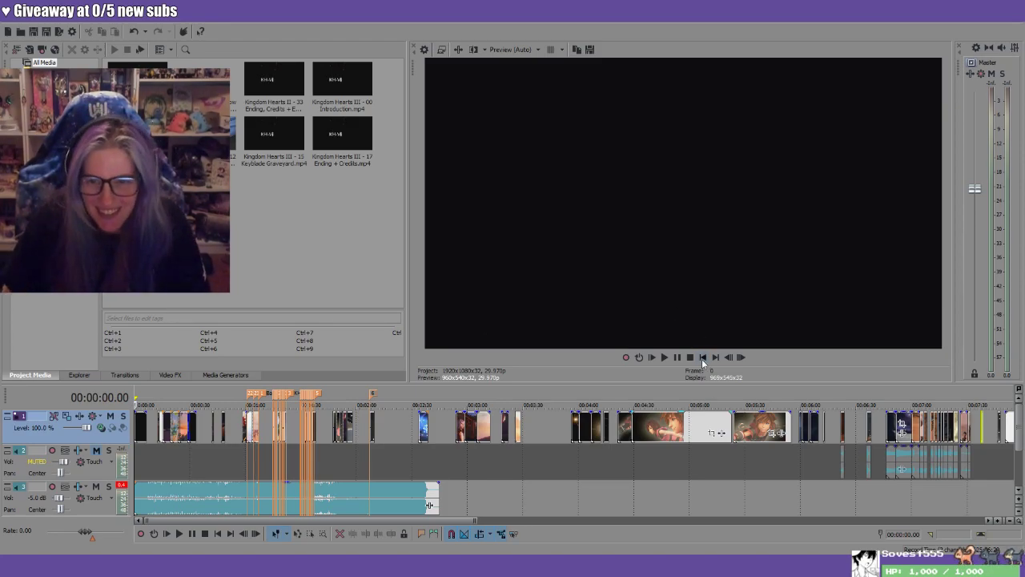
Examine the unused clips between about 6:45 and 8:50 on the timeline for footage that suits the early section
scroll(686, 452, "up", 5)
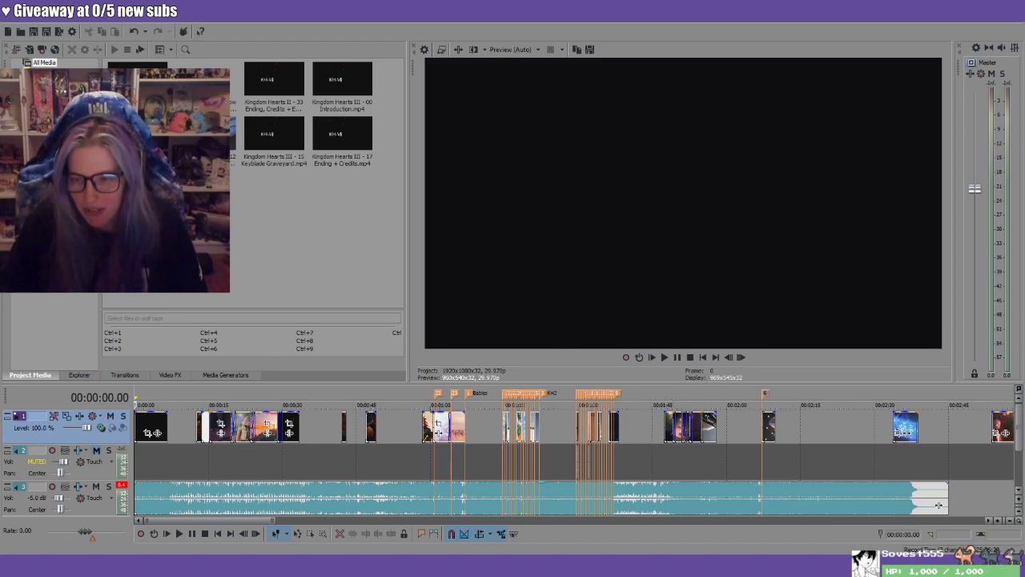
left_click_drag(235, 522, 499, 523)
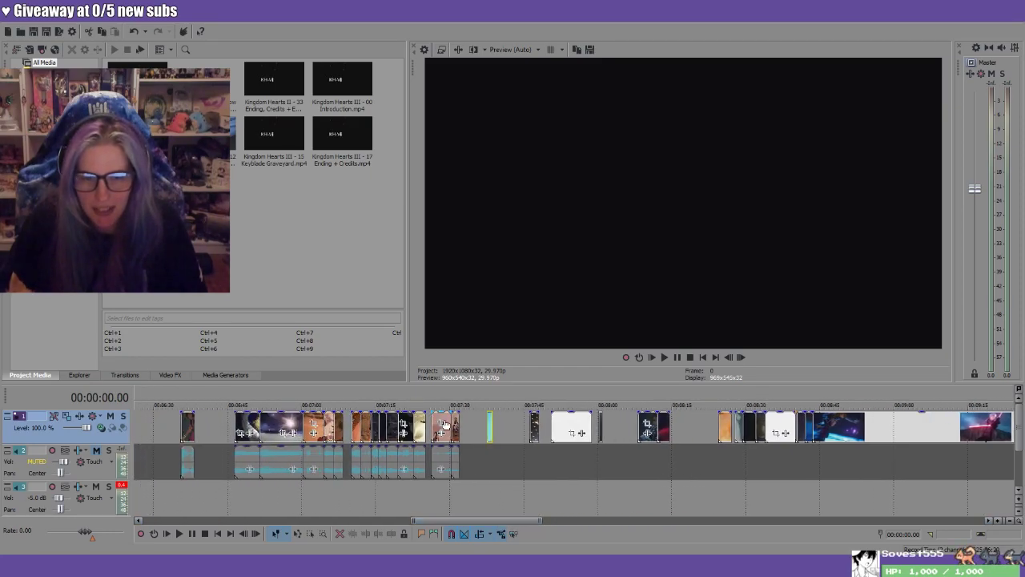
left_click(325, 399)
left_click(305, 397)
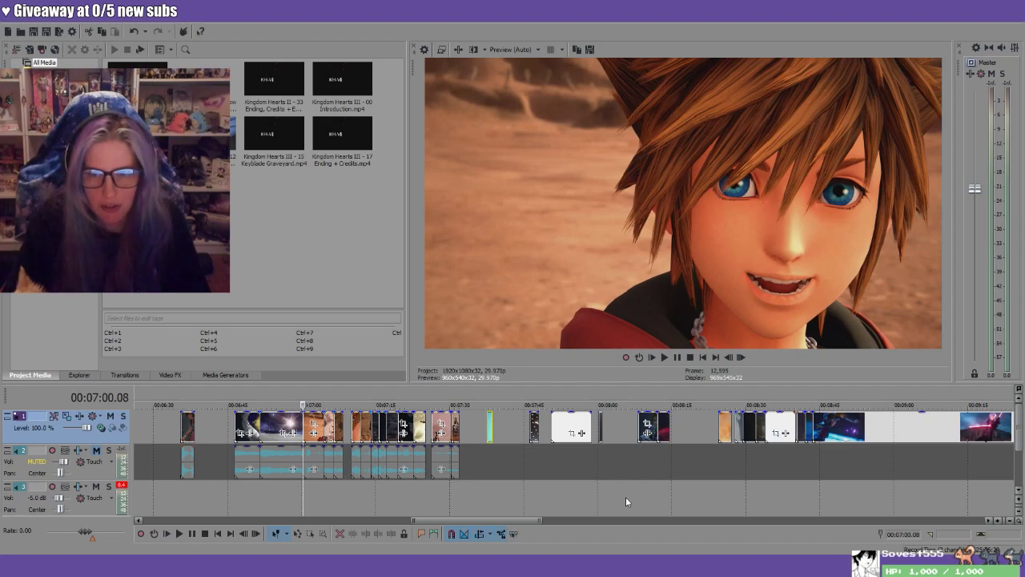
left_click(812, 404)
left_click(827, 404)
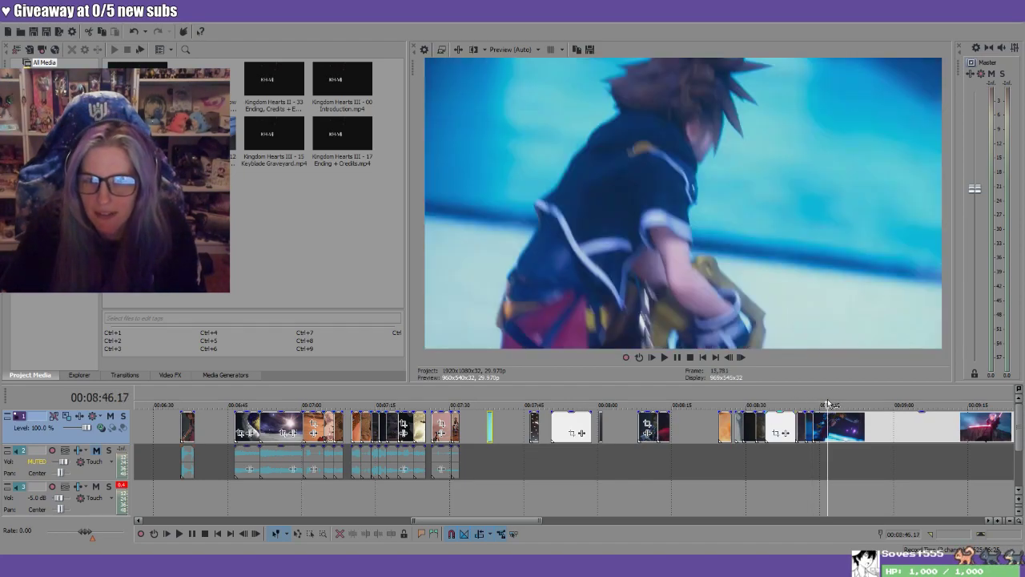
left_click(777, 401)
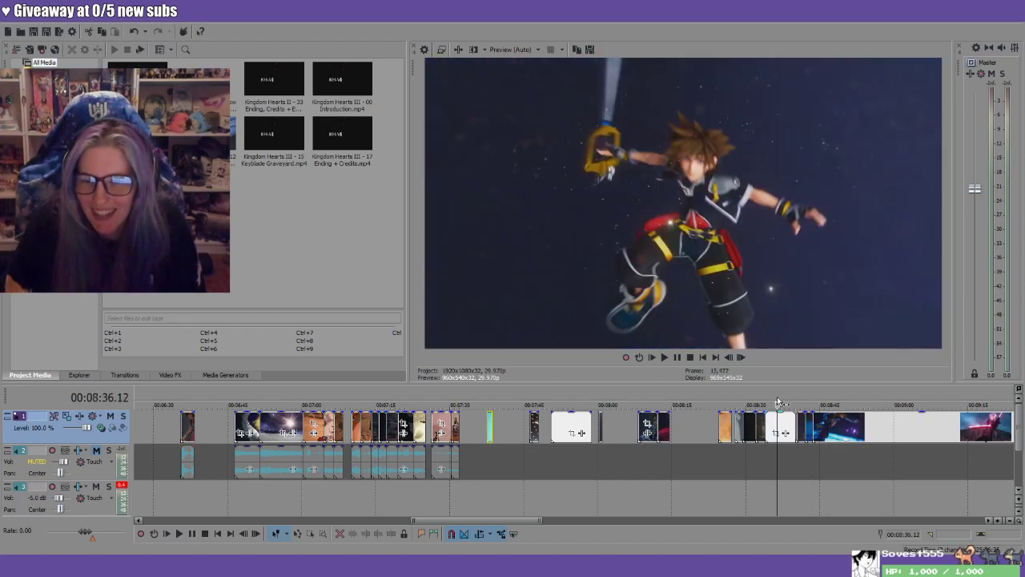
left_click(727, 400)
left_click(735, 401)
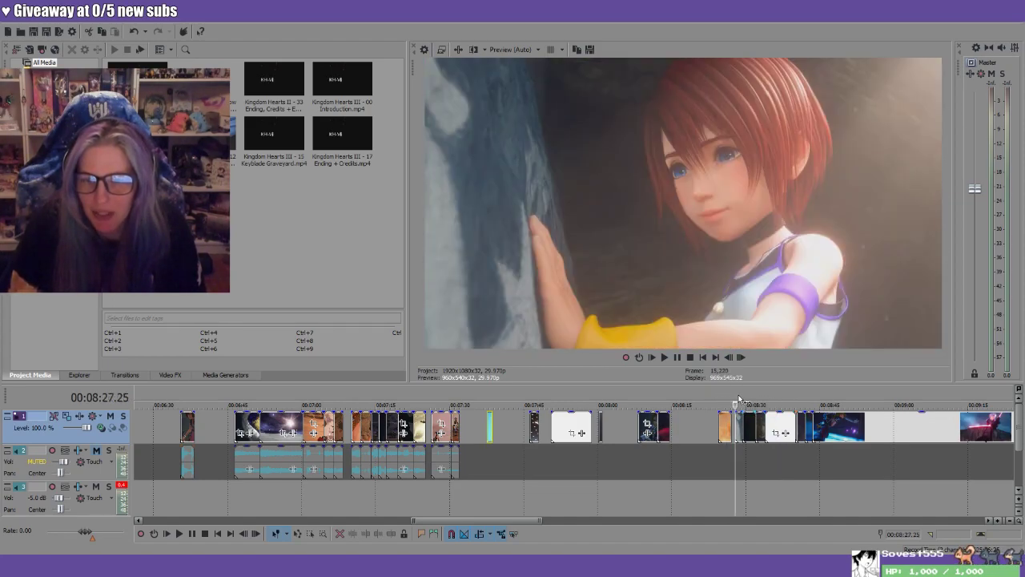
Cut the clip of the red-haired girl touching the rock, starting at 8:27.25, from the first video track and close its gap
left_click(746, 400)
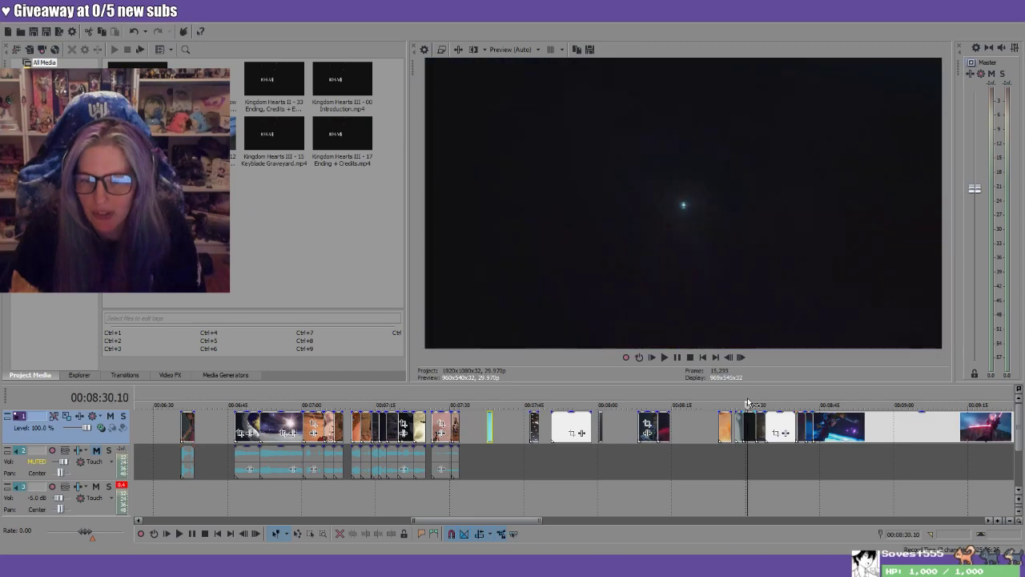
left_click(730, 401)
left_click(735, 401)
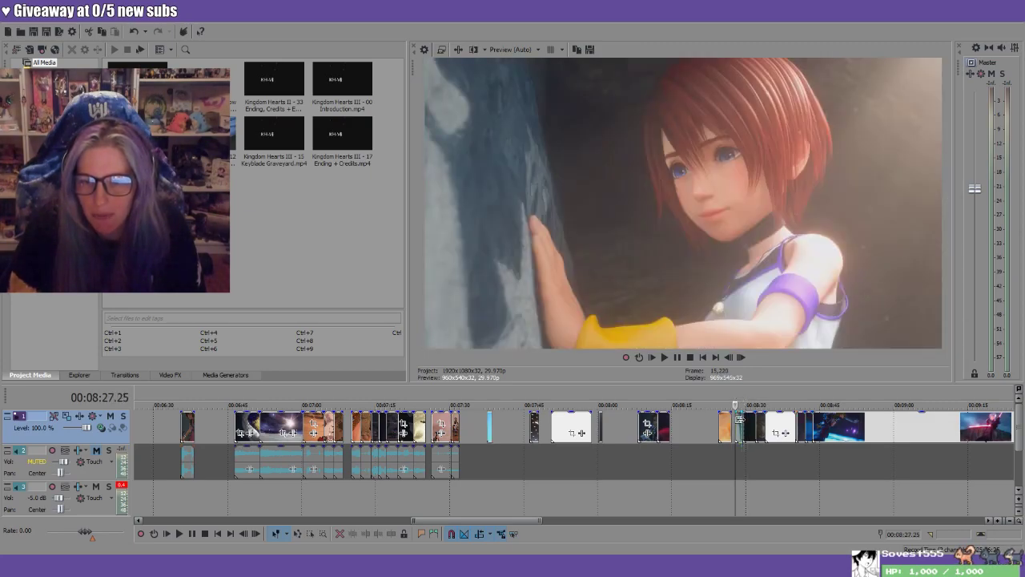
left_click(743, 402)
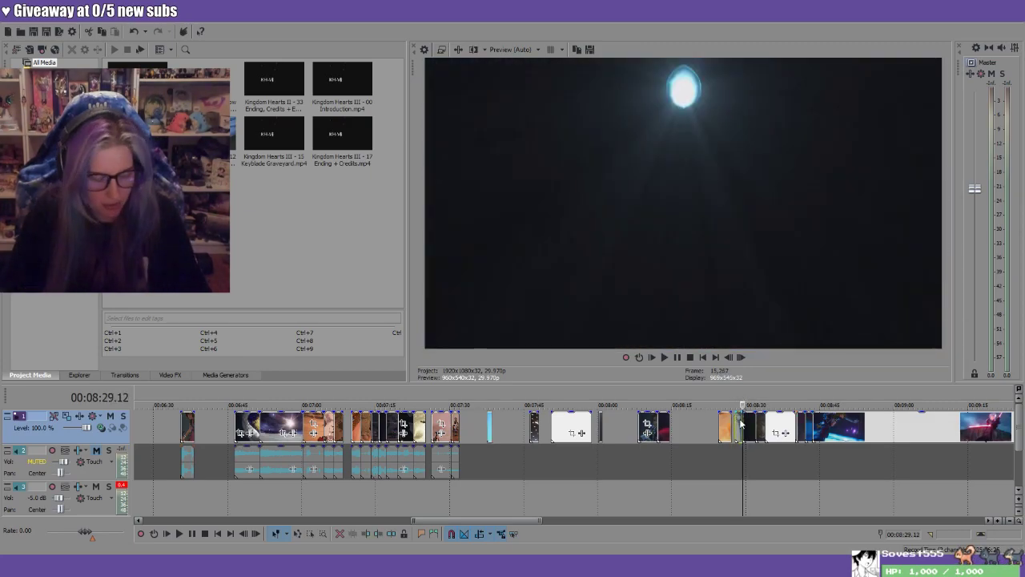
key("Delete")
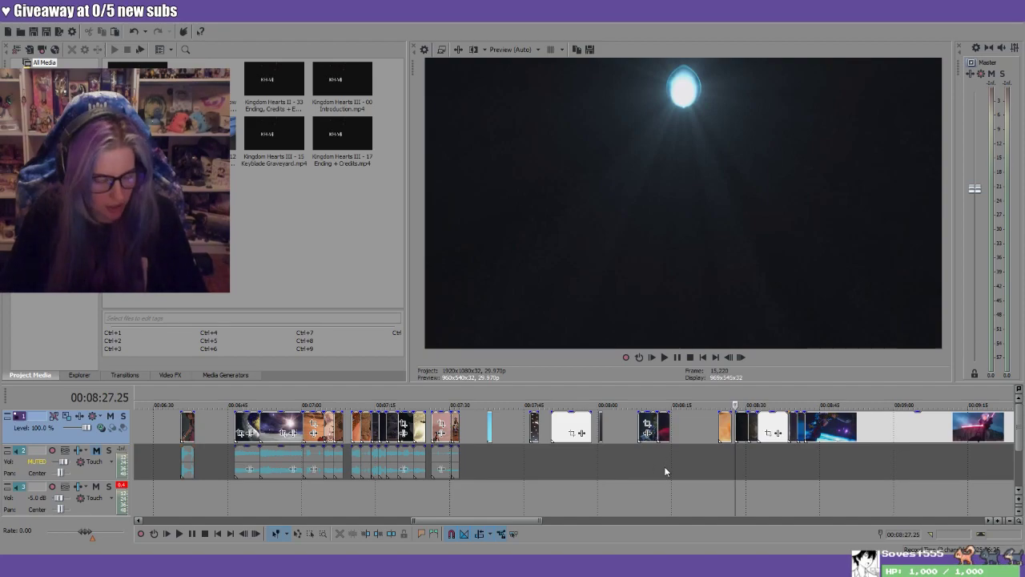
Paste the cut clip into the empty gap on the first video track, starting at the marker near 1:19.08
scroll(488, 460, "up", 5)
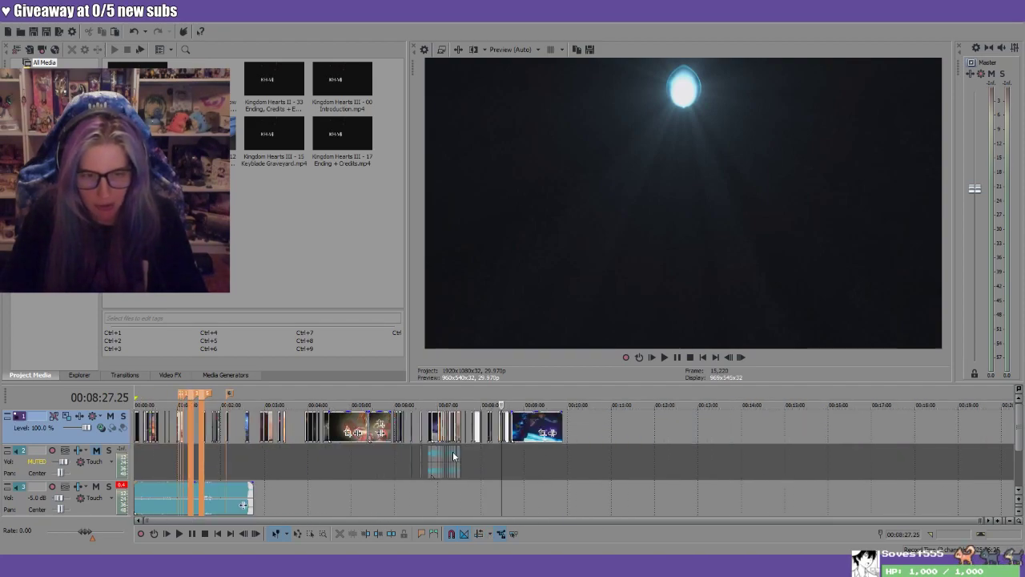
scroll(281, 465, "up", 2)
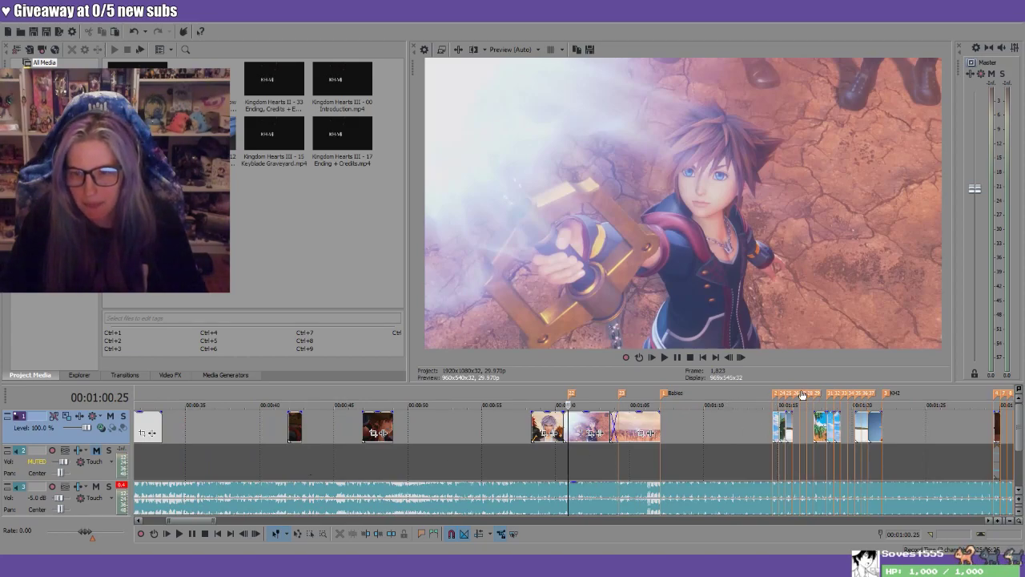
left_click(802, 431)
scroll(802, 433, "up", 2)
scroll(642, 452, "up", 5)
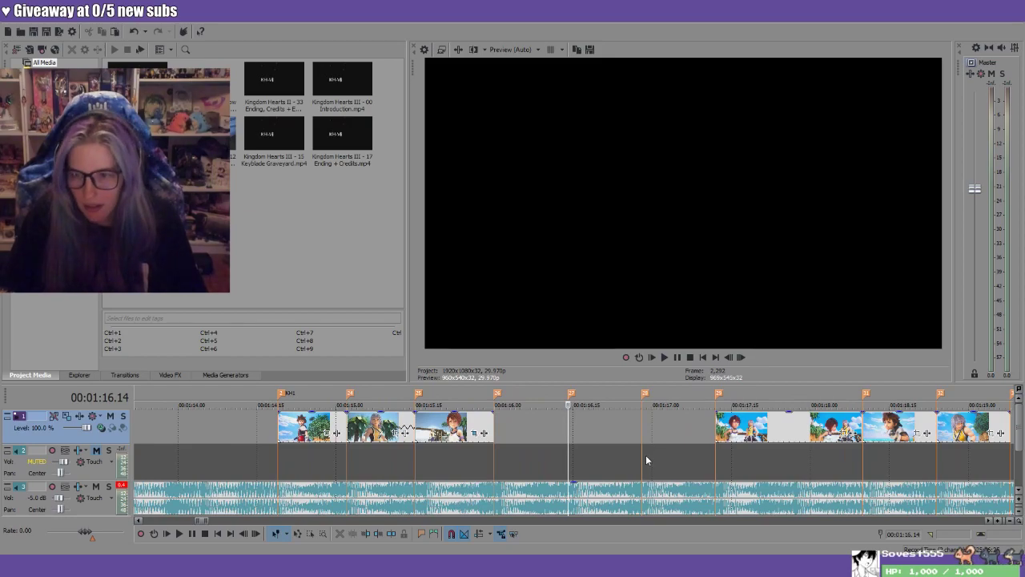
scroll(665, 453, "down", 1)
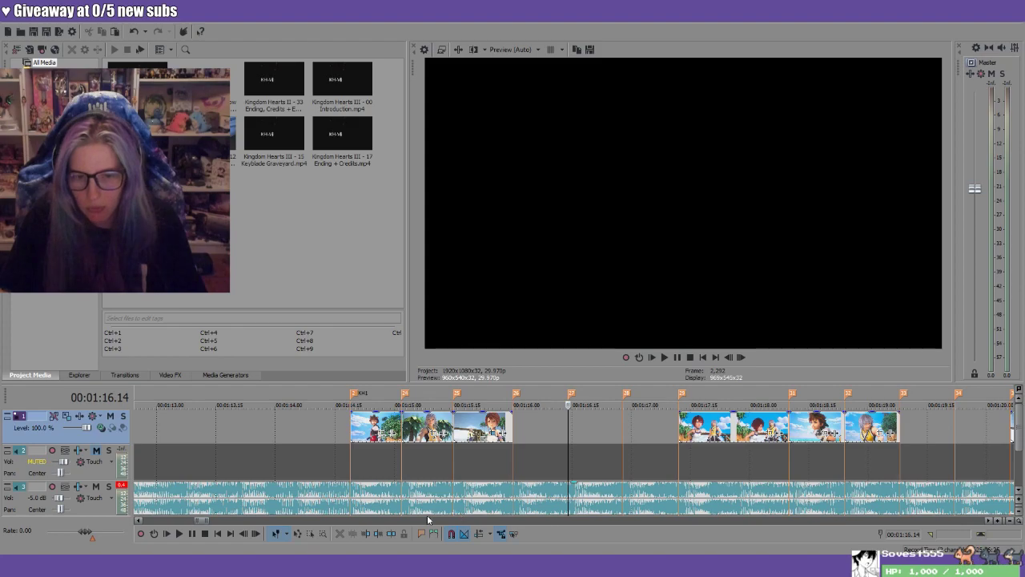
left_click(541, 518)
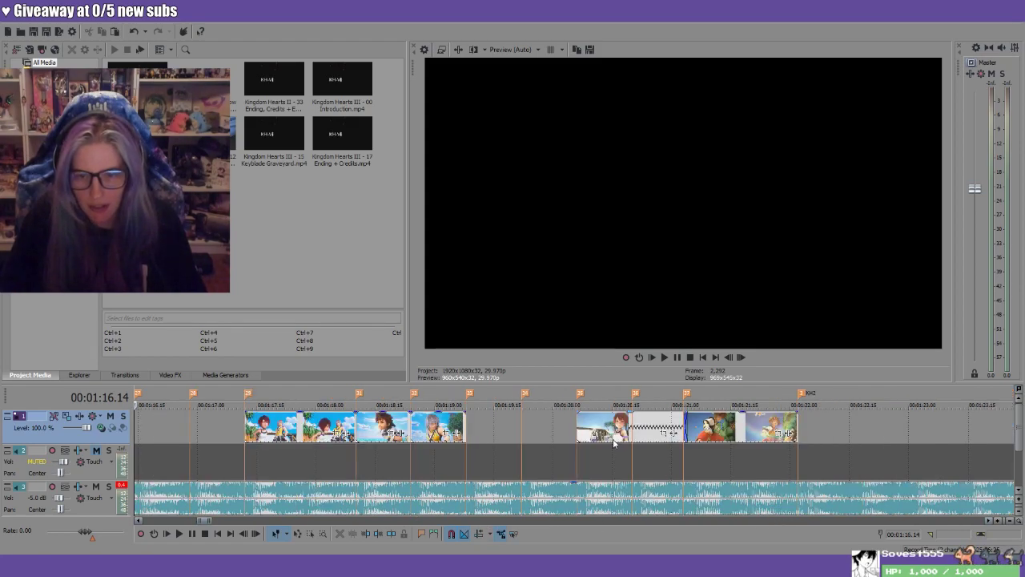
left_click(601, 392)
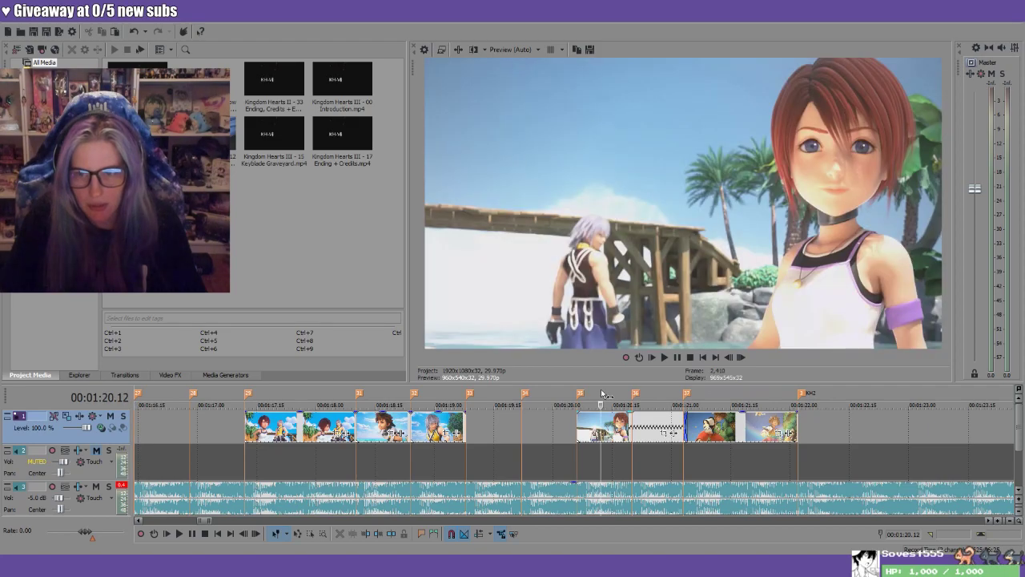
left_click(655, 393)
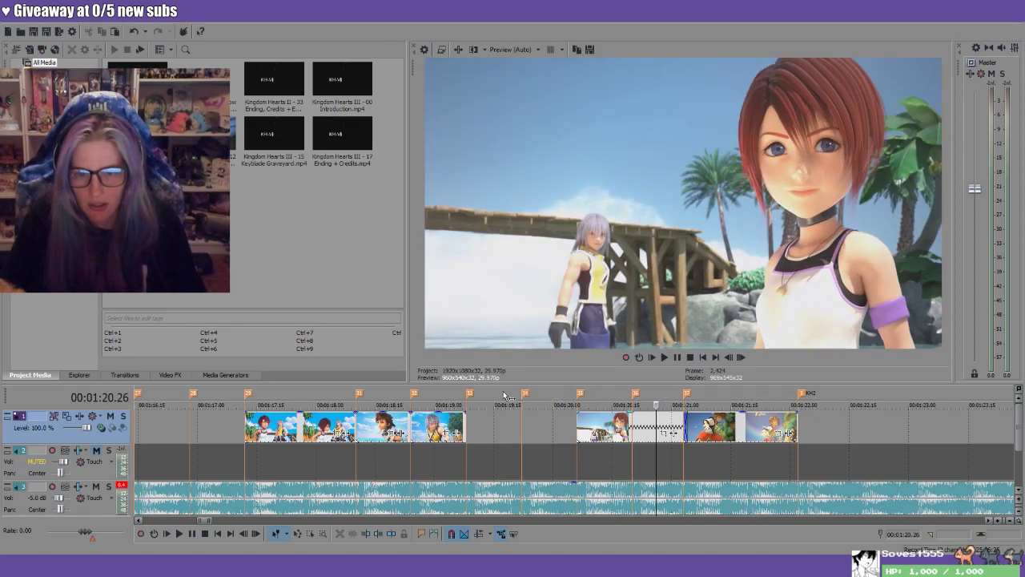
left_click(478, 394)
mouse_move(480, 424)
left_mouse_down()
mouse_move(481, 464)
mouse_move(472, 440)
mouse_move(482, 445)
left_mouse_up()
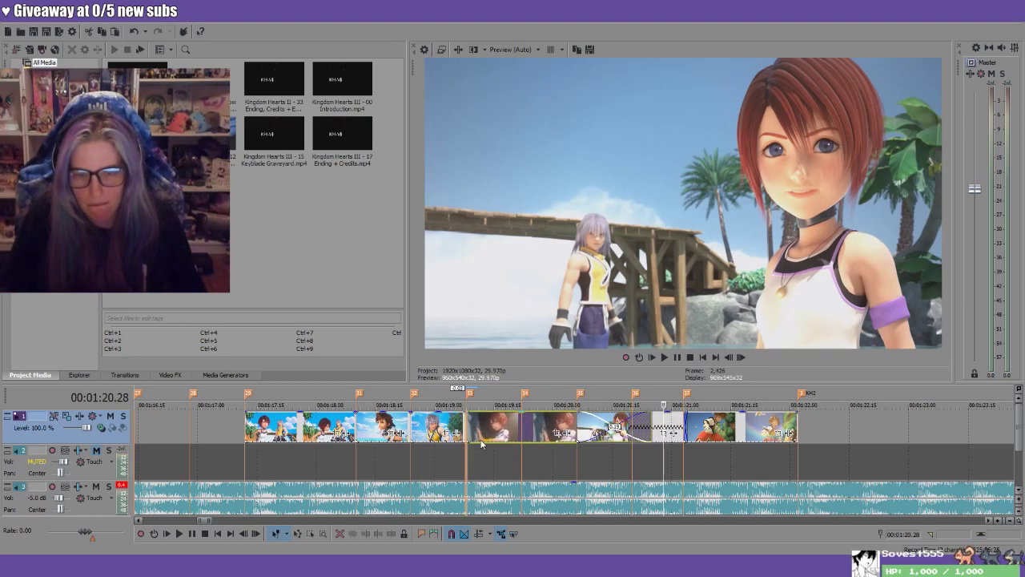
Insert an empty video track directly below the track that holds the clips
left_click(88, 470)
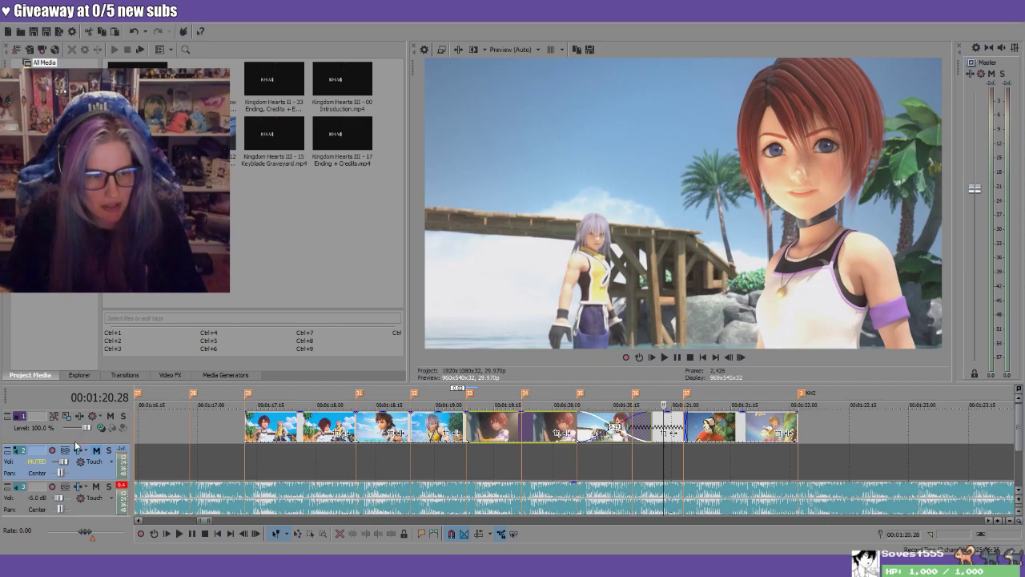
left_click(73, 436)
key("ctrl+shift+q")
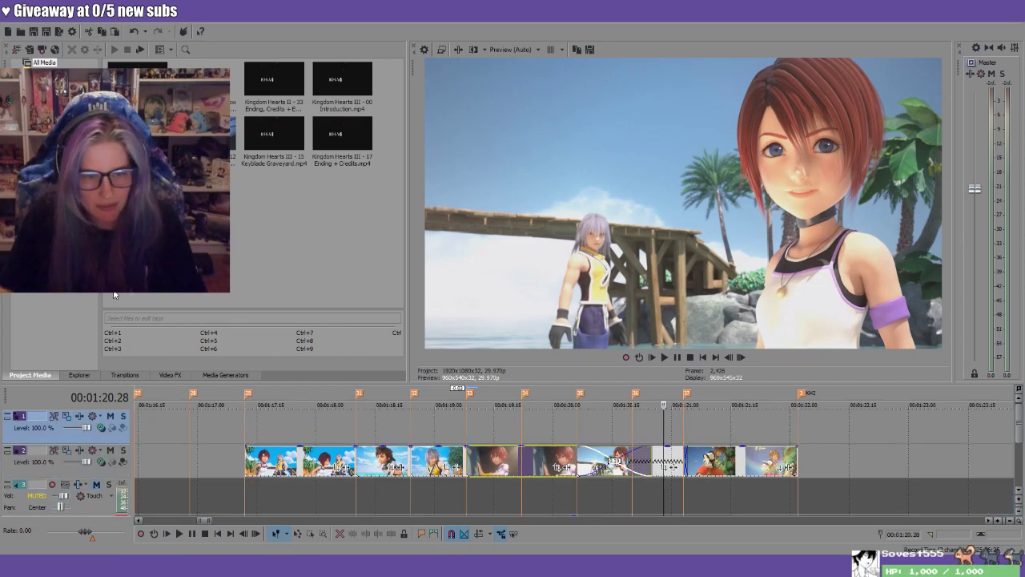
left_click_drag(84, 475, 88, 417)
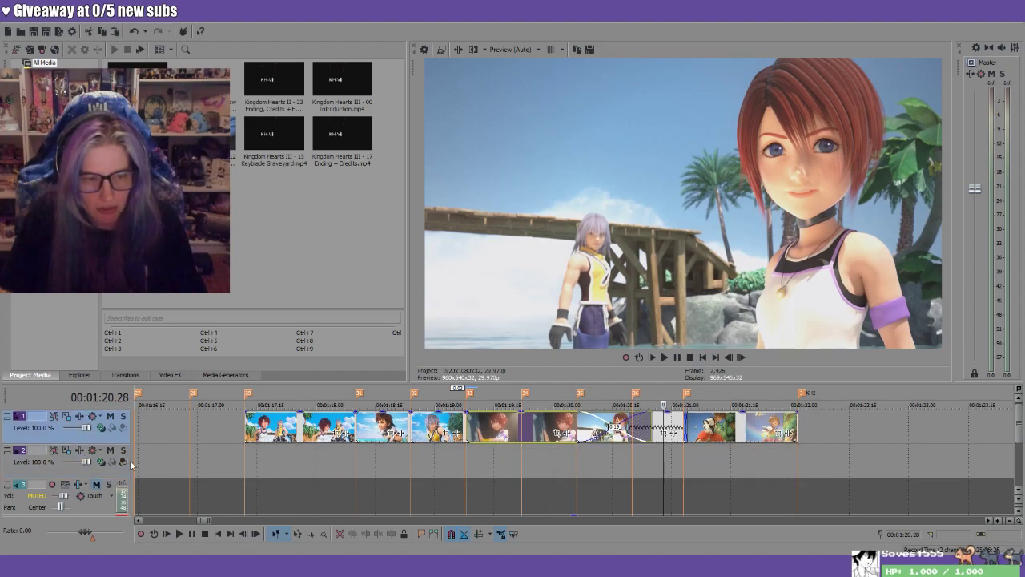
Move the pasted clip down to the second video track, starting near 1:19.08, and play the transition into it
left_click_drag(519, 437, 498, 465)
left_click(500, 465)
key("space")
key("Return")
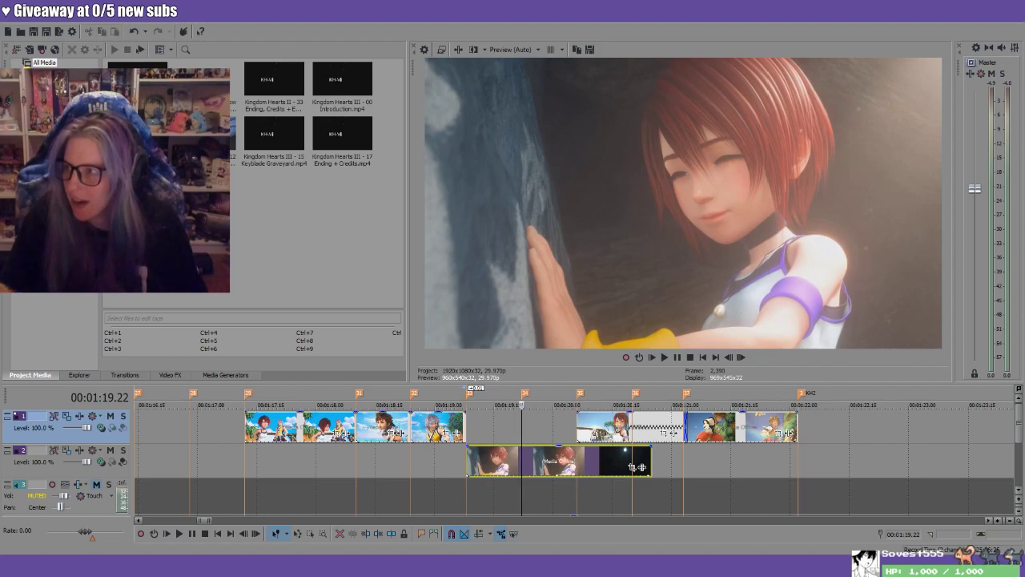
left_click(454, 427)
key("space")
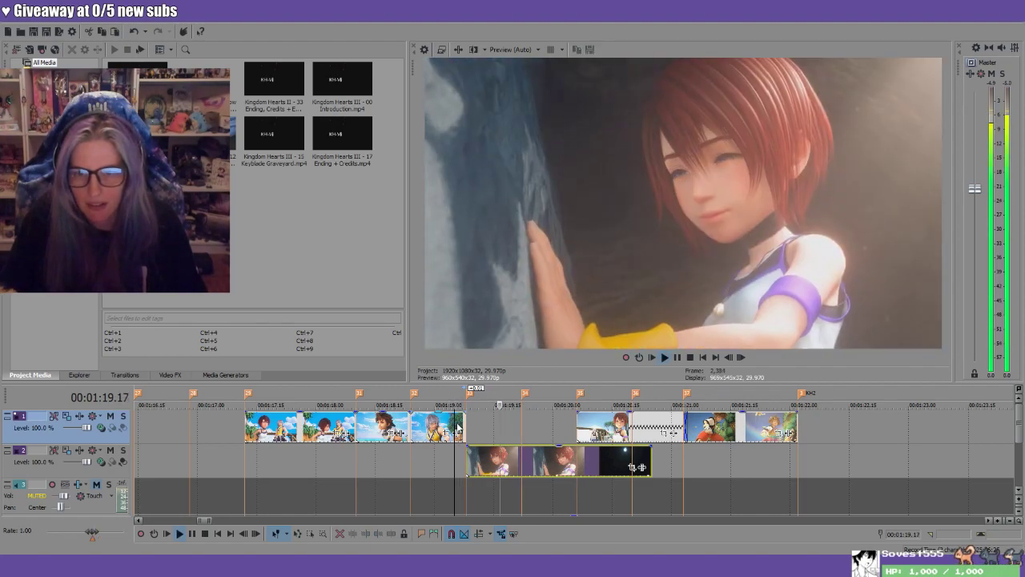
Trim the clip's end to 1:20.06 and return it to the first video track, selecting 1:19.06 to 1:20.06 for playback
left_click_drag(651, 459, 507, 429)
double_click(460, 398)
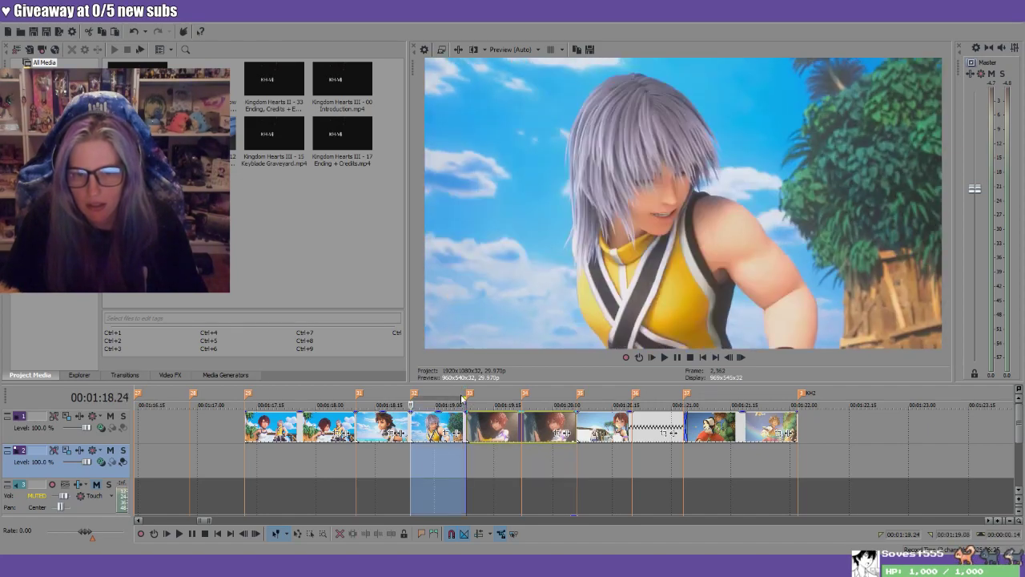
left_click_drag(461, 398, 577, 415)
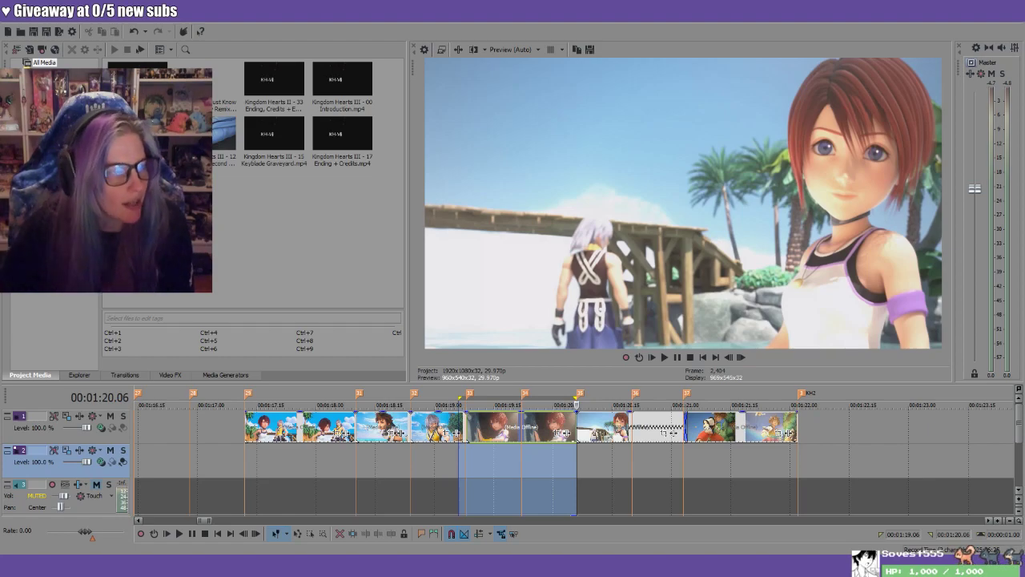
Look through the unused footage between about 3:57 and 4:22 for a clip that could fill a gap
left_click(273, 461)
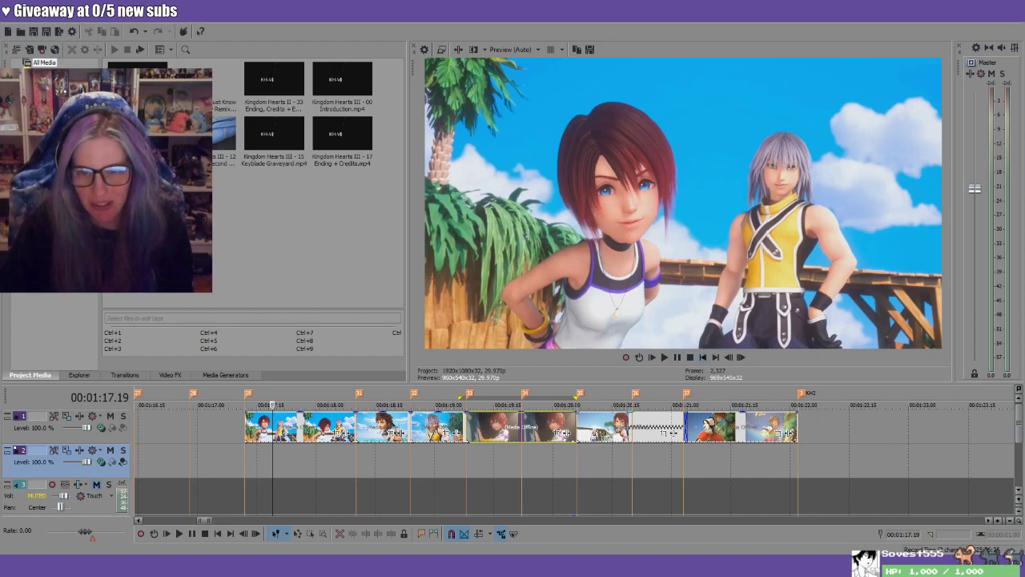
key("Down")
key("Down")
key("Down")
key("Down")
key("Down")
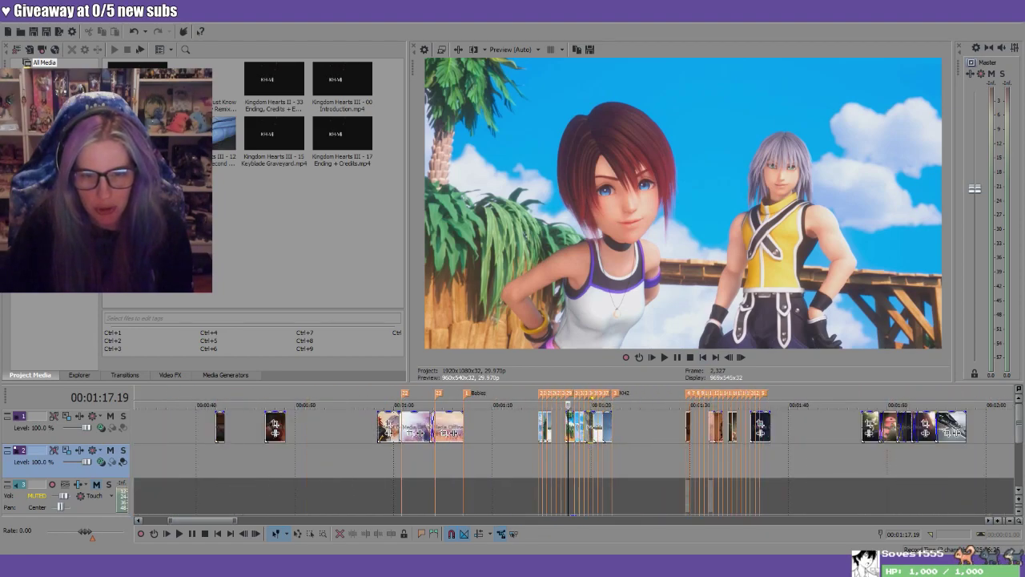
key("Down")
key("Down")
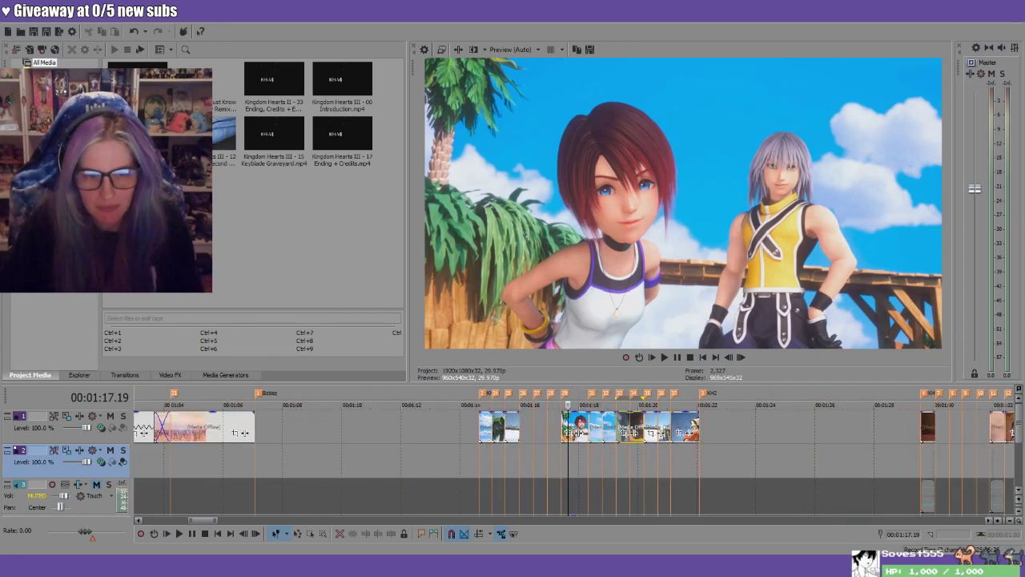
key("Down")
key("Down")
key("Down")
key("Down")
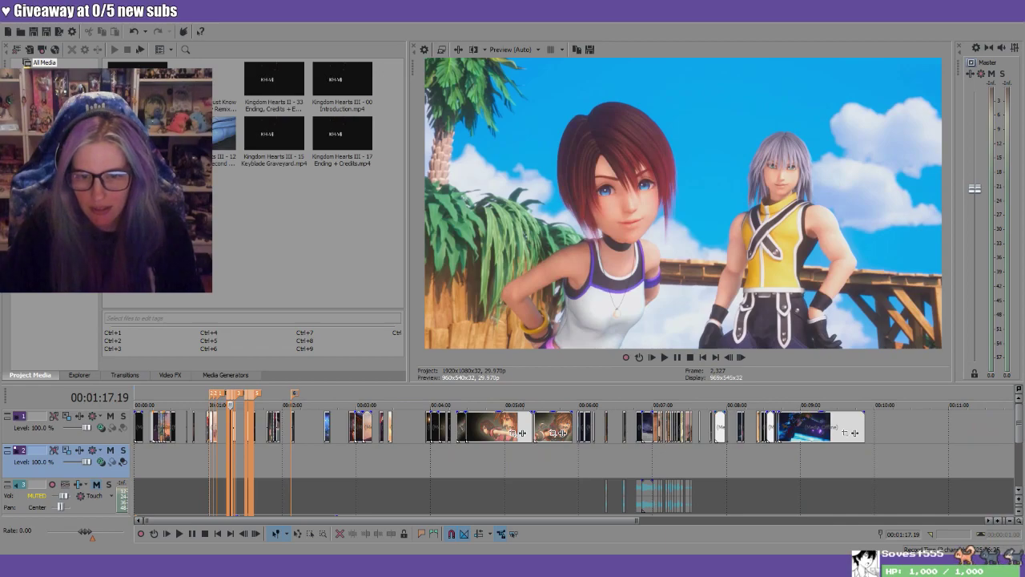
left_click(467, 452)
scroll(633, 452, "up", 4)
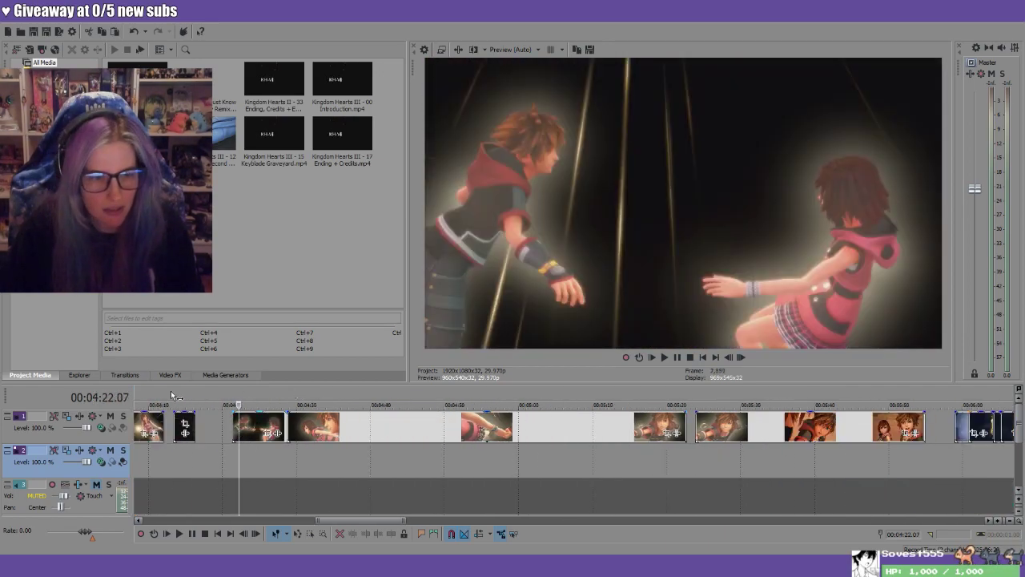
left_click(138, 520)
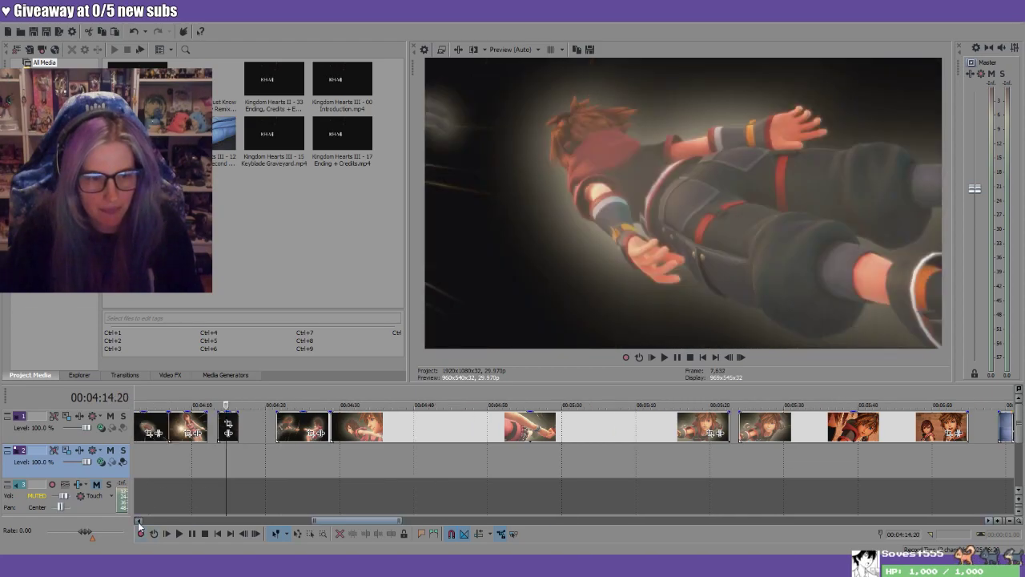
left_click(363, 402)
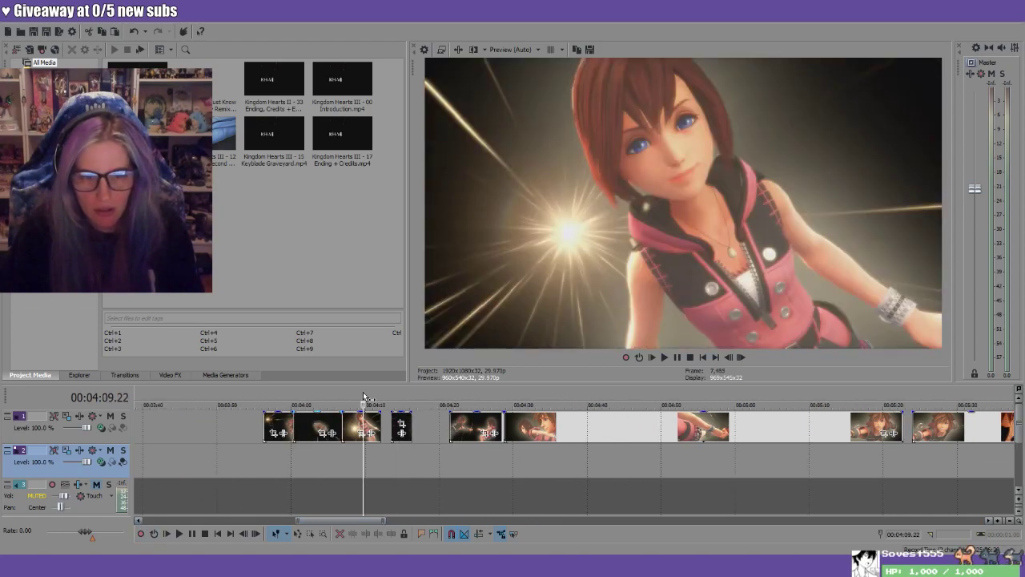
left_click(299, 402)
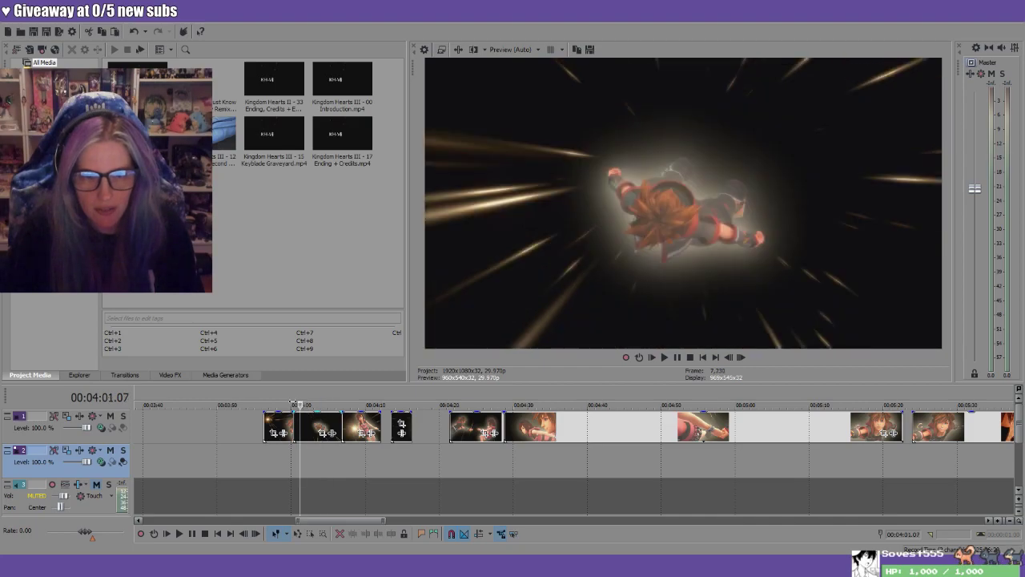
left_click(275, 402)
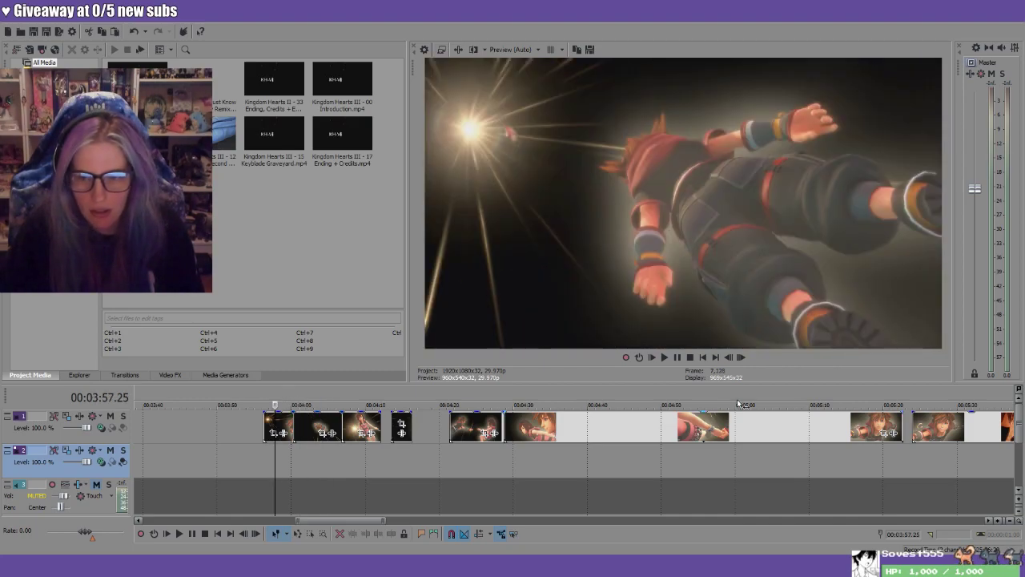
Check the unused clips around 6:06 and 6:22 as candidates for the remaining gaps
scroll(929, 516, "right", 5)
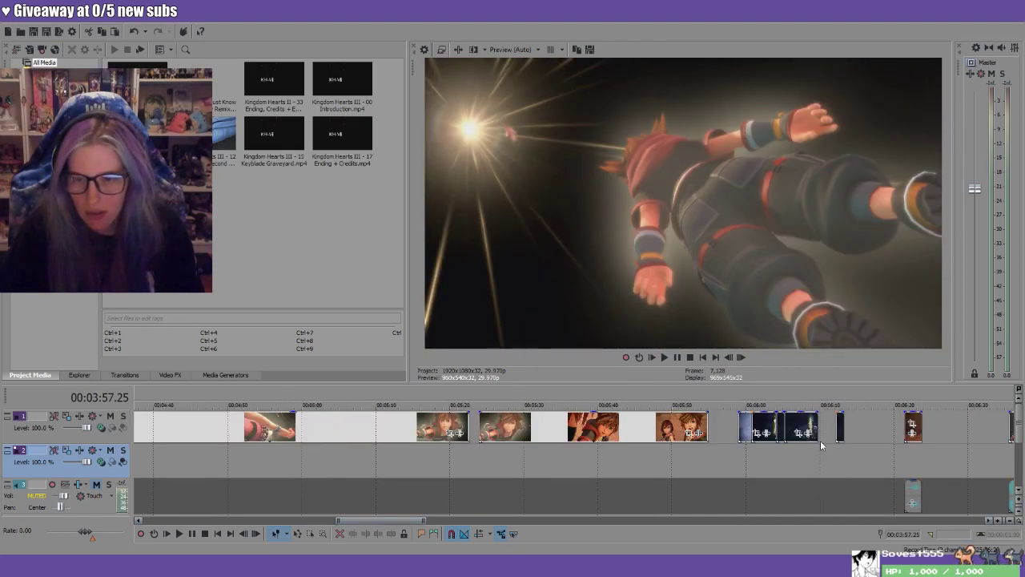
left_click(760, 402)
left_click(791, 402)
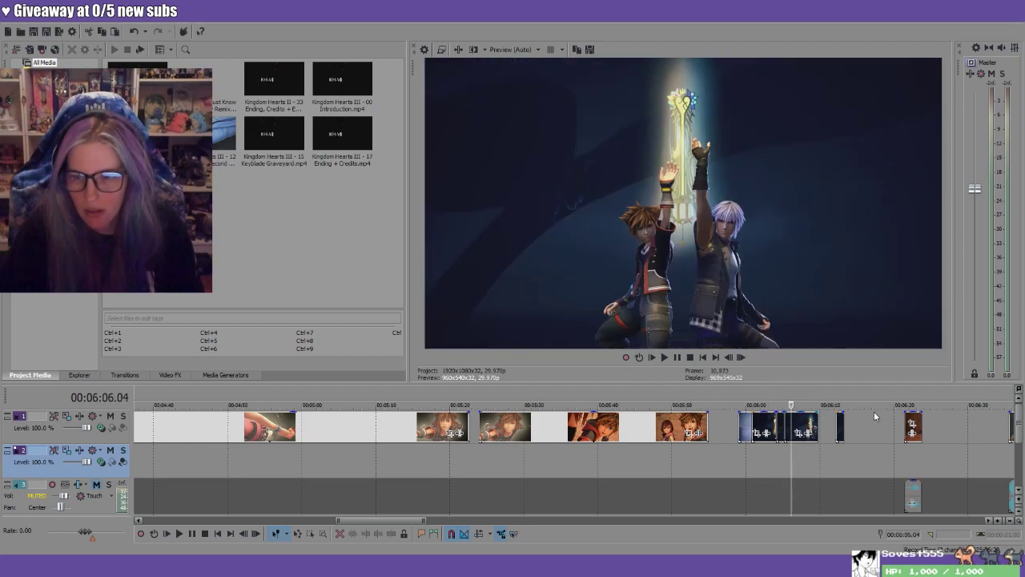
left_click(910, 395)
scroll(952, 467, "right", 5)
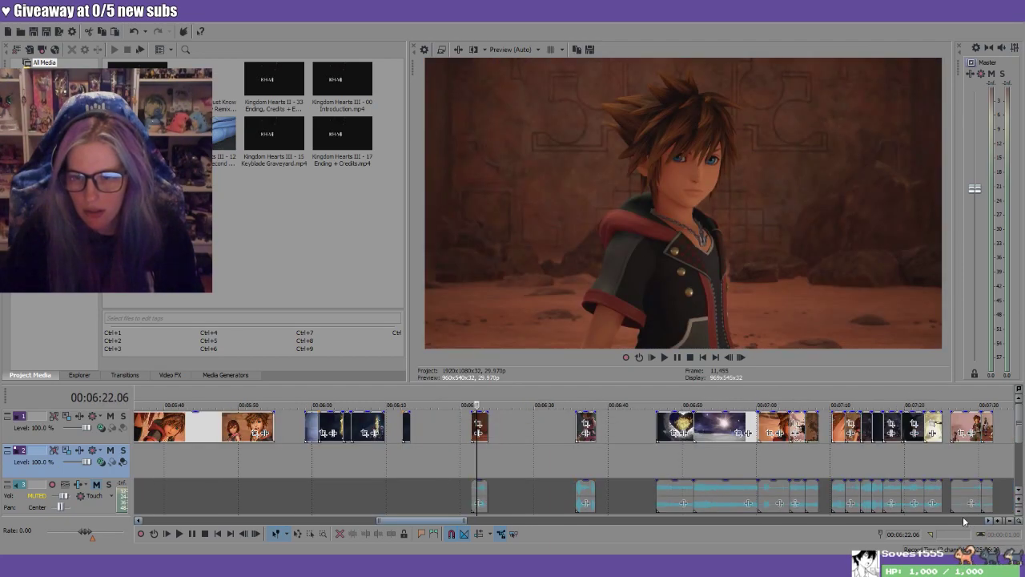
Preview the heart-shaped moon footage from about 6:46 to 6:54
left_click(680, 398)
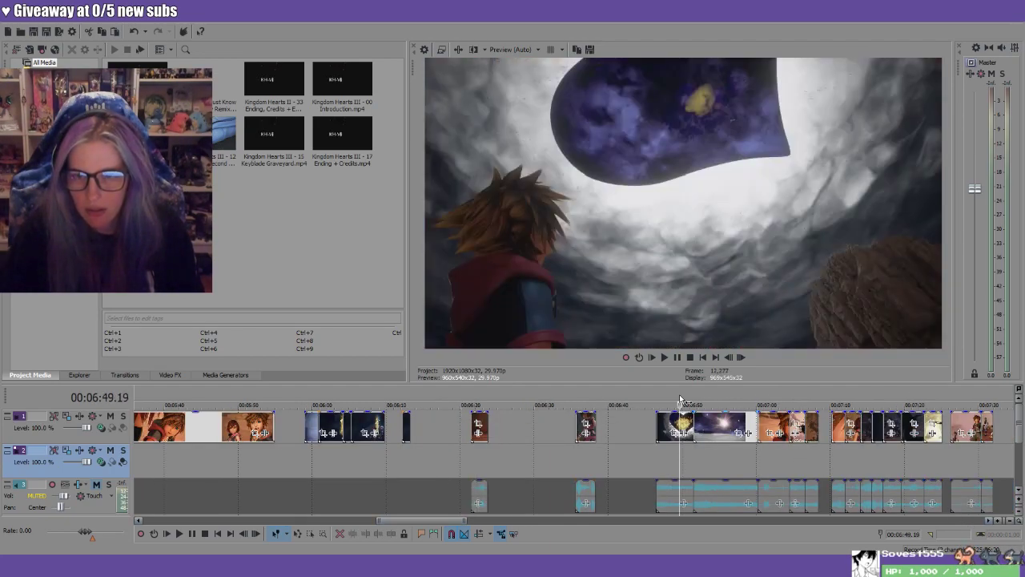
left_click(723, 400)
left_click(698, 399)
left_click(670, 398)
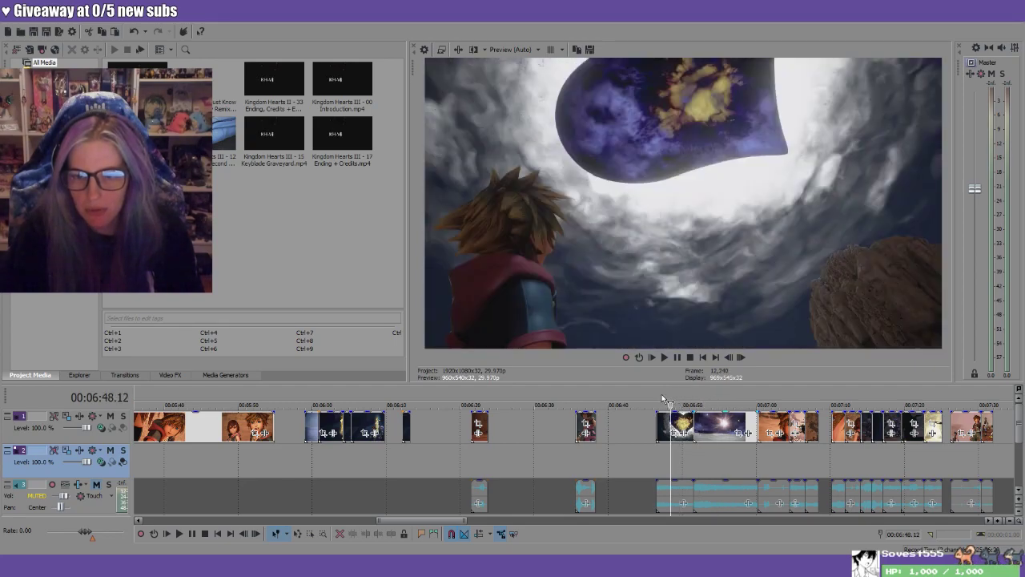
left_click(658, 398)
key("space")
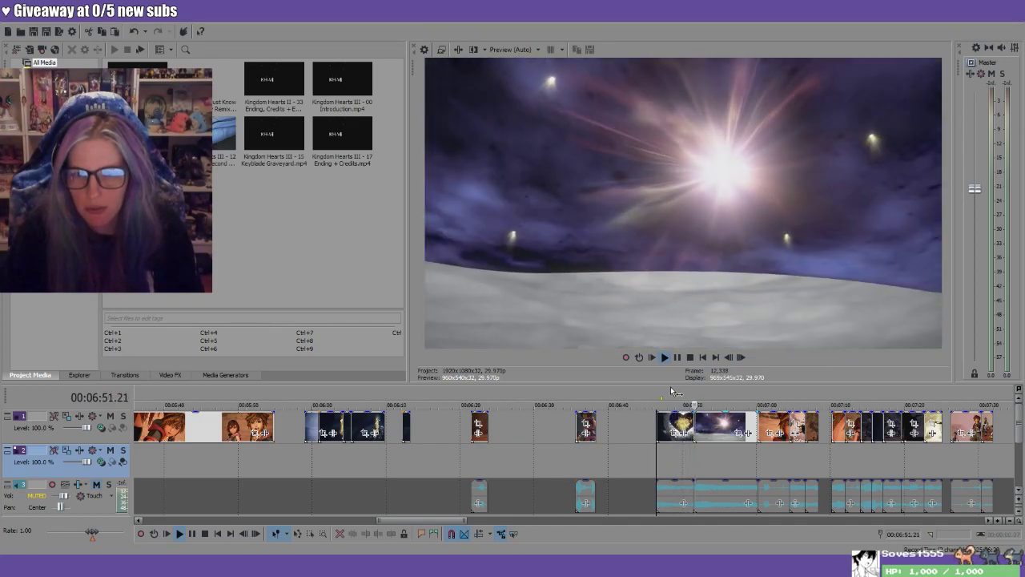
key("Return")
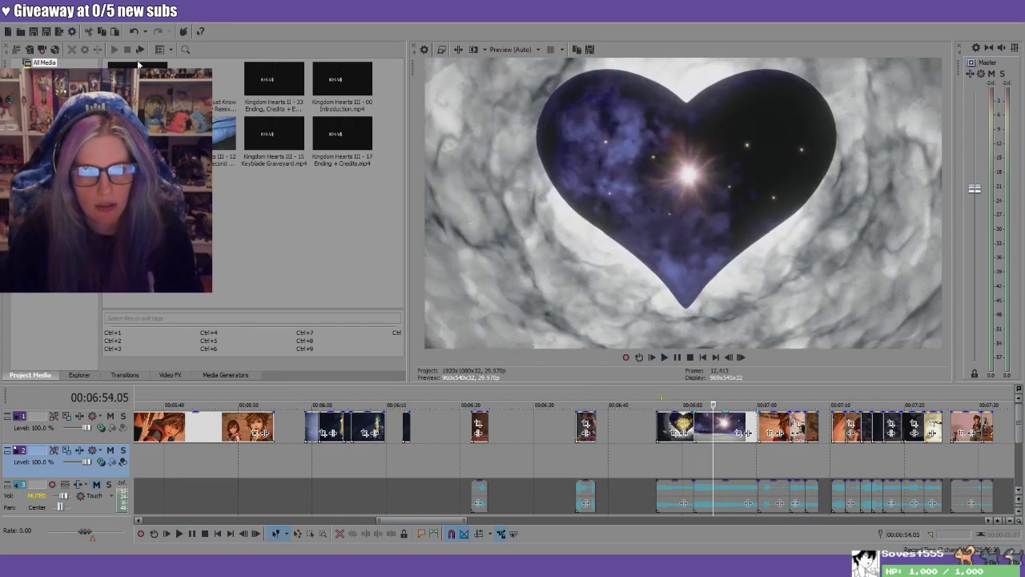
left_click(133, 32)
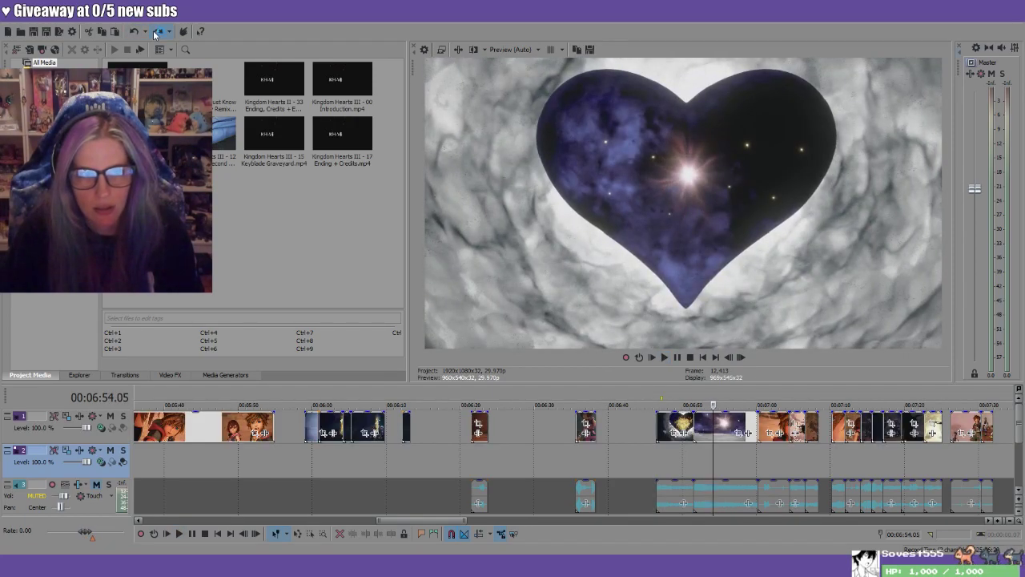
left_click(655, 402)
key("Return")
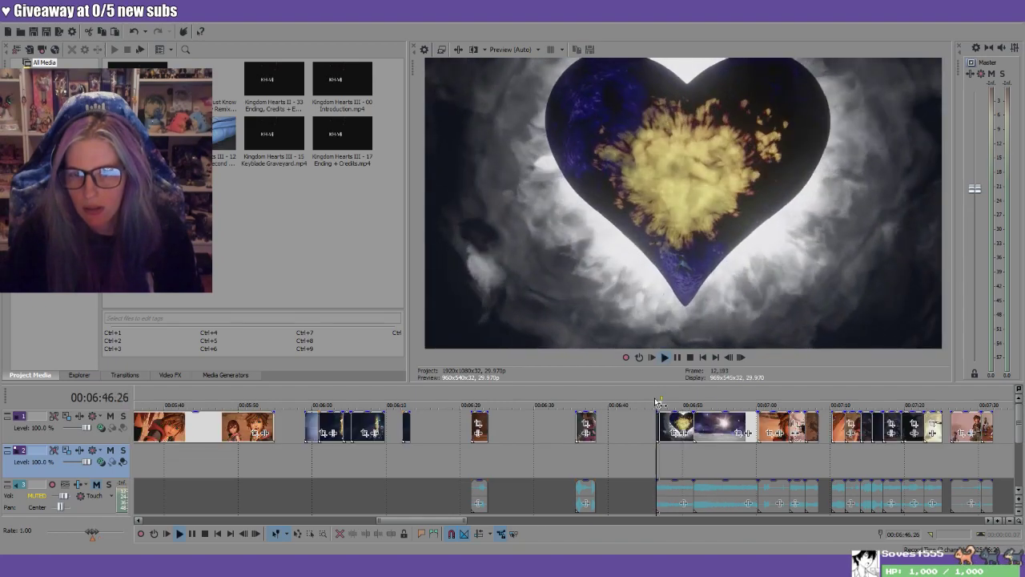
Remove the heart-shaped moon clip starting near 6:46, together with its audio, from the unused footage
left_click(675, 425)
key("Return")
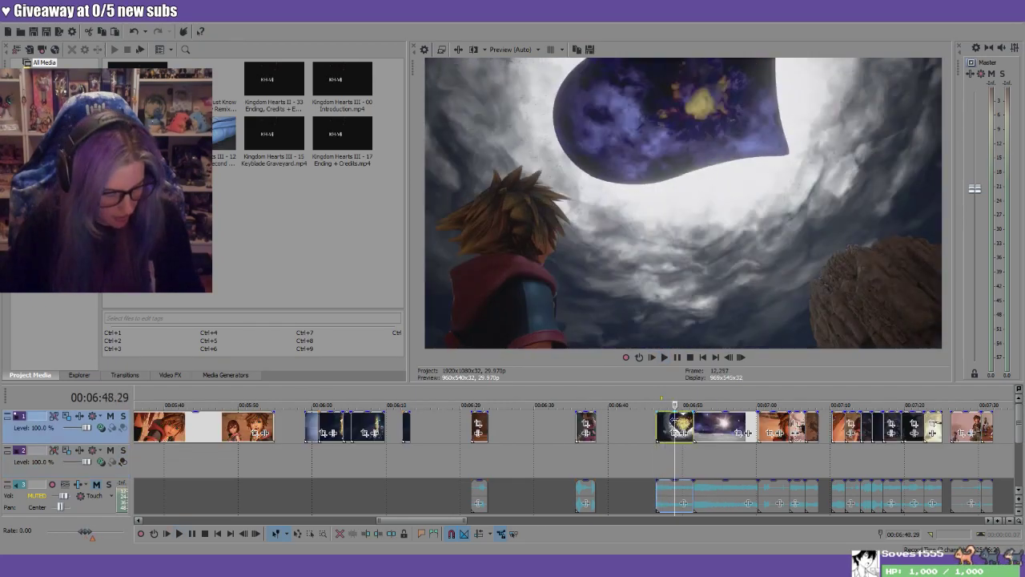
key("Delete")
Play the edit from the end of the opening clips near 0:33 through to about 1:22
scroll(616, 482, "down", 10)
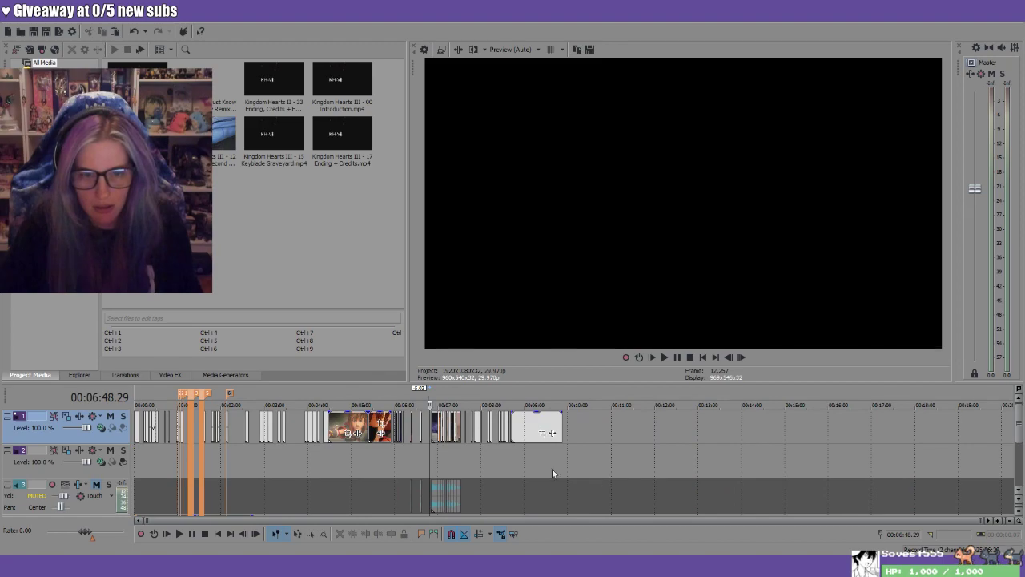
left_click(175, 394)
scroll(560, 450, "up", 8)
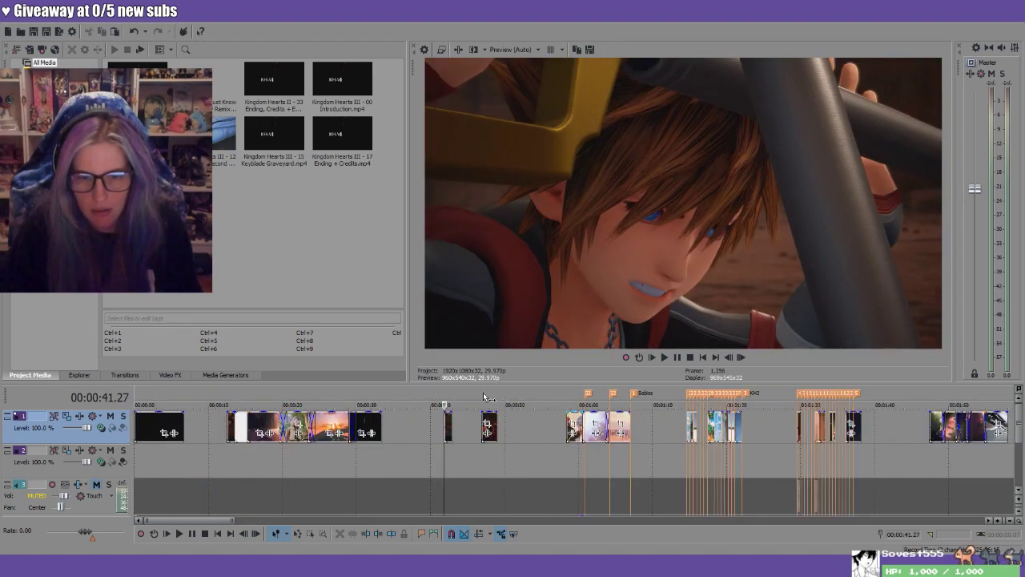
left_click(381, 396)
key("space")
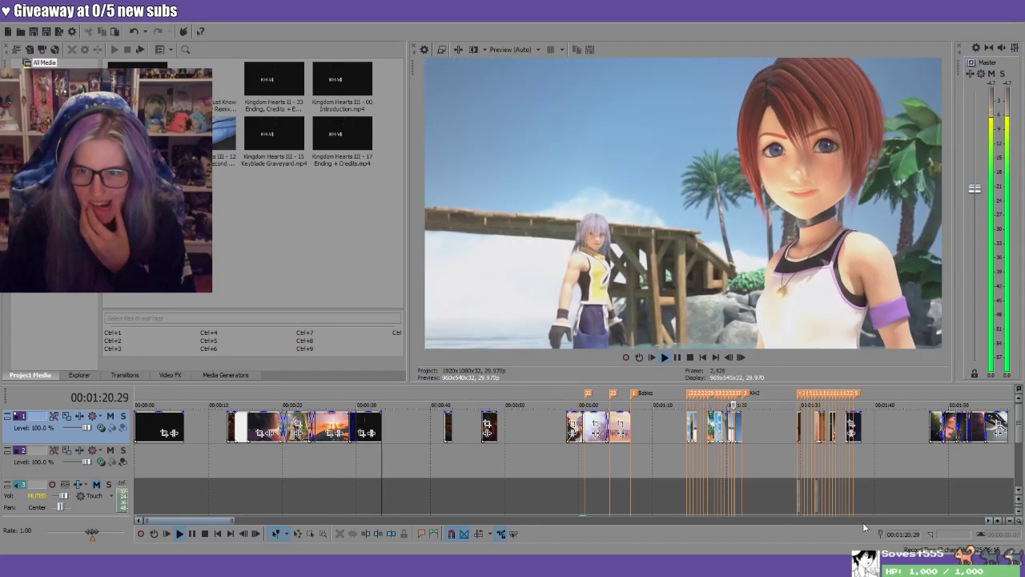
left_click(931, 520)
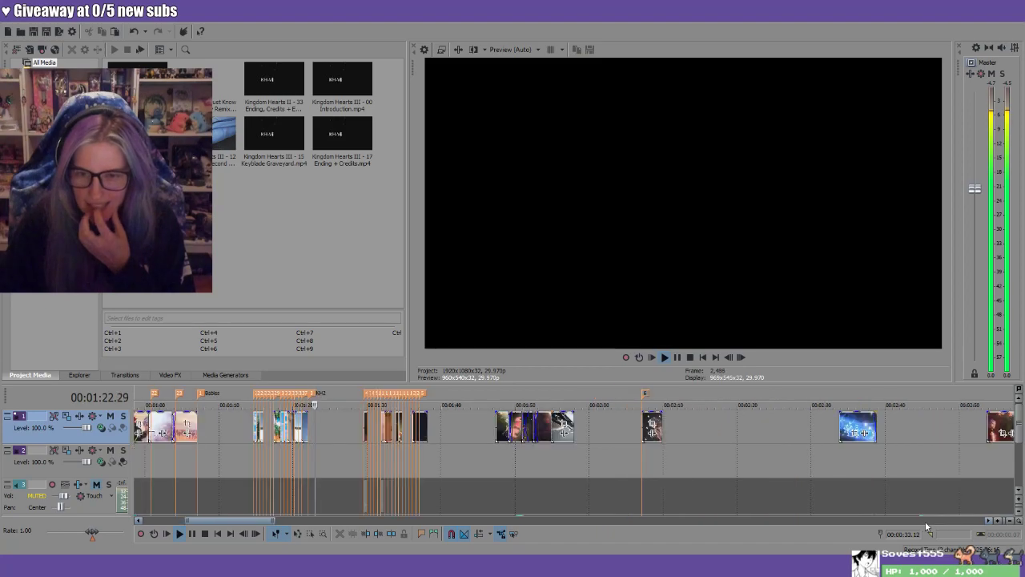
key("Return")
Mark the range from 1:14.11 to 1:40.11 and play its opening shots
key("Up")
key("Up")
key("Up")
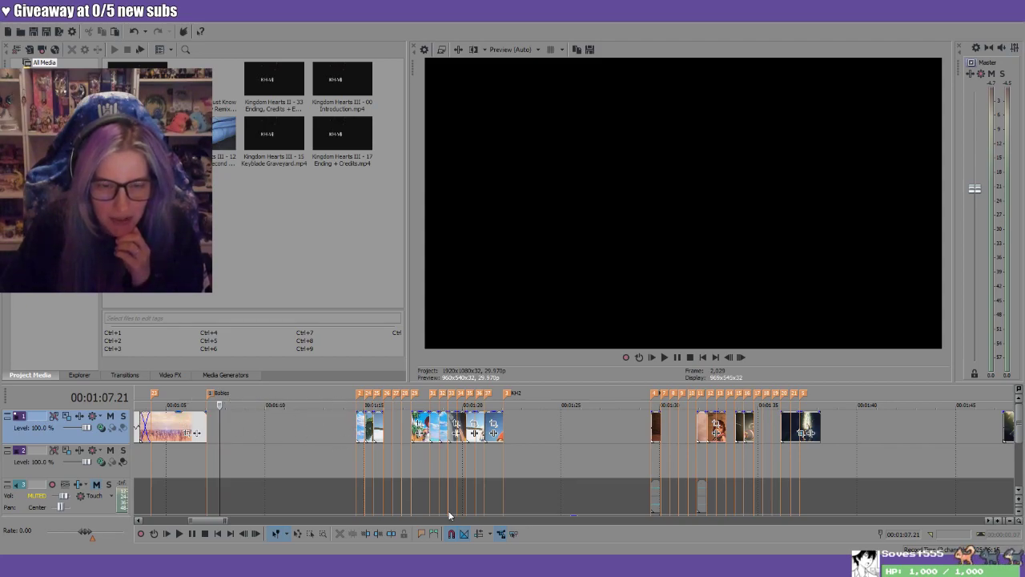
left_click_drag(353, 398, 864, 426)
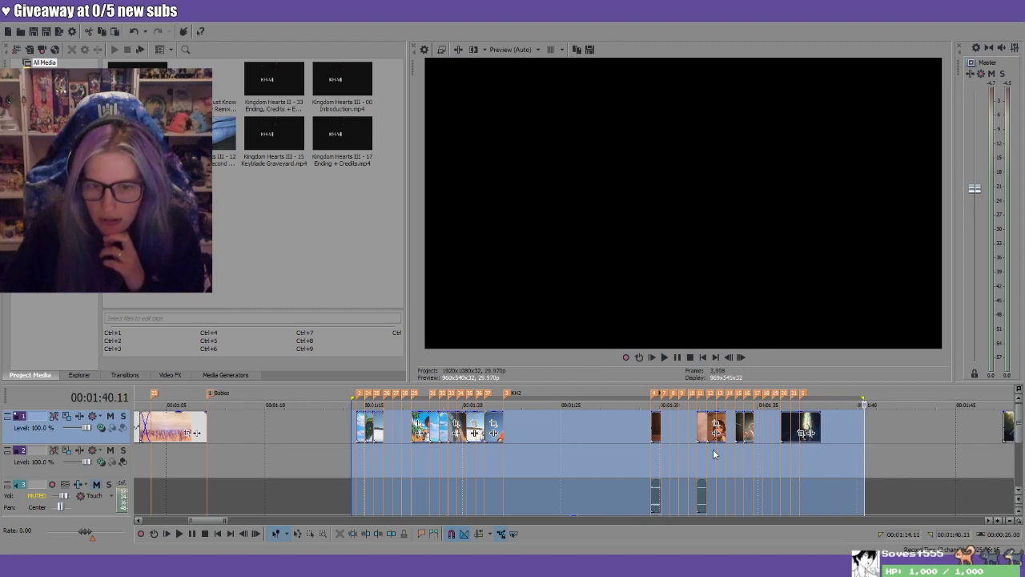
left_click(539, 428)
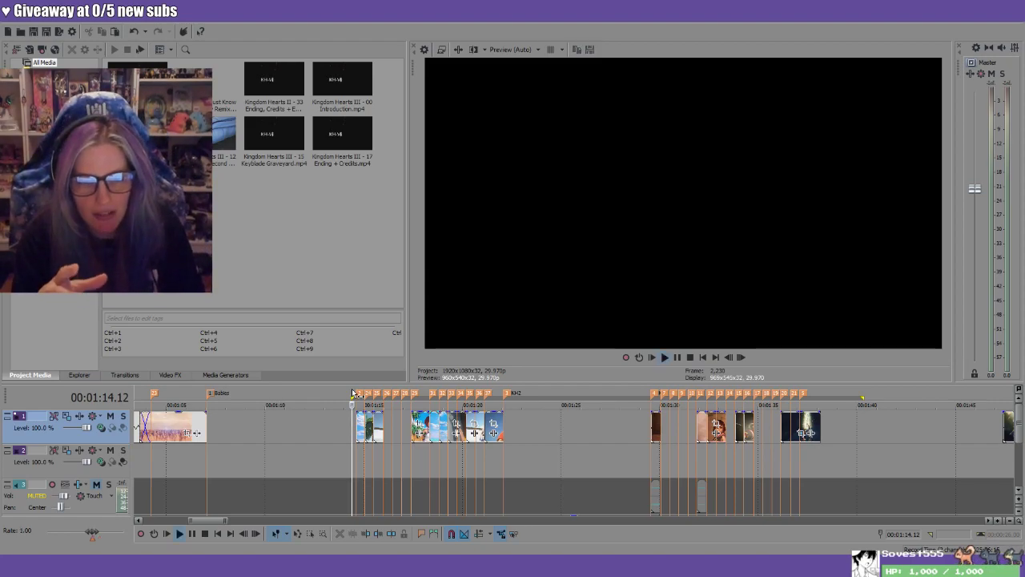
key("space")
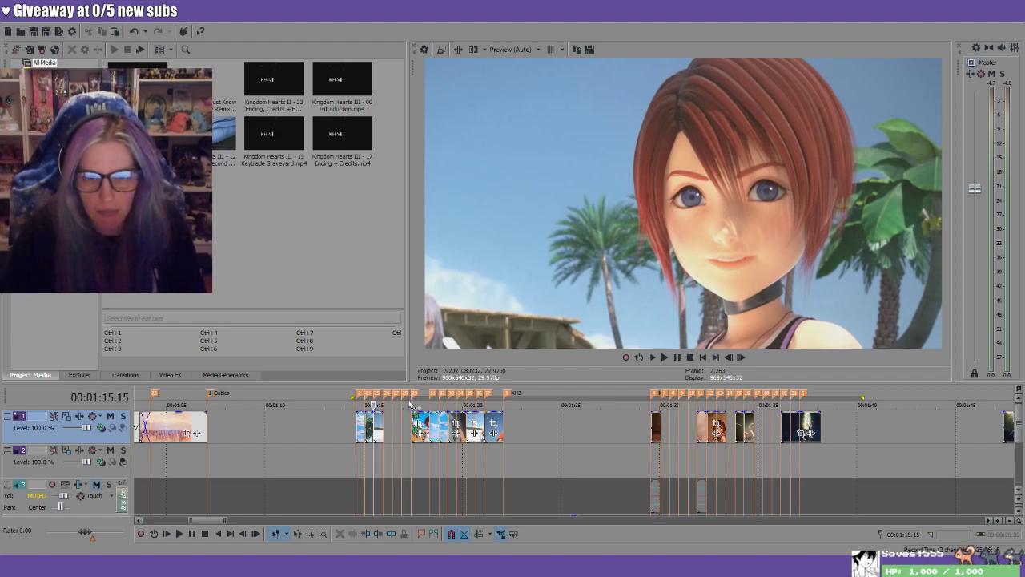
Review the edited sections by playing from about 1:17, 1:29 and 1:47 in turn
left_click(410, 404)
key("space")
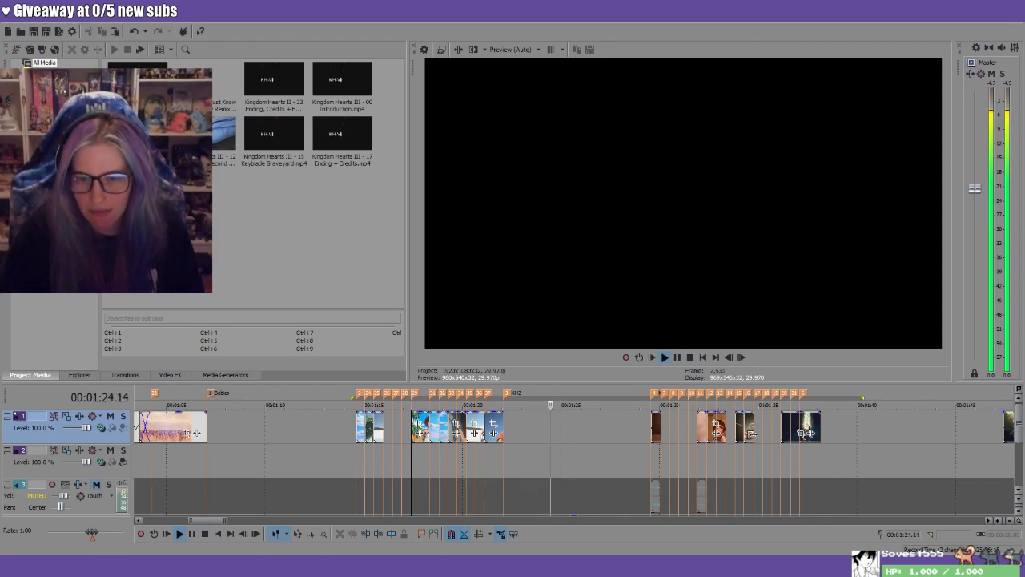
left_click(644, 394)
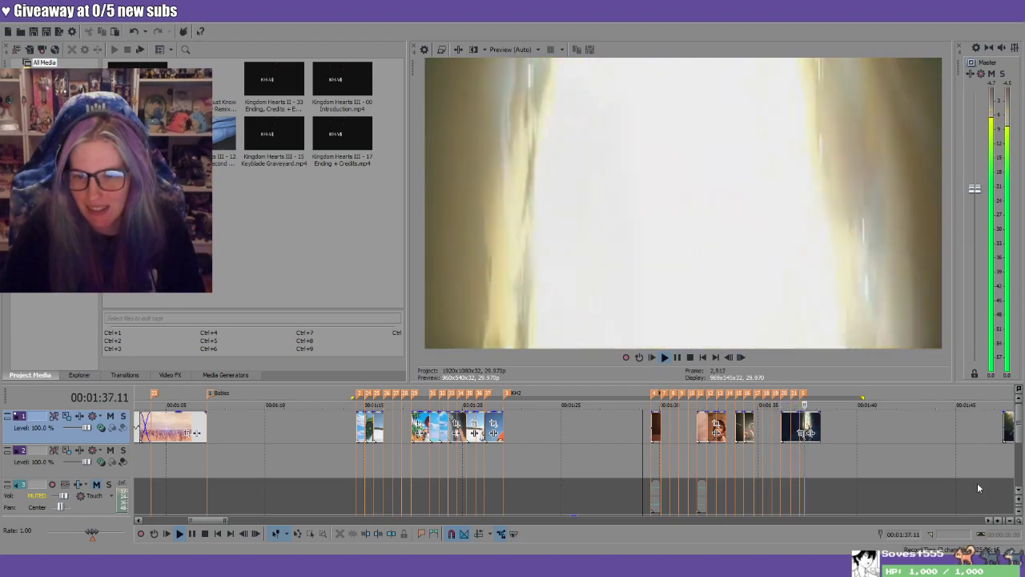
left_click(1003, 396)
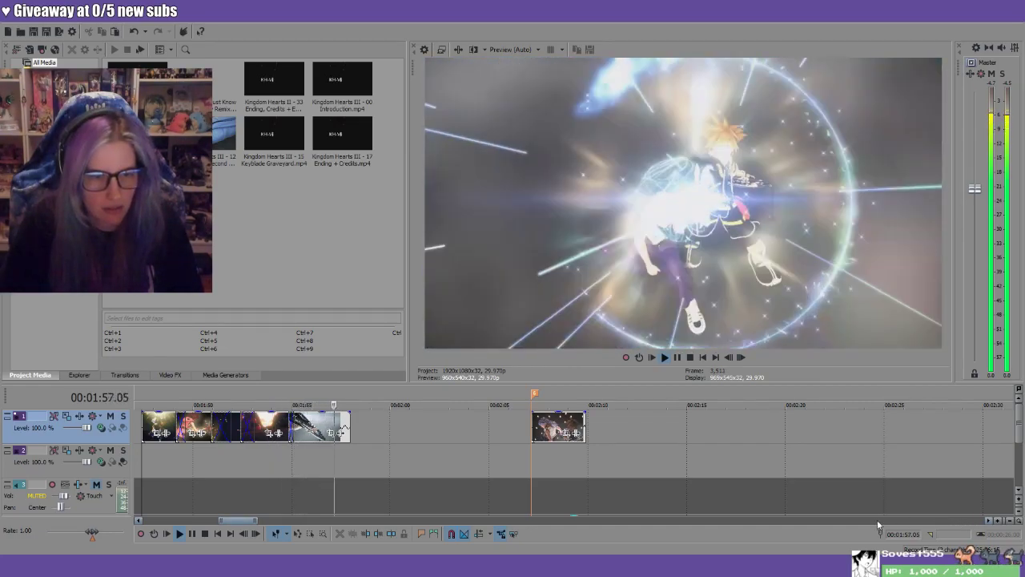
key("space")
Select the crossfaded two-Keyblades clip near 1:52 and replay the surrounding sequence to check its transitions
scroll(296, 450, "up", 5)
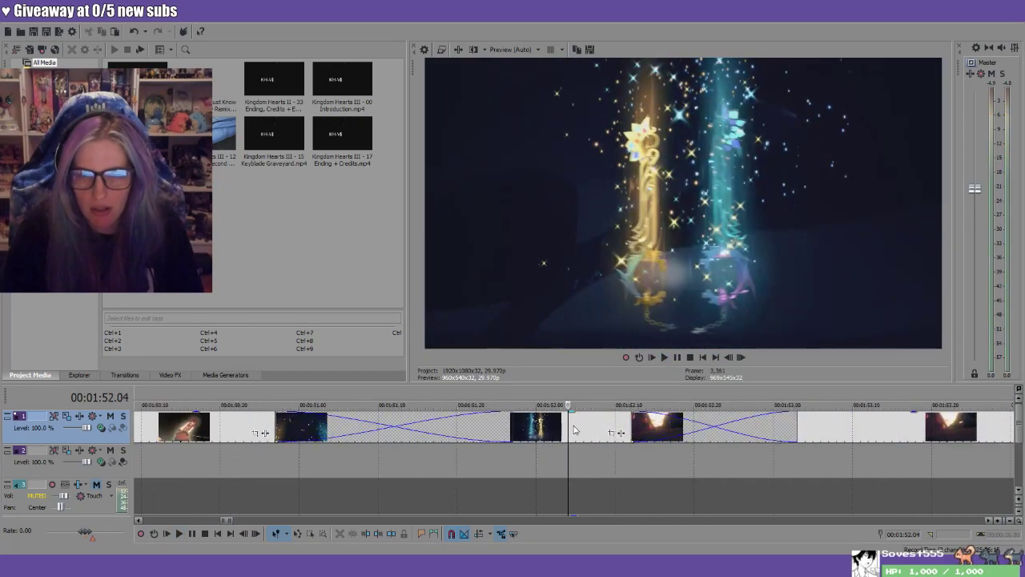
left_click(574, 430)
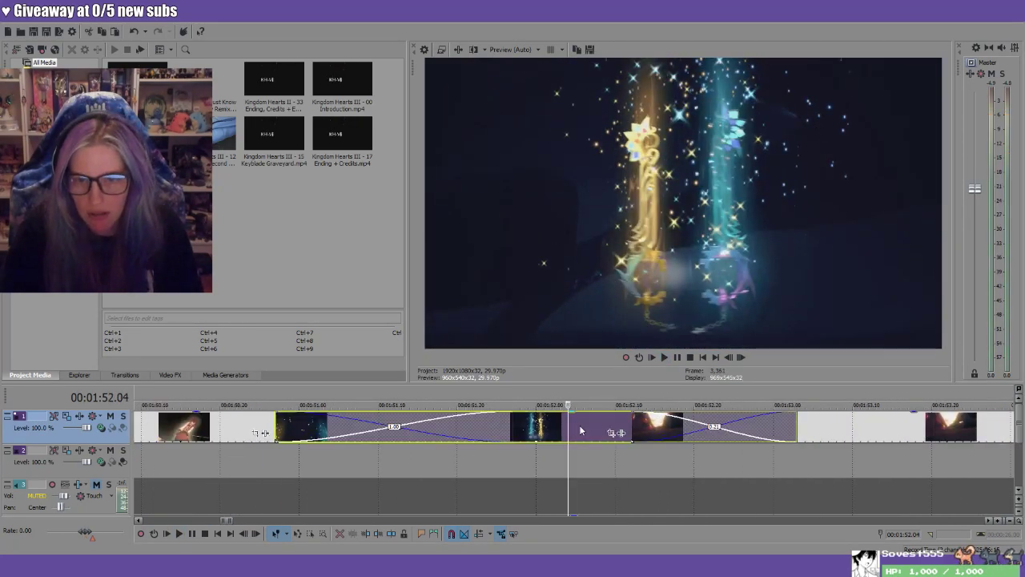
scroll(618, 471, "down", 5)
left_click(431, 397)
key("space")
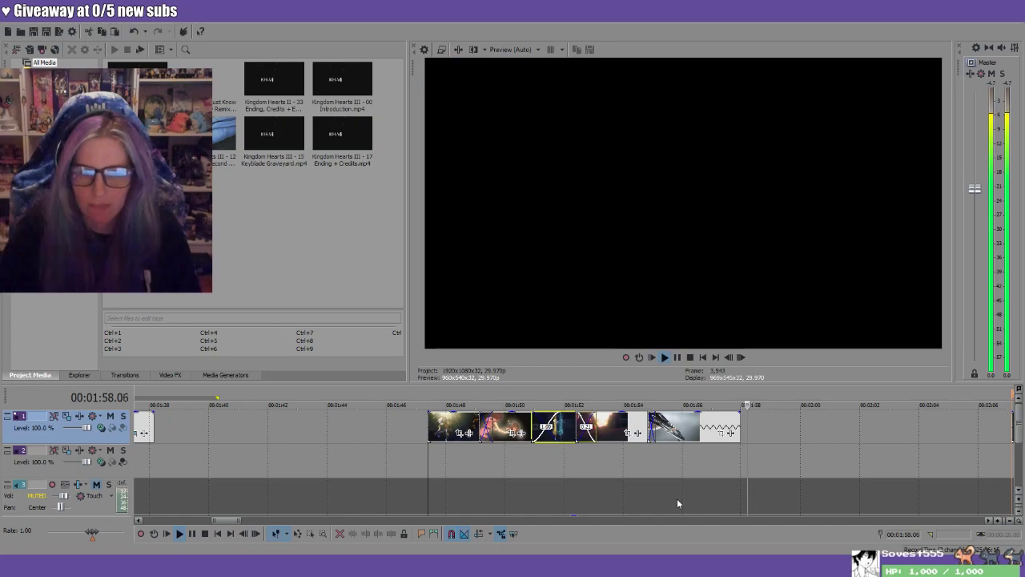
key("space")
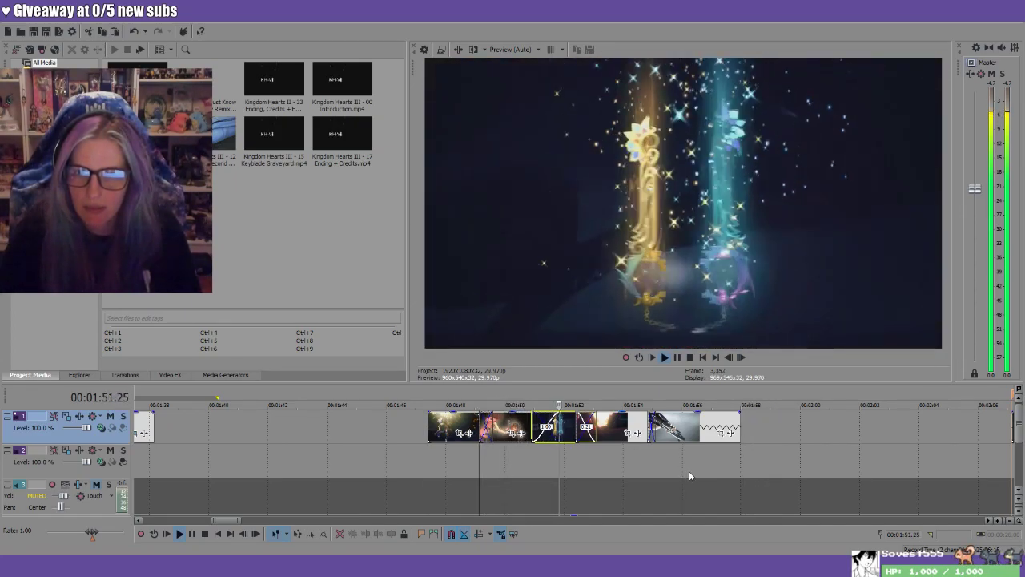
scroll(688, 471, "up", 6)
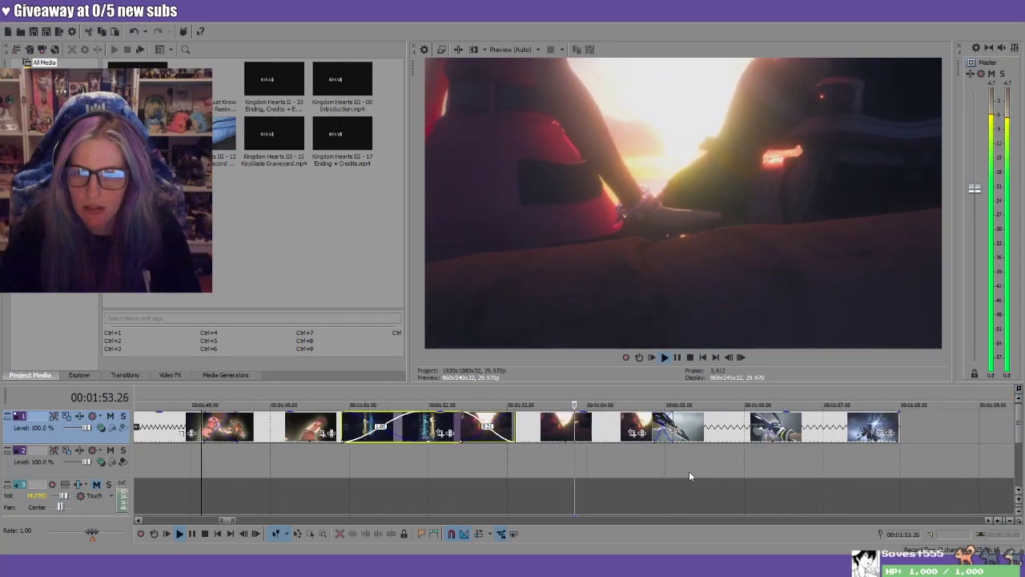
Replay the two-Keyblades clip from about 1:50 and examine its opening crossfade around 1:51 to 1:52
key("Return")
left_click(355, 404)
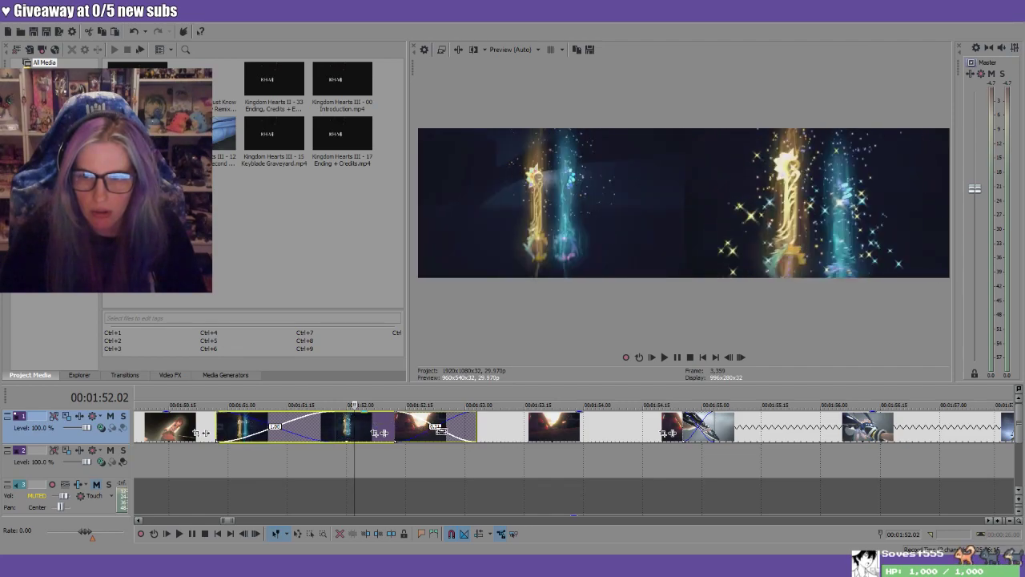
key("space")
left_click(165, 393)
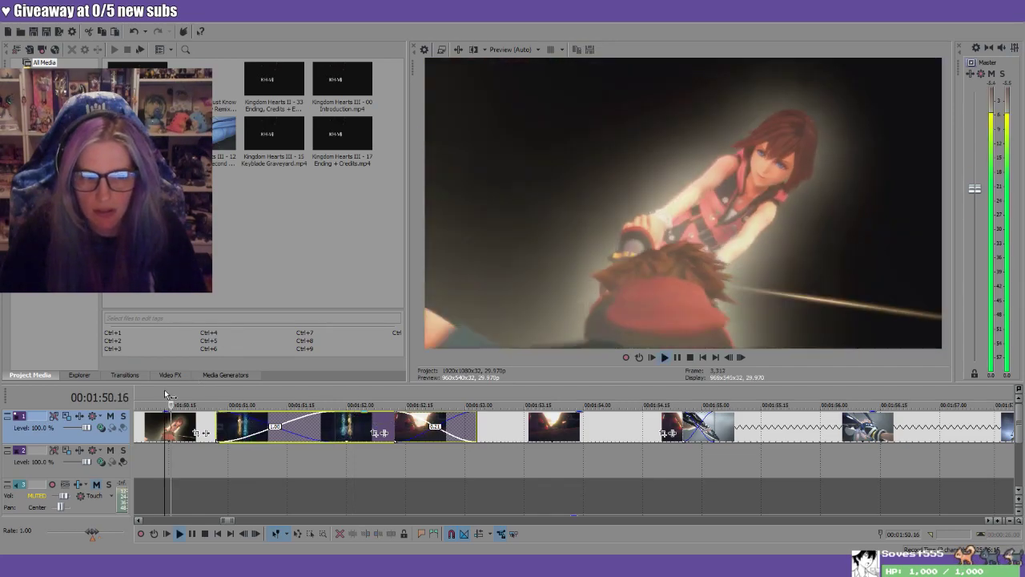
key("Return")
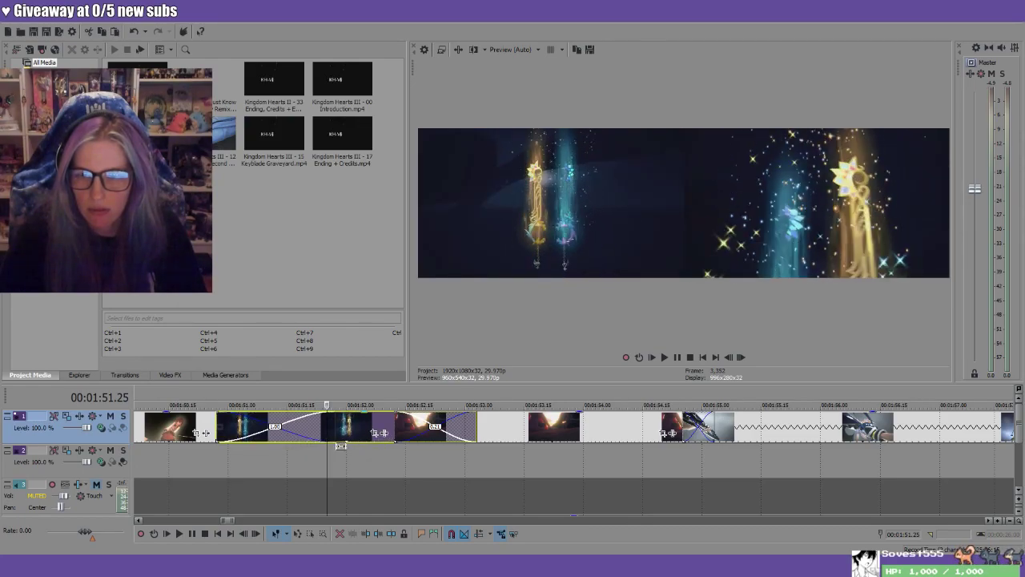
left_click(202, 394)
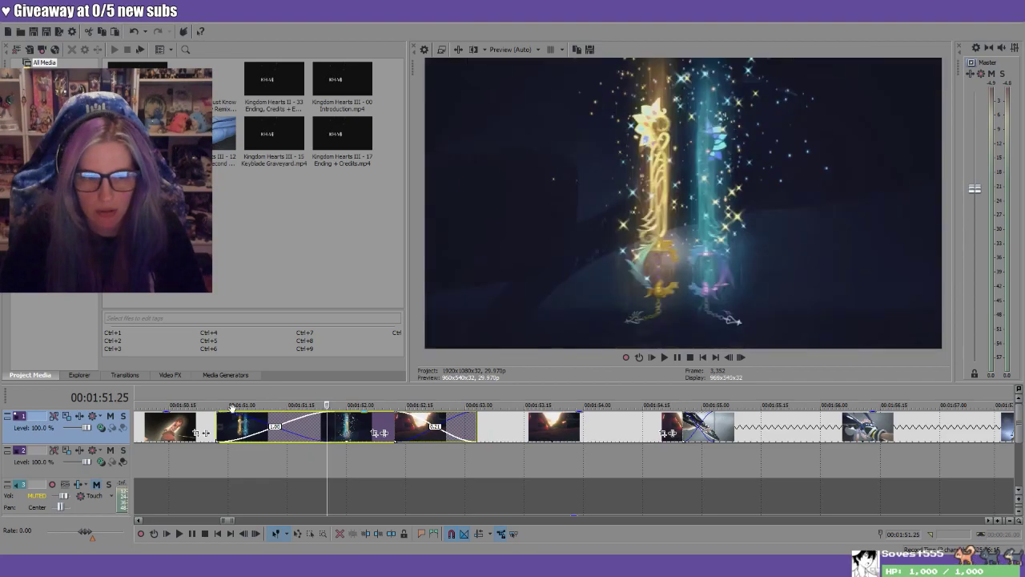
key("space")
key("space")
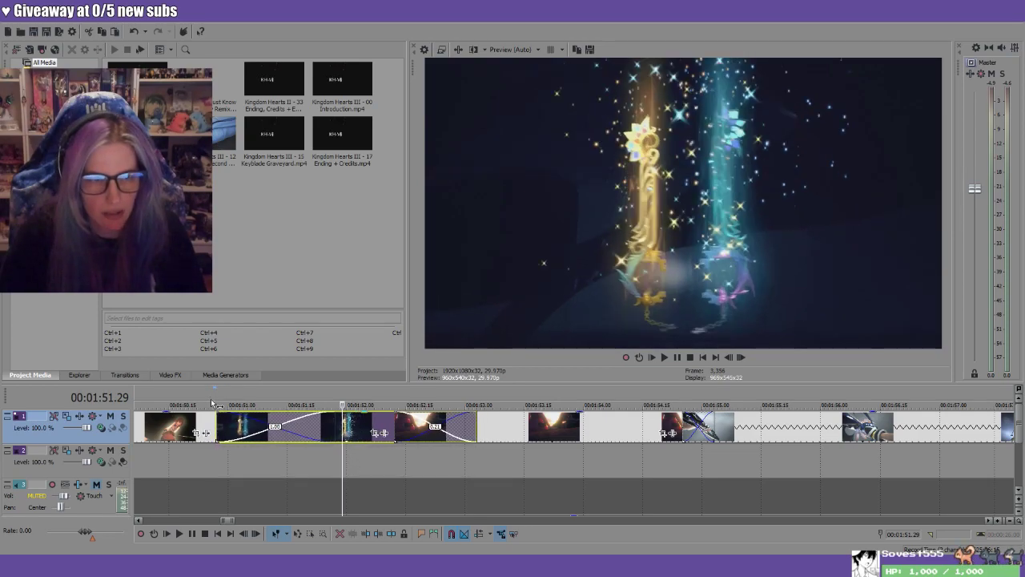
Undo the last edit, then retrim the two-Keyblades clip on the second video track and return it to the first with 0.24 and 0.22 crossfades
left_click(137, 34)
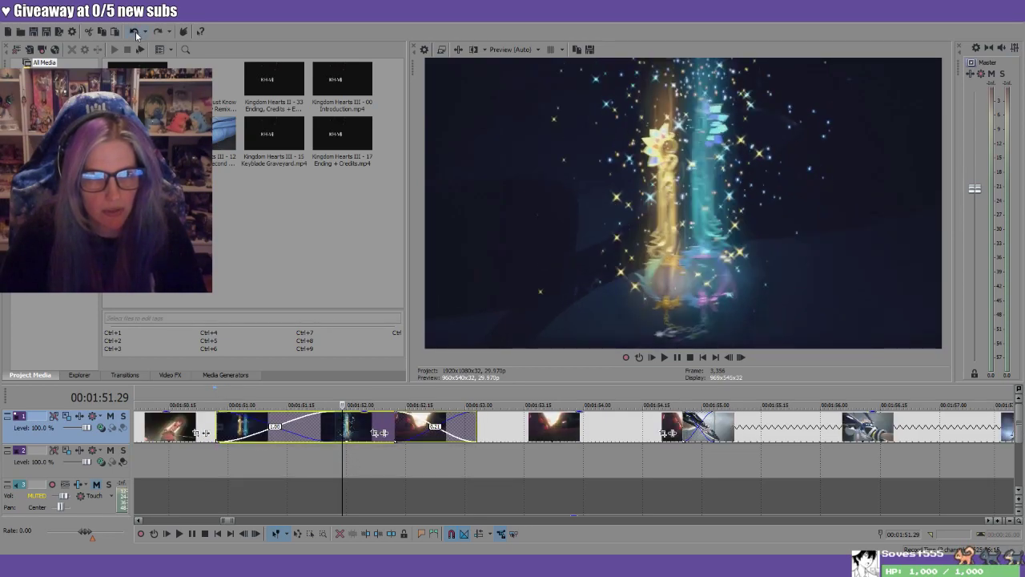
left_click(228, 400)
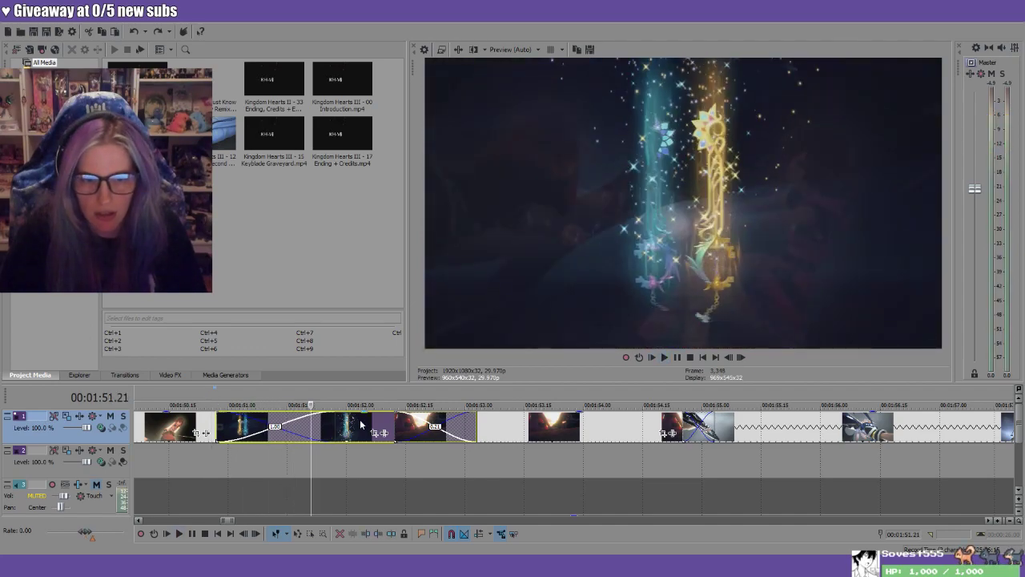
left_click_drag(246, 434, 274, 459)
left_click_drag(362, 464, 331, 470)
left_click_drag(443, 455, 480, 456)
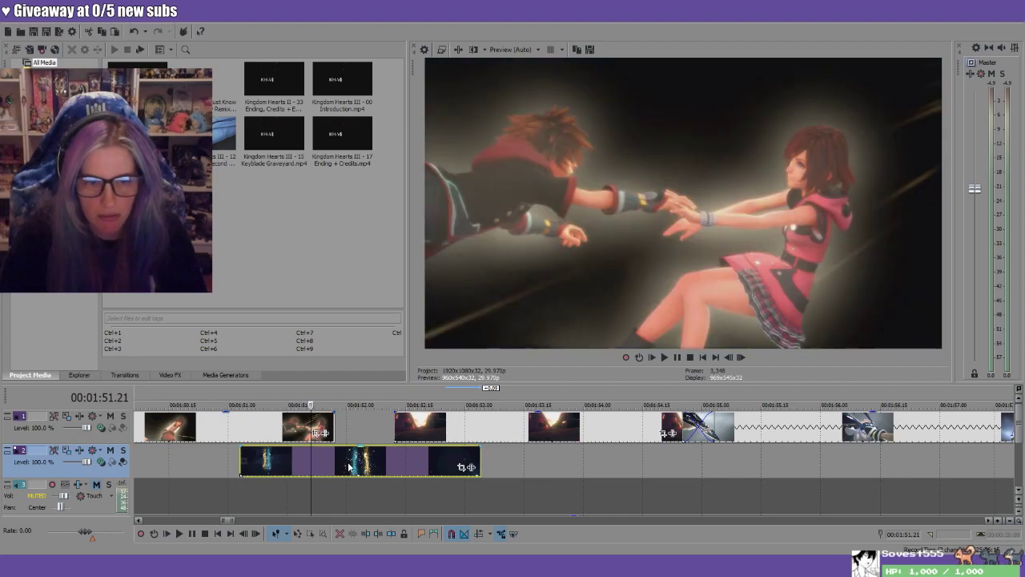
left_click_drag(361, 447, 361, 413)
Play the retrimmed Keyblades clip from just before 1:51, and replay the sequence from about 1:47 to check the flow
left_click(222, 400)
key("space")
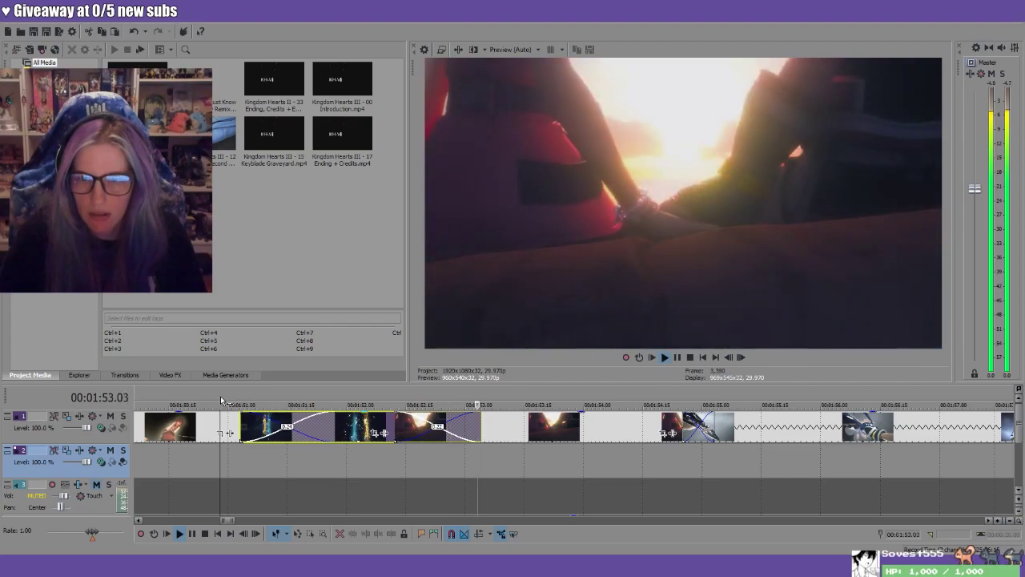
key("Return")
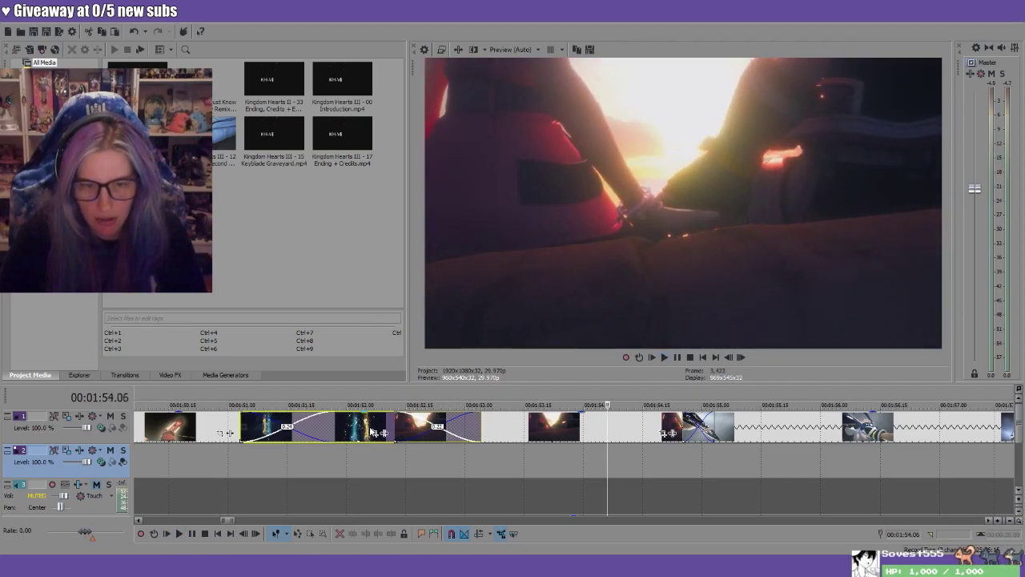
scroll(503, 483, "down", 5)
left_click(301, 402)
key("space")
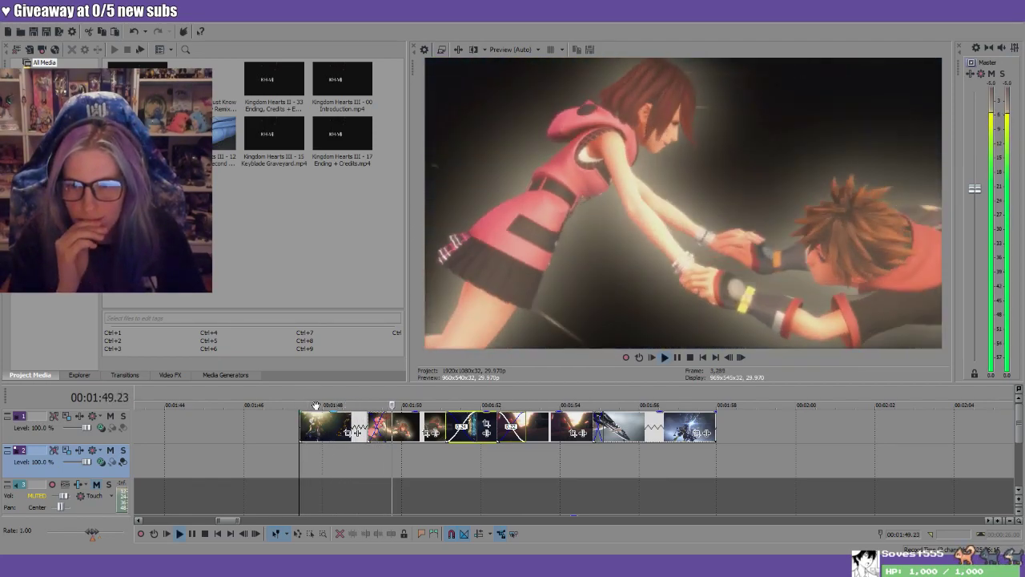
key("Return")
Start the Keyblades clip 6 frames earlier for a 1.00 opening crossfade and replay the sequence from about 1:47
left_click_drag(461, 426, 457, 426)
left_click(284, 387)
key("space")
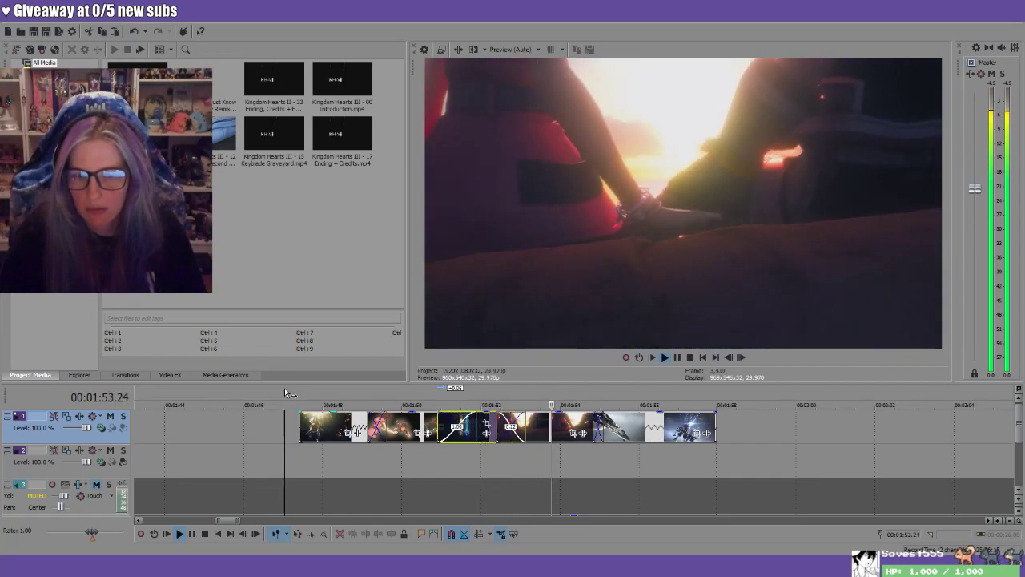
key("Return")
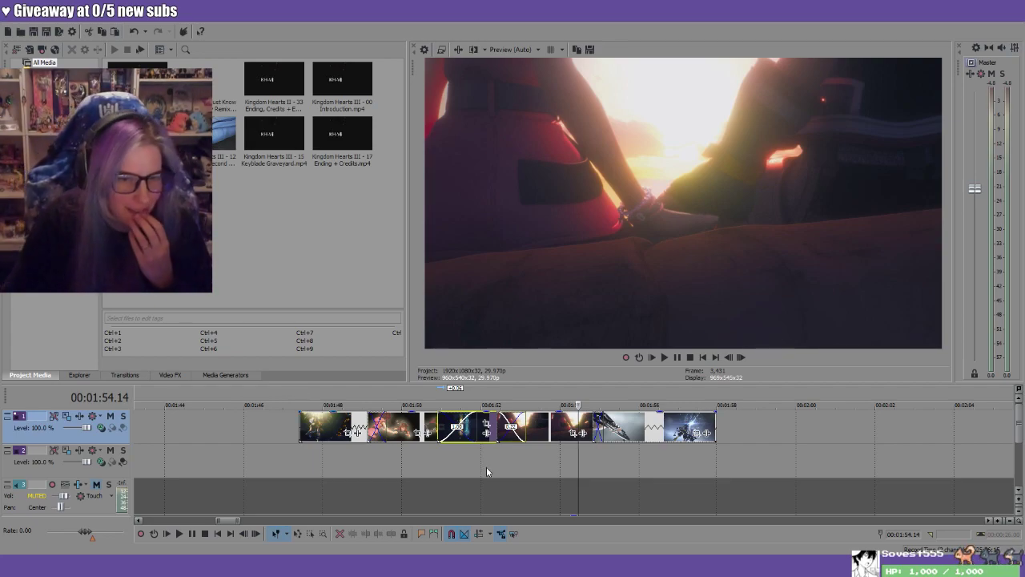
left_click(302, 400)
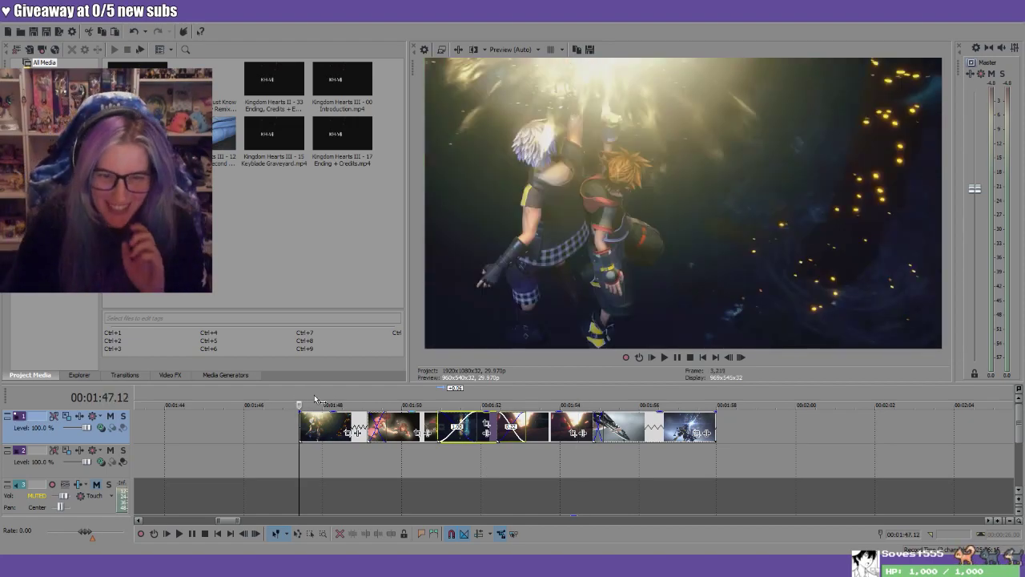
left_click(409, 399)
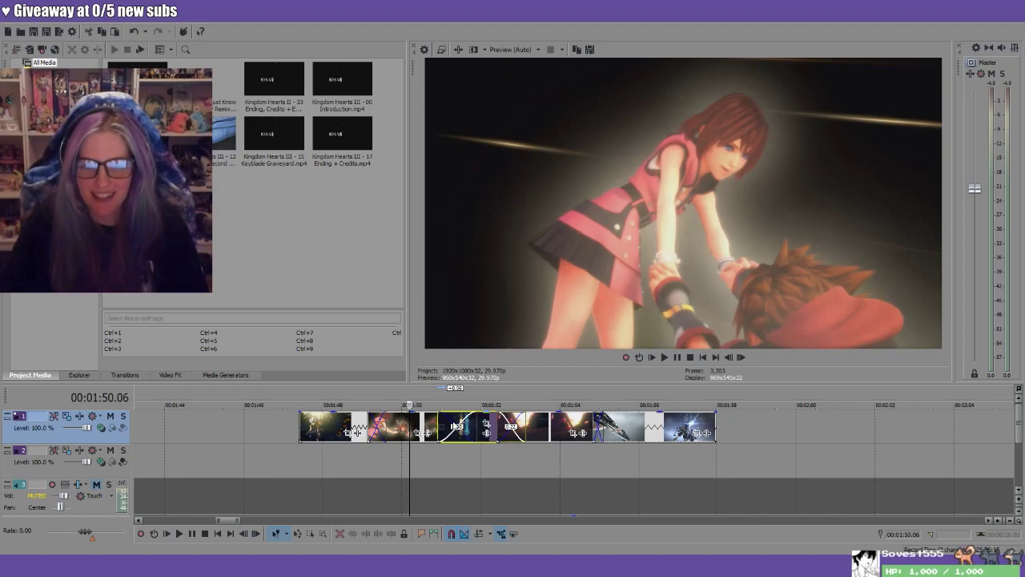
Play the opening section from about 0:12 to 0:35 and examine its shots near 0:21 and 0:13
left_click(695, 362)
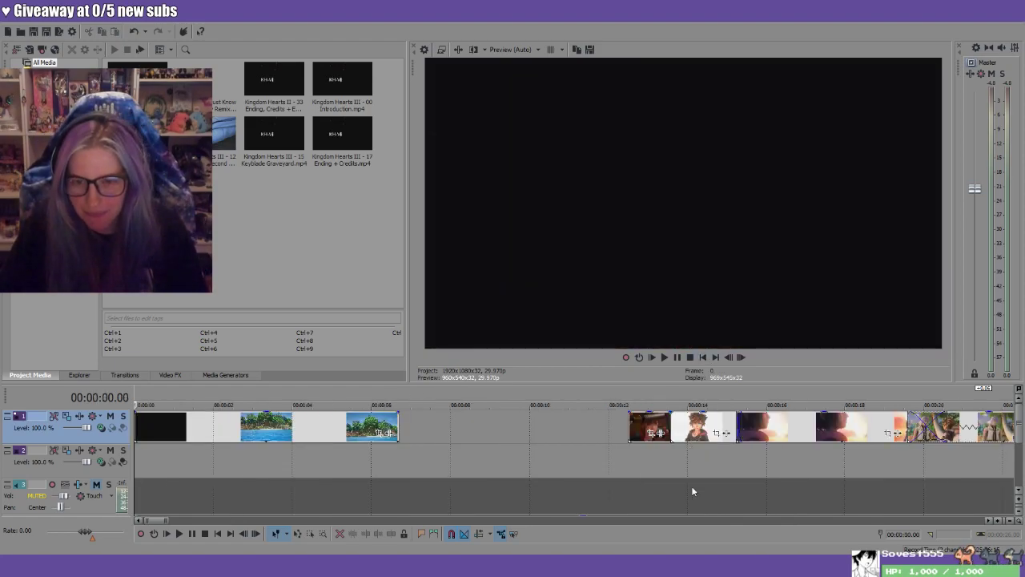
scroll(716, 499, "down", 3)
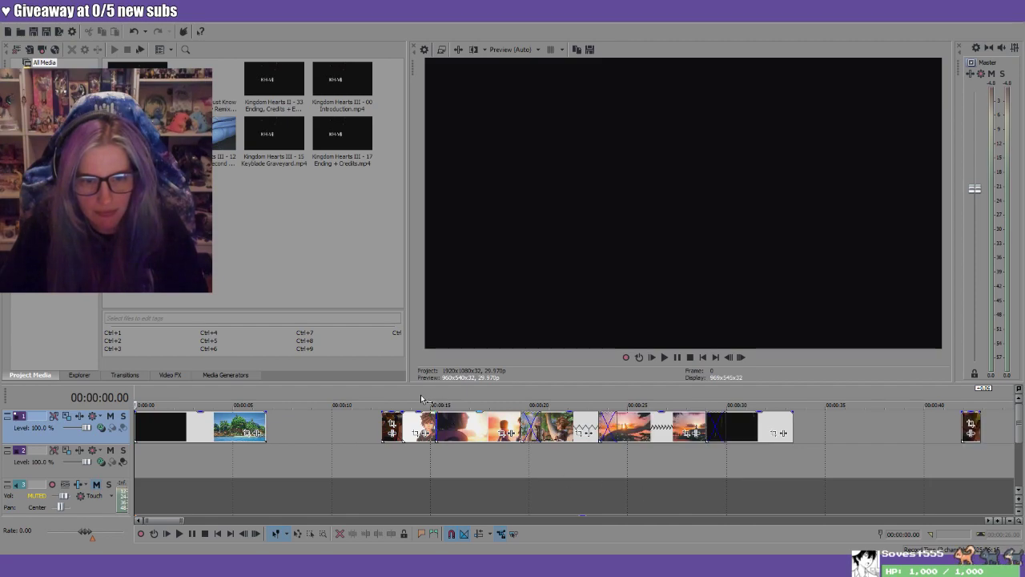
left_click(380, 398)
key("space")
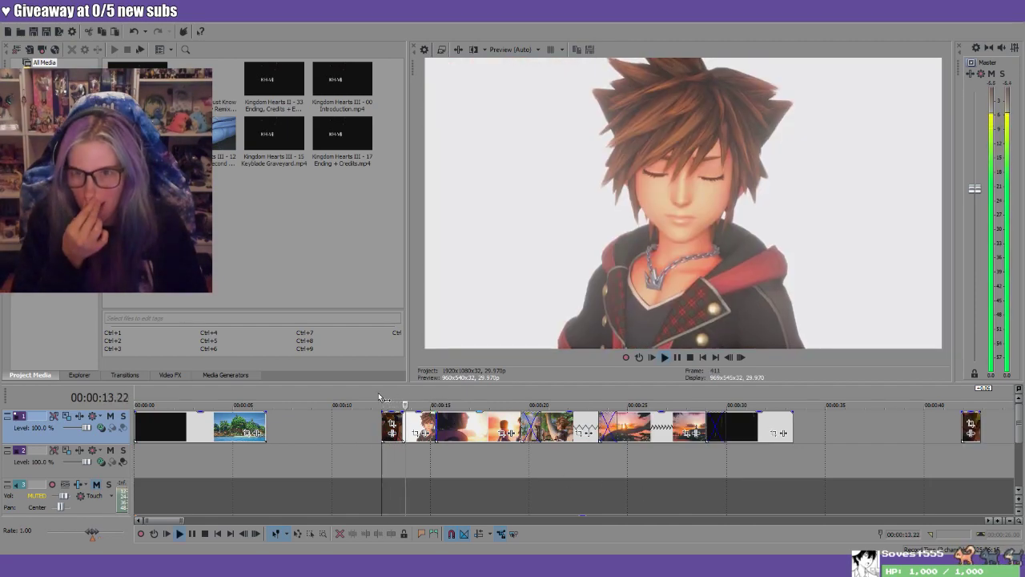
left_click(325, 394)
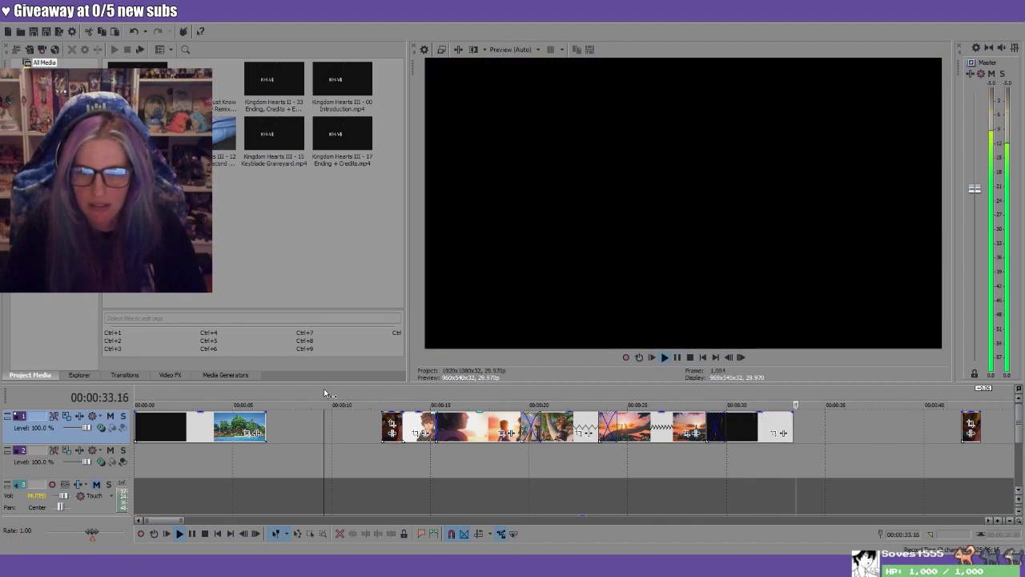
key("Return")
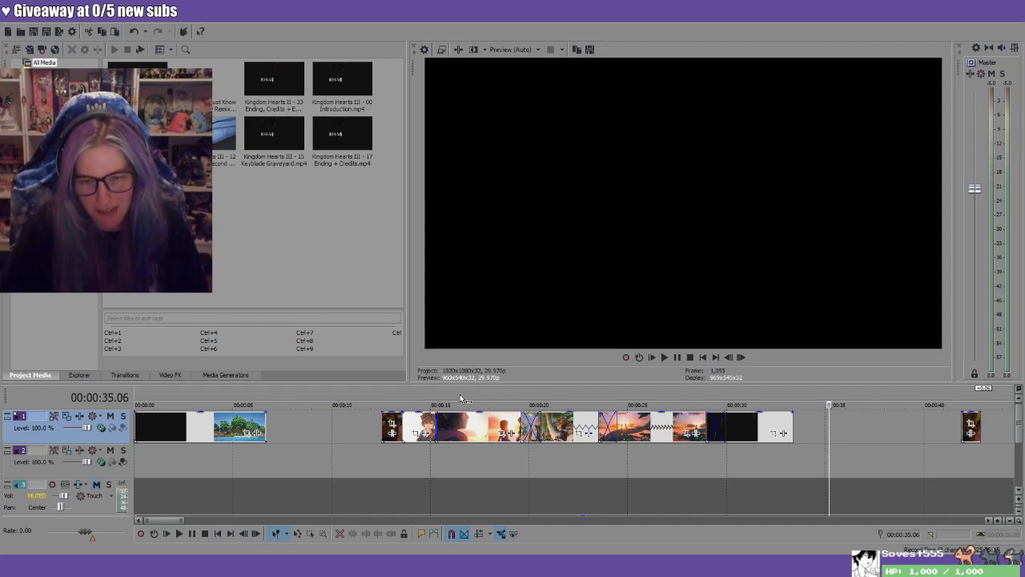
left_click(641, 400)
left_click(565, 403)
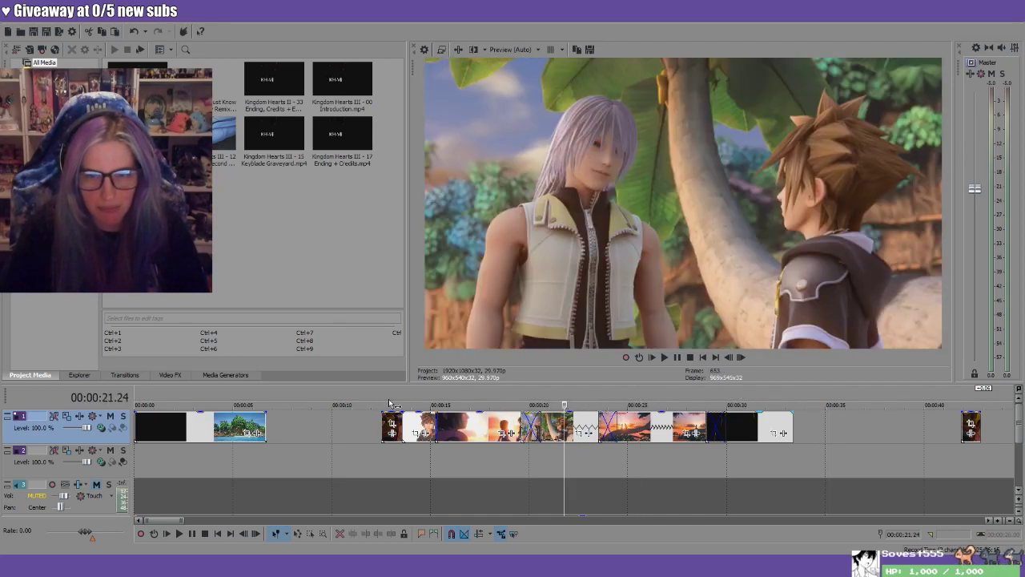
left_click(403, 403)
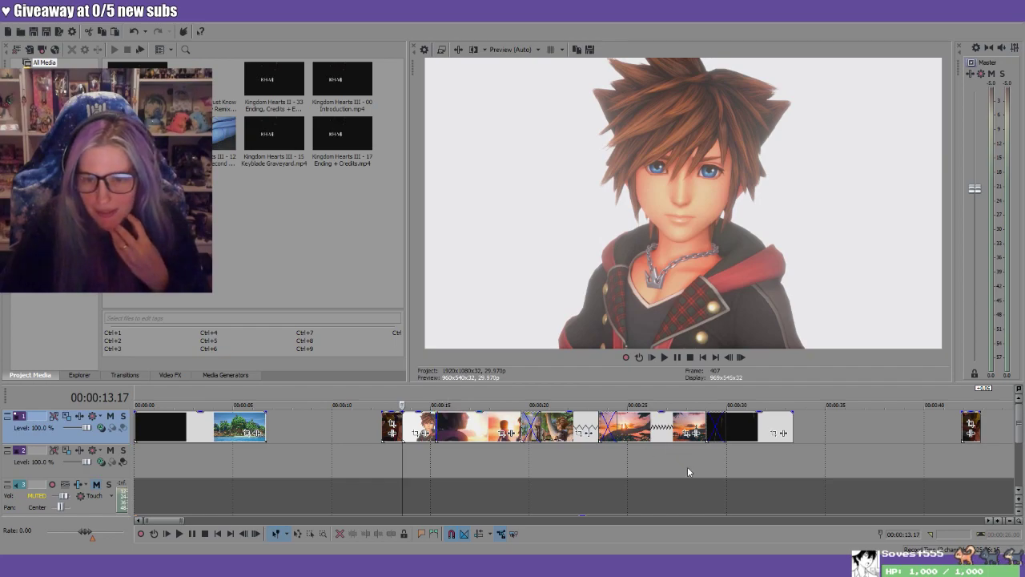
Look through the spare clips between about 2:53 and 4:02 for footage to fill the remaining gaps
scroll(678, 474, "down", 5)
scroll(677, 470, "down", 3)
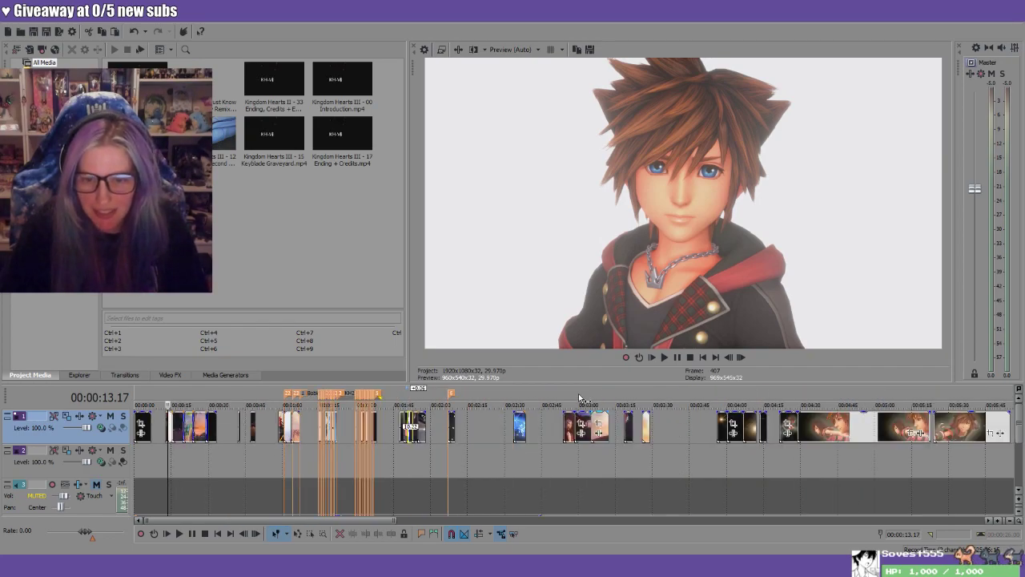
left_click(579, 398)
left_click(565, 396)
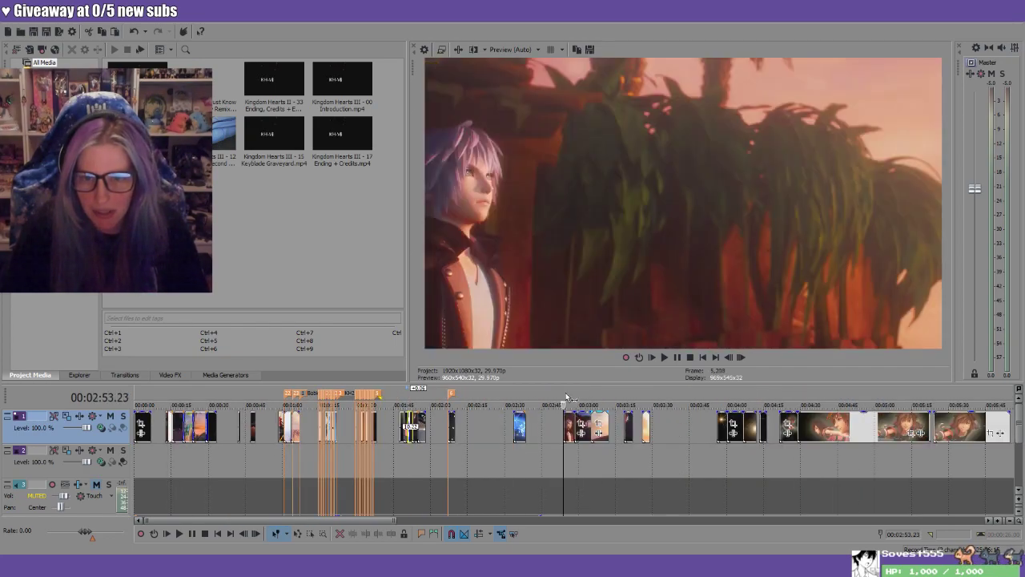
left_click(596, 397)
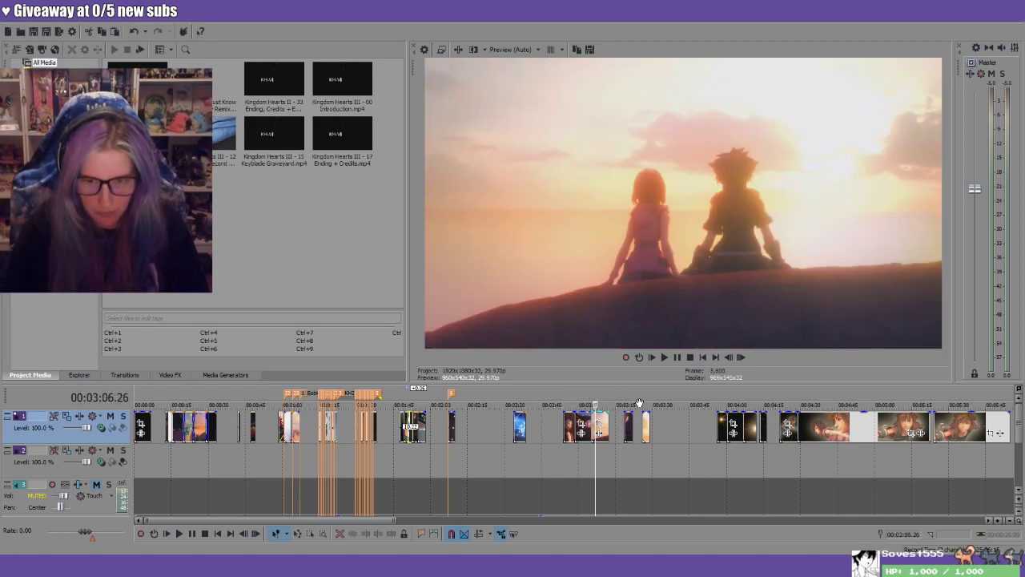
left_click(624, 398)
left_click(643, 399)
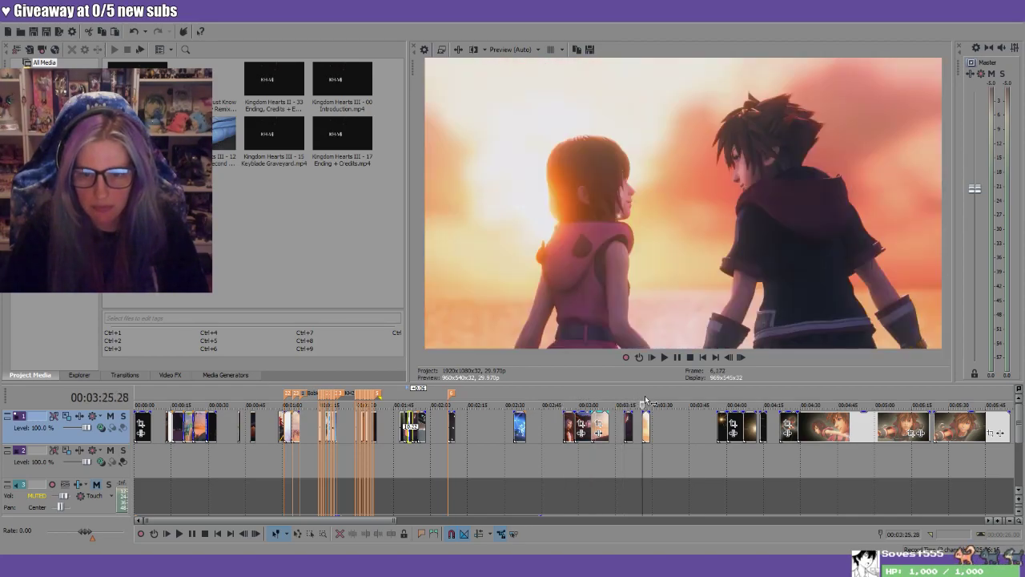
left_click(717, 399)
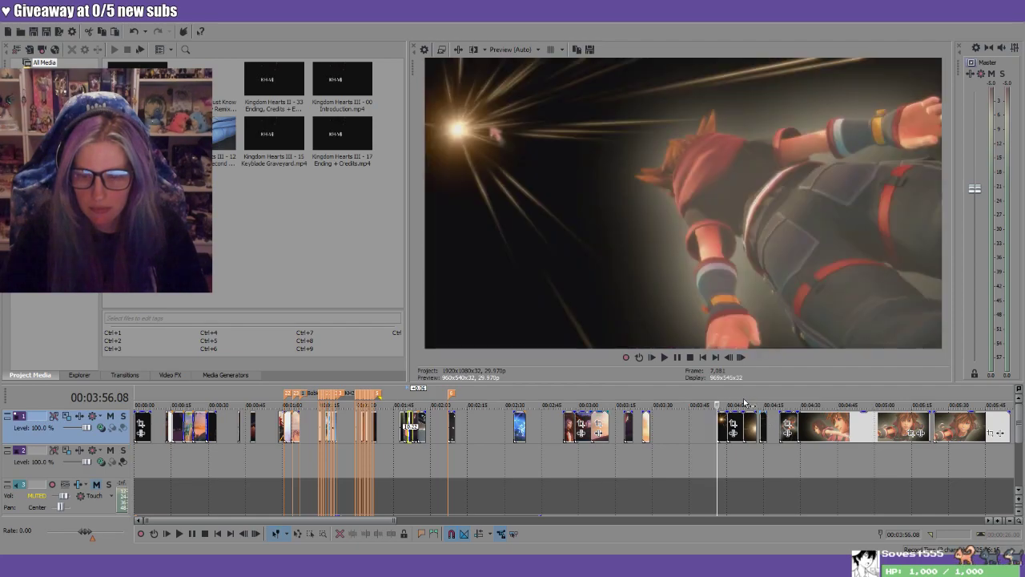
left_click(731, 400)
scroll(881, 453, "down", 3)
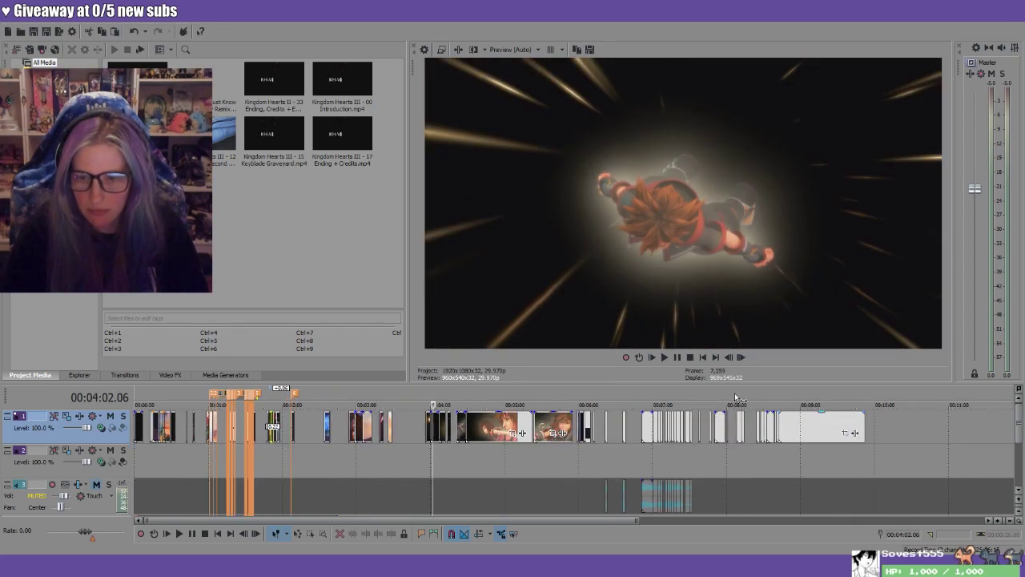
Look through the spare clips between about 7:53 and 8:39 for footage to fill the remaining gaps
left_click(749, 399)
scroll(786, 458, "up", 5)
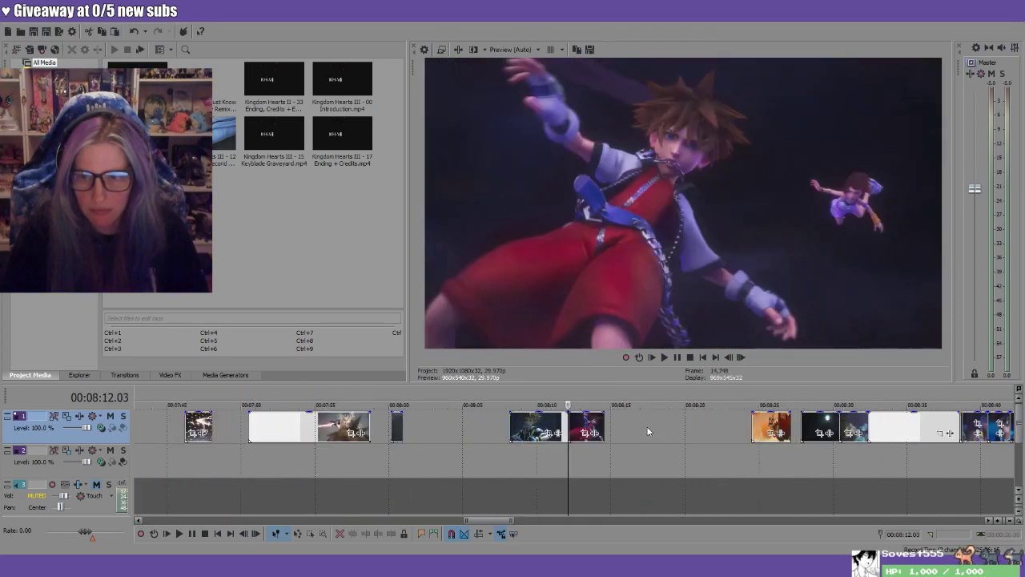
left_click(537, 401)
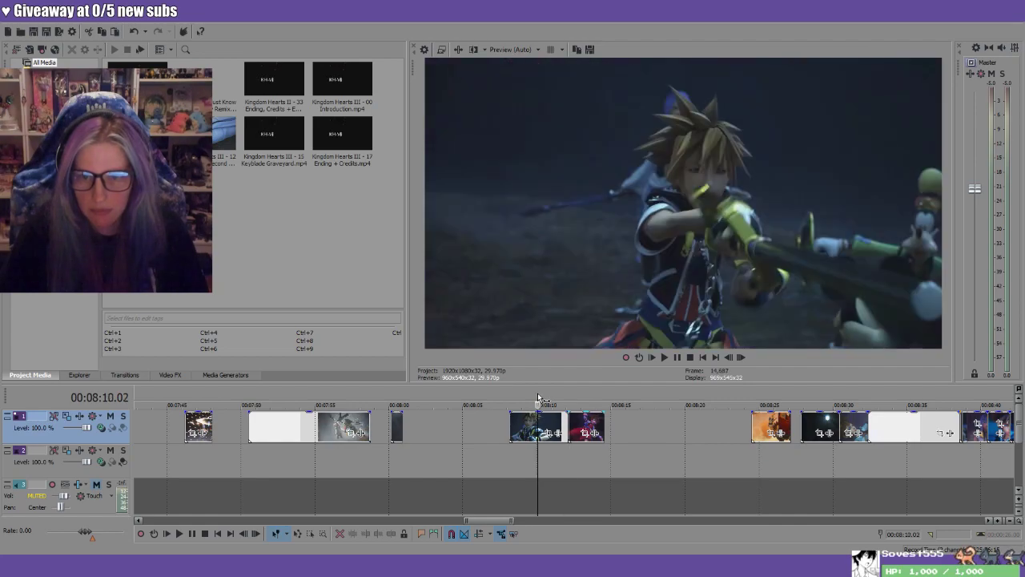
left_click(395, 396)
left_click(295, 396)
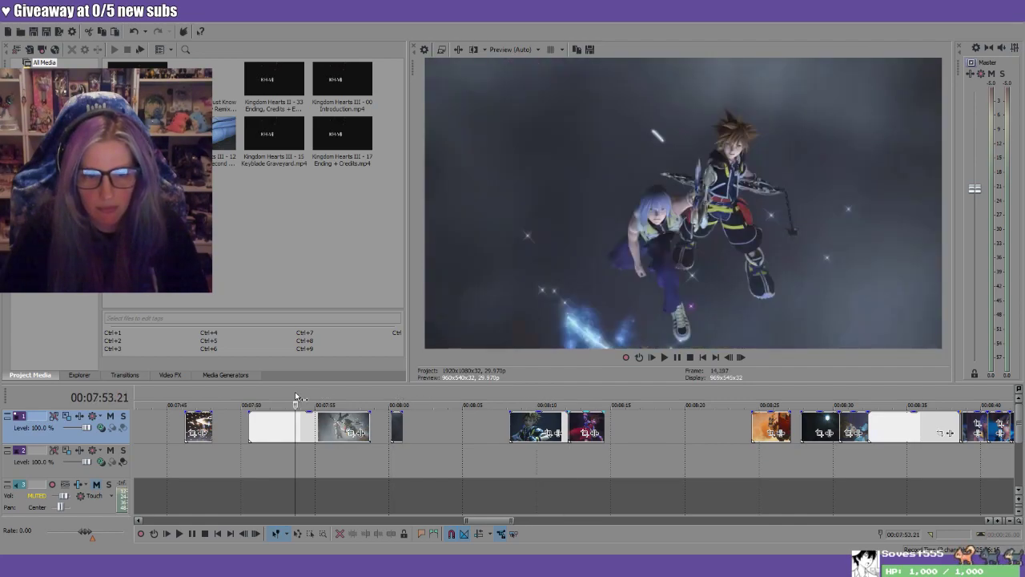
left_click(333, 399)
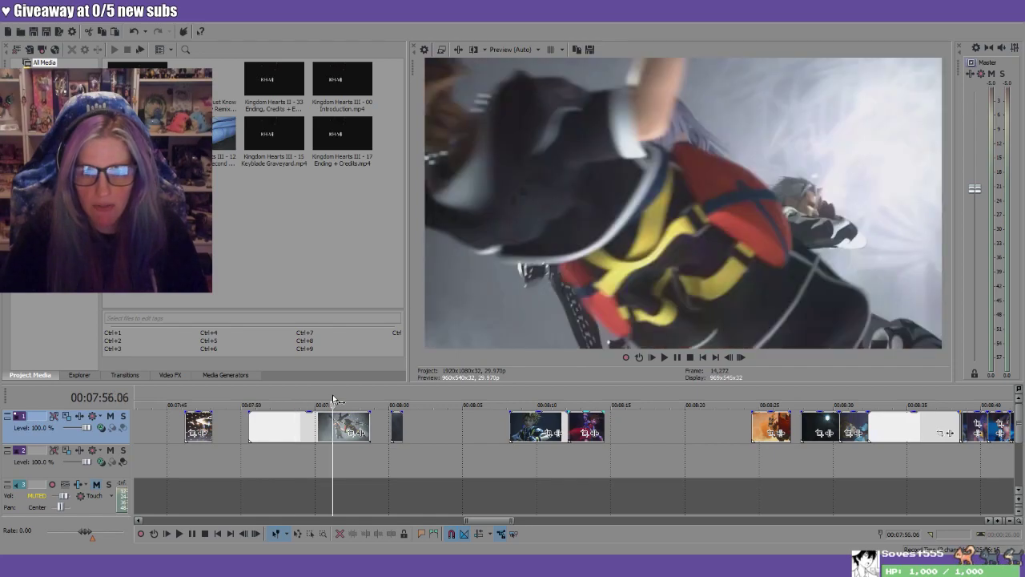
left_click(766, 396)
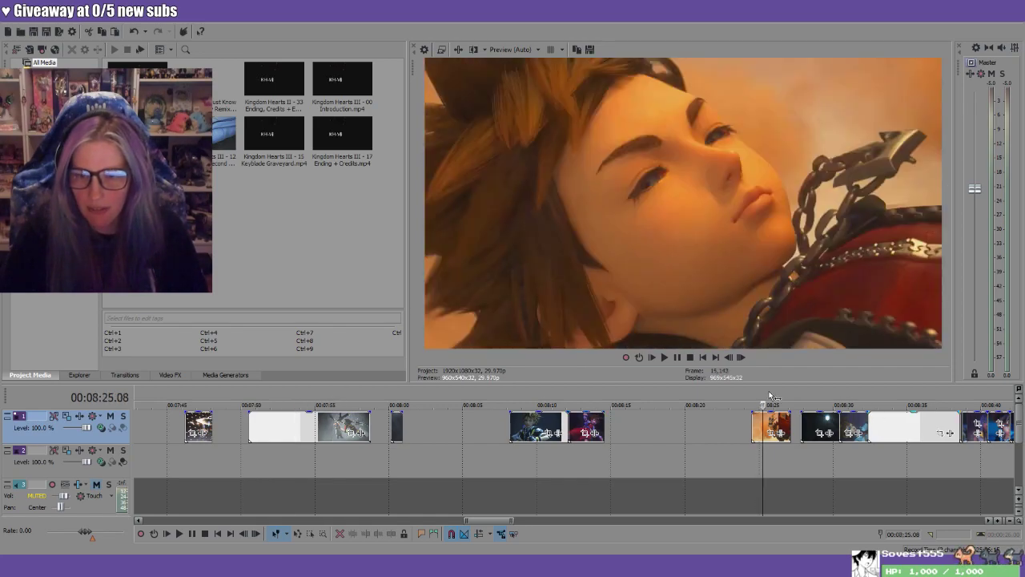
left_click(828, 400)
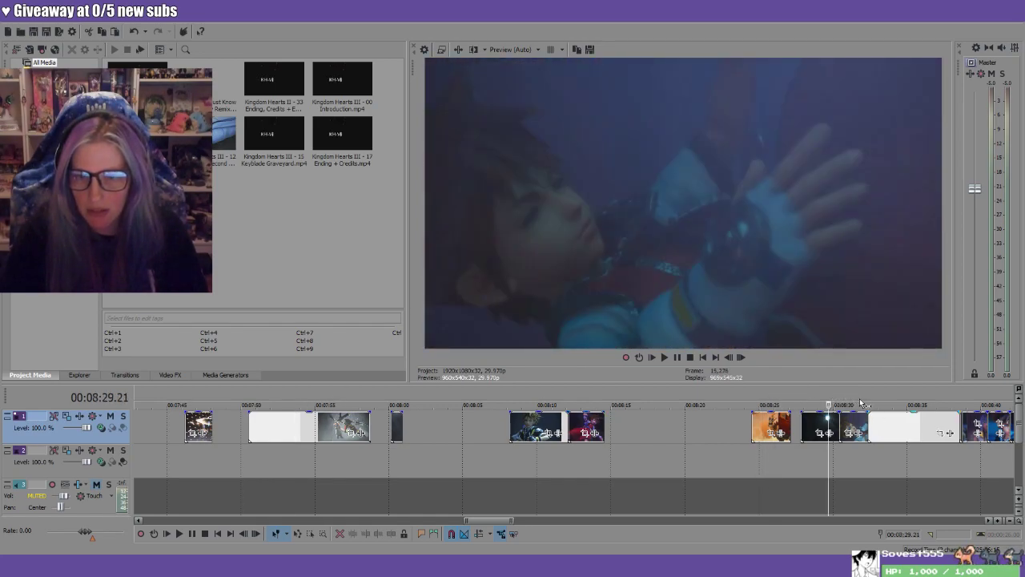
left_click(858, 402)
left_click(907, 401)
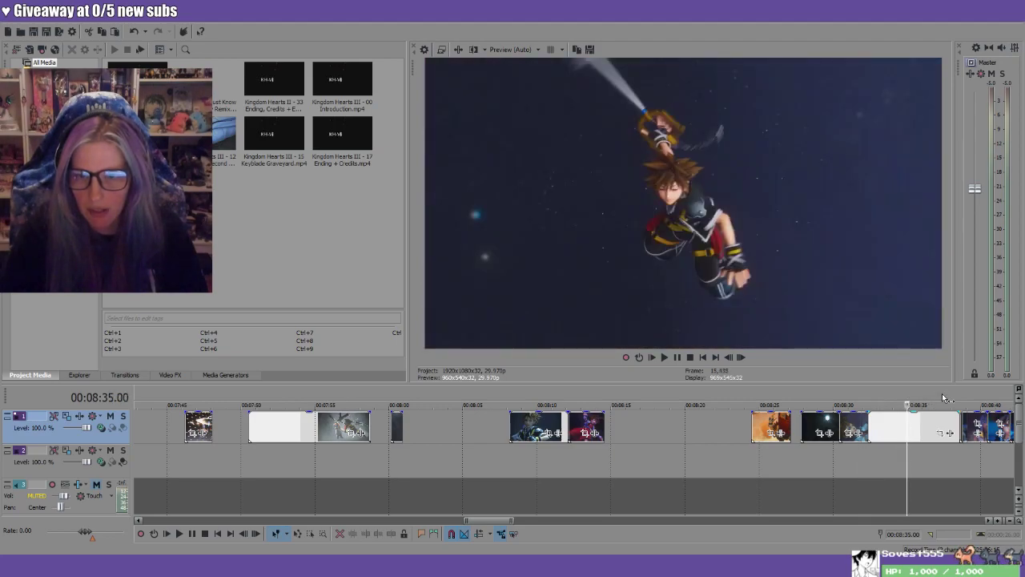
left_click(944, 400)
left_click(969, 520)
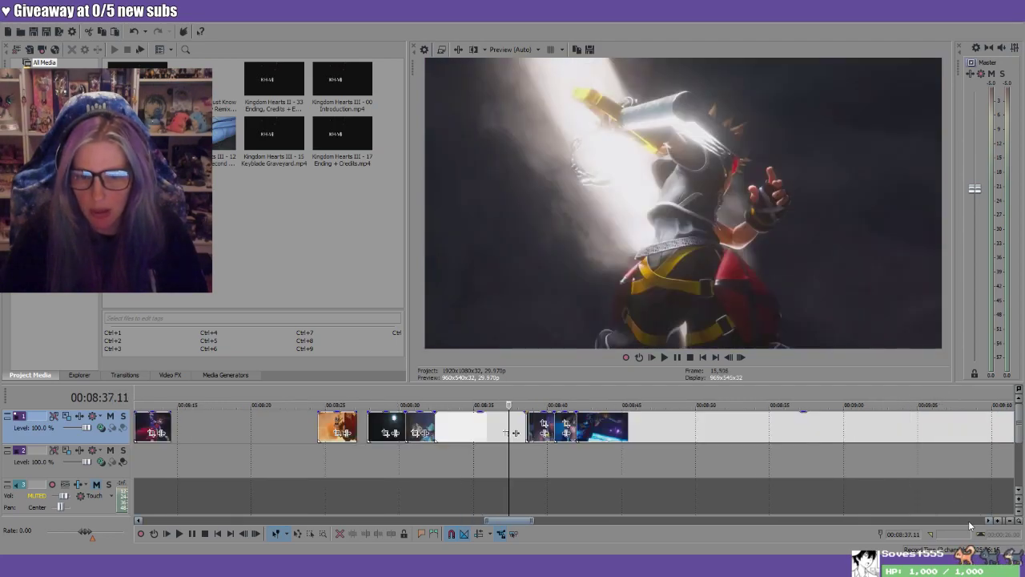
left_click(526, 399)
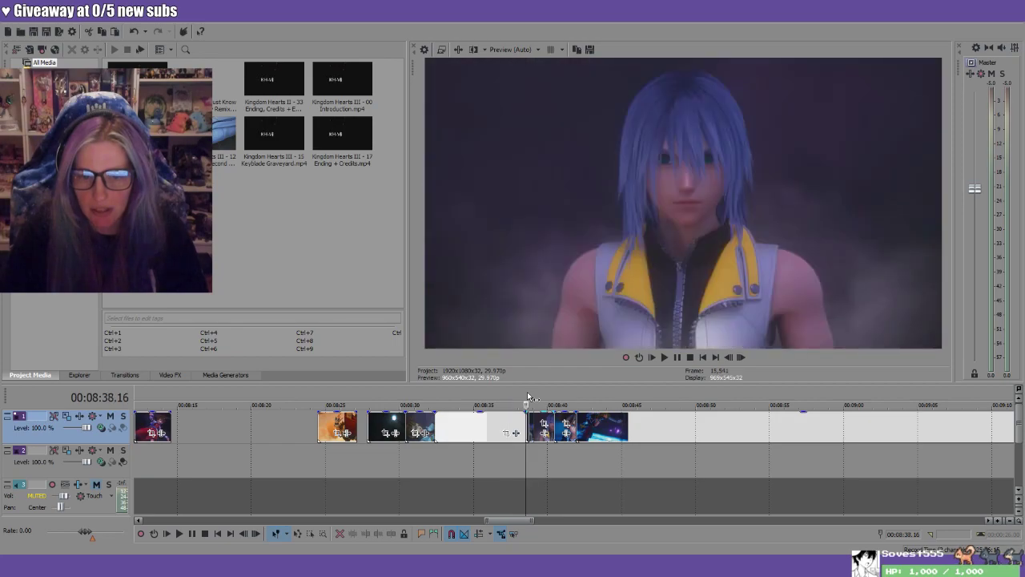
scroll(831, 469, "up", 5)
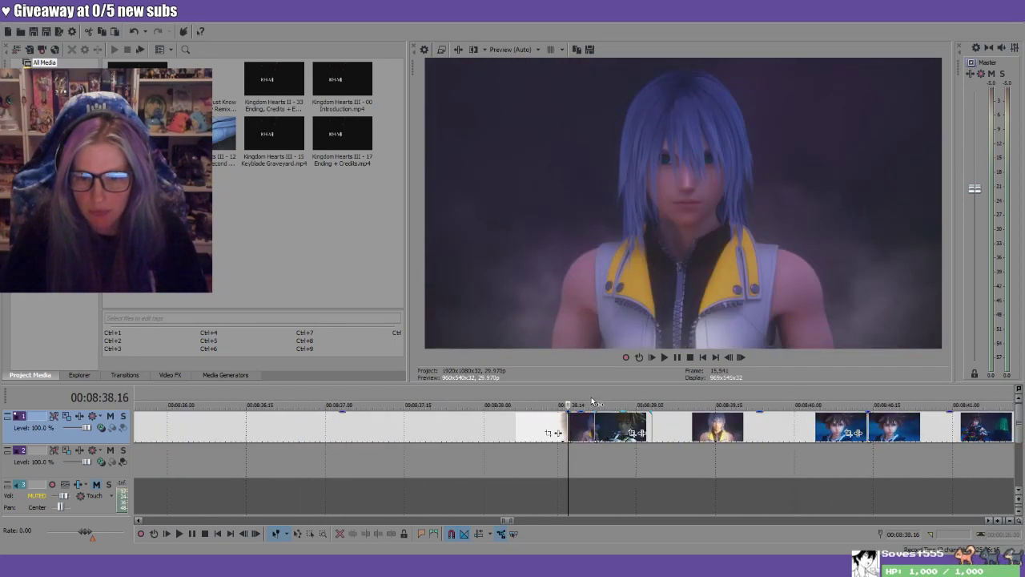
key("Right")
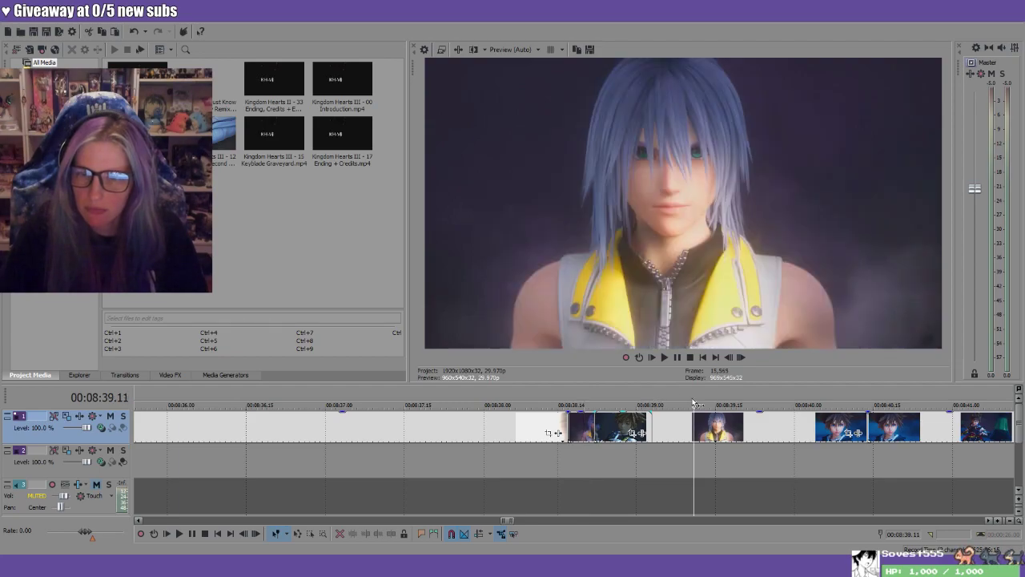
Move the short overlapping clip at about 8:38 down to the second video track, and check the neighbouring shots up to about 8:40
left_click(610, 398)
left_click_drag(629, 430, 628, 464)
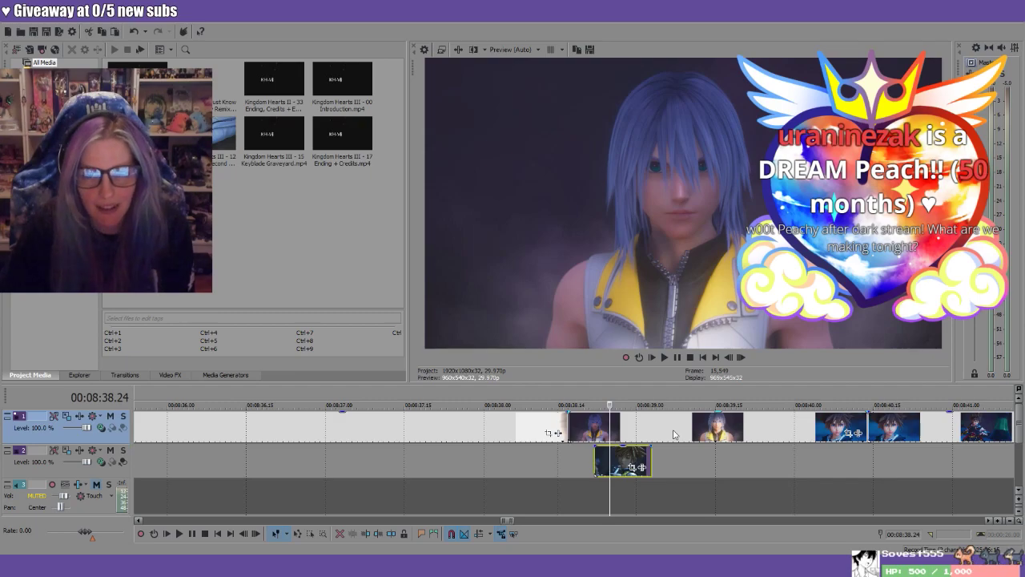
left_click(728, 396)
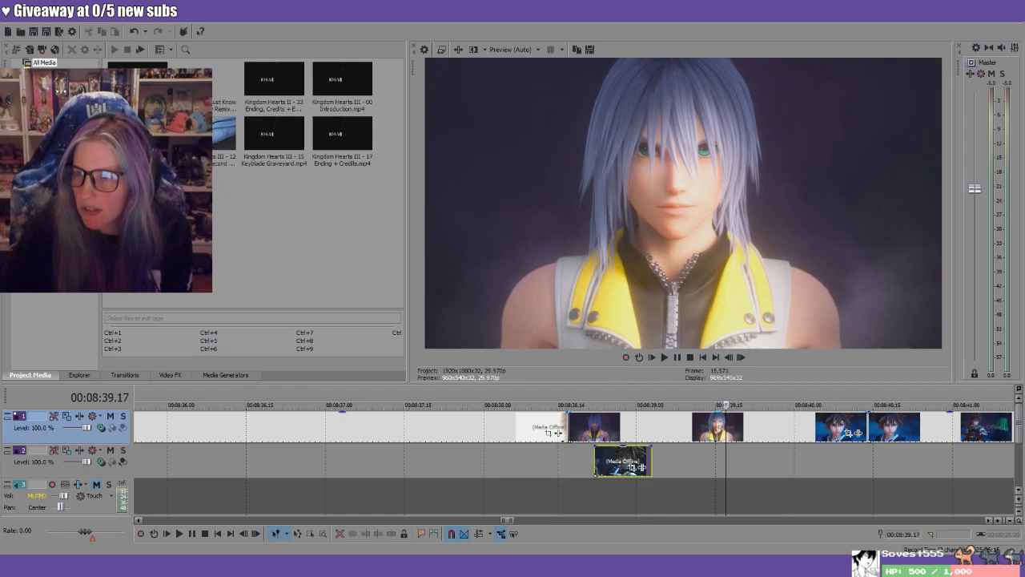
left_click(938, 460)
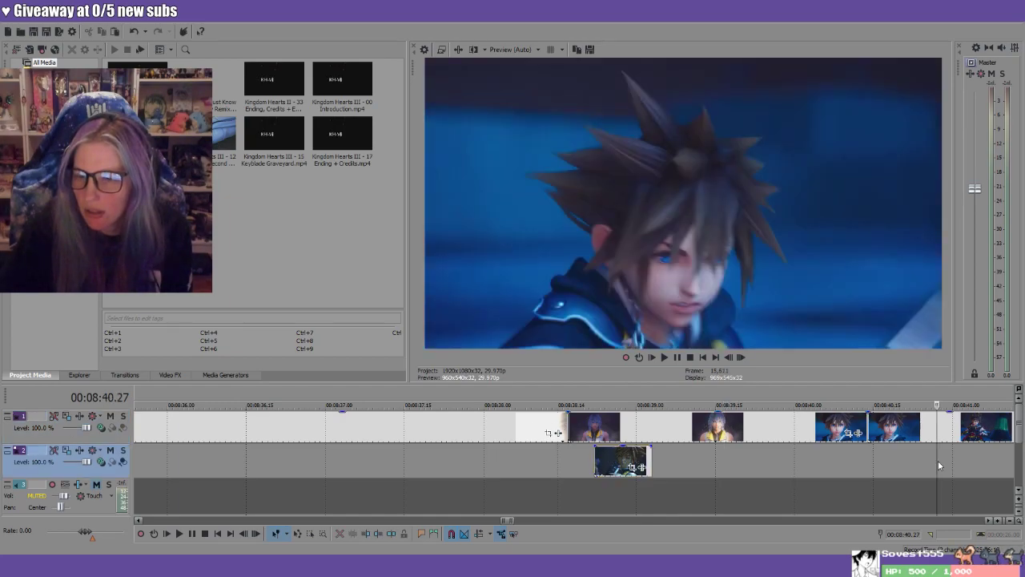
Add Kingdom Hearts II - 00 Introduction.mp4 to the first video track after the last clip, from about 10:02, and unmute the audio track
scroll(889, 458, "down", 6)
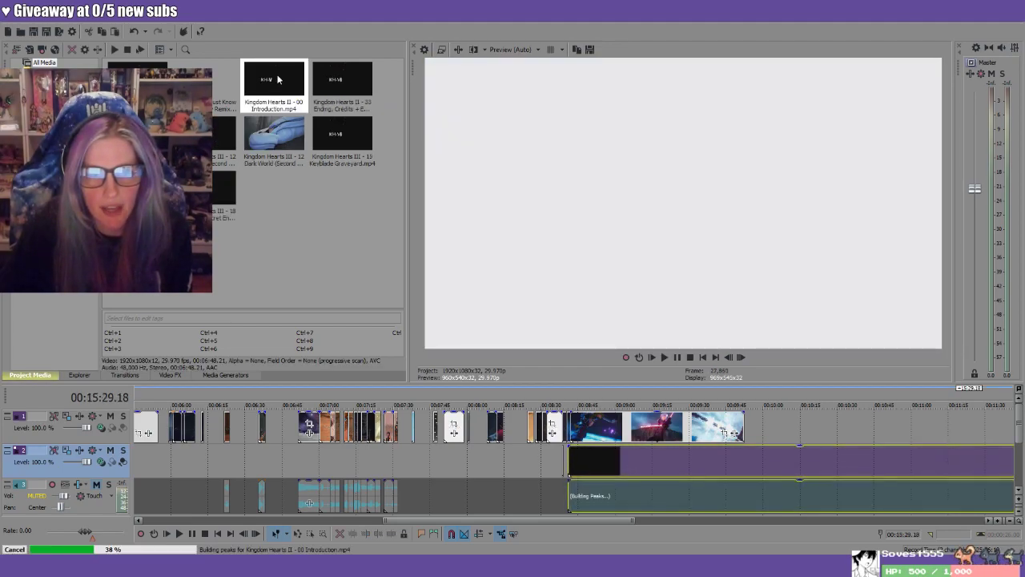
left_click_drag(600, 461, 789, 427)
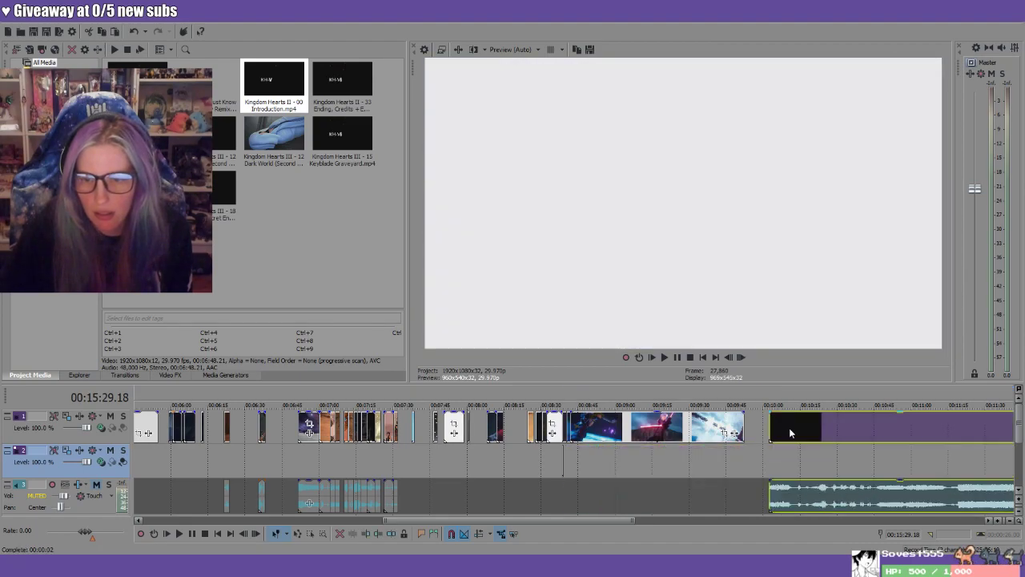
left_click(794, 491)
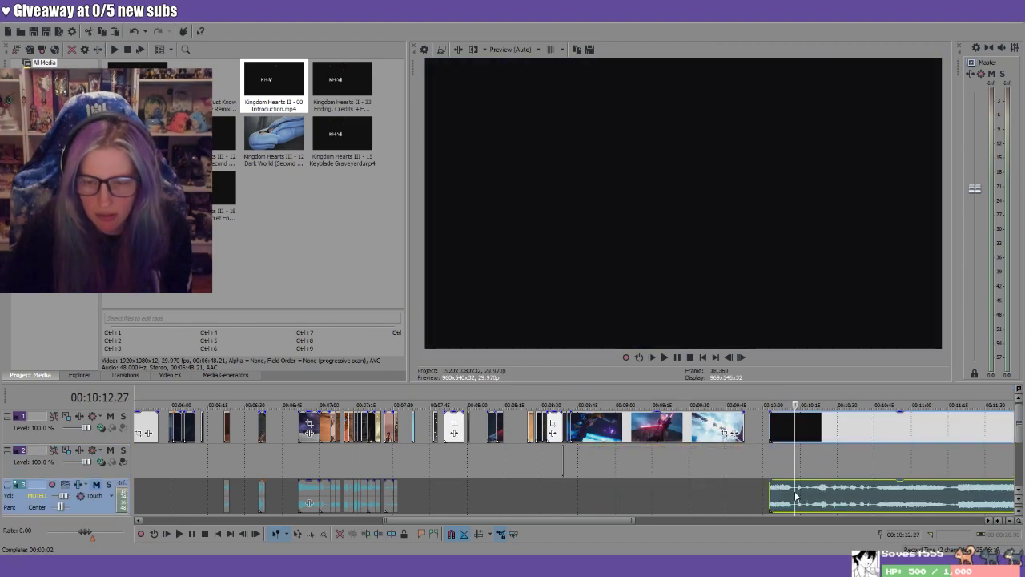
left_click(771, 460)
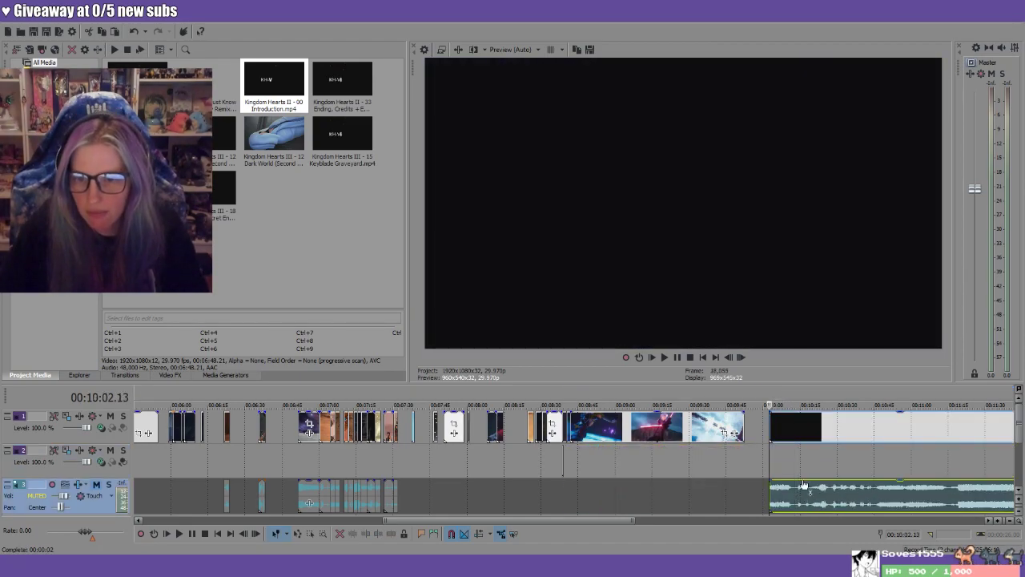
left_click(96, 484)
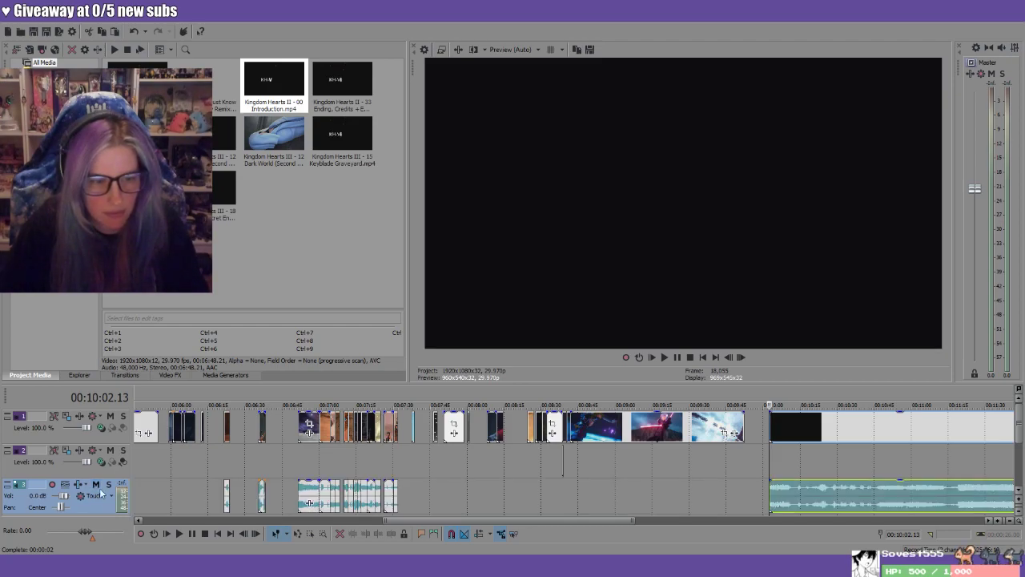
Check the opening logos of the introduction clip and trim its start to about 10:20
scroll(554, 417, "right", 5)
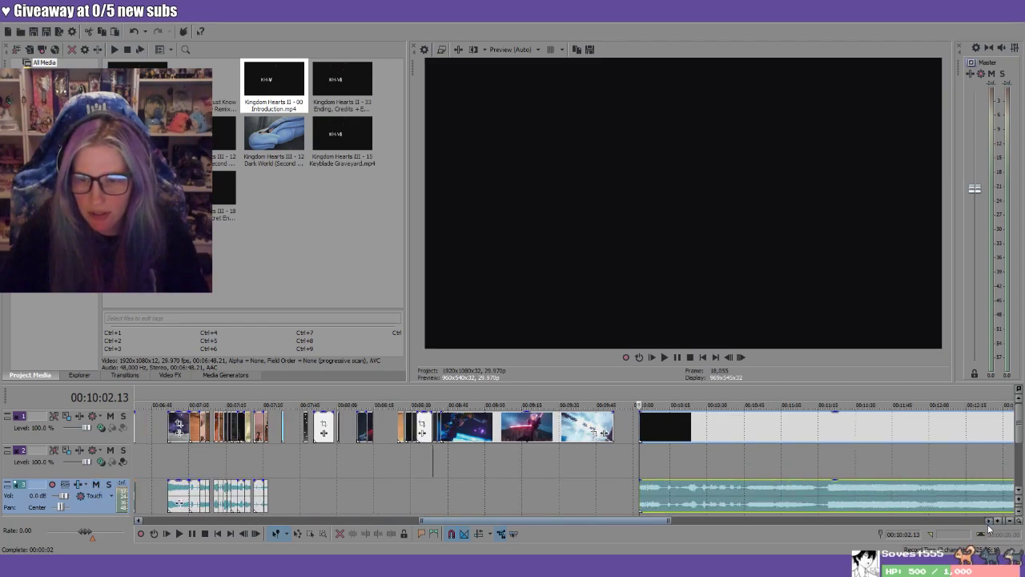
left_click(554, 398)
left_click(517, 398)
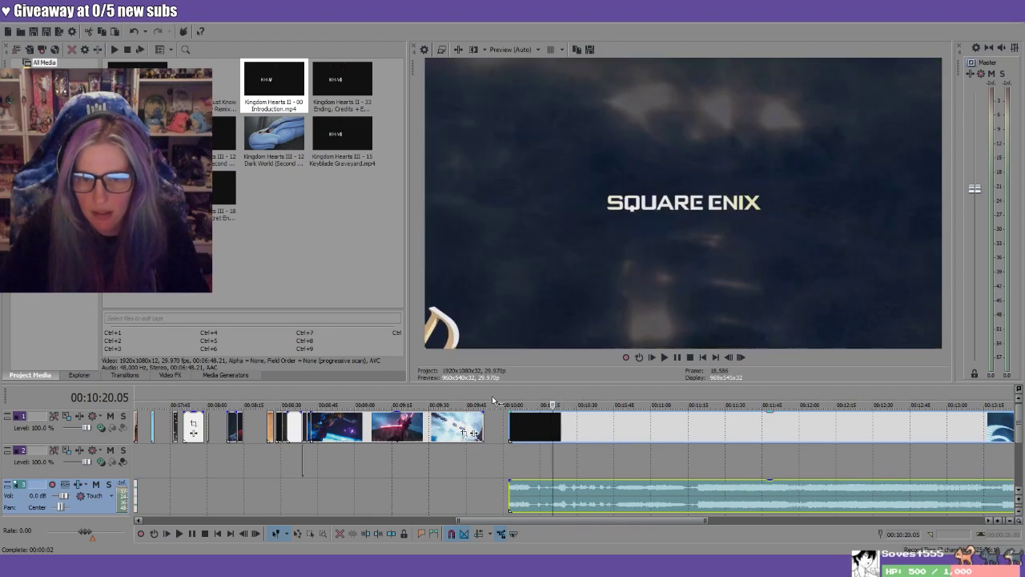
left_click(529, 401)
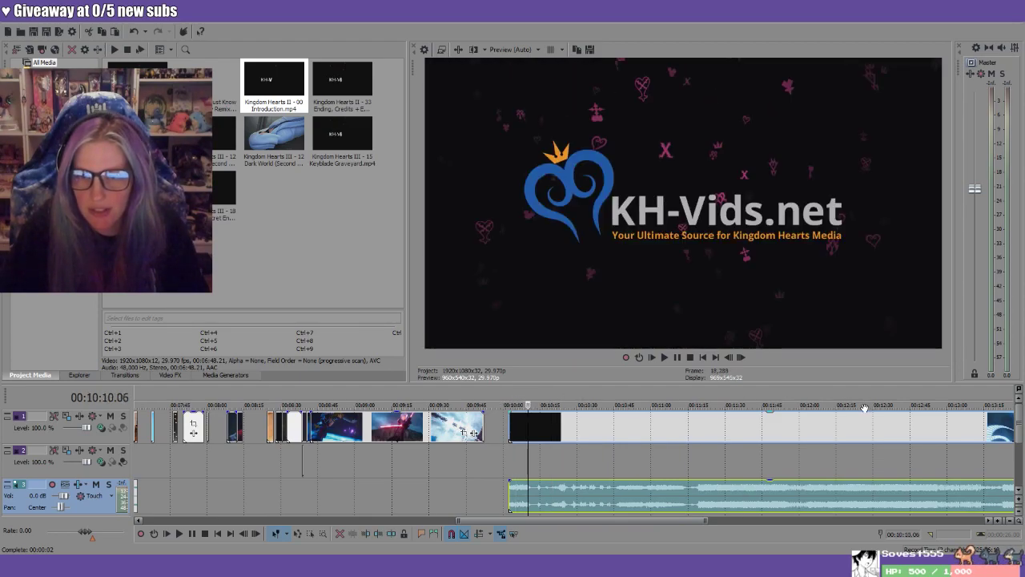
left_click(563, 399)
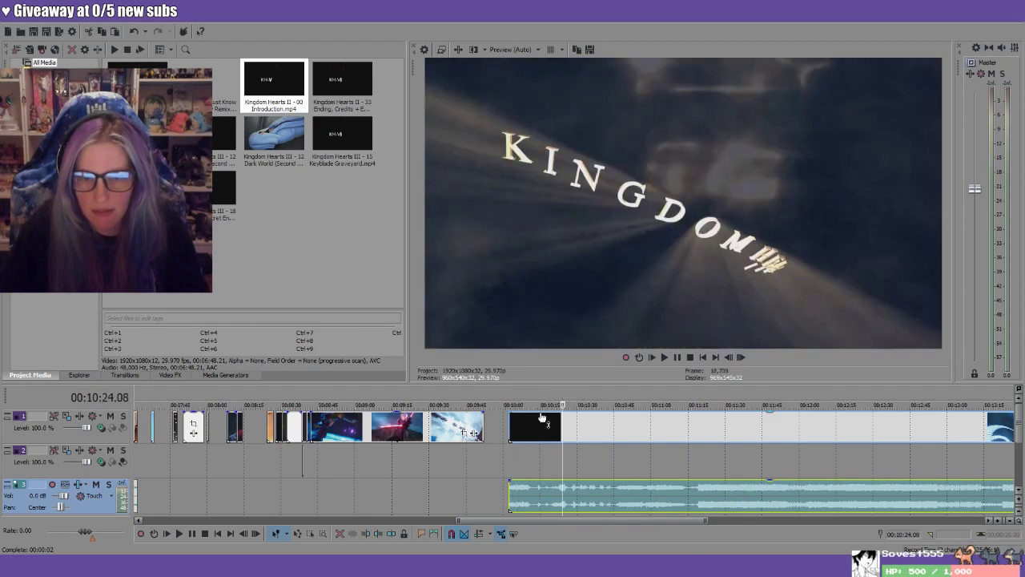
left_click_drag(509, 427, 658, 399)
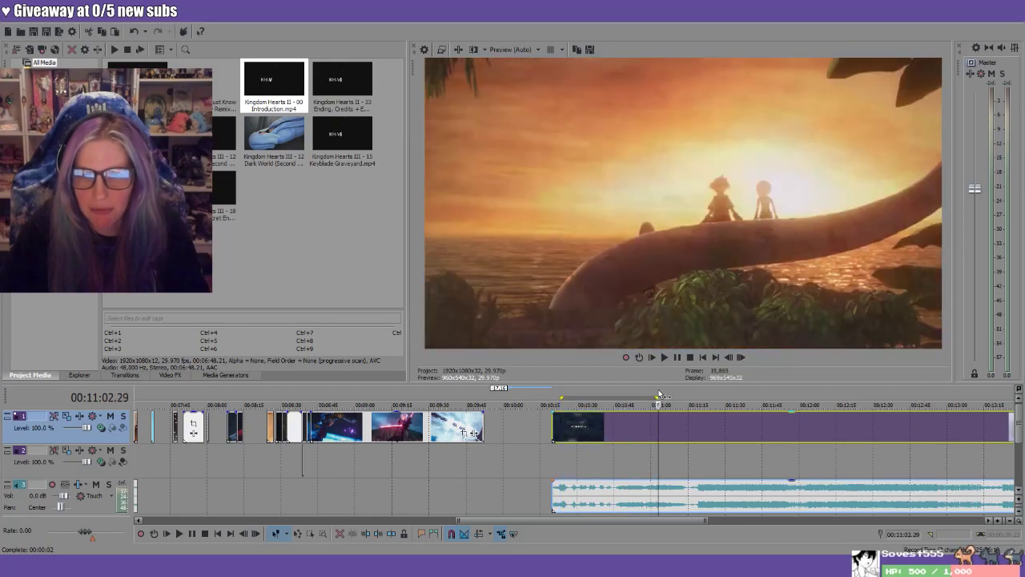
Split the introduction clip at about 11:03, 11:05 and 11:15 to isolate the shot of the trio on the palm tree
left_click(393, 534)
key("space")
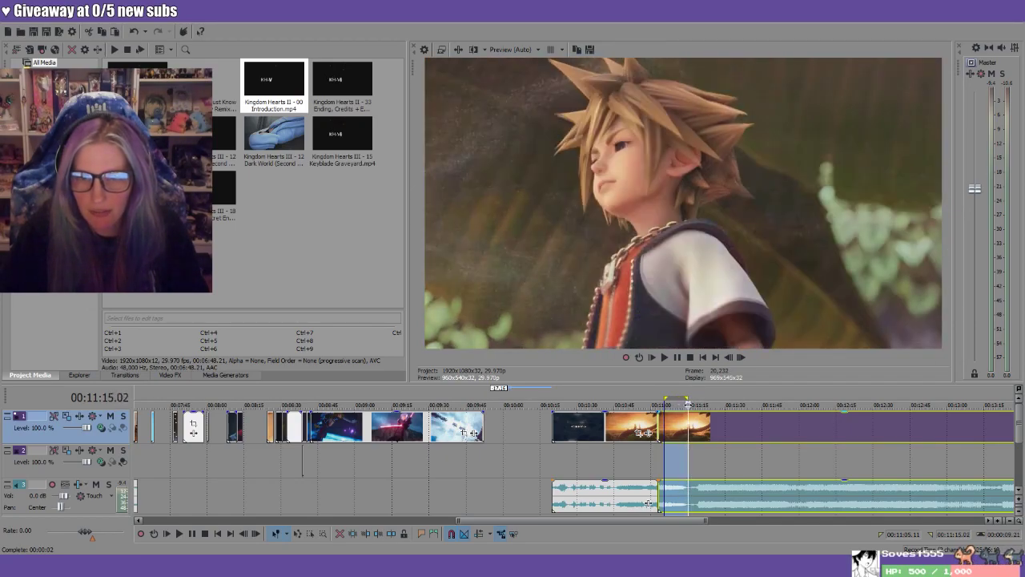
left_click(388, 534)
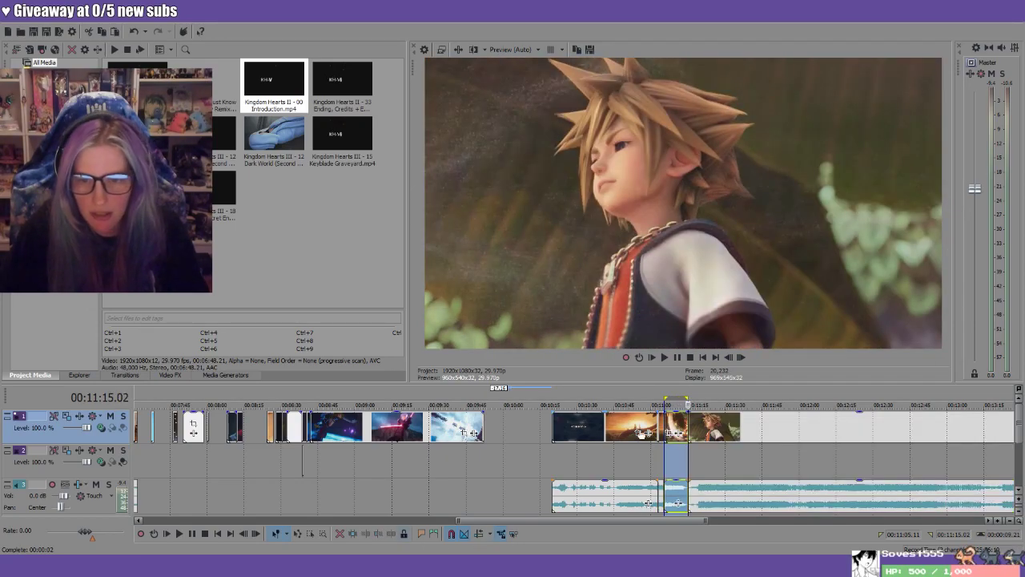
left_click(672, 385)
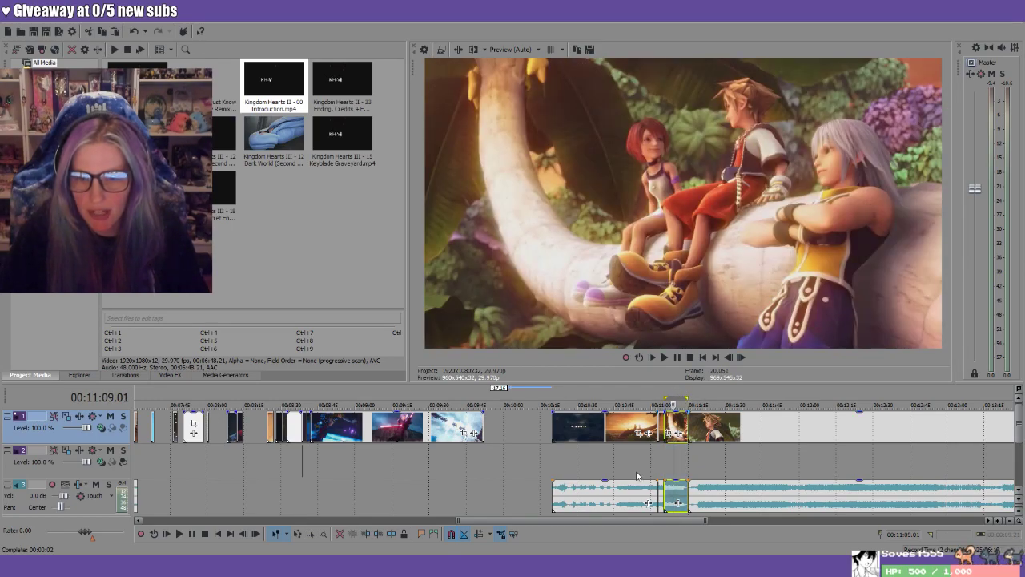
Delete the audio of all the introduction pieces, keeping their video
left_click(744, 498)
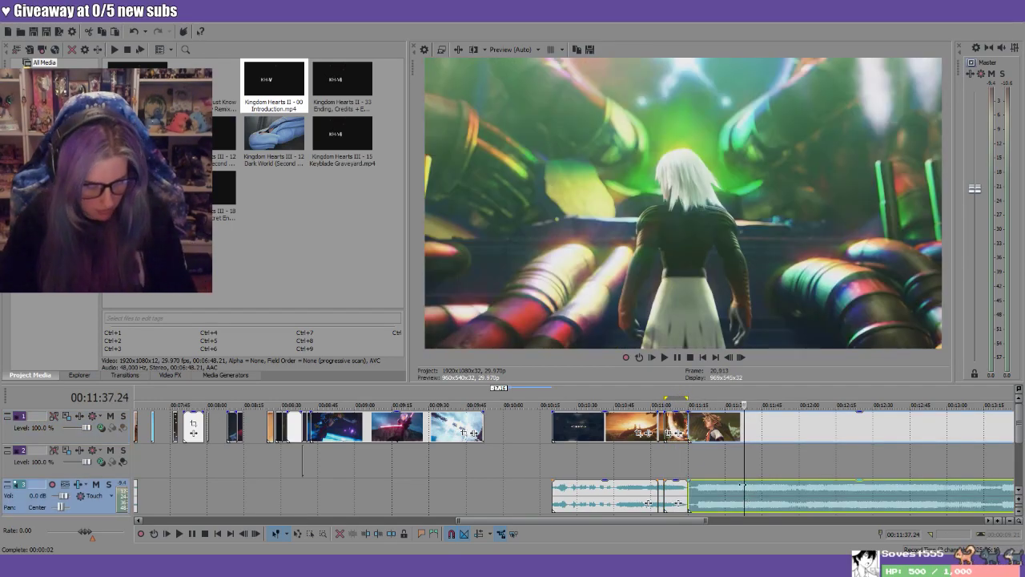
left_click(675, 491)
left_click(657, 491)
left_click(641, 489)
key("Delete")
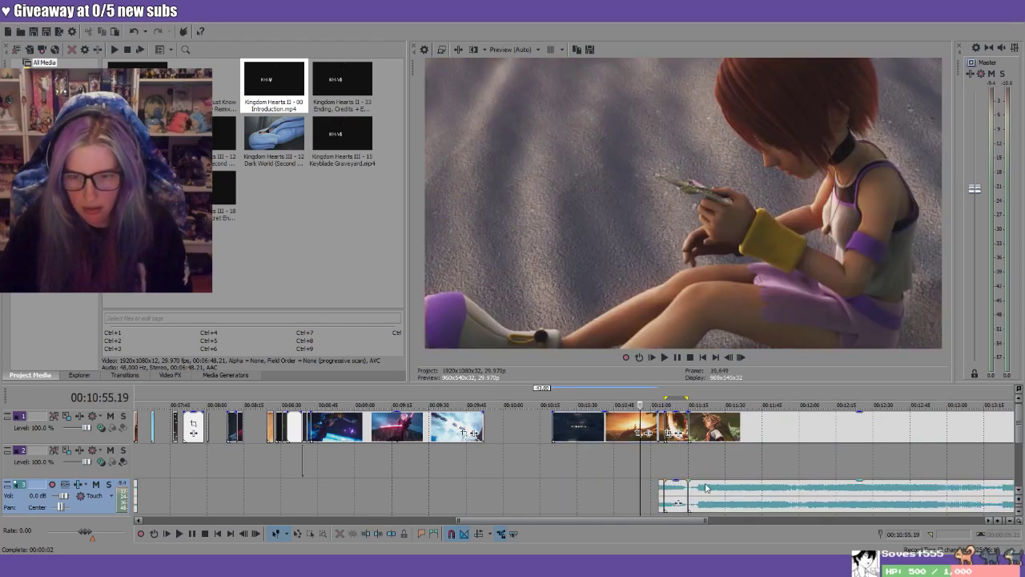
left_click(704, 496)
key("Delete")
left_click(679, 497)
key("Delete")
left_click(672, 484)
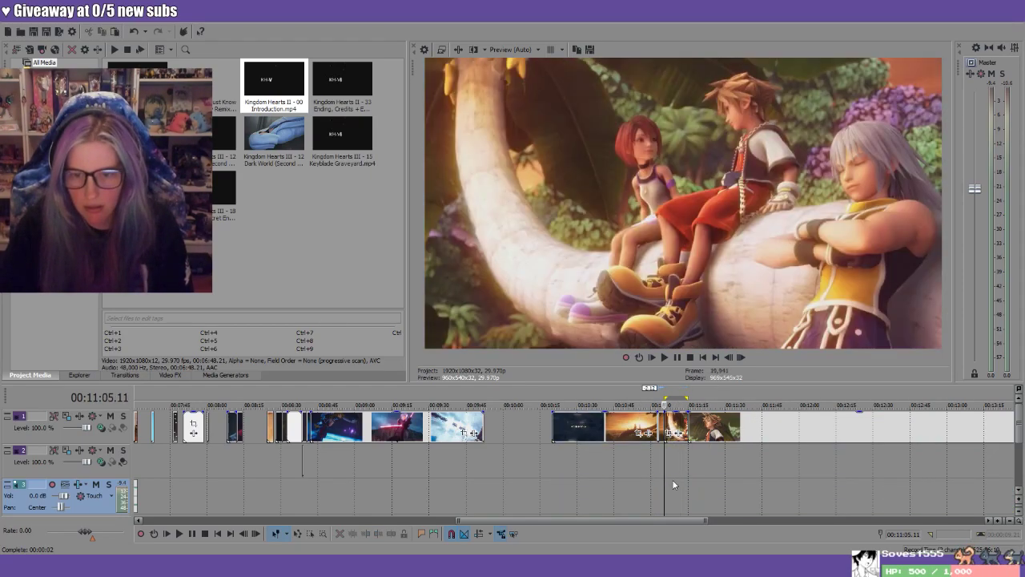
Cut the palm-tree trio clip at 11:05 and play the timeline gaps between about 1:38 and 2:34 for a place to use it
left_click(684, 426)
scroll(651, 473, "down", 3)
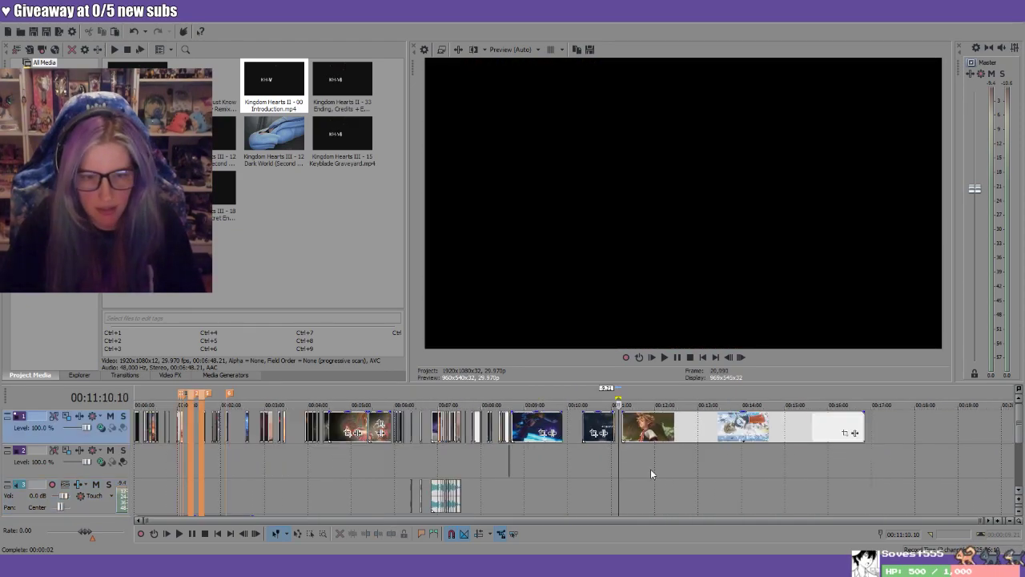
left_click(243, 415)
scroll(243, 424, "up", 5)
key("space")
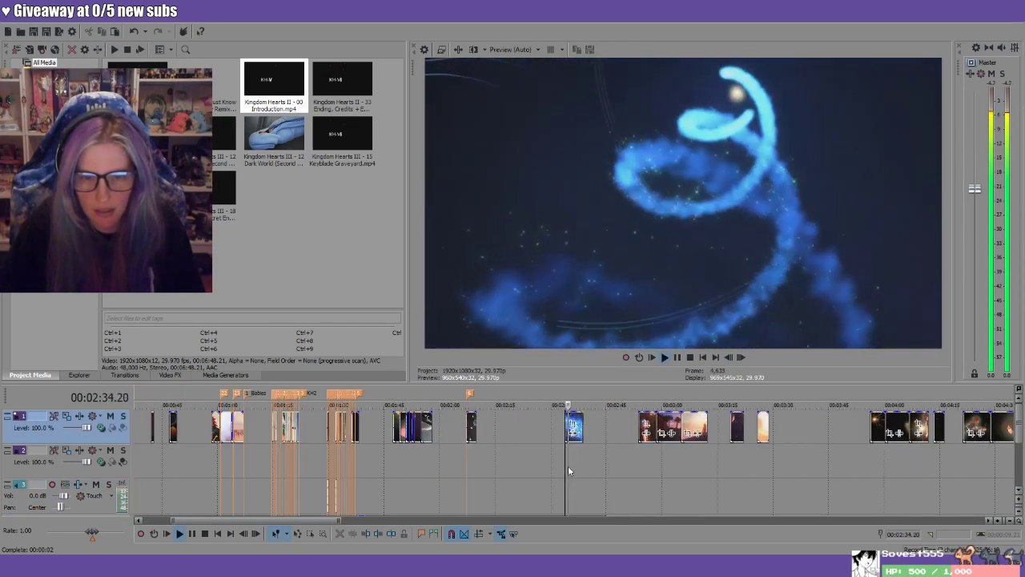
left_click(372, 472)
scroll(673, 481, "up", 3)
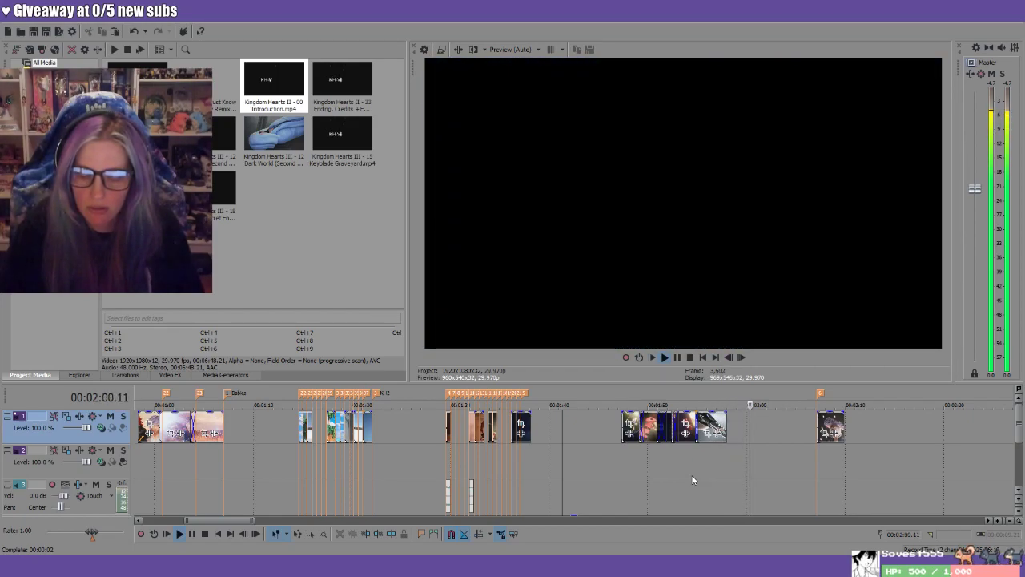
scroll(830, 484, "down", 2)
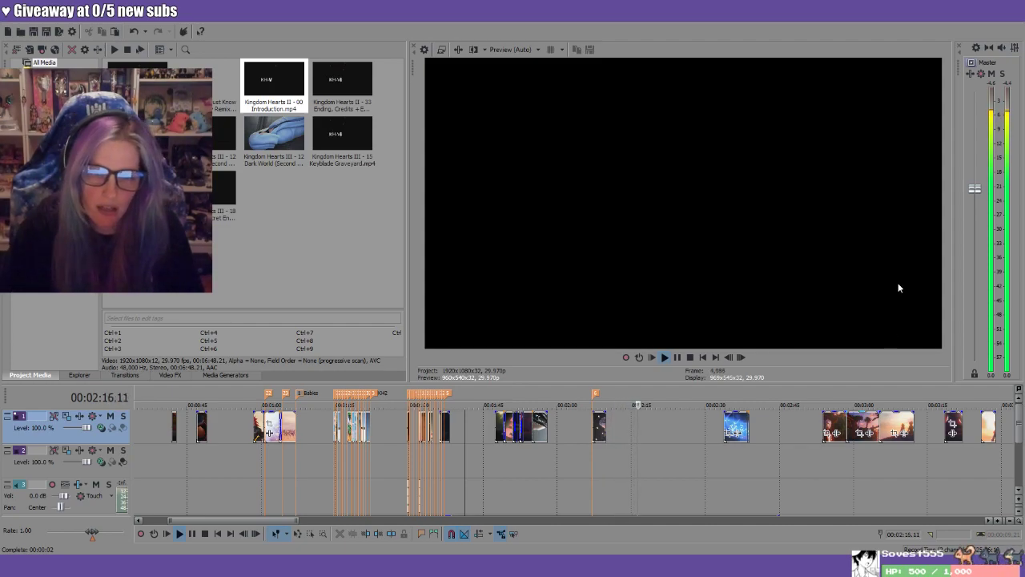
left_click(550, 394)
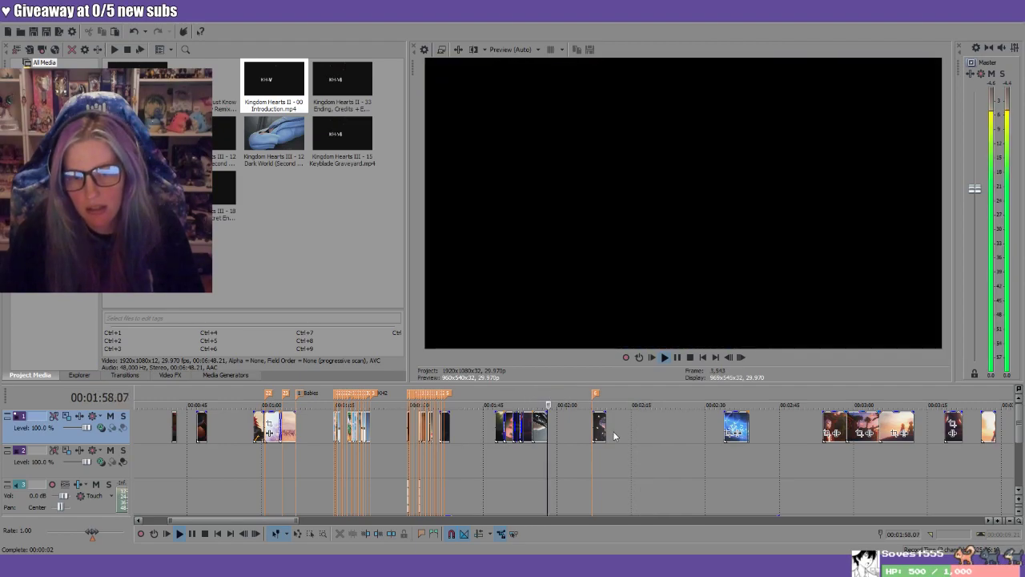
left_click(451, 394)
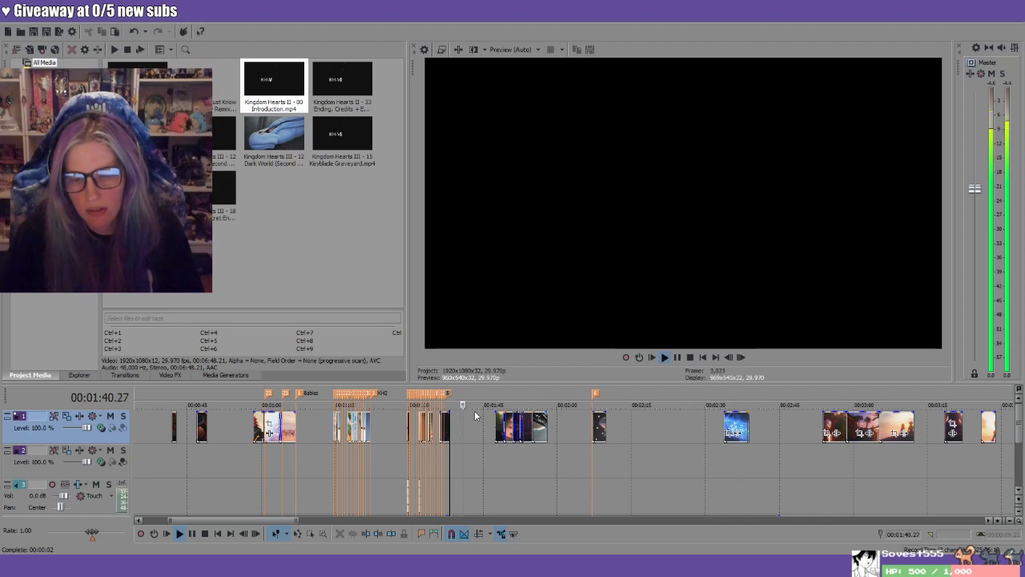
Place the trio clip at 1:38.05, right after the preceding clip, and move it down to the second video track
key("space")
left_click(450, 415)
scroll(517, 443, "up", 5)
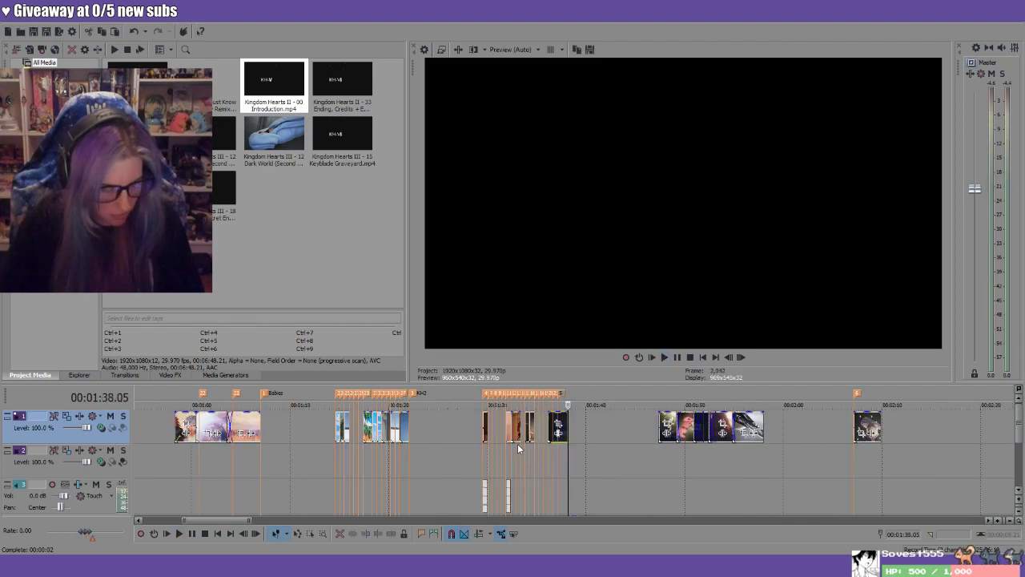
left_click(584, 429)
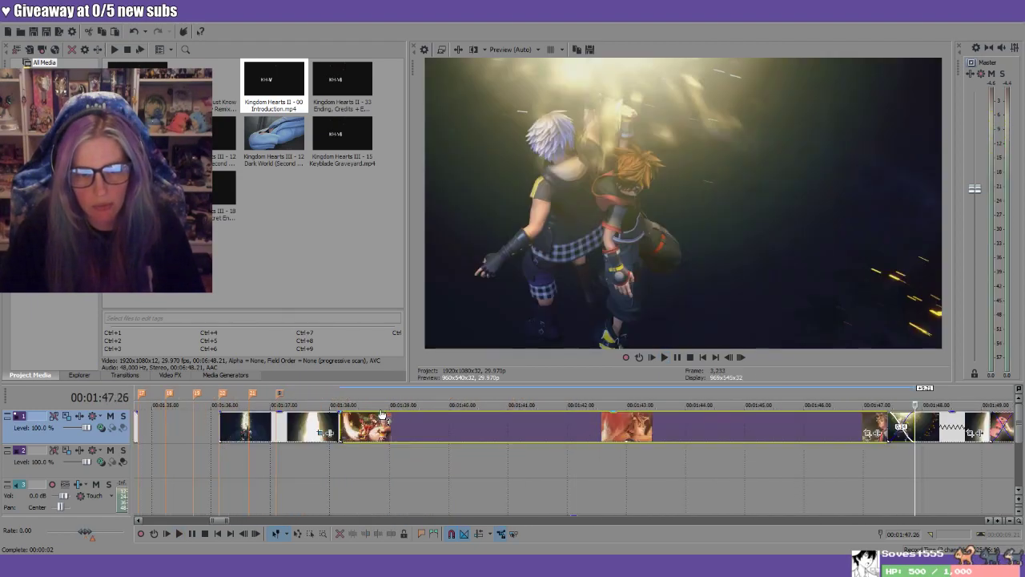
left_click(414, 454)
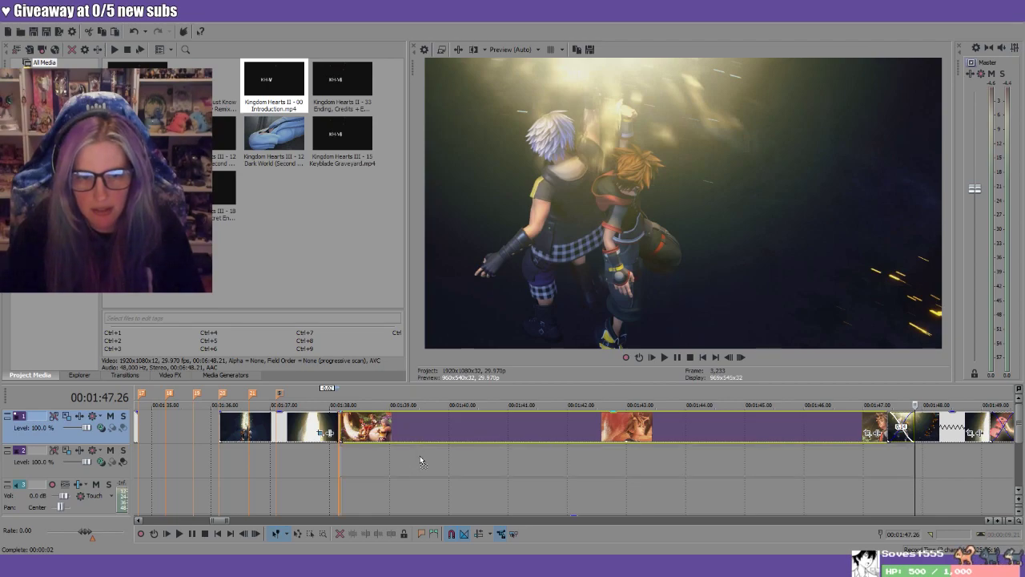
left_click_drag(421, 461, 421, 460)
Play back the placed trio clip with the clips that follow it, up to about 2:00
key("space")
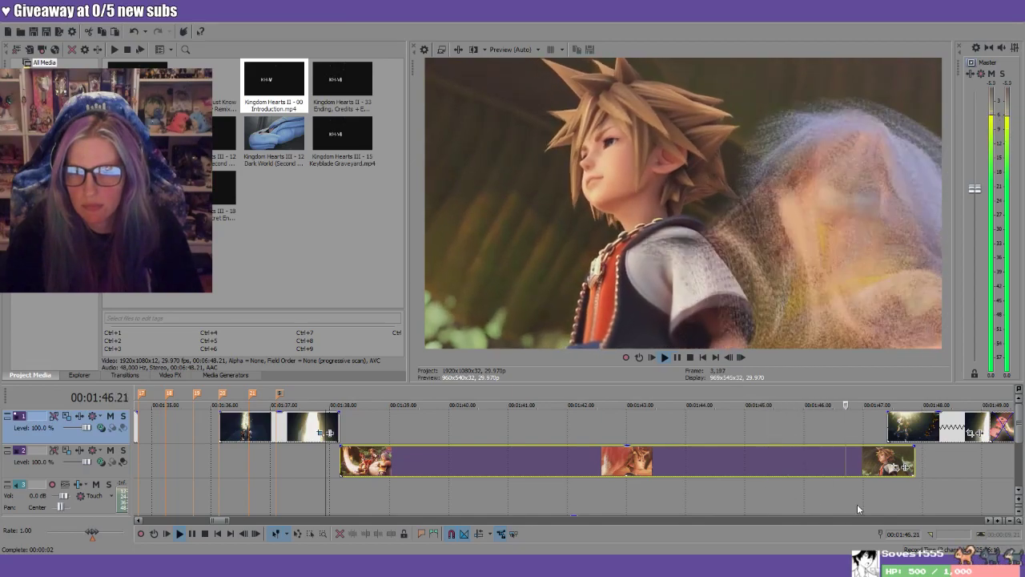
scroll(868, 502, "down", 5)
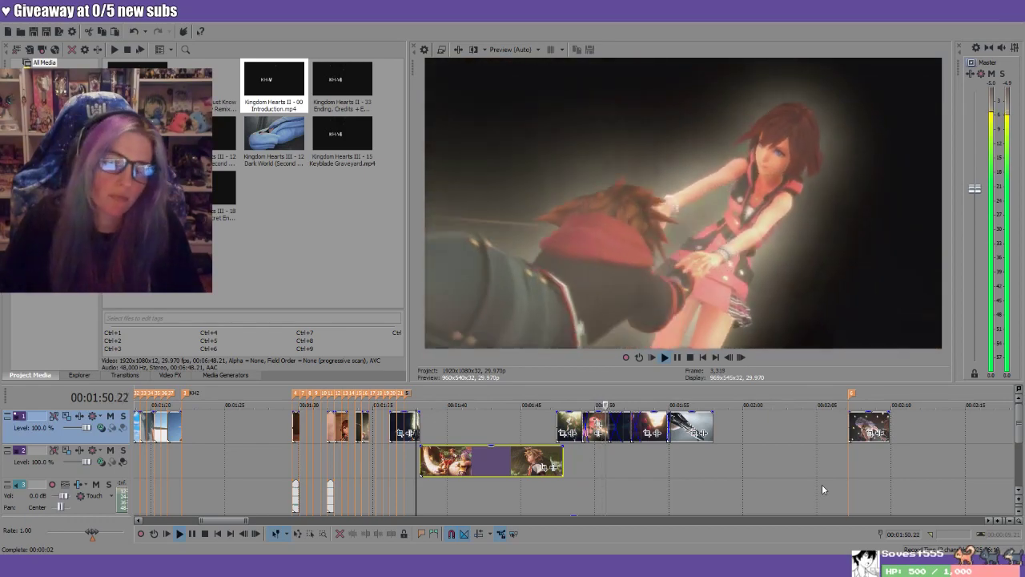
key("Return")
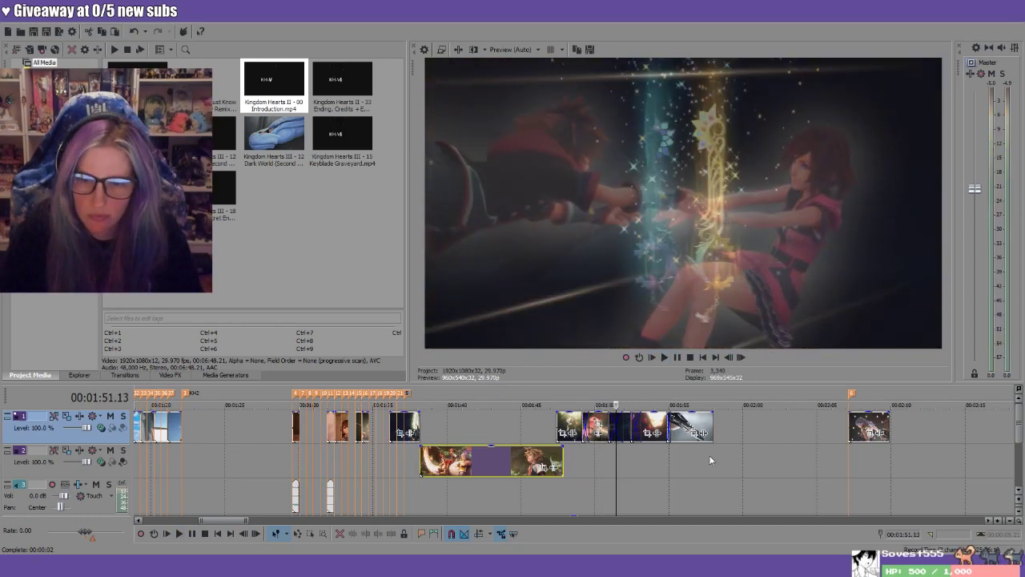
left_click(737, 421)
key("Return")
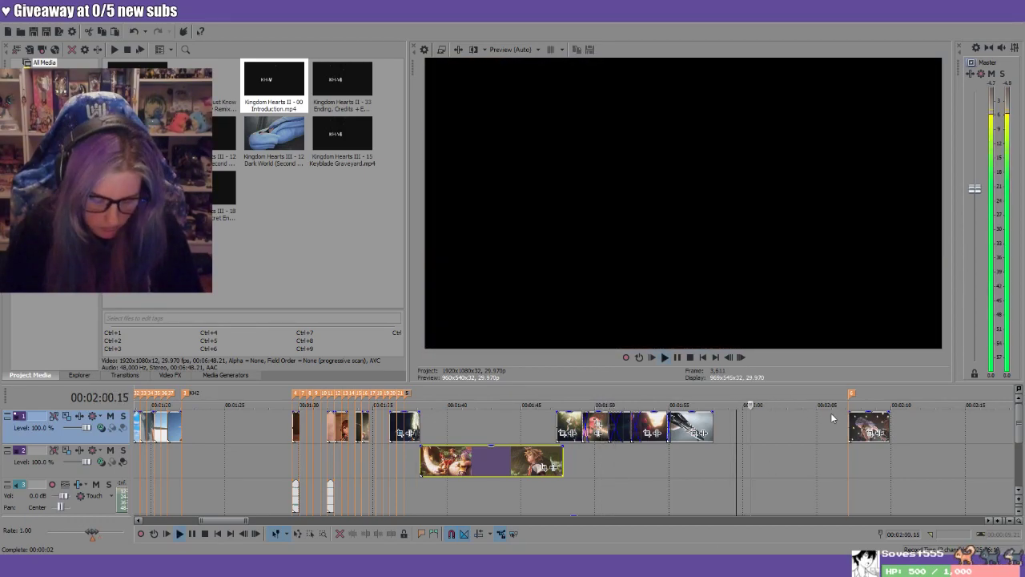
left_click(420, 407)
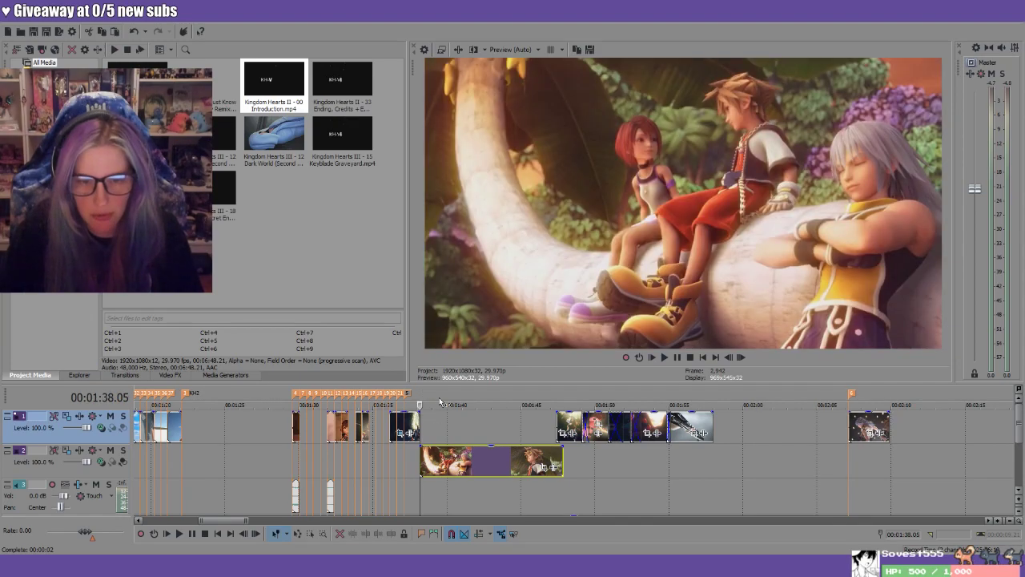
key("Return")
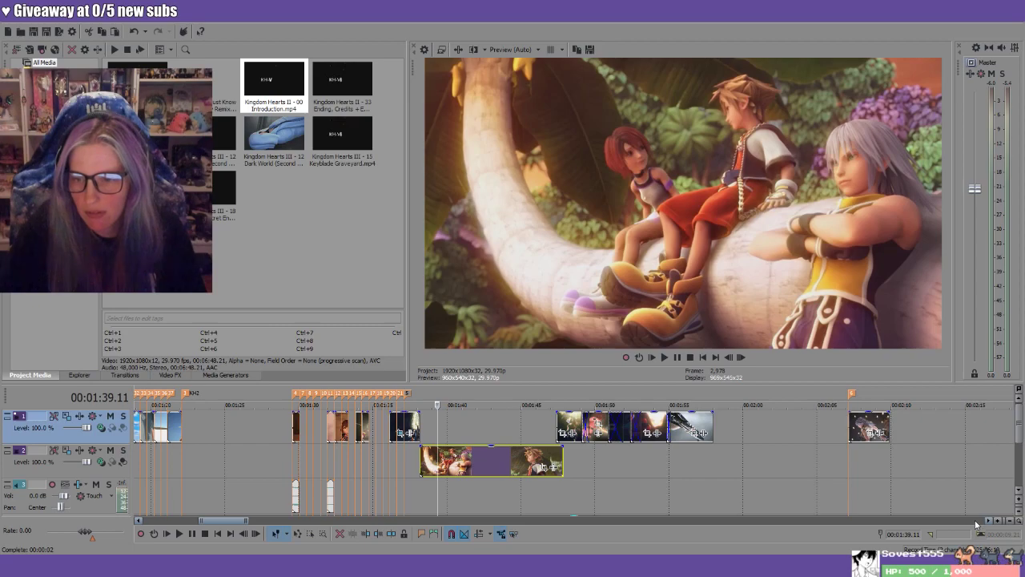
Trim the start of the remaining introduction clip from 11:15.02 to about 11:15.13
scroll(958, 470, "down", 10)
scroll(957, 470, "down", 3)
left_click(629, 397)
scroll(875, 467, "up", 12)
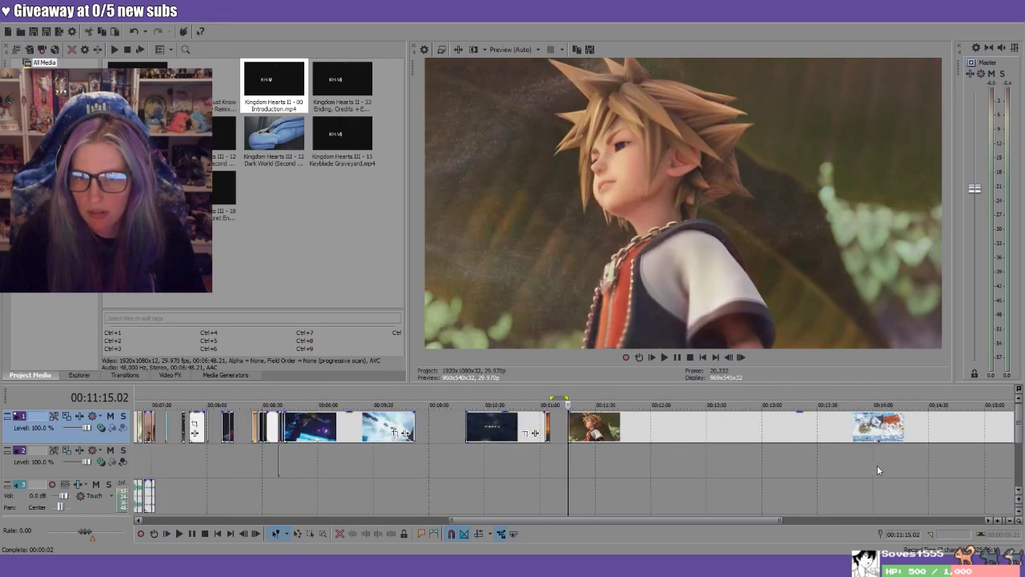
key("space")
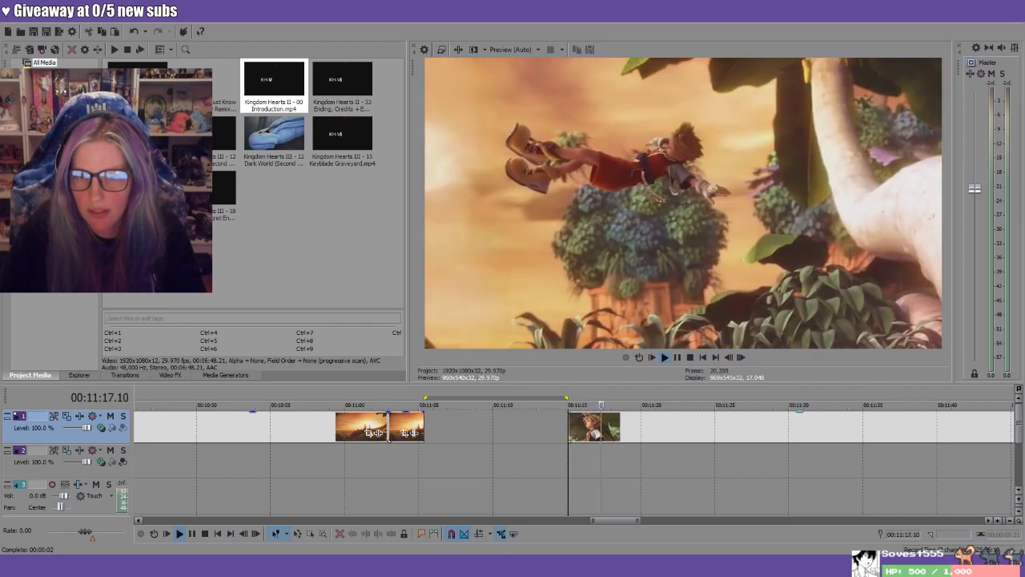
key("space")
key("space")
key("space")
mouse_move(570, 421)
left_mouse_down()
mouse_move(582, 416)
mouse_move(562, 418)
mouse_move(575, 425)
left_mouse_up()
left_click(574, 397)
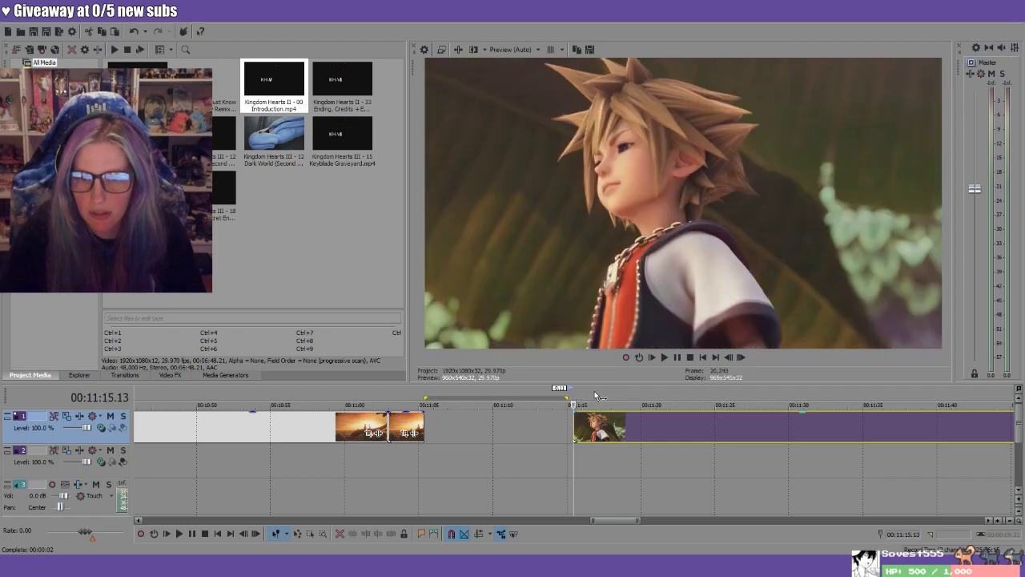
Split the introduction clip at about 11:16.09 and 11:19.10 to isolate the shot of Sora falling backwards
key("Return")
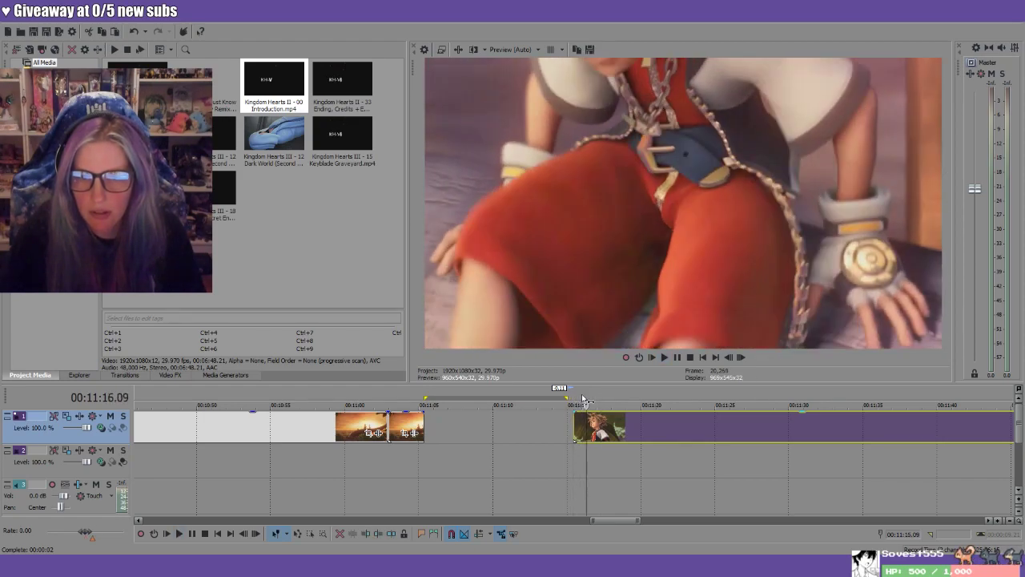
key("Return")
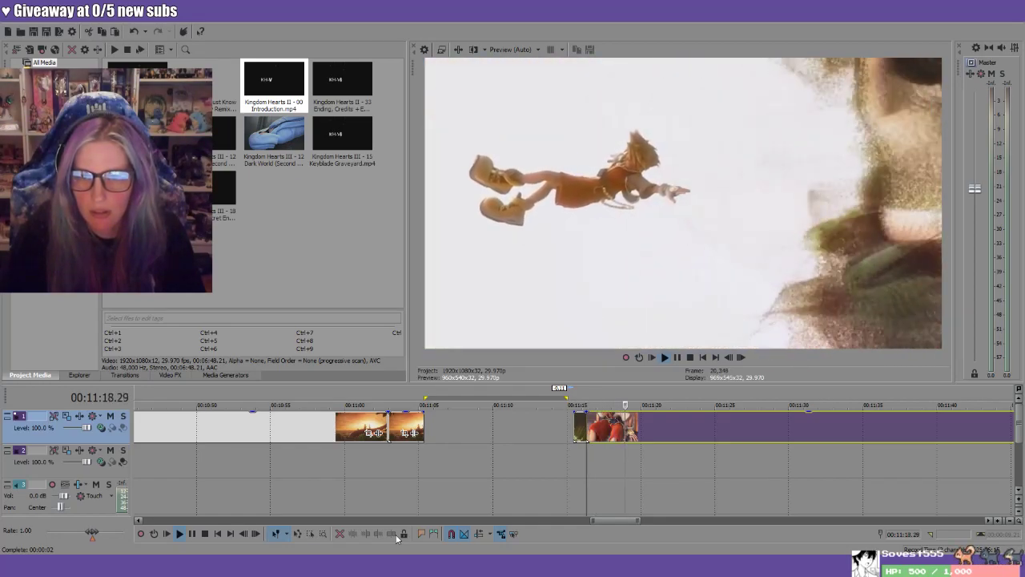
key("Return")
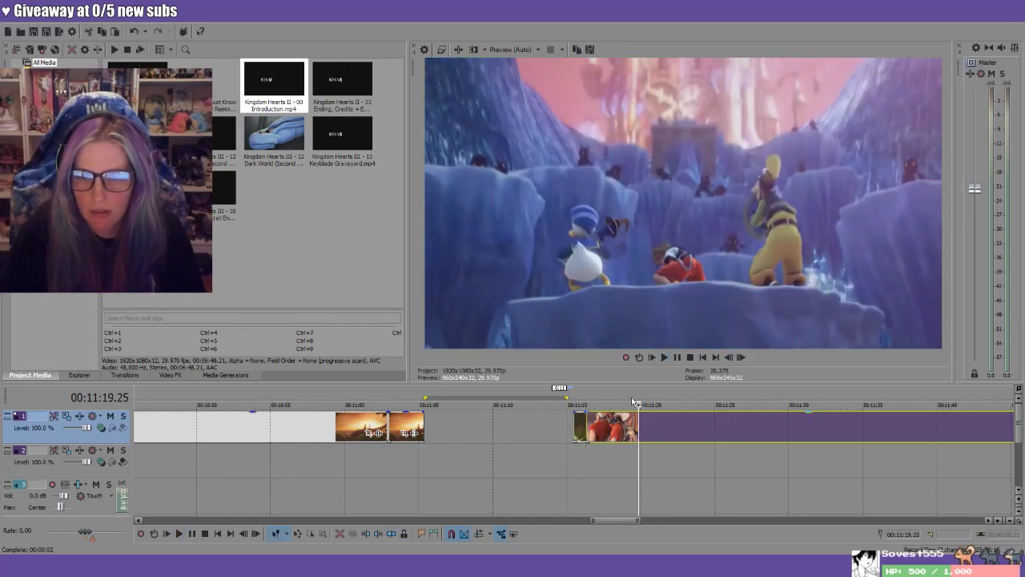
left_click(632, 402)
left_click(392, 534)
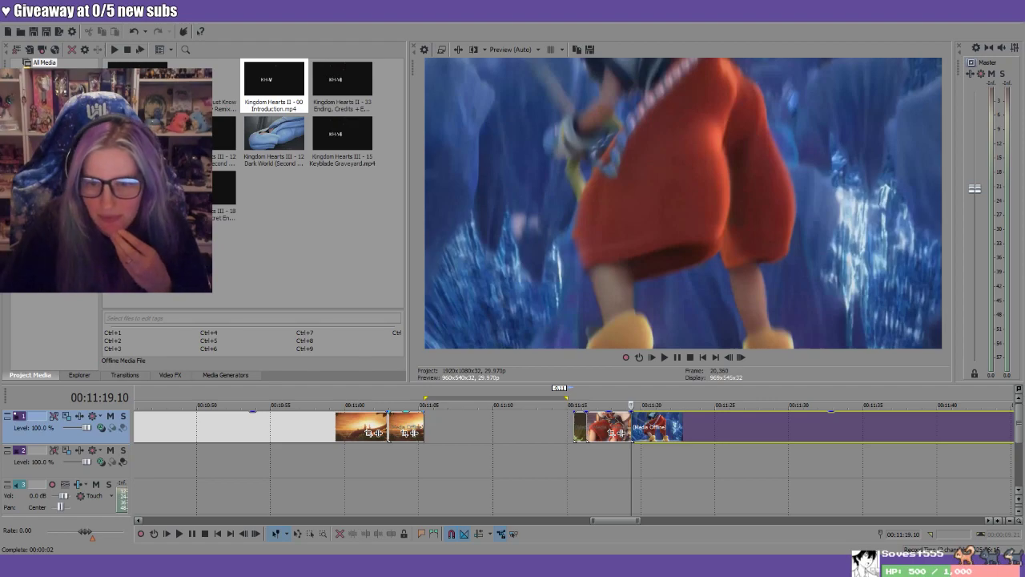
Scan the introduction footage from about 11:20 onward and split it at 11:57.21, at the close-up of Riku
left_click(654, 402)
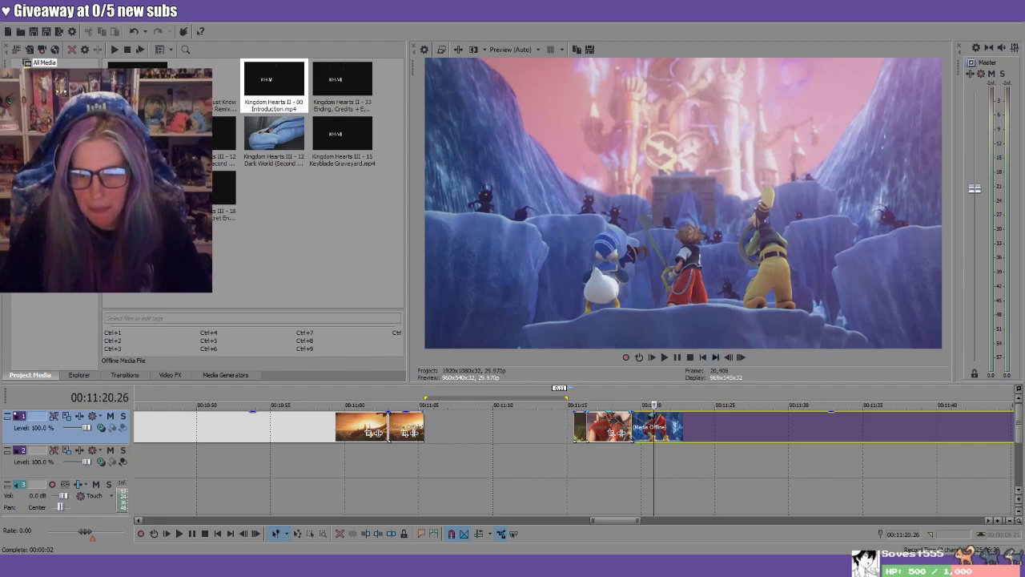
left_click_drag(656, 401, 763, 398)
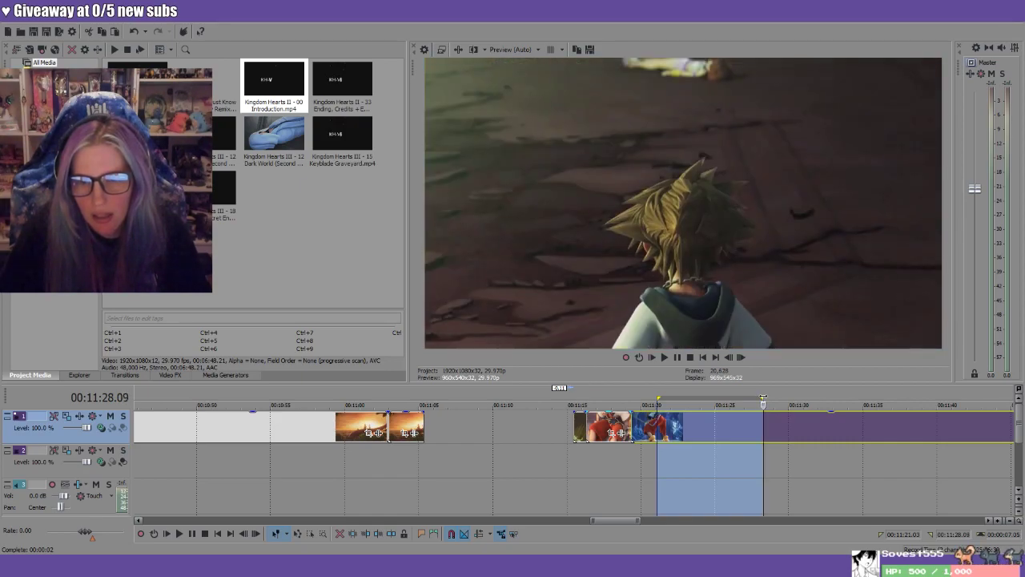
left_click_drag(763, 398, 960, 398)
scroll(959, 399, "down", 3)
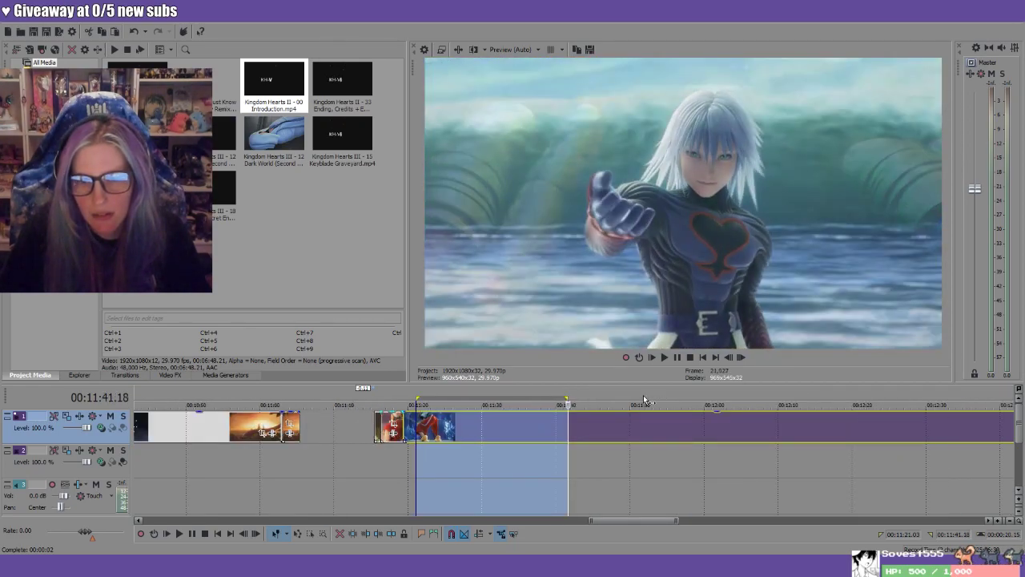
key("space")
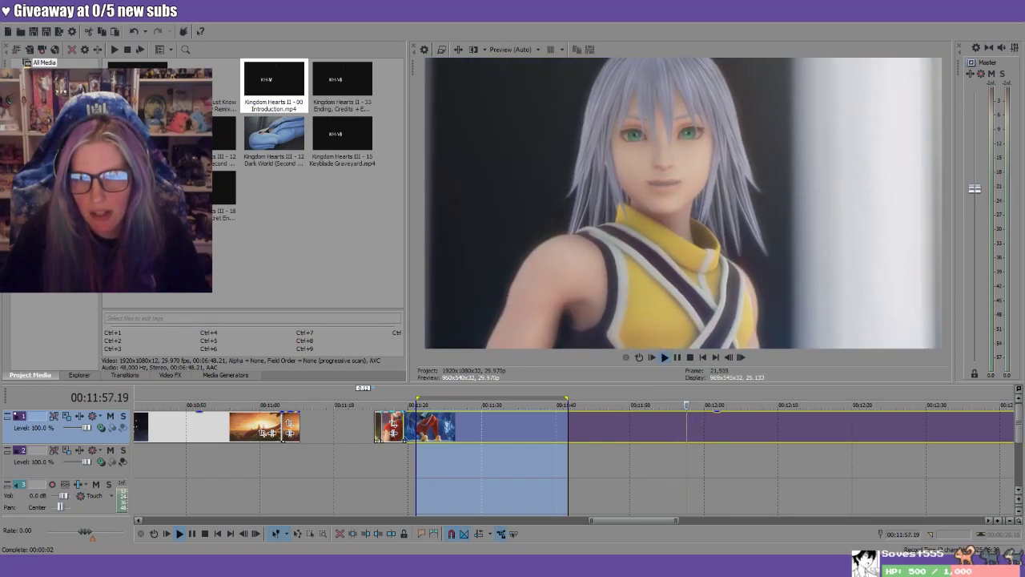
key("Escape")
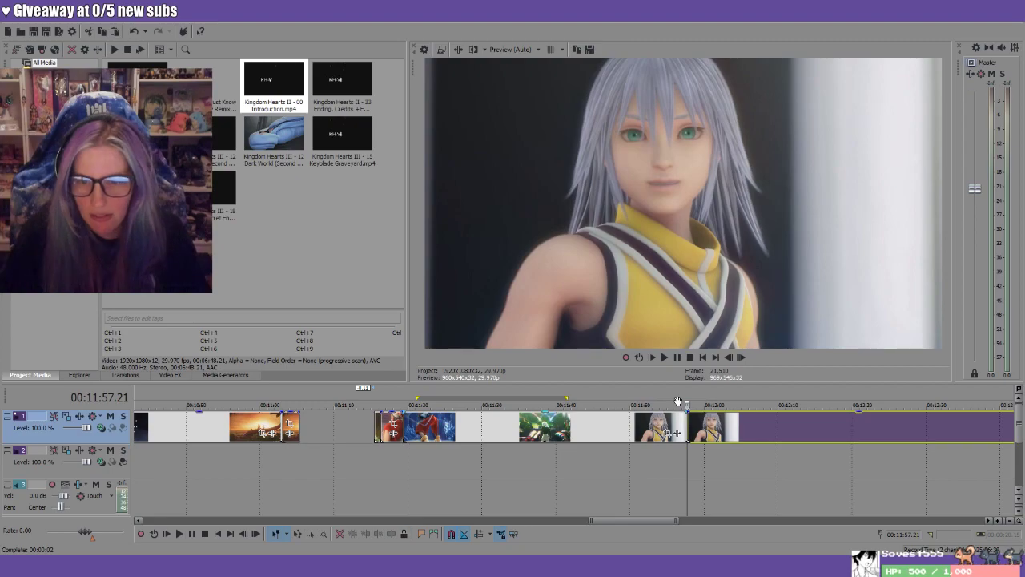
Split the introduction clip at 11:58.23 and cut out the short Riku close-up
left_click_drag(689, 396, 694, 398)
key("s")
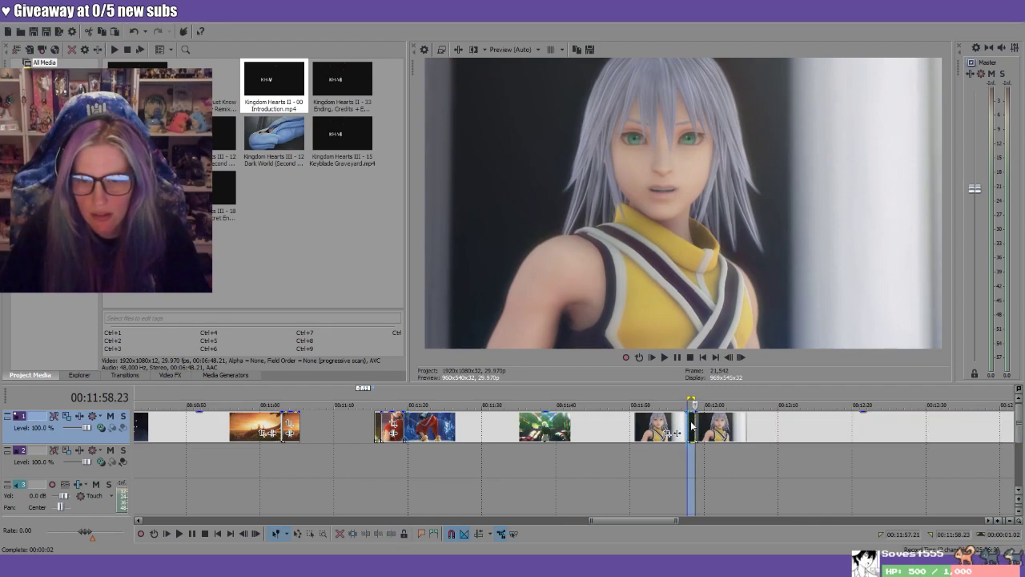
key("Delete")
Paste the cut Riku close-up at 1:16.14 in the gap between the beach shots and move it down to the second video track
scroll(658, 459, "down", 5)
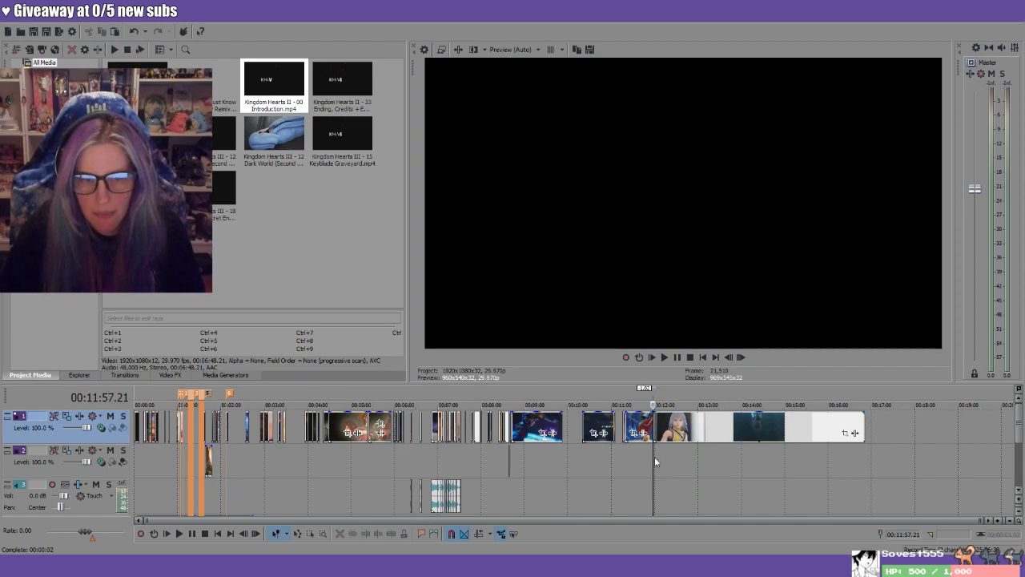
left_click(184, 394)
scroll(341, 455, "up", 6)
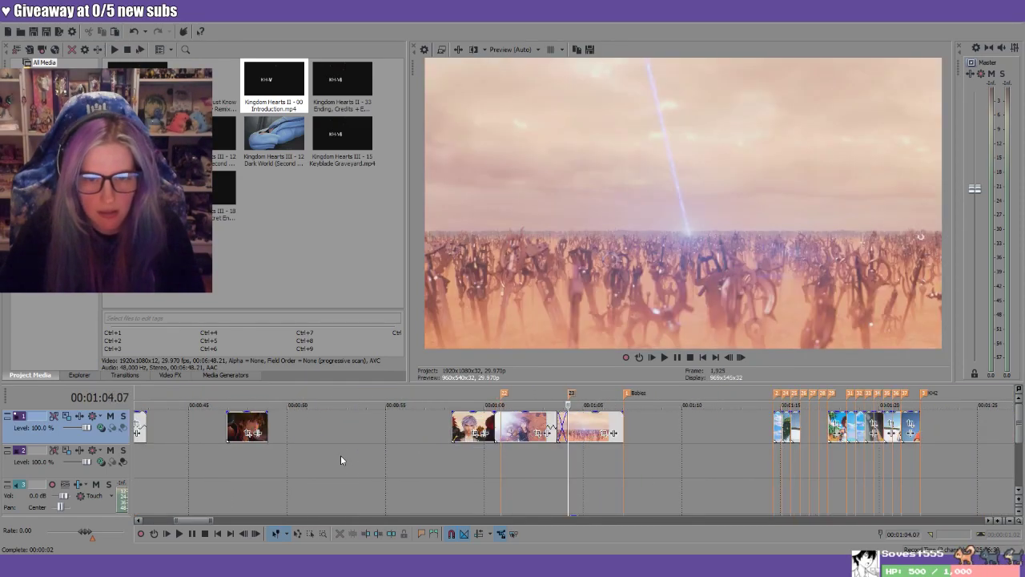
scroll(559, 467, "up", 2)
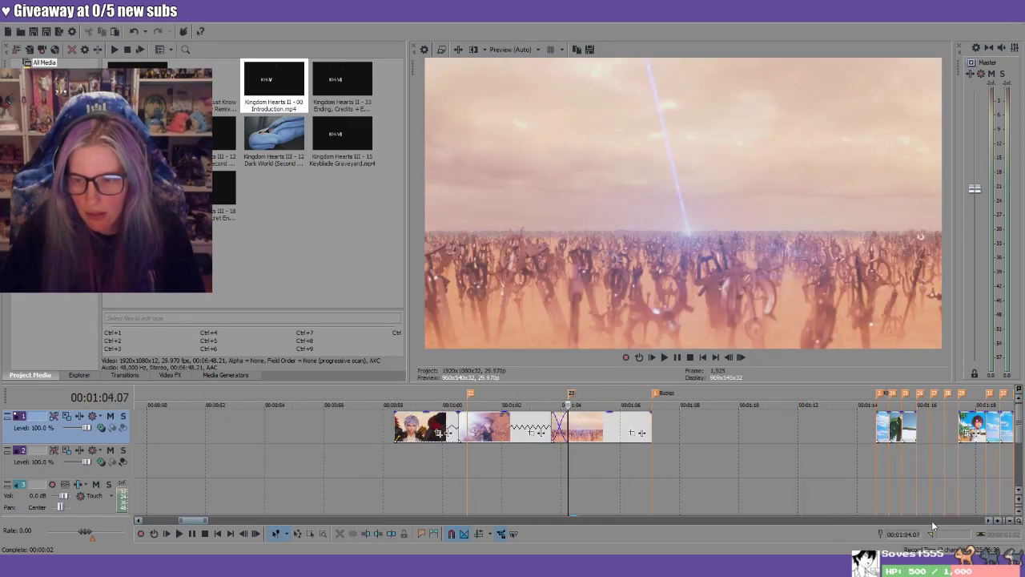
scroll(932, 519, "right", 5)
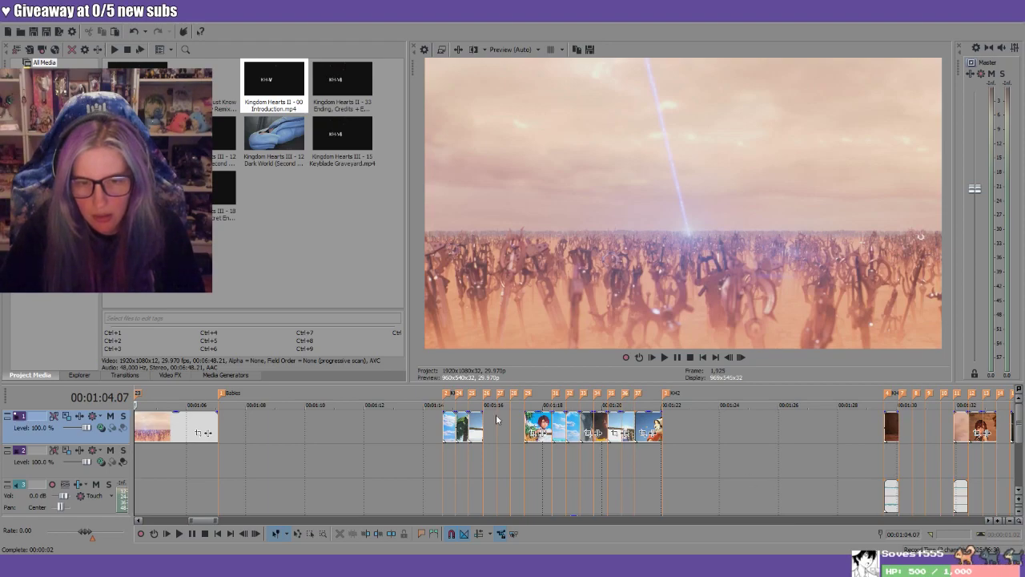
scroll(502, 420, "down", 8)
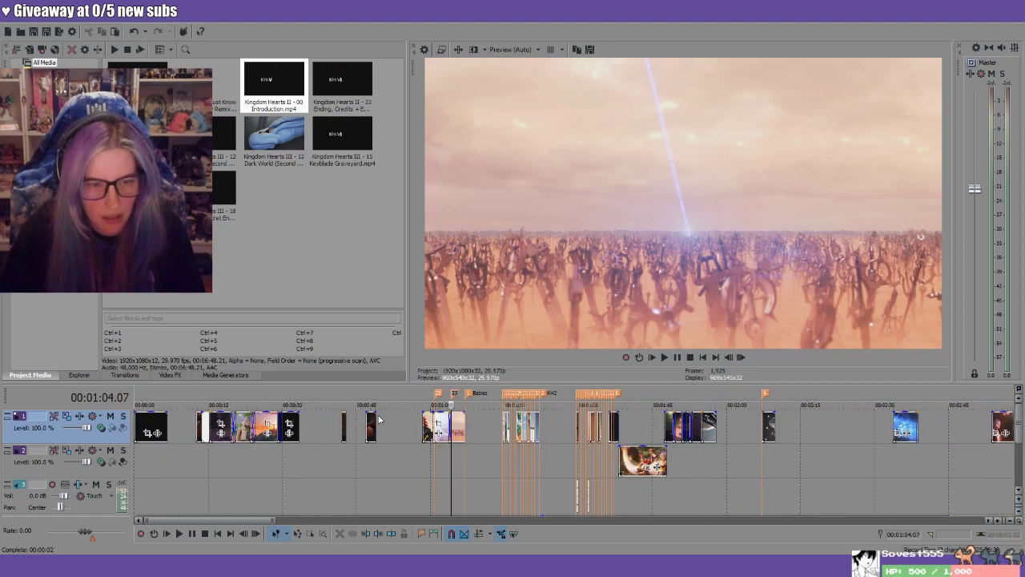
scroll(380, 420, "down", 3)
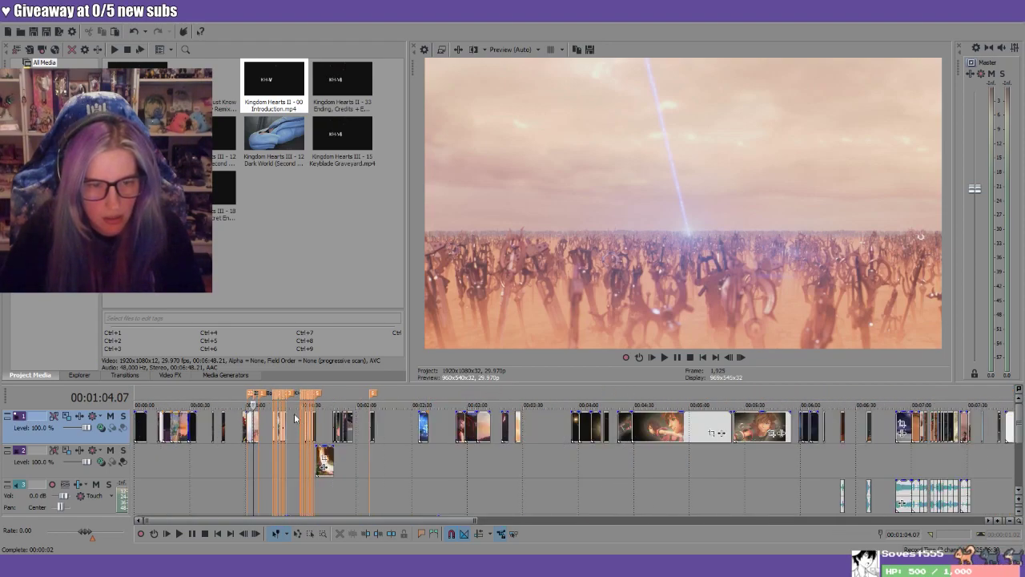
left_click(269, 405)
scroll(322, 422, "up", 10)
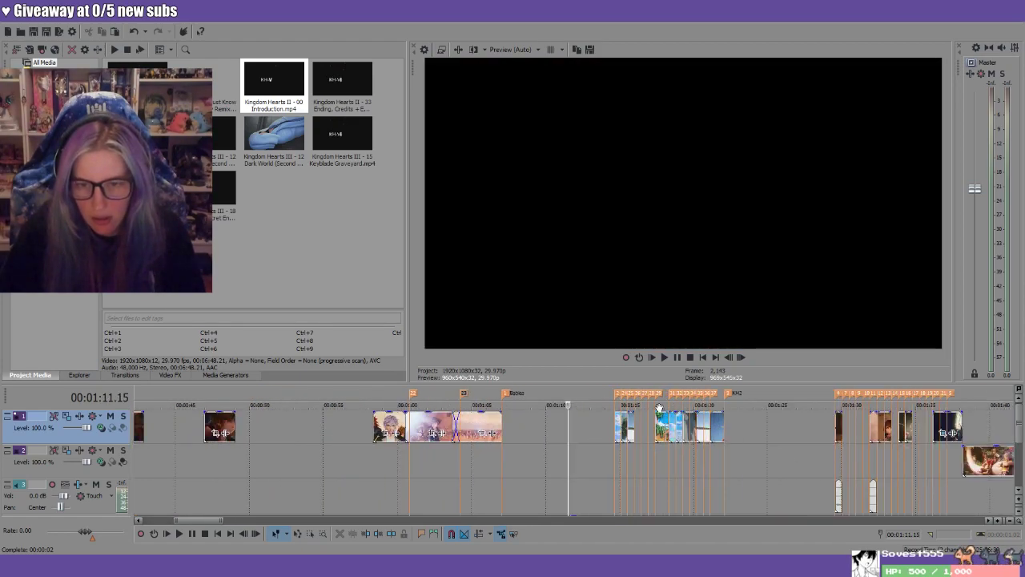
left_click(641, 426)
scroll(720, 455, "up", 8)
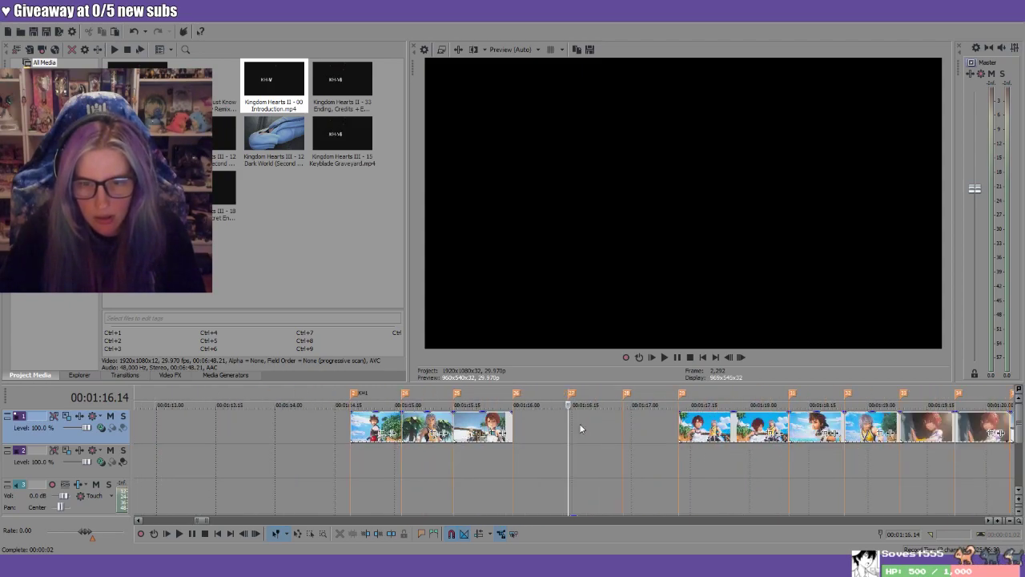
key("ctrl+v")
left_click_drag(575, 421, 605, 456)
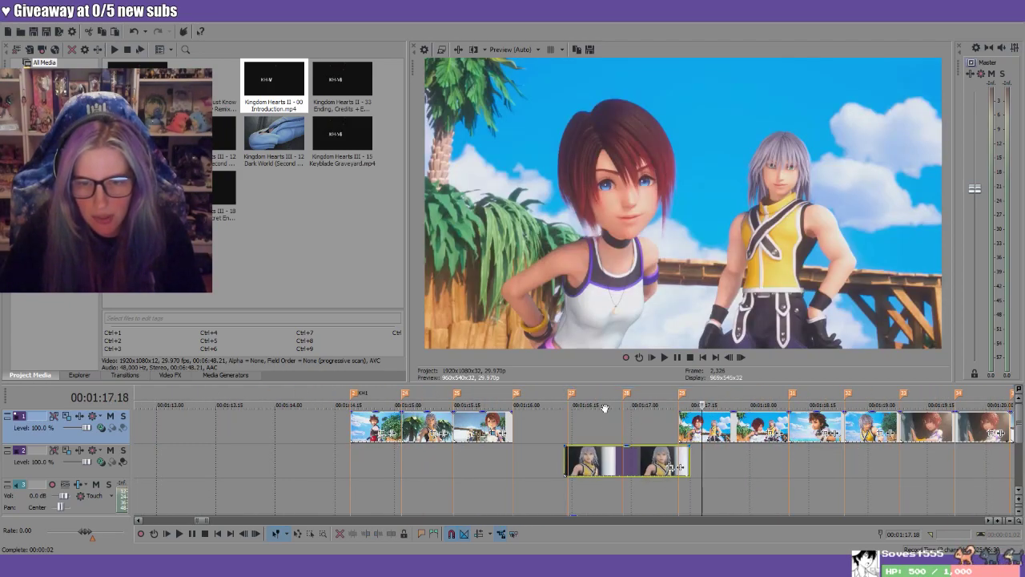
Move the adjacent beach close-ups of Sora and Riku from about 1:18.10 into the gap starting at about 1:16.00
left_click(602, 411)
left_click(427, 395)
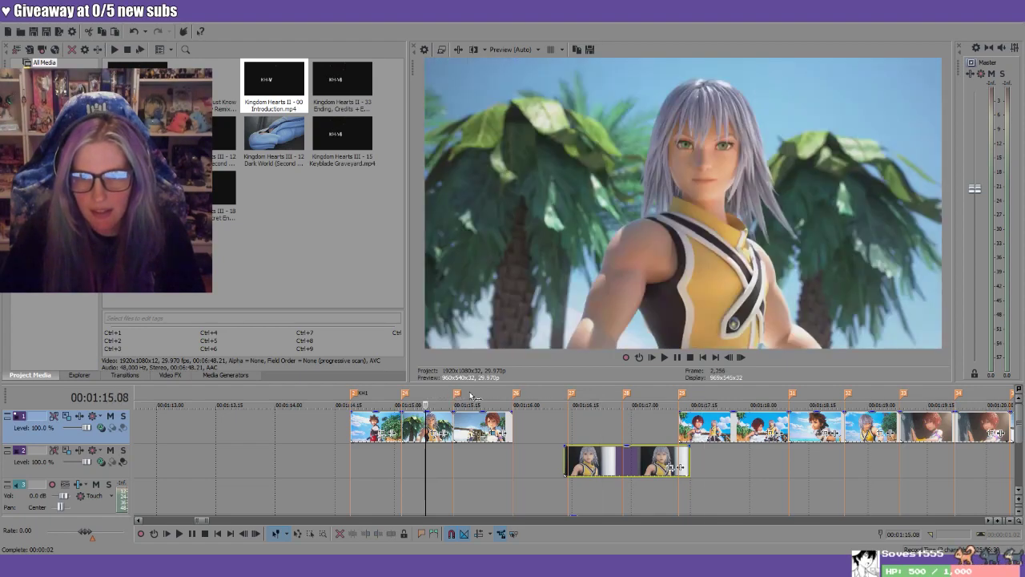
scroll(826, 481, "down", 2)
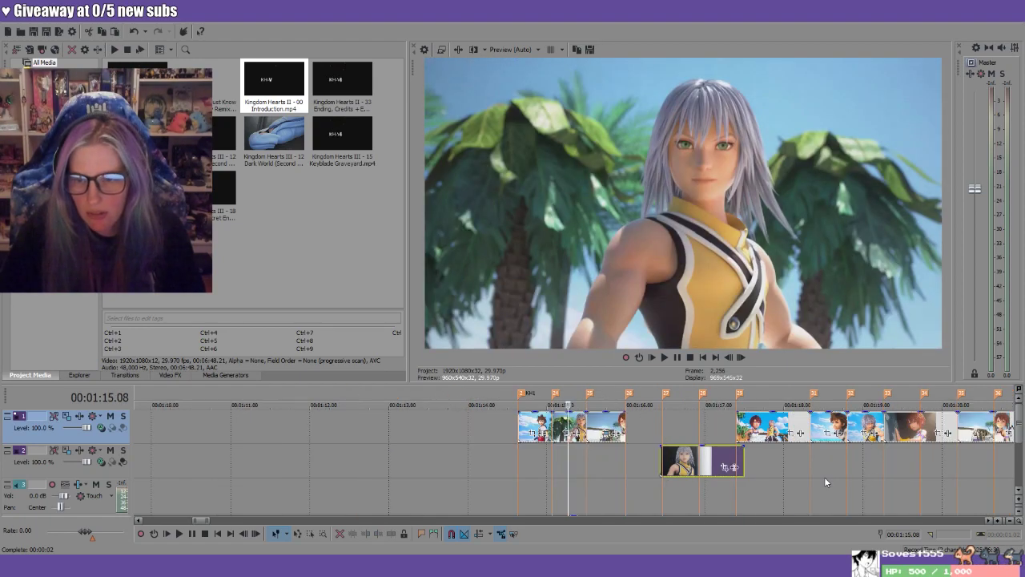
scroll(957, 519, "right", 3)
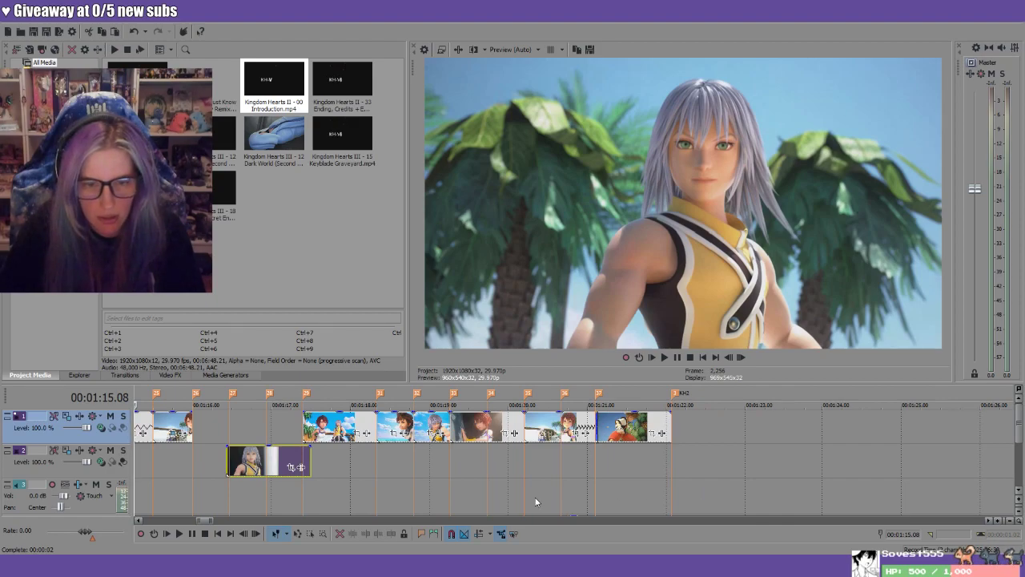
left_click(137, 520)
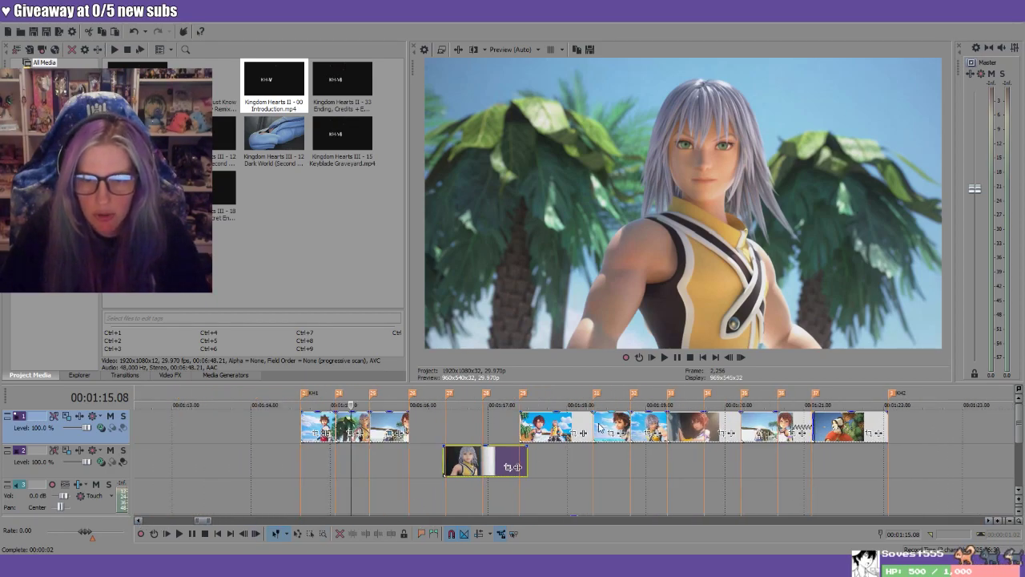
left_click_drag(612, 425, 429, 426)
left_click(641, 422)
left_click_drag(641, 422, 465, 426)
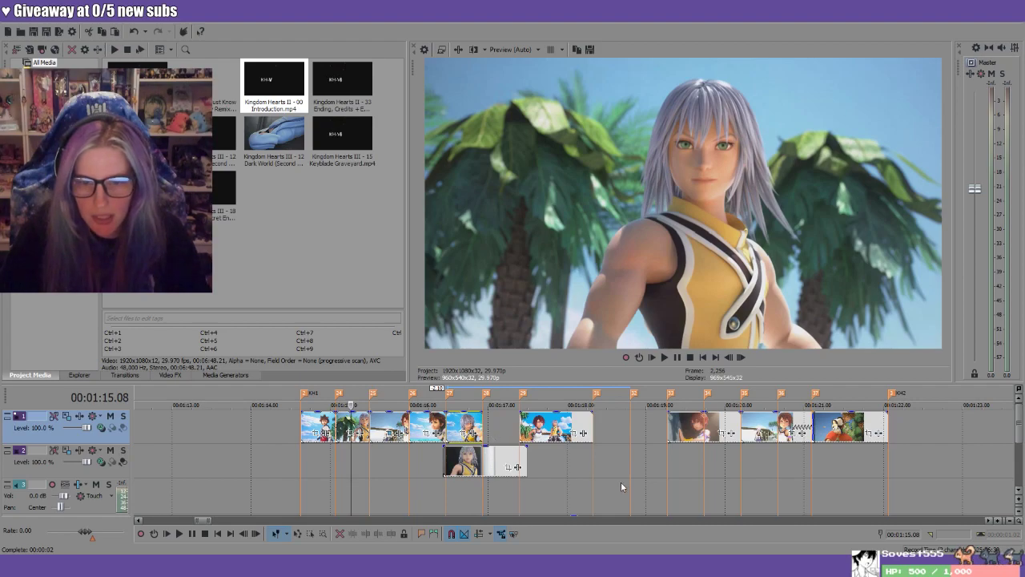
Move the dark-background Riku close-up to about 1:18.24 and adjust its ends so it stops where the Kairi shot starts, at about 1:19.08
left_click_drag(467, 468, 612, 471)
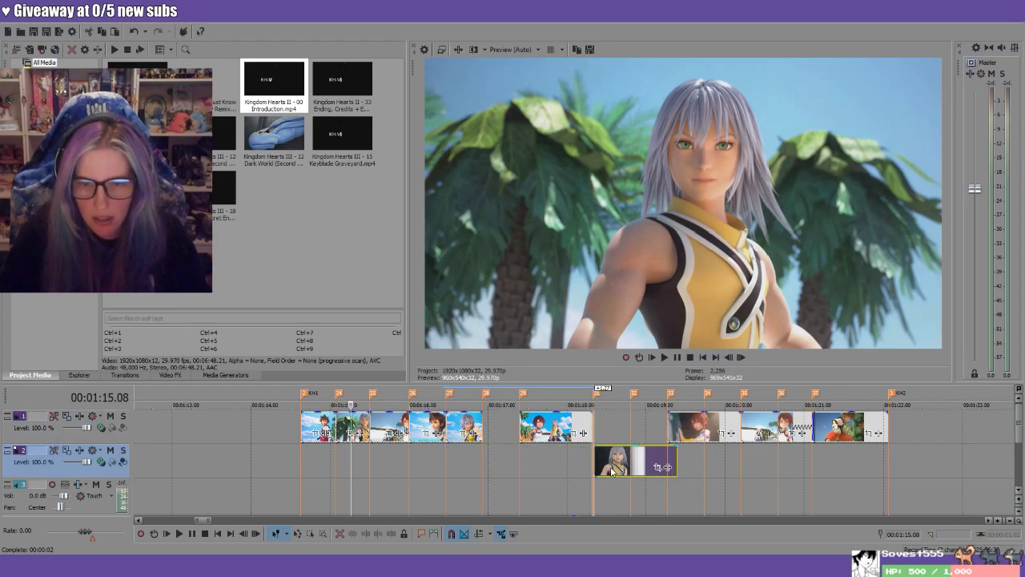
left_click_drag(612, 470, 649, 473)
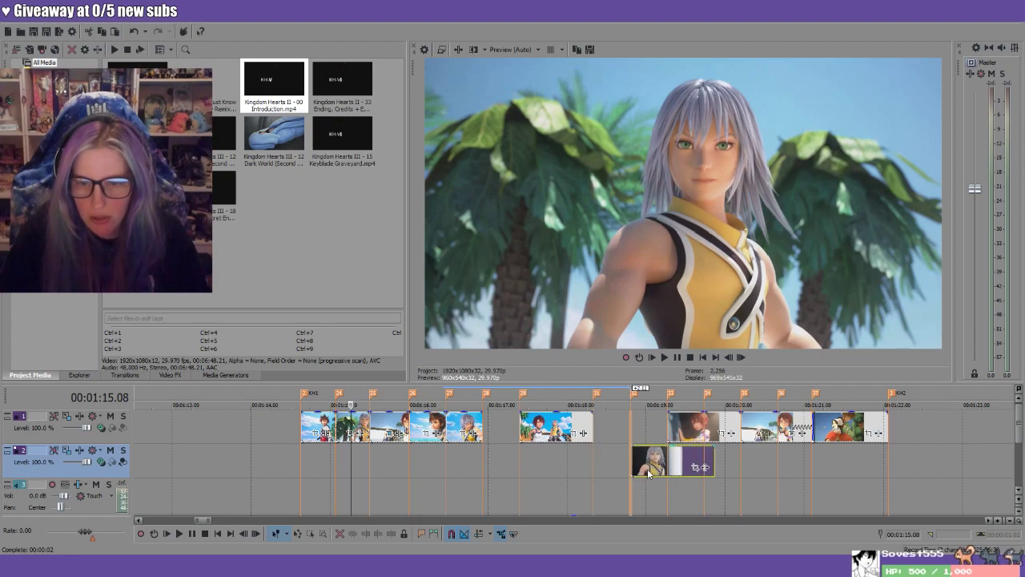
left_click(627, 395)
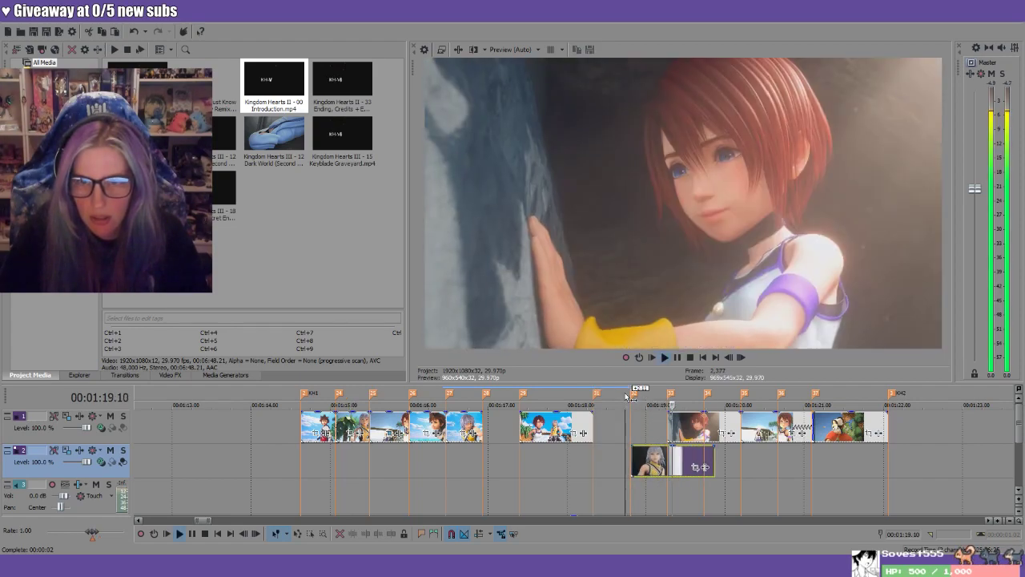
left_click_drag(638, 465, 557, 465)
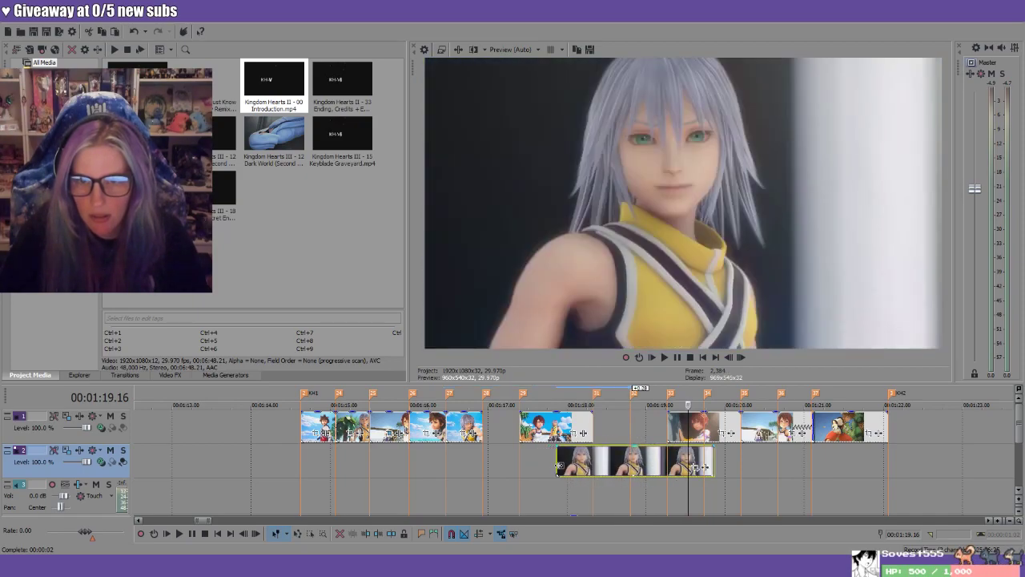
left_click_drag(620, 465, 682, 469)
left_click_drag(784, 459, 662, 462)
Play back the section around the Riku close-up, then move that clip up to the first video track, directly before the Kairi shot
left_click(618, 390)
key("space")
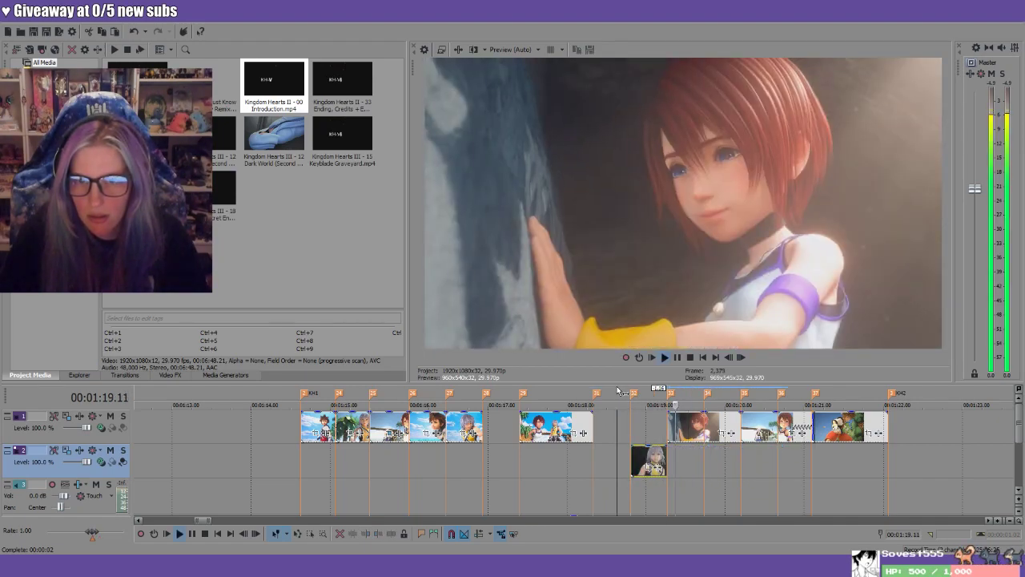
key("Return")
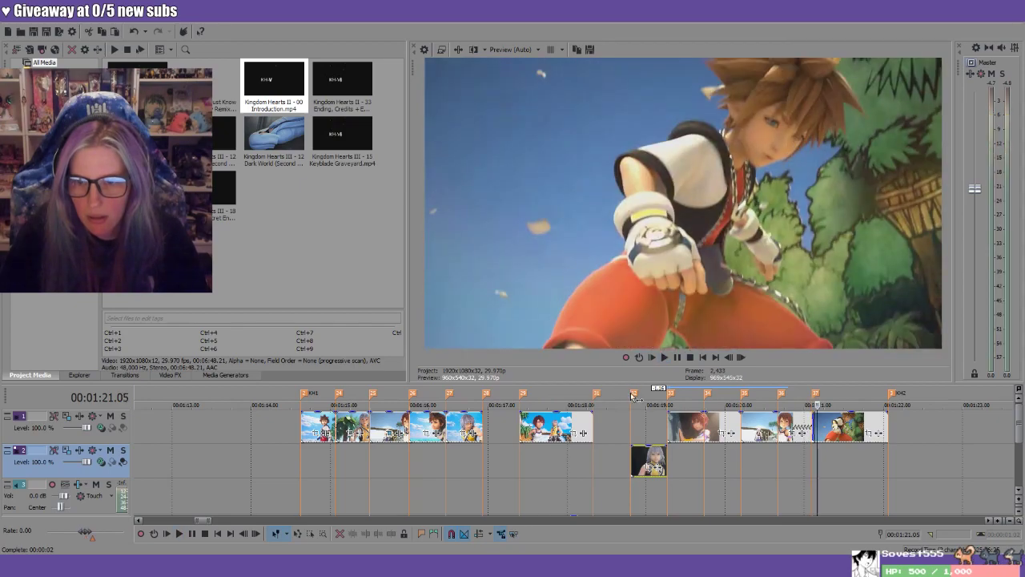
left_click(767, 396)
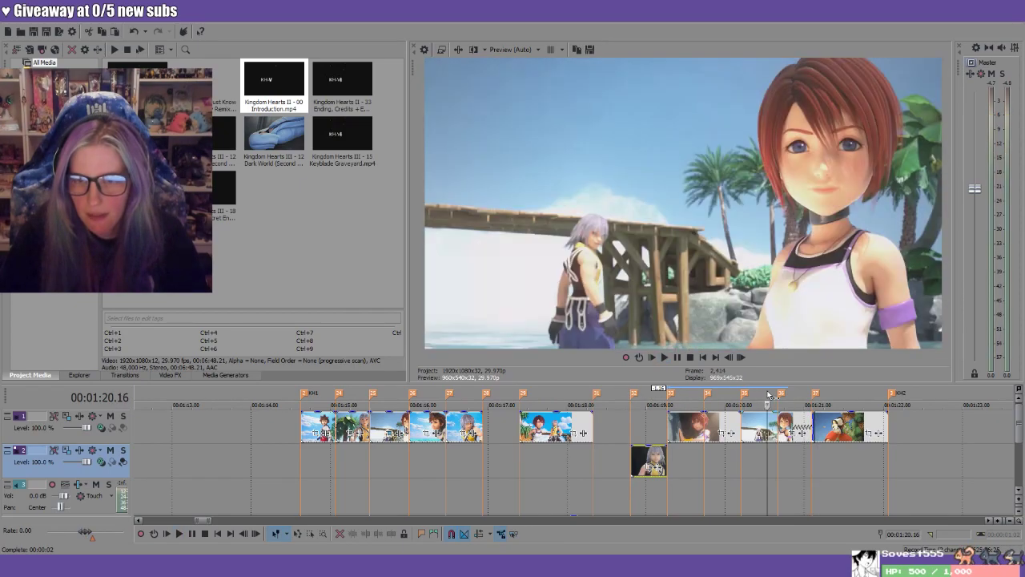
left_click(705, 398)
left_click(758, 401)
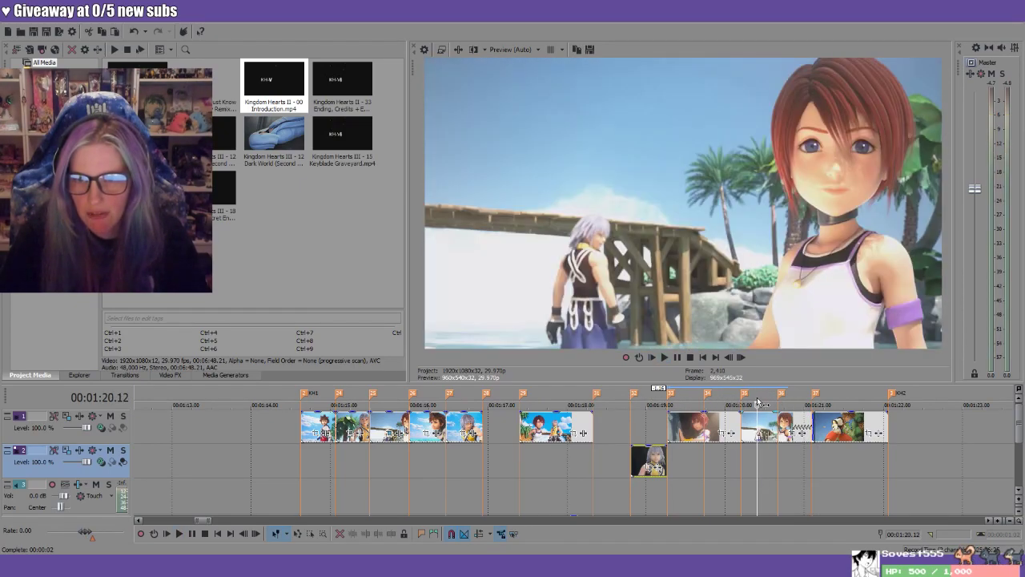
key("space")
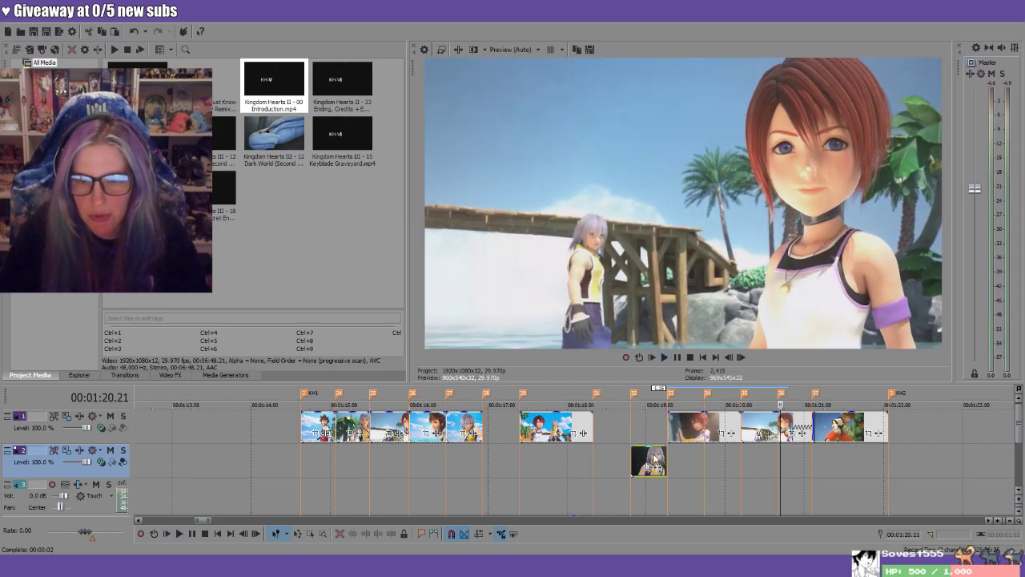
left_click_drag(653, 459, 653, 425)
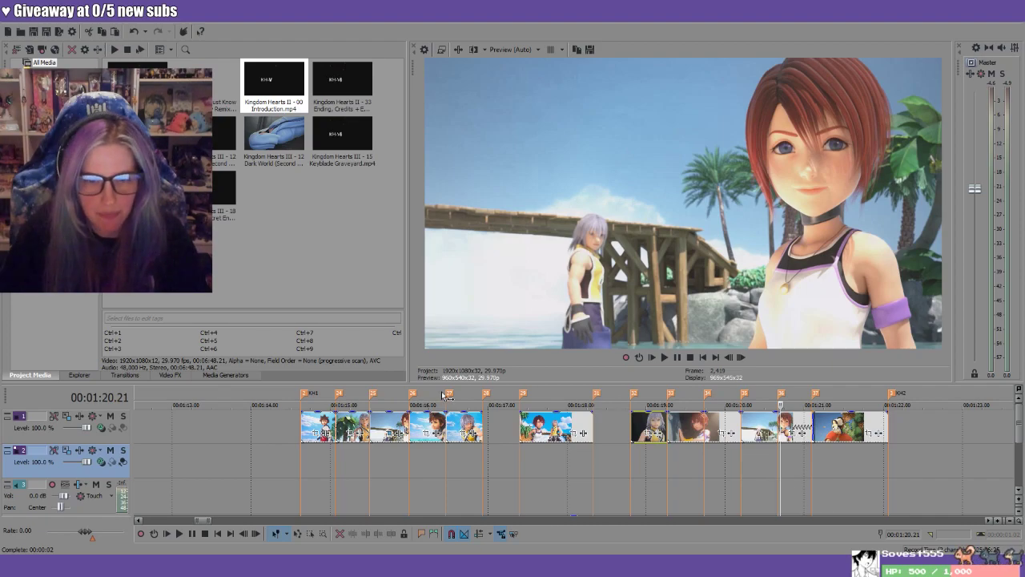
Review the beach section, then cut the short Sora shot starting at 11:15.13 out of the introduction footage
left_click(393, 397)
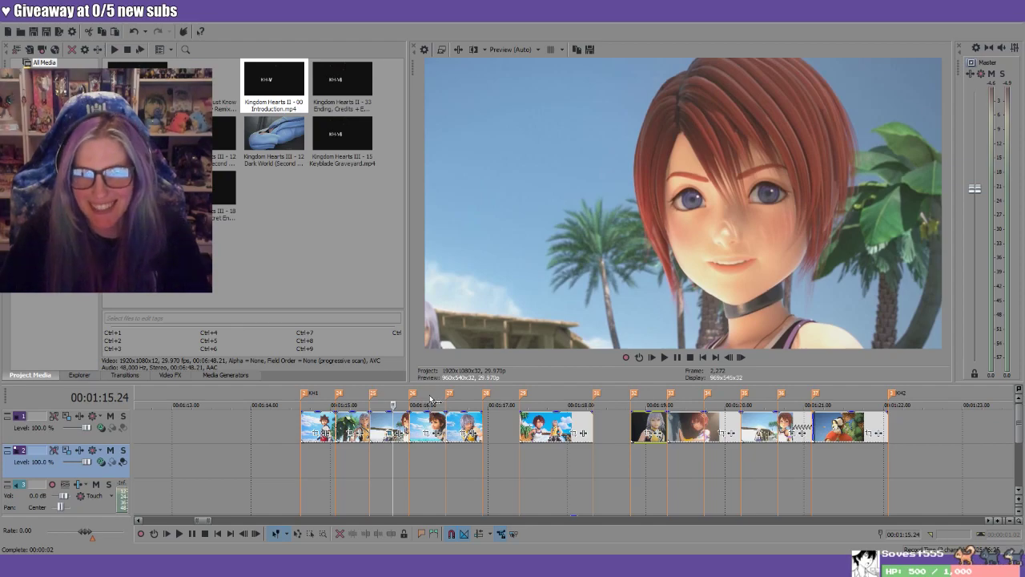
left_click(469, 396)
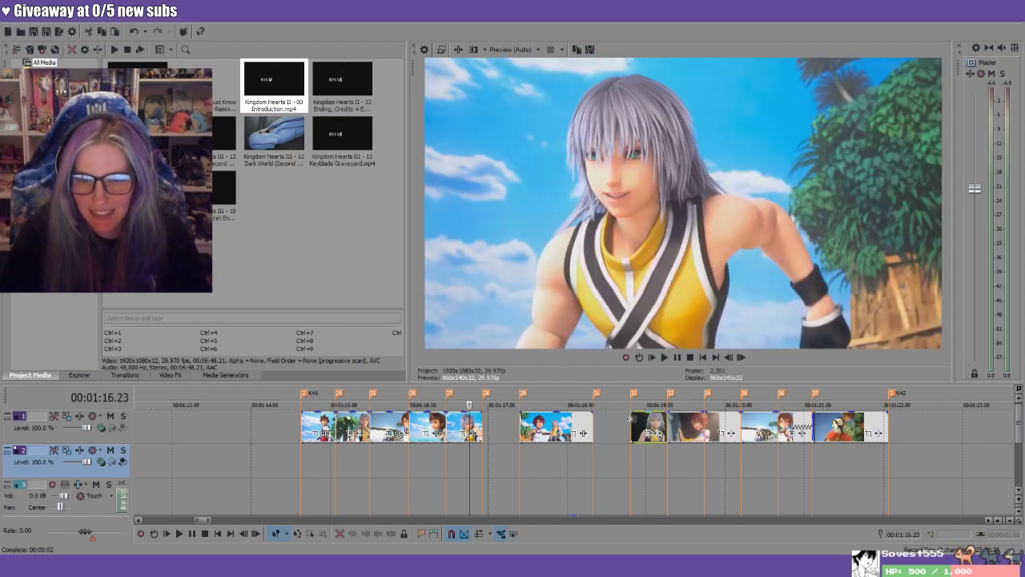
left_click(559, 399)
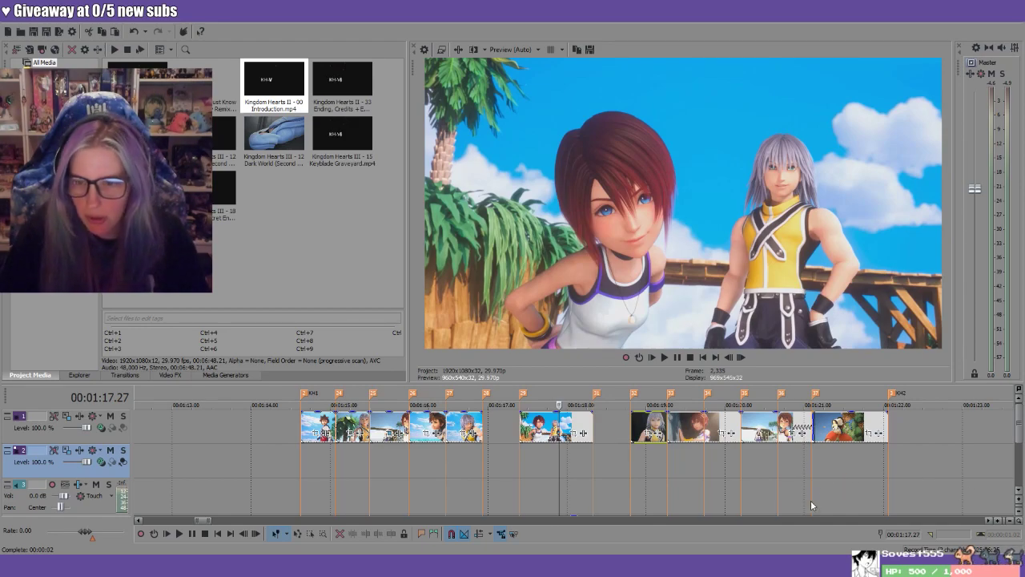
scroll(824, 478, "down", 5)
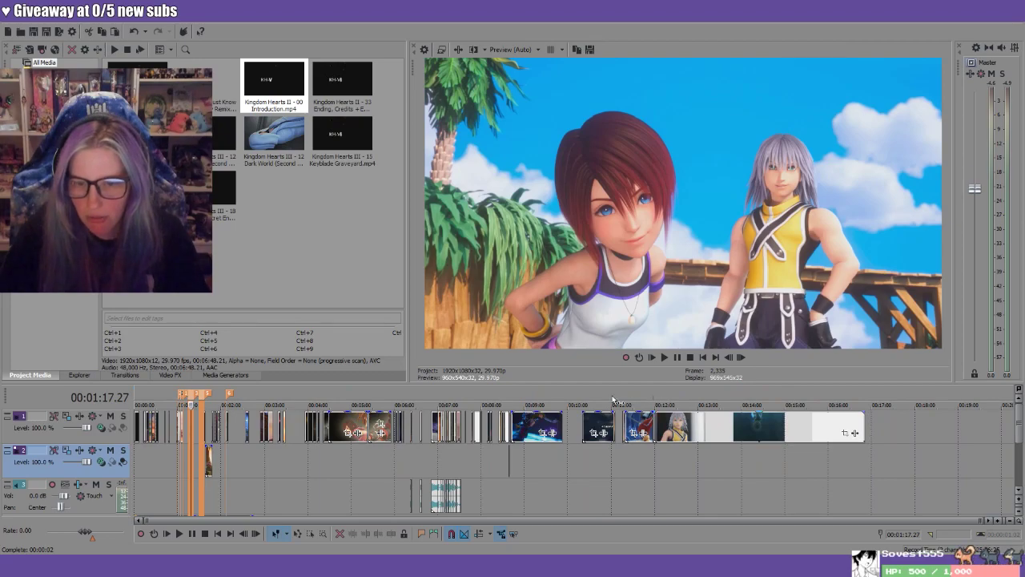
left_click(637, 403)
scroll(743, 472, "up", 4)
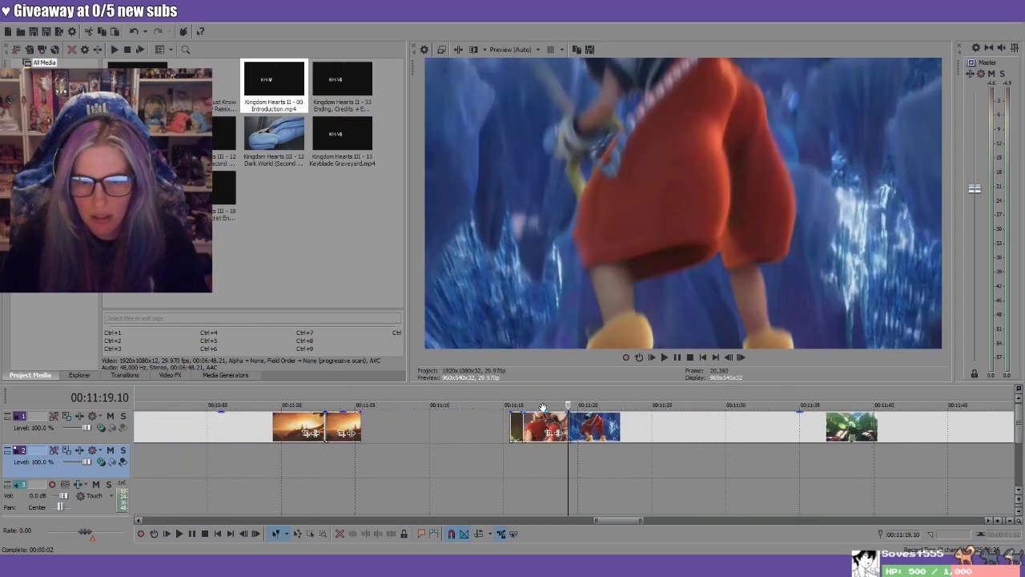
left_click(516, 403)
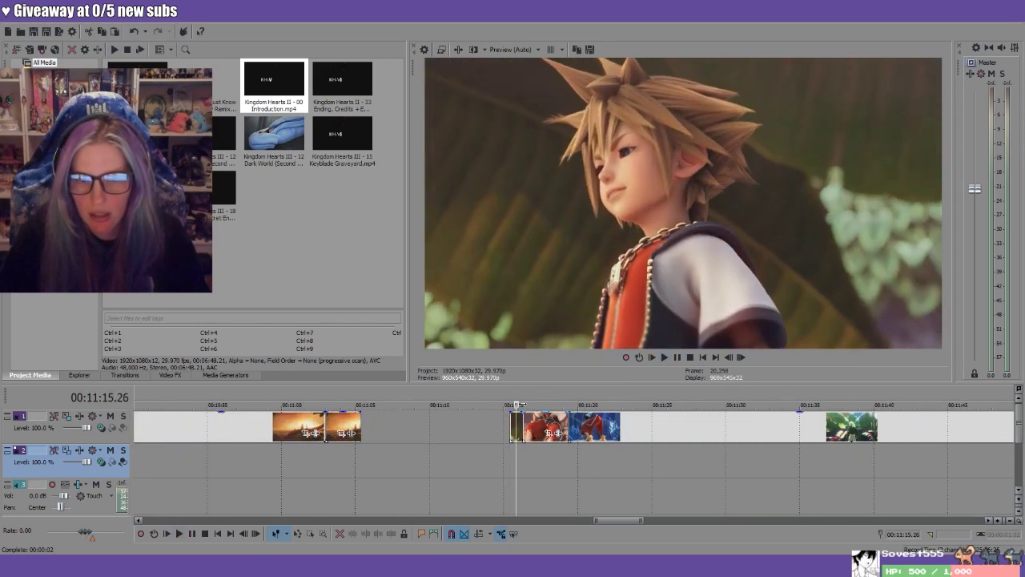
left_click(509, 403)
scroll(545, 477, "down", 4)
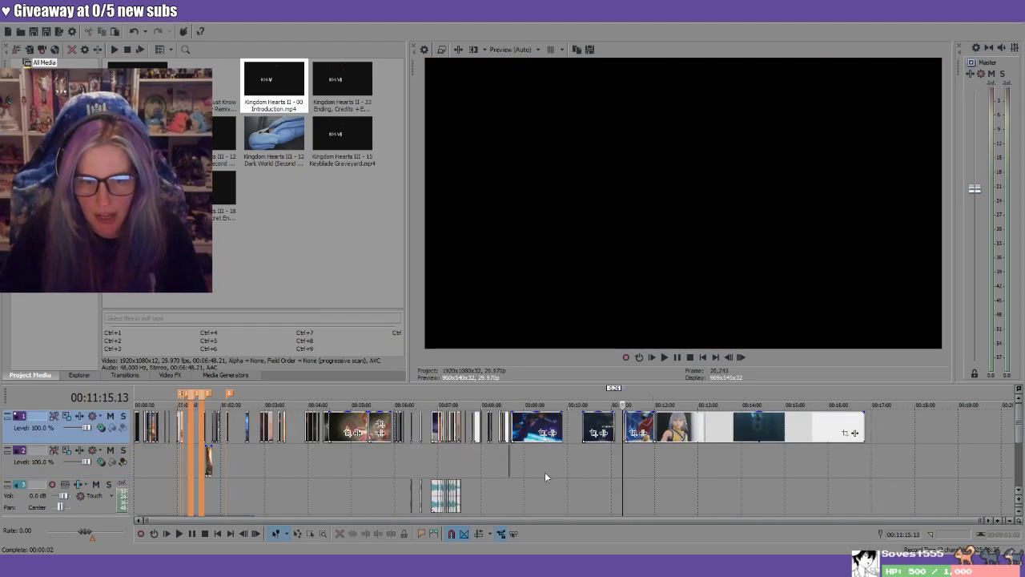
Paste the Sora shot at 1:18.10 in the gap after the beach clips and move it to the second video track
left_click(192, 398)
scroll(217, 448, "up", 6)
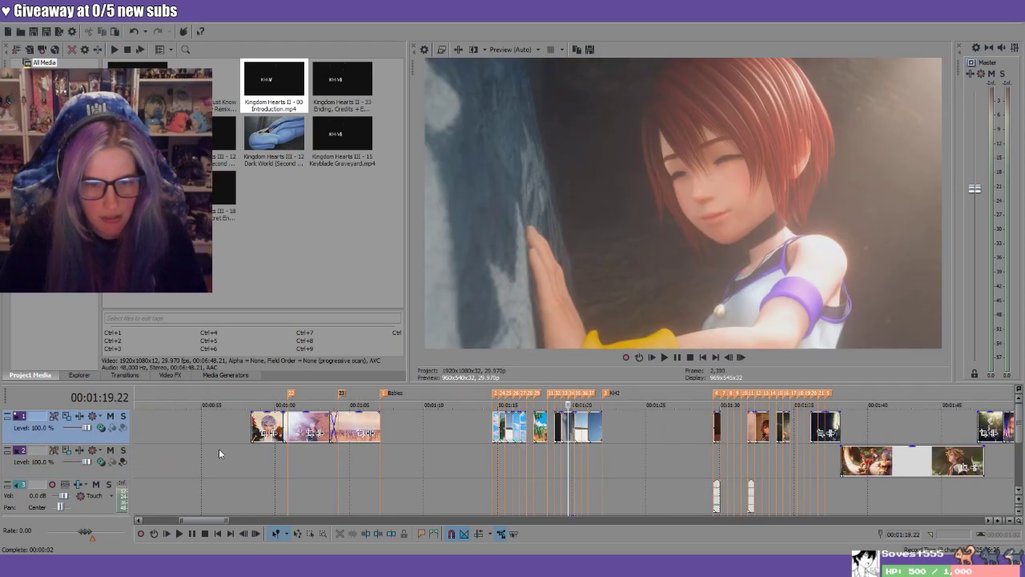
left_click(404, 400)
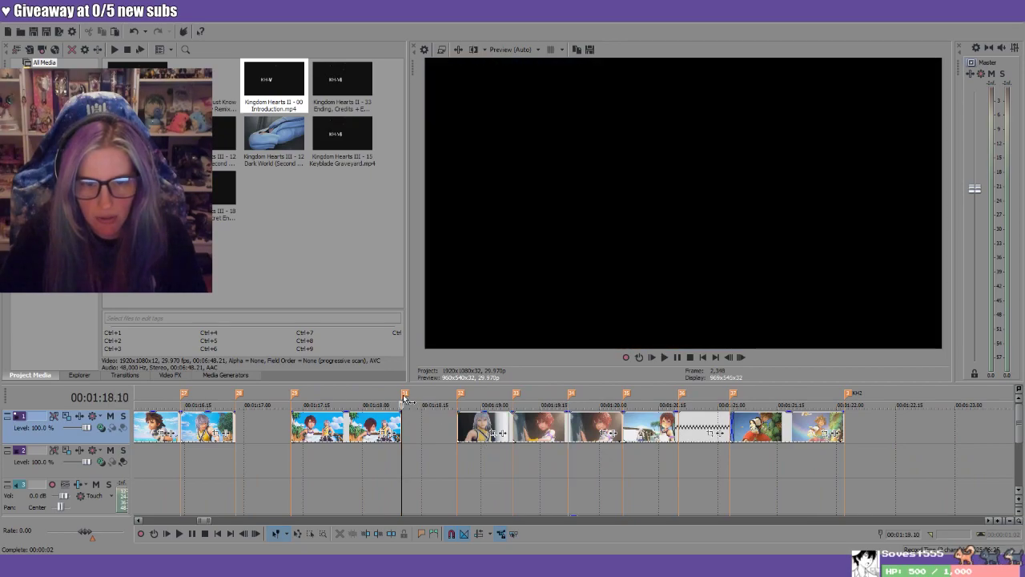
key("ctrl+v")
left_click_drag(430, 422, 430, 457)
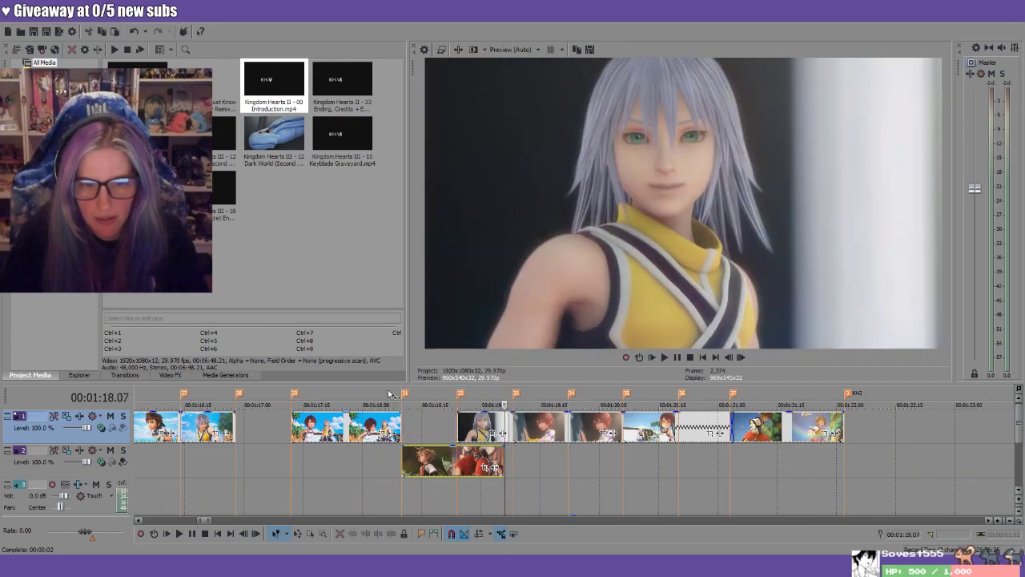
Trim the end of the Sora shot to the start of the Riku close-up and move it up into the gap on the first video track
left_click(436, 394)
left_click(508, 394)
left_click_drag(503, 459, 426, 428)
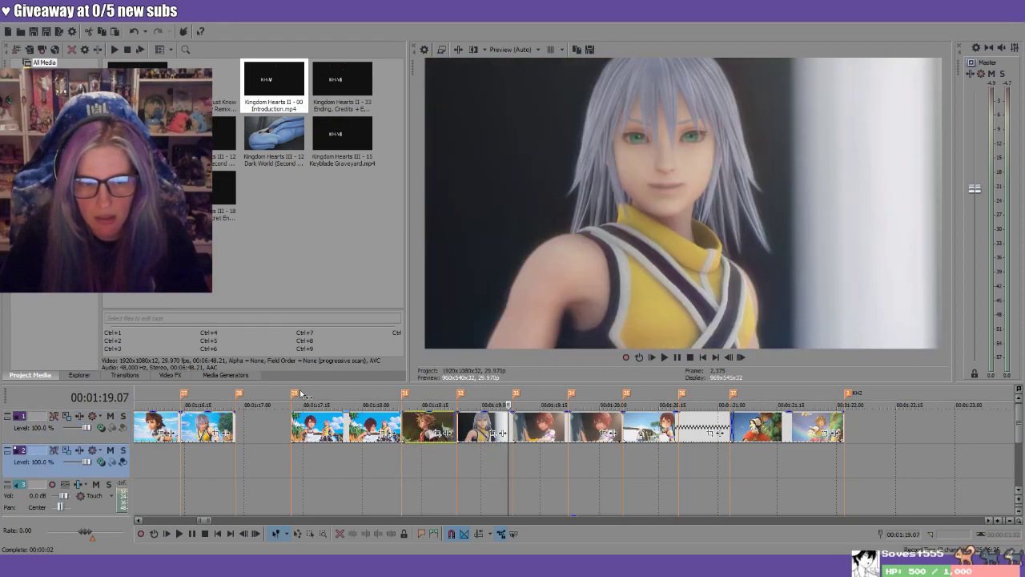
Play back the KH1 section from its start across the remaining gap to check how the newly placed Sora and Riku shots fit
left_click(276, 395)
key("space")
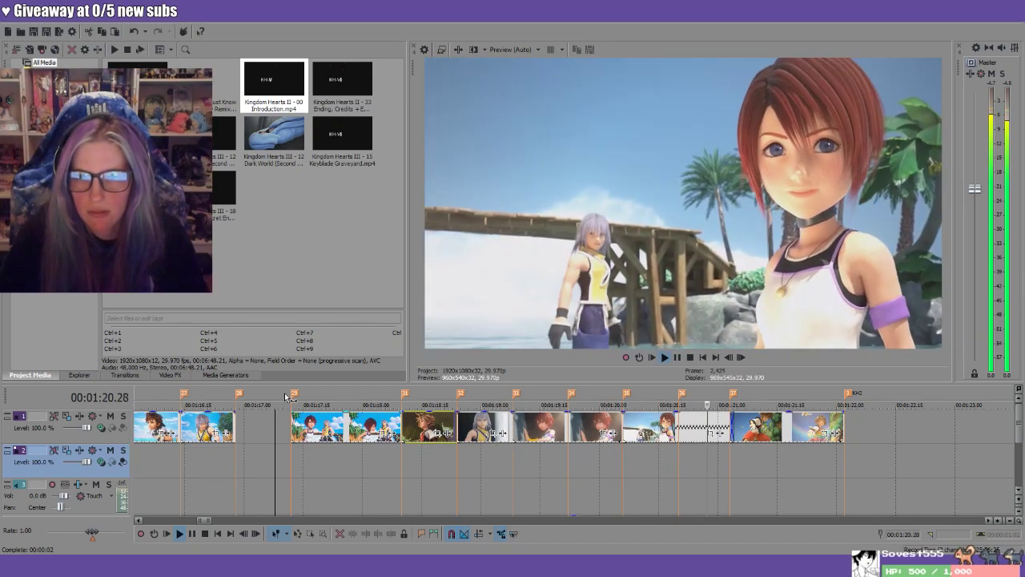
key("Return")
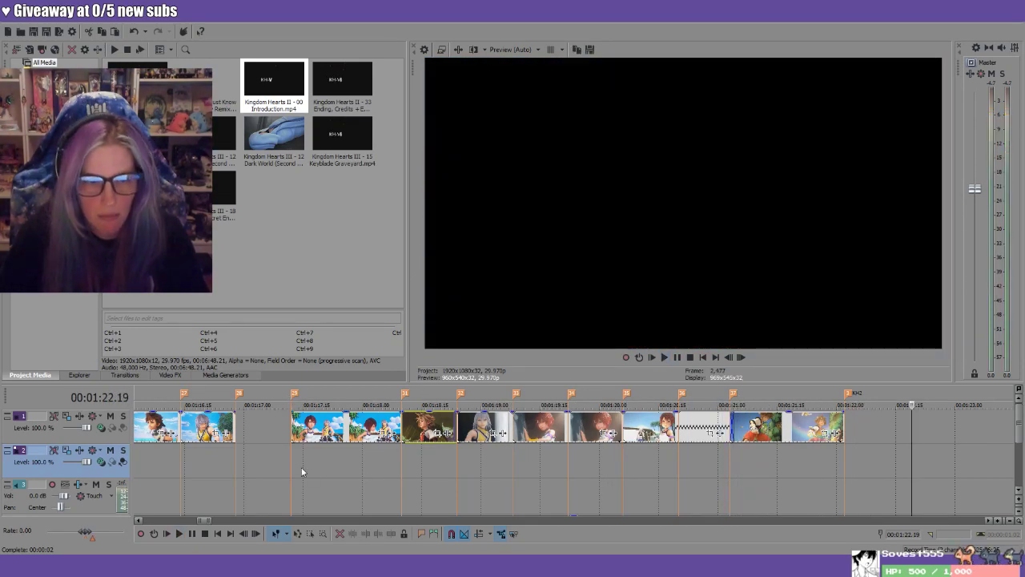
left_click(137, 519)
left_click(137, 520)
left_click(137, 520)
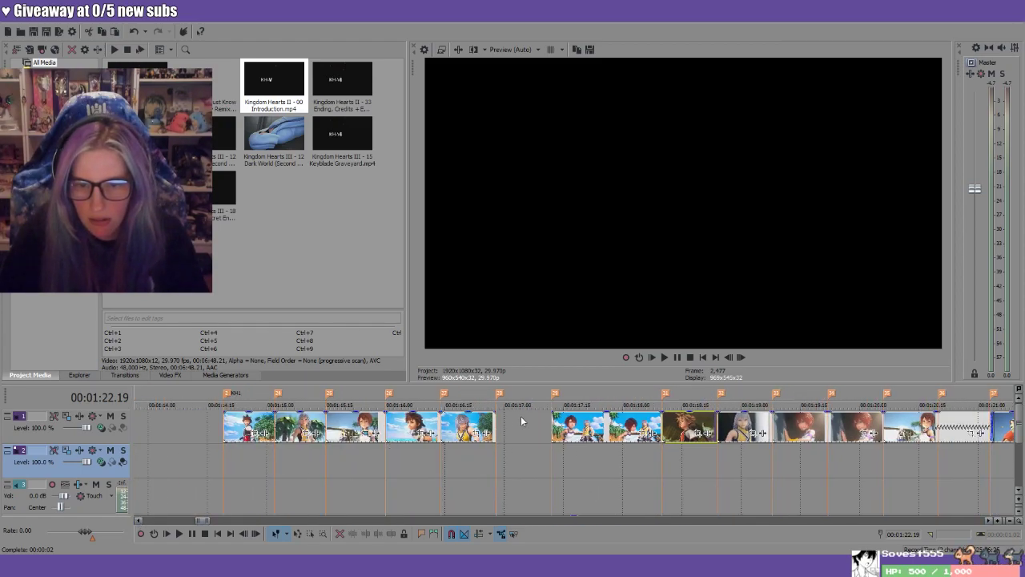
left_click(547, 391)
key("Return")
key("Return")
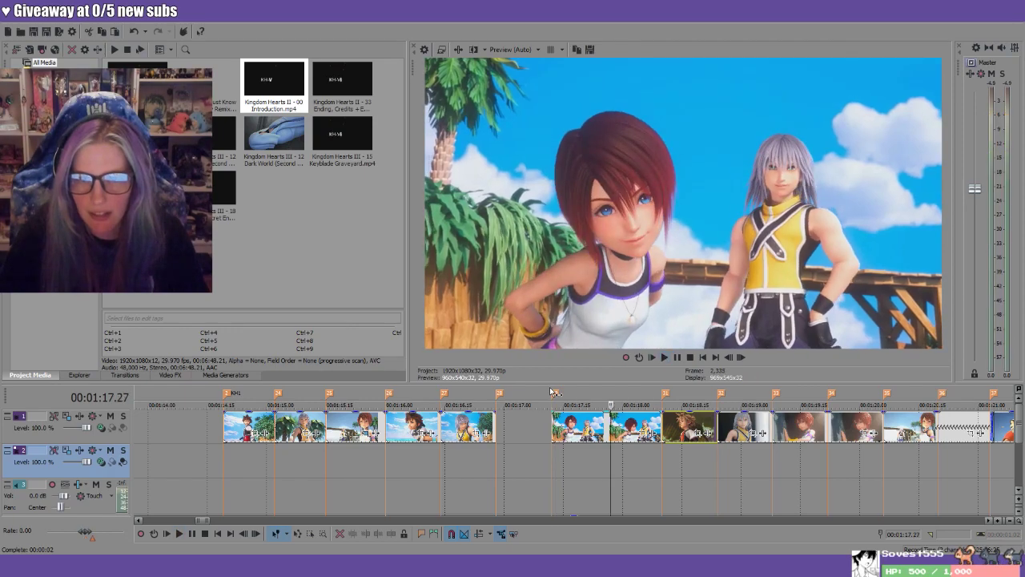
left_click(221, 394)
key("Return")
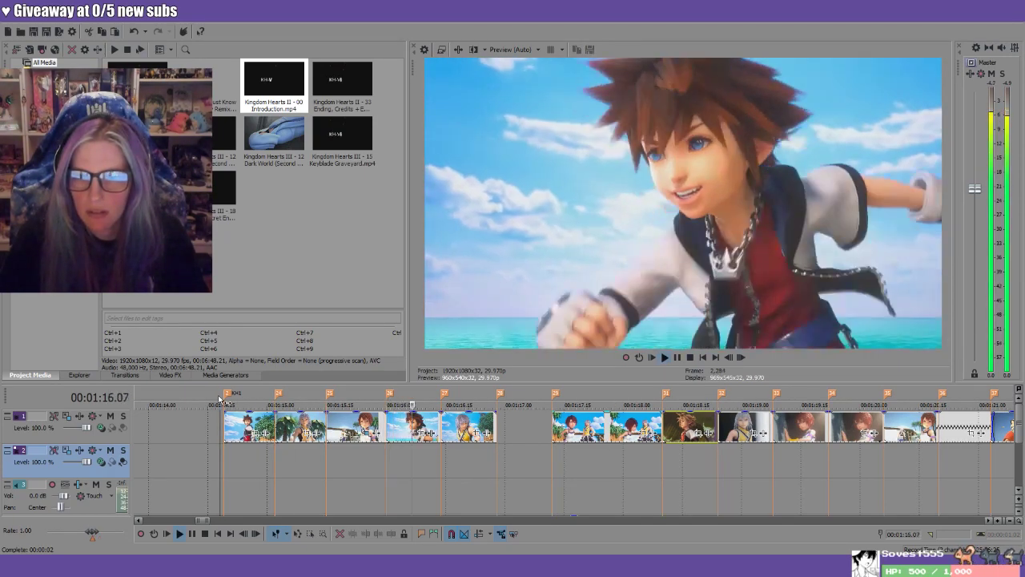
key("Return")
key("Return")
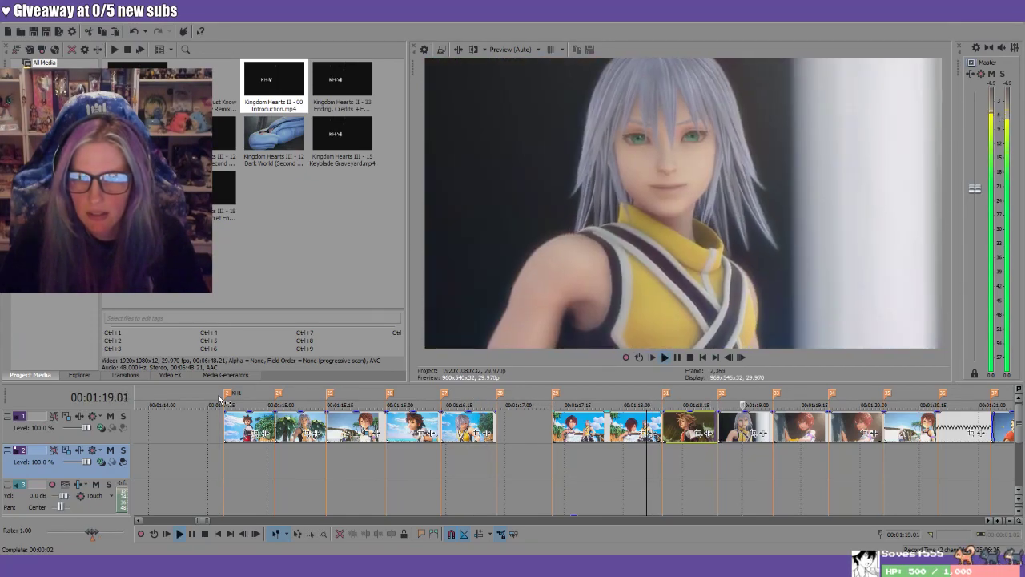
Find the Kairi close-up in the introduction footage and cut a short piece starting at 12:04.04 out of it
scroll(818, 487, "down", 10)
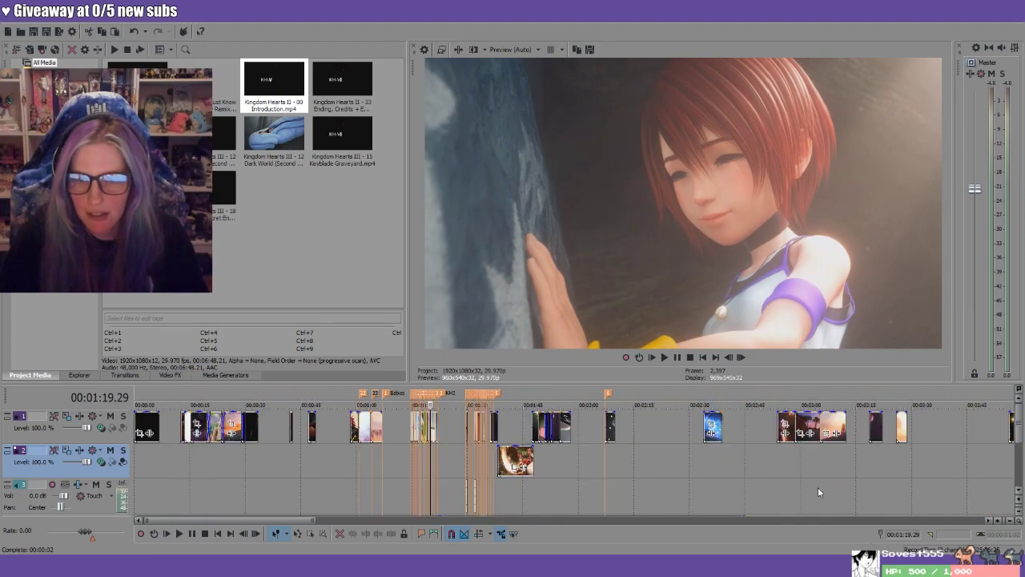
left_click(728, 399)
scroll(897, 486, "up", 8)
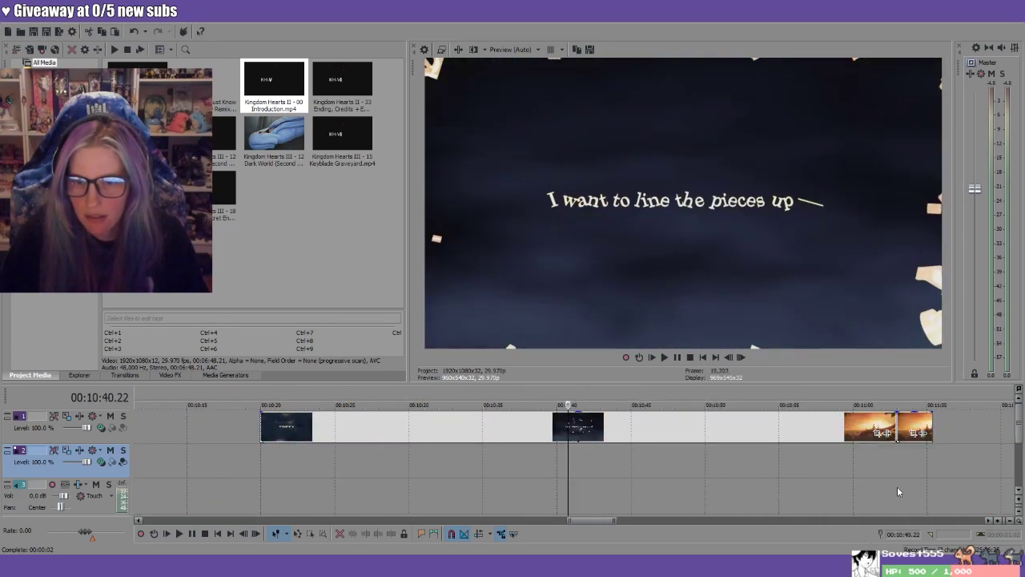
left_click(959, 519)
left_click(960, 519)
mouse_move(246, 395)
left_mouse_down()
mouse_move(973, 400)
mouse_move(948, 400)
left_mouse_up()
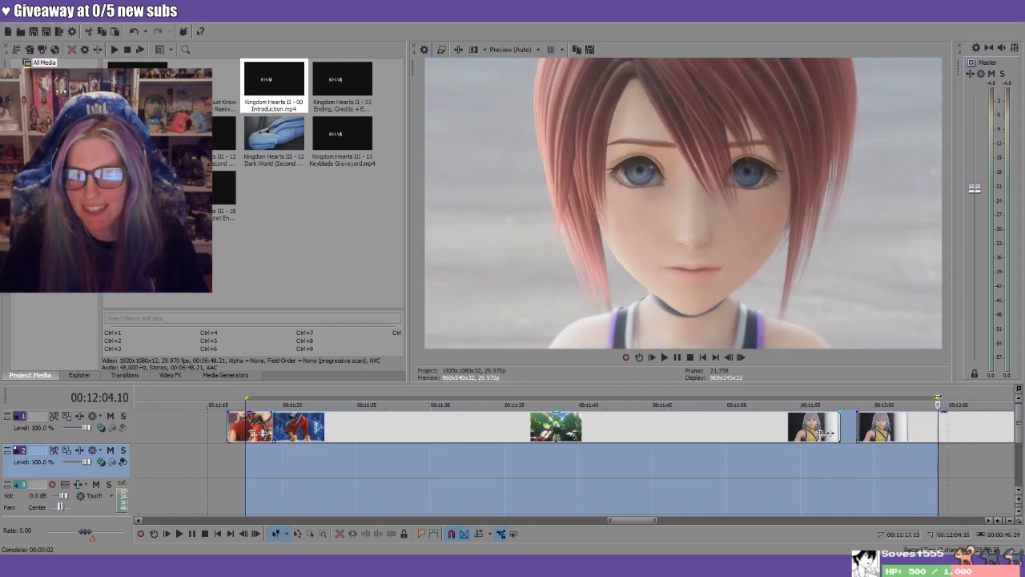
left_click(967, 517)
mouse_move(487, 400)
left_mouse_down()
mouse_move(617, 397)
mouse_move(483, 399)
mouse_move(500, 398)
left_mouse_up()
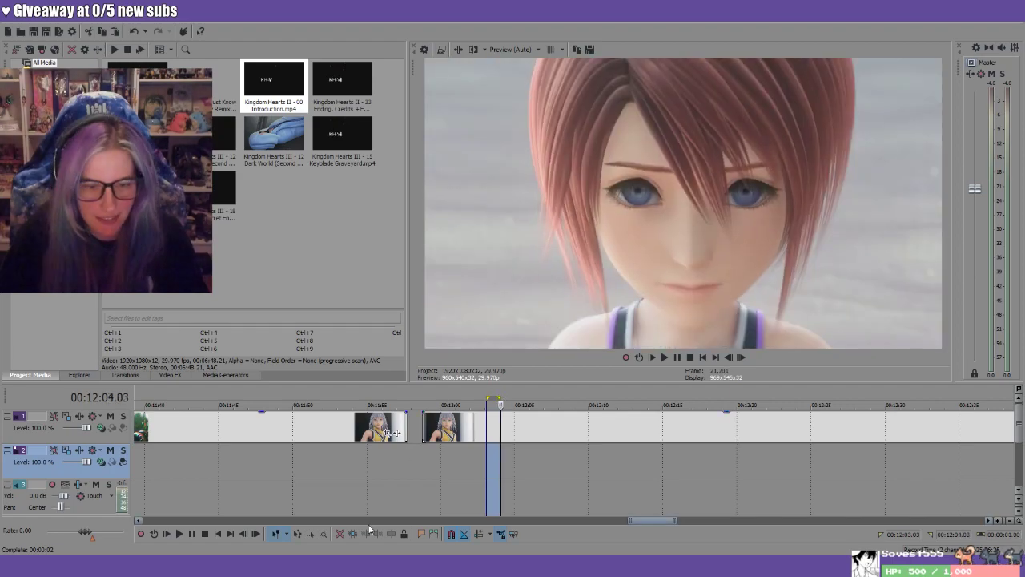
left_click(435, 427)
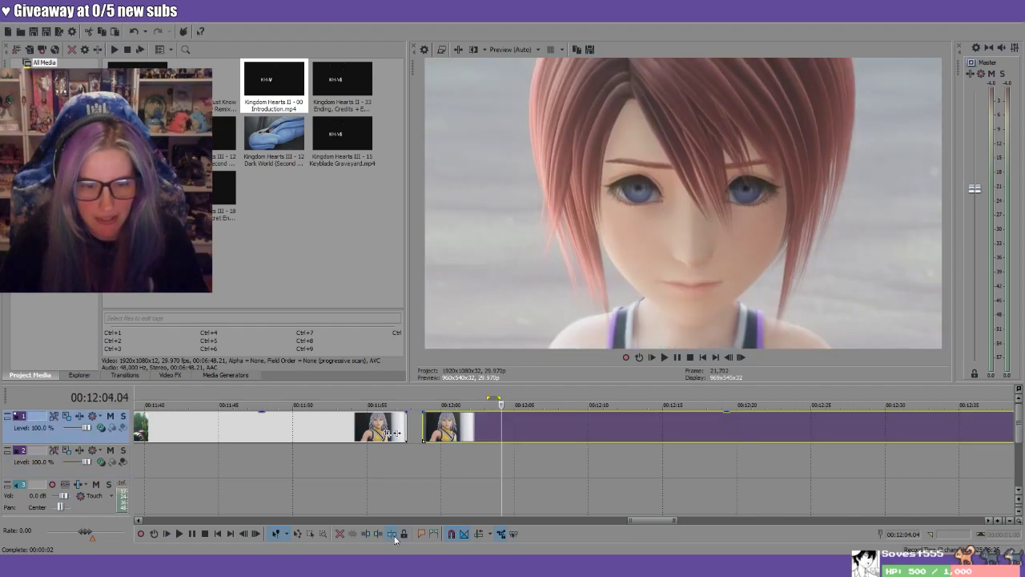
key("ctrl+z")
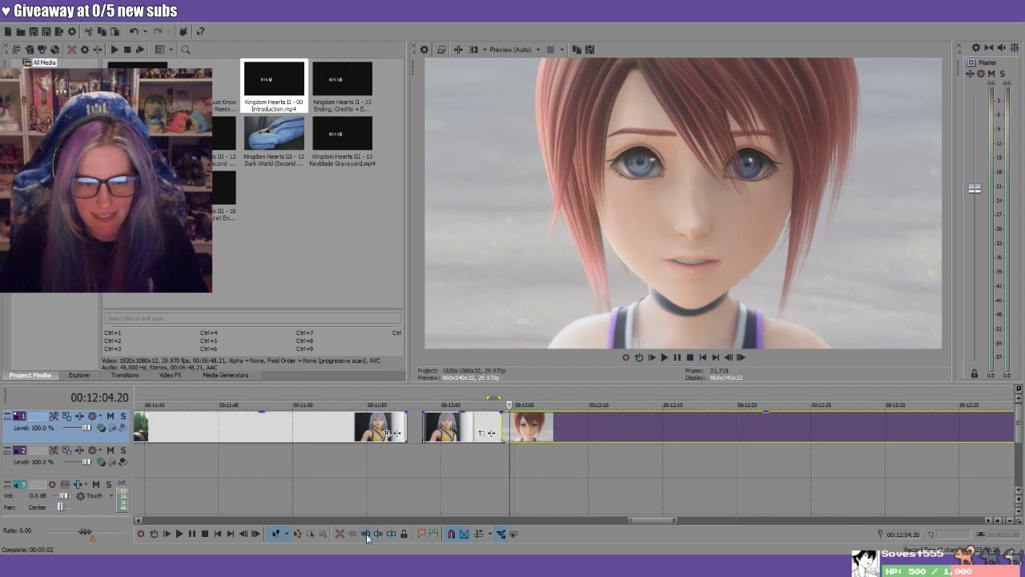
key("ctrl+z")
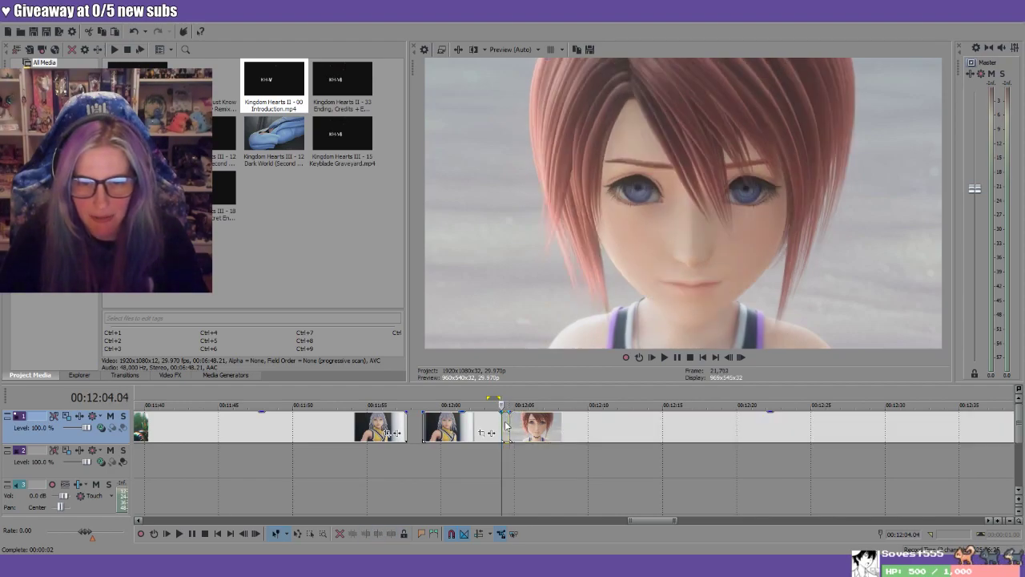
key("ctrl+z")
key("ctrl+z")
Return to the KH1 section and review the Sora, Riku and Kairi shots between 1:18.15 and 1:20.18
scroll(508, 472, "down", 5)
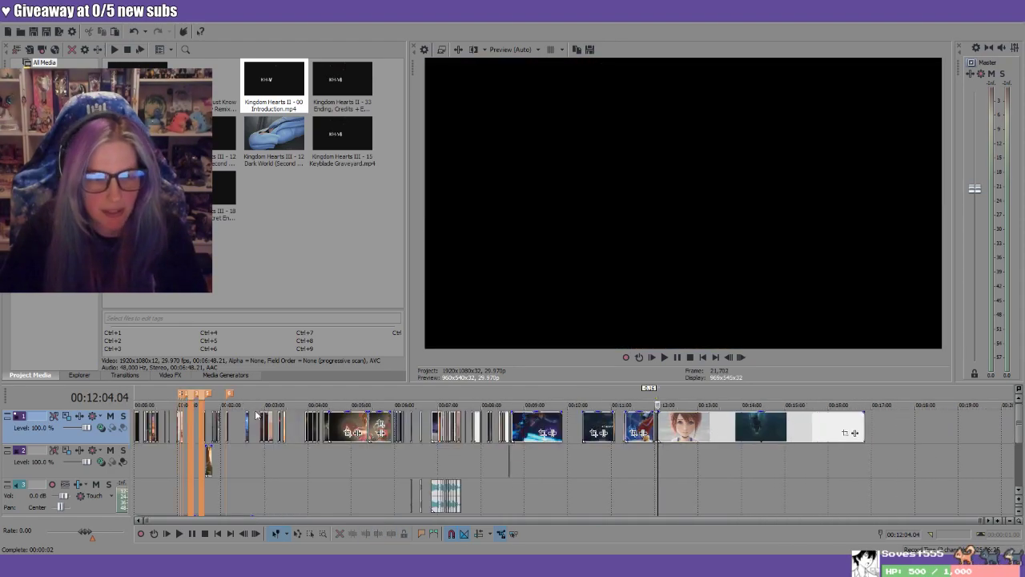
left_click(300, 470)
scroll(596, 481, "up", 3)
scroll(596, 477, "up", 2)
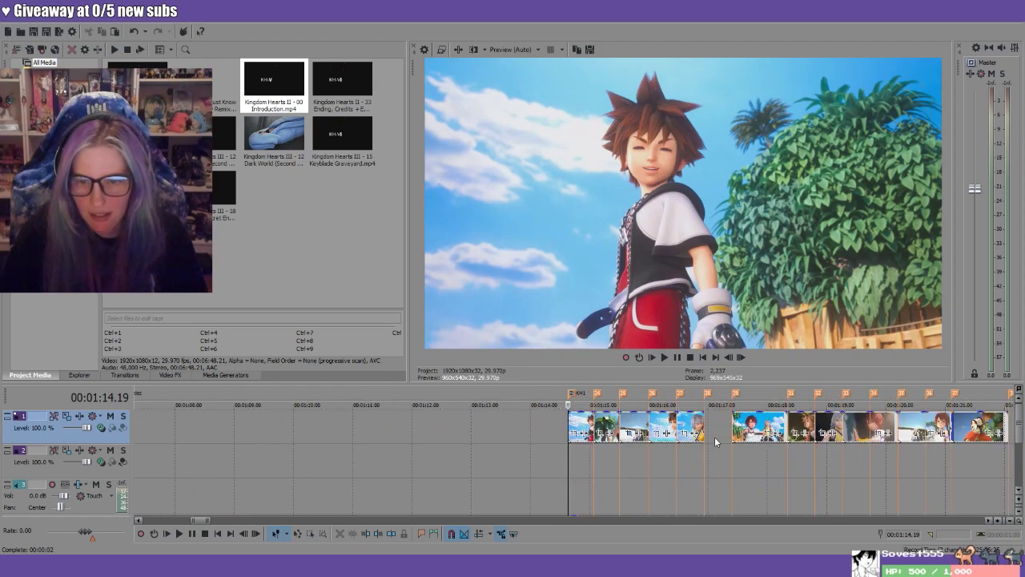
scroll(987, 521, "right", 4)
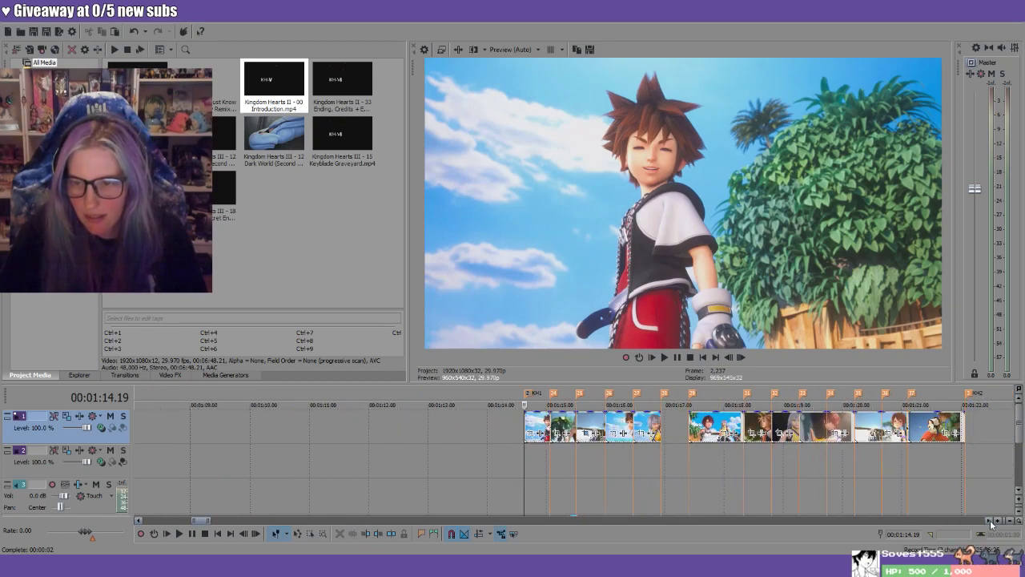
scroll(802, 475, "left", 4)
scroll(802, 475, "up", 2)
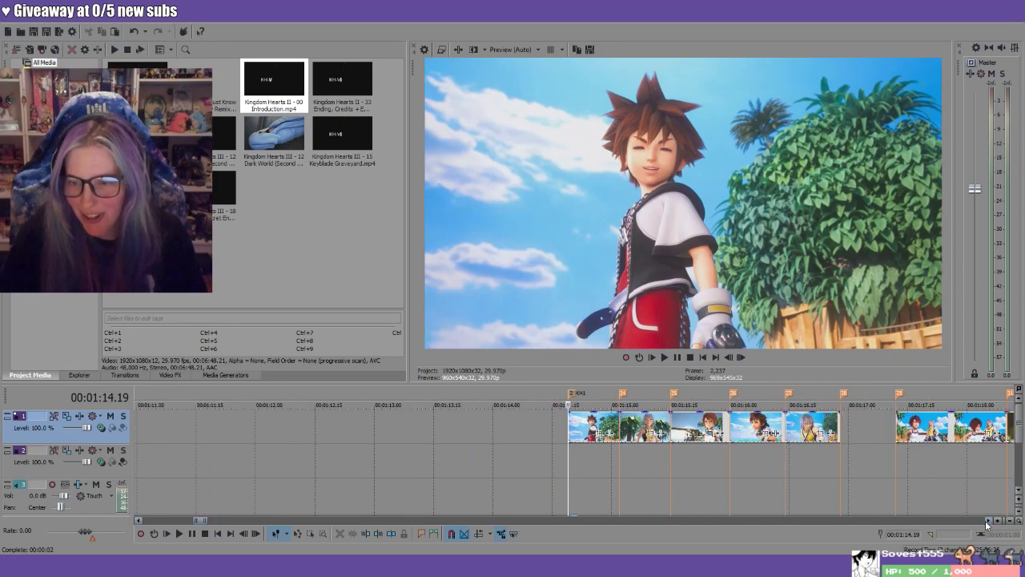
scroll(988, 525, "right", 7)
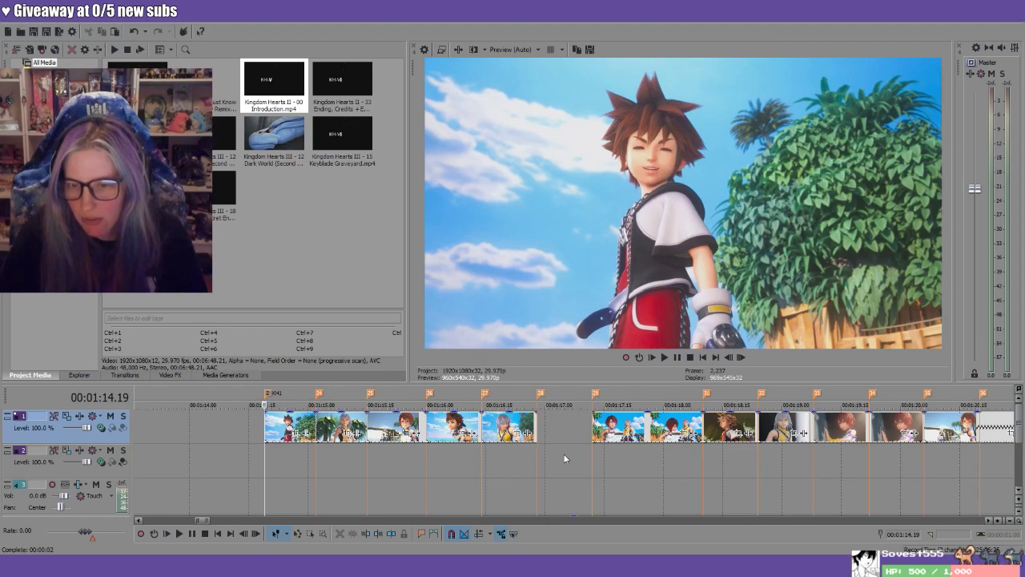
left_click(723, 404)
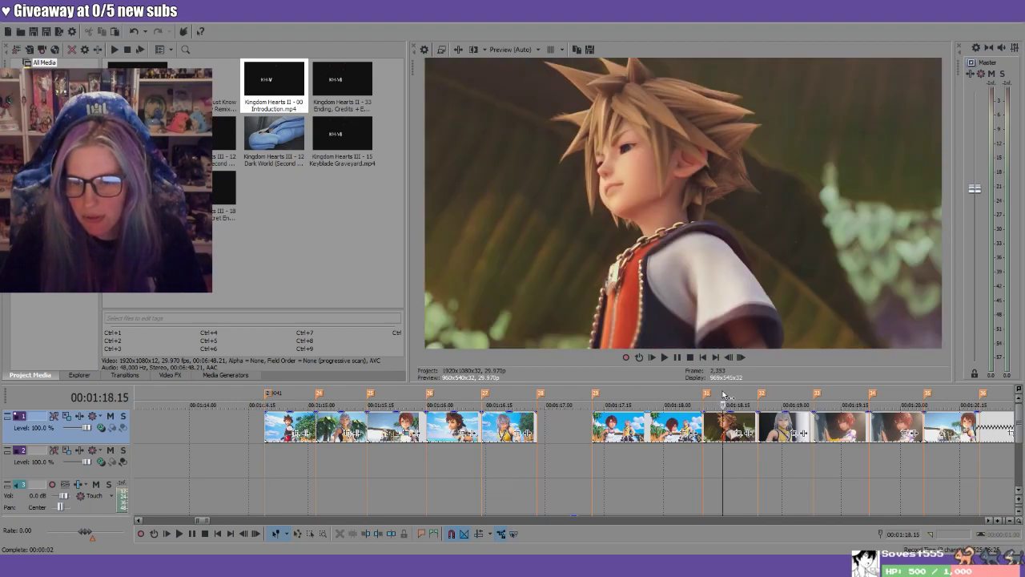
left_click(777, 396)
left_click(728, 396)
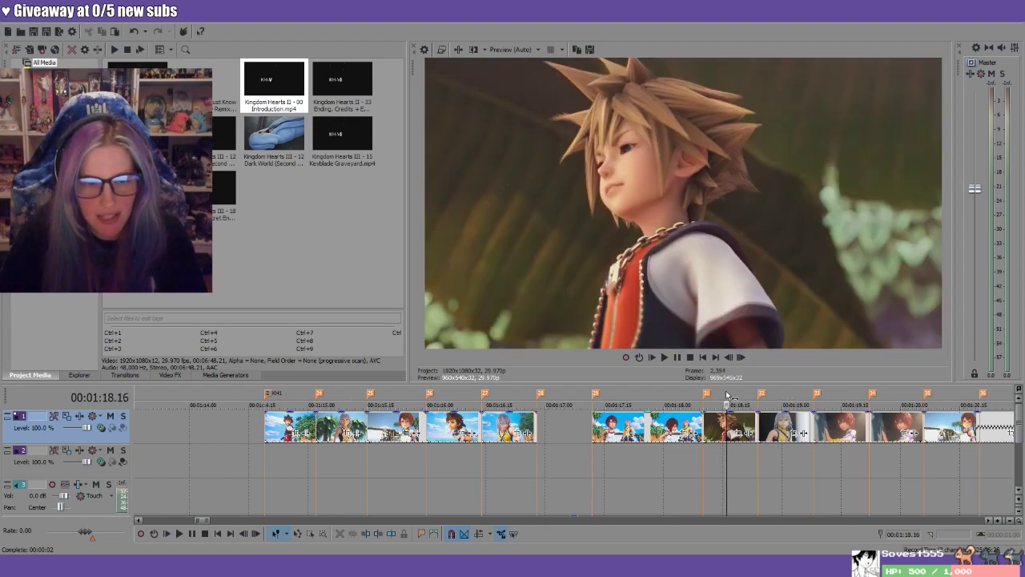
left_click(791, 394)
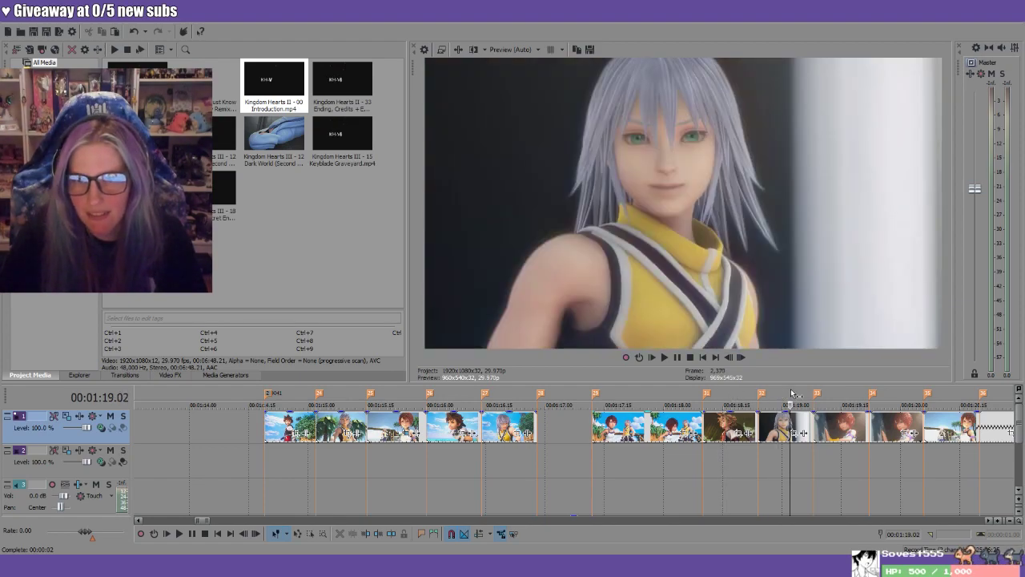
left_click(839, 393)
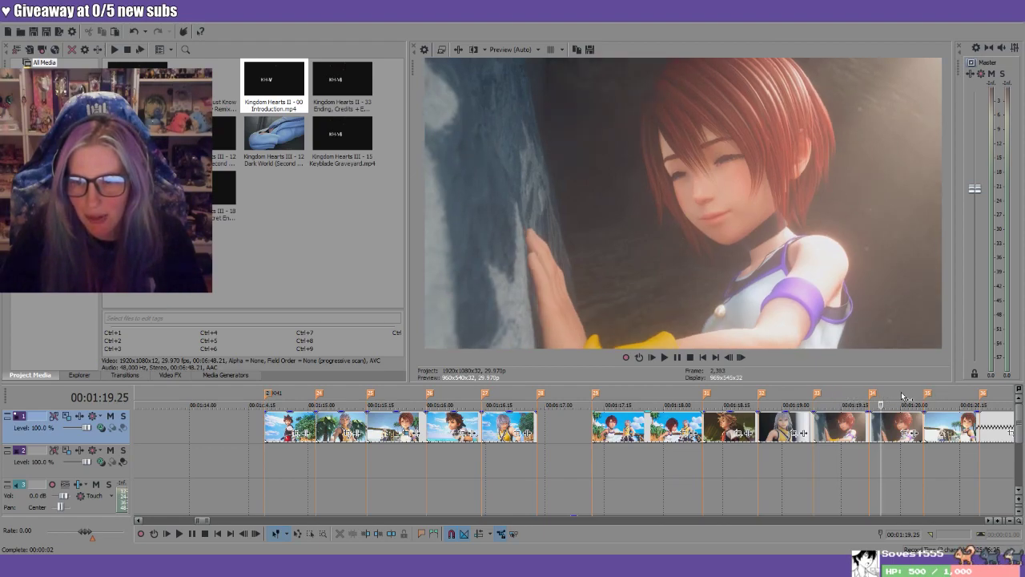
left_click(913, 394)
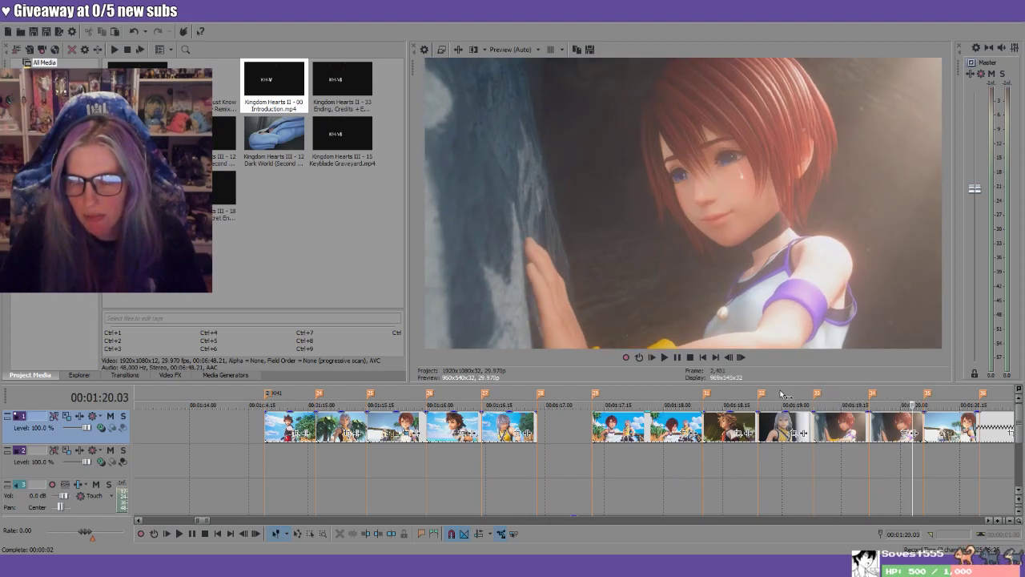
key("space")
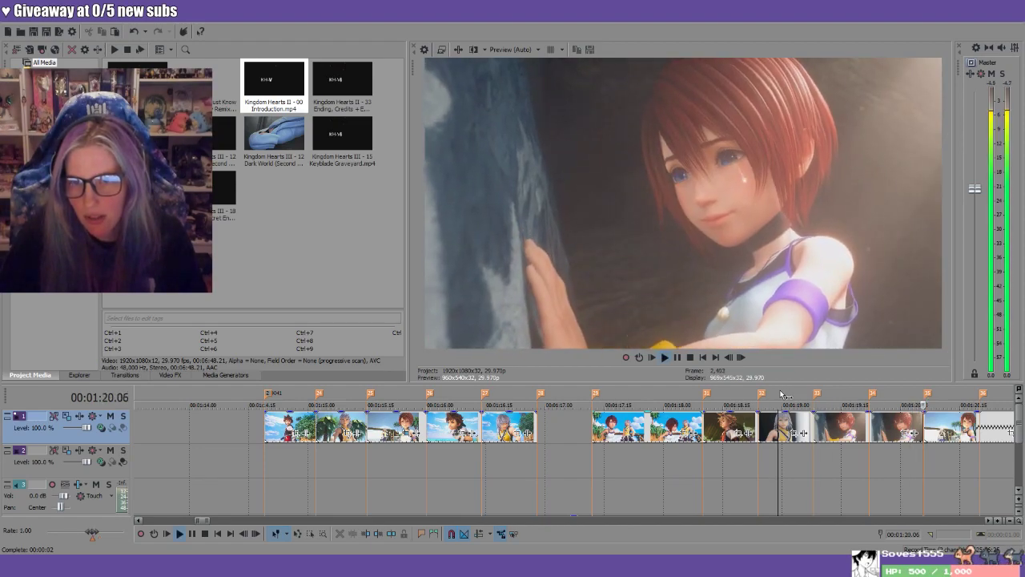
left_click(988, 520)
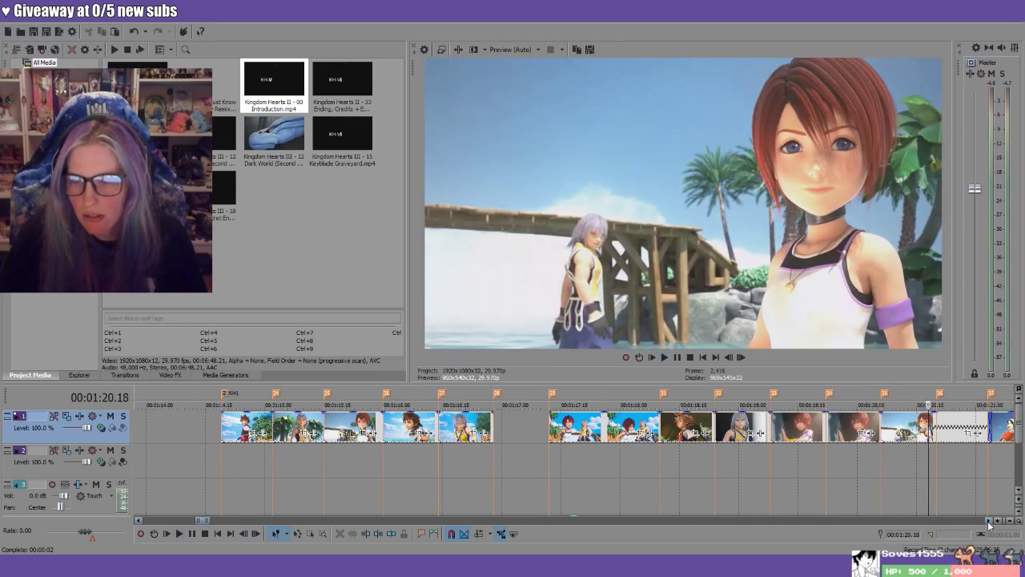
Paste the Kairi close-up at 1:16.28 and fit it into the gap on the first video track before the beach clips
left_click(449, 462)
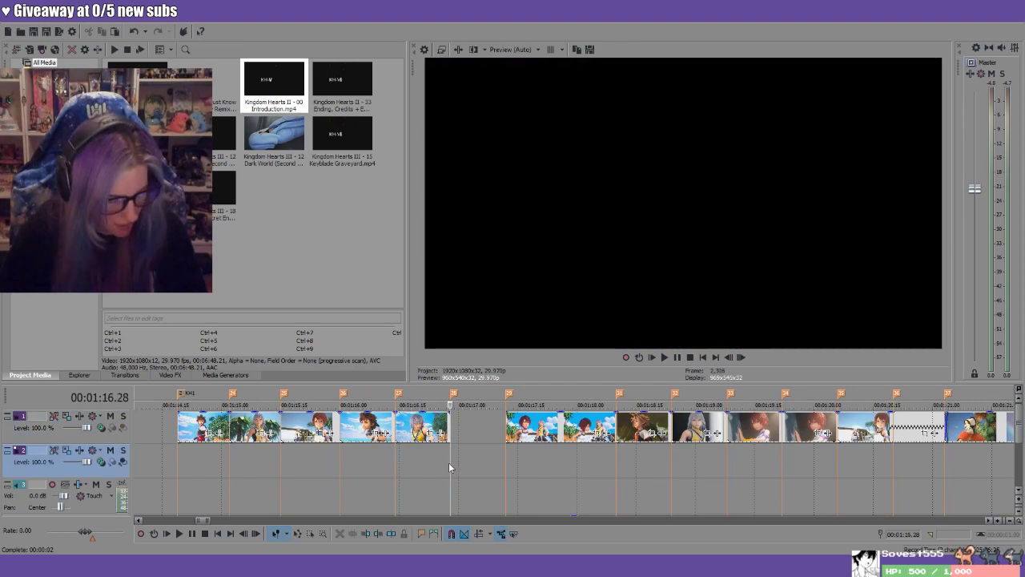
key("ctrl+v")
left_click_drag(513, 456, 522, 461)
left_click_drag(453, 467, 479, 433)
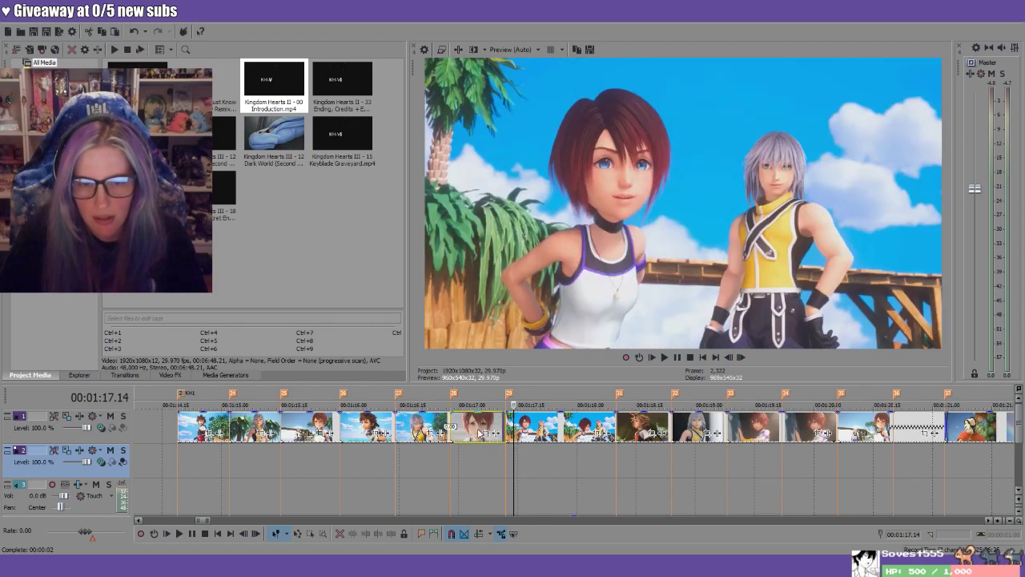
Compare the two Kairi beach shots, then move the earlier one, around 1:15.18, down to the second video track
left_click(288, 396)
key("space")
key("Return")
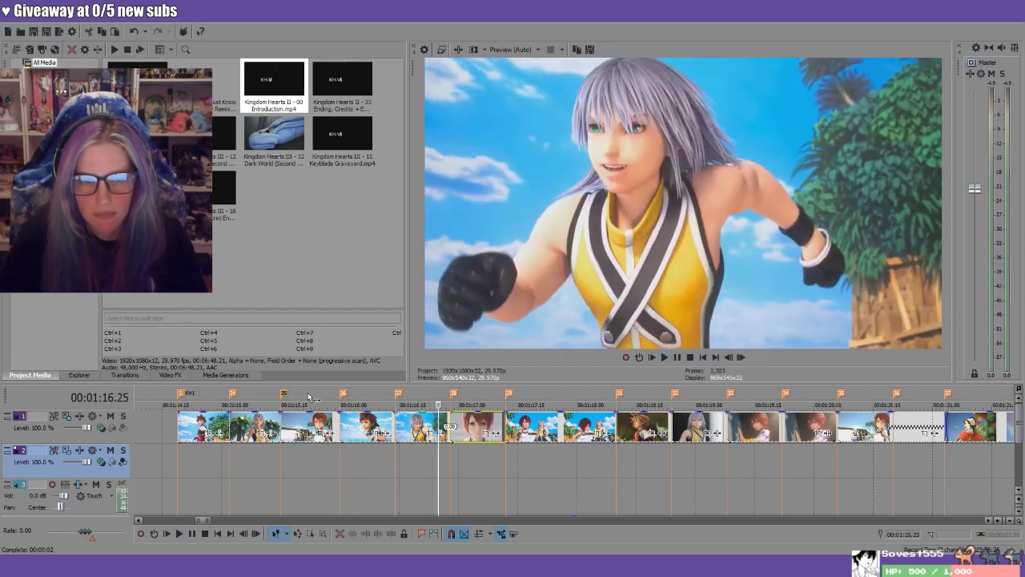
left_click(308, 397)
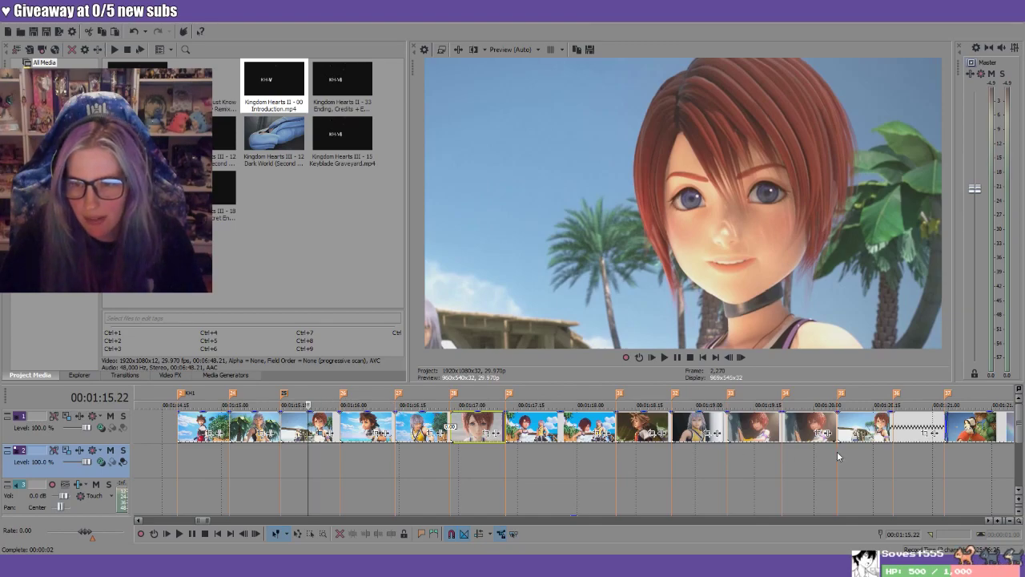
left_click(878, 397)
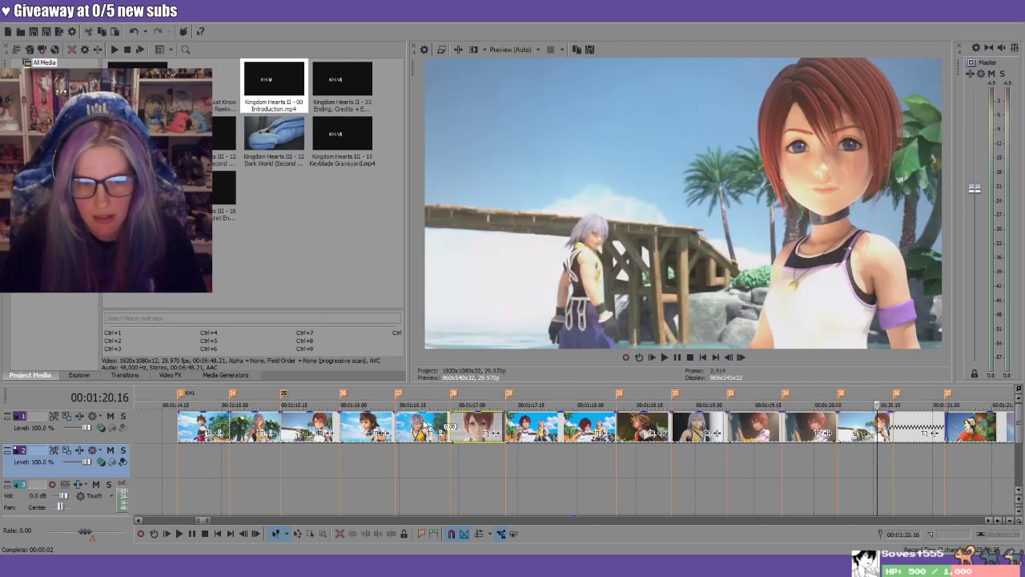
left_click(293, 427)
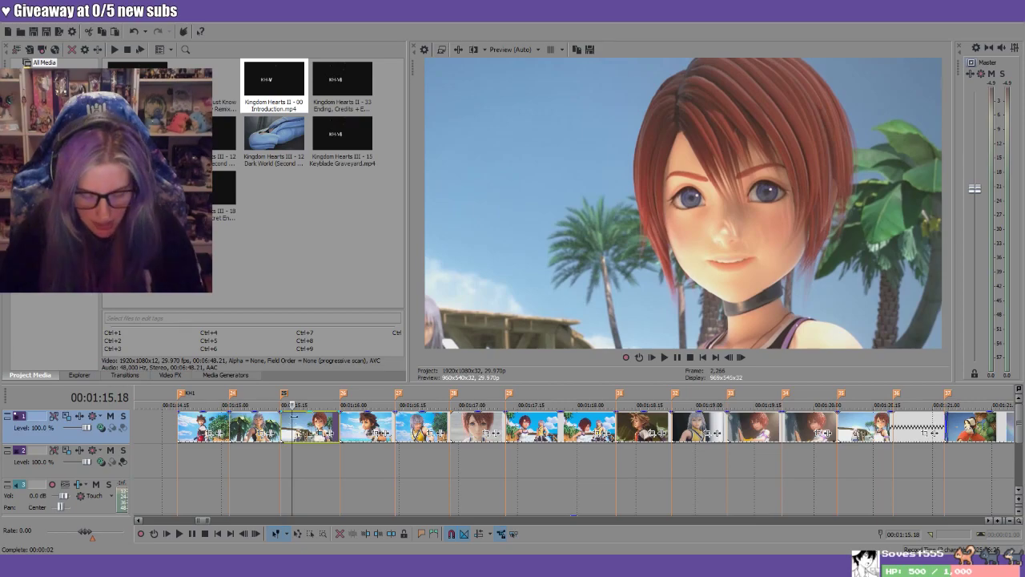
left_click_drag(293, 427, 304, 462)
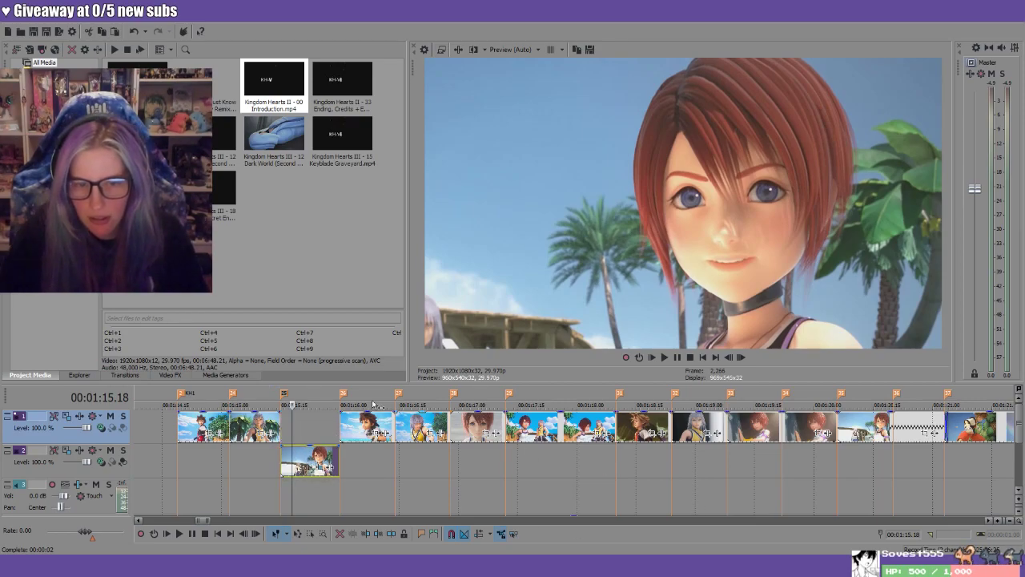
Play back the clips following the emptied slot and check the Kairi close-up at 1:17.04
left_click(341, 392)
key("space")
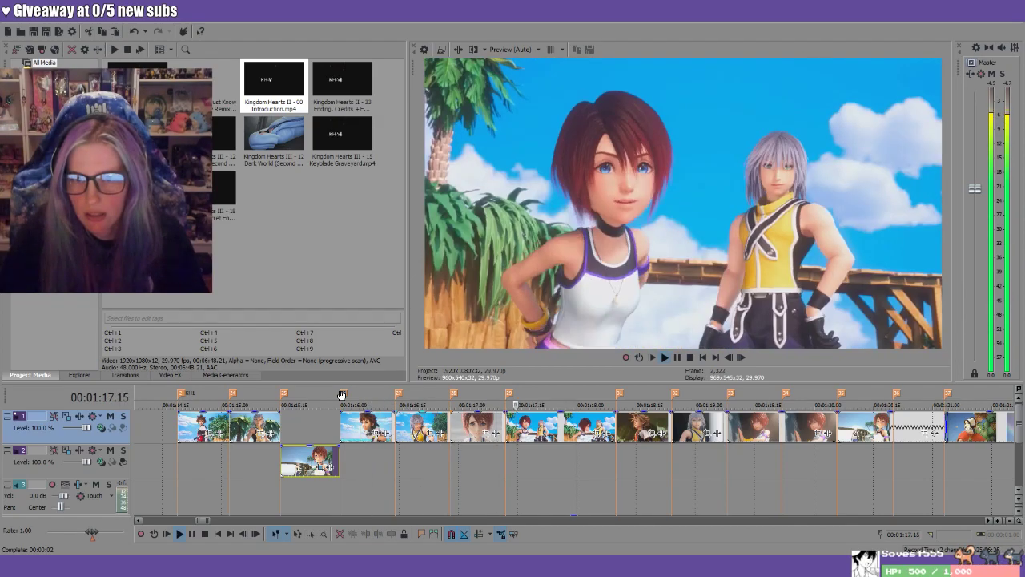
key("space")
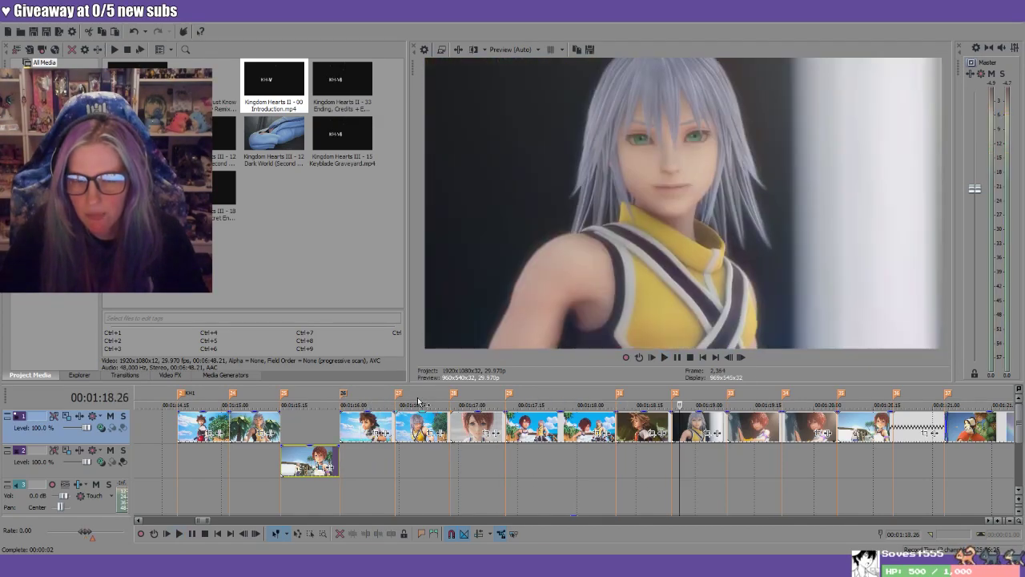
left_click(477, 394)
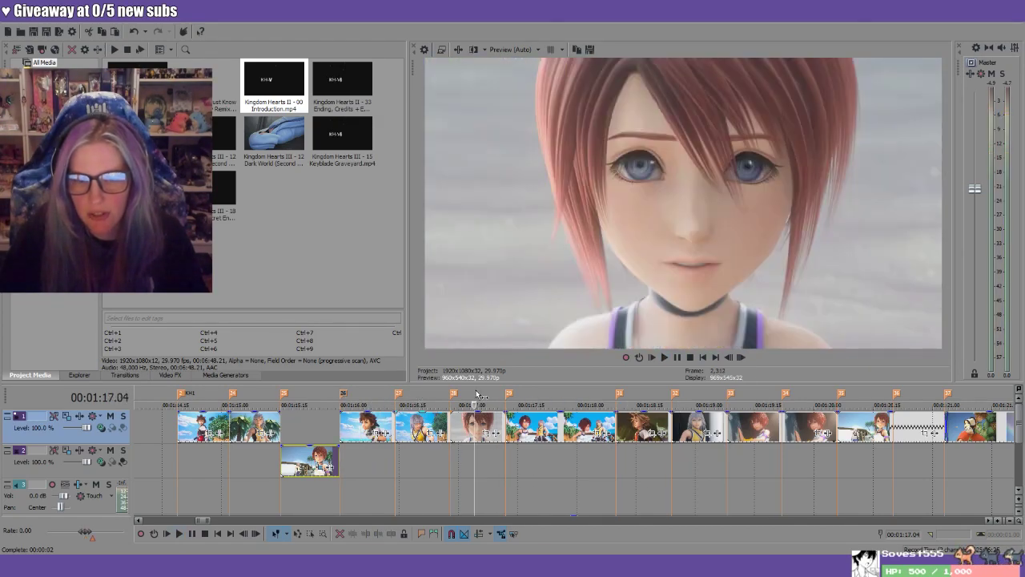
Move the Kairi and Riku beach clip near 1:20.14 to the second video track, and trim the Kairi cave clip's end to the 1:19.22 marker
left_click(549, 396)
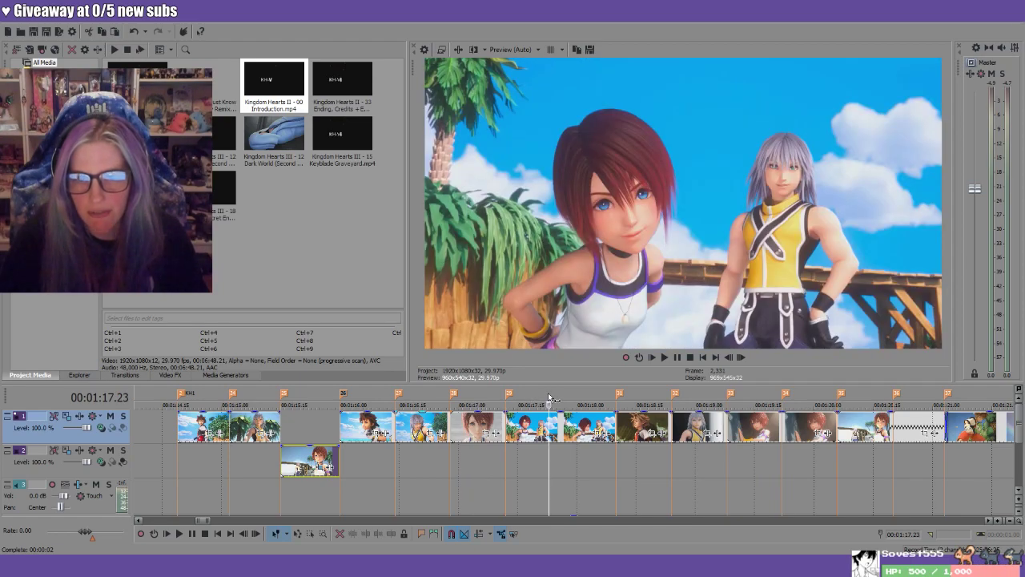
left_click(471, 437)
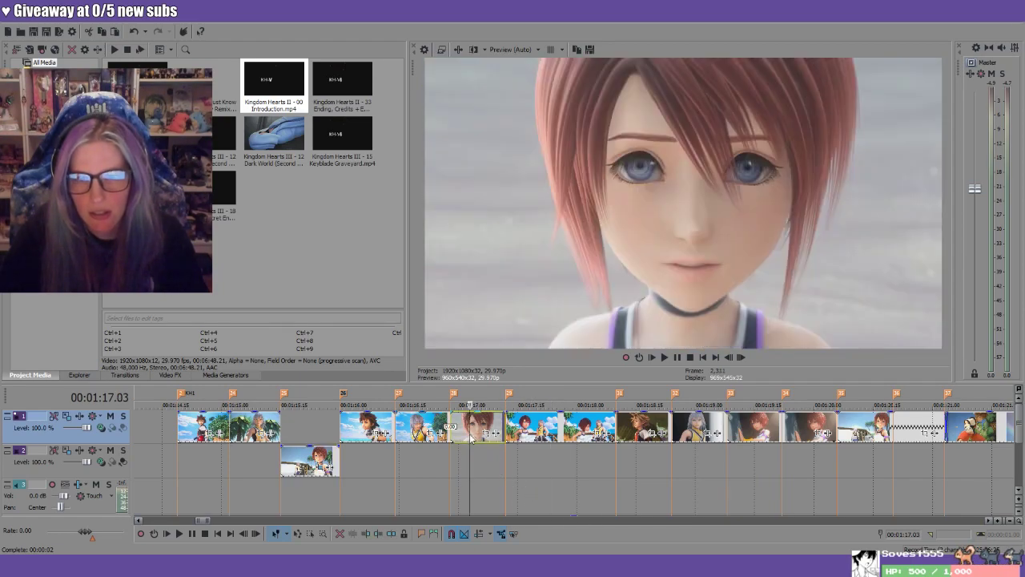
left_click(751, 396)
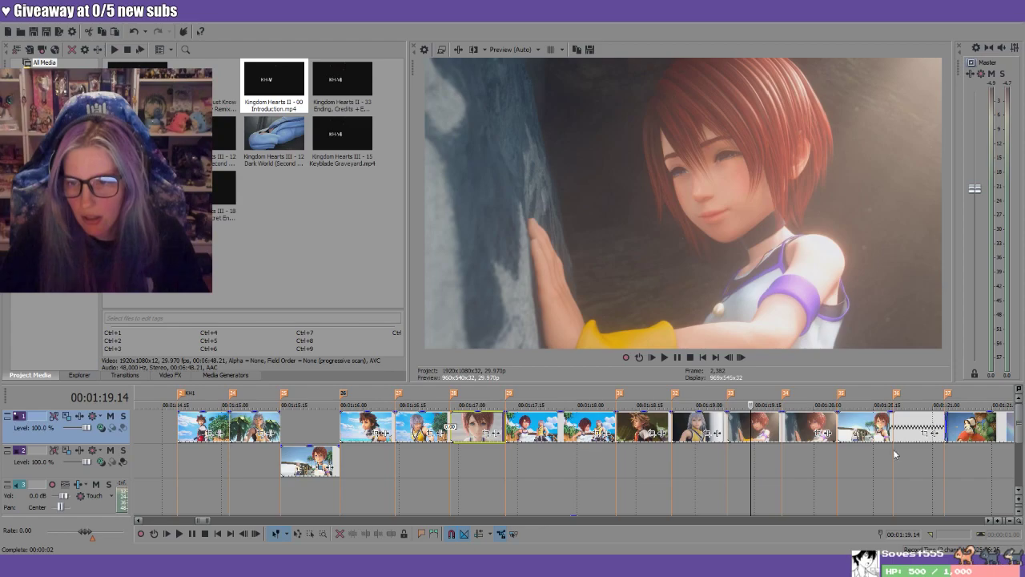
scroll(991, 526, "right", 4)
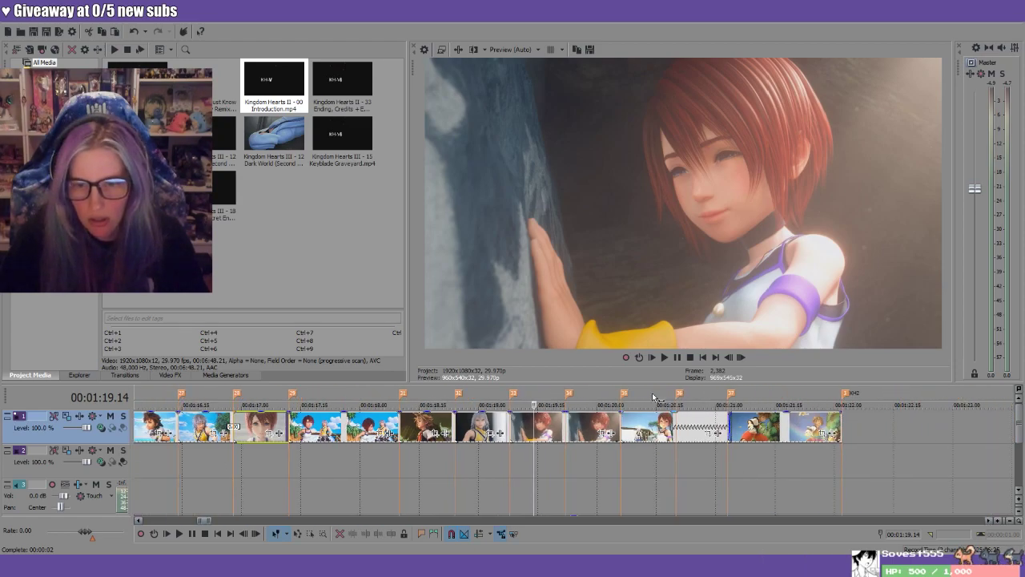
left_click(658, 397)
left_click(692, 397)
left_click_drag(658, 434, 659, 466)
left_click_drag(619, 419, 565, 422)
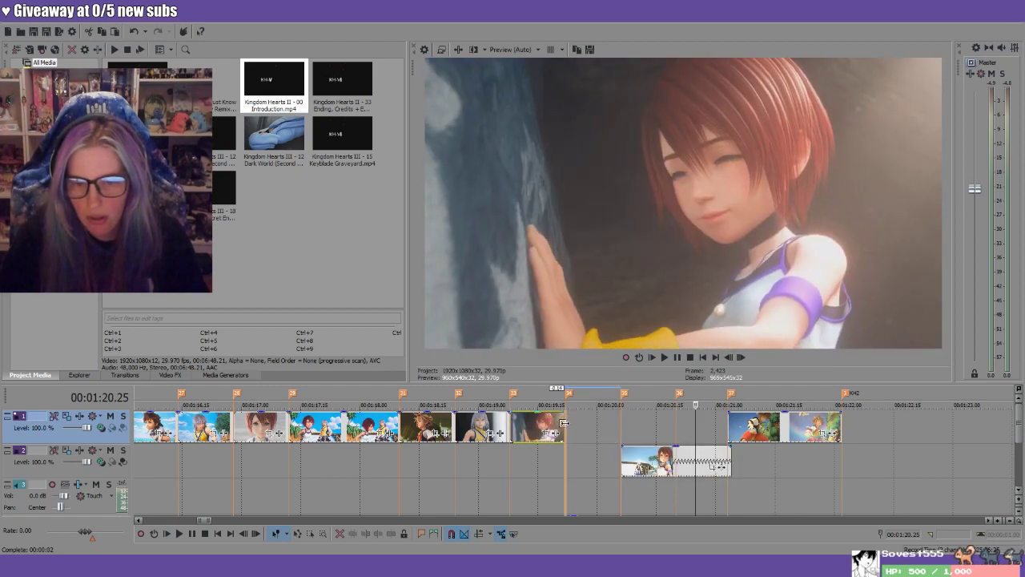
Play back the trimmed cave clip and slip its footage within the same slot so that Kairi's eyes are open
left_click(504, 398)
key("space")
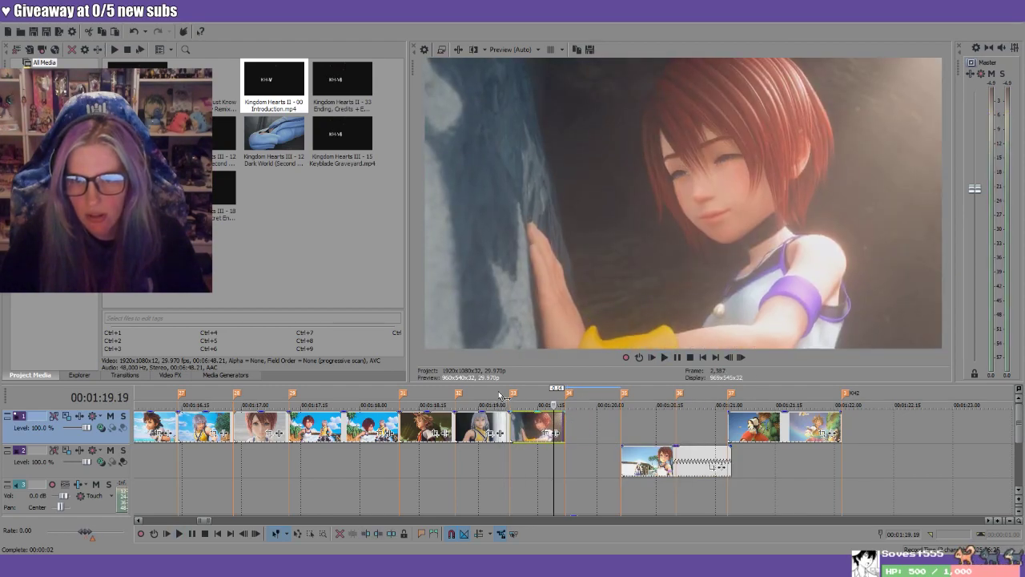
left_click(529, 430)
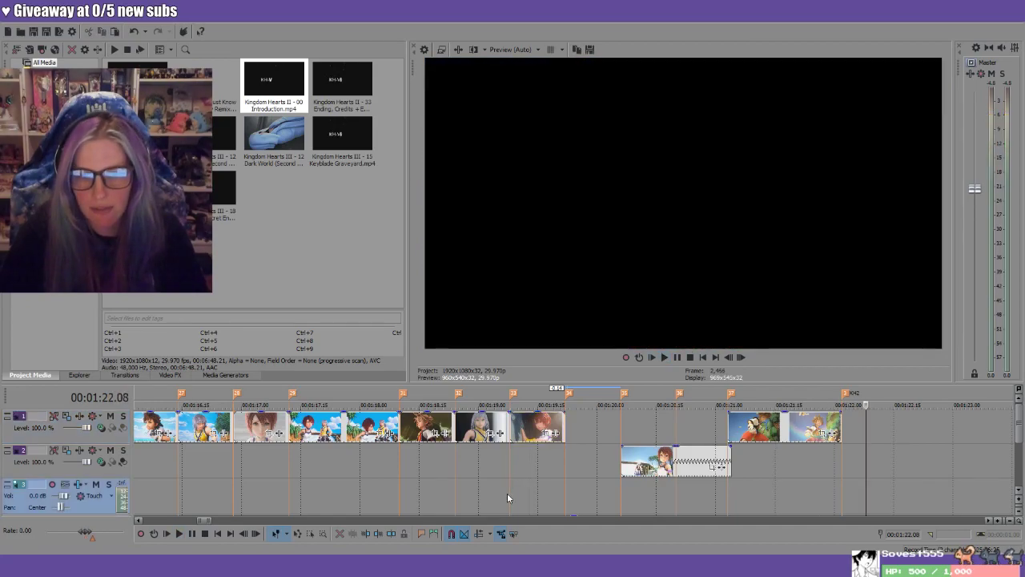
left_click(539, 430)
left_click_drag(529, 425, 578, 442)
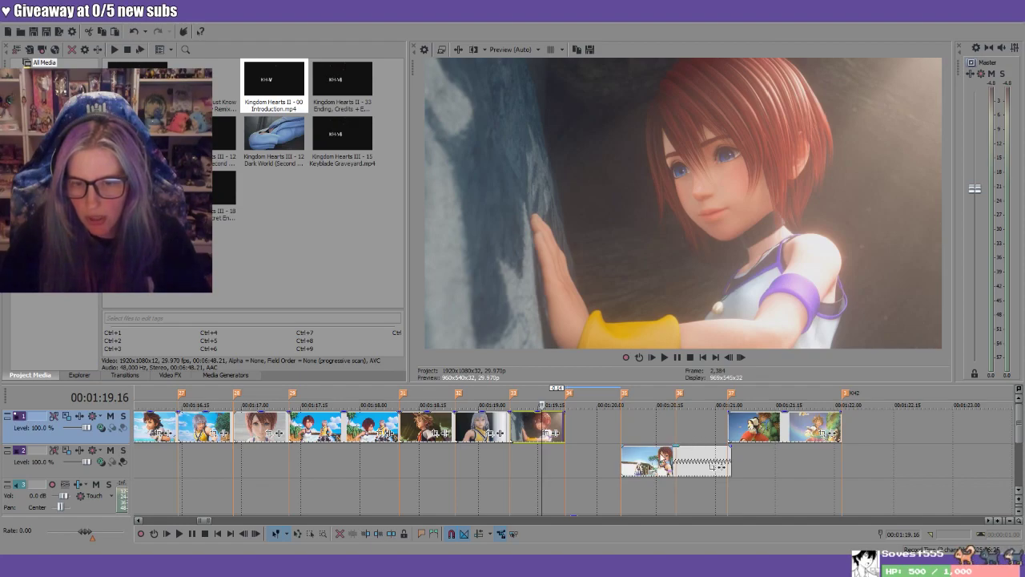
Check the Kairi and Riku beach clip around 1:20.14 on the second video track and delete it
left_click(654, 400)
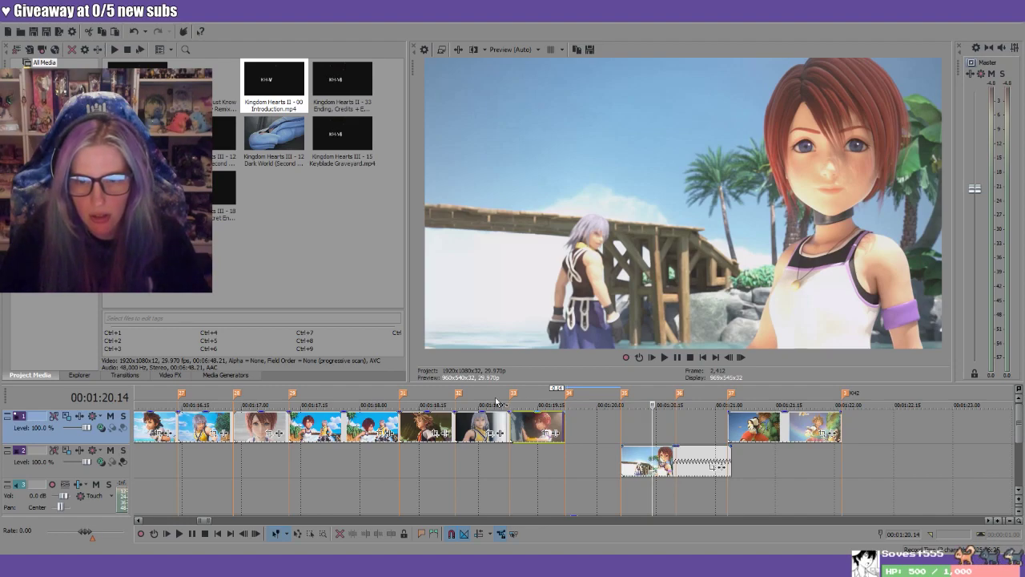
key("space")
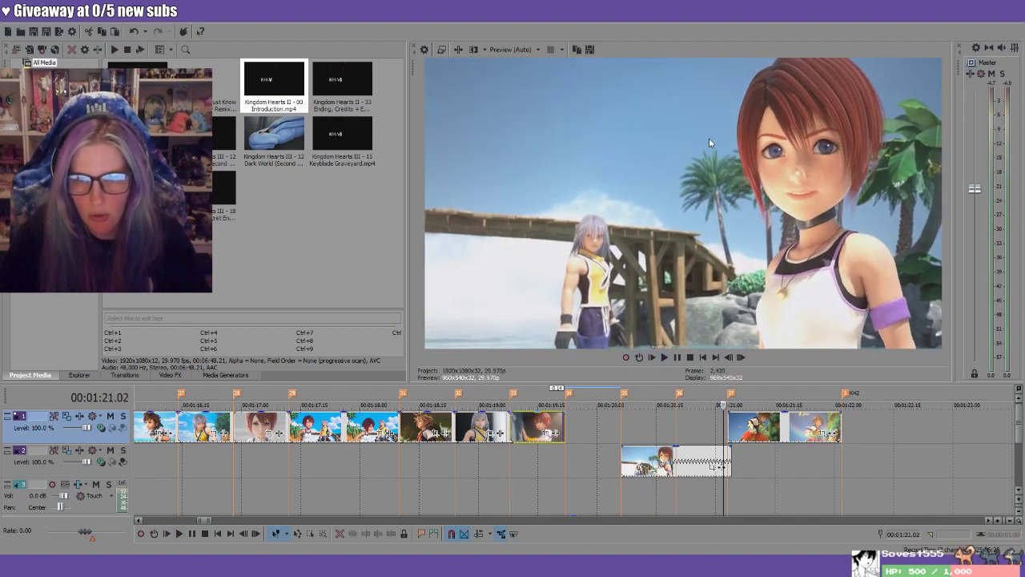
left_click(695, 455)
key("Delete")
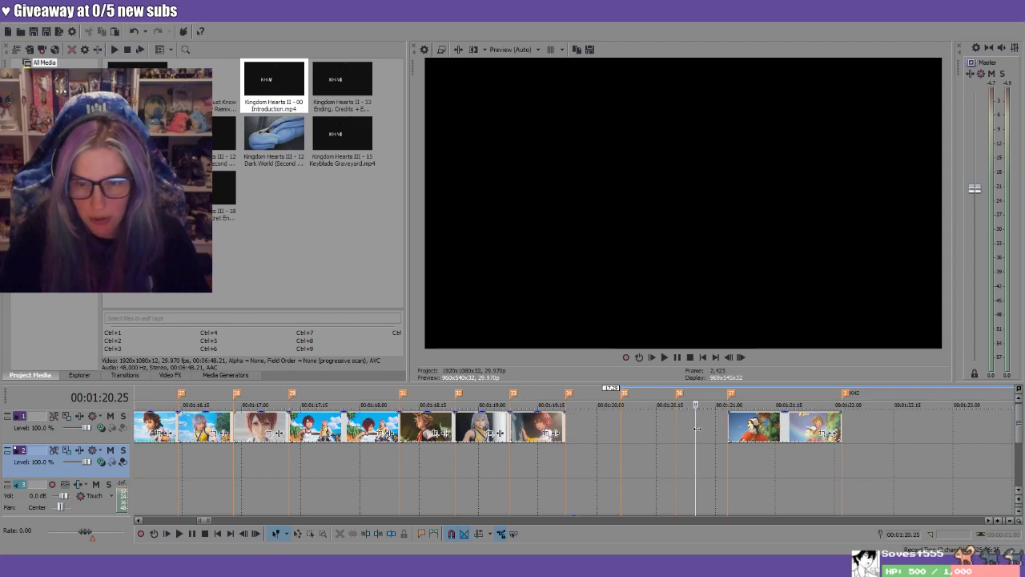
Find the side view of Kairi on the beach in the introduction footage and split the footage at its start, about 12:07.02
scroll(609, 476, "down", 15)
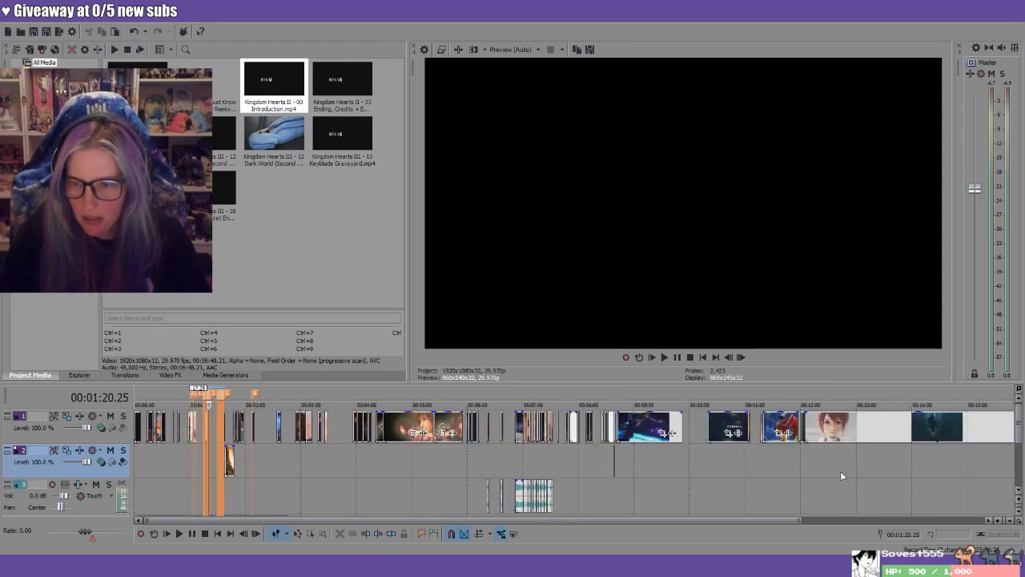
left_click(657, 397)
scroll(790, 459, "up", 12)
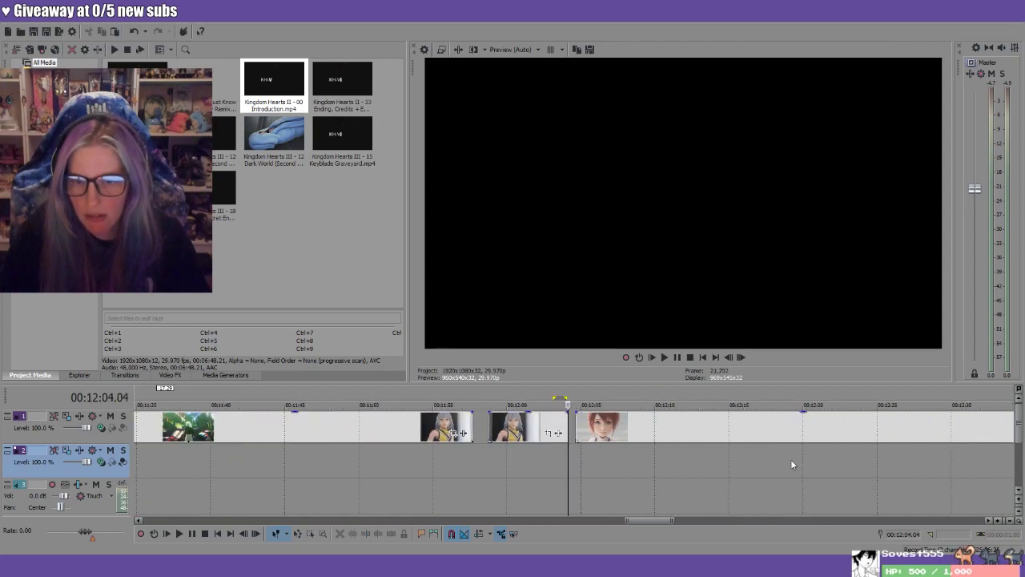
left_click_drag(591, 398, 683, 406)
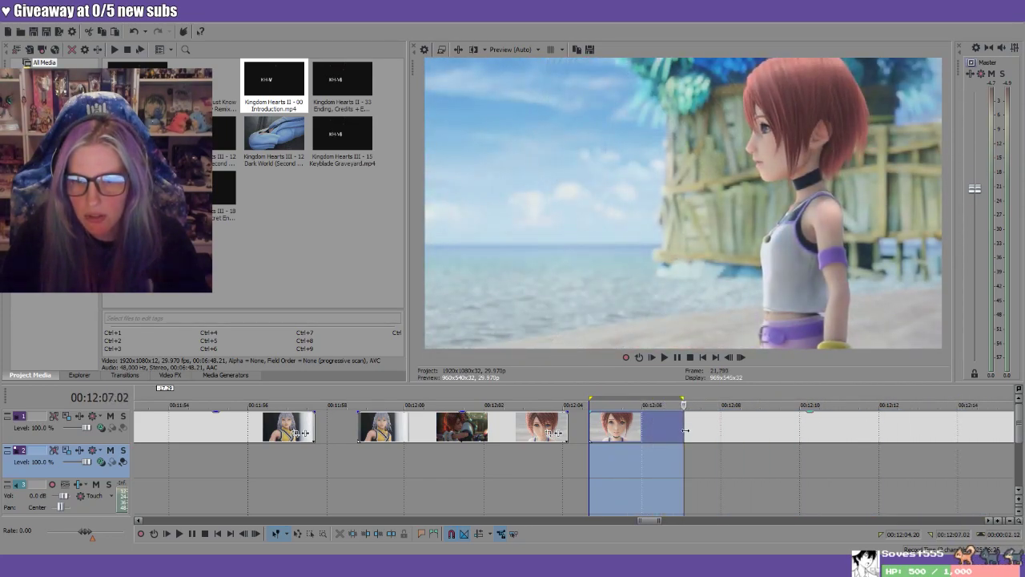
left_click(685, 430)
left_click(391, 535)
Split the footage again at 12:08.07 and cut out the piece showing Kairi in profile
left_click_drag(690, 399, 775, 400)
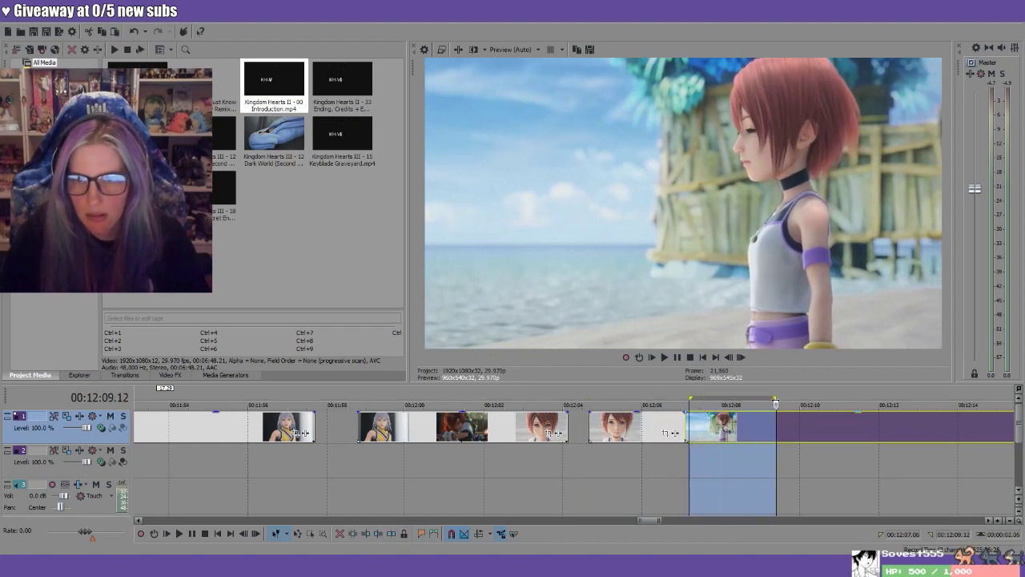
left_click(700, 391)
left_click(713, 430)
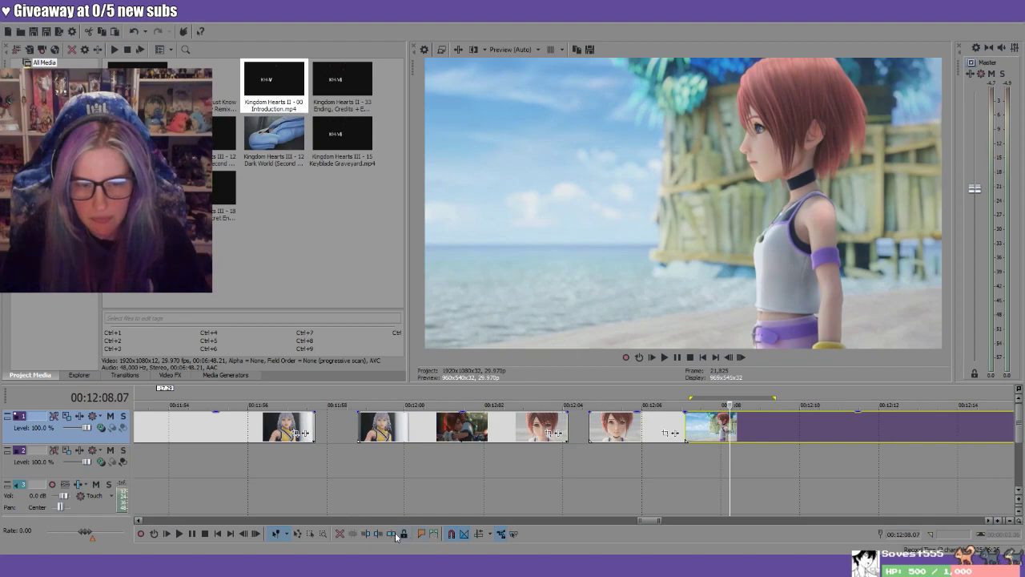
left_click_drag(687, 428, 730, 429)
left_click(714, 450)
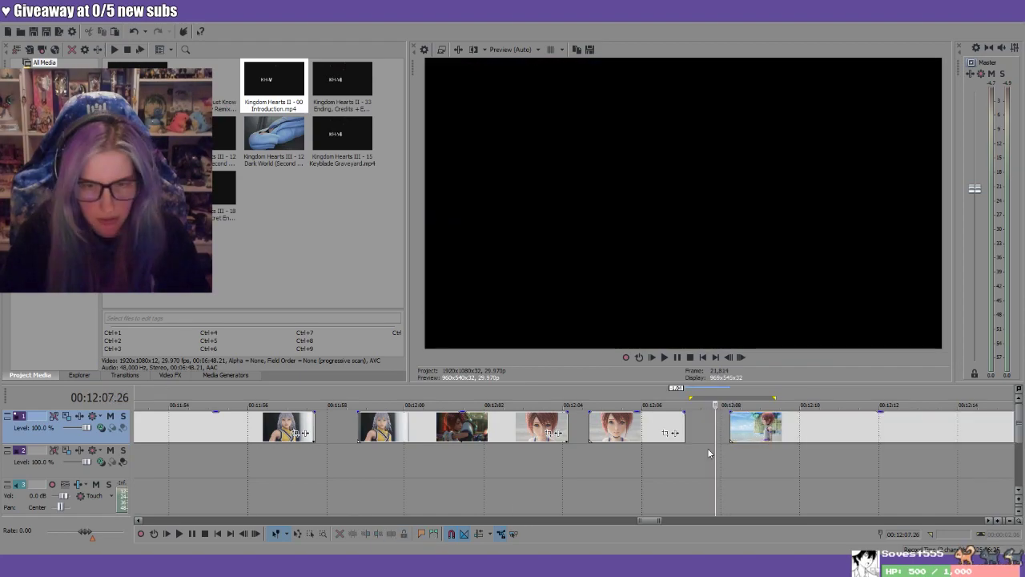
Paste the Kairi profile clip on the second video track and fit it into the beat slot directly before the Sora clip near 1:21
scroll(706, 450, "down", 5)
scroll(382, 455, "up", 2)
scroll(558, 466, "up", 6)
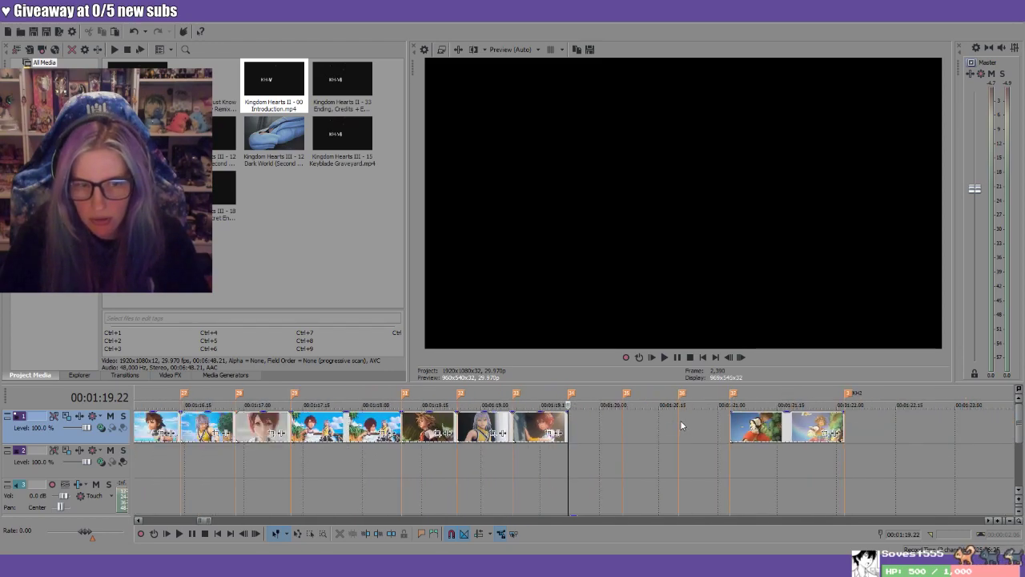
left_click(268, 469)
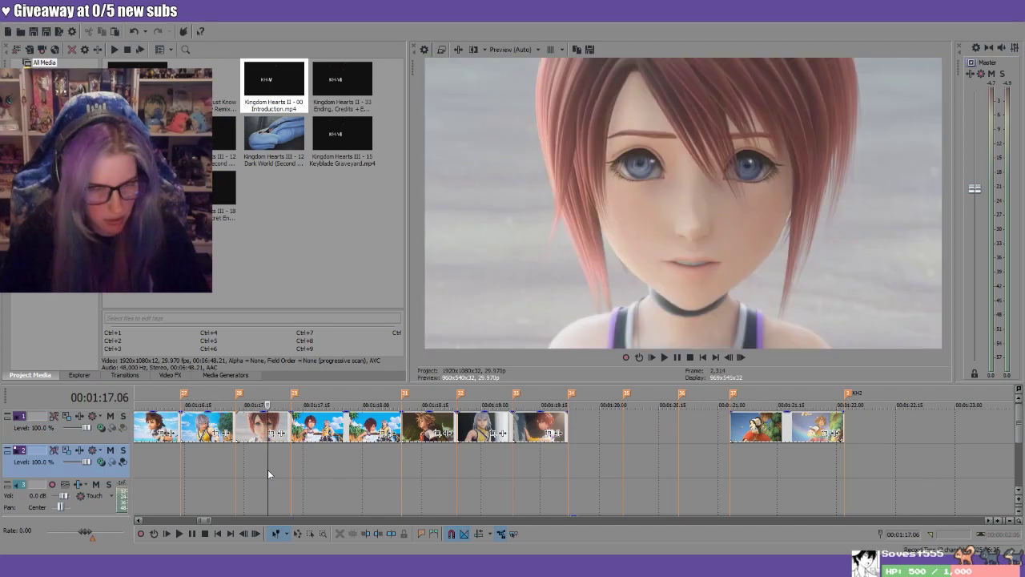
key("ctrl+v")
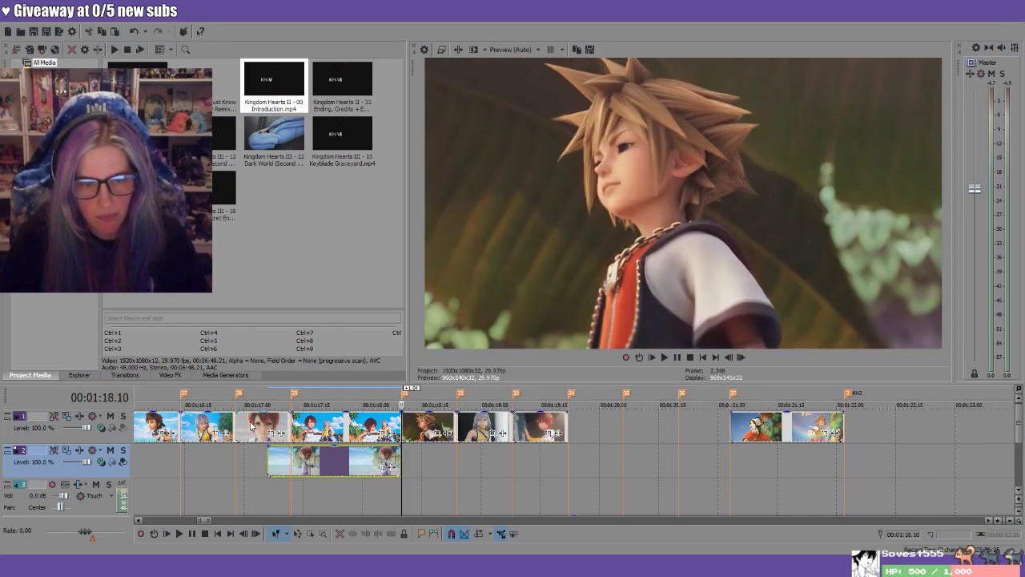
left_click_drag(331, 473, 741, 475)
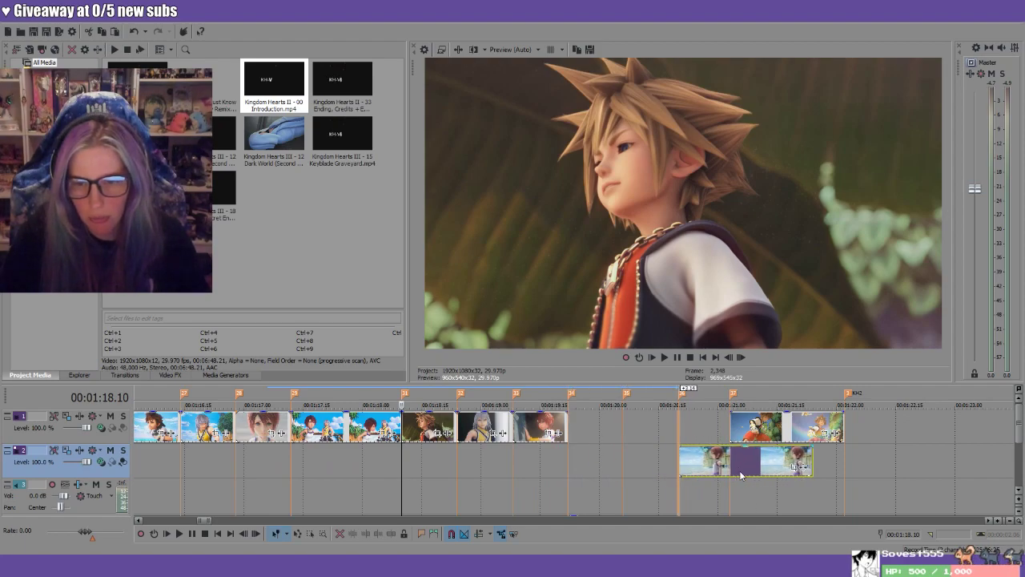
left_click(813, 463)
left_click_drag(812, 464, 729, 465)
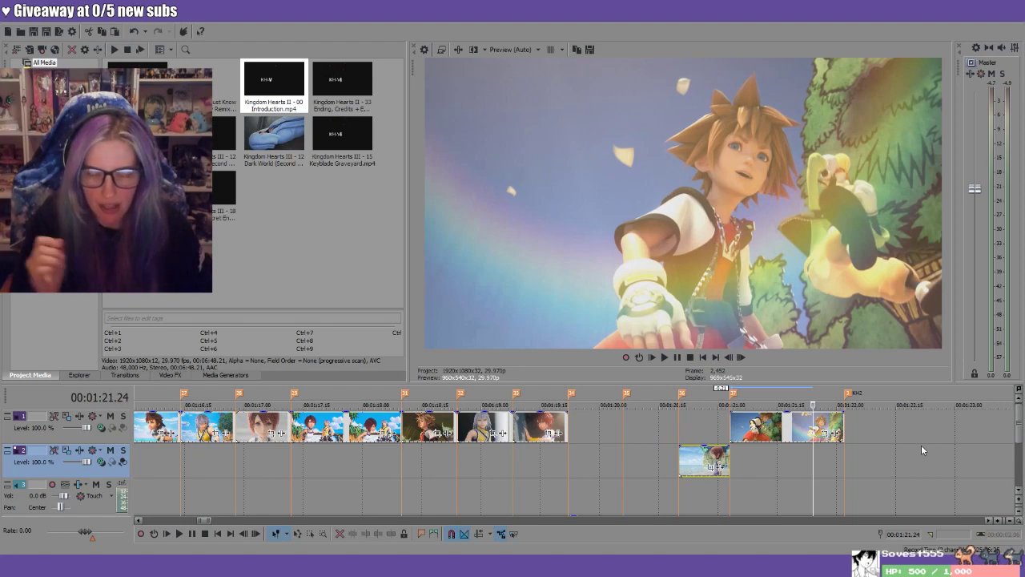
Play back the KH1 section from 1:14.16 to check how the beach profile clip fits and where gaps remain
left_click(161, 397)
key("space")
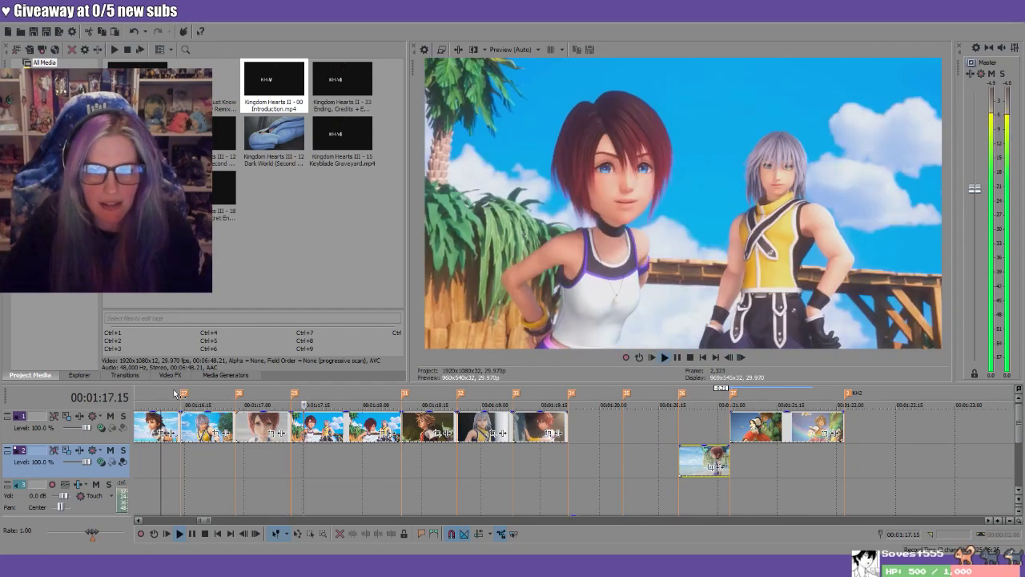
mouse_move(698, 461)
left_mouse_down()
mouse_move(959, 490)
mouse_move(708, 479)
left_mouse_up()
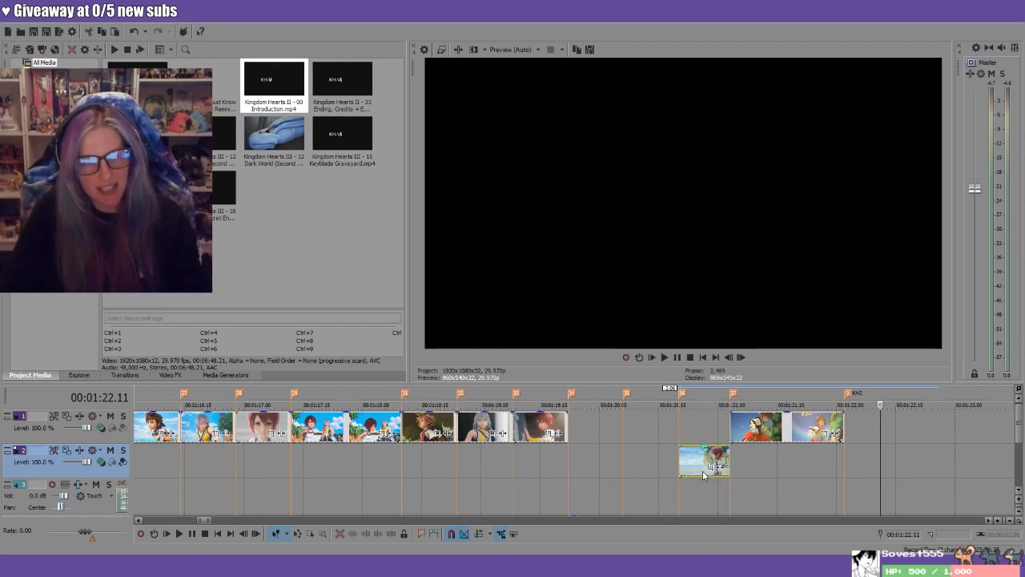
scroll(627, 479, "down", 2)
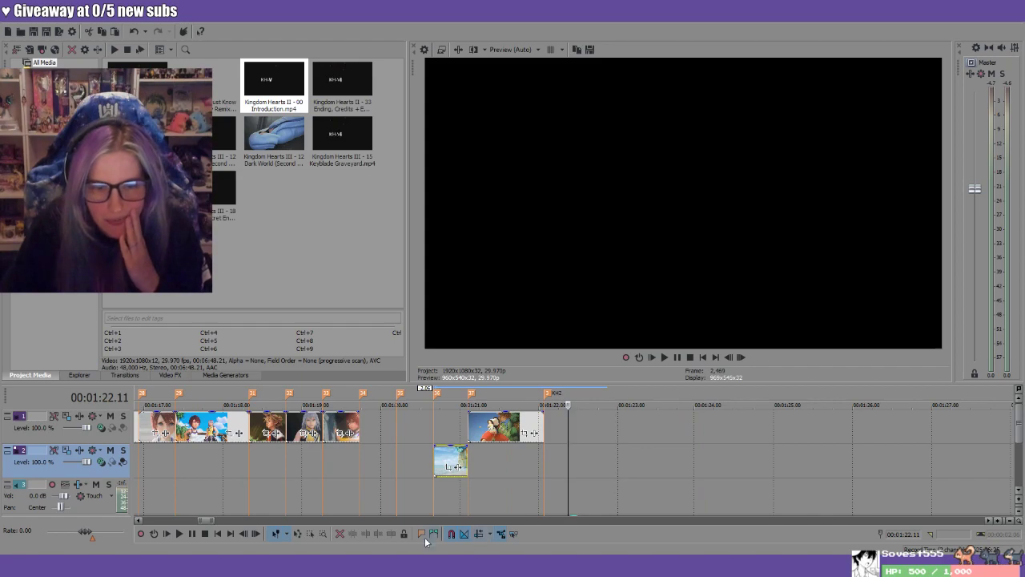
left_click(134, 518)
left_click(134, 517)
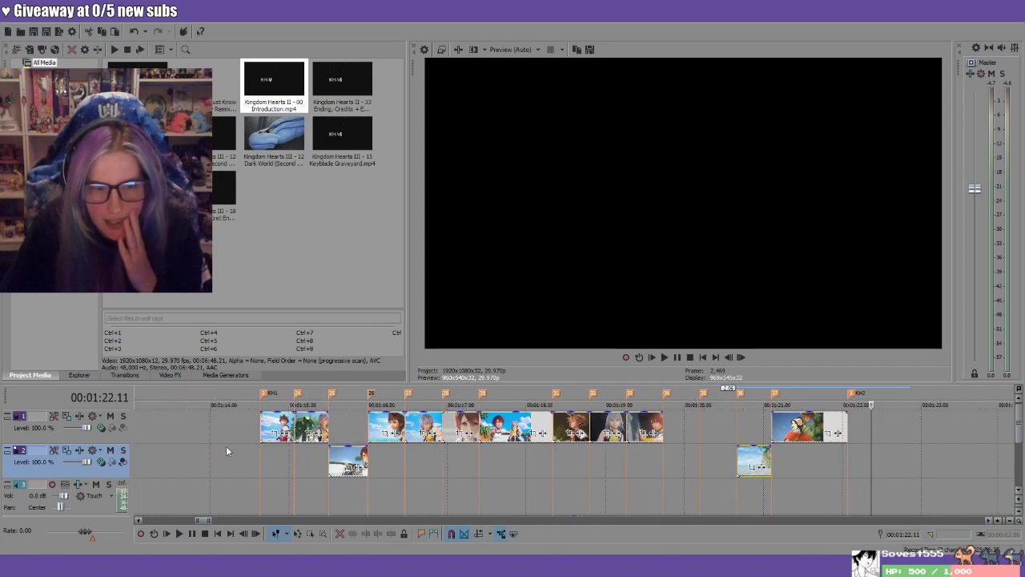
left_click(253, 396)
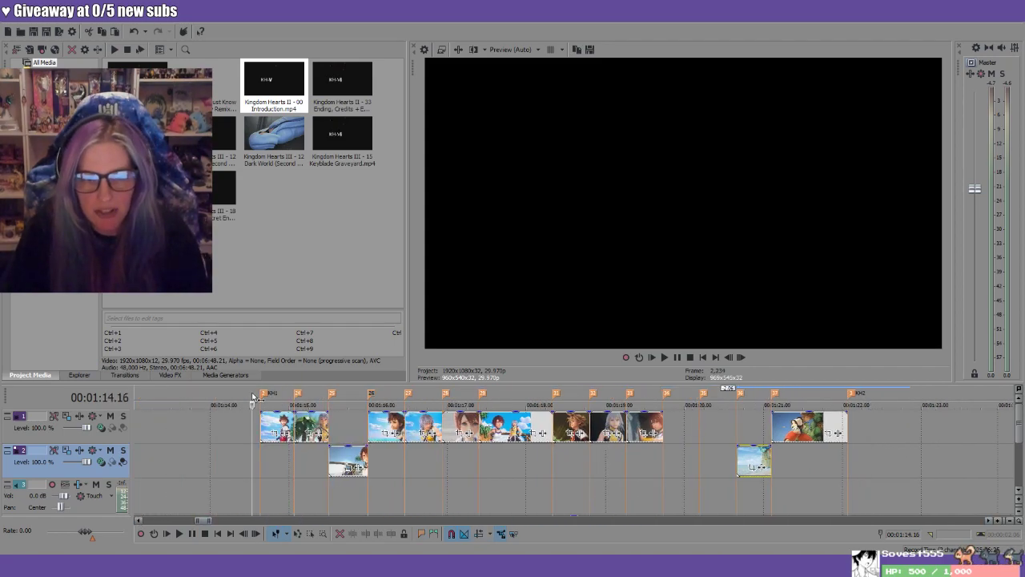
key("space")
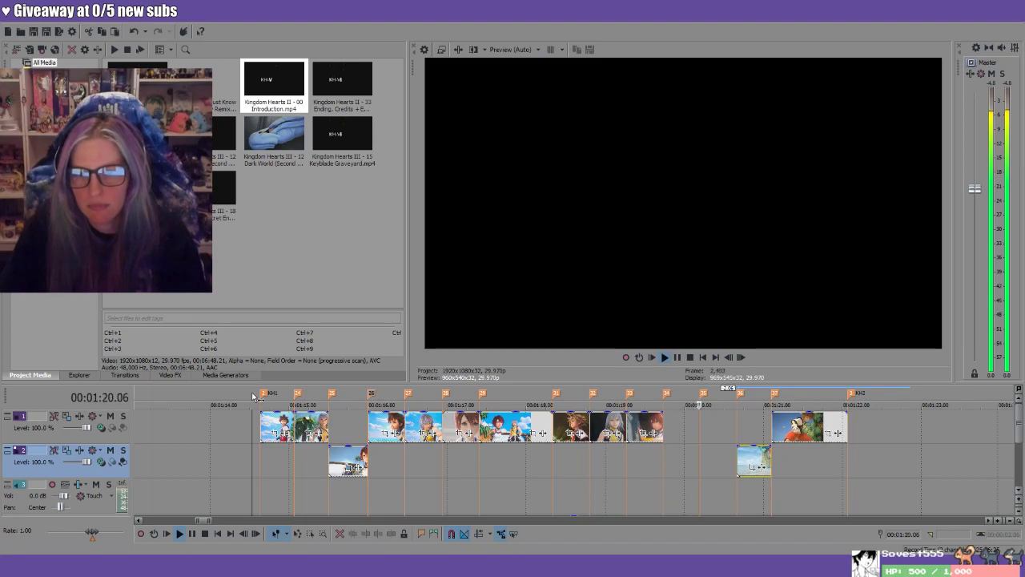
key("space")
Find the side view of the older, long-haired Kairi in the introduction footage and split the footage at its start, 12:40.06
scroll(605, 484, "down", 6)
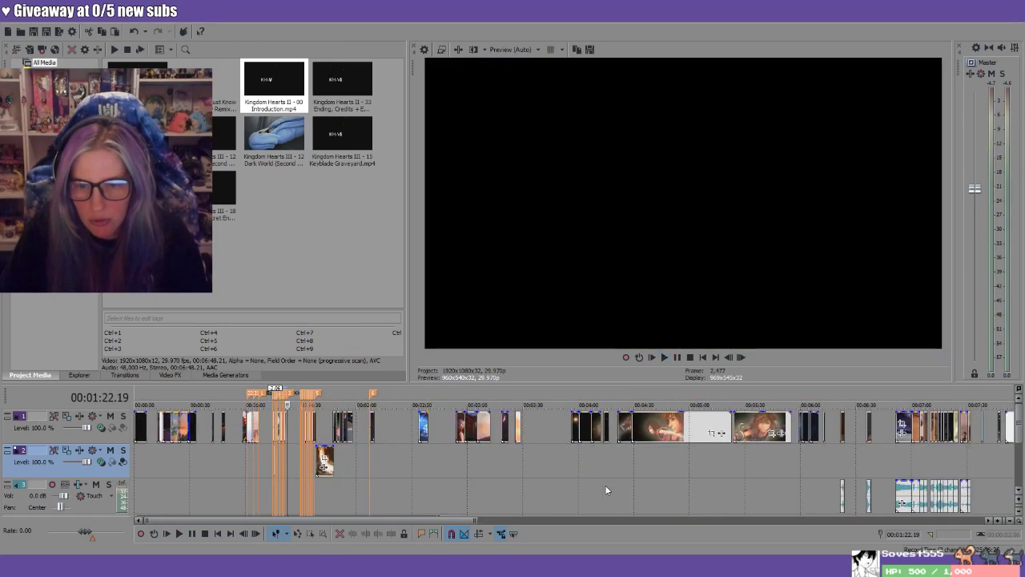
scroll(973, 434, "down", 3)
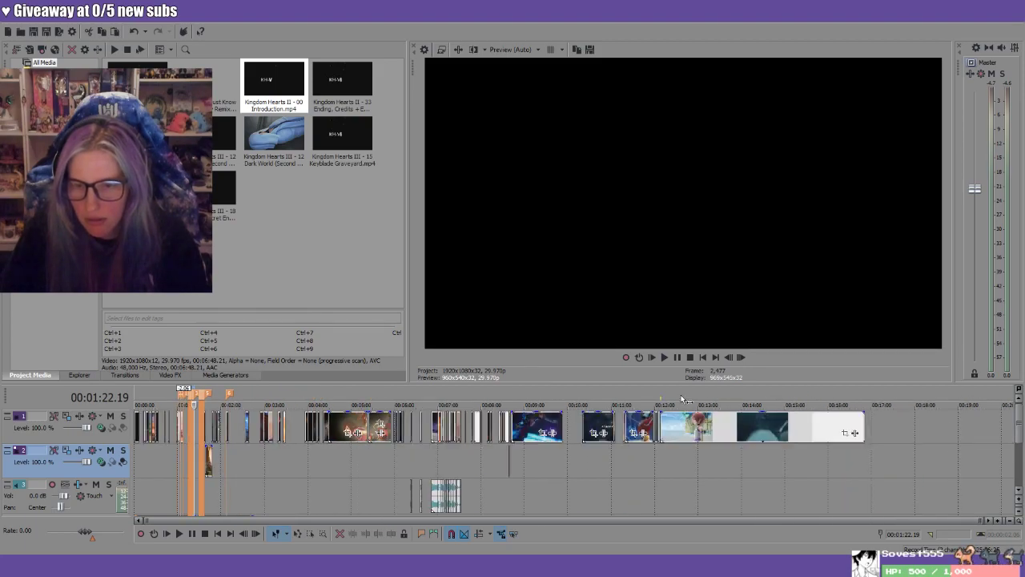
scroll(865, 484, "up", 5)
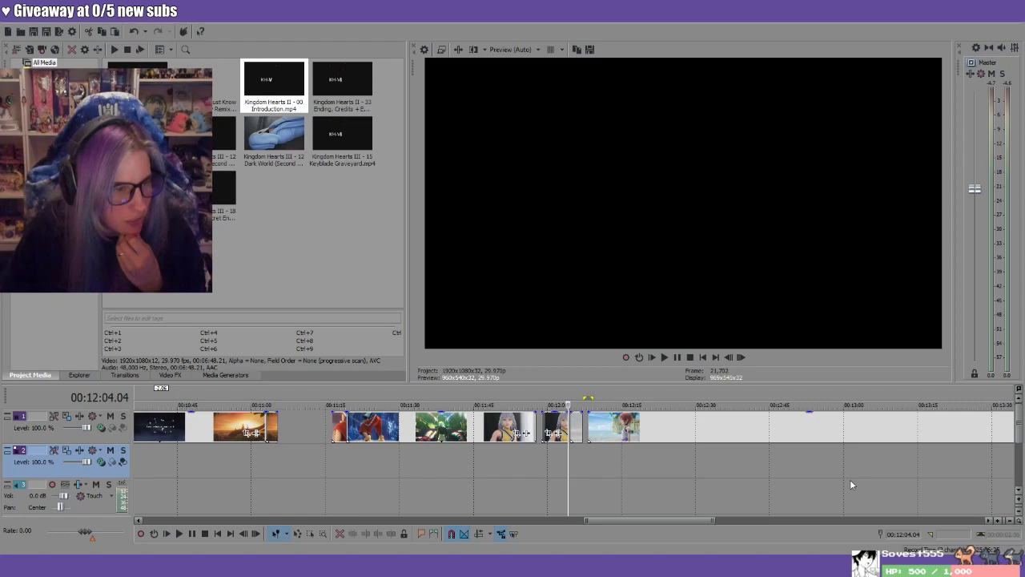
scroll(647, 426, "up", 2)
left_click_drag(599, 389, 847, 394)
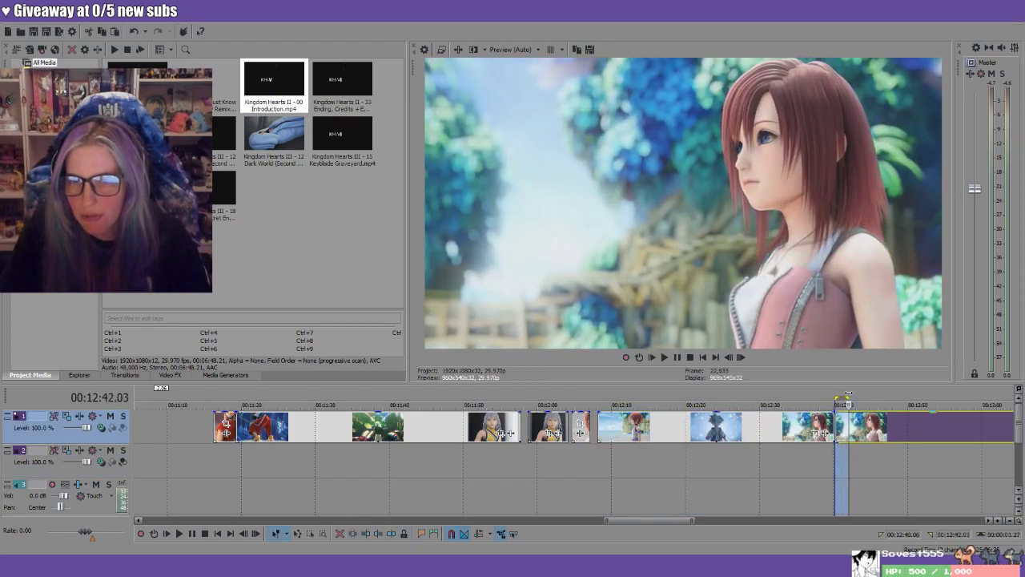
Preview the older Kairi shot, split the footage at its end around 12:43.03, and cut out that piece
key("space")
key("space")
key("space")
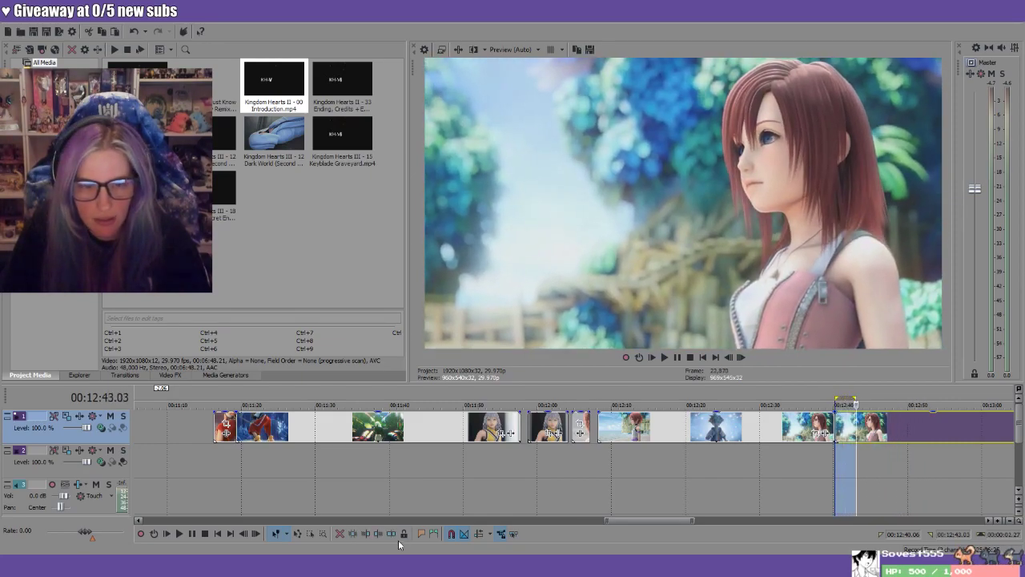
key("space")
left_click(851, 418)
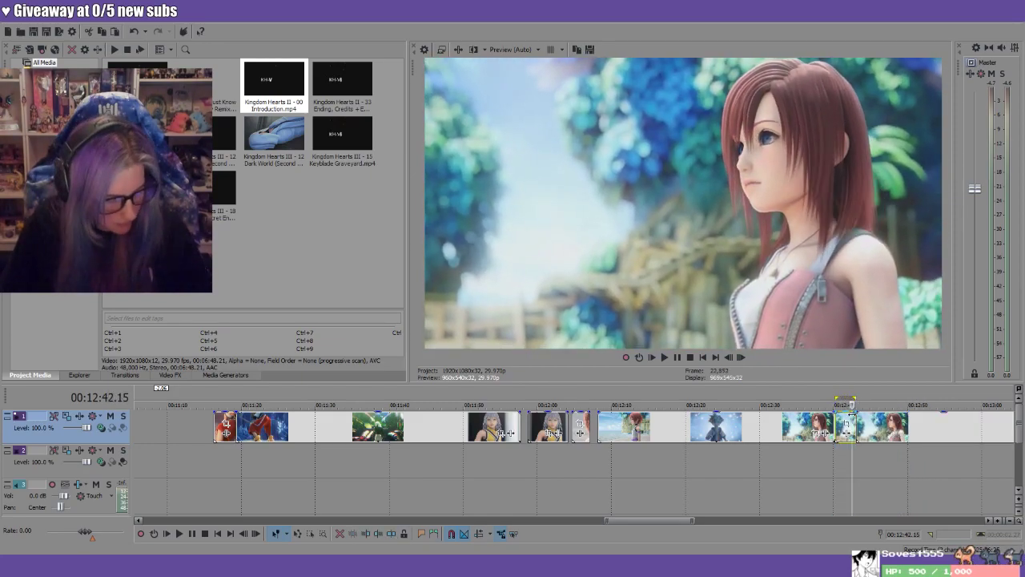
key("Delete")
scroll(794, 474, "down", 5)
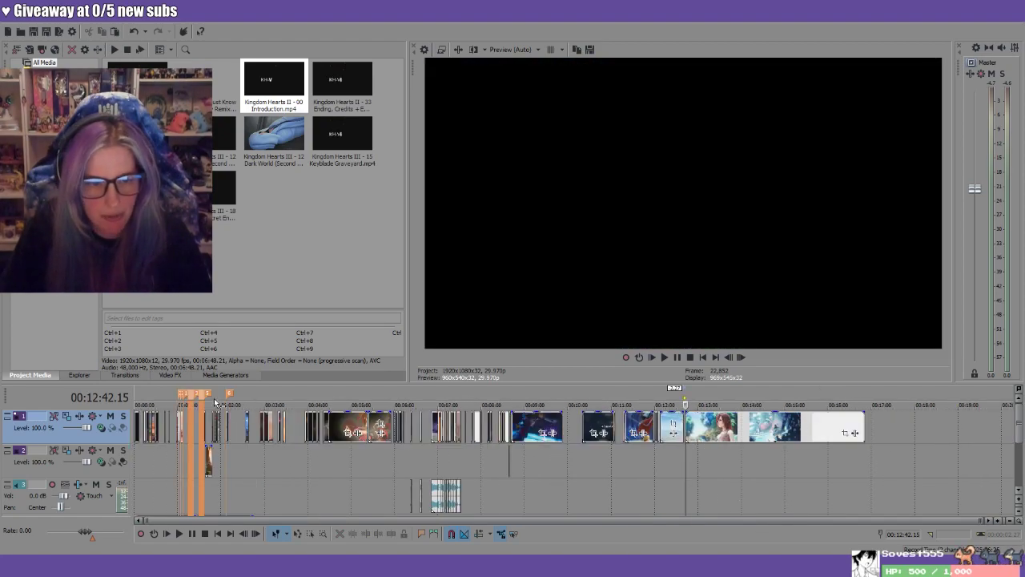
Paste the cut-out older Kairi clip on the second video track and position it in the gap after the KH2 marker, around 1:26
left_click(186, 455)
scroll(373, 456, "up", 6)
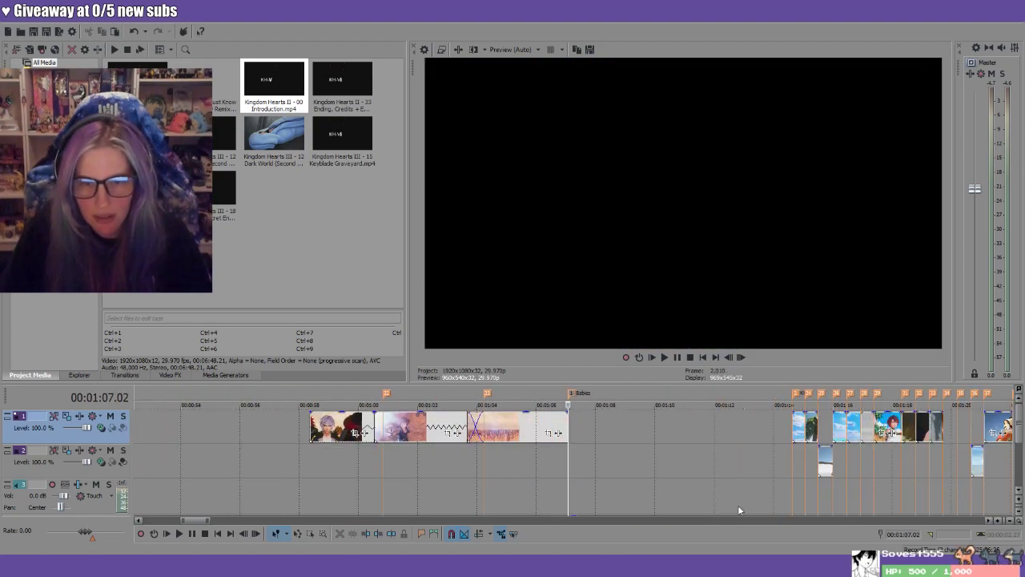
scroll(976, 520, "right", 5)
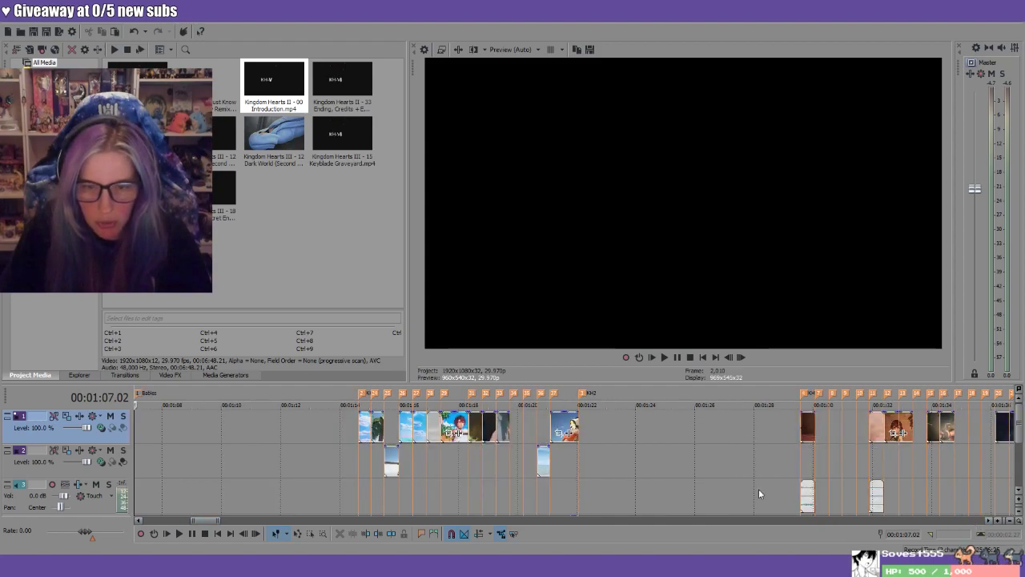
left_click(515, 495)
scroll(657, 495, "up", 3)
scroll(656, 490, "up", 2)
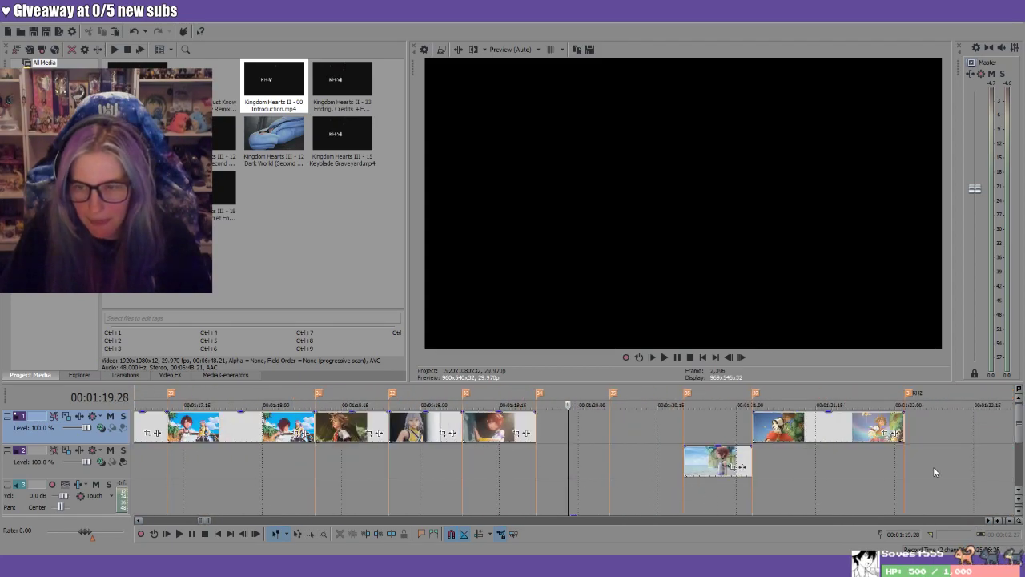
scroll(979, 522, "right", 8)
left_click(686, 455)
scroll(687, 455, "down", 3)
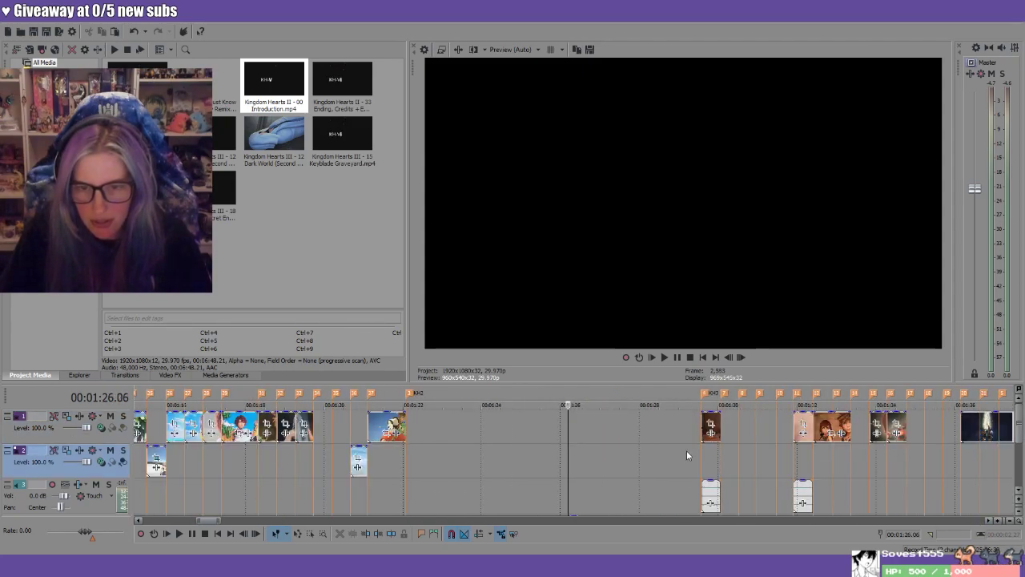
scroll(687, 455, "down", 1)
left_click(600, 460)
key("ctrl+v")
left_click_drag(663, 457, 599, 472)
left_click(570, 461)
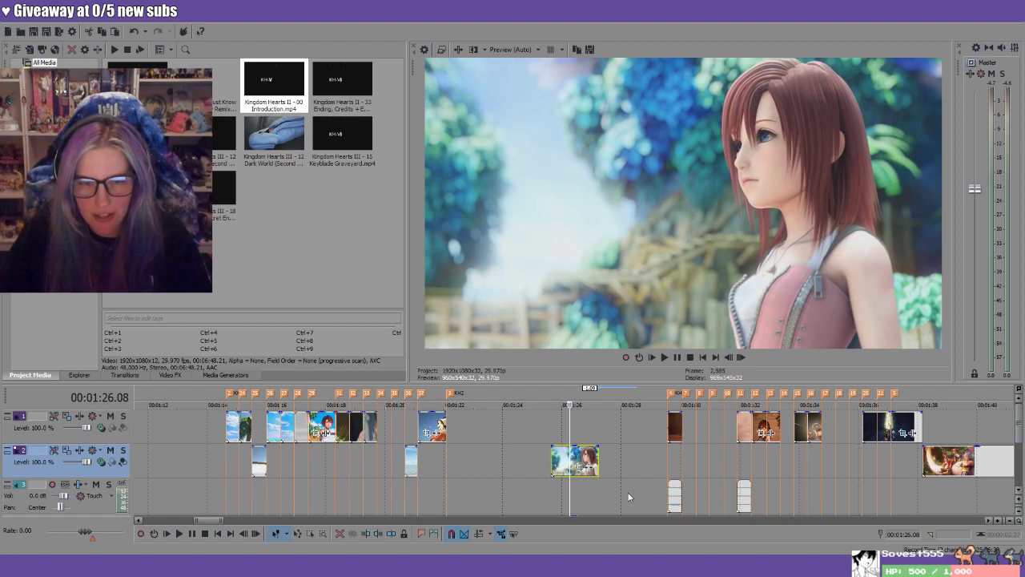
Return to the introduction footage at 12:43.03 and scan onward to the sunset beach scene around 14:15 for another usable shot
scroll(640, 476, "down", 5)
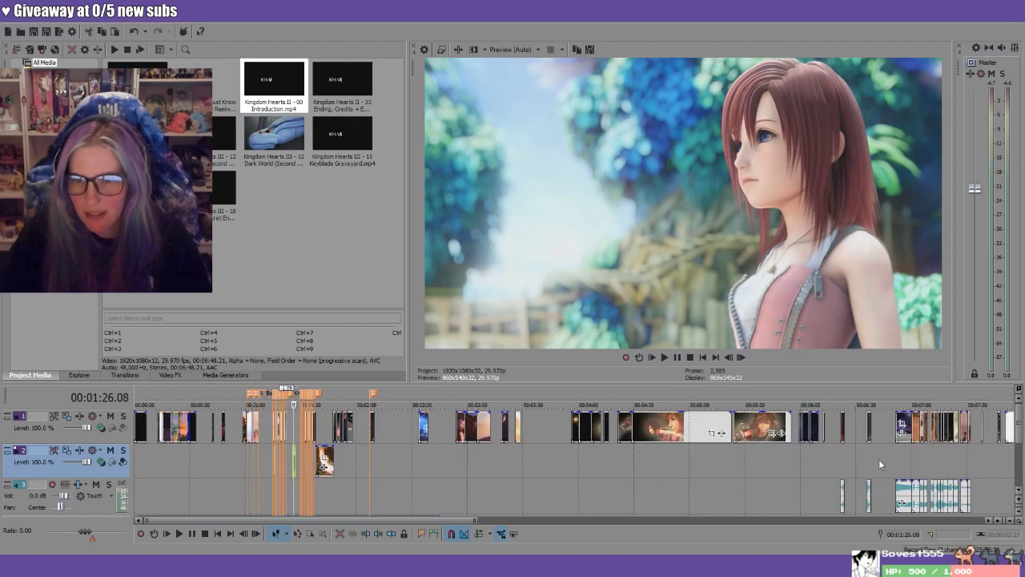
scroll(881, 457, "down", 3)
left_click(690, 398)
scroll(837, 455, "up", 5)
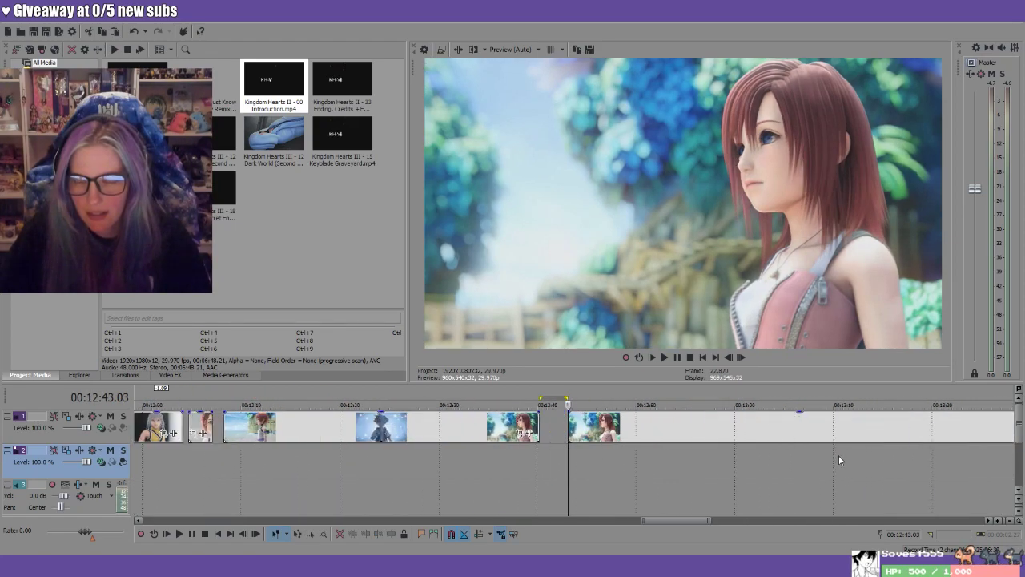
left_click_drag(575, 400, 1001, 402)
left_click(980, 520)
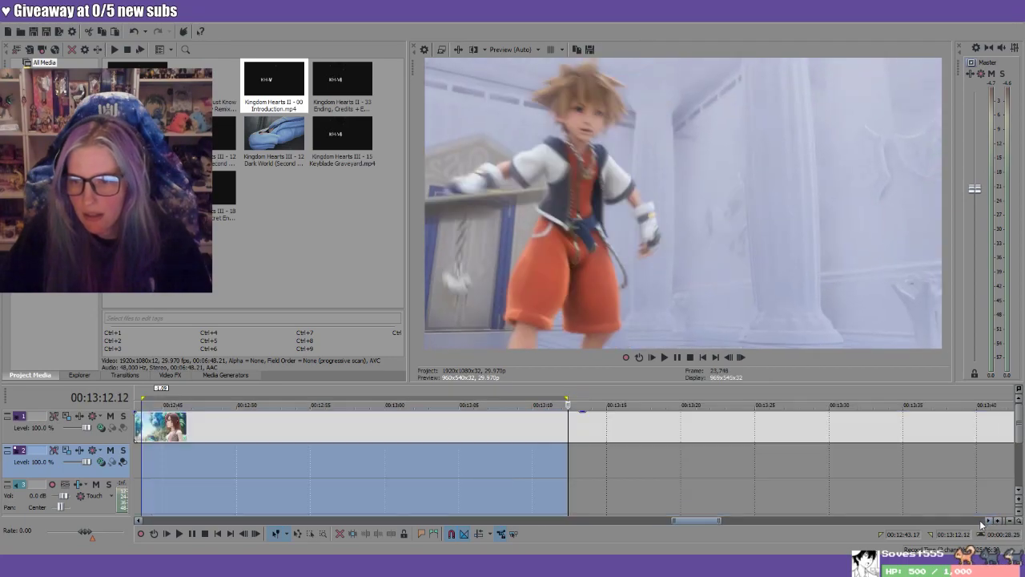
left_click_drag(575, 400, 957, 423)
left_click(978, 519)
left_click_drag(536, 399, 966, 405)
scroll(965, 405, "down", 3)
mouse_move(574, 405)
left_mouse_down()
mouse_move(608, 405)
mouse_move(591, 404)
left_mouse_up()
scroll(698, 463, "up", 5)
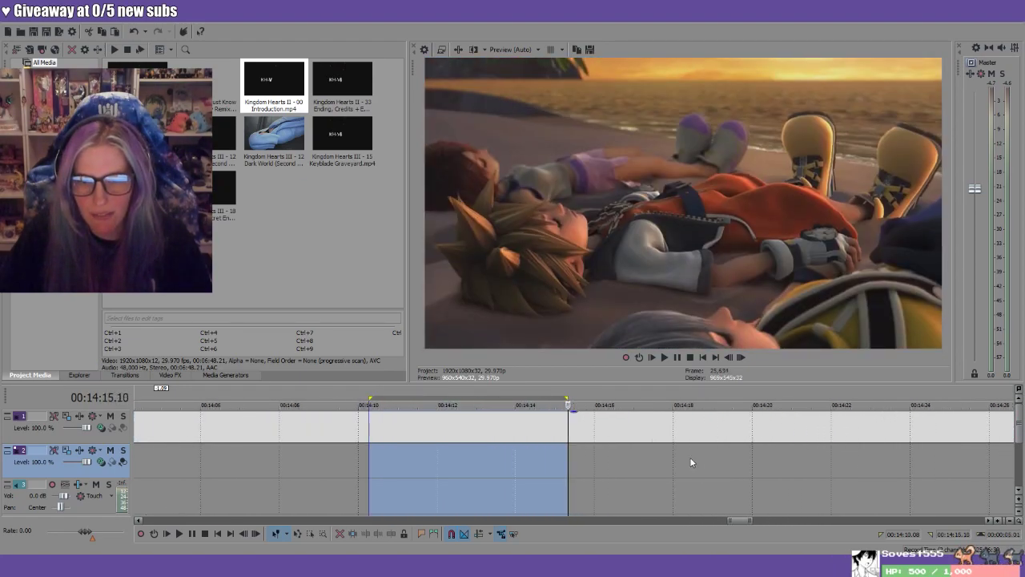
Preview the shot of the trio lying on the sunset beach and split the footage at 14:13.27
left_click(486, 387)
key("space")
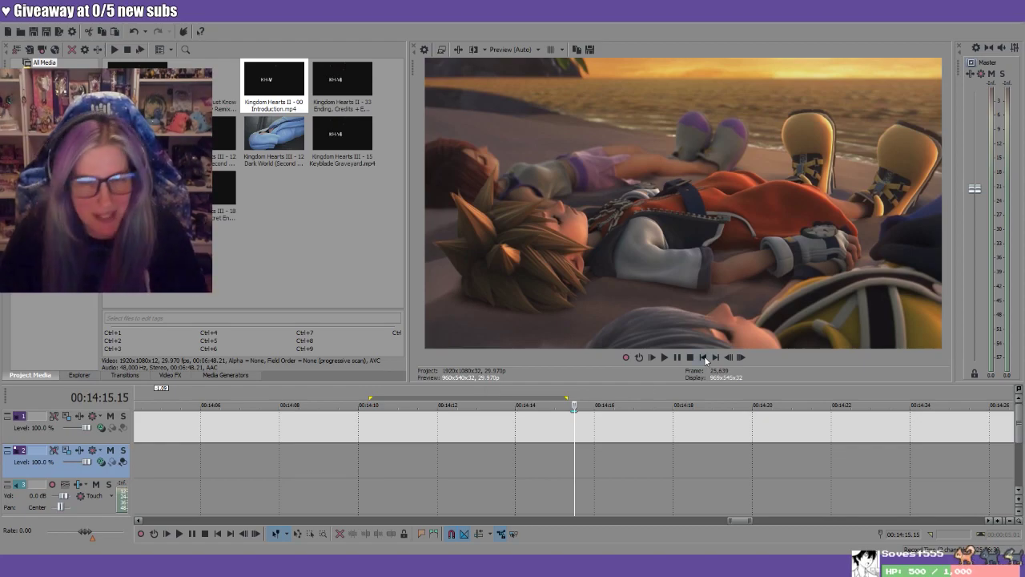
left_click_drag(574, 398, 511, 417)
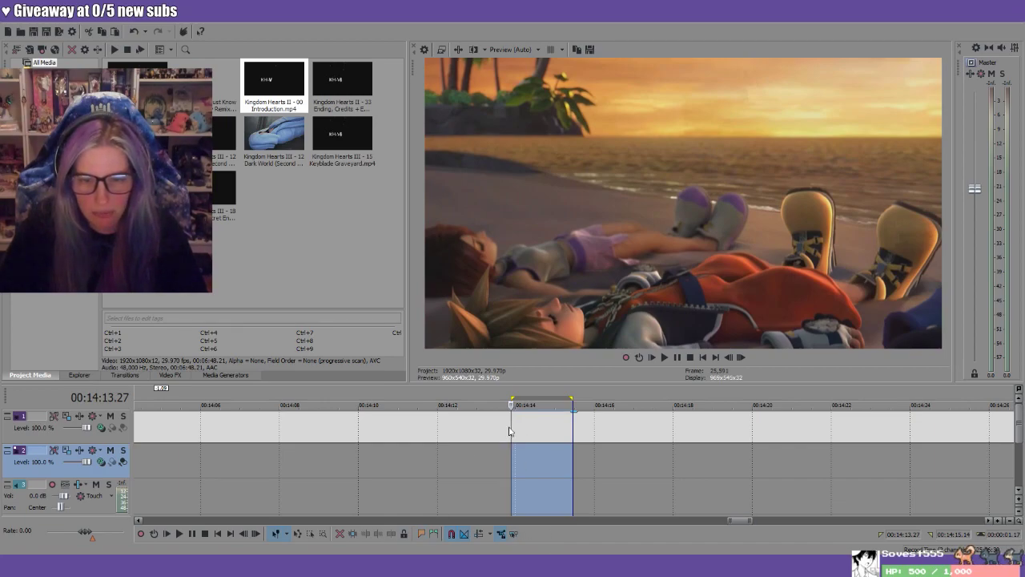
key("ctrl+a")
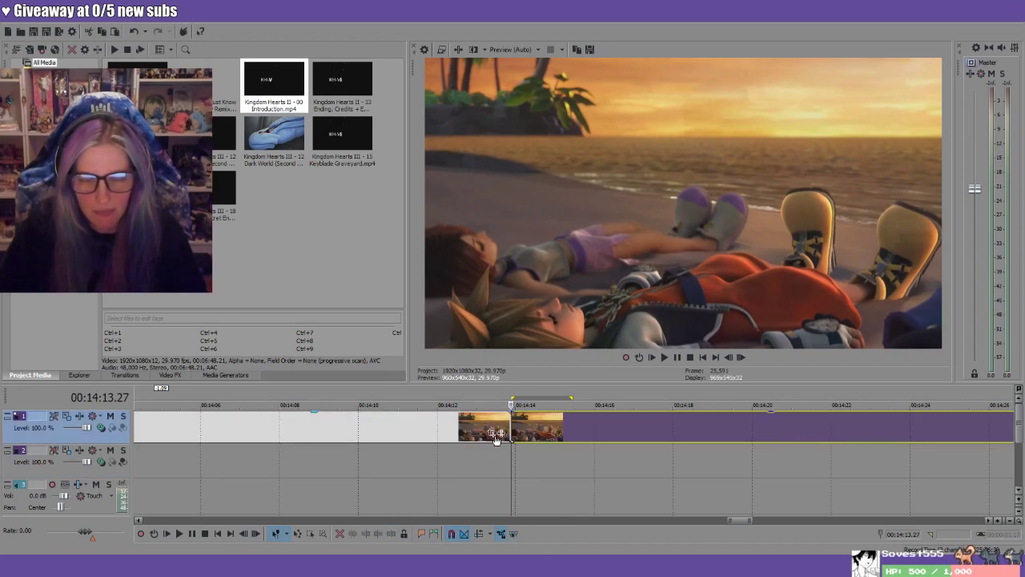
Play the sunset beach shot, split the footage at its end around 14:16.16, and cut out that piece
key("space")
key("i")
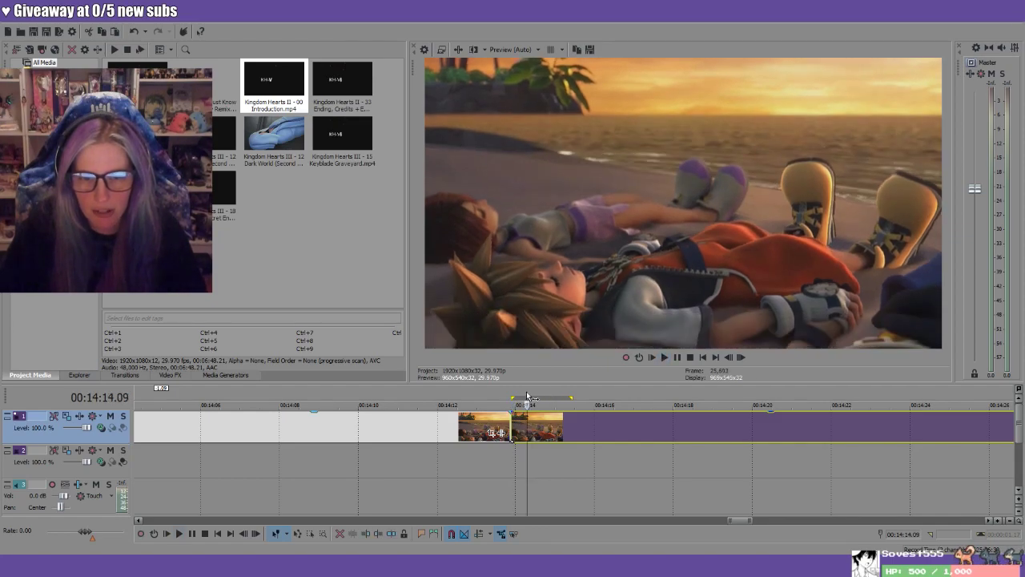
key("j")
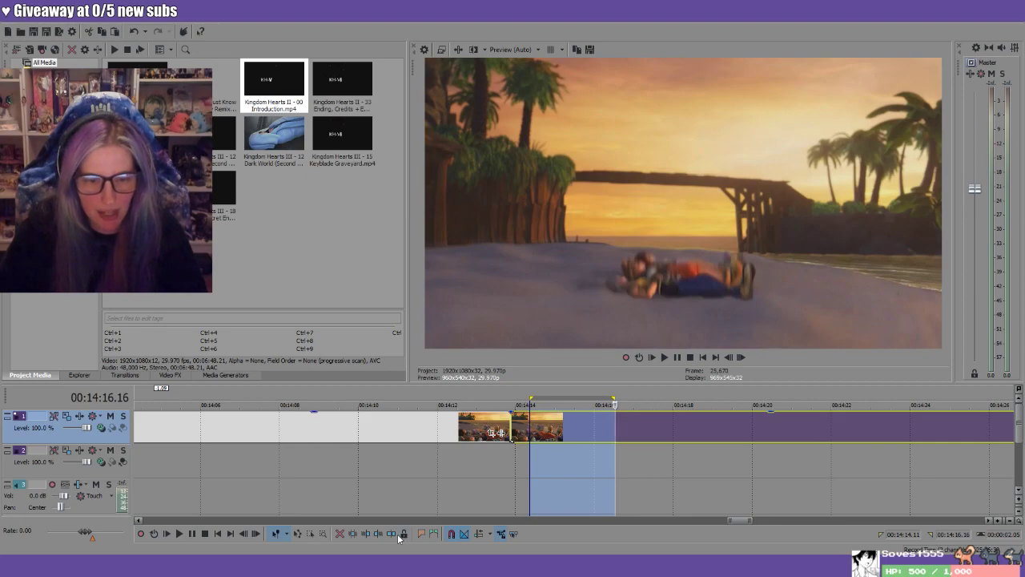
key("s")
left_click(546, 422)
key("Delete")
Paste the sunset beach clip on the first video track directly after the opening island shot, at 6.21
scroll(633, 487, "down", 15)
left_click(237, 396)
scroll(405, 422, "up", 15)
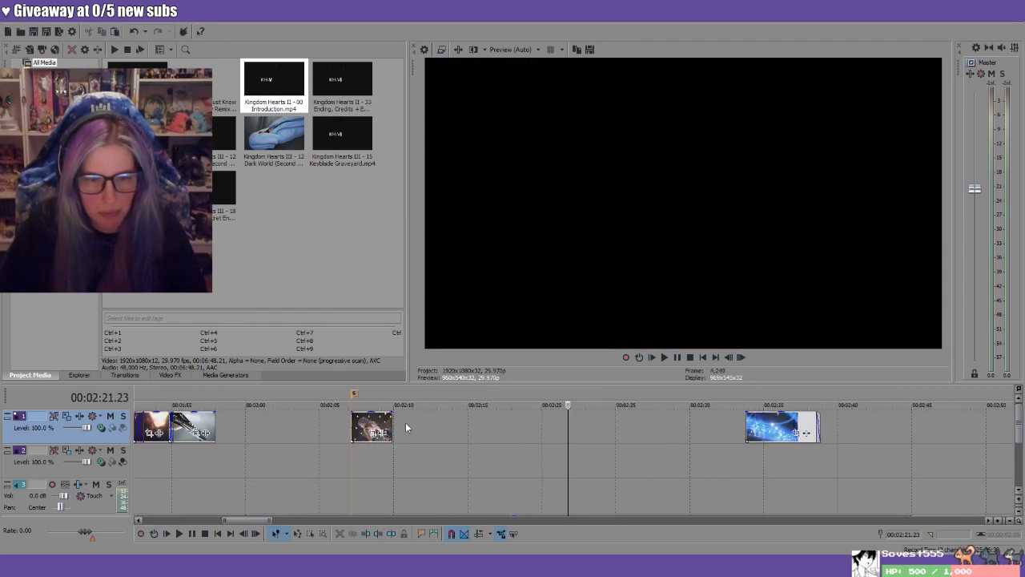
scroll(427, 449, "down", 8)
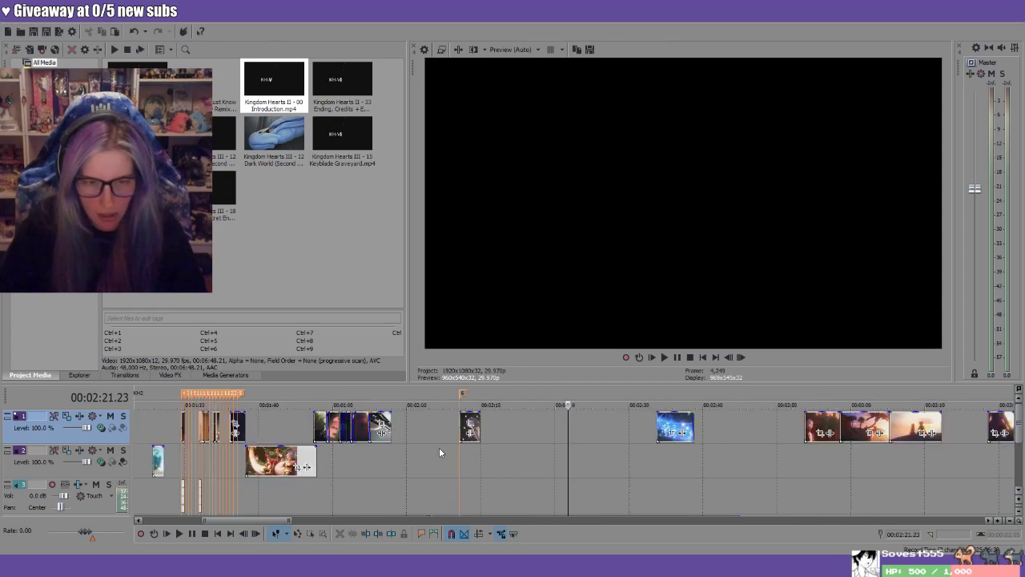
left_click(154, 398)
scroll(153, 399, "up", 10)
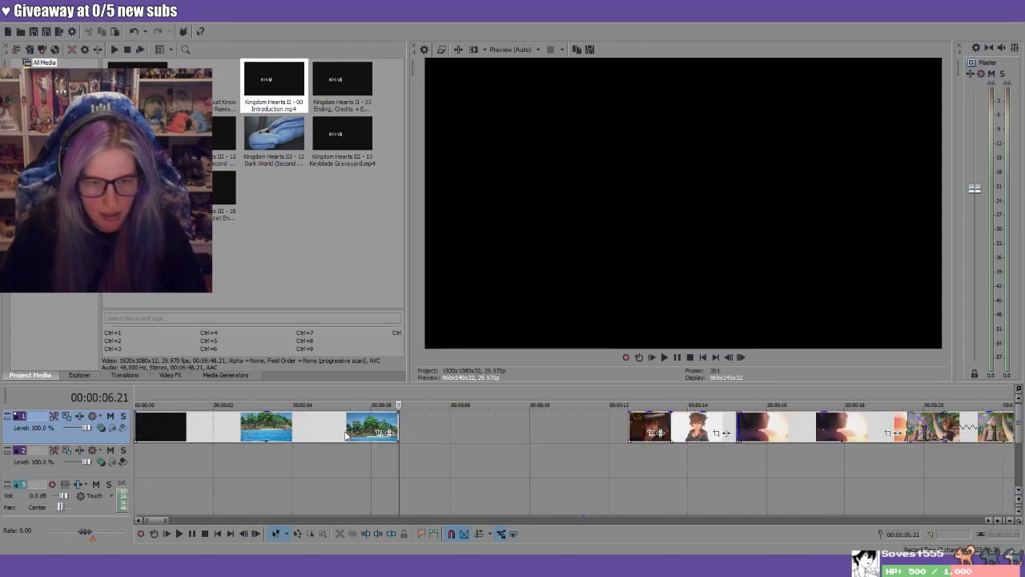
double_click(440, 426)
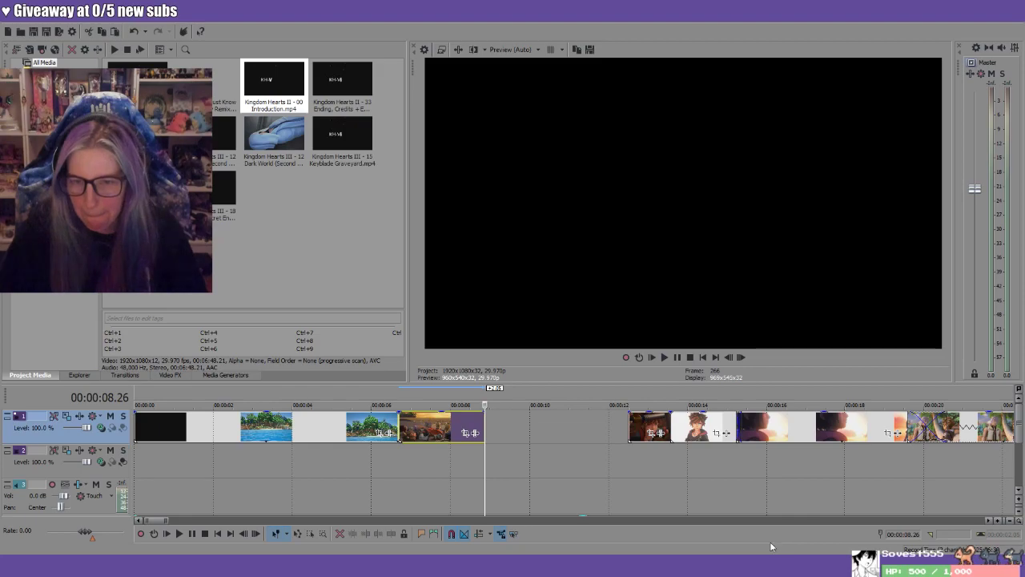
Play back the video from the beginning to about 2:40 to review the placed clips and the remaining gaps
scroll(908, 501, "down", 5)
scroll(904, 497, "down", 4)
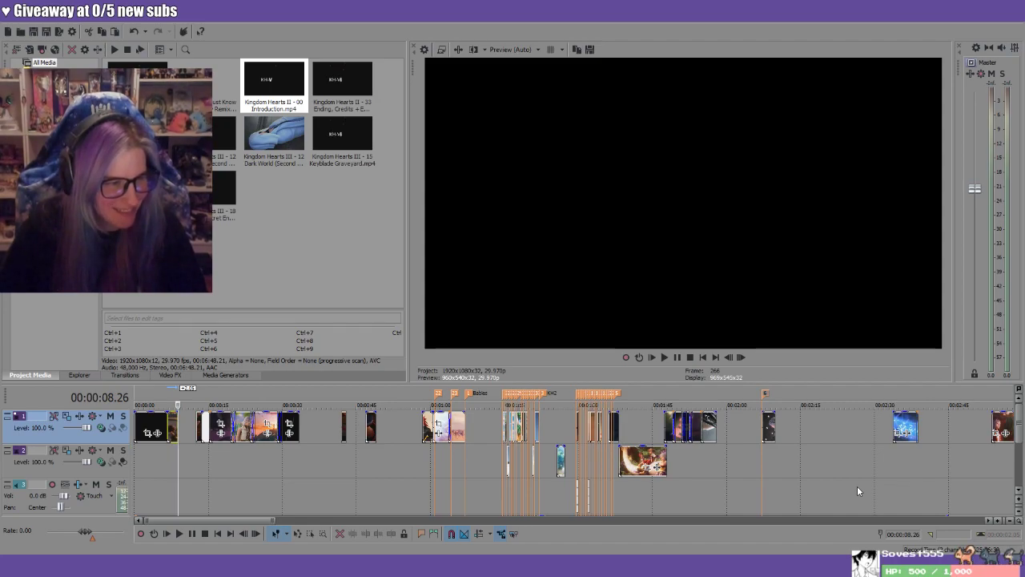
key("Home")
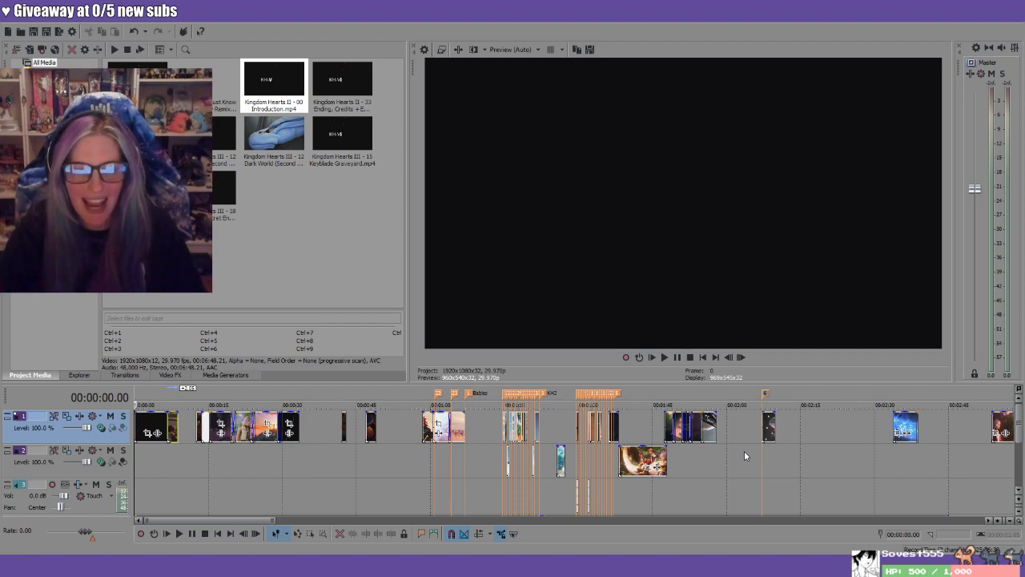
key("space")
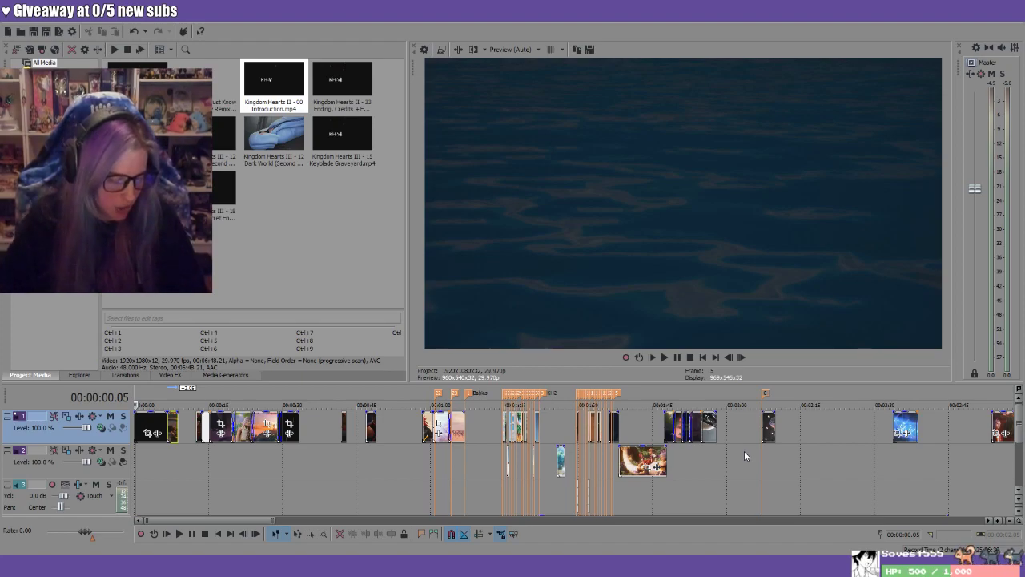
left_click(702, 358)
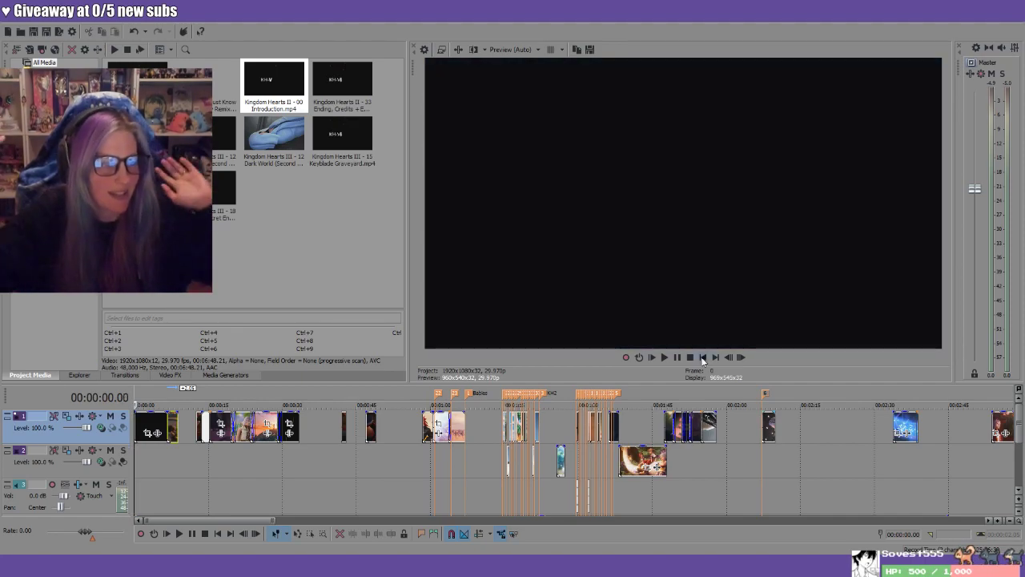
key("space")
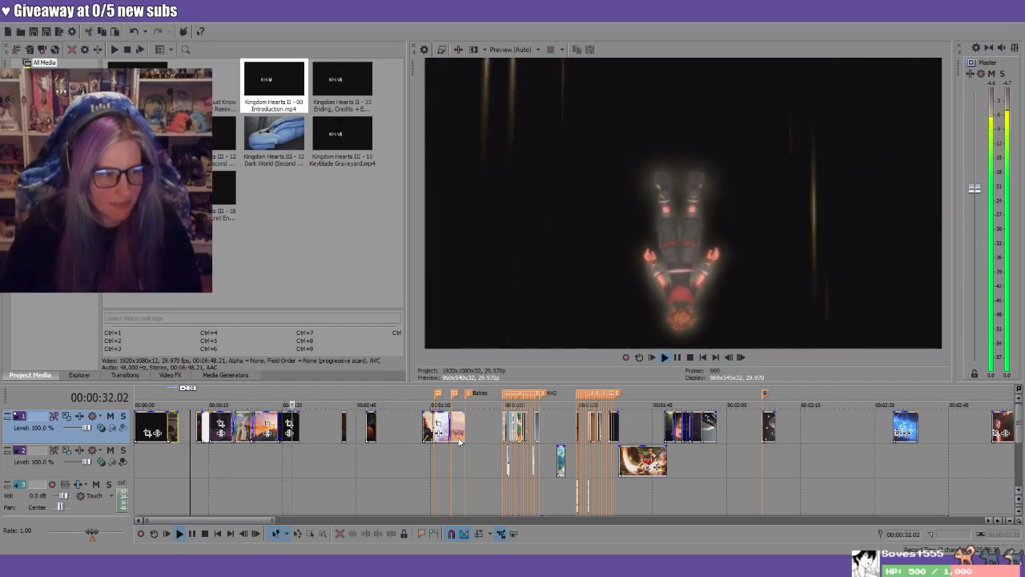
scroll(498, 442, "up", 3)
left_click(695, 393)
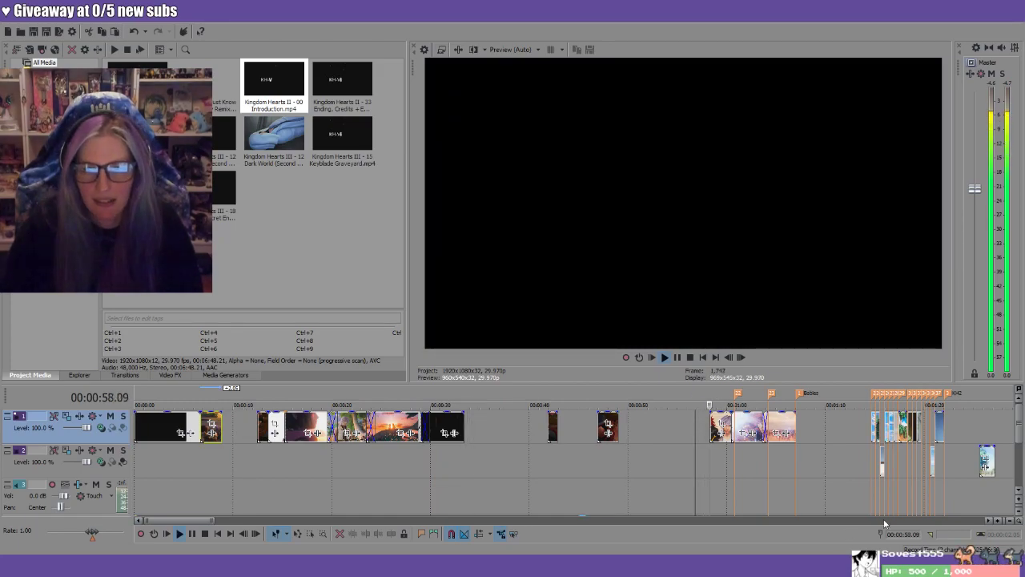
key("space")
key("space")
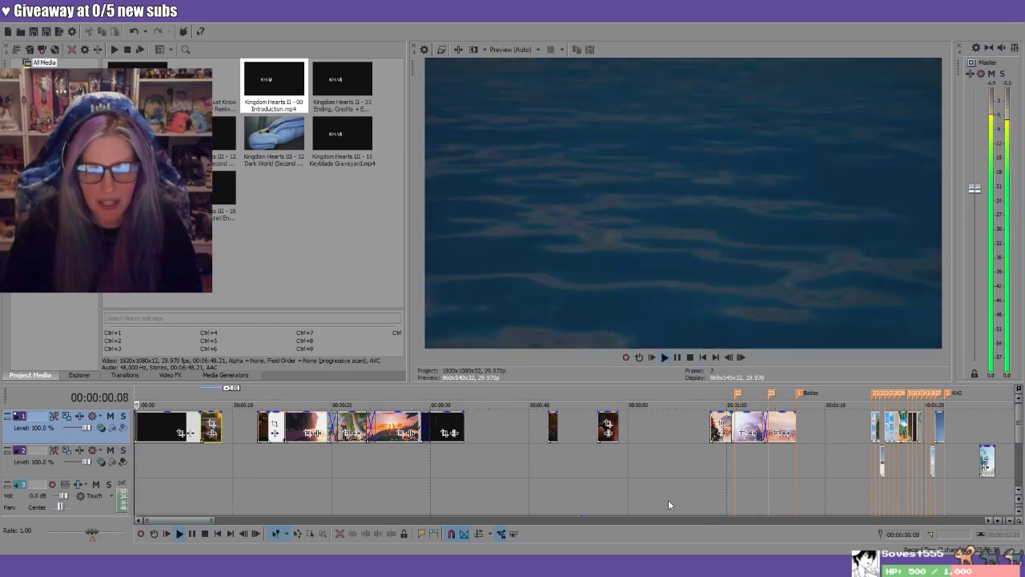
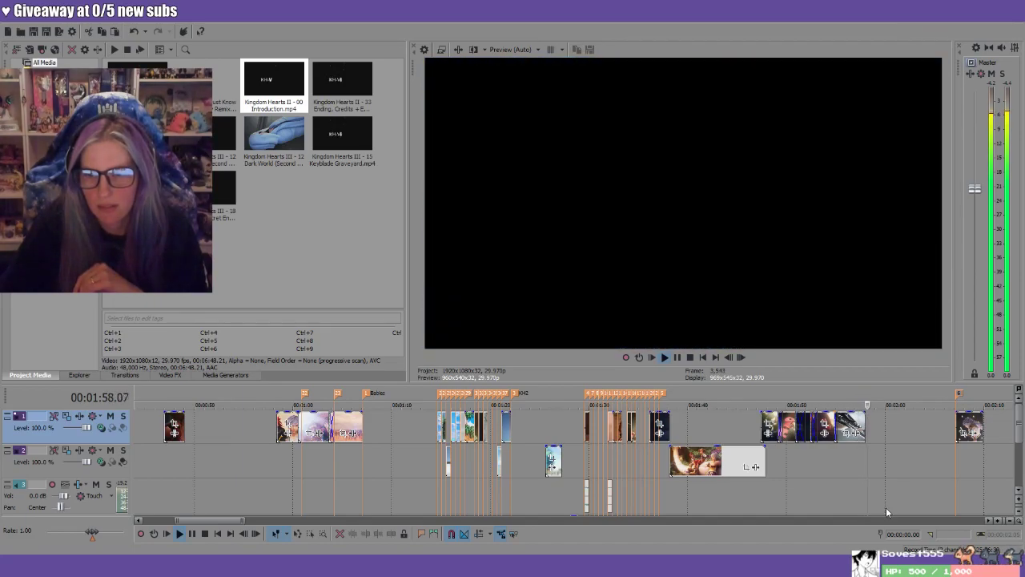
left_click(953, 518)
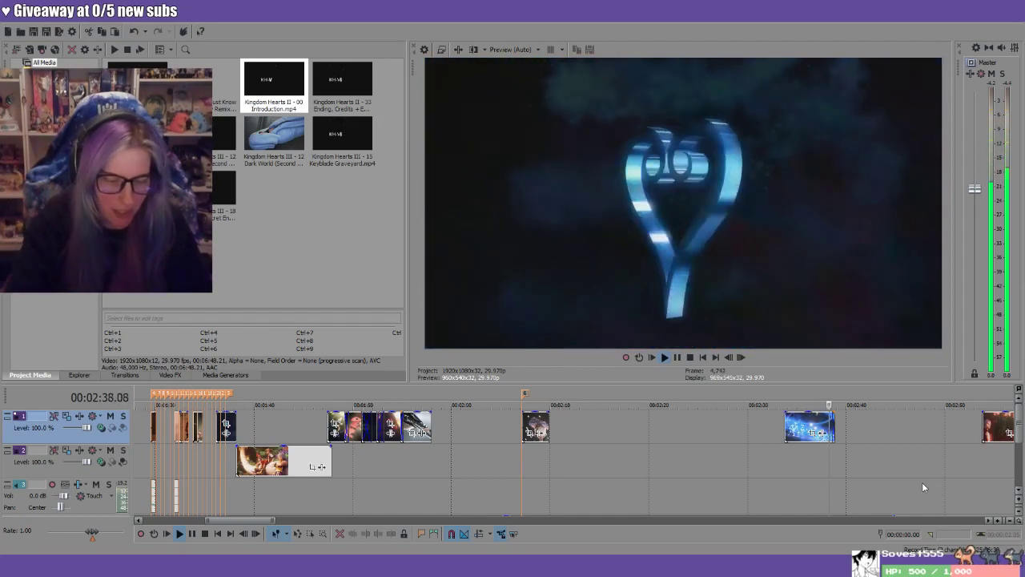
key("Return")
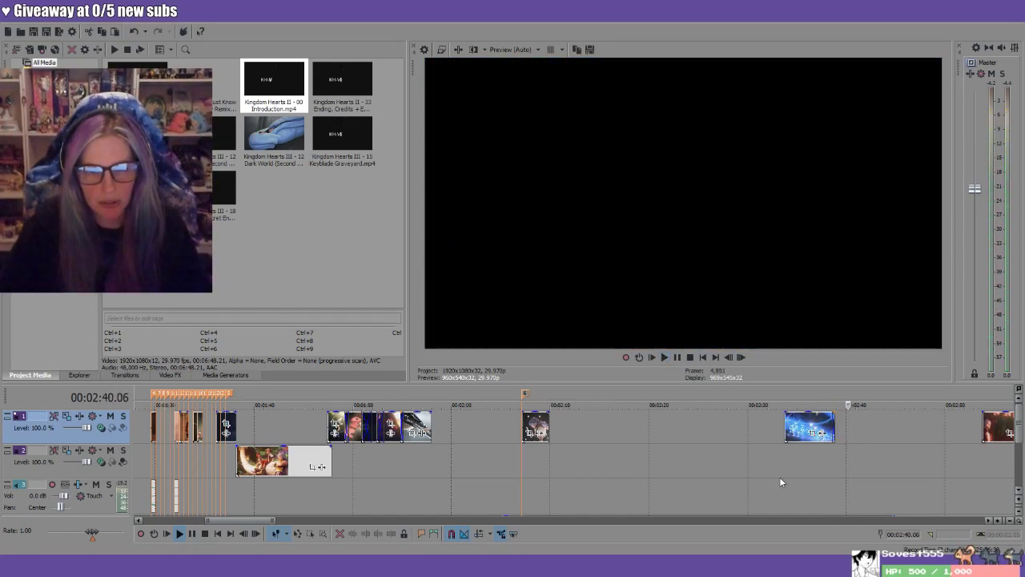
Look over the early timeline and check the frames at 12.15, 3:08.27 and 3:20.08
scroll(330, 445, "down", 3)
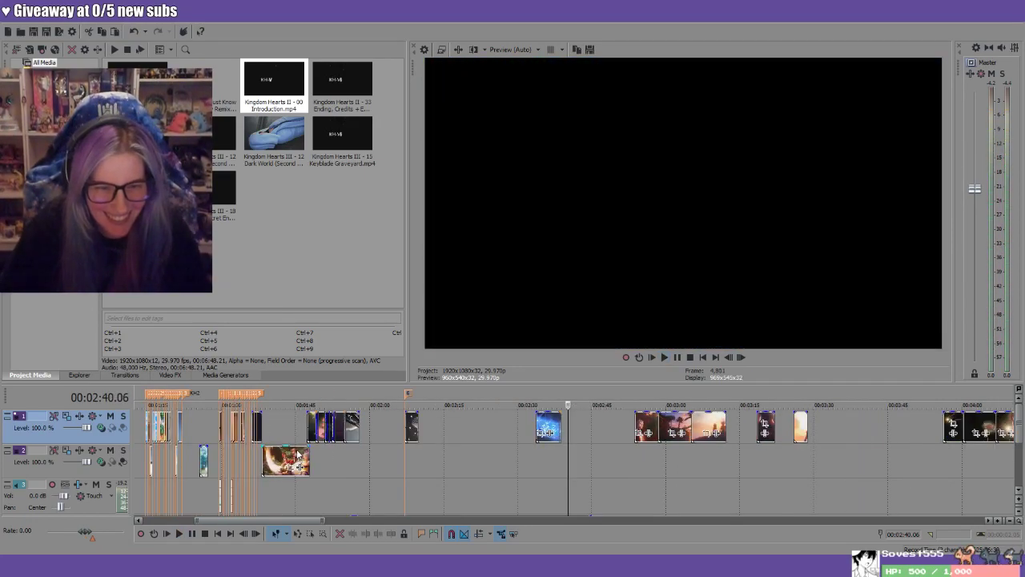
scroll(359, 453, "down", 2)
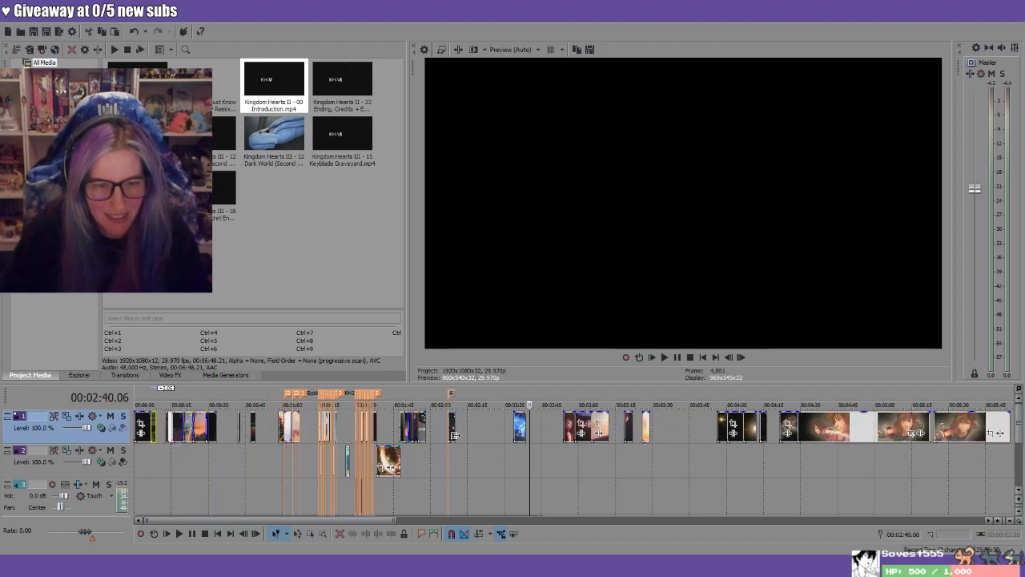
left_click(166, 403)
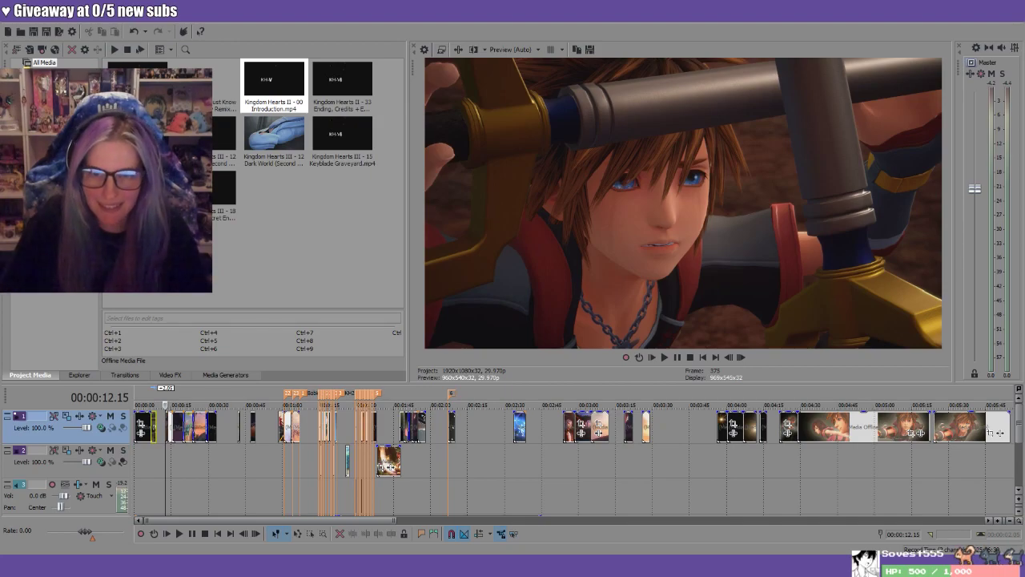
scroll(573, 461, "up", 6)
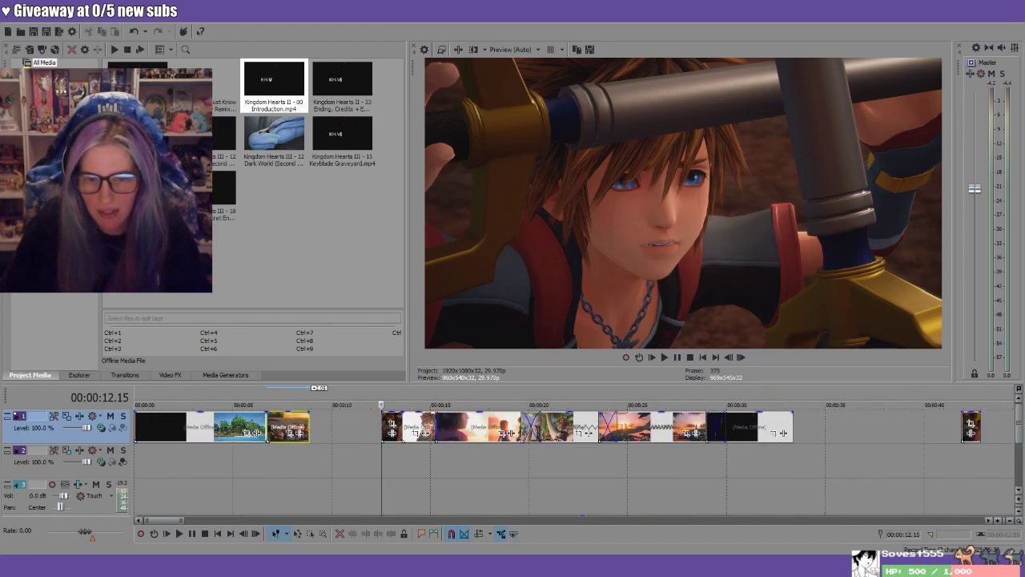
scroll(572, 461, "down", 3)
scroll(573, 461, "down", 2)
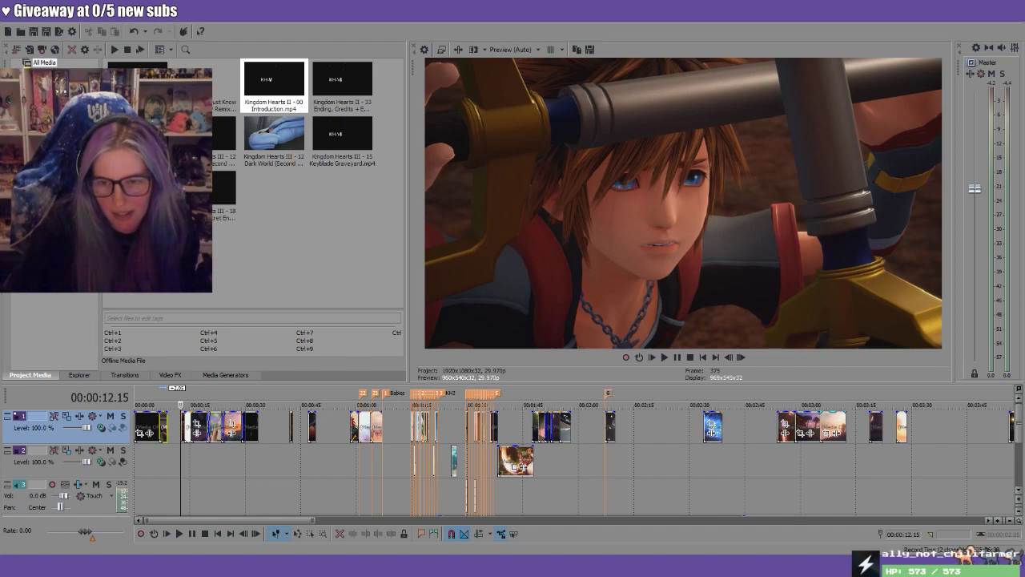
left_click(808, 404)
left_click(833, 403)
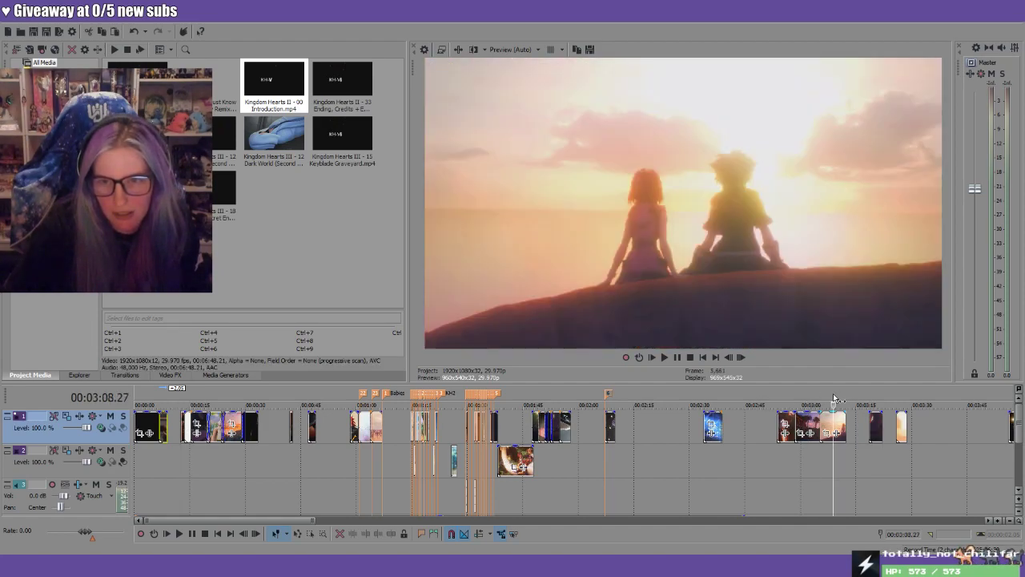
left_click(876, 404)
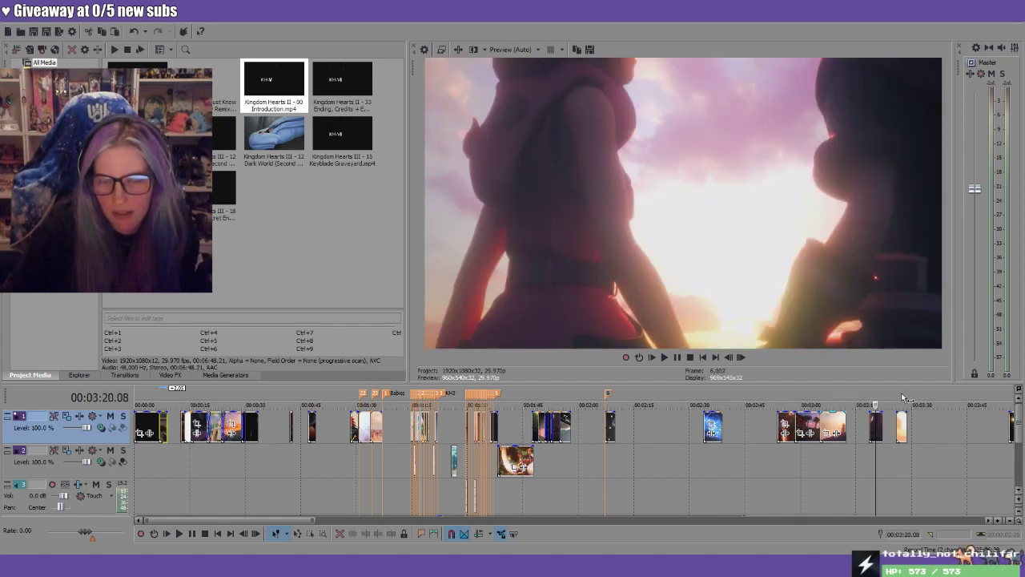
Examine the stored Keyblade Graveyard clips between 6:51.16 and 7:31.09, checking individual frames of the group and battle shots
scroll(921, 443, "down", 5)
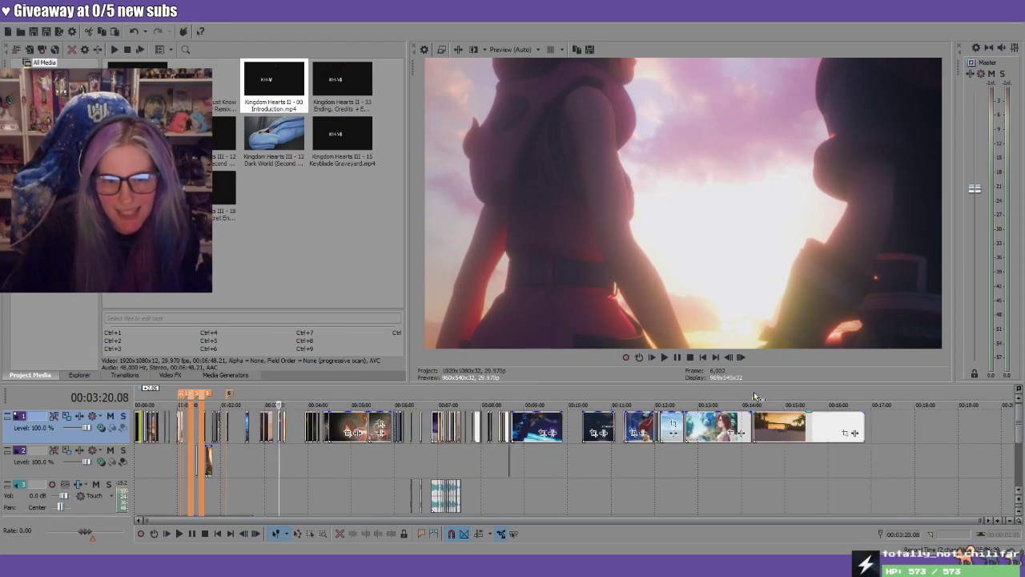
left_click(434, 395)
scroll(716, 463, "up", 5)
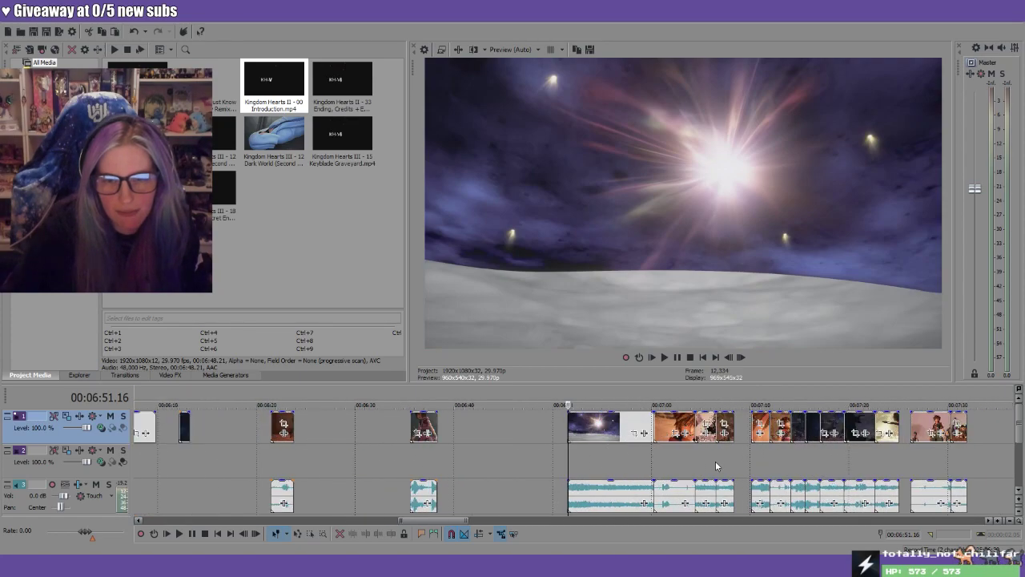
left_click(940, 400)
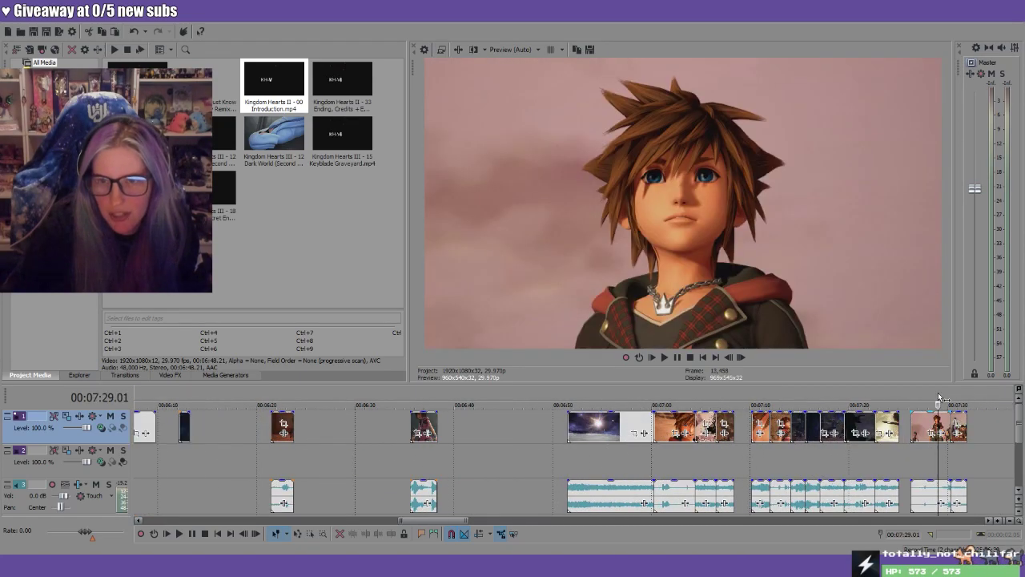
left_click(961, 400)
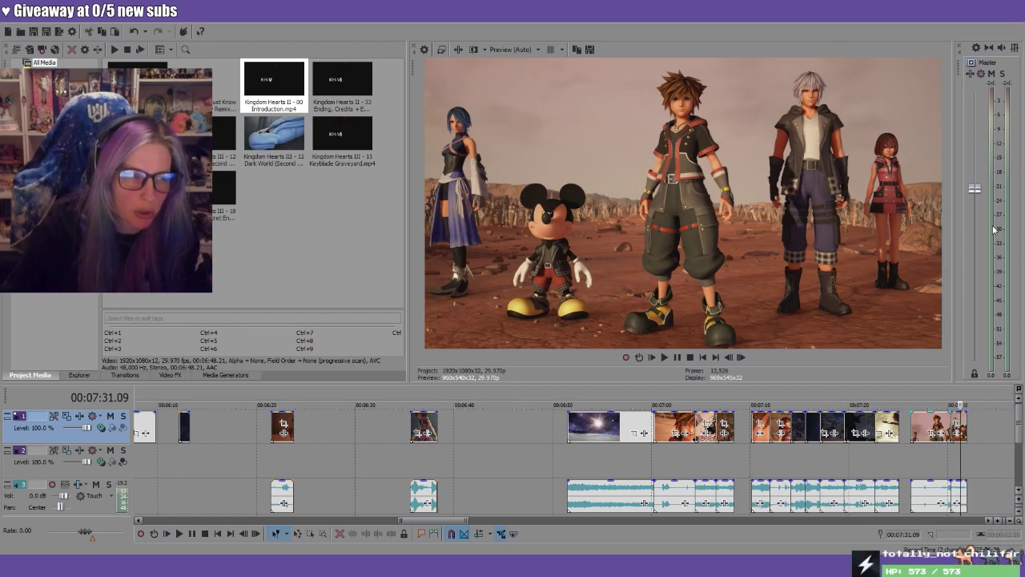
left_click(990, 520)
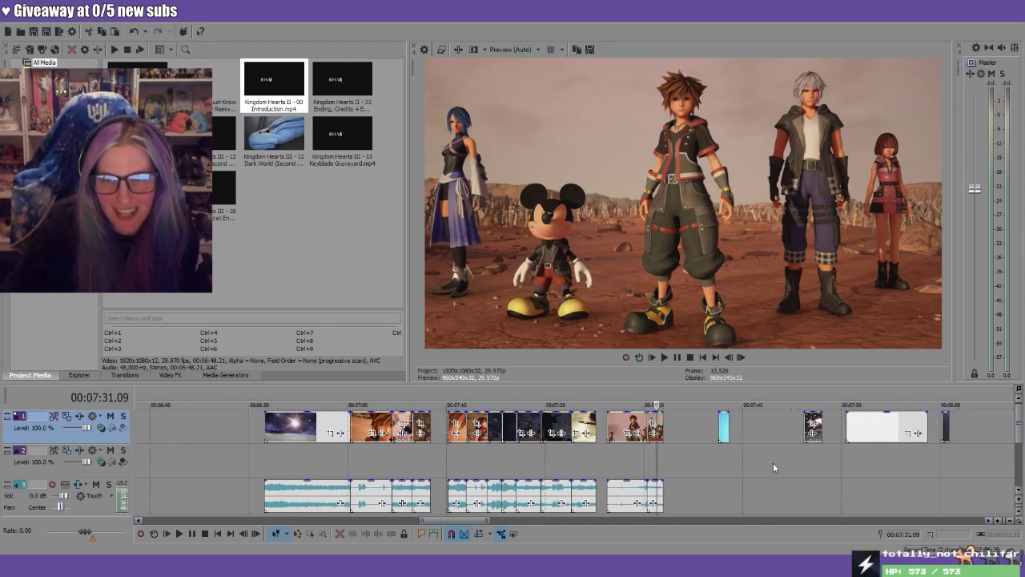
scroll(774, 468, "up", 3)
scroll(625, 465, "up", 1)
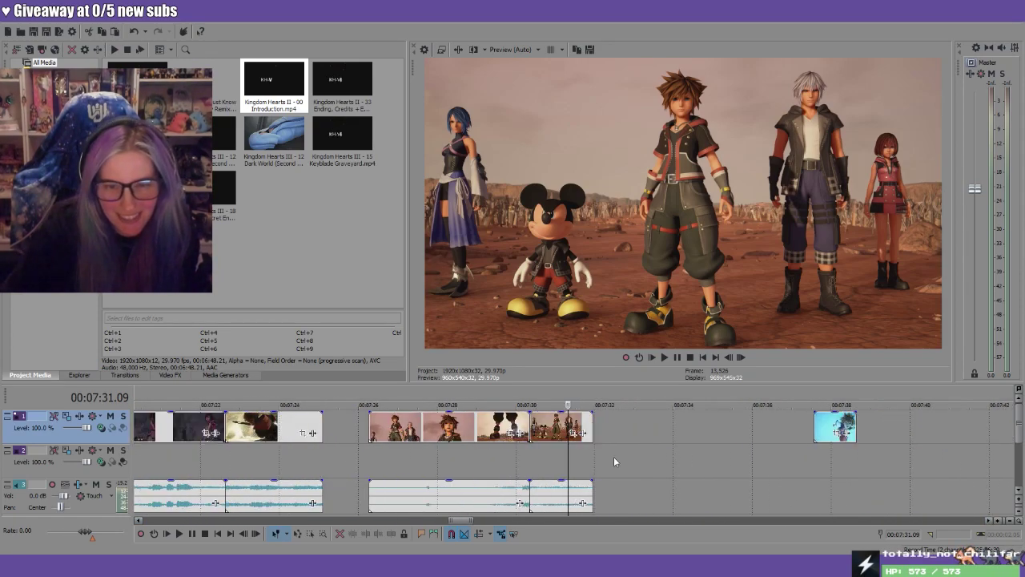
left_click(432, 397)
left_click(381, 401)
left_click(265, 402)
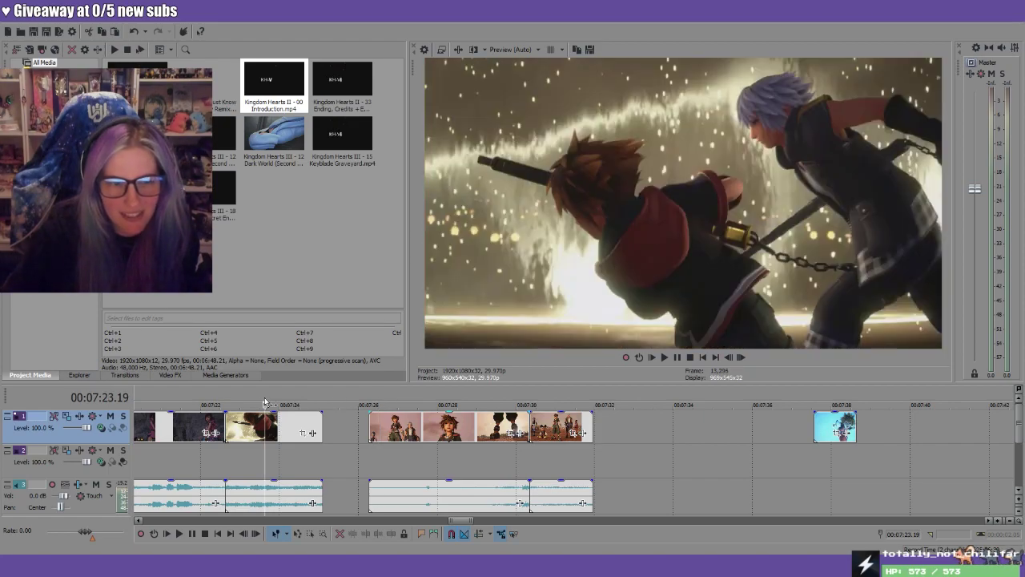
left_click(198, 399)
scroll(198, 398, "down", 2)
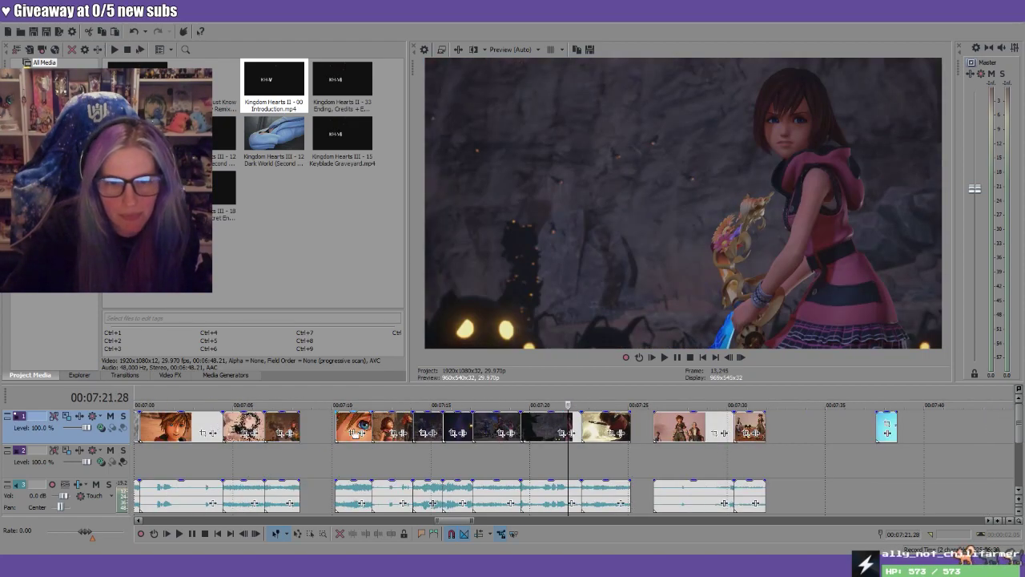
Play the dark battle clips from 7:14.12 and examine the group's fighting-stance shot around 7:18 to 7:19.16
left_click(419, 403)
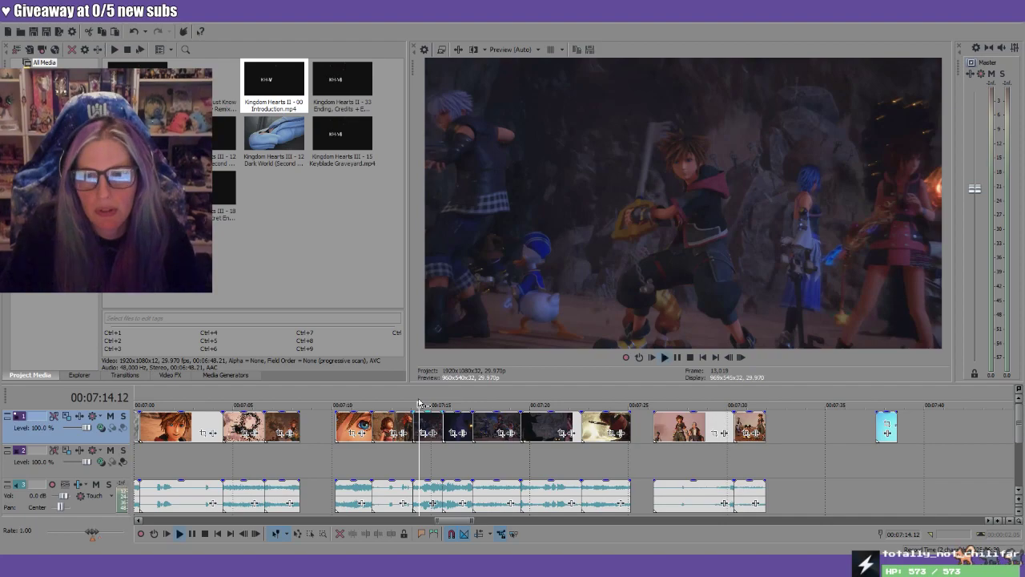
key("space")
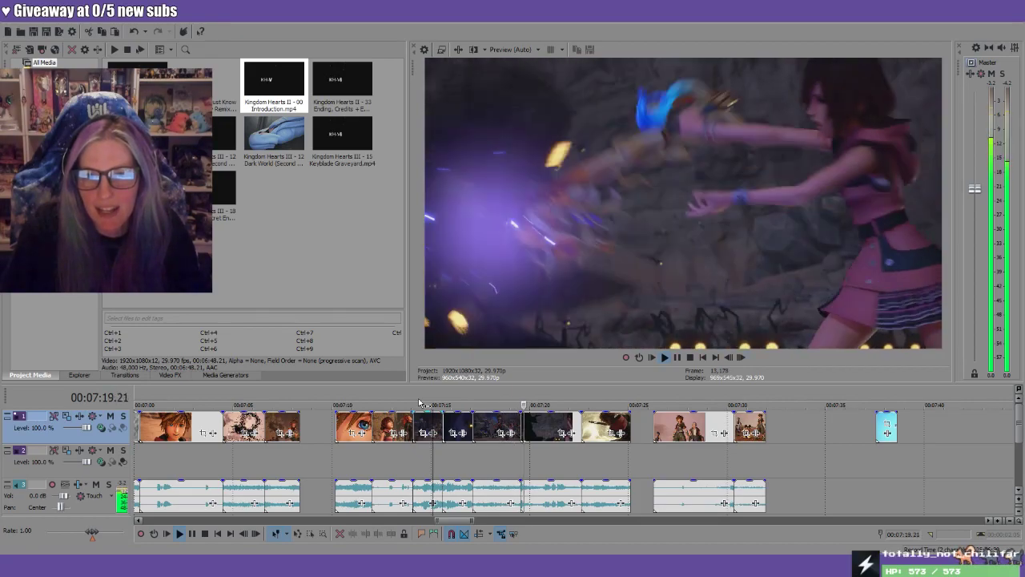
left_click(494, 404)
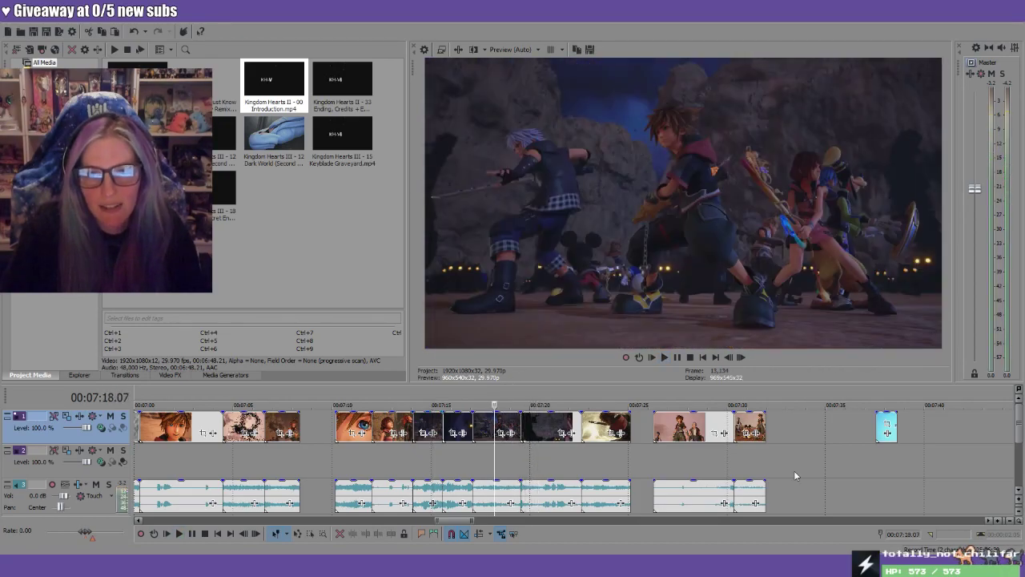
key("space")
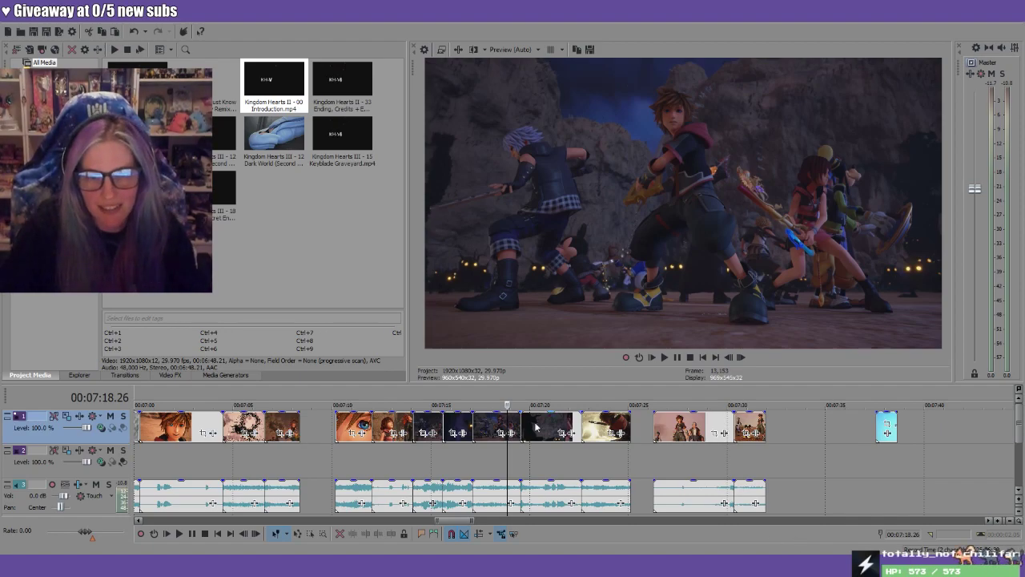
left_click_drag(476, 393, 514, 396)
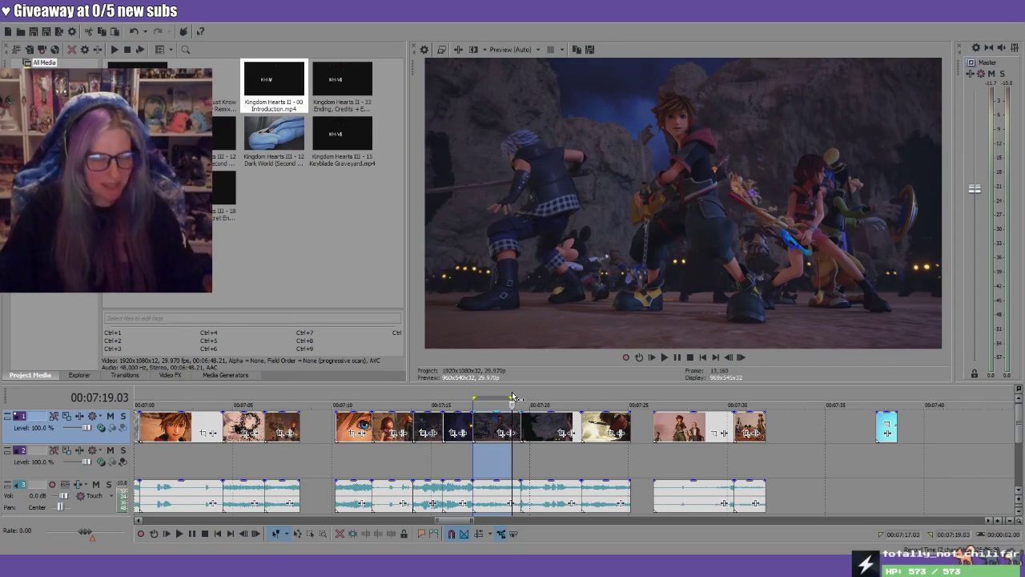
left_click_drag(512, 396, 520, 393)
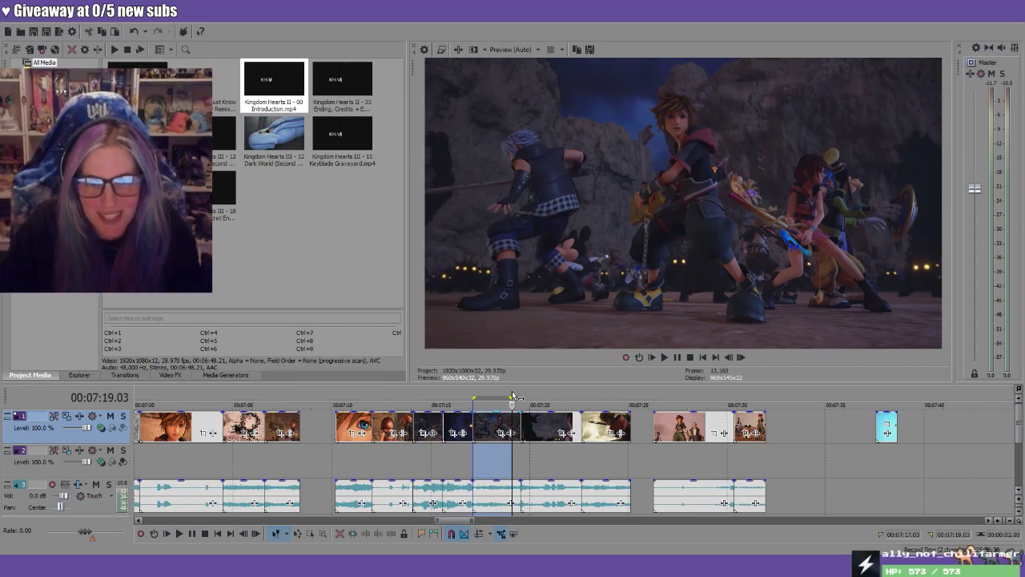
left_click(512, 396)
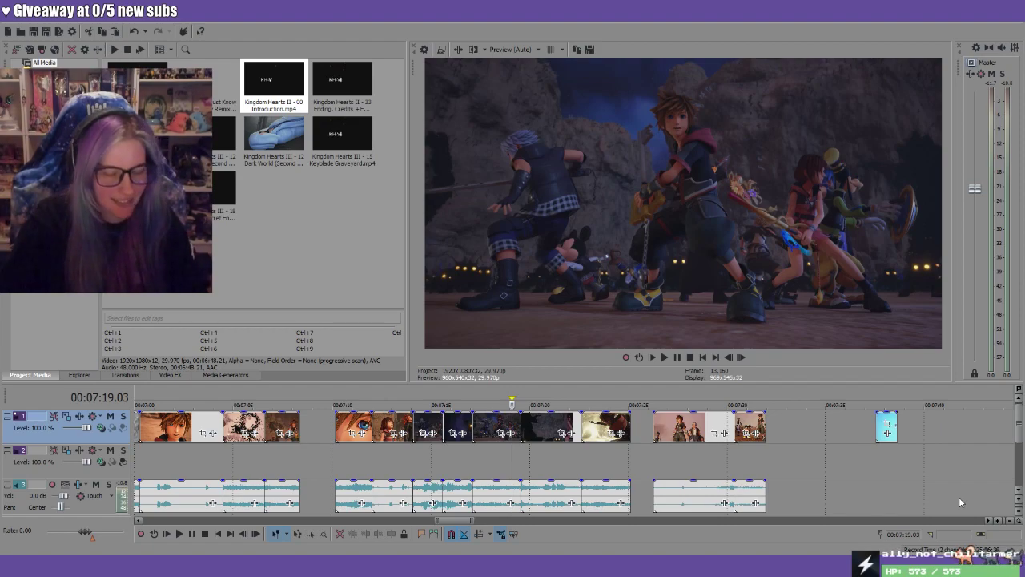
left_click(556, 397)
mouse_move(520, 392)
left_mouse_down()
mouse_move(560, 404)
mouse_move(517, 402)
left_mouse_up()
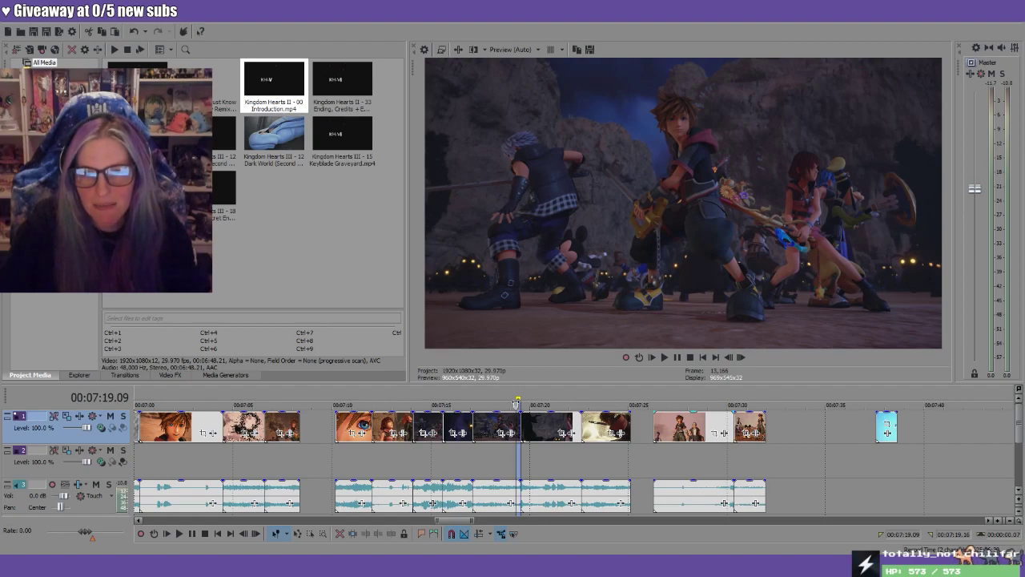
scroll(516, 402, "up", 3)
key("space")
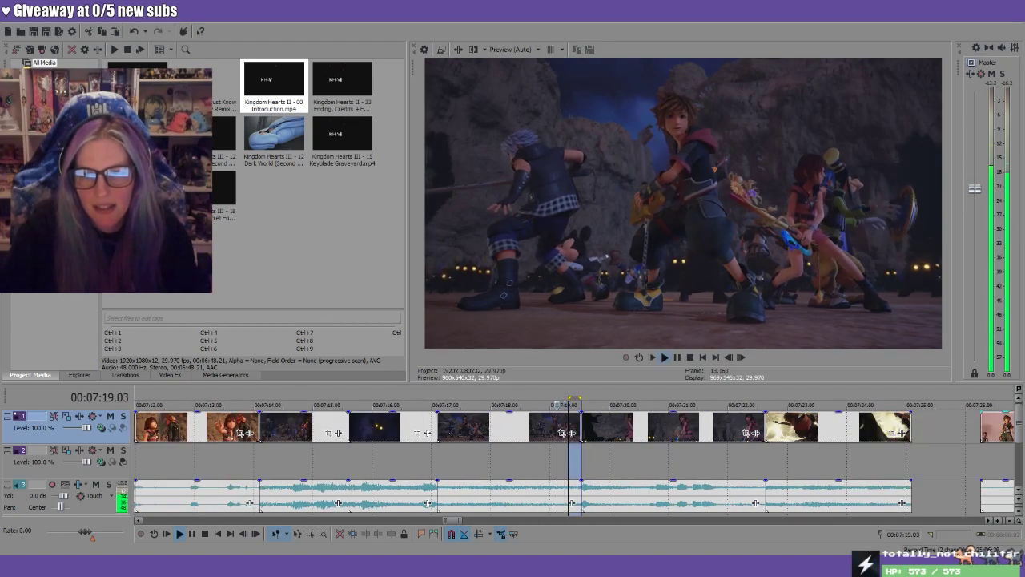
key("space")
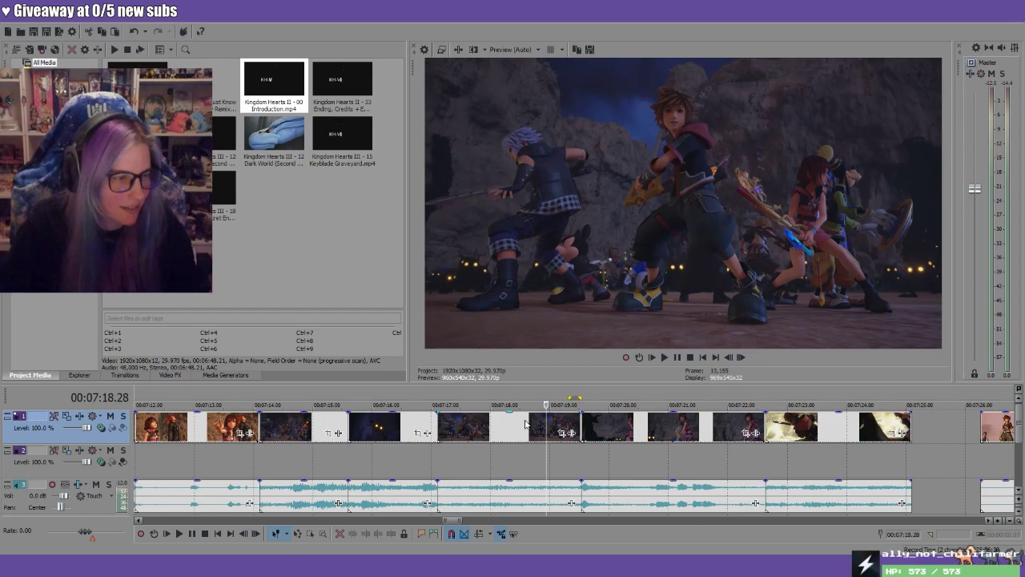
Examine the girl's keyblade shot at 7:20.10–7:21.09, the group stance at 7:18.01–7:19.10, and the charging duo at 7:22.23–7:23.23
mouse_move(613, 394)
left_mouse_down()
mouse_move(670, 398)
mouse_move(579, 398)
mouse_move(587, 415)
mouse_move(610, 416)
mouse_move(581, 416)
mouse_move(661, 420)
left_mouse_up()
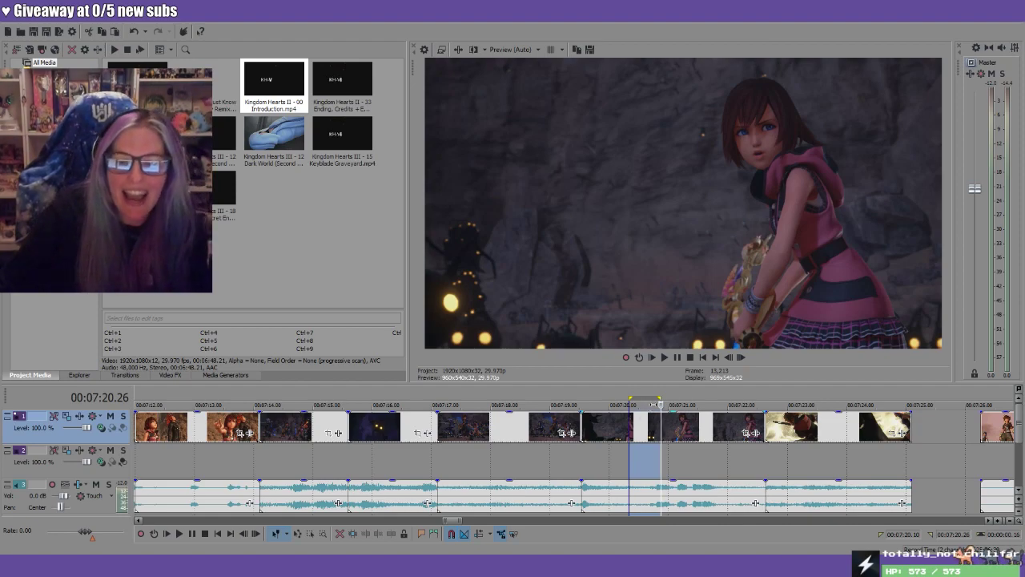
left_click(686, 404)
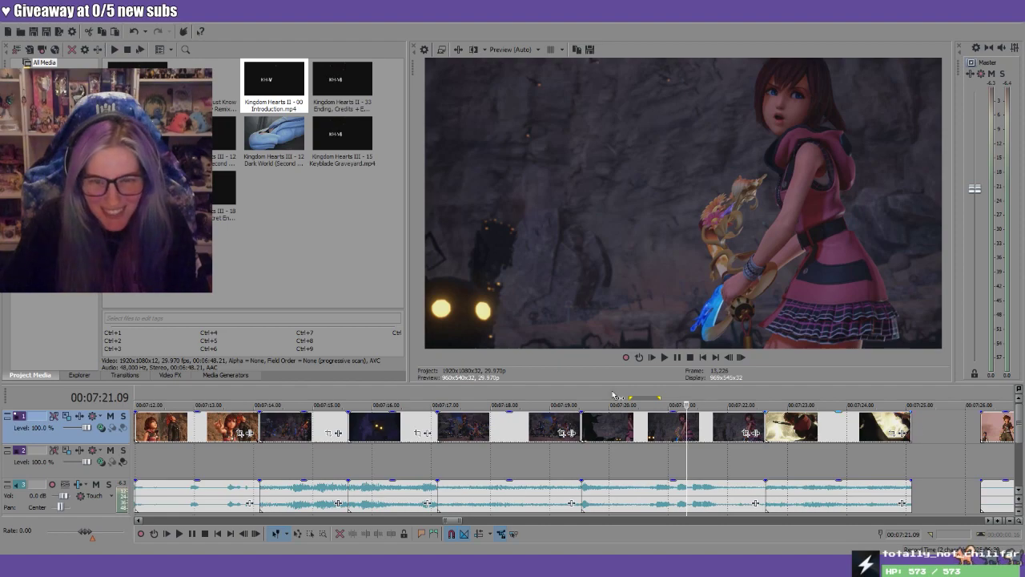
left_click(480, 391)
left_click(493, 389)
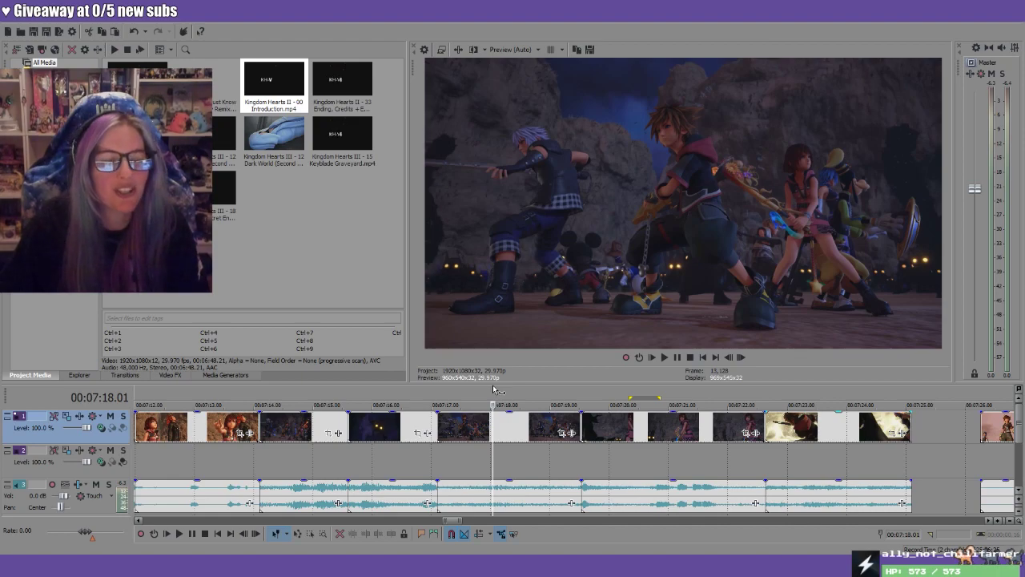
left_click_drag(492, 400, 570, 398)
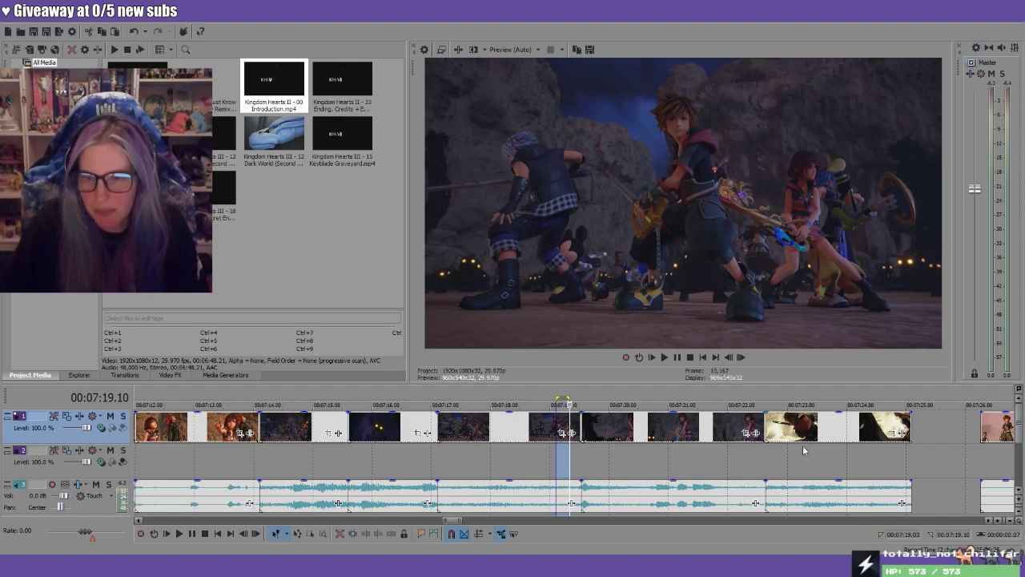
left_click_drag(774, 400, 832, 403)
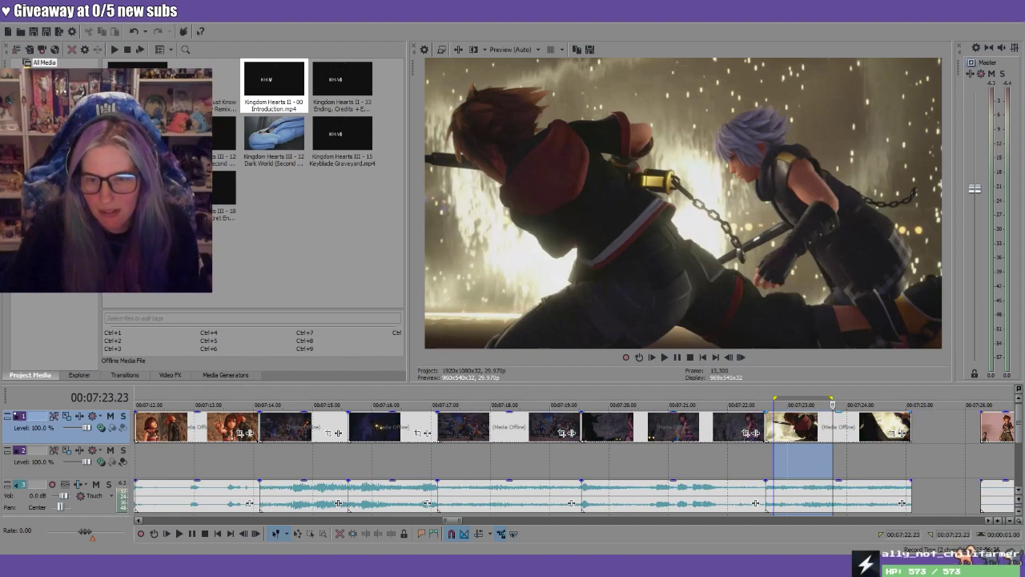
Return to the project start and mark the sparse stretch from 41.06 to 57.23 while reviewing the remaining gaps
key("Down")
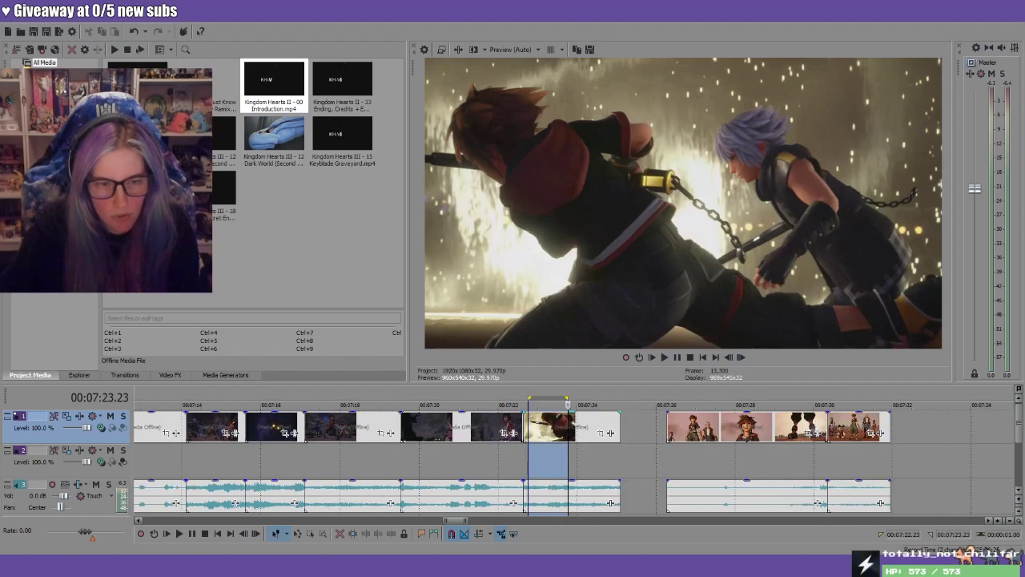
left_click(701, 357)
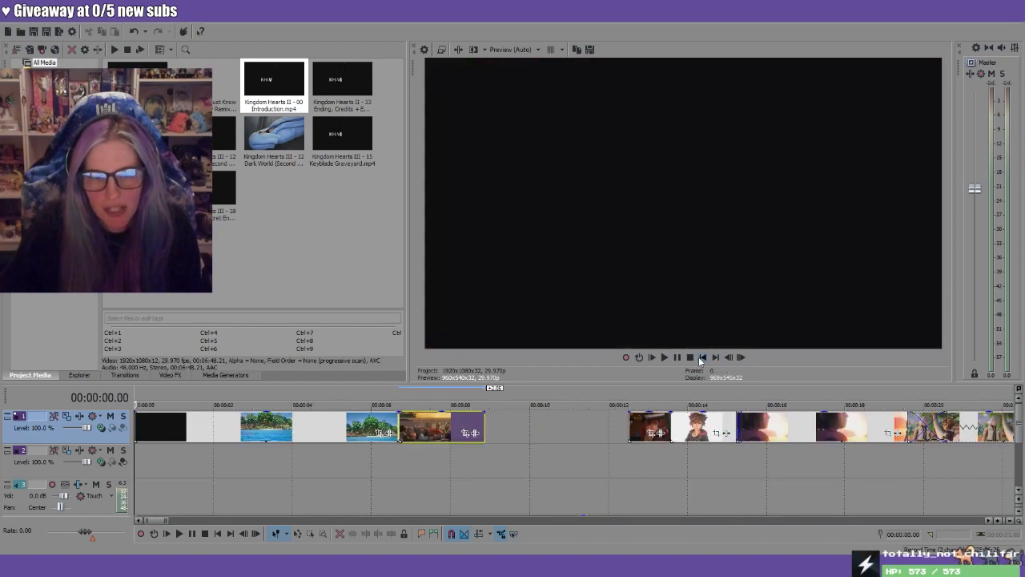
scroll(787, 500, "down", 2)
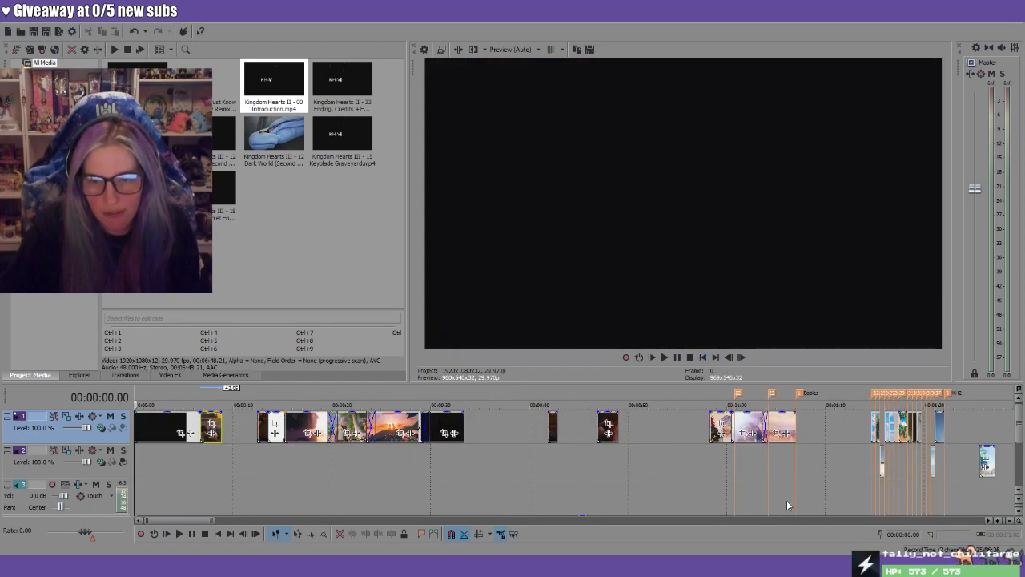
left_click_drag(541, 392, 704, 396)
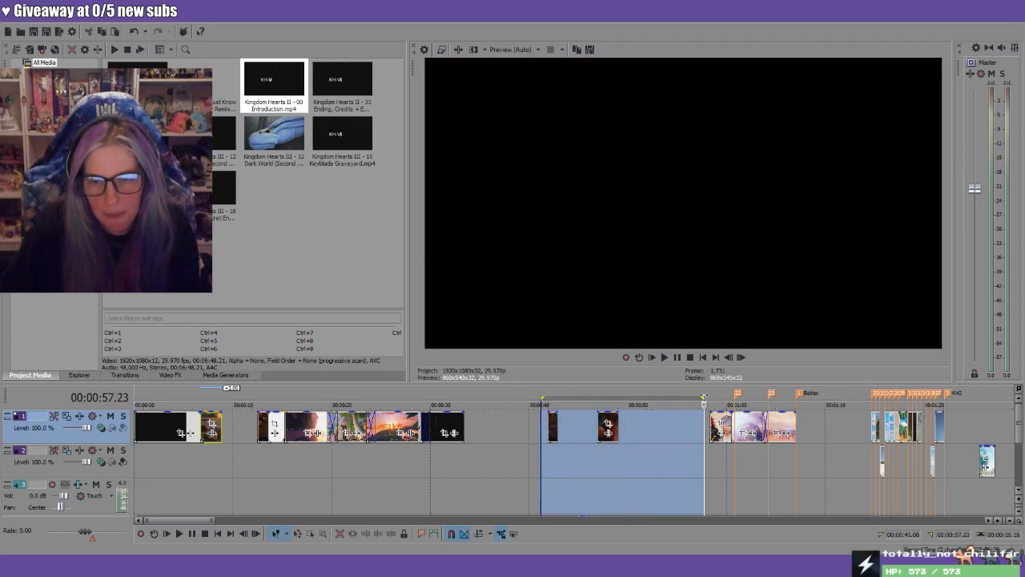
left_click(702, 357)
scroll(738, 445, "down", 3)
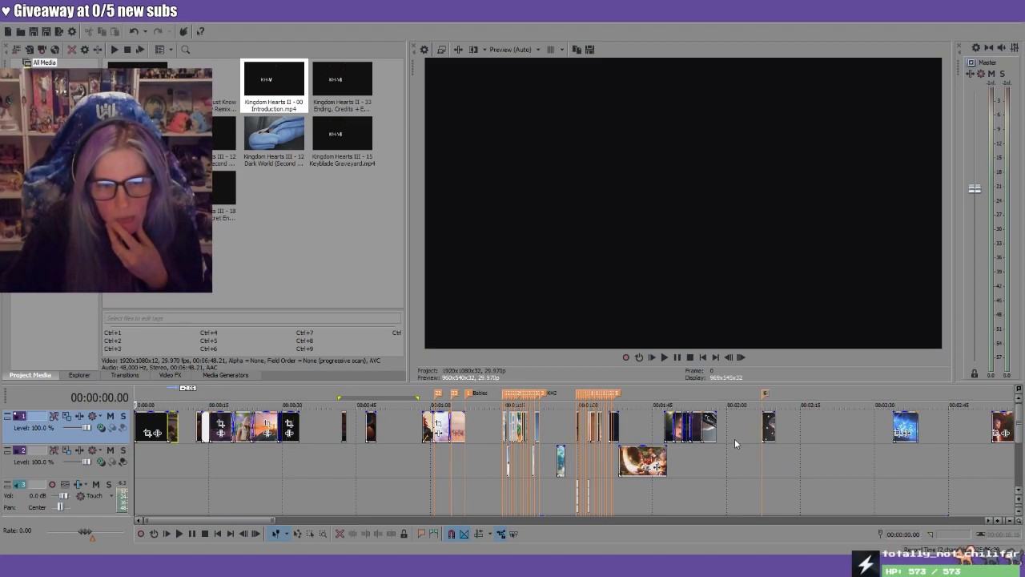
Play the sunset tree shot up to 30.01, check the frame at 13.17, and mark the stretch from 27.27 to 46.28
left_click(267, 395)
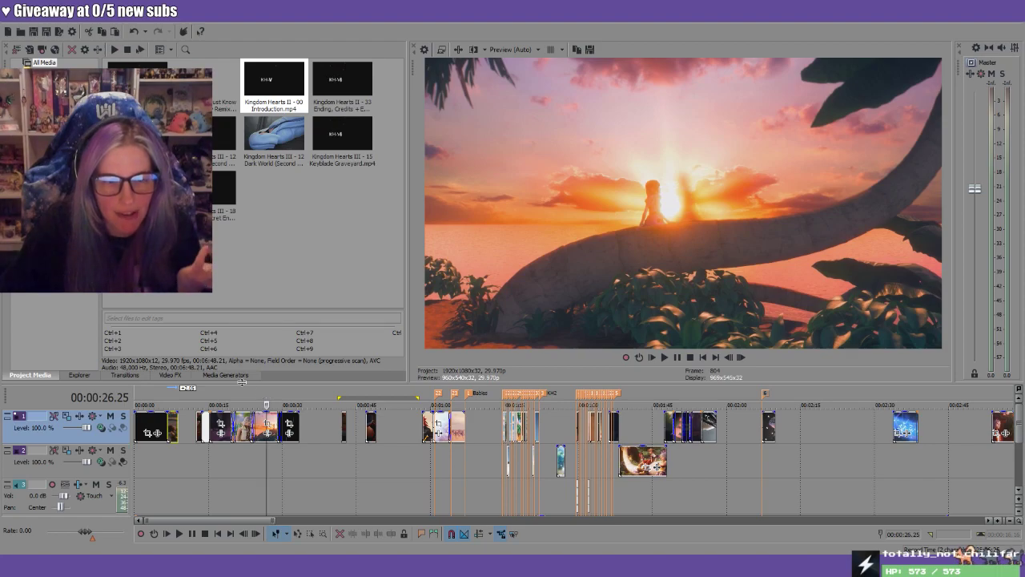
left_click(250, 393)
key("space")
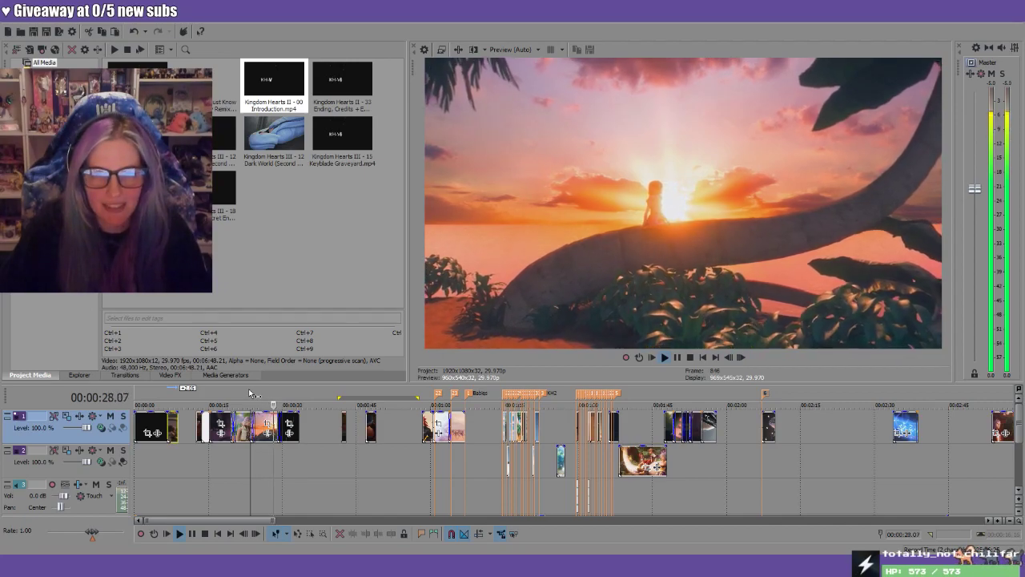
key("space")
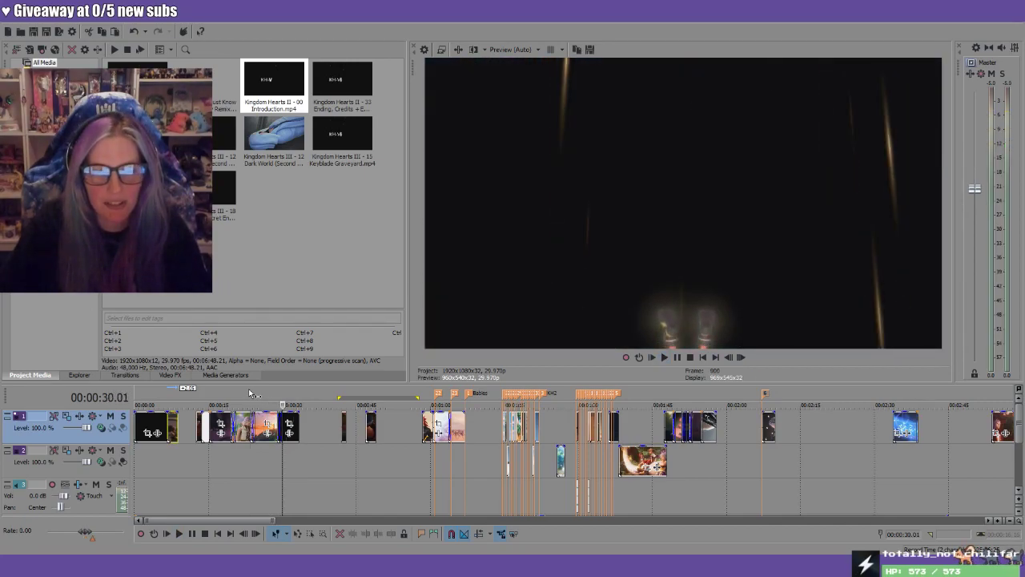
left_click(201, 398)
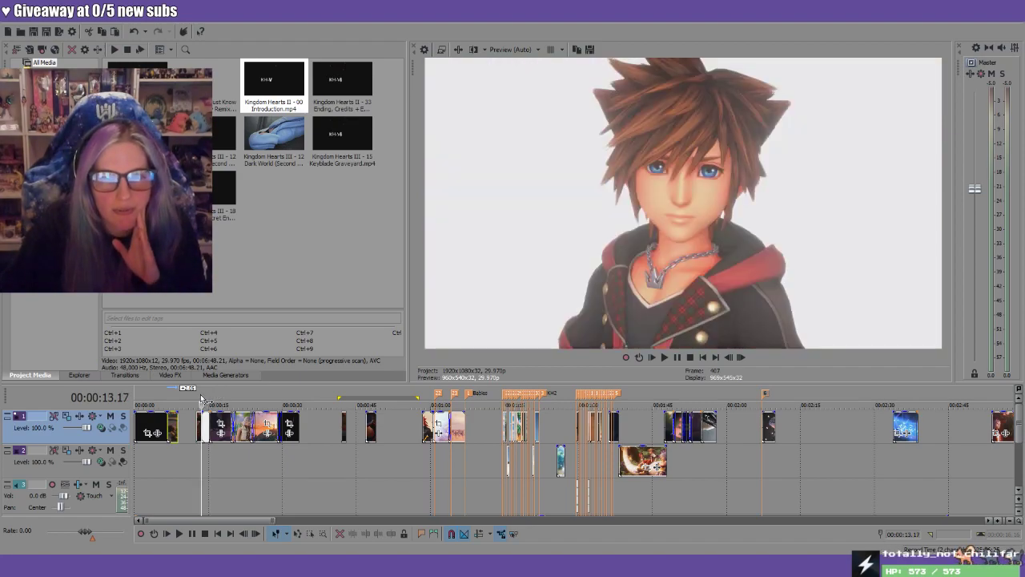
left_click_drag(271, 397, 365, 398)
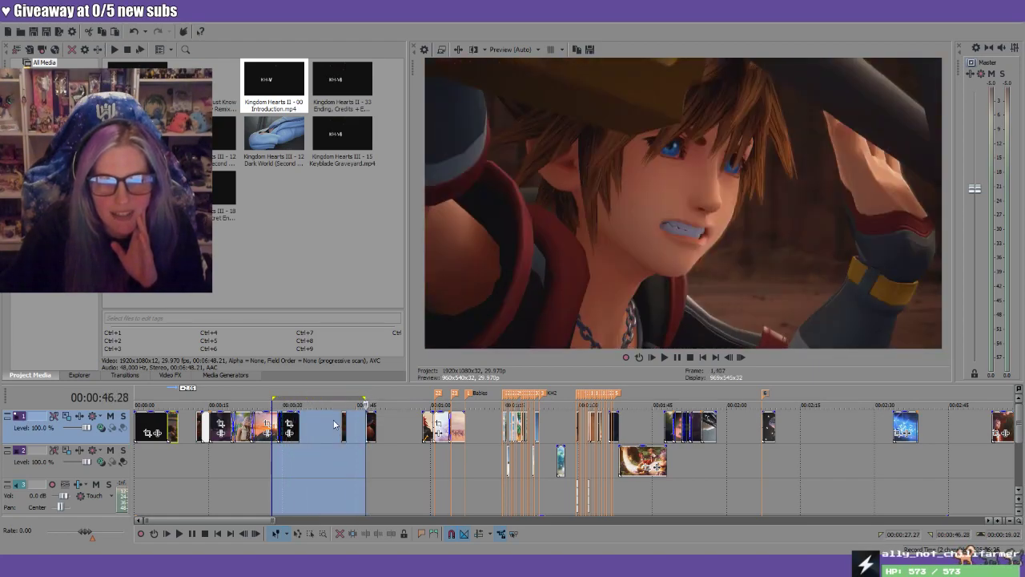
Extend the end of the boy's close-up clip starting at 41.27 by 2.07, into the gap before the next close-up
left_click(342, 394)
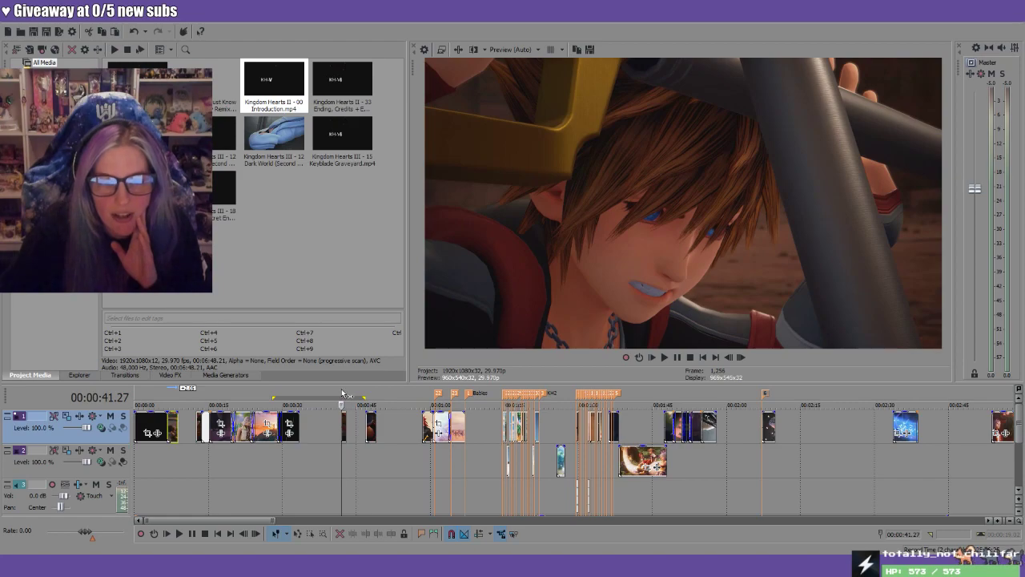
left_click(343, 393)
scroll(541, 390, "up", 6)
left_click_drag(543, 390, 563, 387)
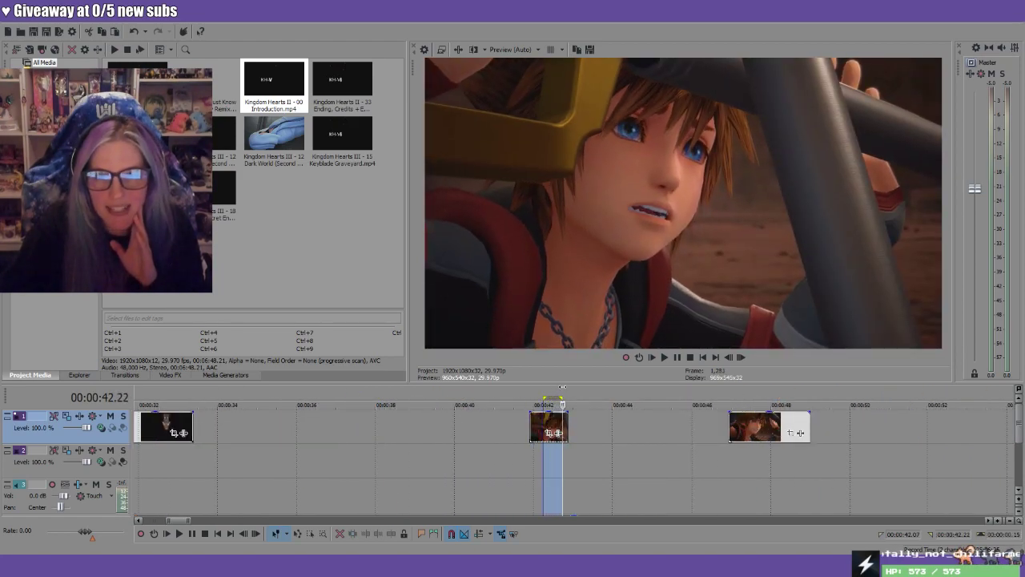
left_click_drag(738, 393, 656, 433)
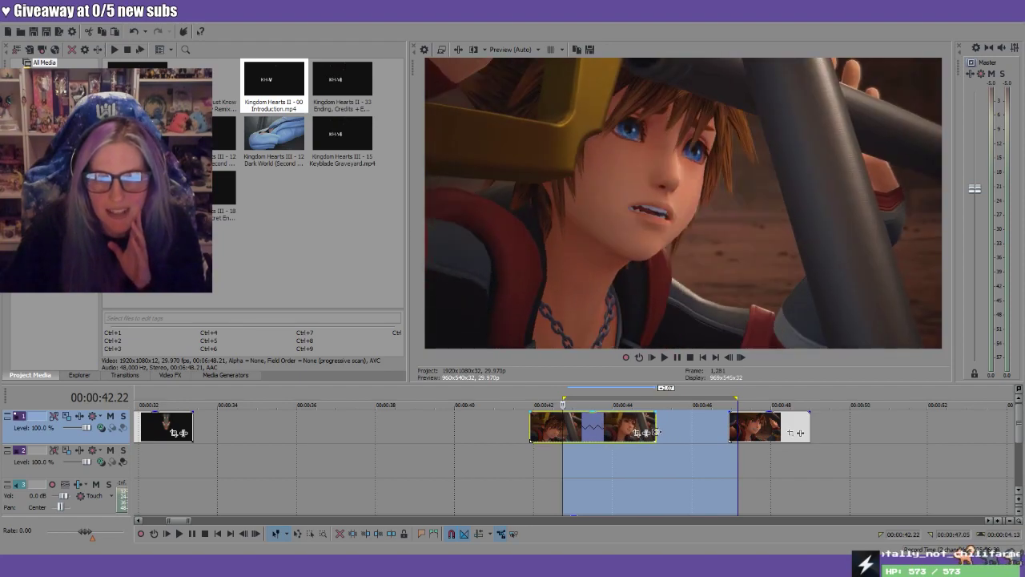
Examine the lengthened close-up between 41.27 and 44.28 and the following close-up from 47.09 to 48.21
left_click_drag(565, 394, 648, 396)
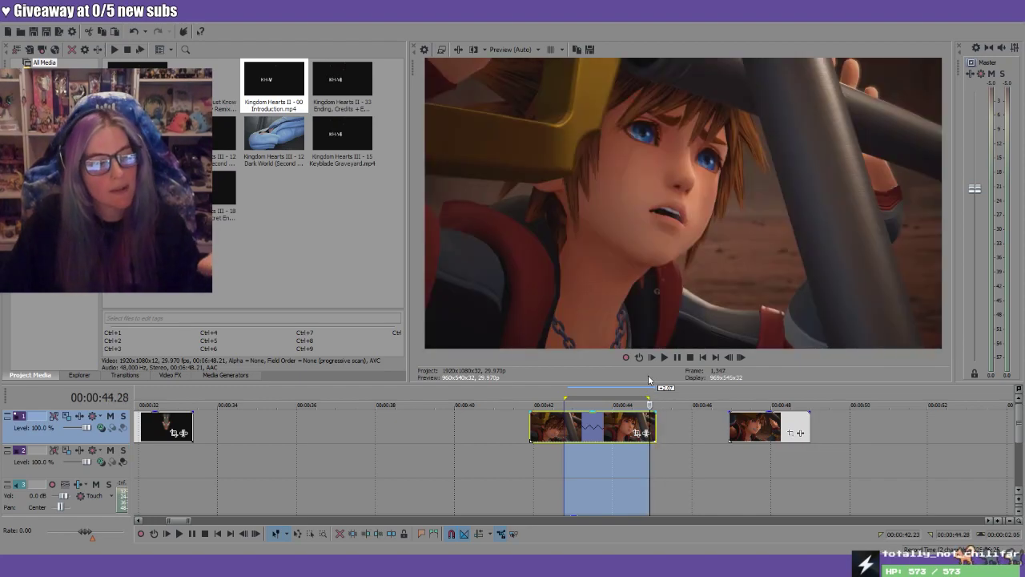
left_click_drag(530, 396, 631, 397)
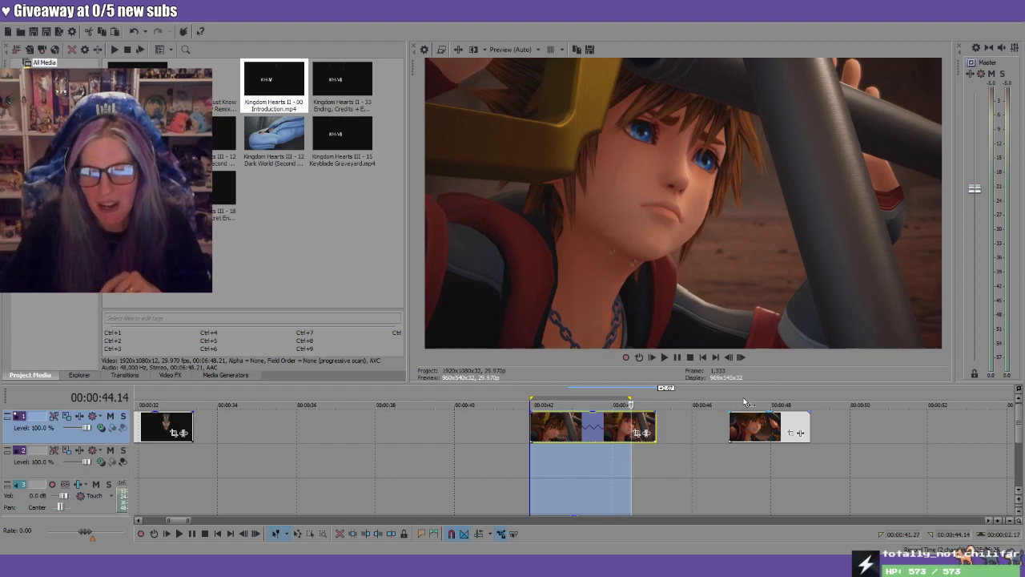
left_click_drag(743, 396, 798, 399)
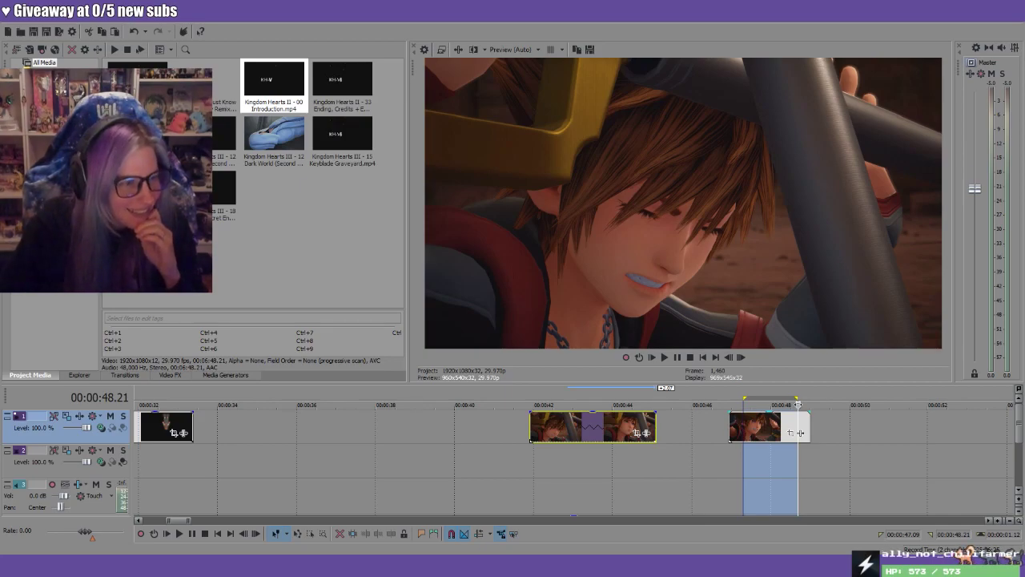
Return to the project start, survey the whole timeline, and select the Kingdom Hearts III Keyblade Graveyard source video
left_click(703, 358)
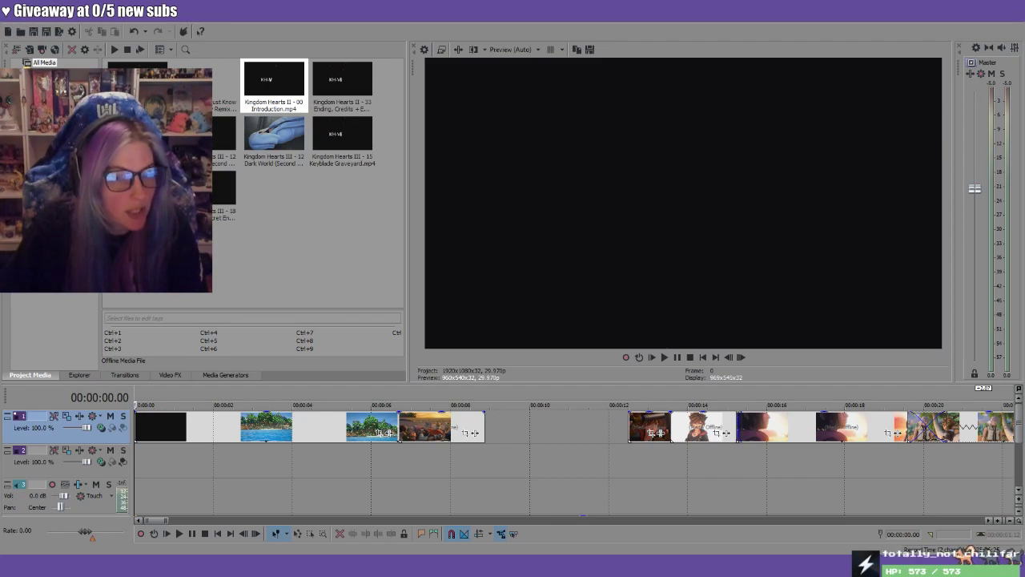
scroll(575, 465, "down", 10)
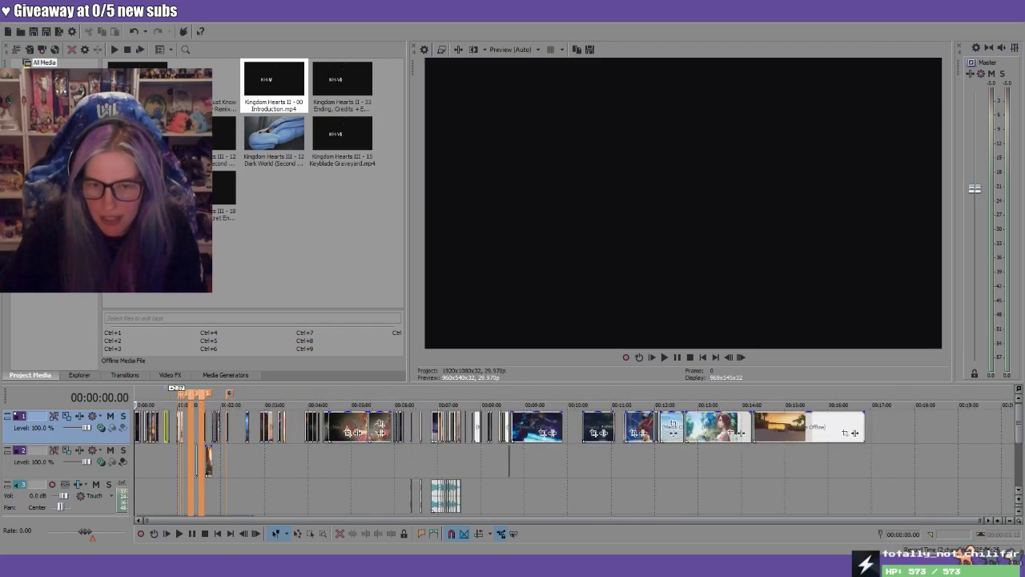
scroll(575, 465, "up", 3)
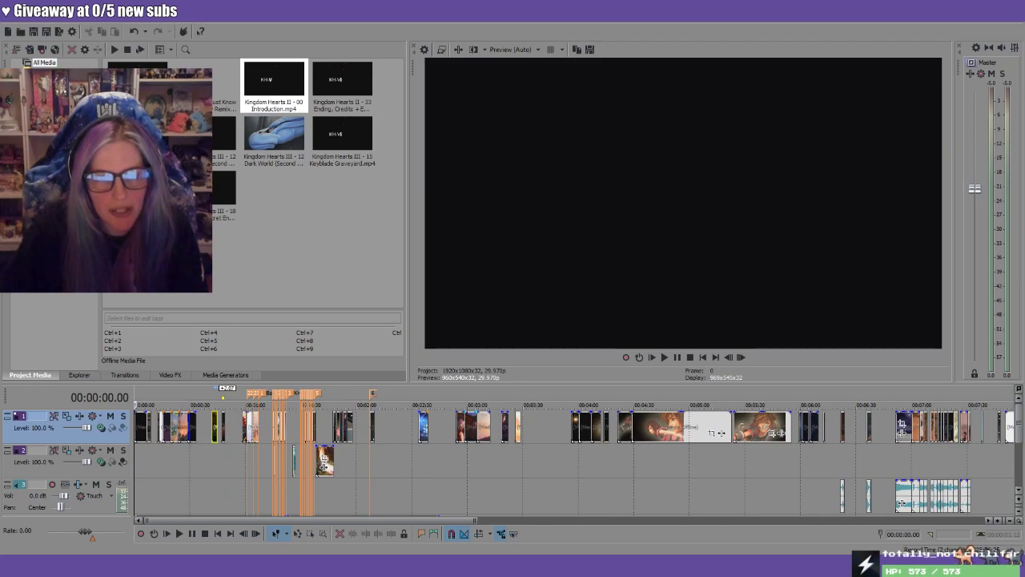
left_click(331, 86)
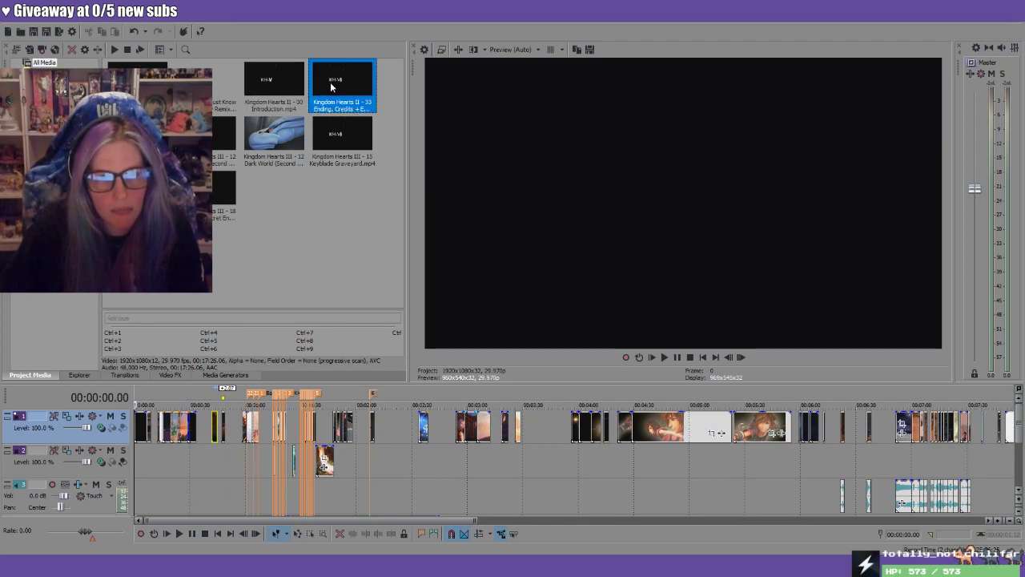
left_click(337, 141)
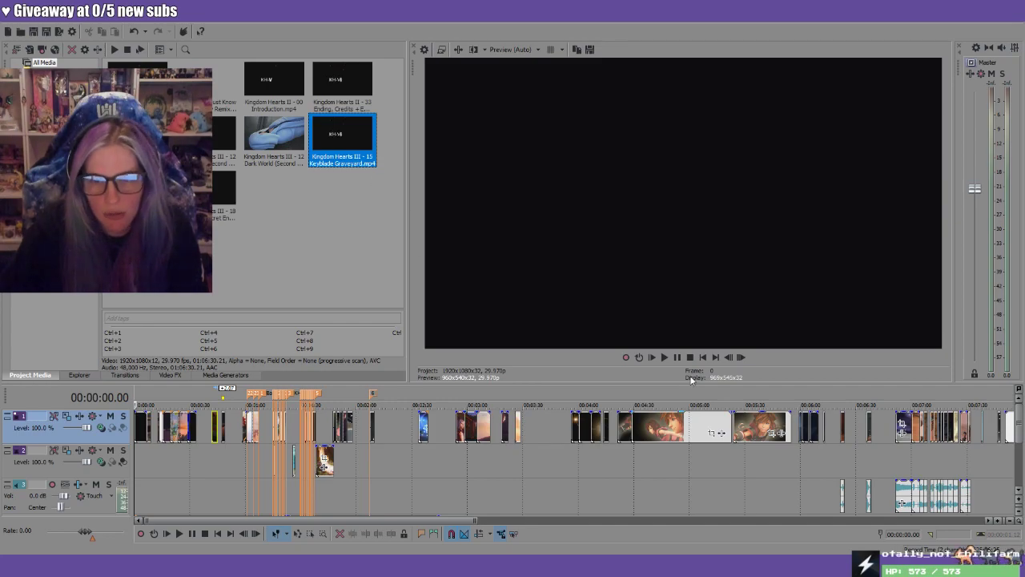
scroll(575, 464, "up", 2)
scroll(575, 462, "up", 3)
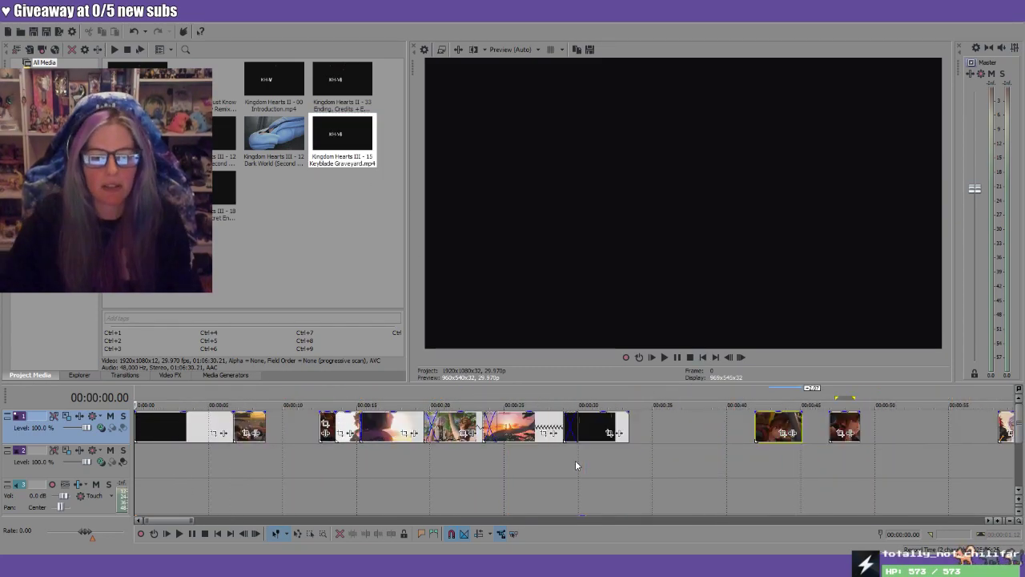
Compare the sunset pair's shot around 18.15 with the silver-haired boy's island conversation at 21.01–21.23
left_click(408, 396)
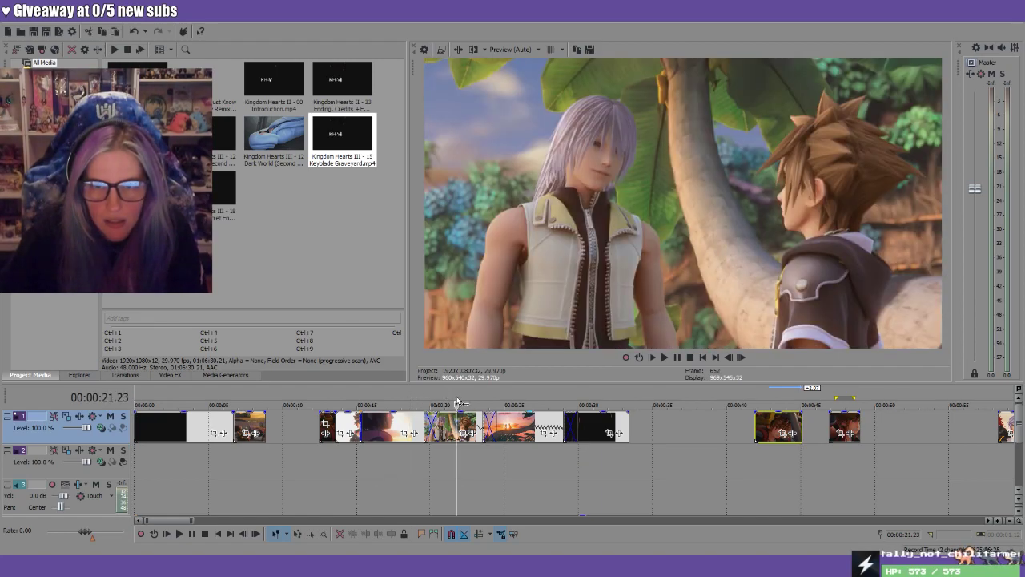
left_click(399, 405)
left_click(381, 404)
left_click(398, 399)
left_click(408, 399)
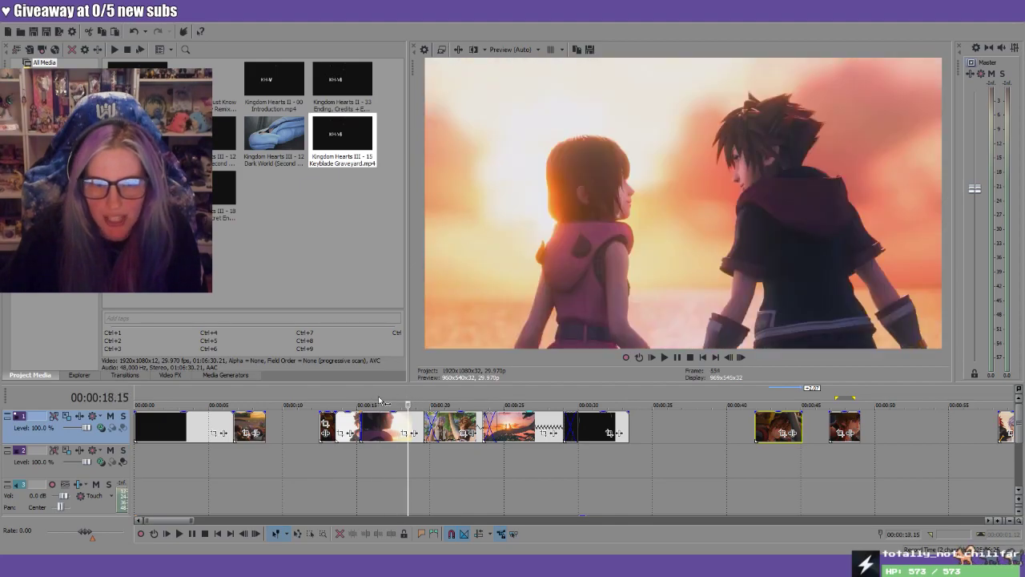
left_click(374, 400)
left_click(463, 400)
left_click(452, 402)
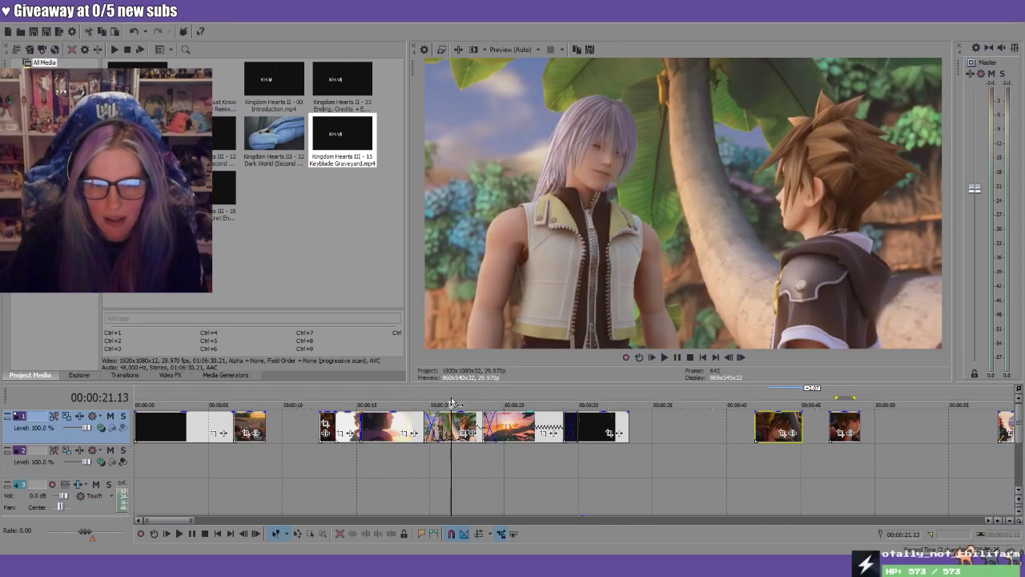
left_click(447, 398)
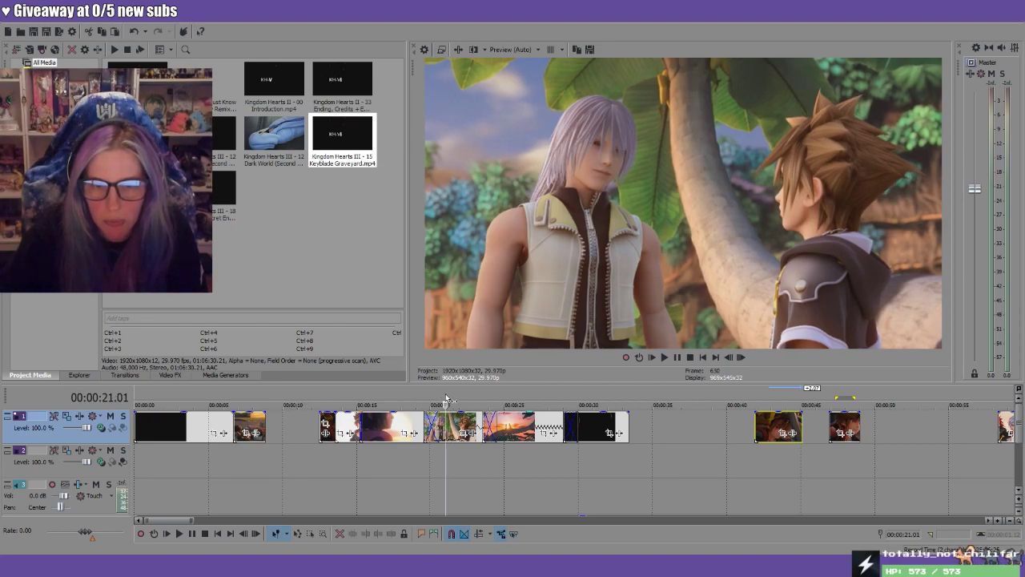
Review the sunset tree shot at 26.03–26.18 and the girl's profile at 16.18, and mark the stretch from 17.27 to 25.20
left_click(528, 399)
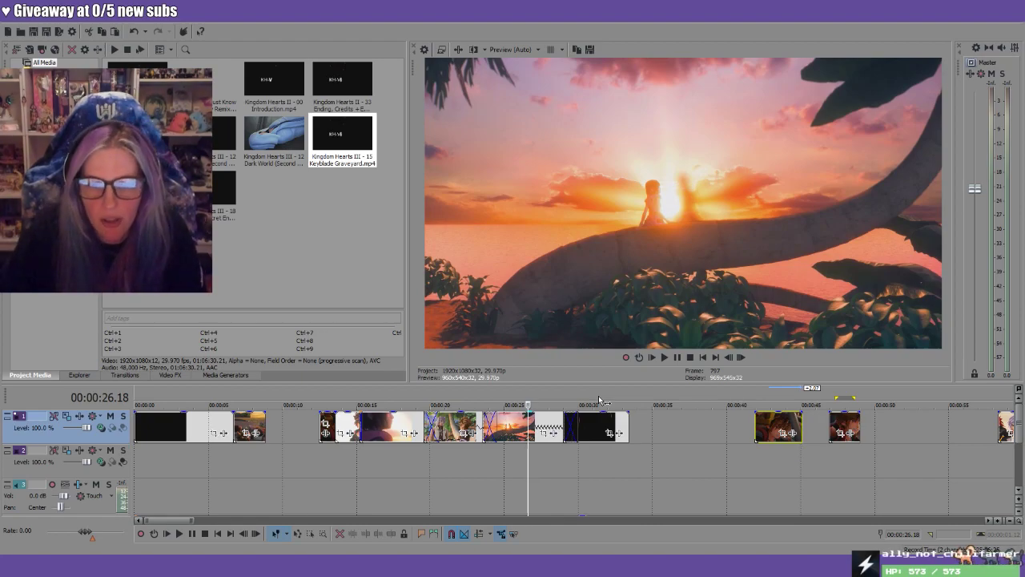
left_click(599, 400)
left_click(522, 398)
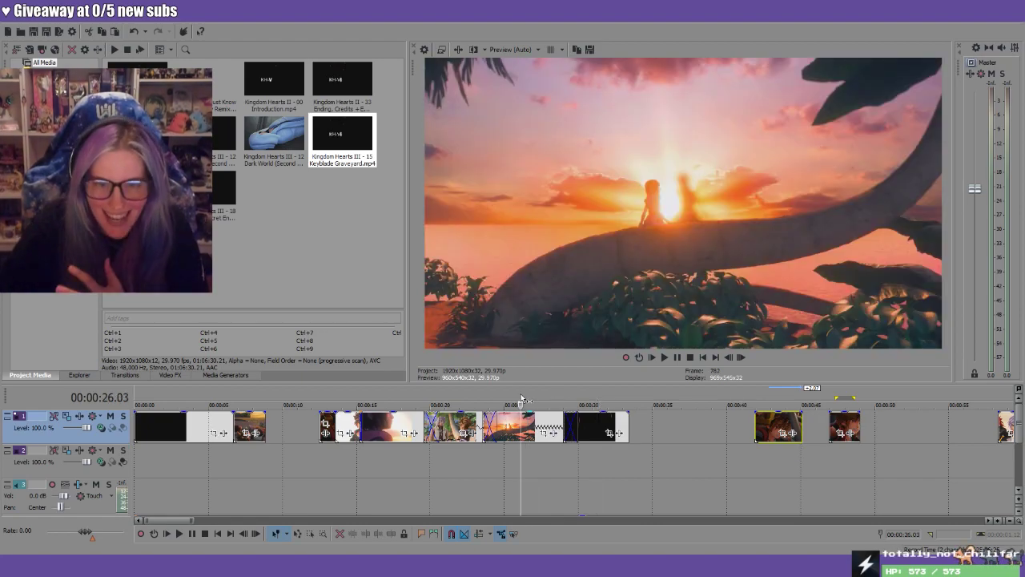
left_click(327, 402)
left_click(381, 398)
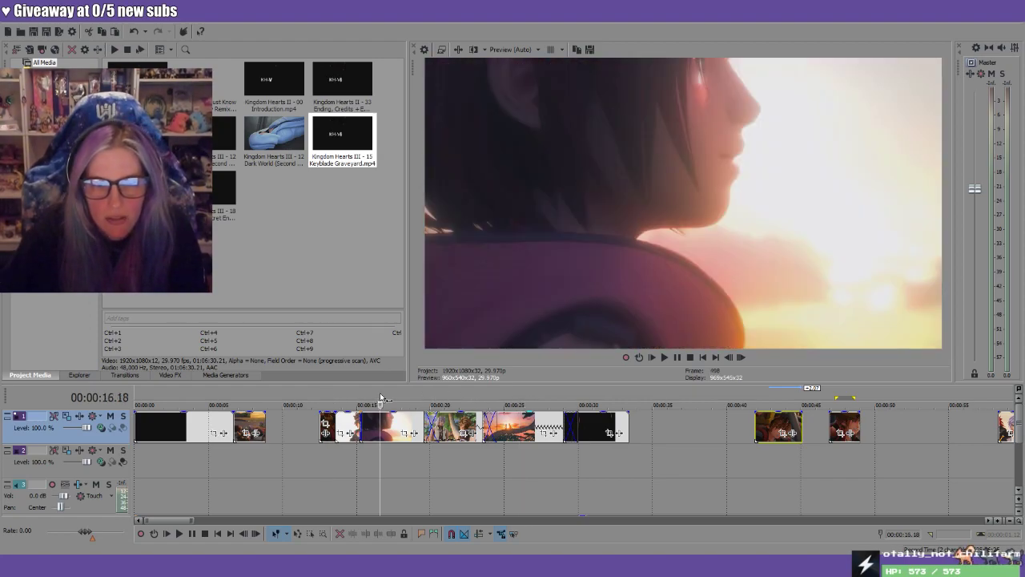
left_click_drag(399, 396, 511, 399)
Examine the hand-holding and keyblade shots from 1:52.24 to 1:56.08, the glowing pair at 1:50.01, and the frames at 1:54.03–1:54.16
scroll(744, 450, "down", 10)
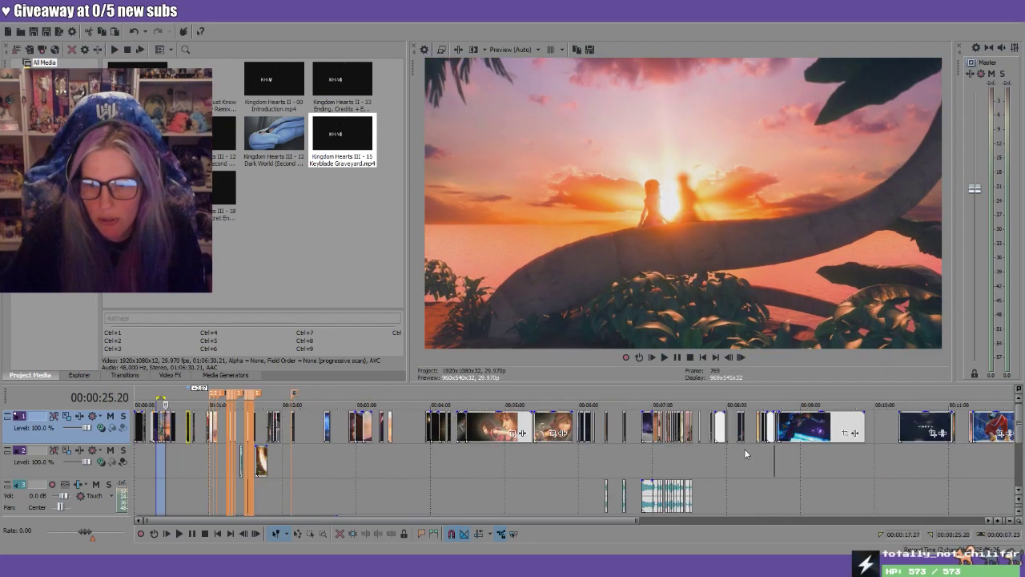
scroll(852, 464, "up", 5)
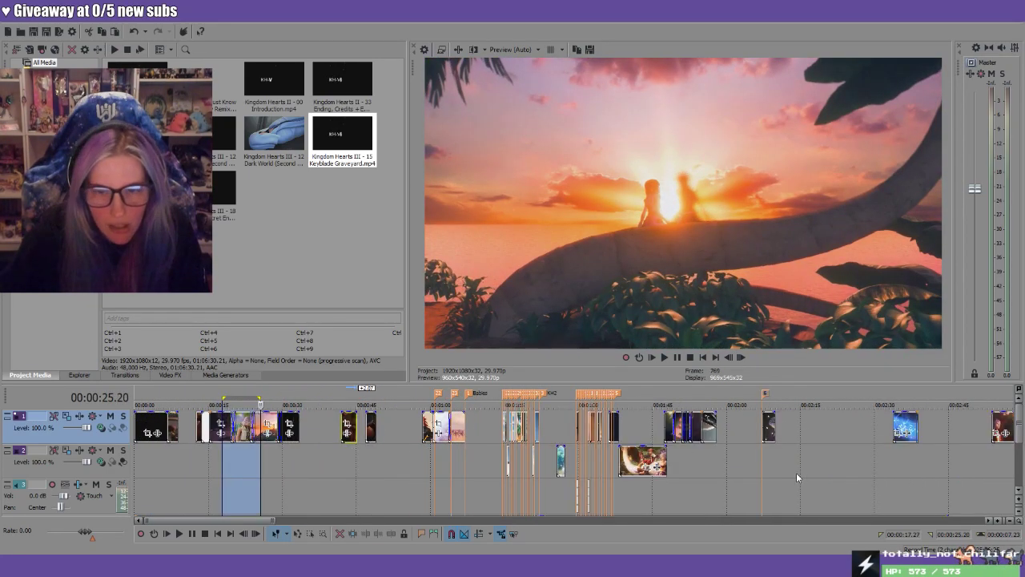
left_click(697, 393)
scroll(805, 445, "up", 6)
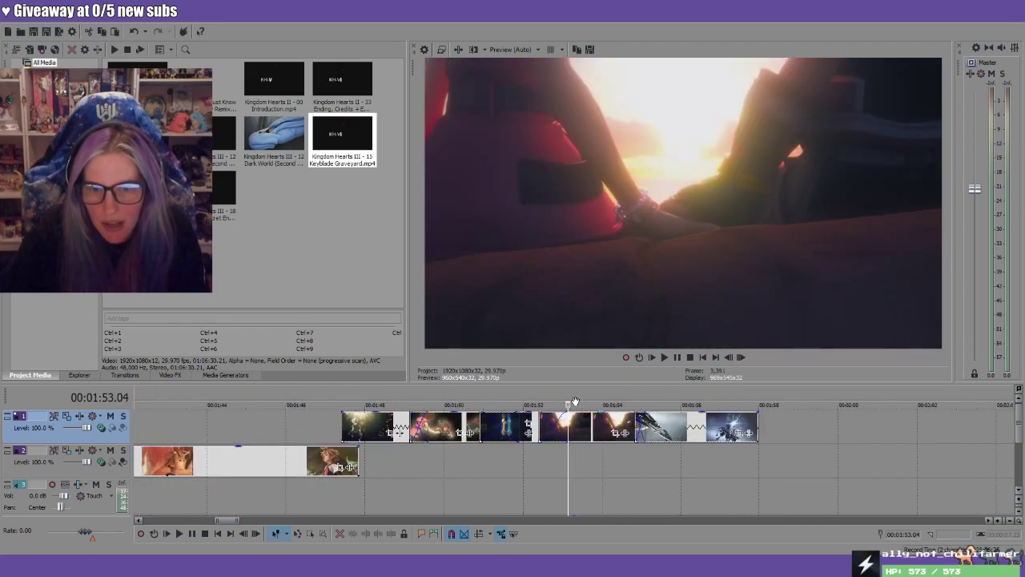
left_click_drag(556, 398, 692, 401)
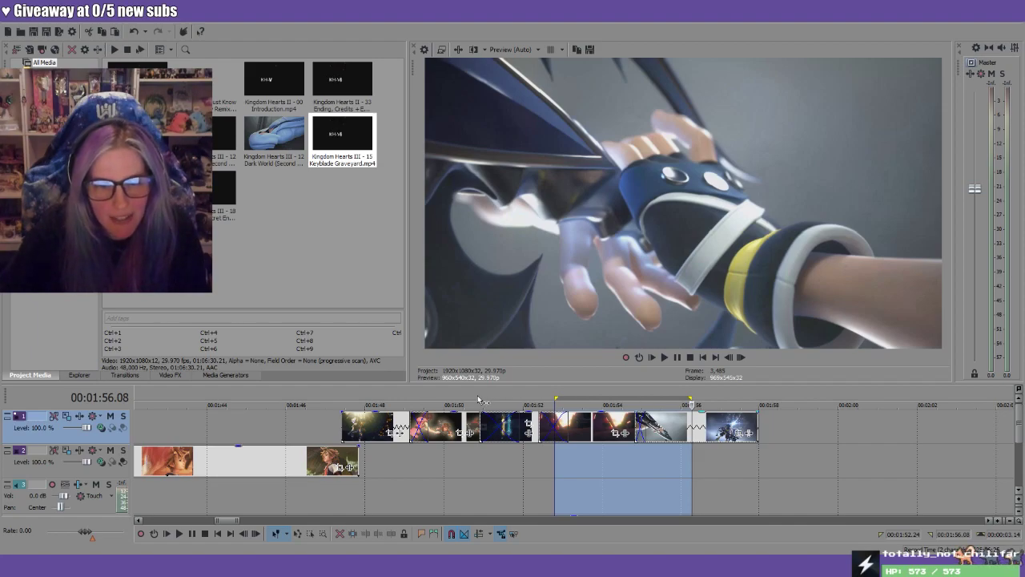
left_click(446, 395)
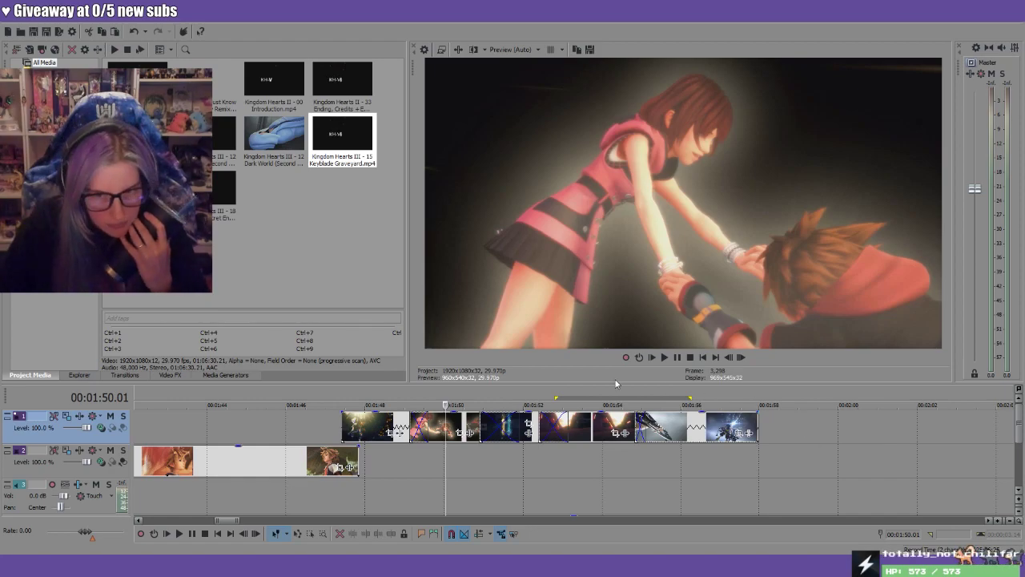
mouse_move(606, 395)
left_mouse_down()
mouse_move(683, 396)
mouse_move(623, 395)
left_mouse_up()
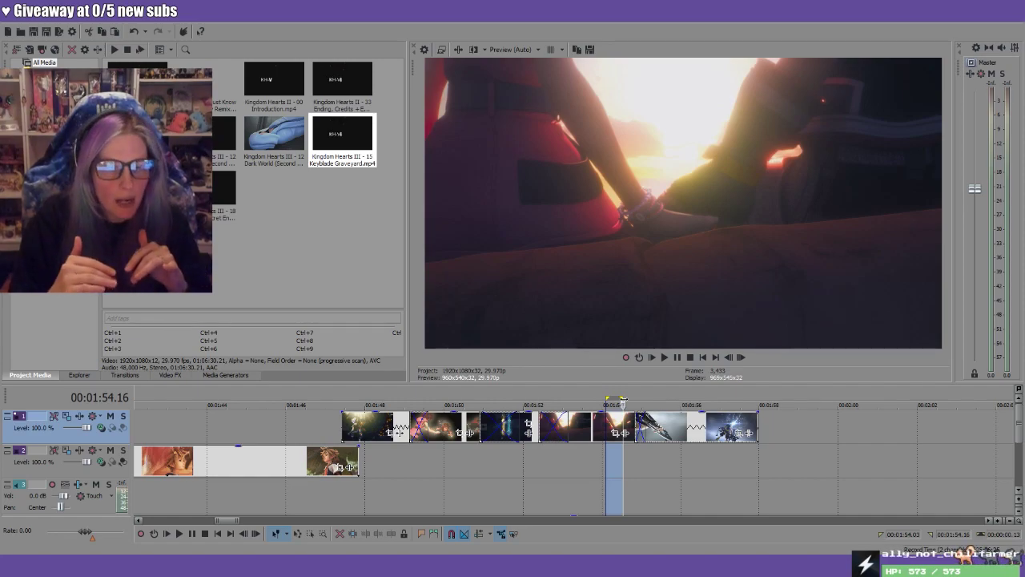
Return to the project start and review the remaining timeline gaps from the opening through about 2:10
left_click(713, 359)
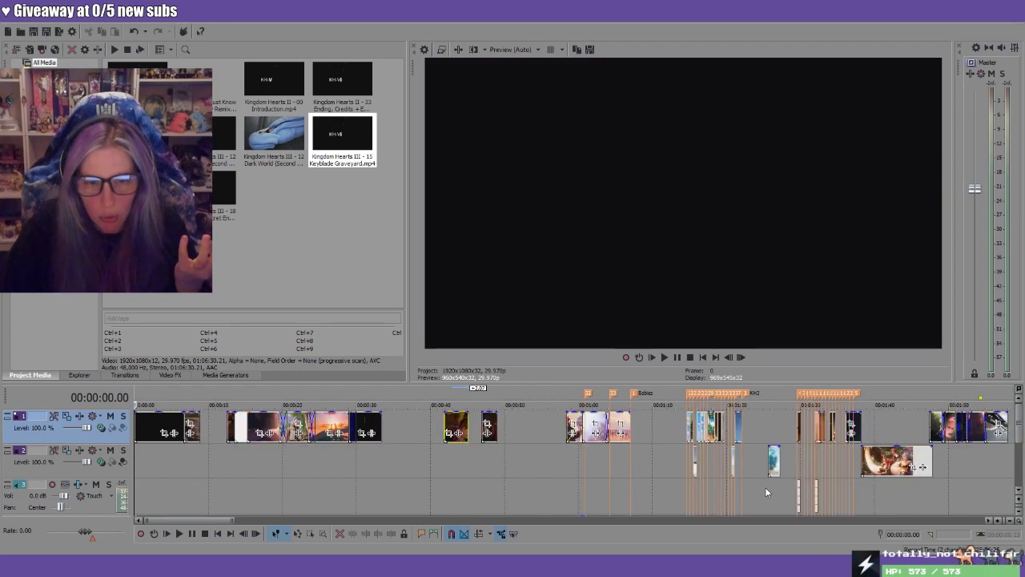
scroll(765, 487, "up", 2)
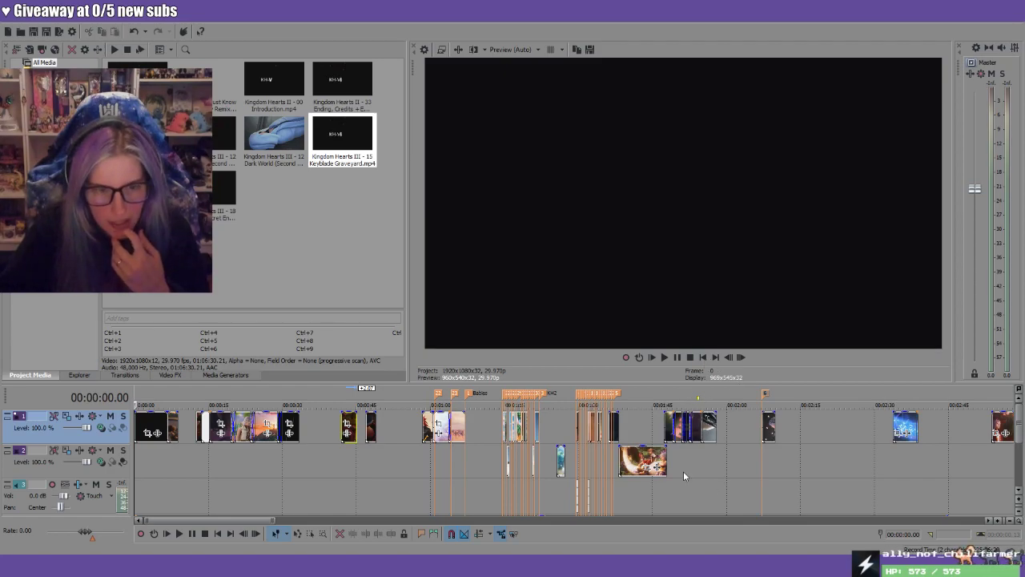
scroll(684, 475, "up", 5)
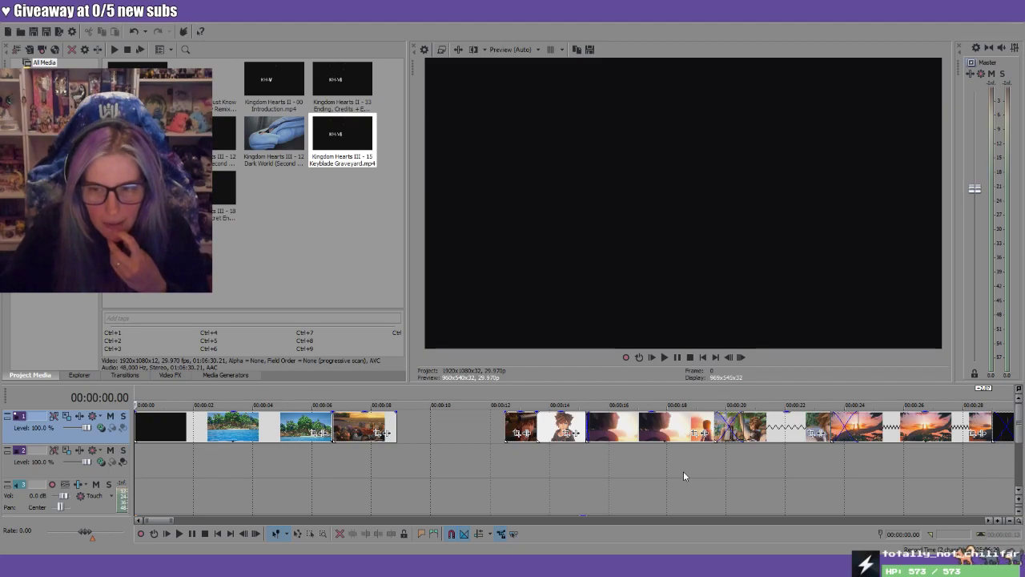
scroll(684, 476, "down", 3)
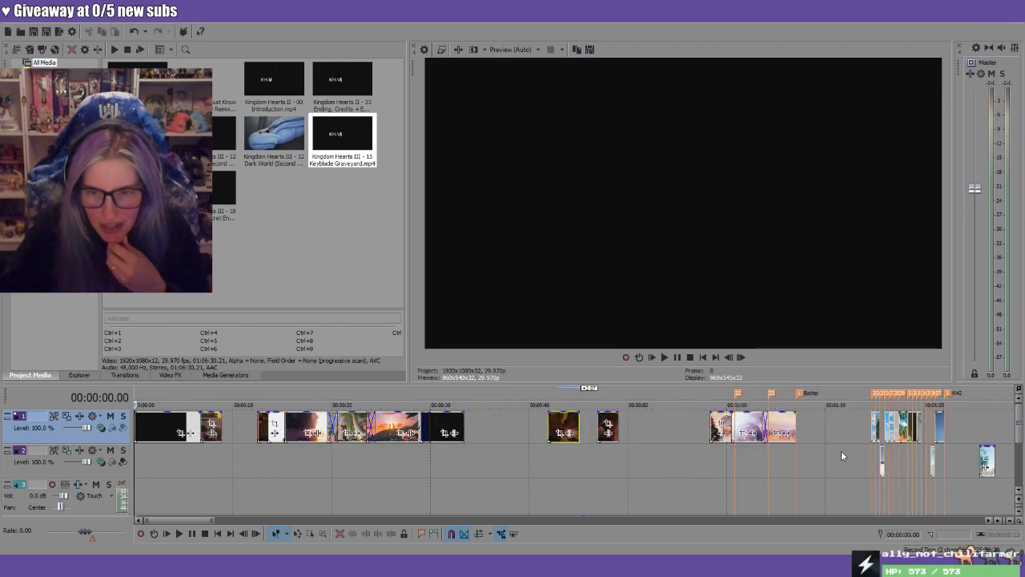
left_click(977, 519)
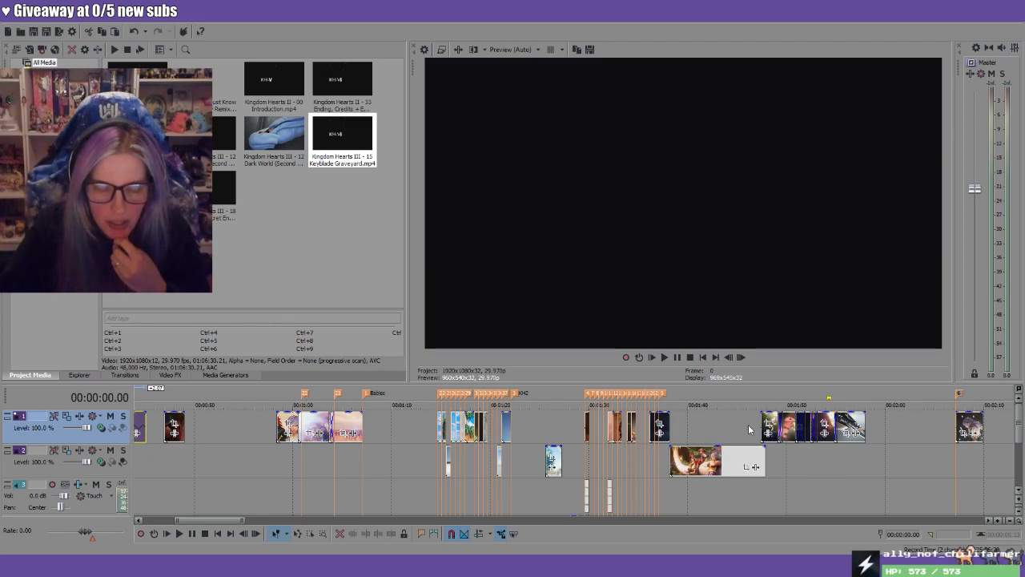
Mark the empty stretch from 1:07.02 to 1:14.19 to gauge the gap after the shots near the Babies marker
left_click(441, 397)
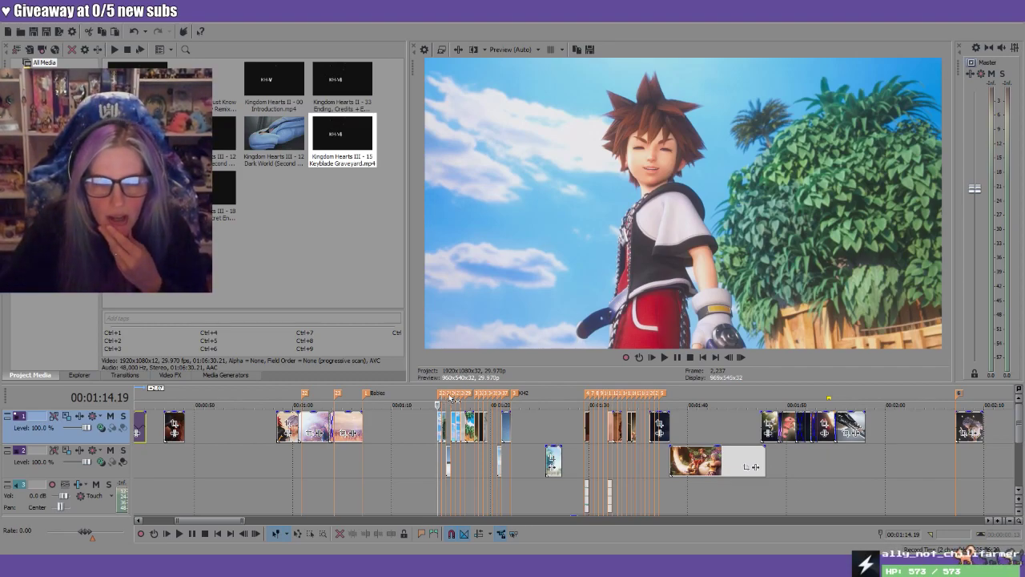
left_click_drag(373, 426, 437, 427)
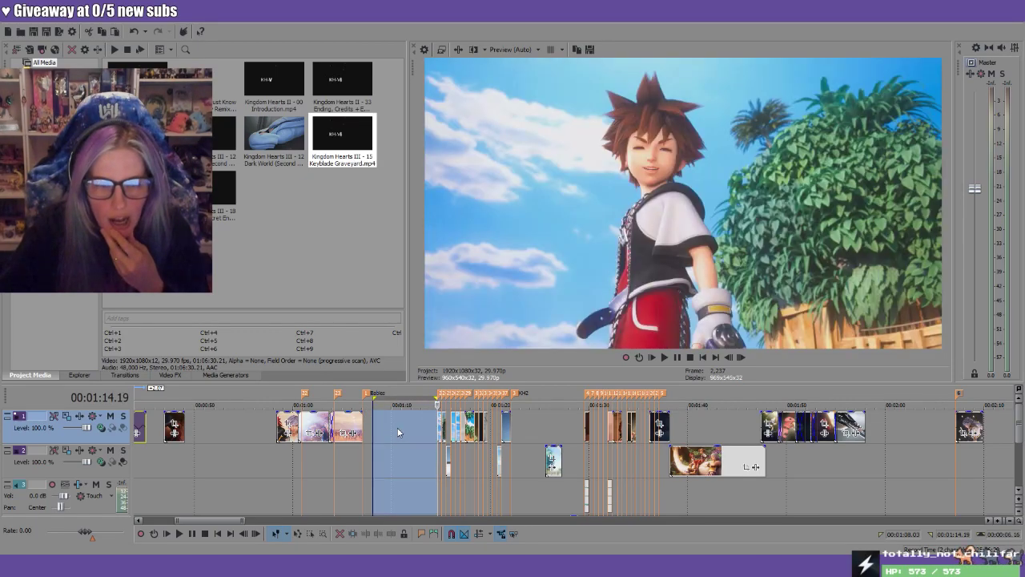
left_click(398, 432)
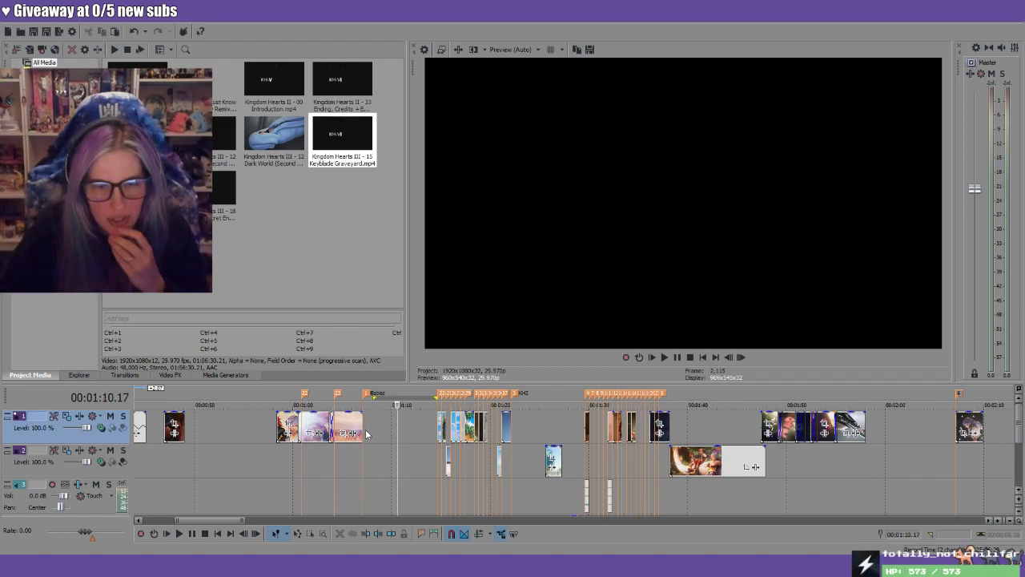
left_click_drag(368, 433, 438, 436)
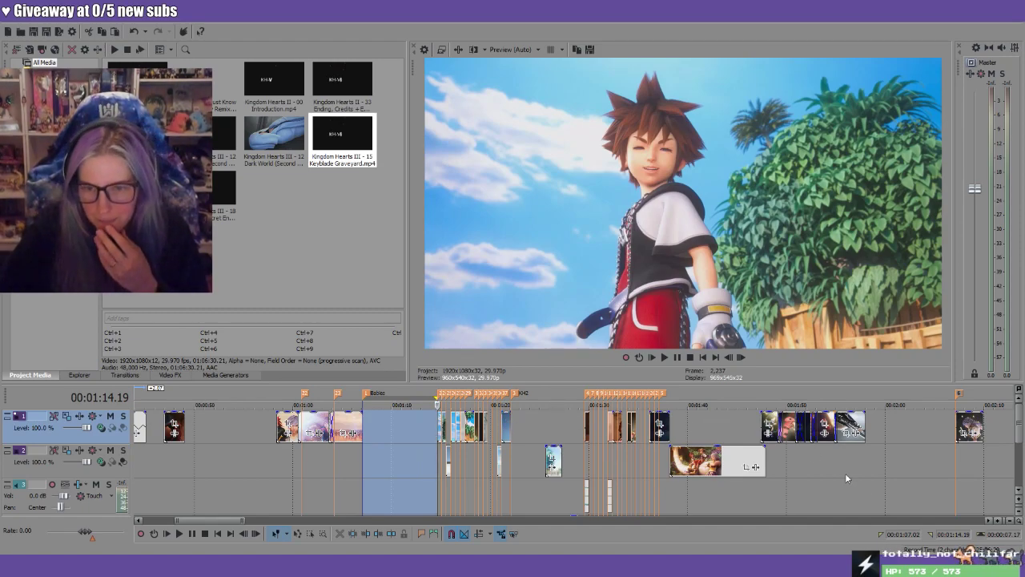
Play the edit from the project start and stop at 2:40.12 to review the remaining gaps
left_click(705, 358)
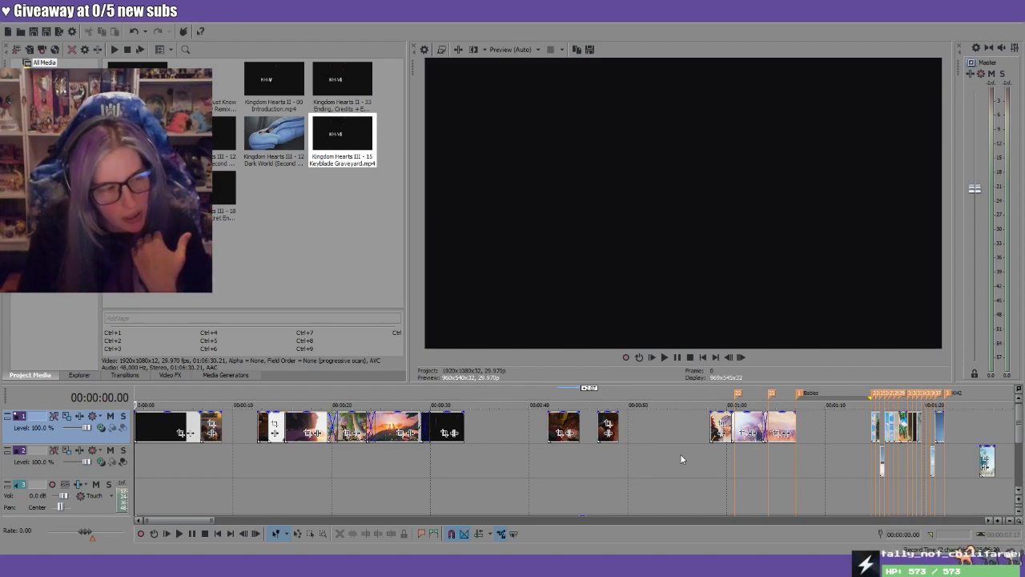
left_click(161, 401)
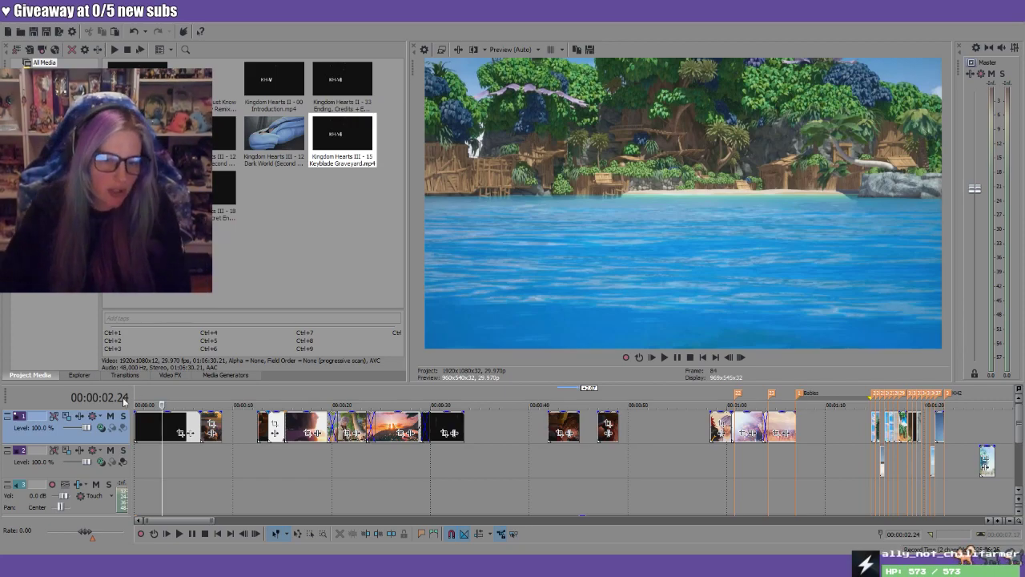
left_click(702, 358)
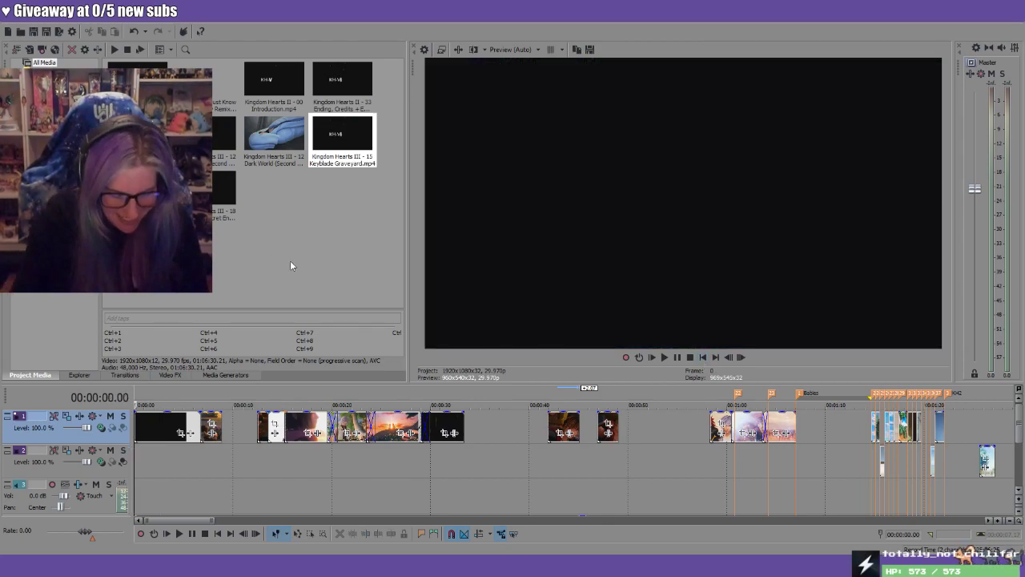
key("space")
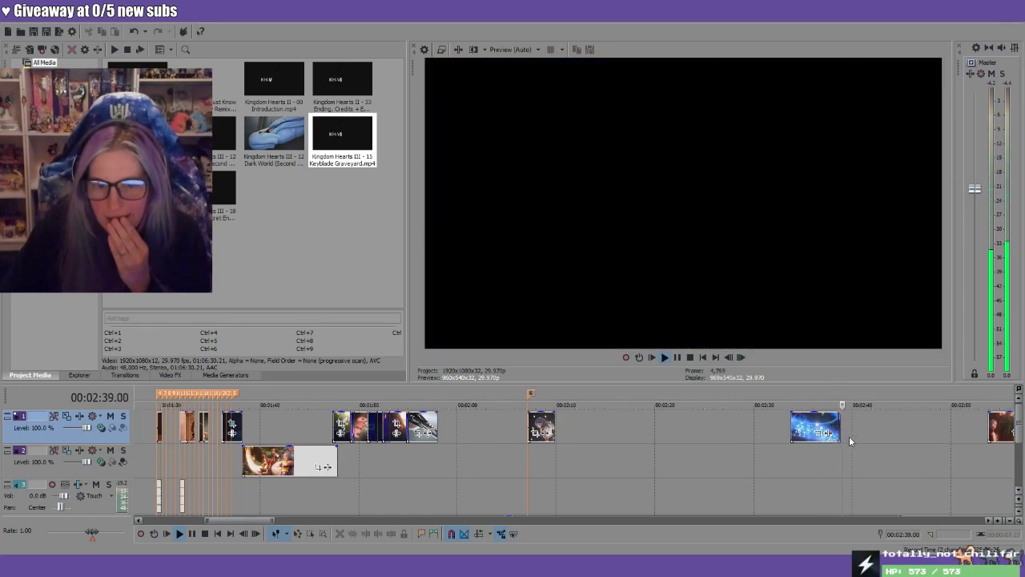
key("Return")
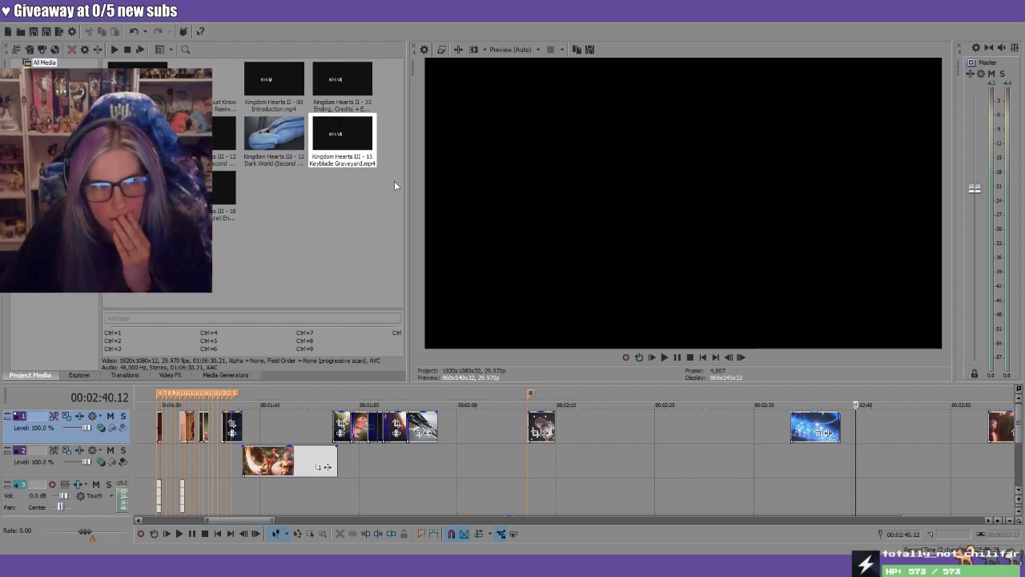
Try pasting the stored clip onto the second track at 8:14.17, and undo the paste
scroll(832, 444, "down", 10)
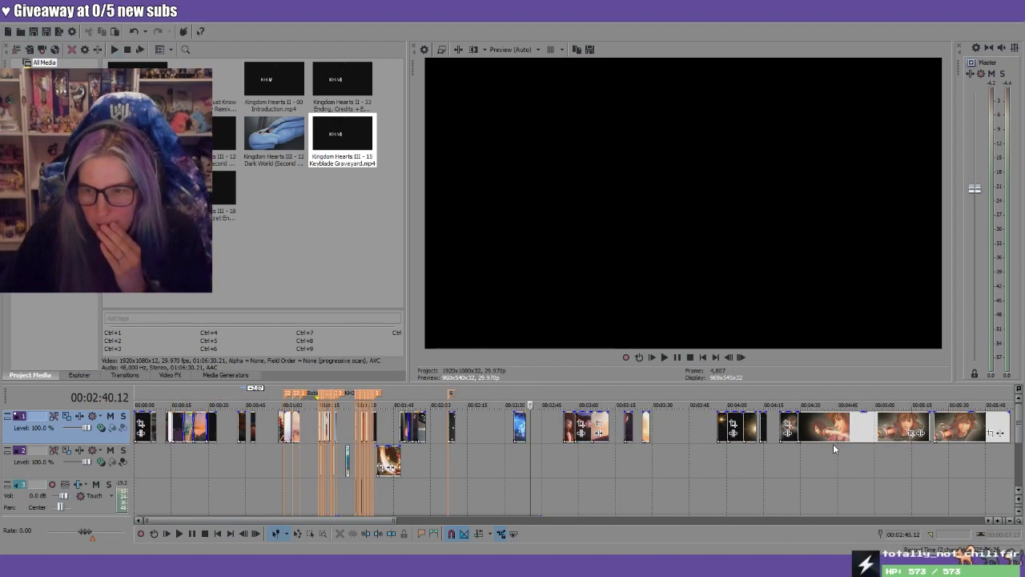
left_click(788, 417)
scroll(788, 417, "up", 2)
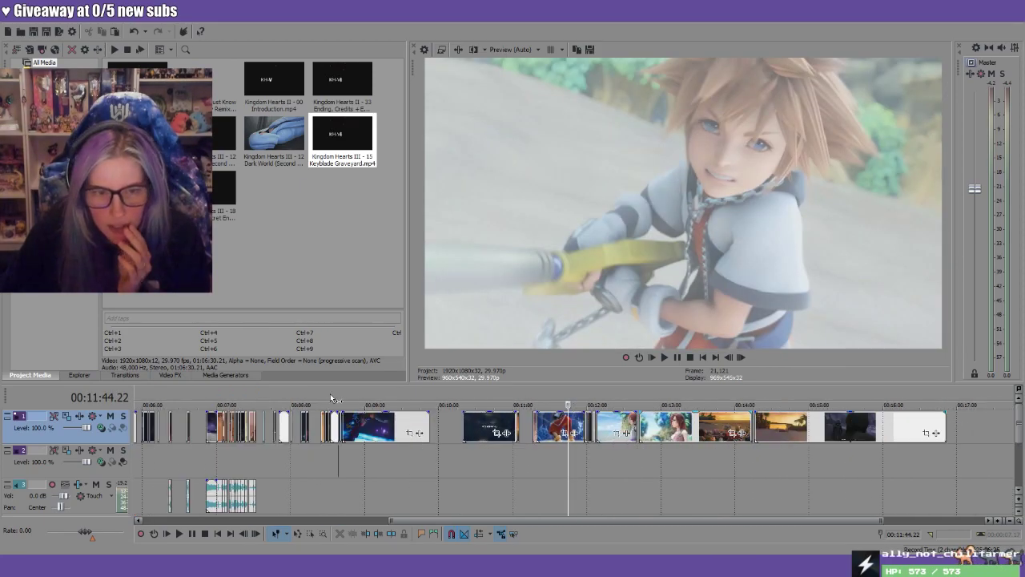
left_click(338, 400)
scroll(409, 436, "up", 4)
left_click(450, 463)
key("ctrl+v")
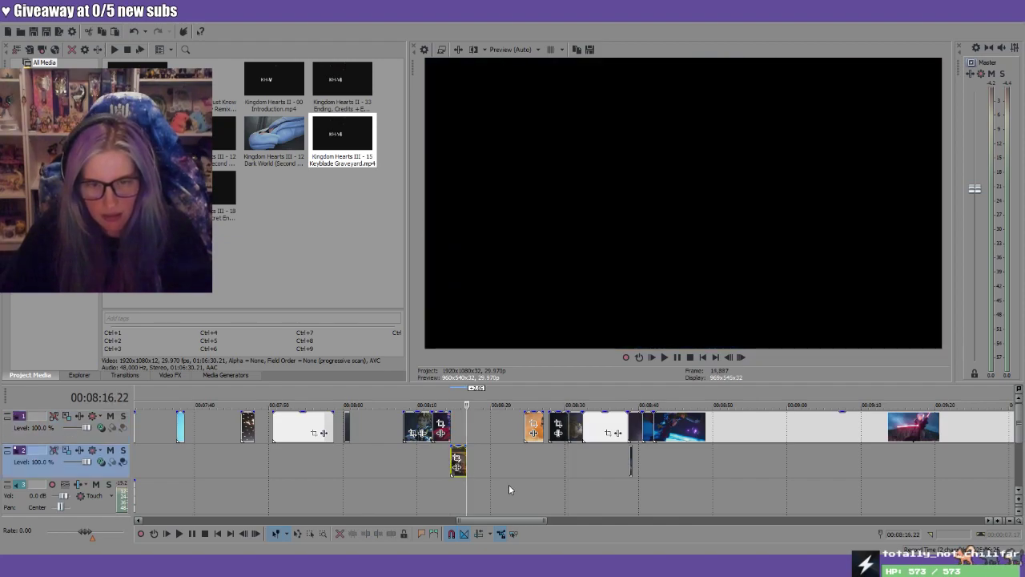
scroll(509, 484, "up", 4)
left_click(133, 32)
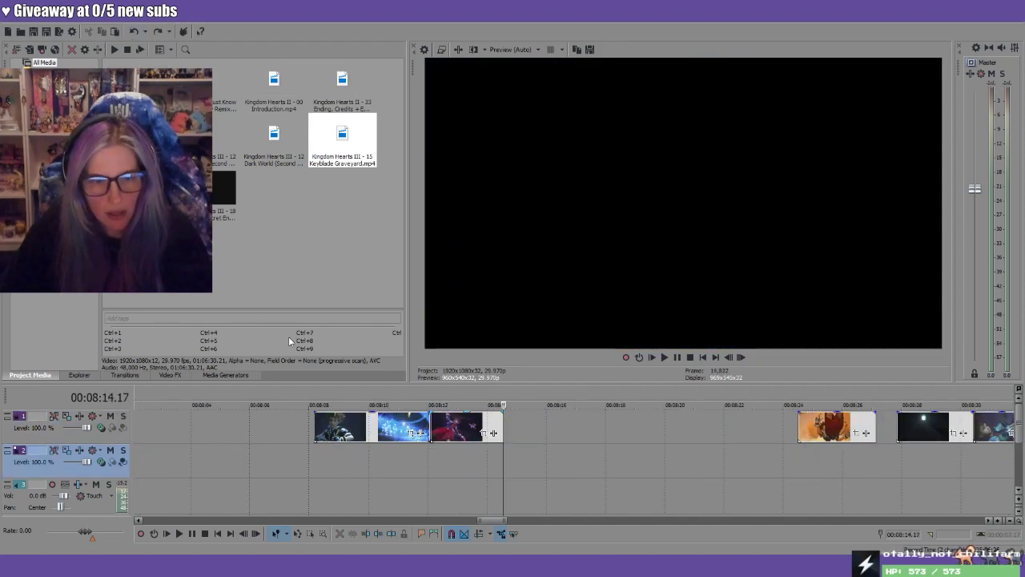
Cut the dark night-battle shots between about 7:14 and 7:22 out of the stored footage, together with their audio
scroll(279, 400, "down", 6)
left_click(279, 400)
scroll(426, 459, "up", 5)
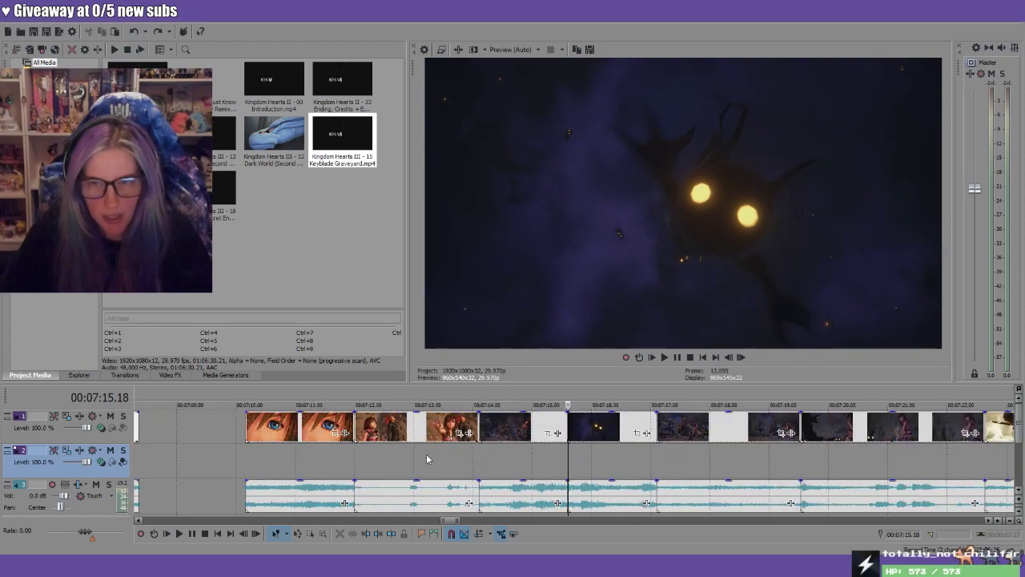
left_click(492, 402)
left_click(462, 400)
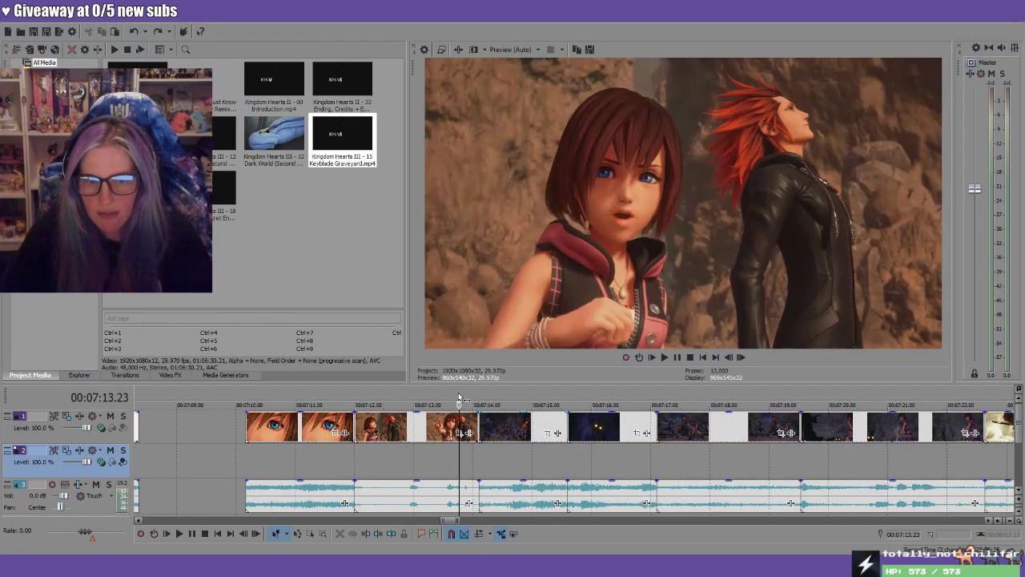
left_click(497, 400)
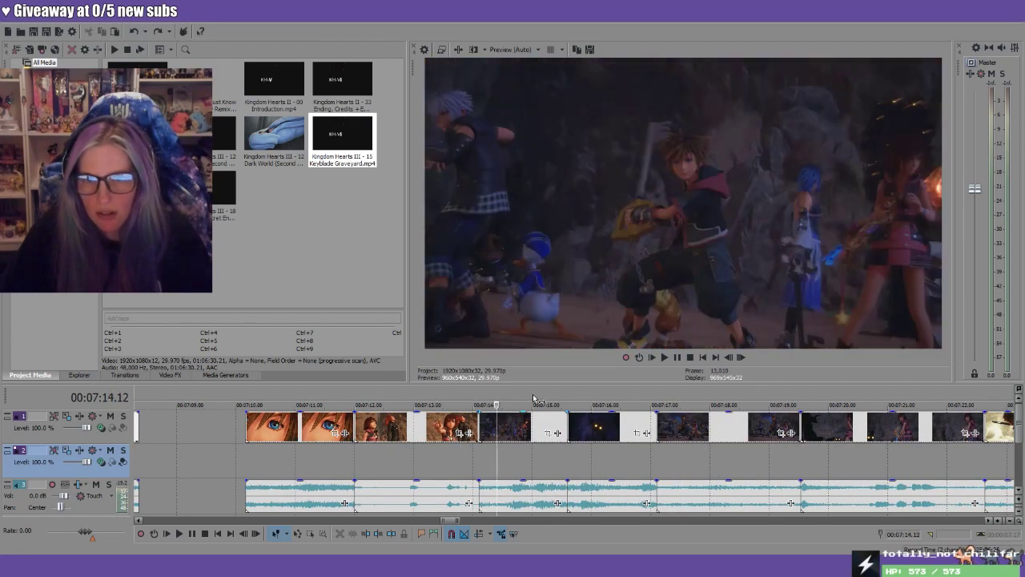
left_click_drag(491, 400, 936, 402)
left_click(538, 432)
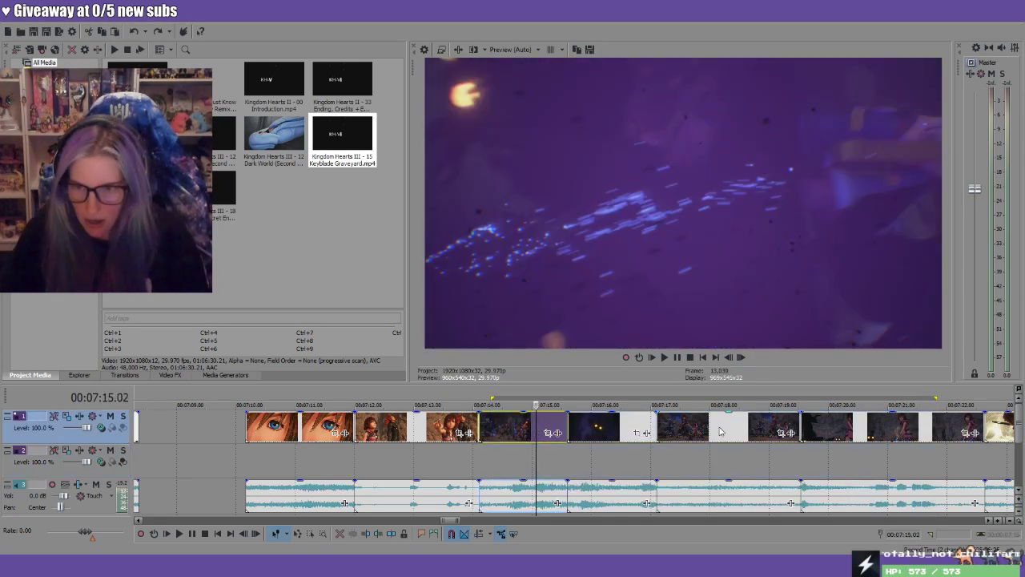
left_click(913, 430, "shift")
key("Delete")
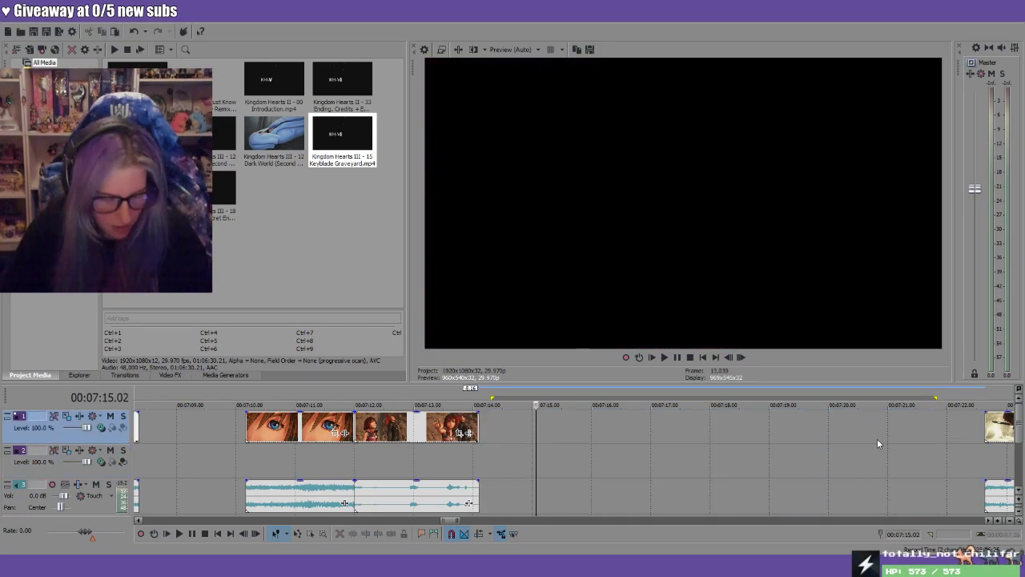
Paste the battle shots onto the second track near 43 seconds and slide them right to end near 58 seconds
left_click(702, 357)
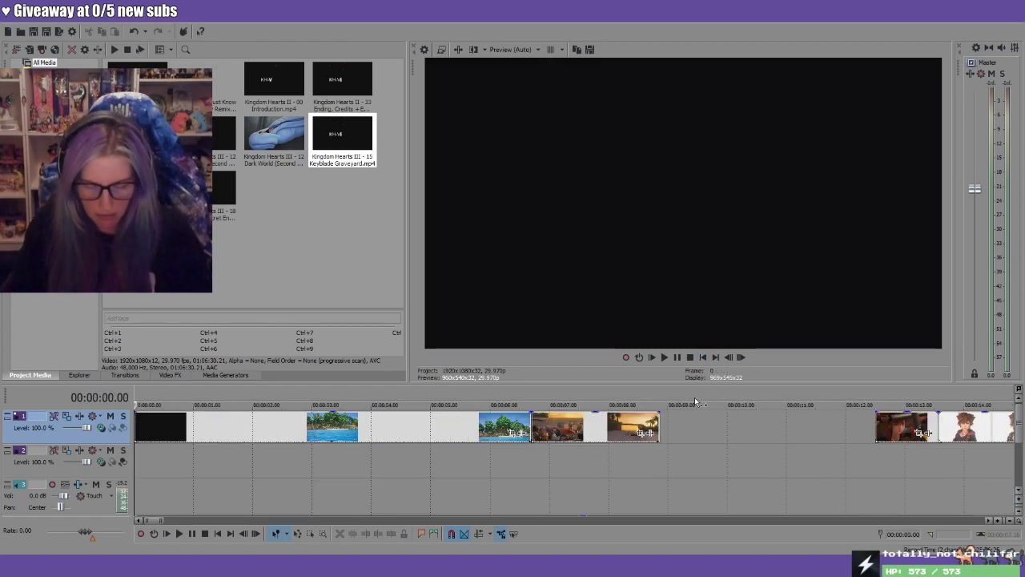
scroll(788, 434, "down", 2)
scroll(788, 434, "down", 5)
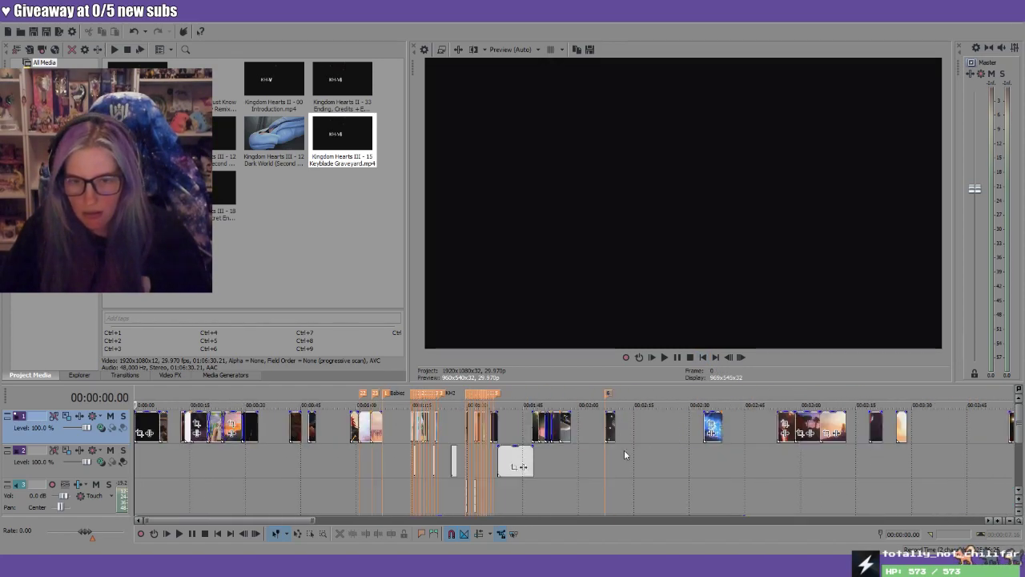
left_click(566, 467)
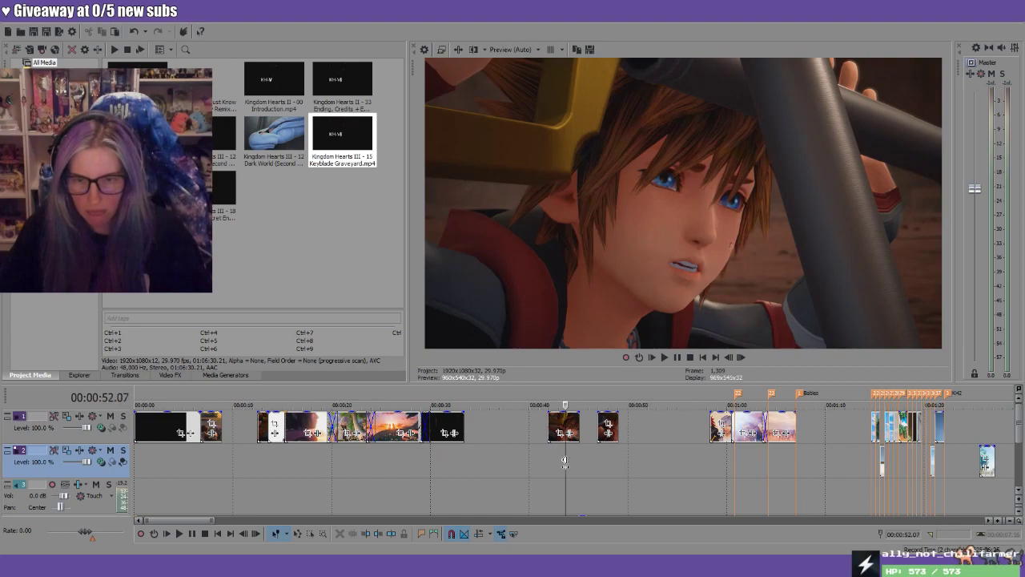
key("ctrl+v")
left_click_drag(644, 460, 696, 462)
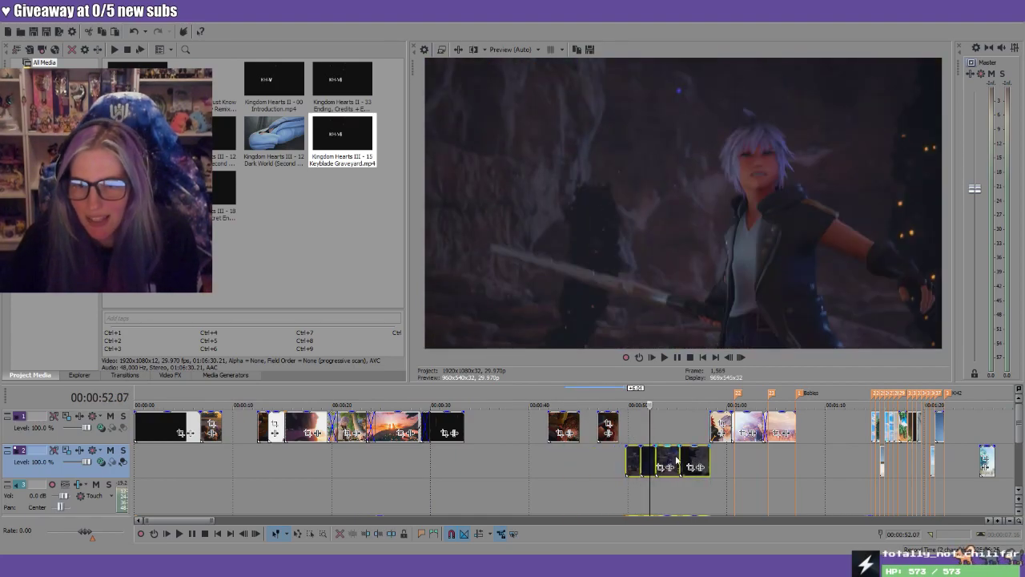
Separate the first battle shot from the other three, moving it to end level with the shot above at about 49 seconds
left_click(673, 461)
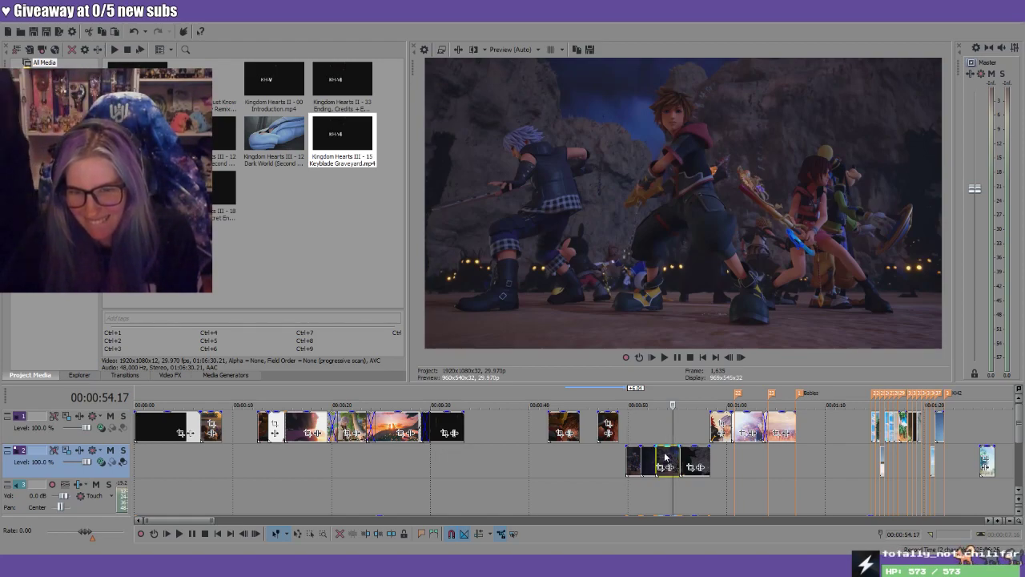
mouse_move(665, 456)
left_mouse_down()
mouse_move(615, 458)
mouse_move(669, 463)
mouse_move(641, 462)
mouse_move(657, 464)
left_mouse_up()
left_click(650, 461)
scroll(737, 458, "up", 5)
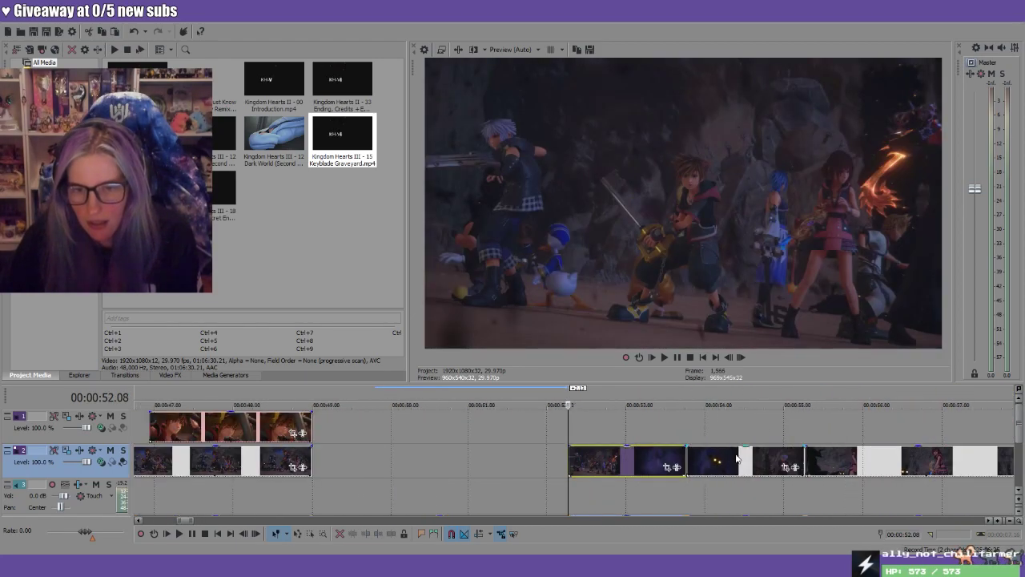
Adjust the second and third battle shots to about two seconds each and place them back to back from about 50.24
left_click_drag(570, 460, 471, 462)
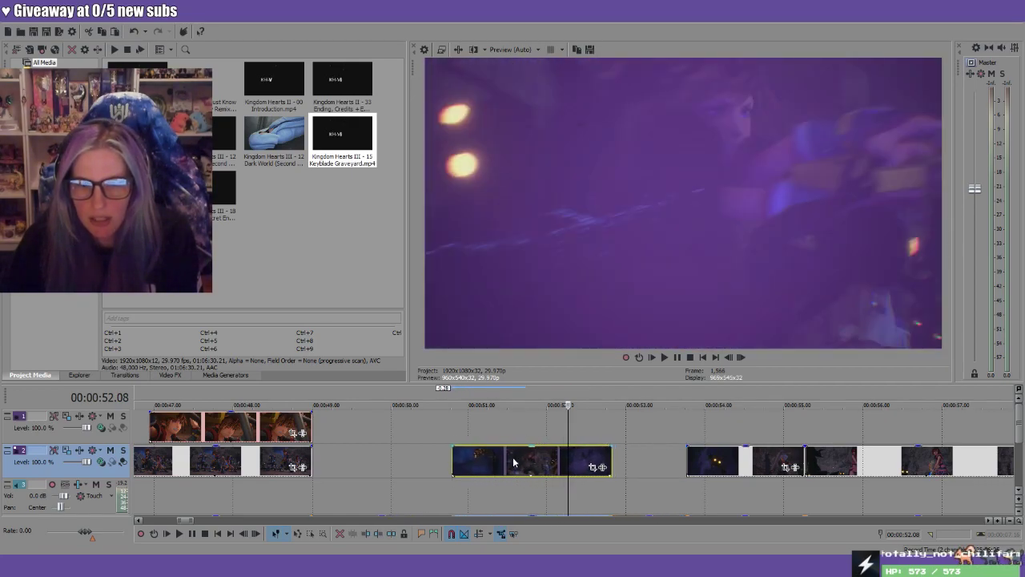
left_click_drag(474, 398, 638, 402)
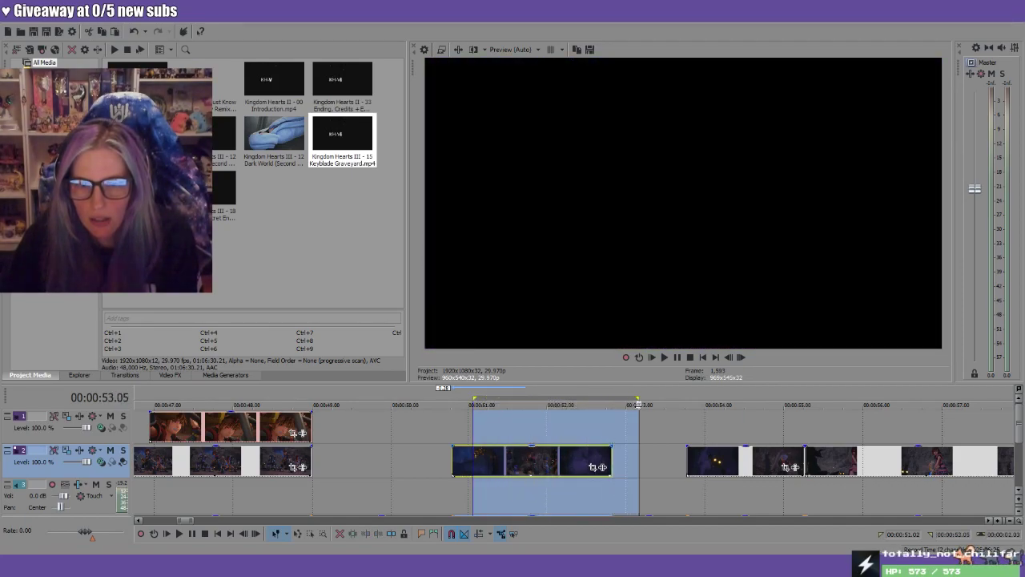
left_click(611, 463)
mouse_move(610, 463)
left_mouse_down()
mouse_move(681, 463)
mouse_move(607, 462)
left_mouse_up()
left_click_drag(687, 460, 639, 463)
left_click_drag(615, 398, 760, 467)
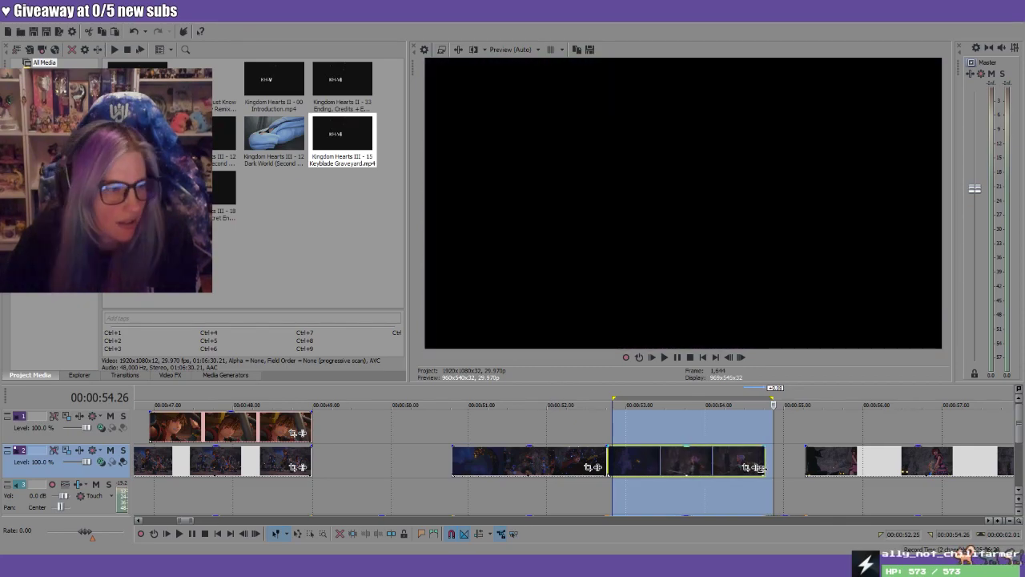
Extend the fourth battle shot at its start and end, and place it directly against the third
left_click(819, 466)
left_click_drag(807, 464, 787, 464)
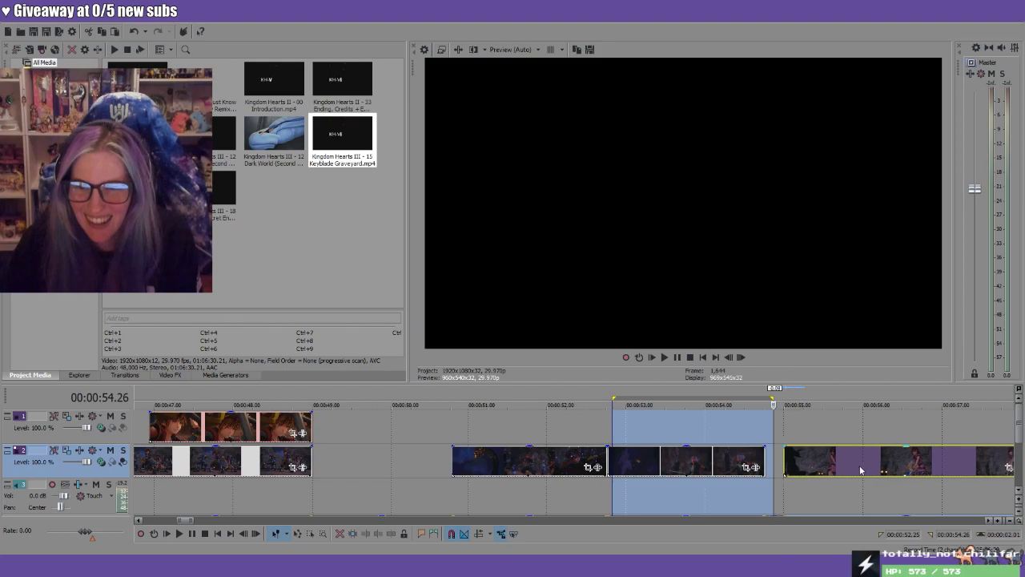
left_click_drag(862, 469, 842, 469)
scroll(749, 463, "down", 2)
mouse_move(749, 463)
left_mouse_down()
mouse_move(770, 459)
mouse_move(757, 458)
left_mouse_up()
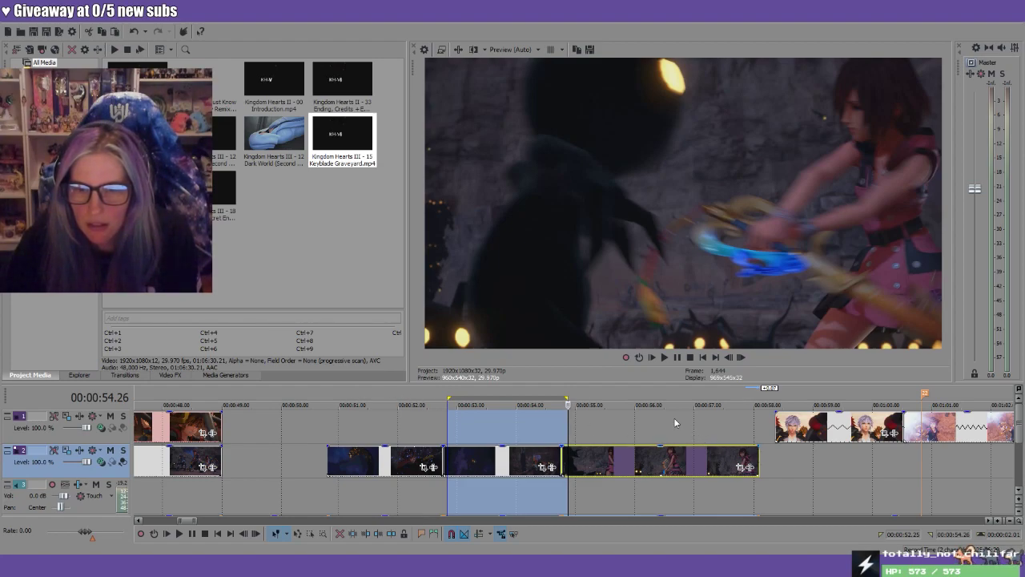
mouse_move(661, 463)
left_mouse_down()
mouse_move(677, 463)
mouse_move(663, 466)
left_mouse_up()
Move the first battle shot against the second, and shift the other three right to meet the silver-haired boy's clip near 58 seconds
left_click(741, 403)
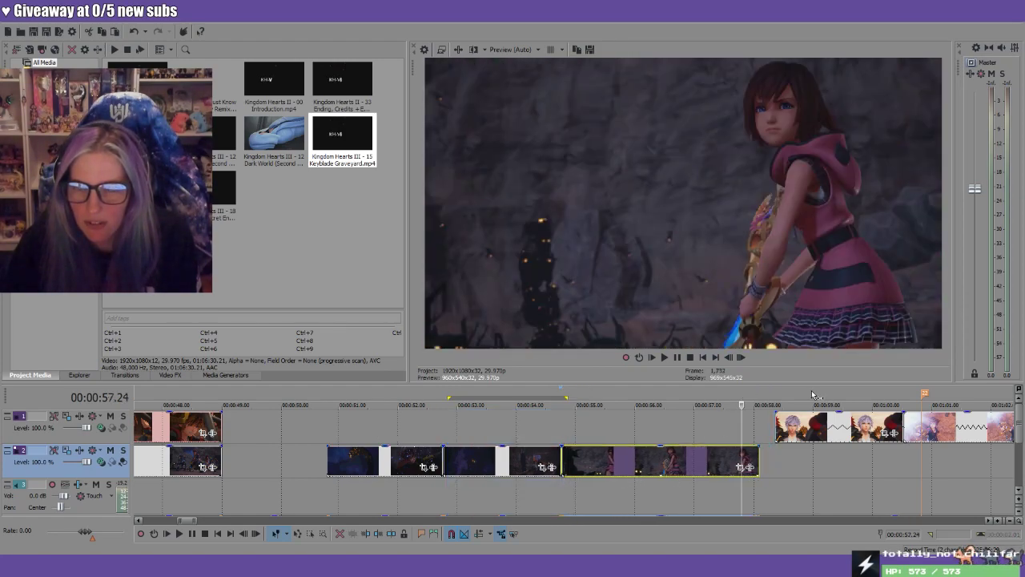
left_click(811, 395)
left_click(413, 396)
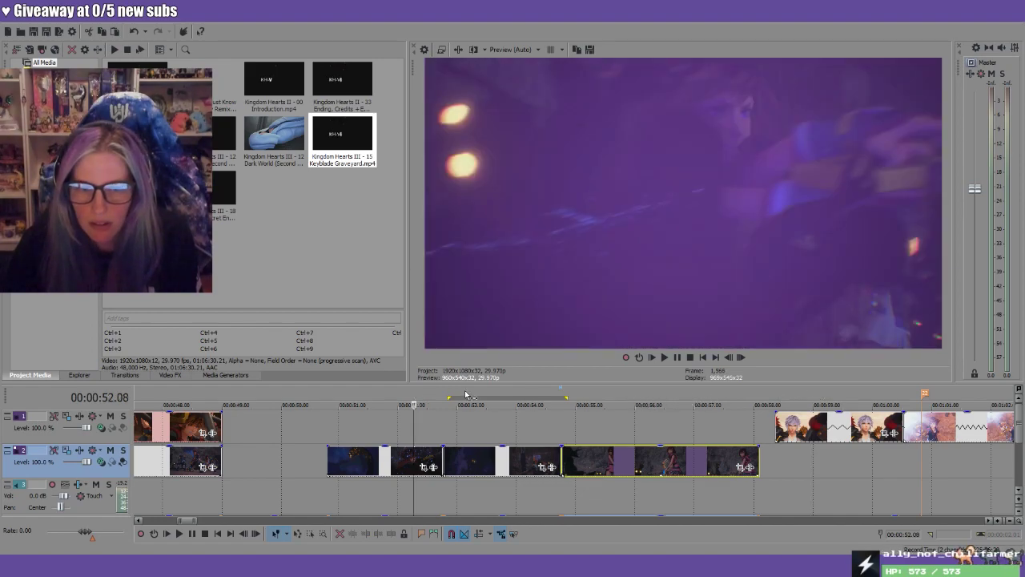
left_click(485, 394)
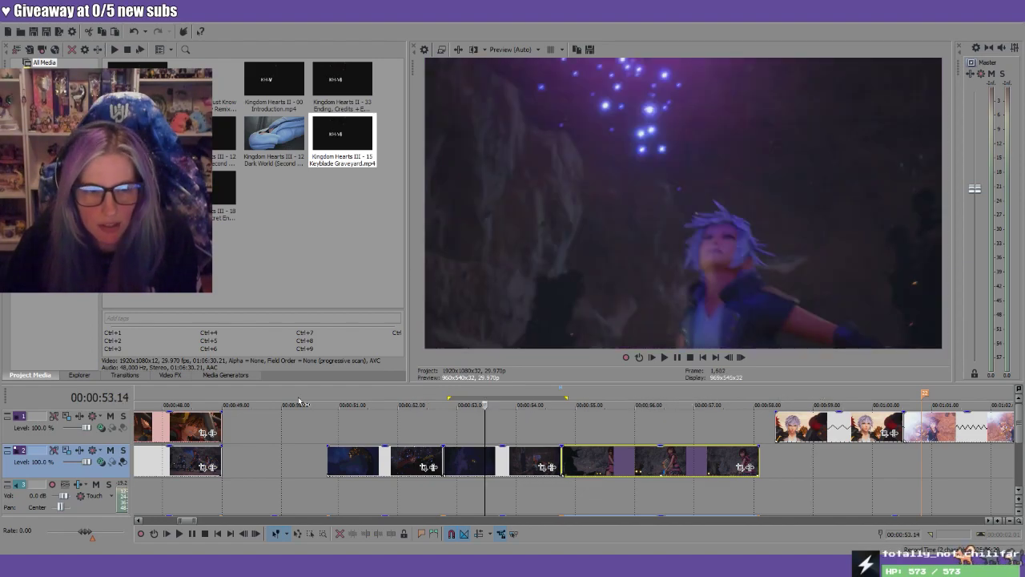
left_click_drag(210, 459, 299, 466)
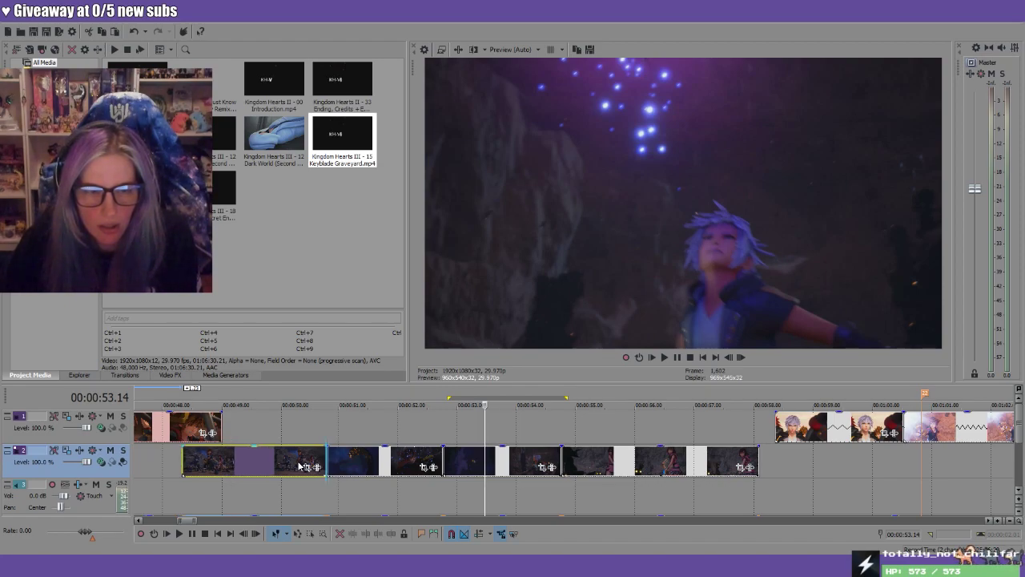
left_click(667, 466)
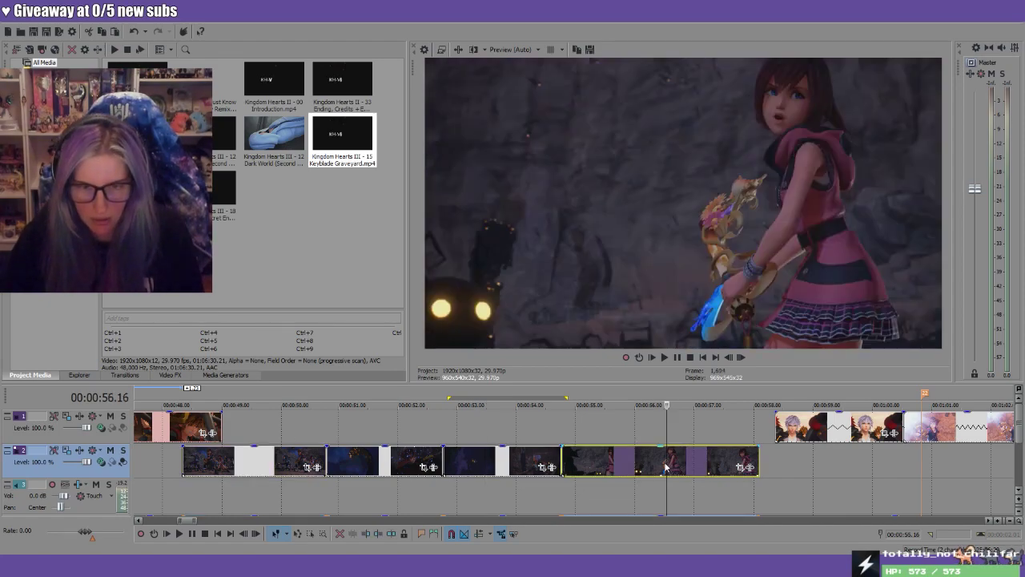
left_click(381, 462, "shift")
left_click_drag(381, 461, 394, 467)
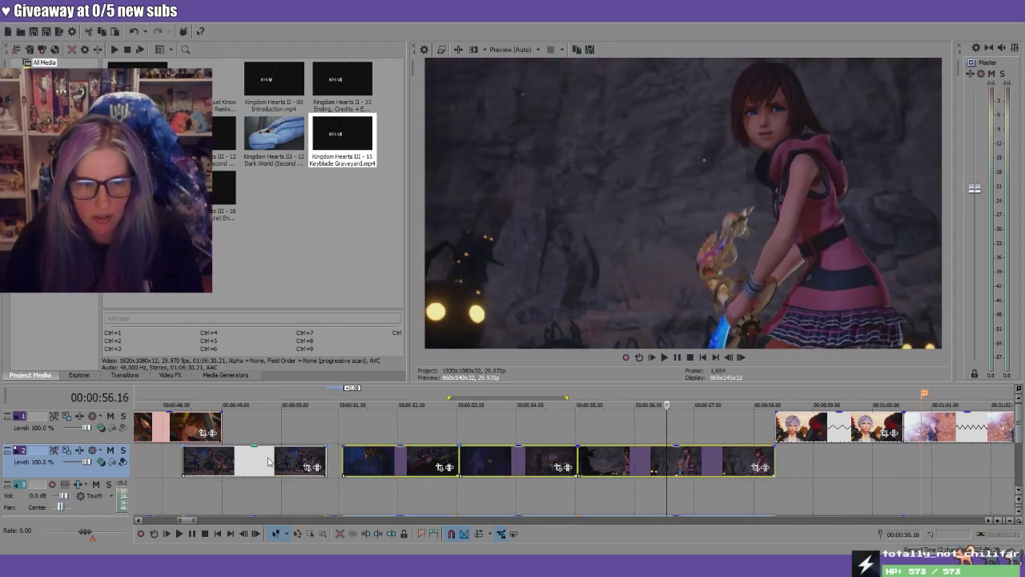
Reposition the first battle shot slightly earlier than the second and extend its end to about 50.19
left_click_drag(273, 460, 273, 463)
left_click_drag(237, 417, 274, 417)
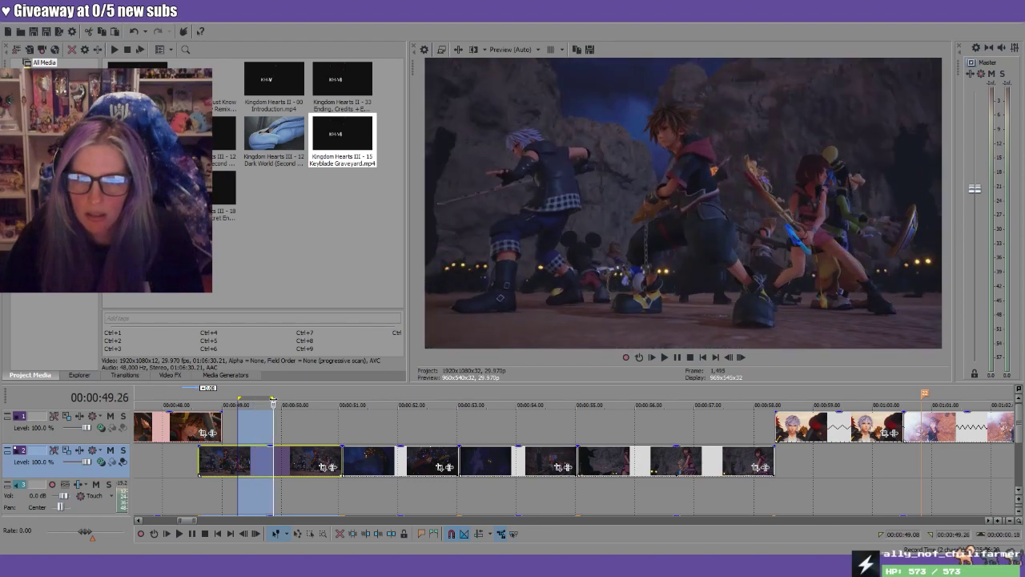
left_click_drag(283, 466, 317, 466)
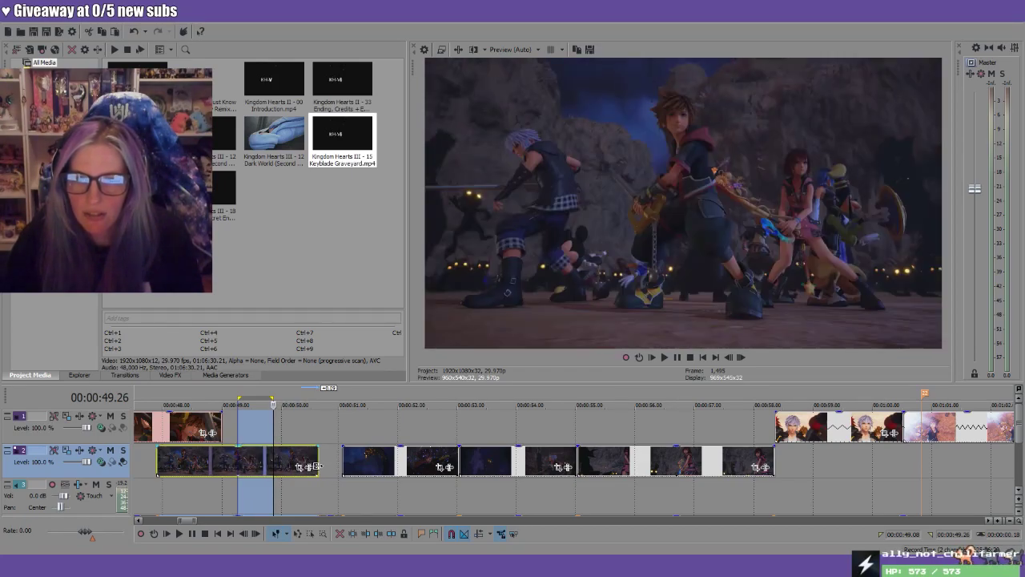
Examine the closing frames of the first battle shot frame by frame, going back from its end at 50.19 to around 50.11
left_click(317, 398)
scroll(318, 399, "down", 2)
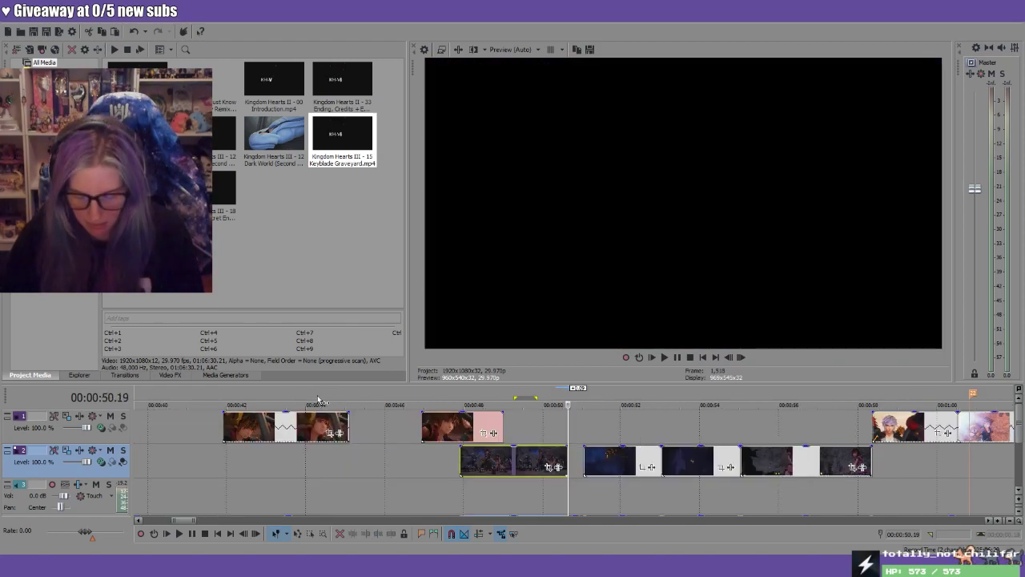
key("Left")
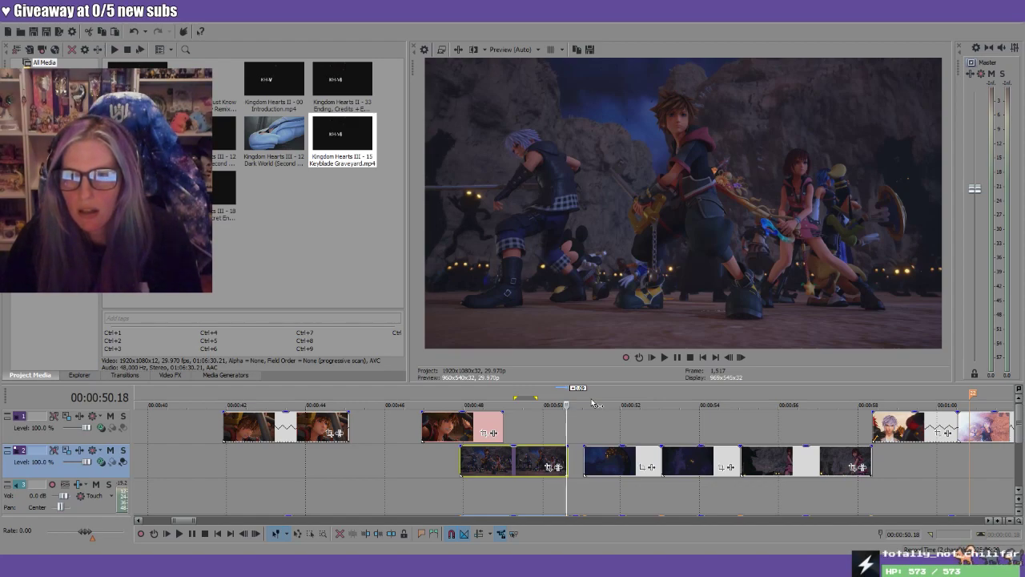
key("Left")
key("Left")
key("shift+Right")
key("shift+Right")
key("shift+Right")
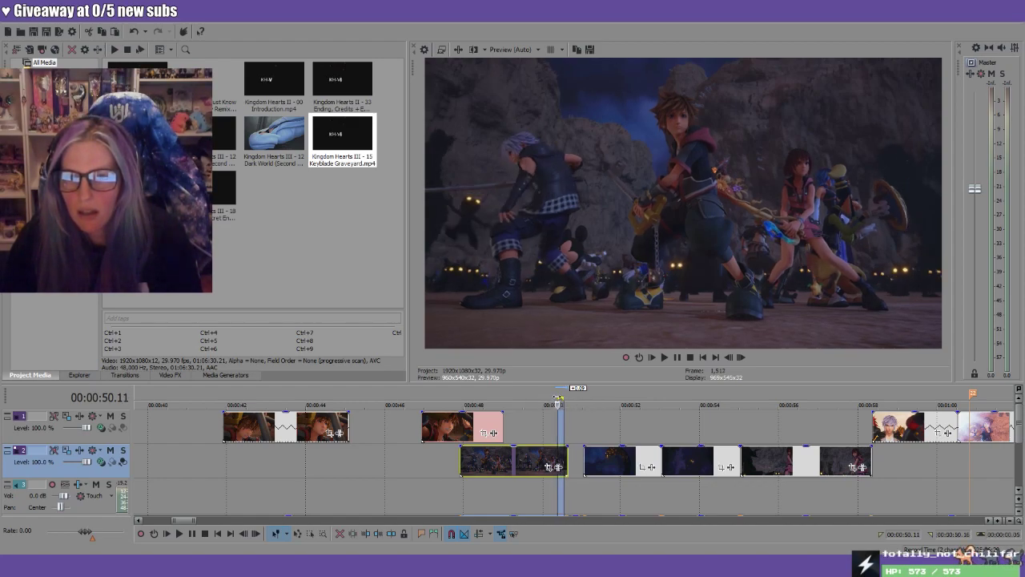
key("Left")
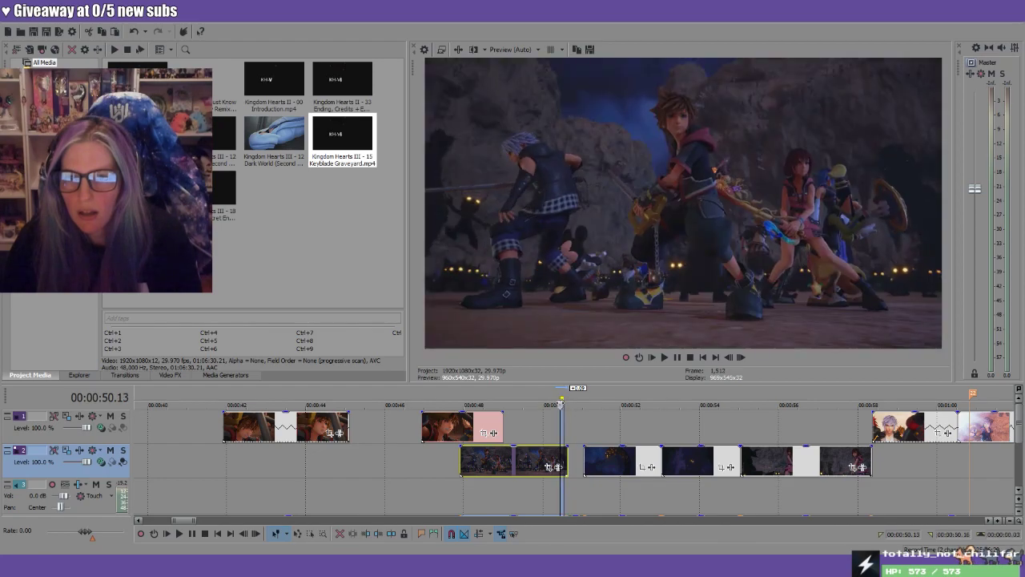
Move the Sora close-up clip on track 1 earlier so it ends where the first track 2 clip begins, and preview the transition
key("Right")
key("Right")
key("Left")
key("Left")
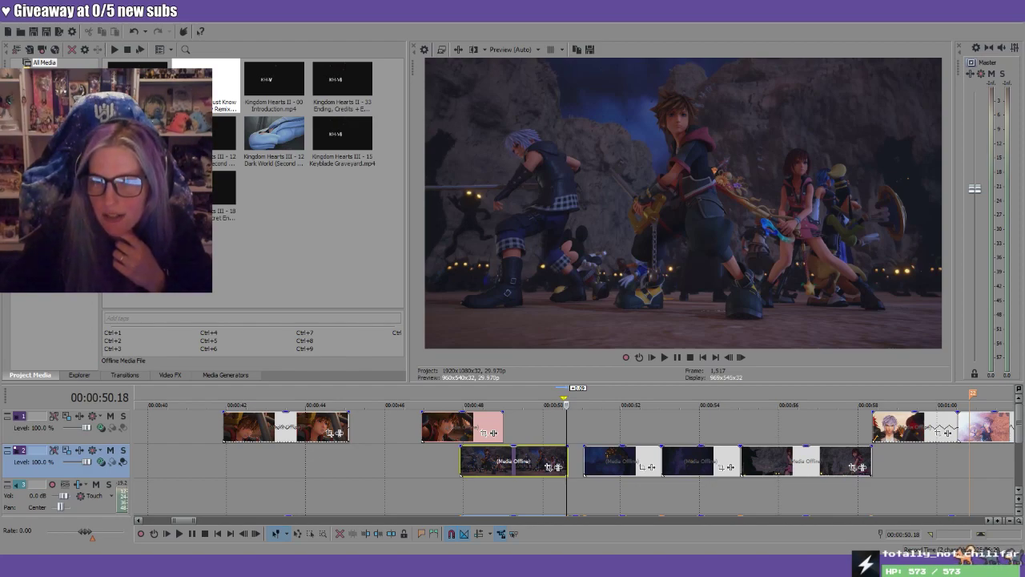
left_click_drag(452, 432, 409, 432)
left_click(370, 392)
key("space")
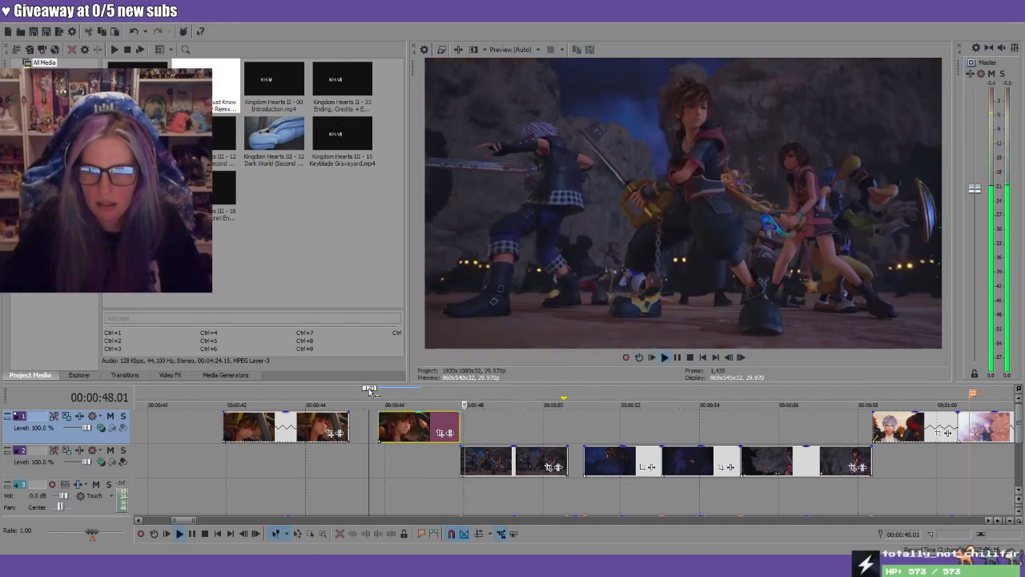
key("space")
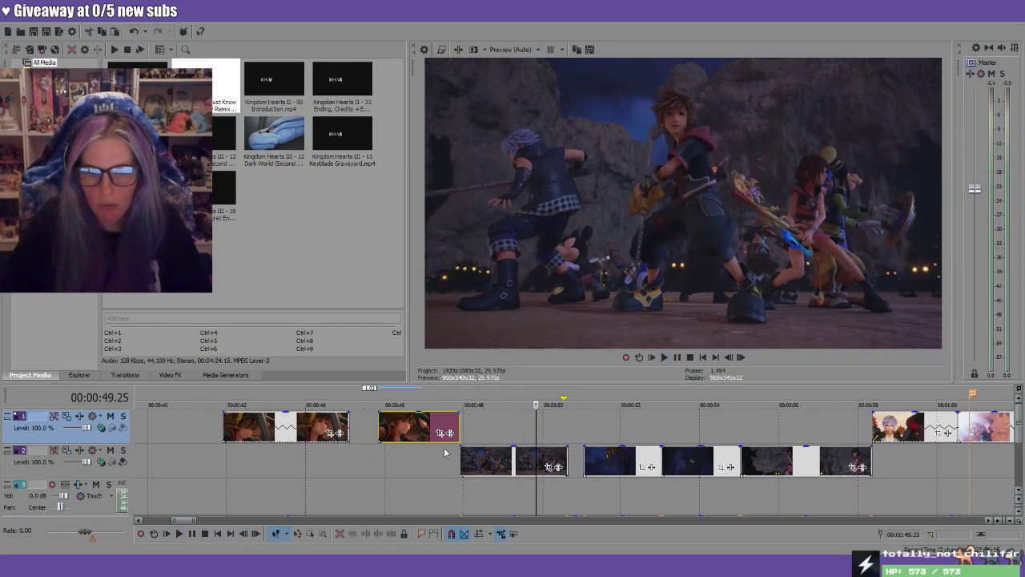
Separate the four Keyblade Graveyard clips on track 2 from their audio and delete those four audio events from the song track
scroll(753, 467, "down", 2)
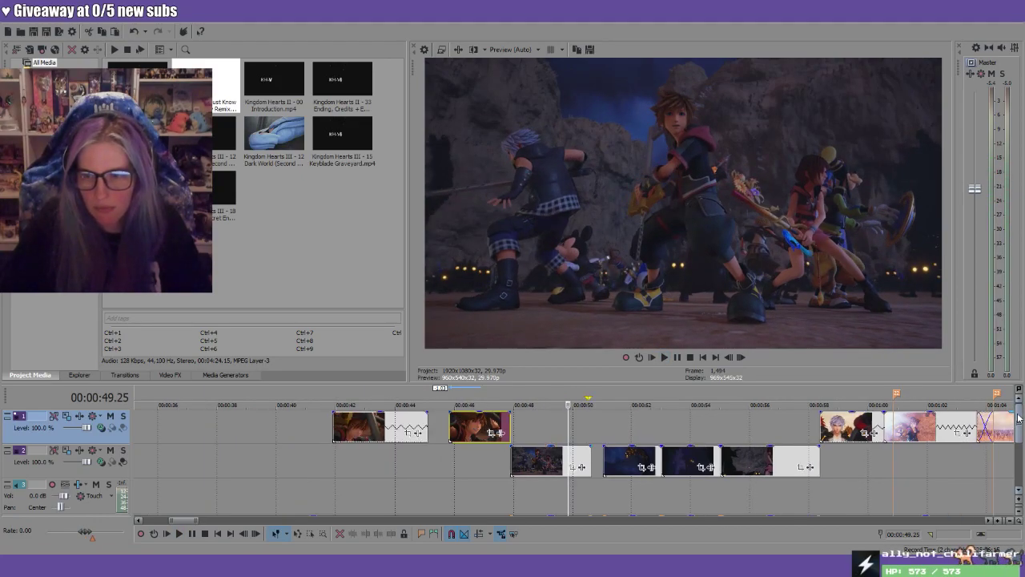
left_click_drag(1019, 426, 1018, 449)
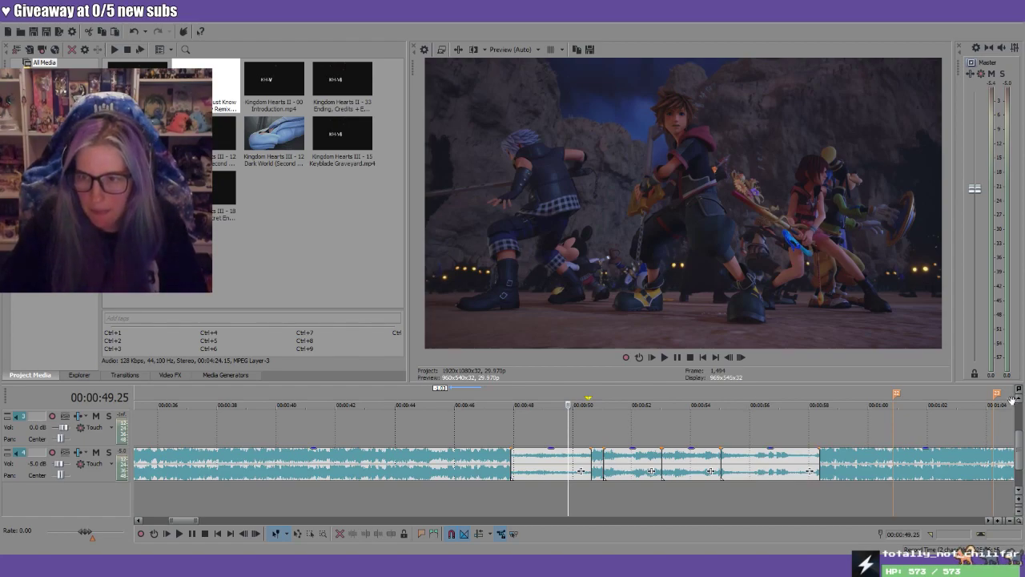
scroll(1011, 403, "up", 2)
left_click(740, 467)
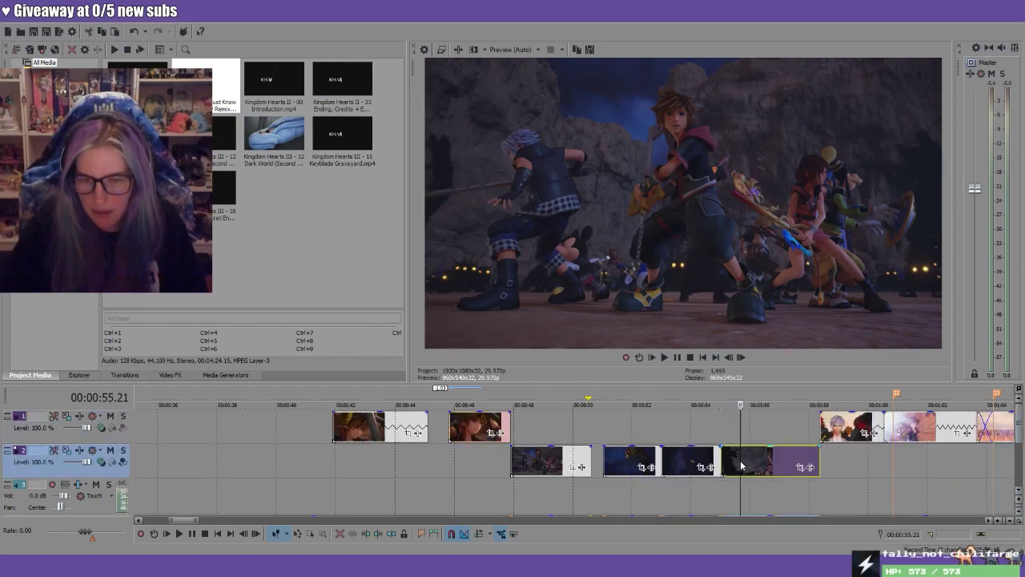
left_click(684, 460)
left_click(613, 459)
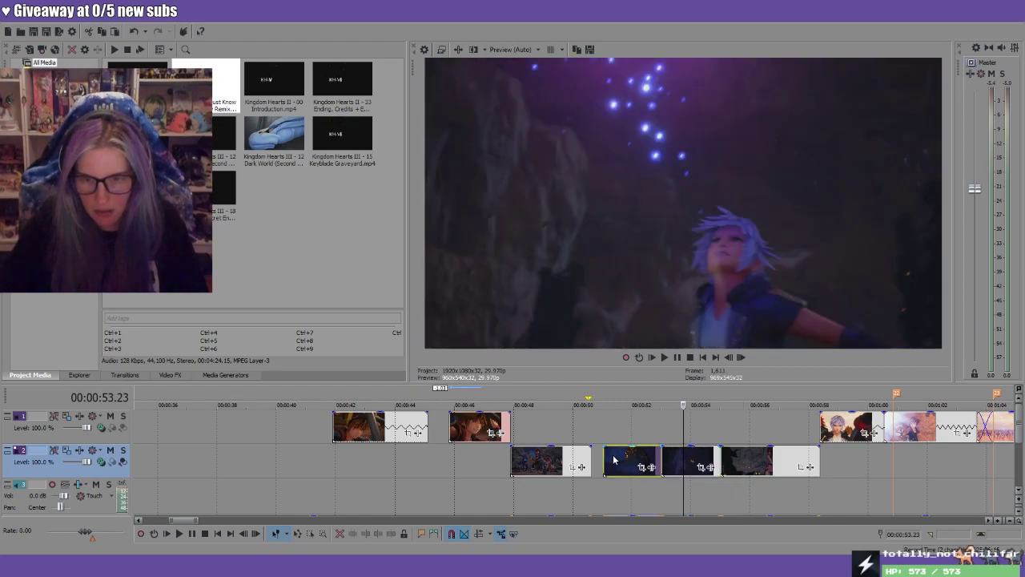
left_click(538, 463)
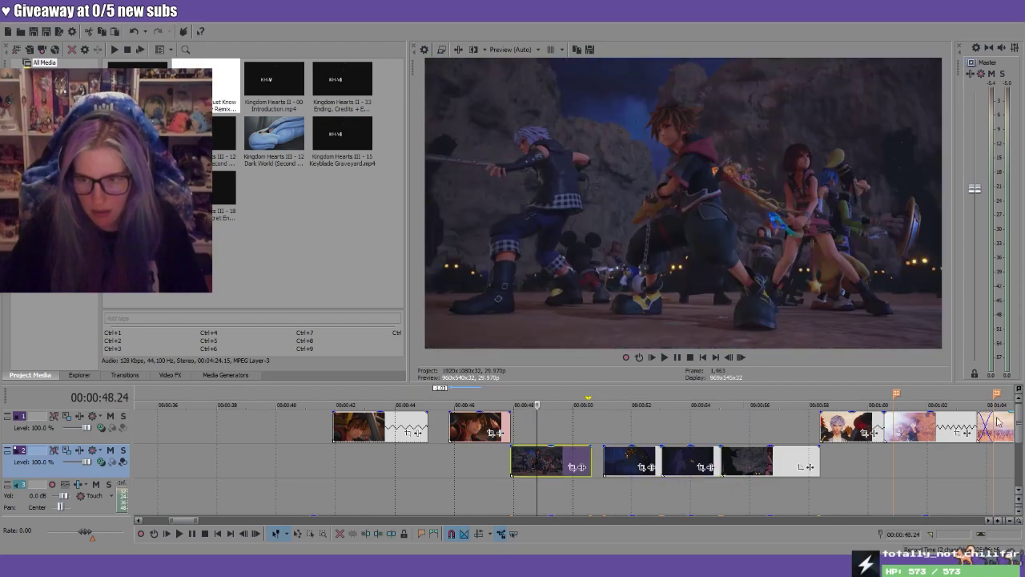
scroll(573, 458, "down", 2)
left_click(556, 424)
left_click(627, 430, "ctrl")
left_click(701, 431, "ctrl")
left_click(788, 429, "ctrl")
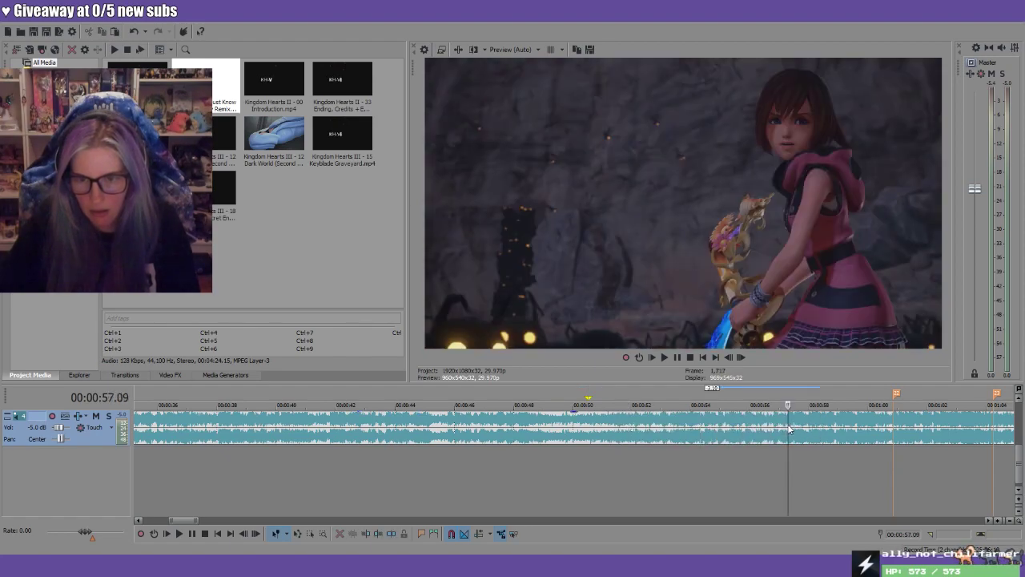
left_click(1019, 401)
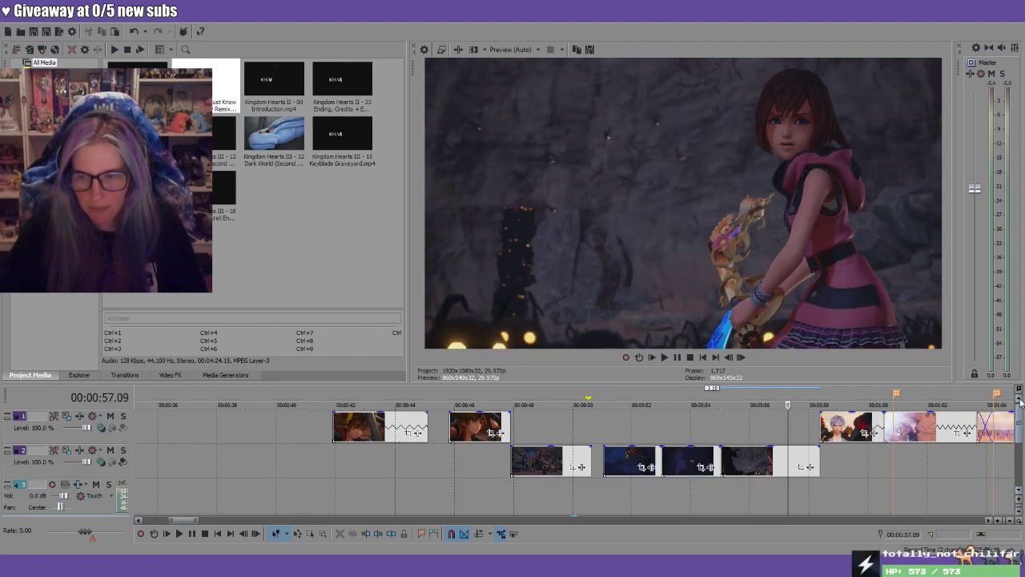
Preview from 00:00:40.27 and adjust the first track 2 clip to start at about 00:00:48 and end against the next clip
left_click(303, 393)
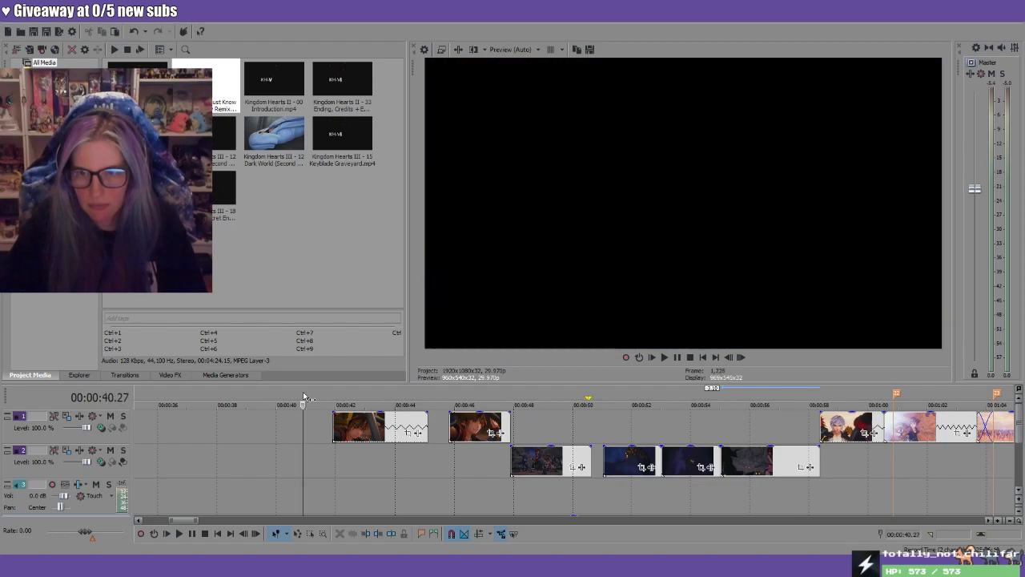
key("space")
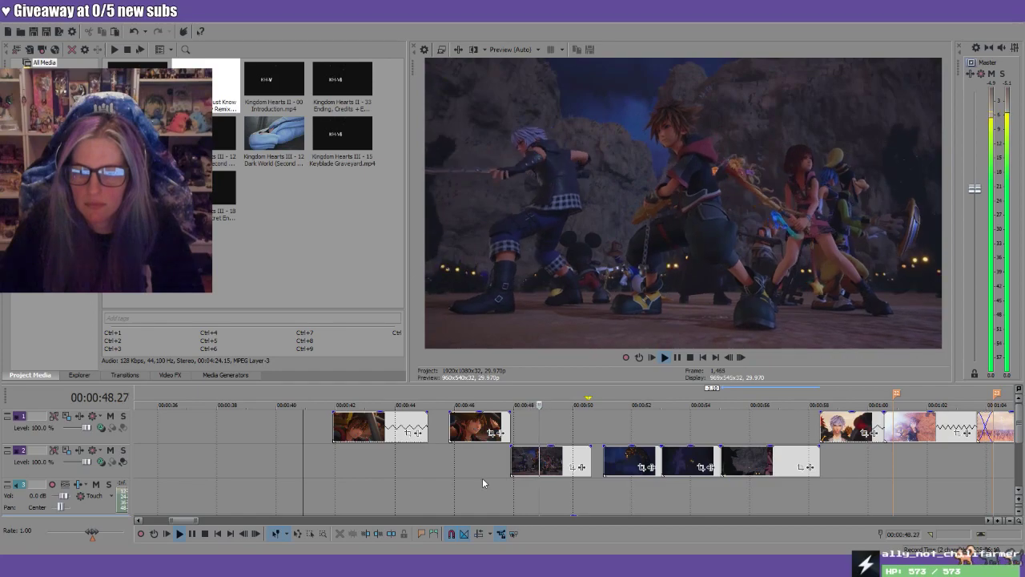
key("space")
left_click_drag(591, 461, 591, 458)
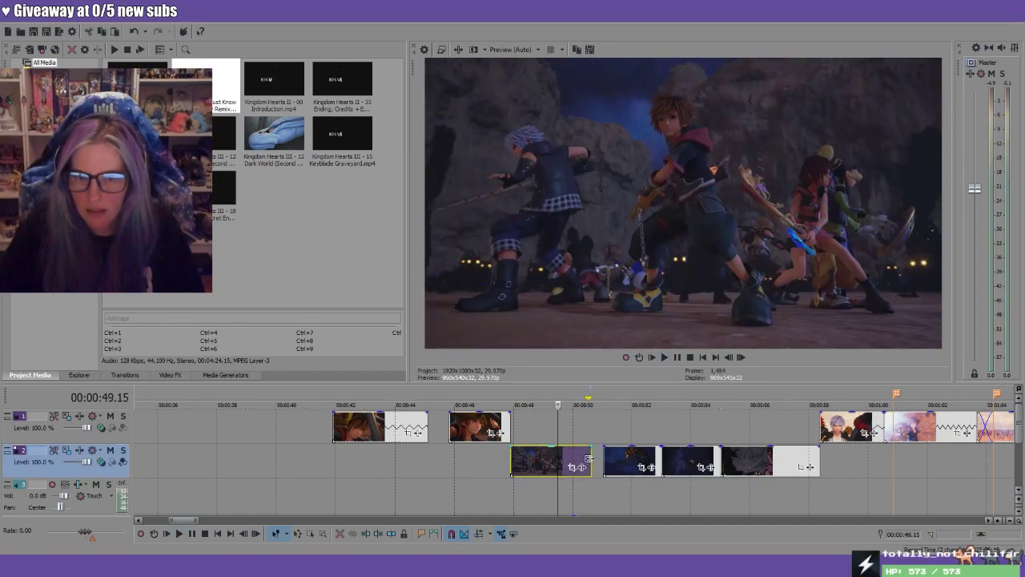
left_click_drag(513, 458, 556, 463)
Play back the adjusted section, and review the edit again from about 00:00:32 to check the pacing against the song
left_click(479, 405)
key("space")
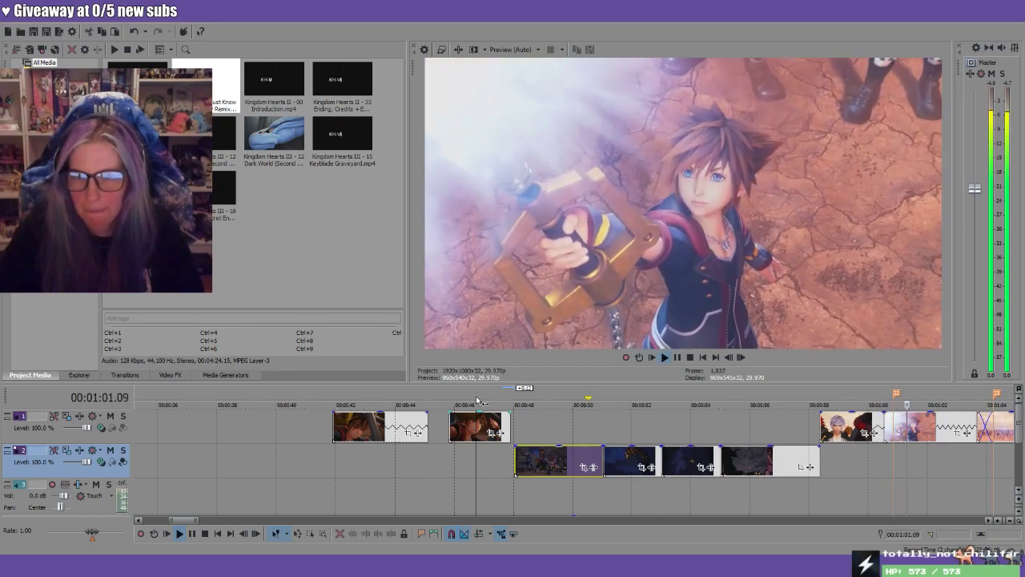
key("space")
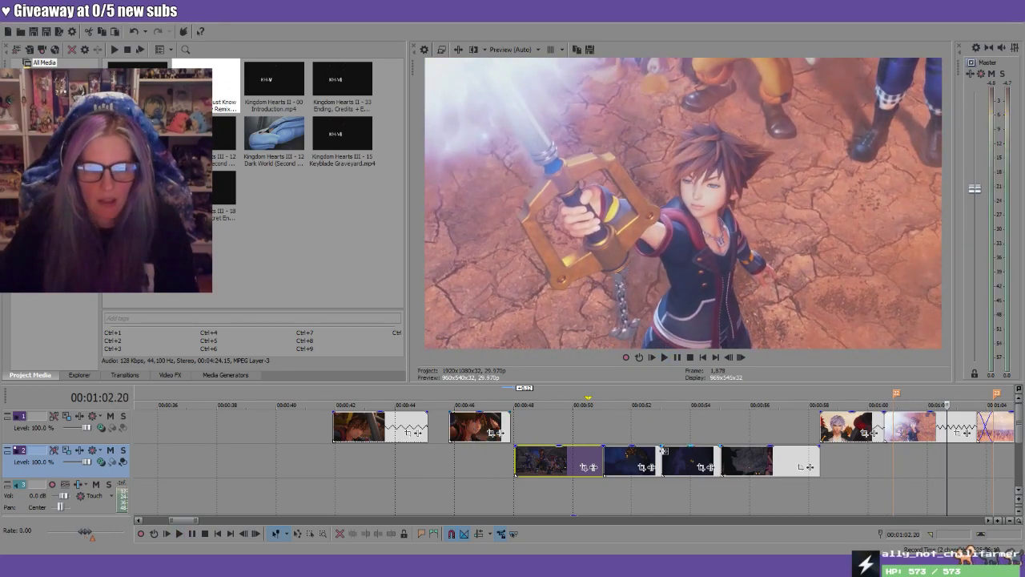
scroll(560, 454, "down", 5)
scroll(552, 451, "down", 2)
left_click(342, 402)
key("space")
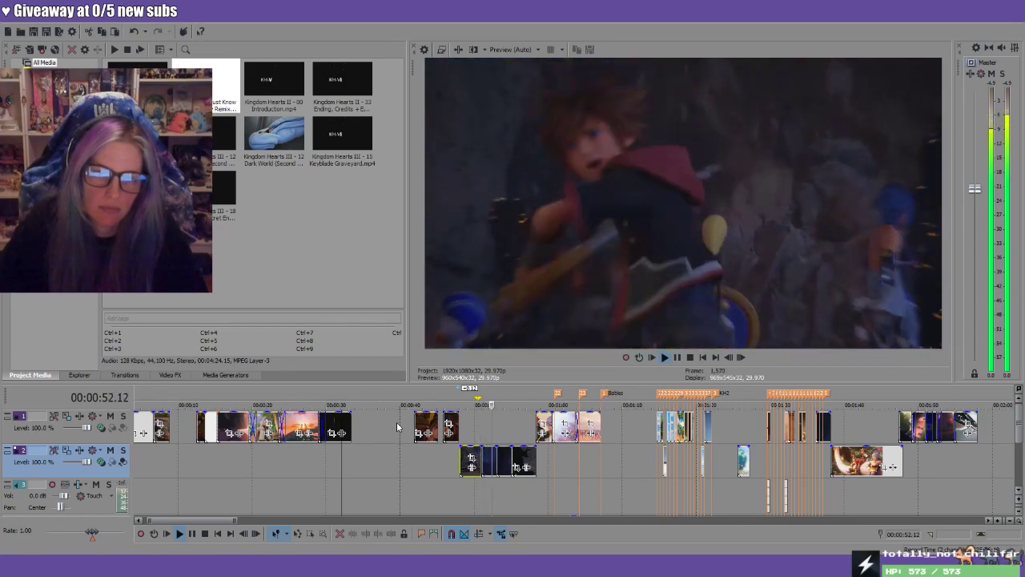
key("space")
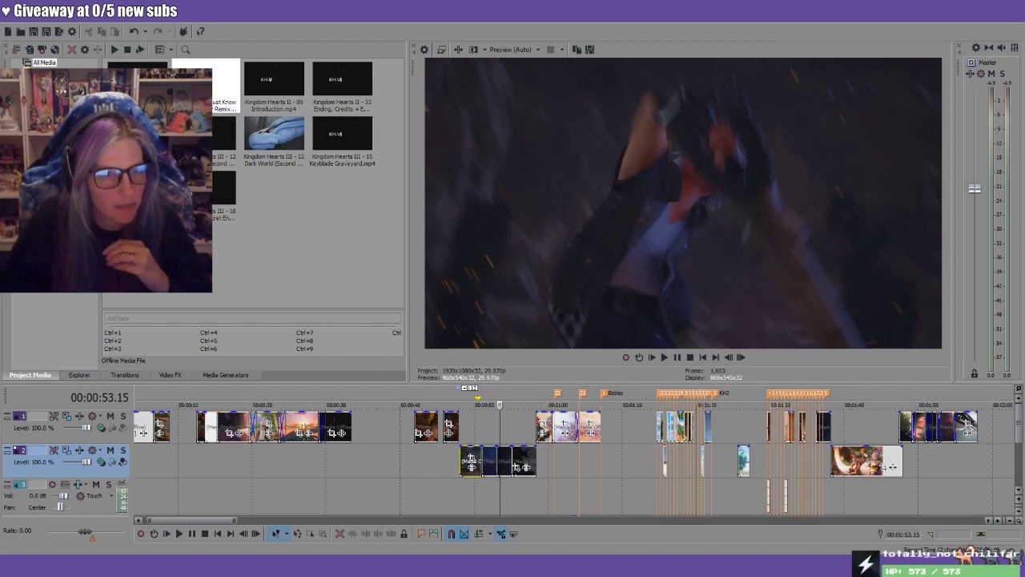
left_click(226, 84)
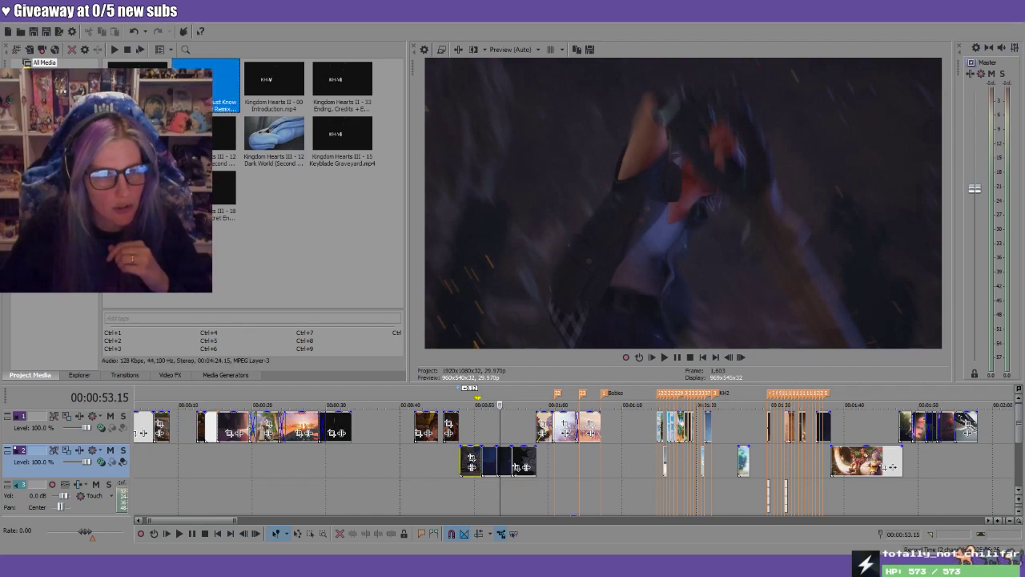
key("F2")
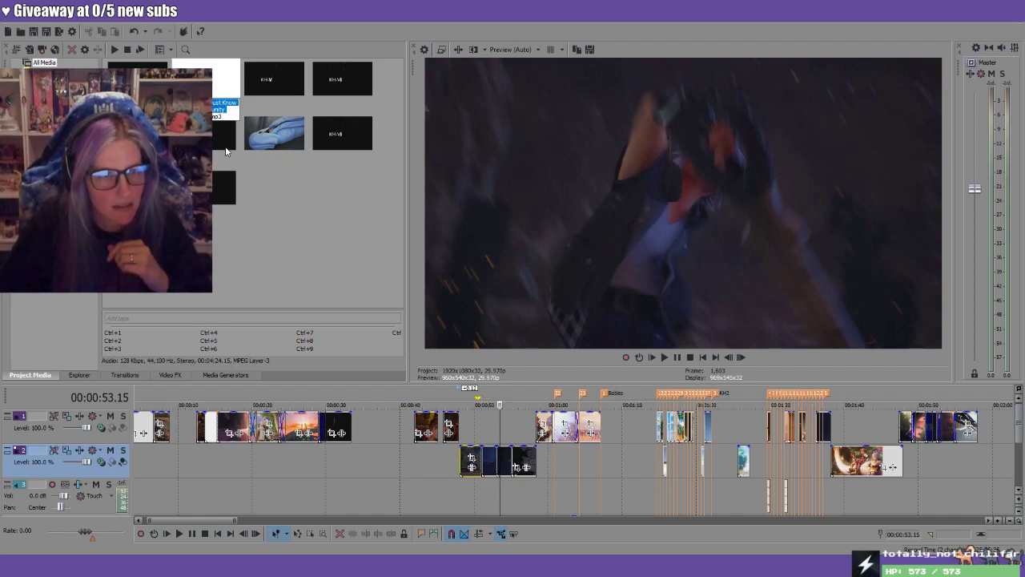
left_click(220, 259)
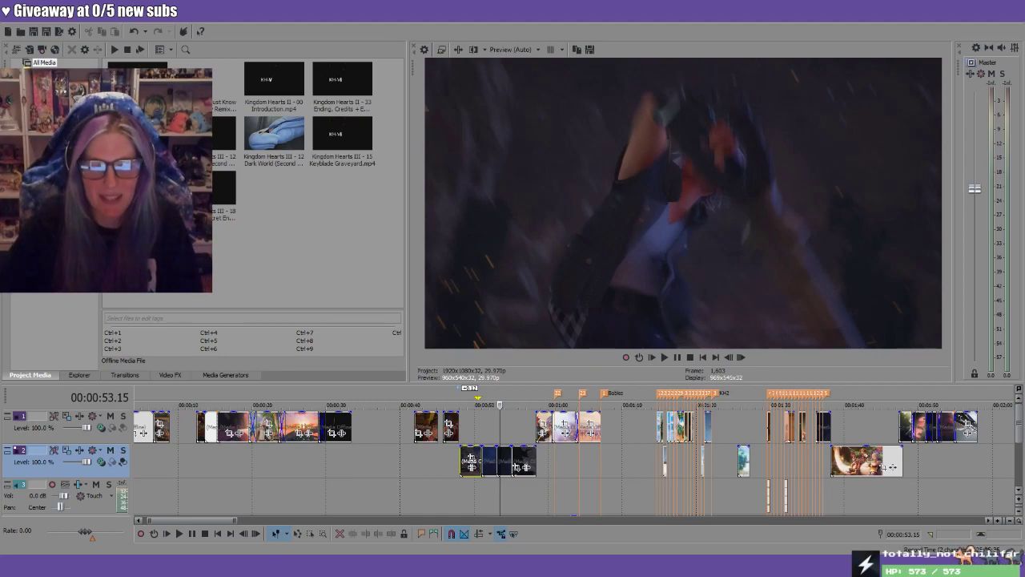
Examine the marked clips around 00:01:18 and locate the long clip at the end of track 1
left_click(424, 390)
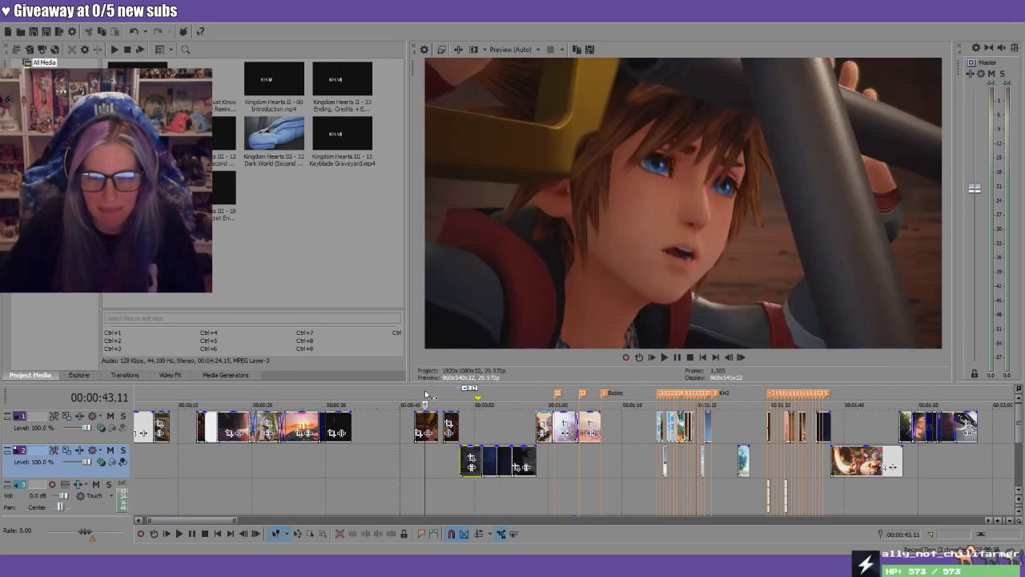
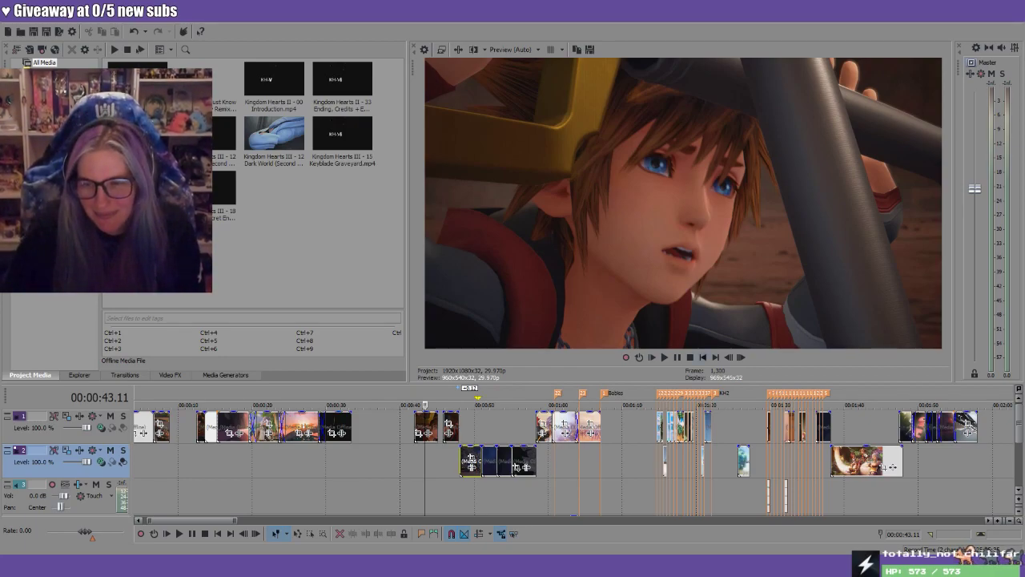
scroll(561, 449, "down", 5)
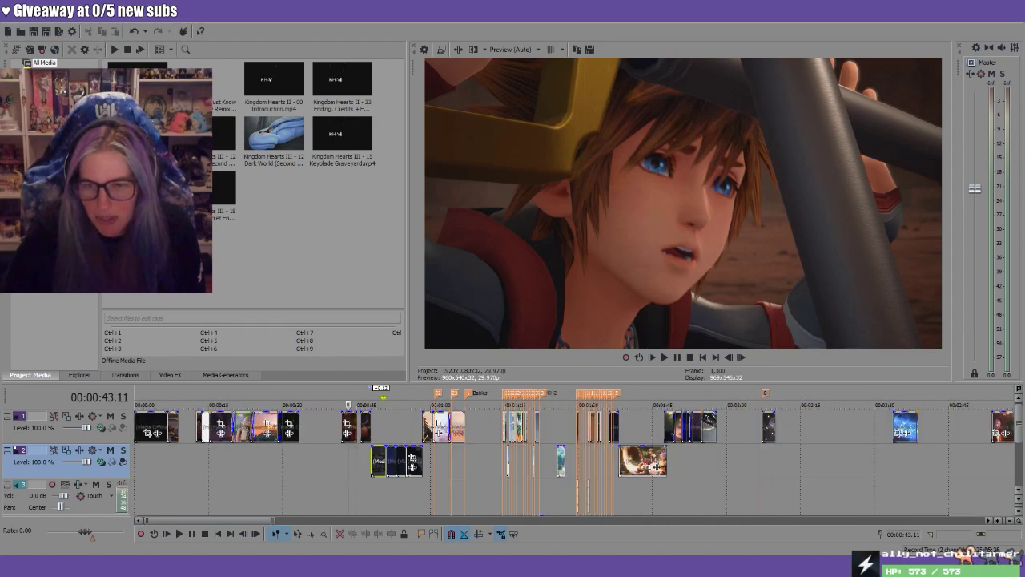
left_click(522, 451)
scroll(710, 450, "up", 6)
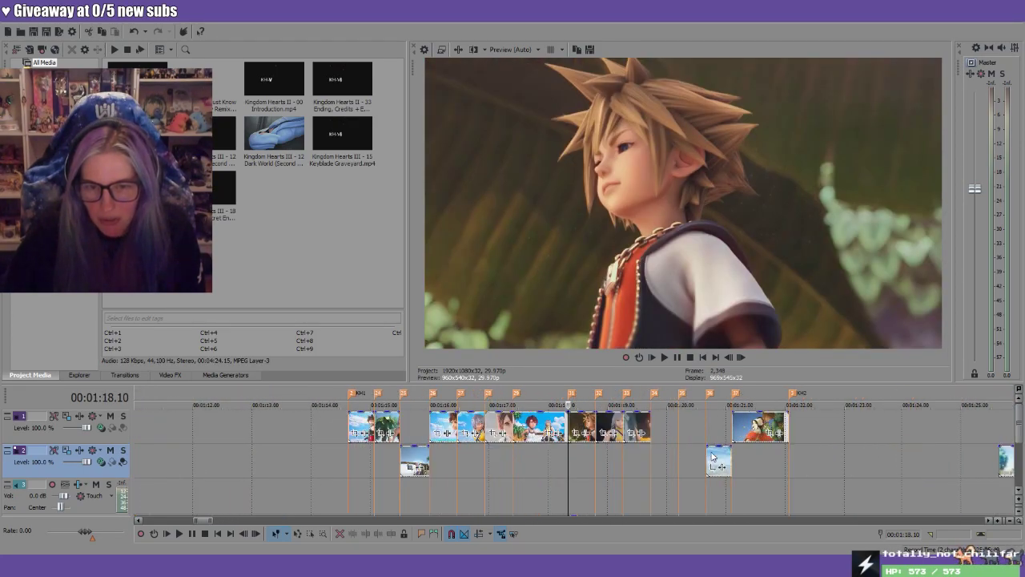
scroll(711, 454, "up", 2)
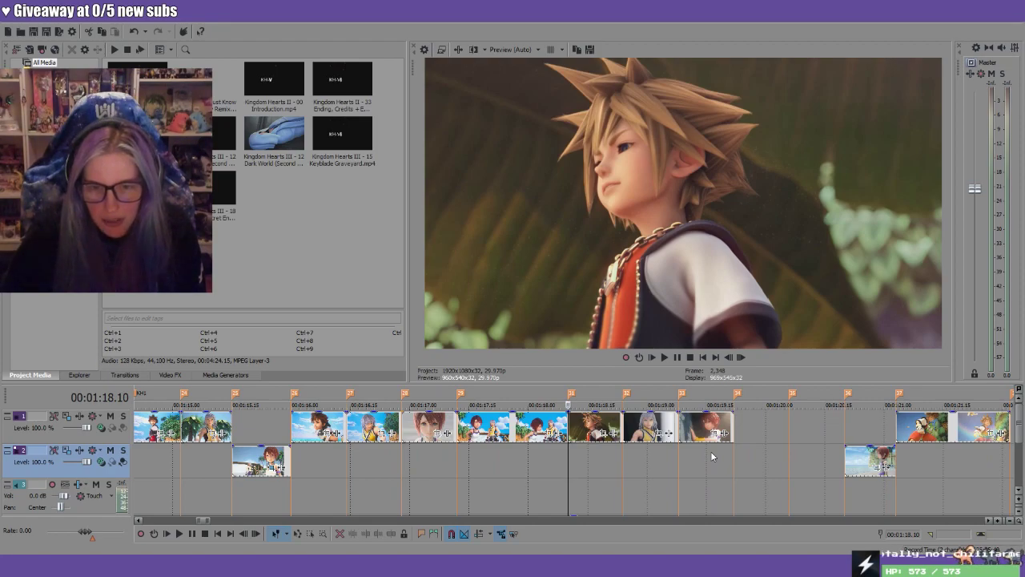
scroll(711, 457, "down", 10)
left_click(852, 452)
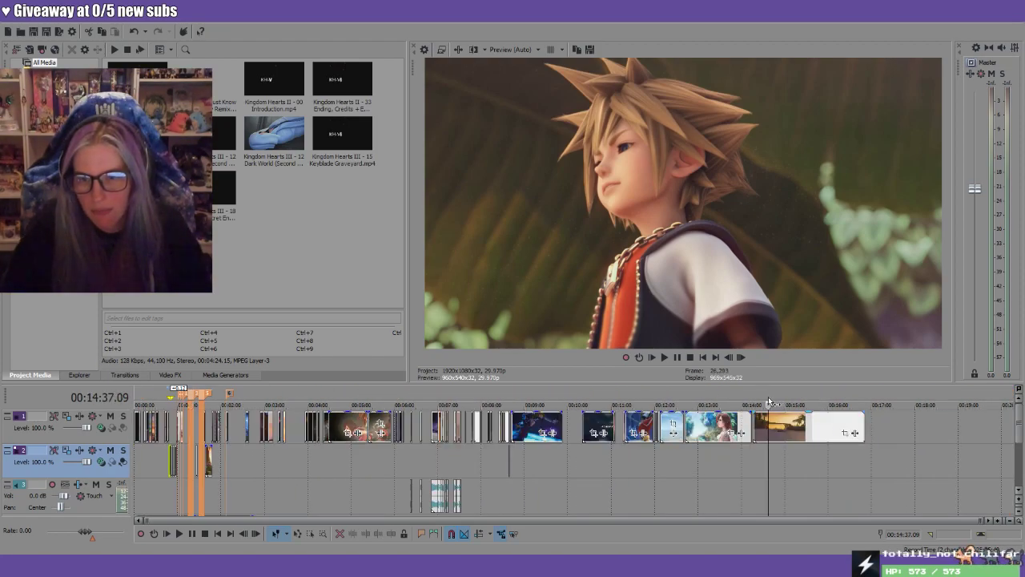
Scrub through the last clip on track 1 and trim its start to 00:15:55.08
scroll(852, 451, "up", 10)
left_click_drag(573, 464, 915, 465)
left_click(819, 421)
left_click_drag(411, 425, 996, 420)
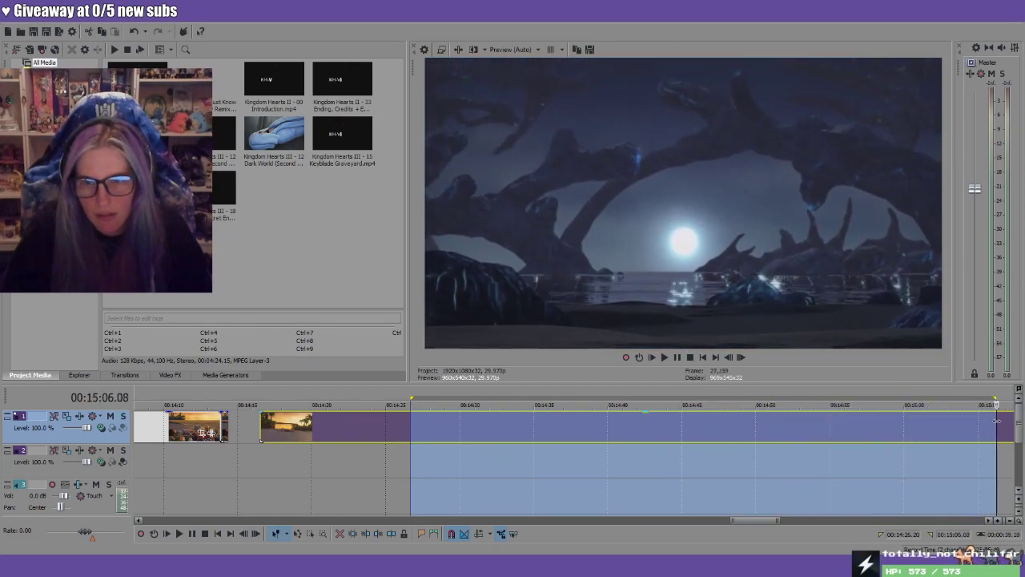
scroll(953, 511, "right", 5)
left_click_drag(574, 401, 975, 403)
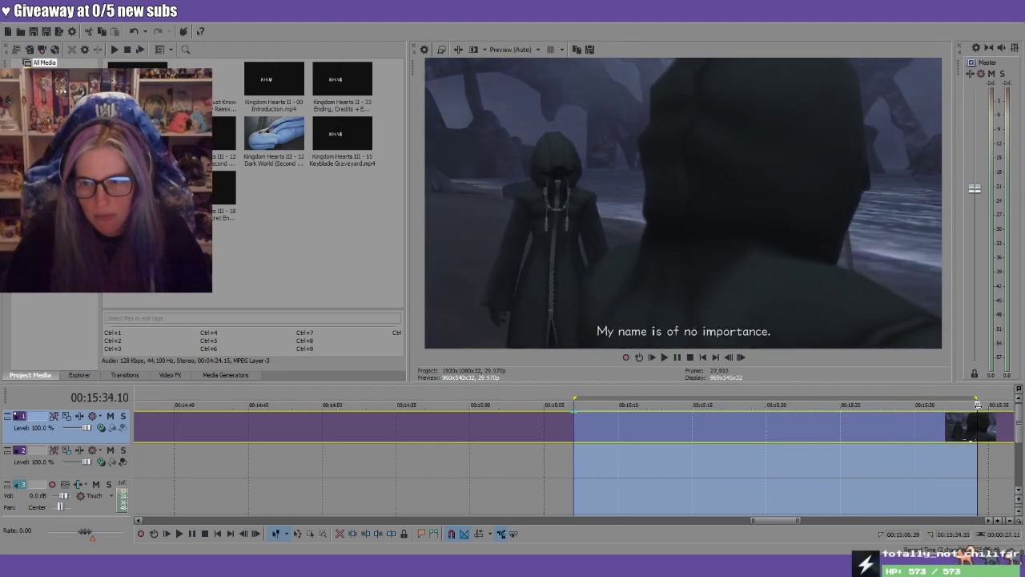
scroll(660, 394, "down", 2)
left_click_drag(577, 401, 718, 404)
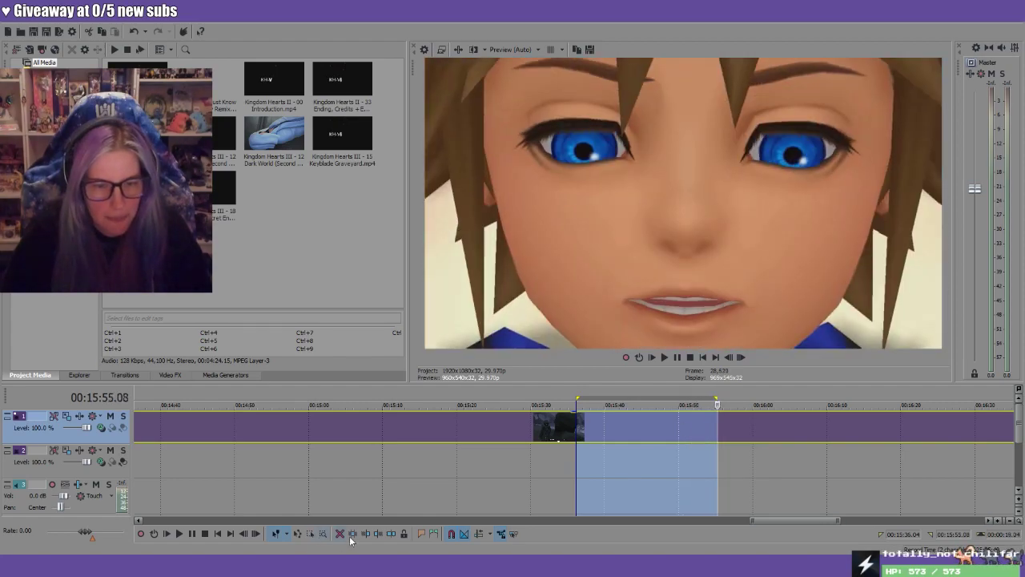
left_click(365, 534)
Scrub through the remaining footage of the last track 1 clip and delete the clip from the timeline
left_click_drag(724, 400, 938, 420)
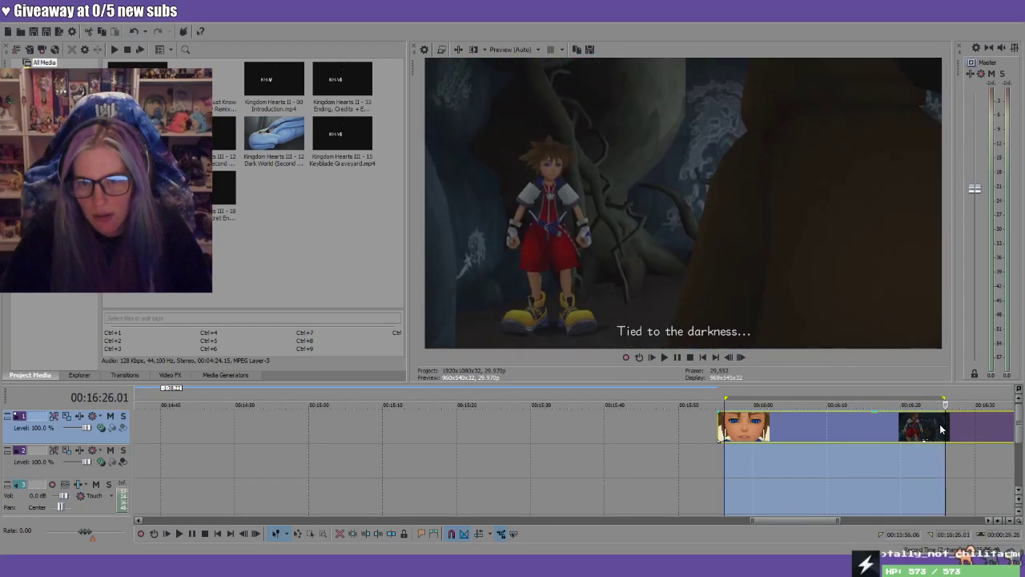
scroll(940, 424, "down", 2)
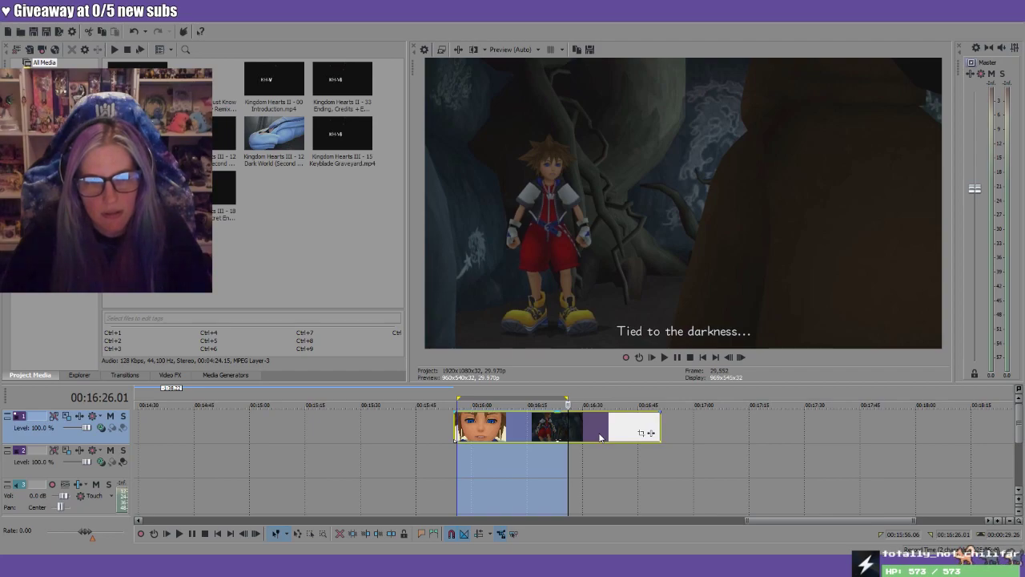
left_click(582, 401)
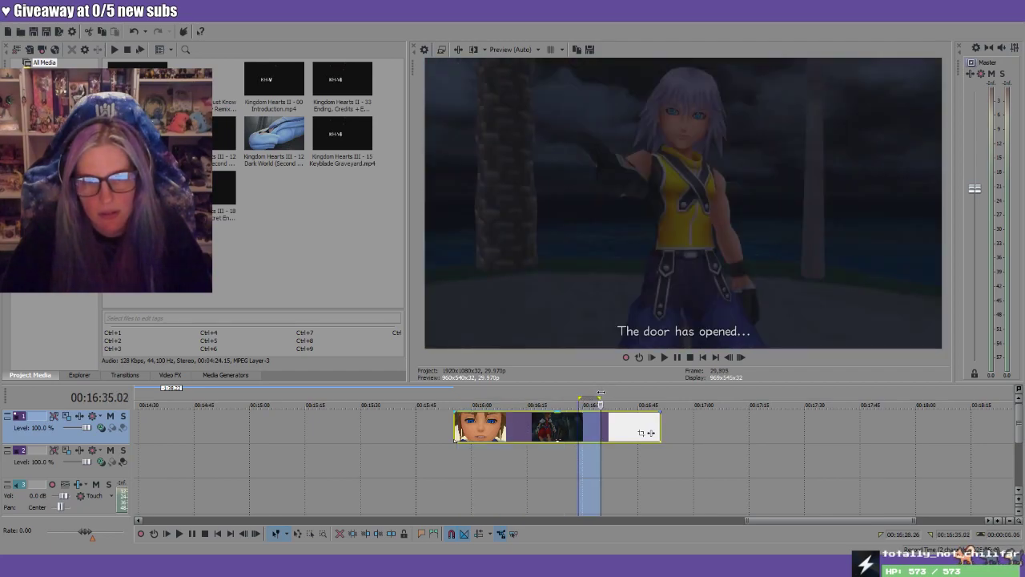
left_click_drag(582, 401, 682, 401)
key("ctrl+z")
scroll(607, 451, "down", 5)
Scrub through the leftover clips on track 1 from about 00:11:30 to 00:12:39 for usable footage
left_click(534, 464)
left_click_drag(535, 464, 555, 465)
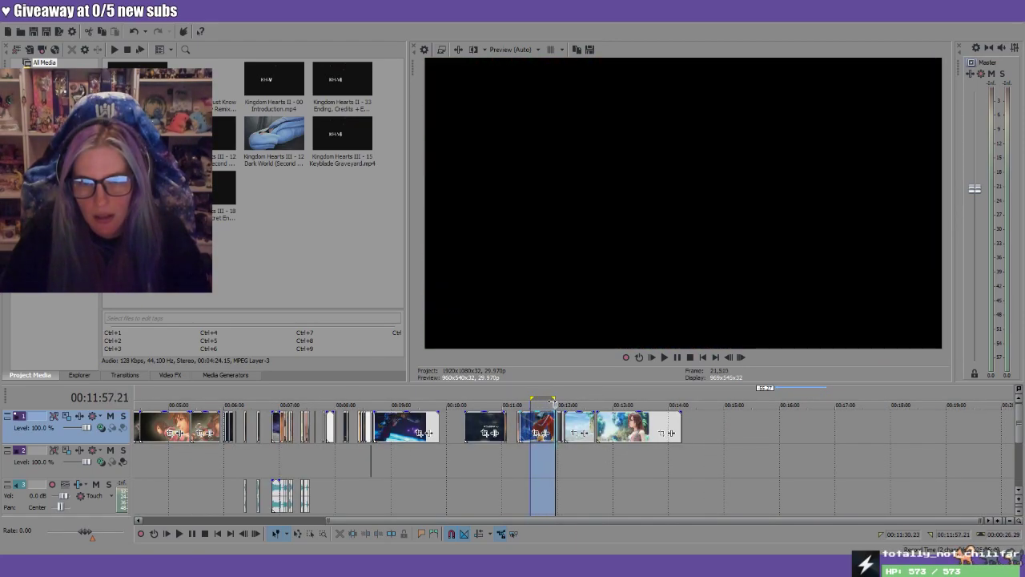
scroll(610, 434, "up", 8)
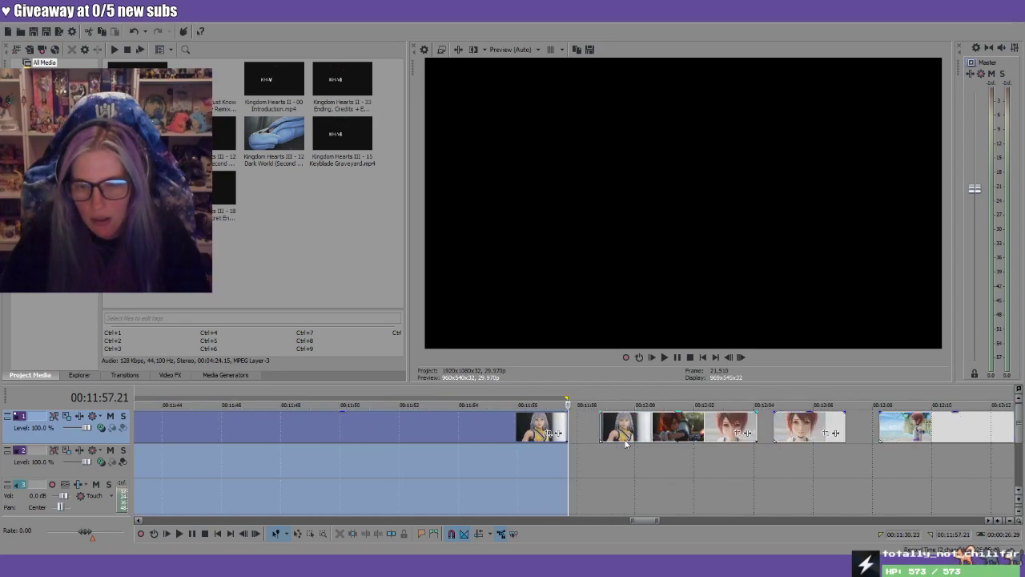
scroll(626, 443, "down", 2)
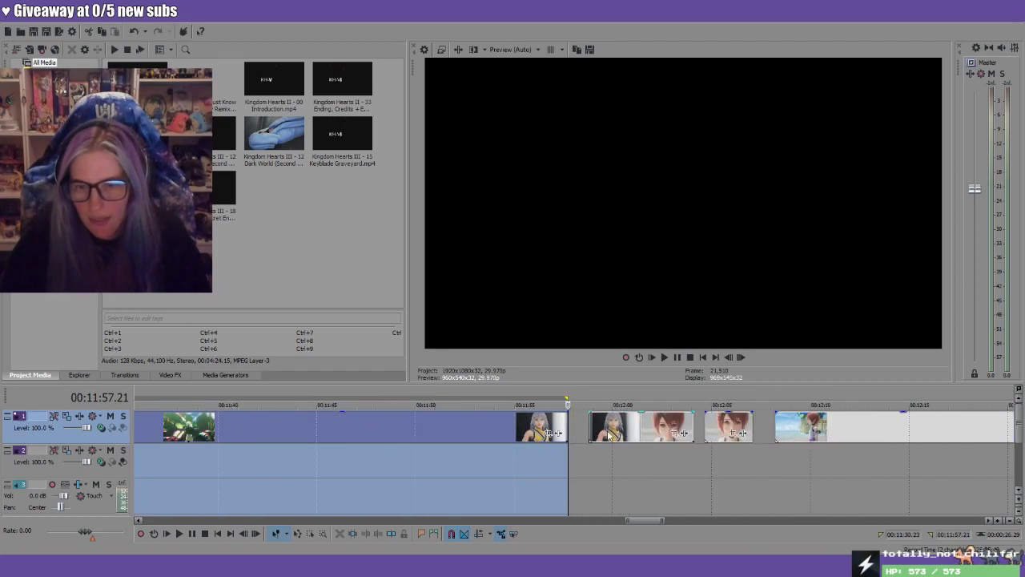
left_click(920, 521)
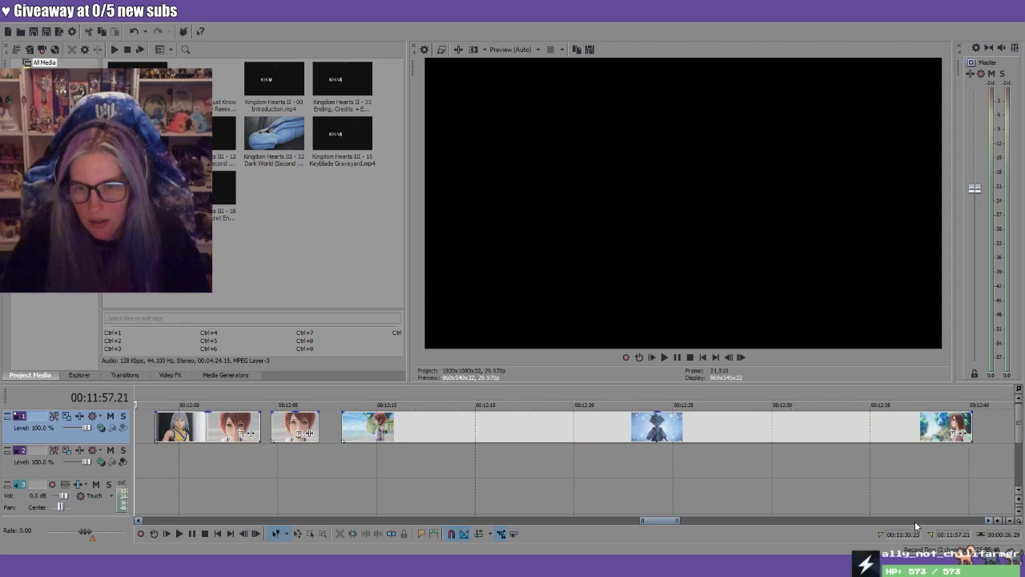
left_click_drag(613, 399, 948, 404)
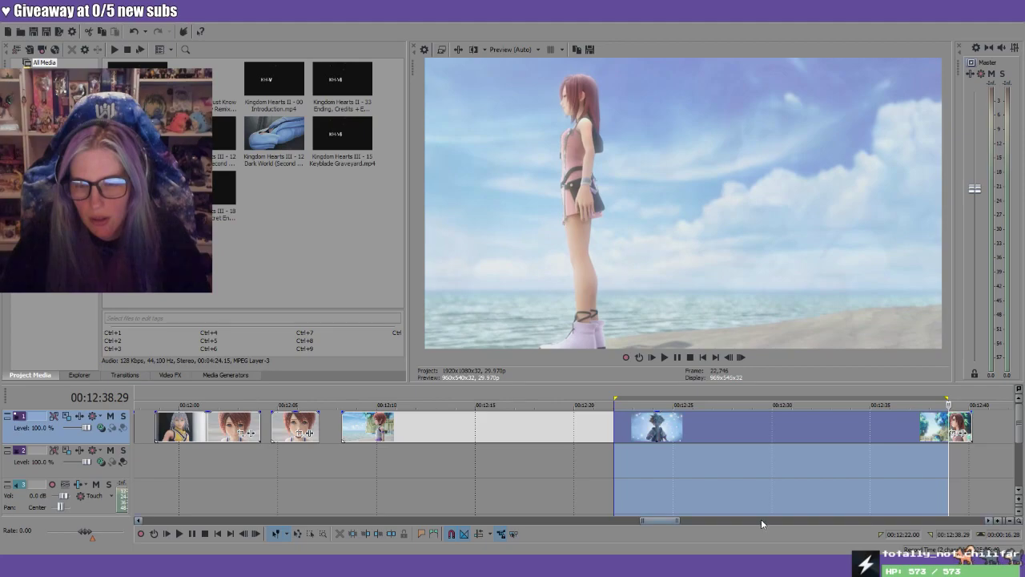
left_click_drag(667, 523, 617, 520)
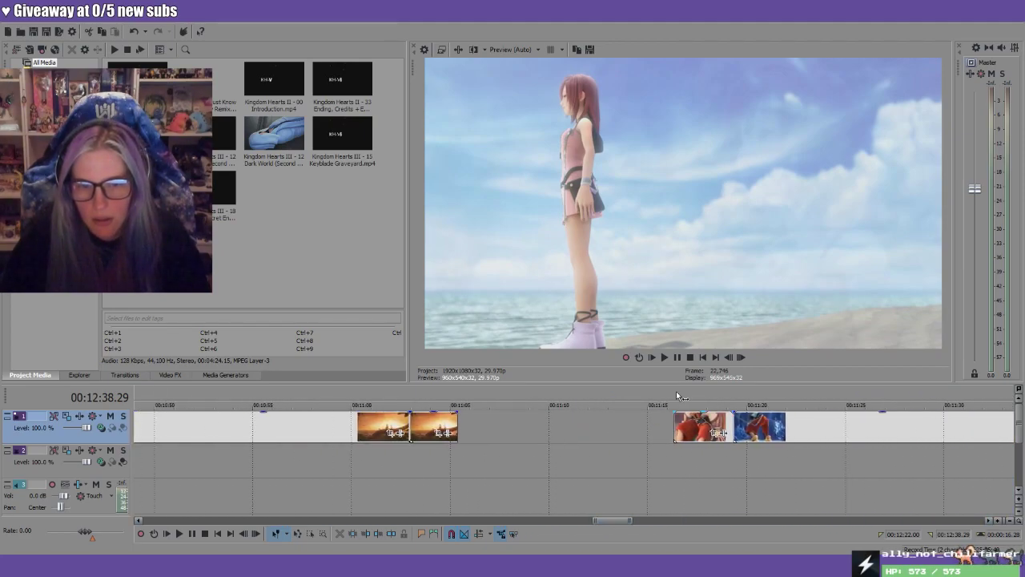
Cut the second sunset clip near 00:11:04 and paste it on track 1 directly after the opening island clip, shifting the beach clip later
left_click_drag(374, 400, 450, 400)
left_click(440, 426)
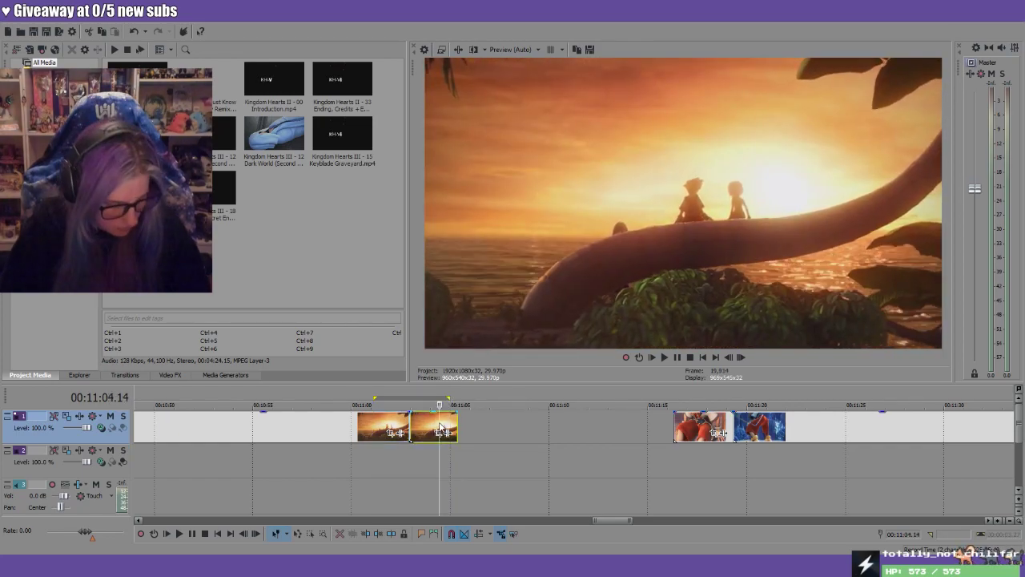
key("Delete")
left_click(706, 357)
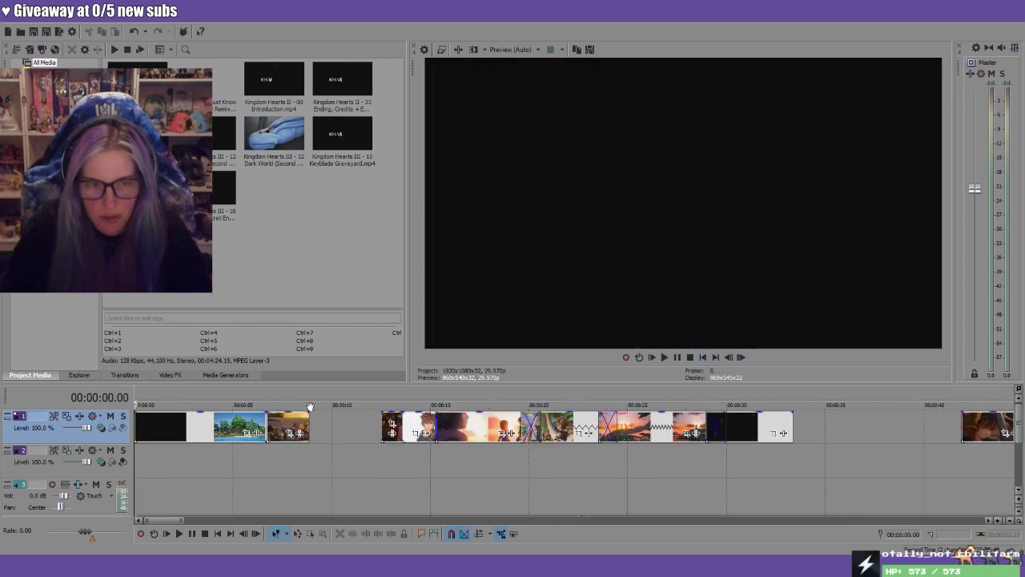
left_click_drag(293, 425, 267, 400)
key("ctrl+v")
Play back the insertion, extend the sunset clip's end by 2.07, and move the following beach clip onto track 2 at 00:00:11.26
left_click(241, 399)
key("space")
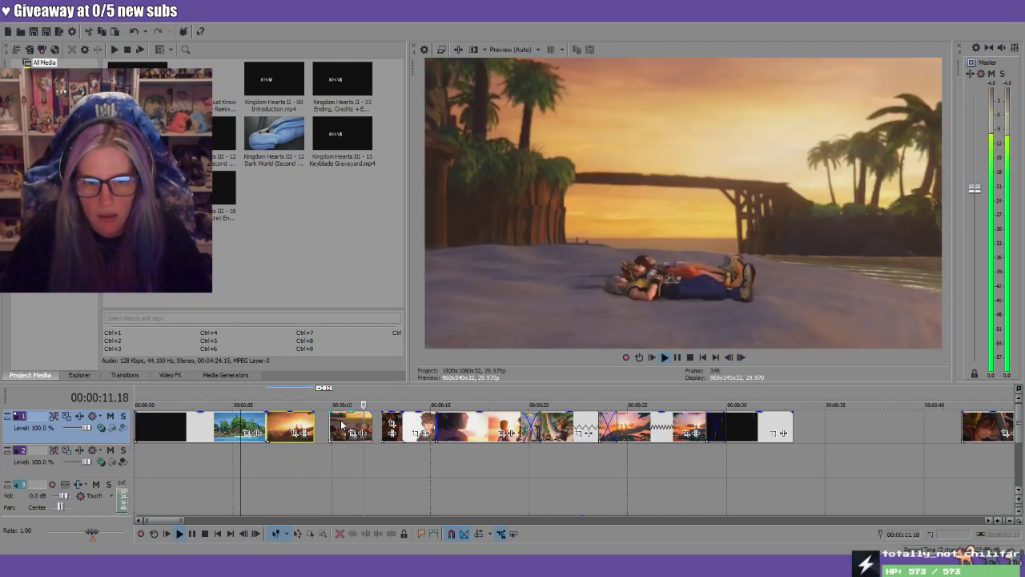
left_click_drag(341, 425, 356, 421)
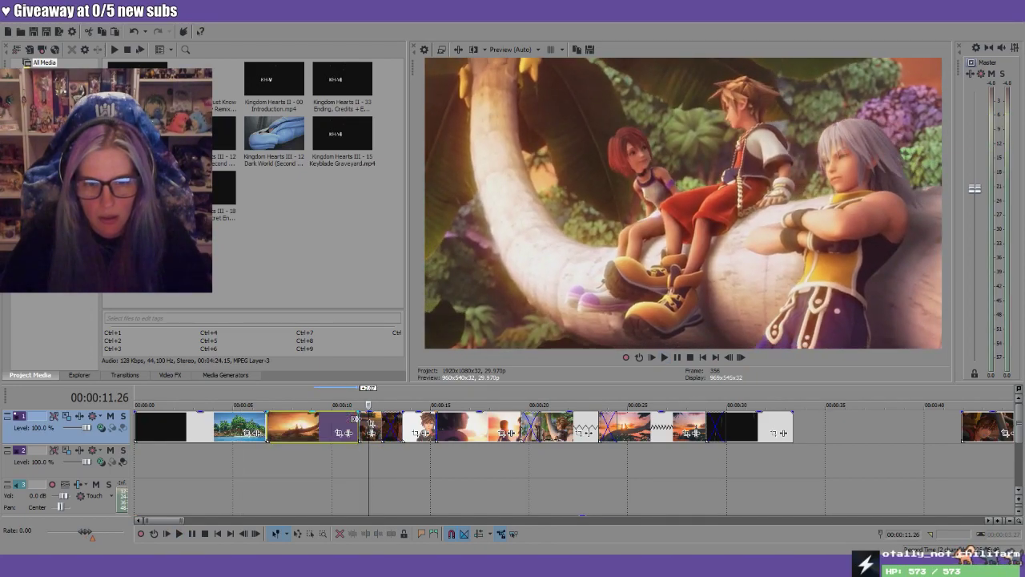
left_click_drag(364, 422, 354, 455)
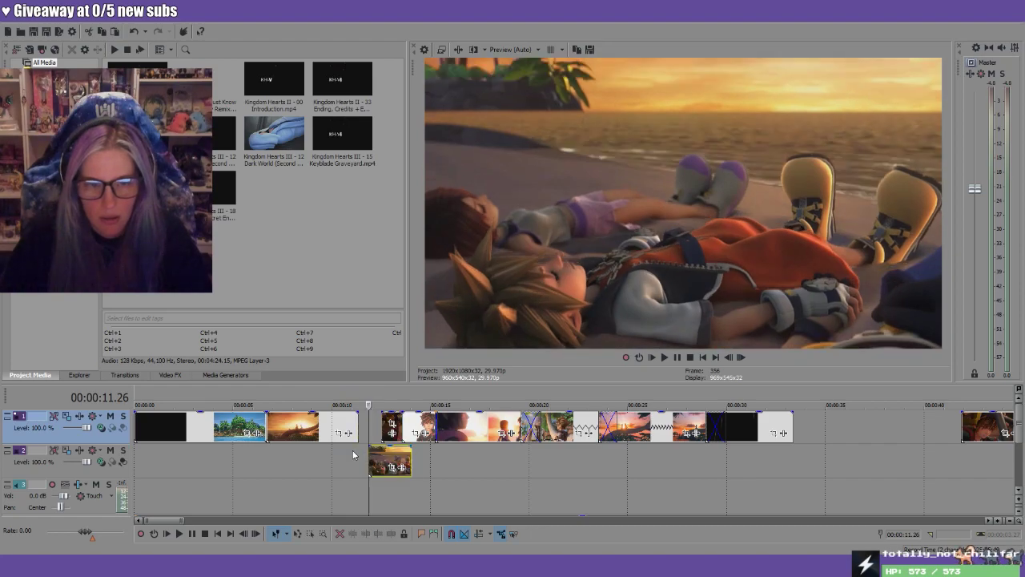
left_click_drag(265, 422, 285, 423)
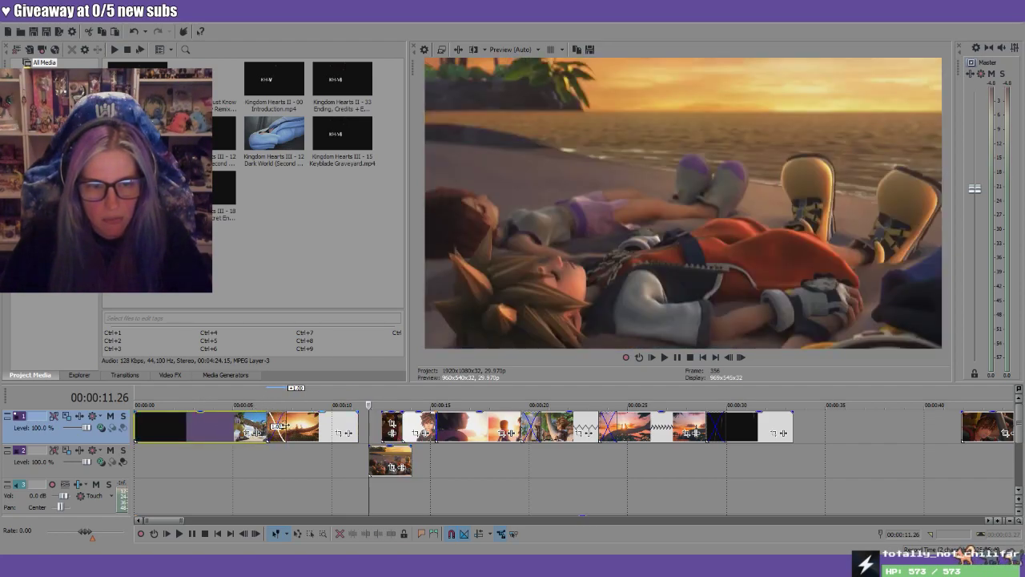
key("ctrl+z")
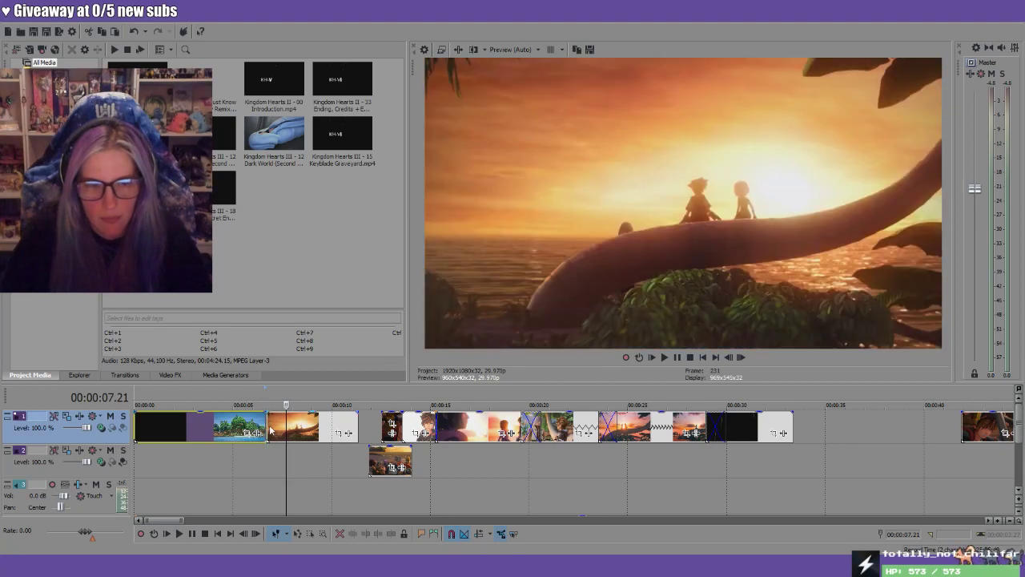
left_click_drag(278, 425, 278, 427)
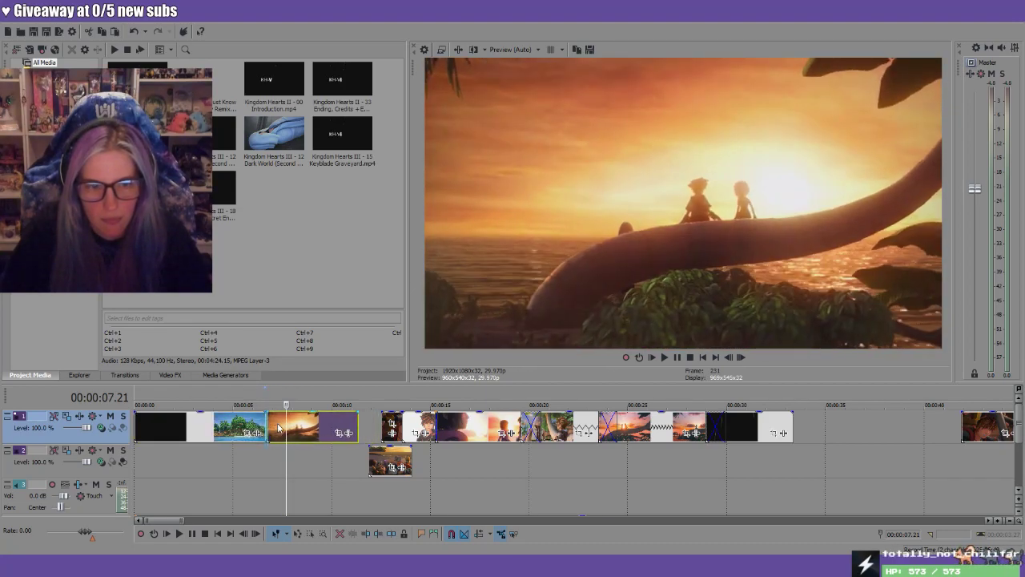
left_click_drag(267, 426, 276, 427)
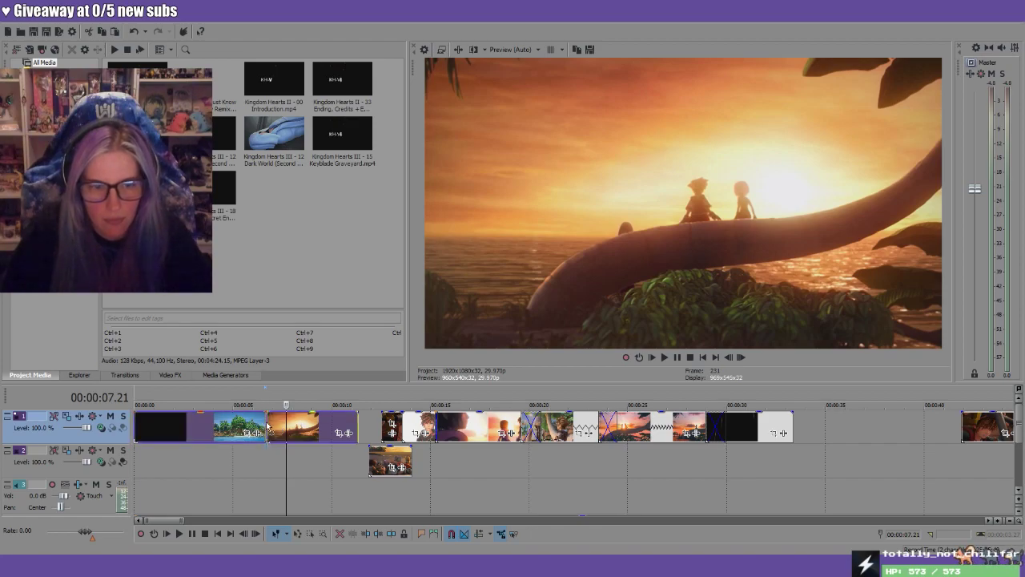
Time-stretch the island clip's end by 1.00 so it crossfades into the sunset clip, and play back the opening
left_click(259, 427)
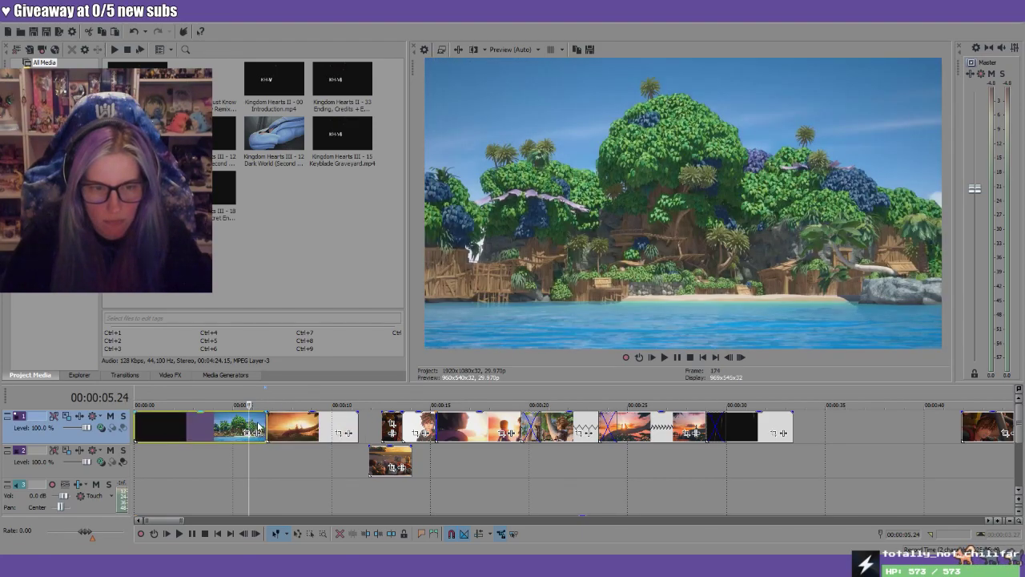
left_click_drag(264, 423, 284, 423)
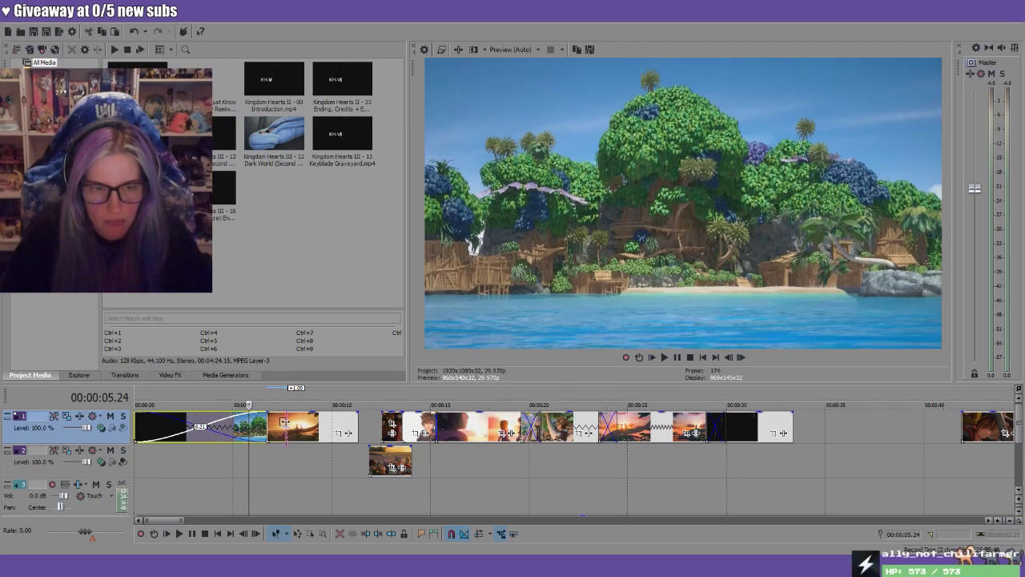
key("space")
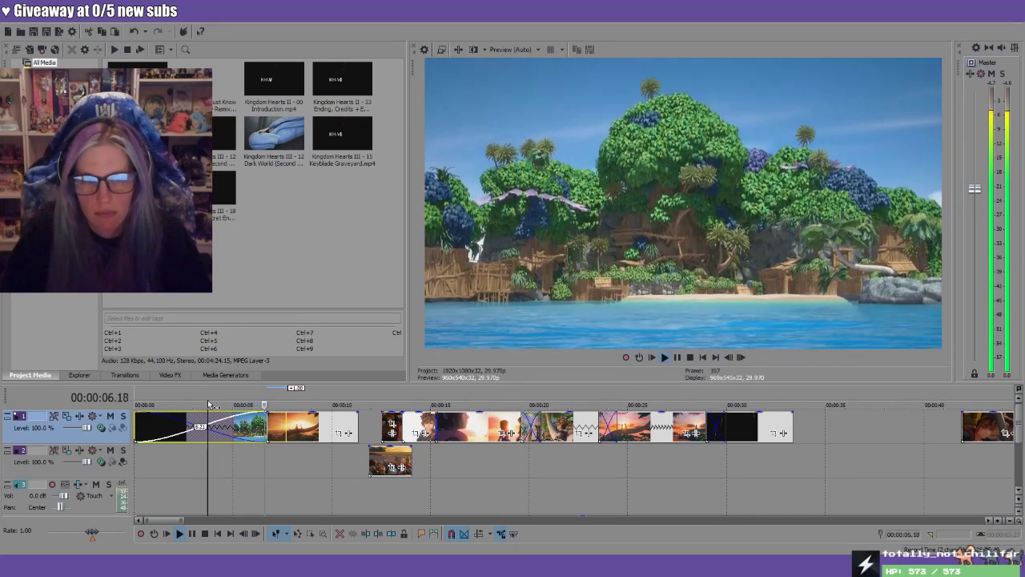
left_click(174, 403)
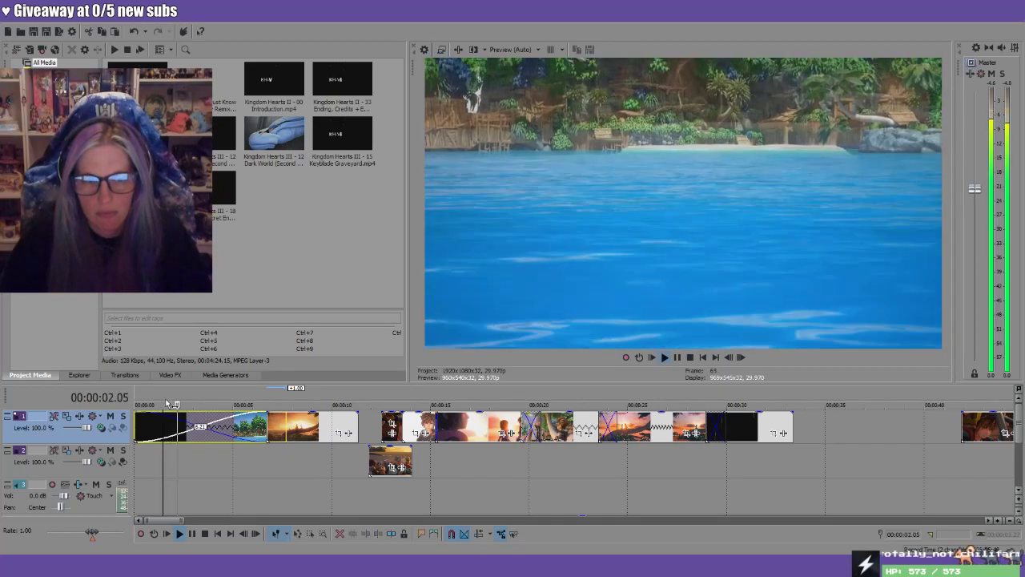
key("space")
Re-create the one-second crossfade between the island and sunset clips on track 1, and delete the duplicate sunset clip from track 2
left_click_drag(168, 454, 185, 406)
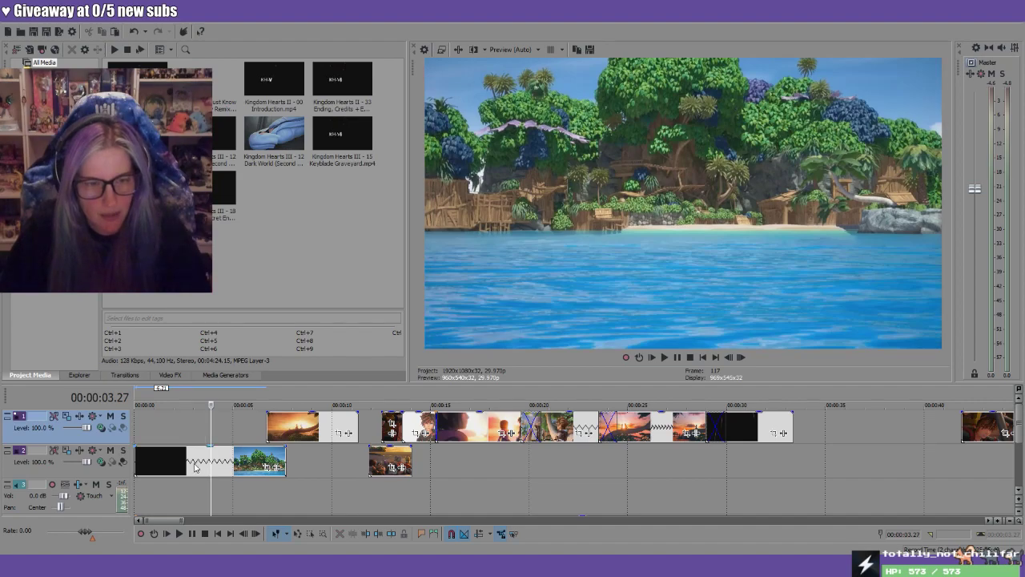
key("space")
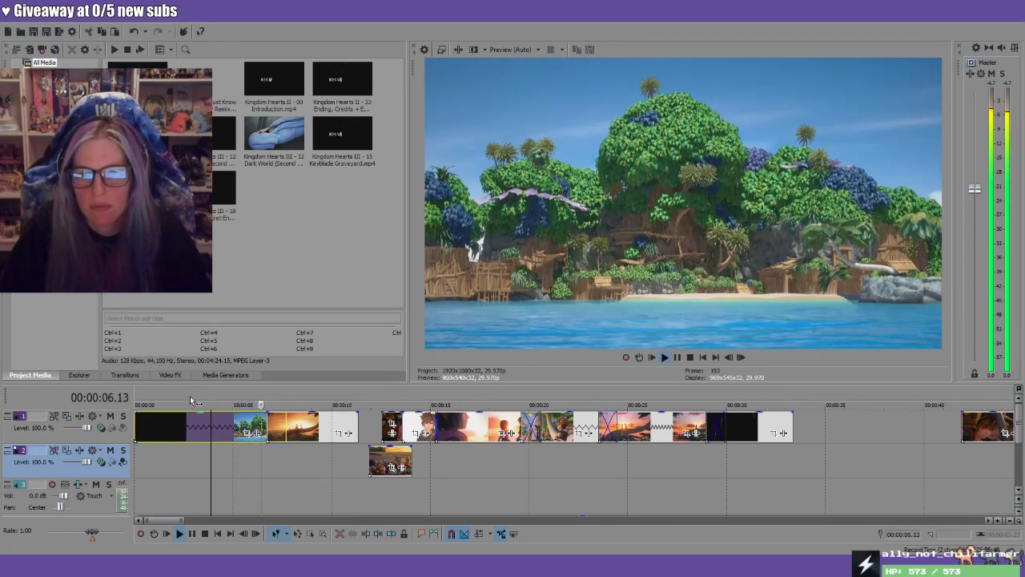
scroll(324, 447, "up", 4)
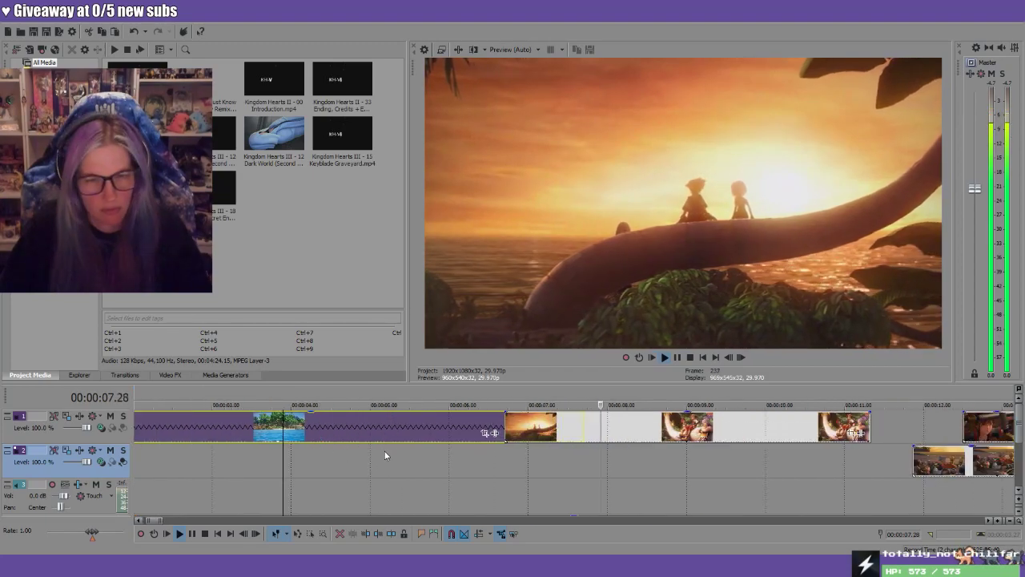
left_click(655, 430)
left_click_drag(686, 437, 685, 471)
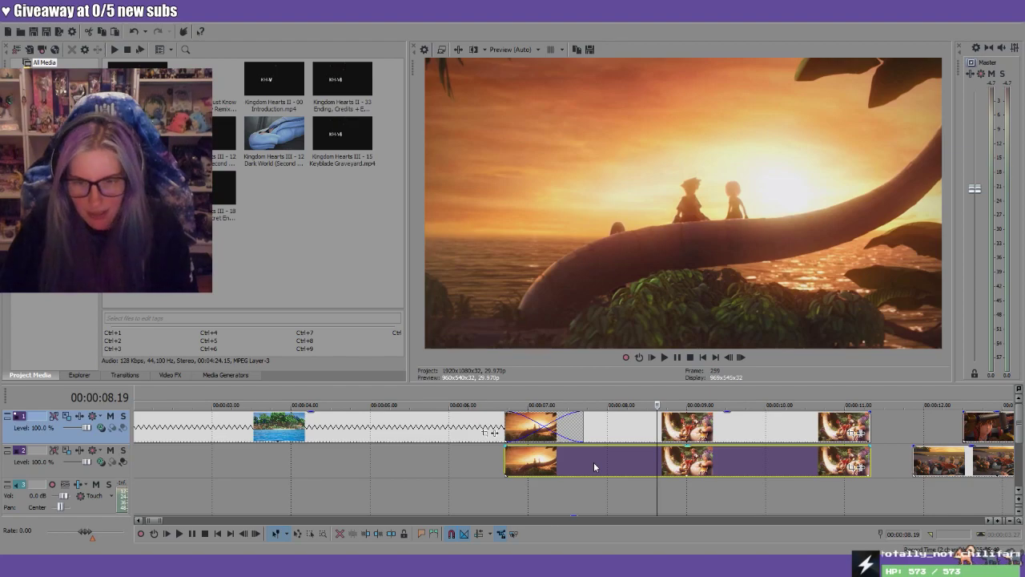
key("Delete")
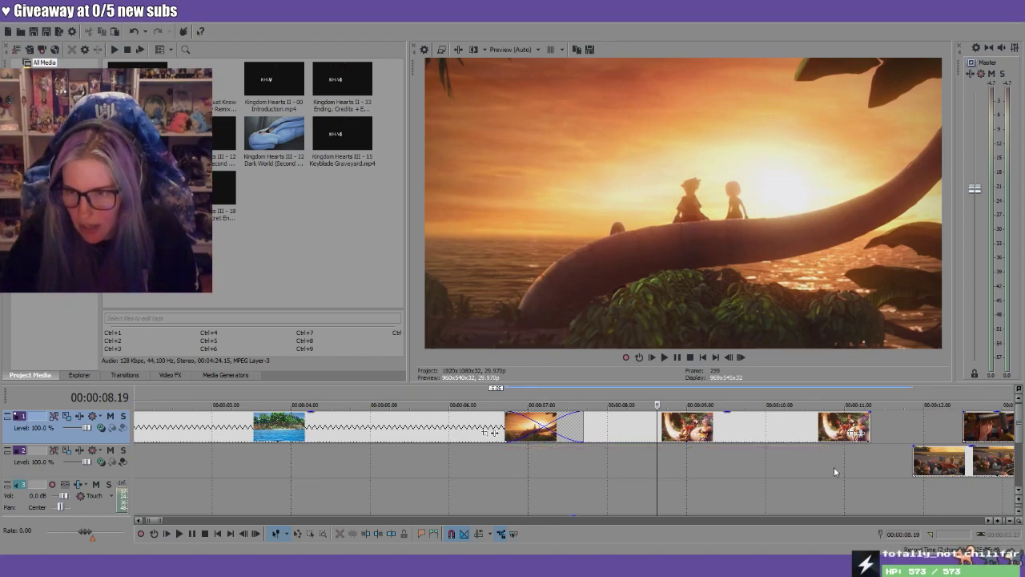
left_click_drag(707, 430, 666, 433)
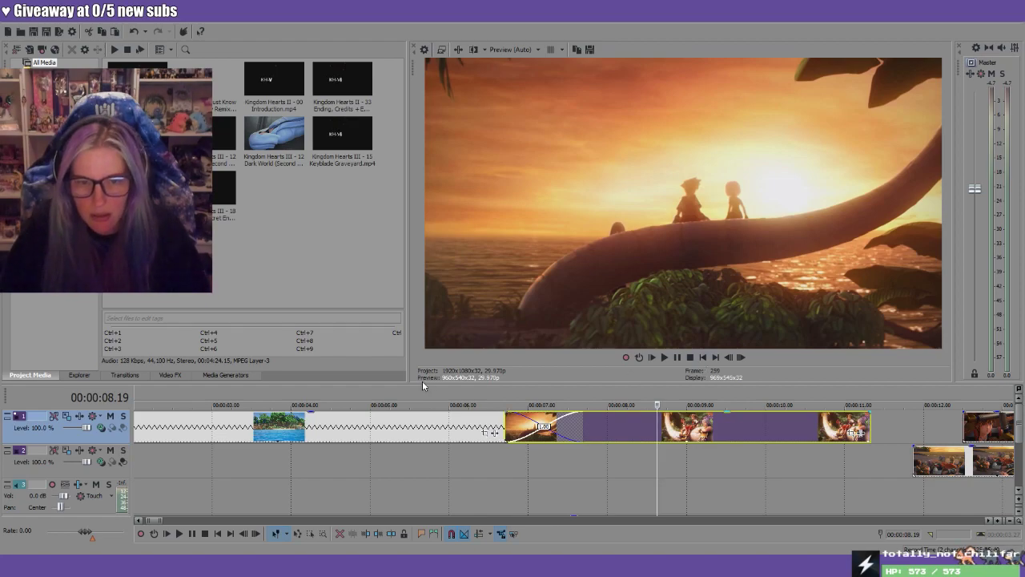
Play back the crossfade and the sunset clip through to the beach clip at about 00:00:12.10
left_click(425, 387)
key("space")
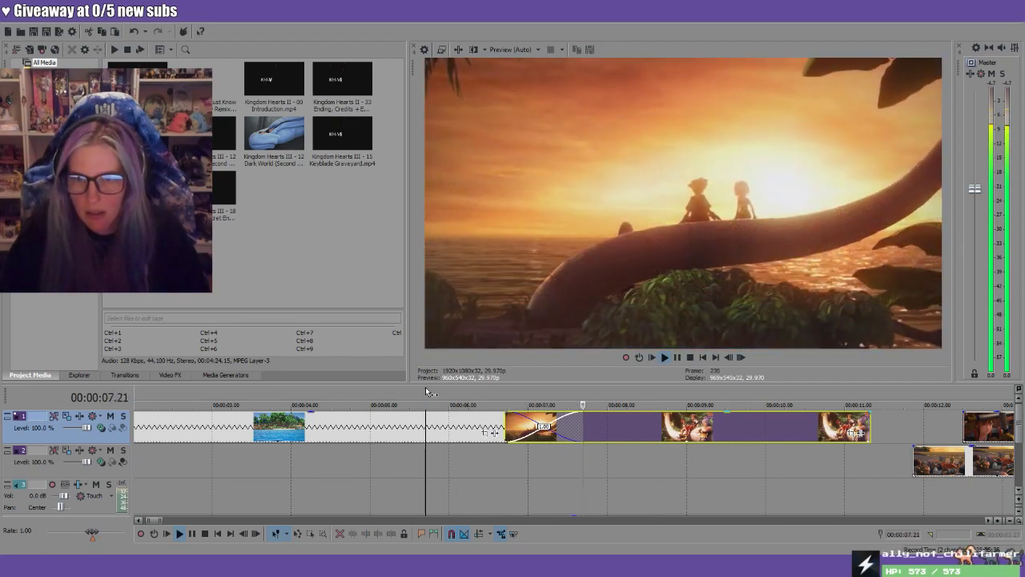
scroll(678, 486, "down", 5)
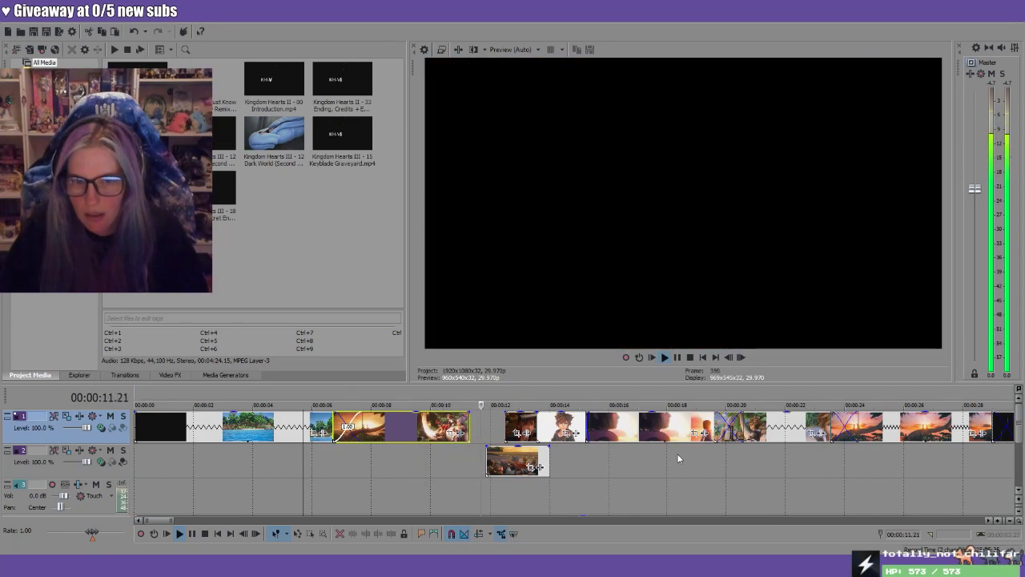
key("space")
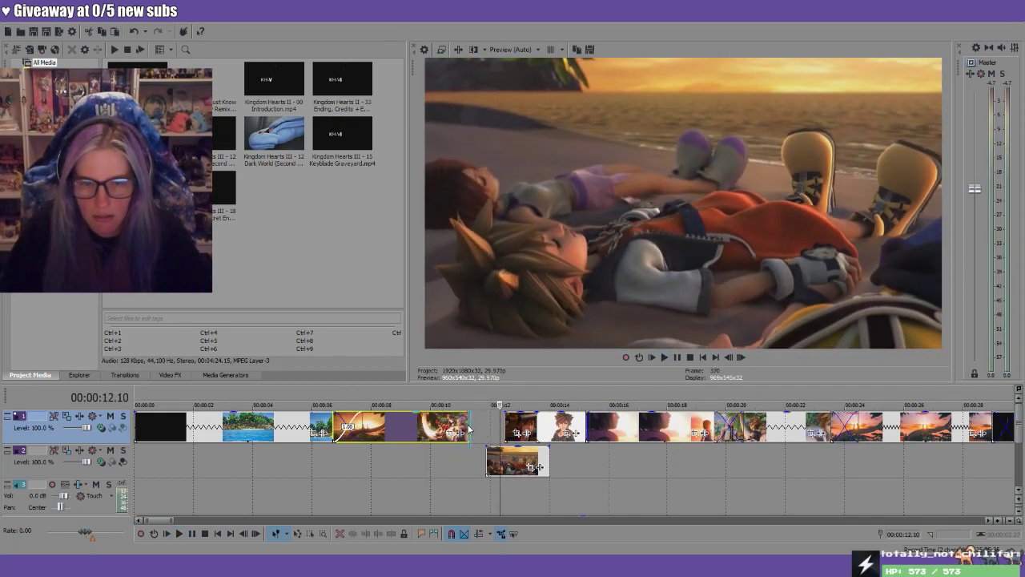
Time-stretch the sunset clip's end to meet the start of the beach clip on track 2, and play back the result
left_click(468, 430)
left_click_drag(470, 430, 484, 425)
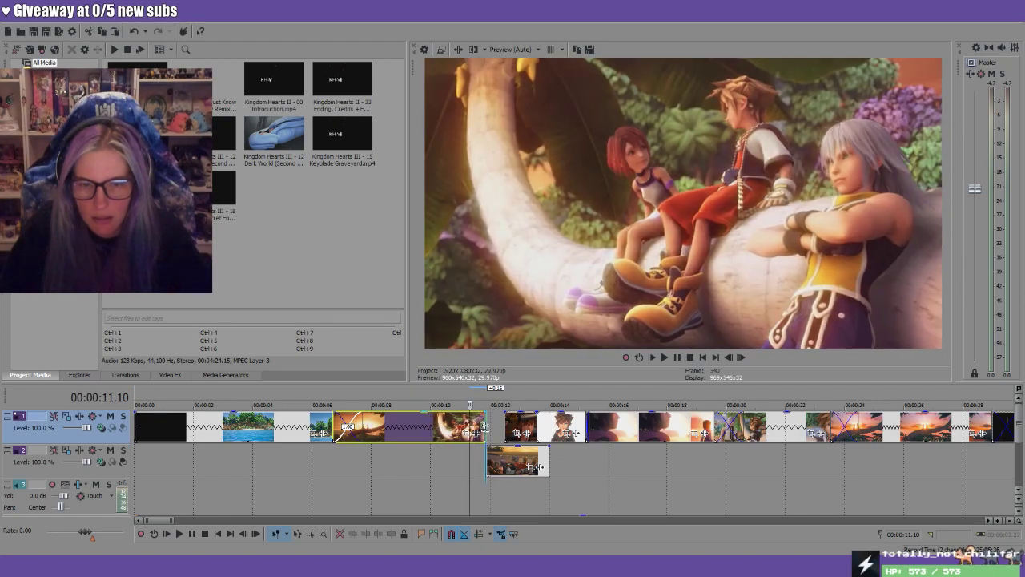
left_click(284, 399)
key("space")
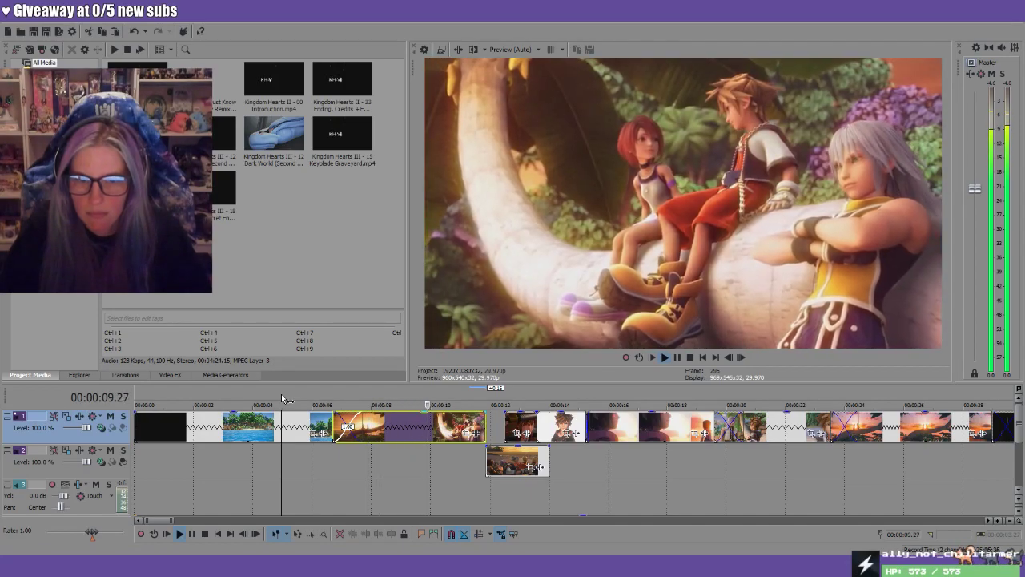
Split the stretched sunset clip at 00:00:09.01, on the first frame of the shot with the three friends at the tree
left_click(382, 400)
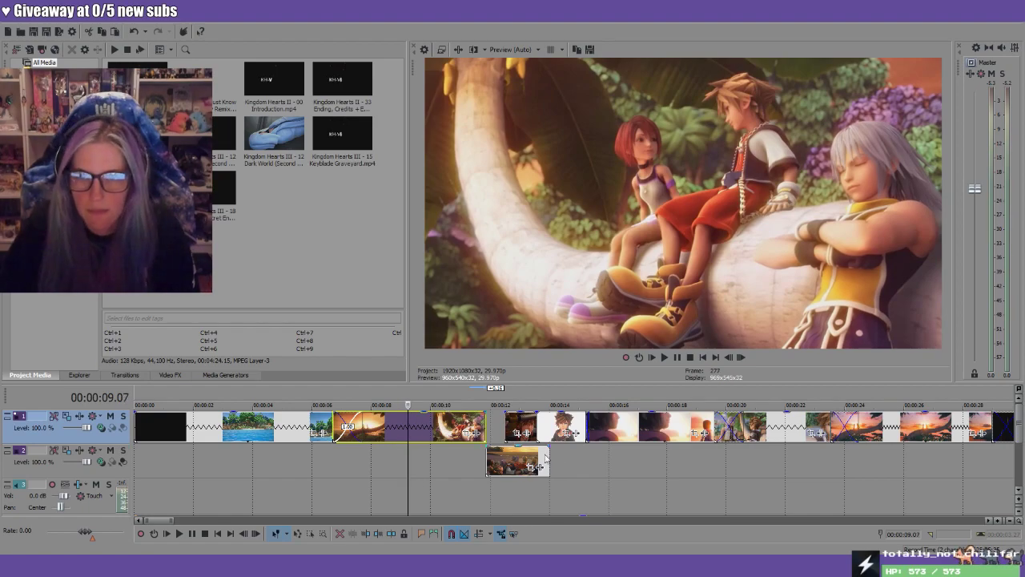
scroll(557, 460, "up", 5)
key("Right")
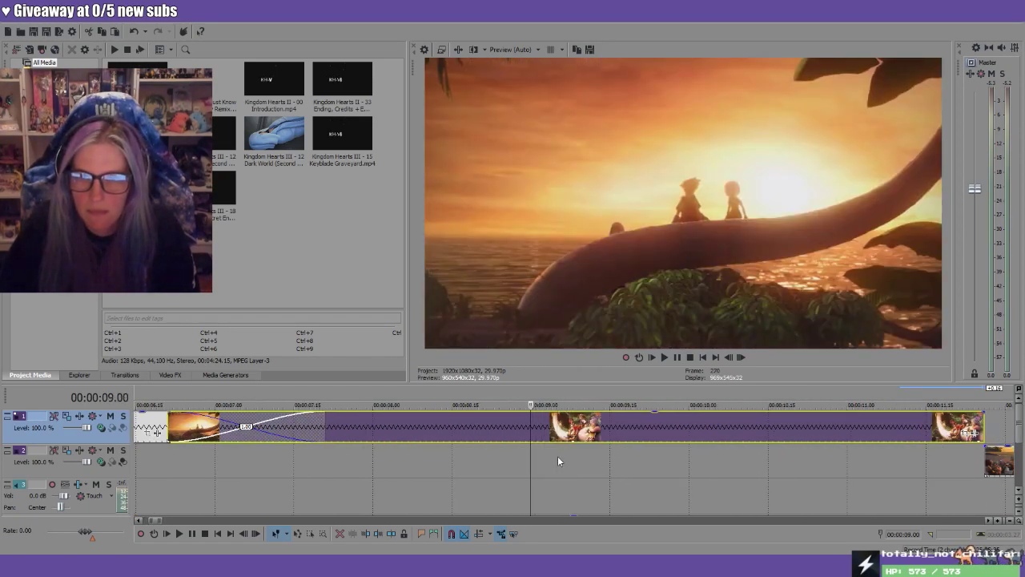
key("Left")
key("Right")
left_click(392, 534)
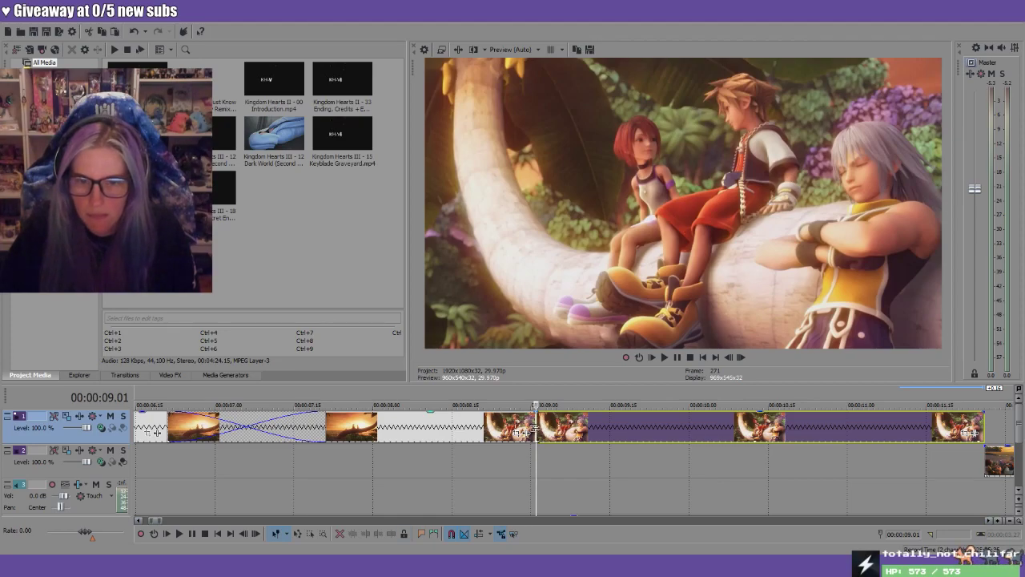
Move the split-off friends shot 0.13 later on track 1 to open a gap after the sunset shot, and play back the section
left_click_drag(550, 432, 577, 436)
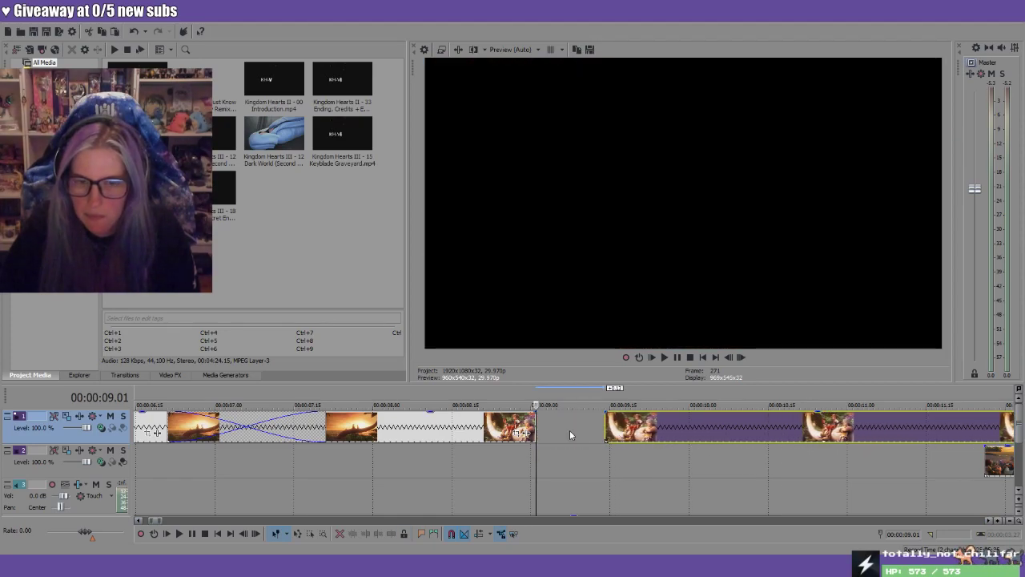
left_click(449, 396)
key("space")
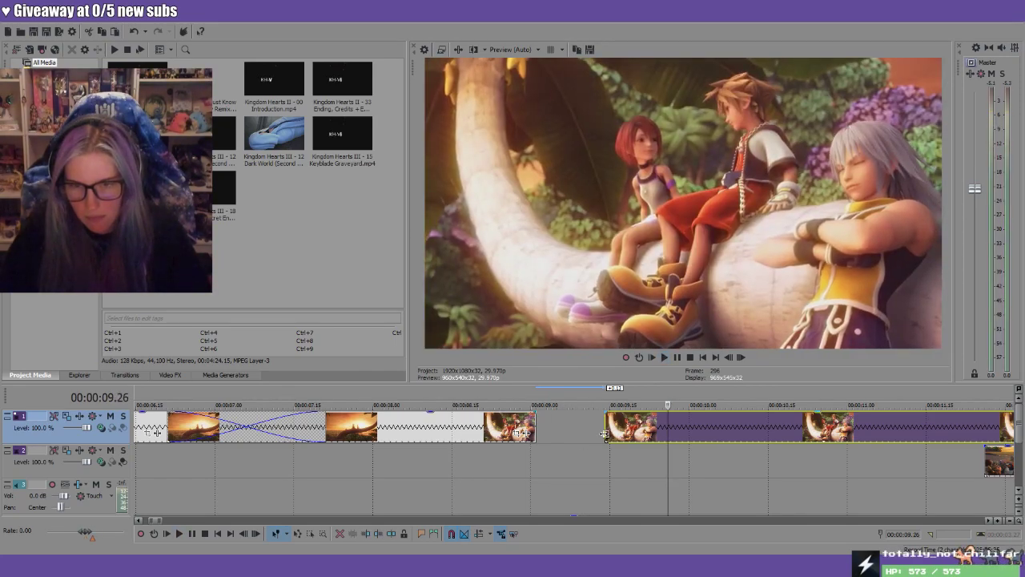
Pull the friends shot's start 0.09 later, stretch the sunset clip's end 0.22 later to meet it, and play back the section
left_click_drag(607, 434, 653, 433)
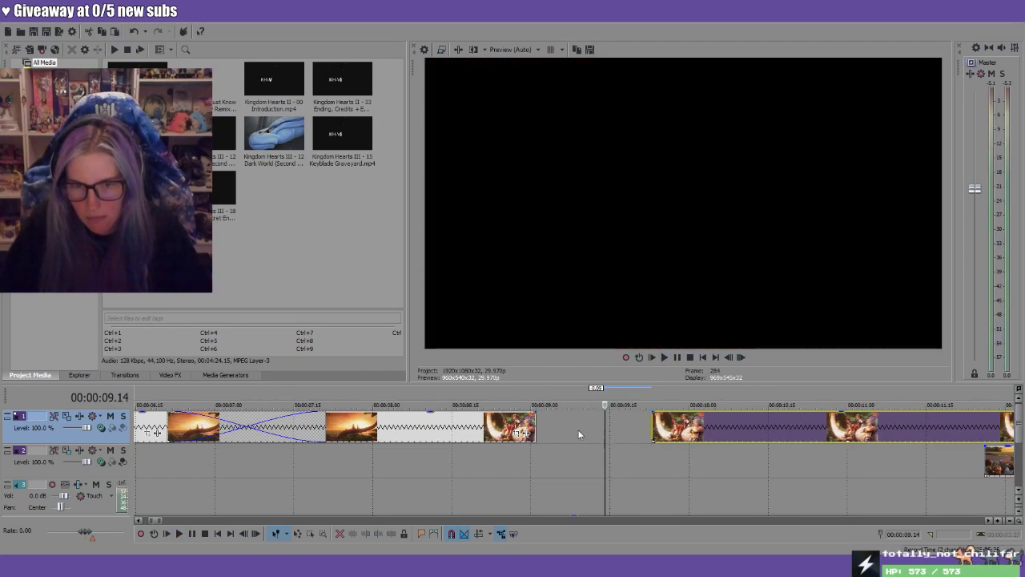
left_click_drag(534, 430, 606, 432)
scroll(657, 455, "down", 5)
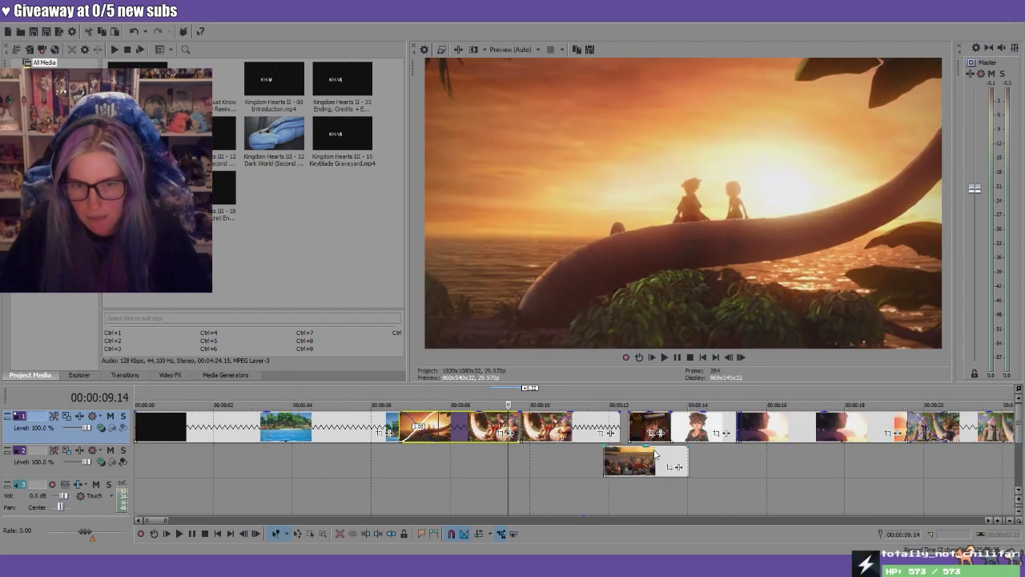
left_click(337, 400)
key("space")
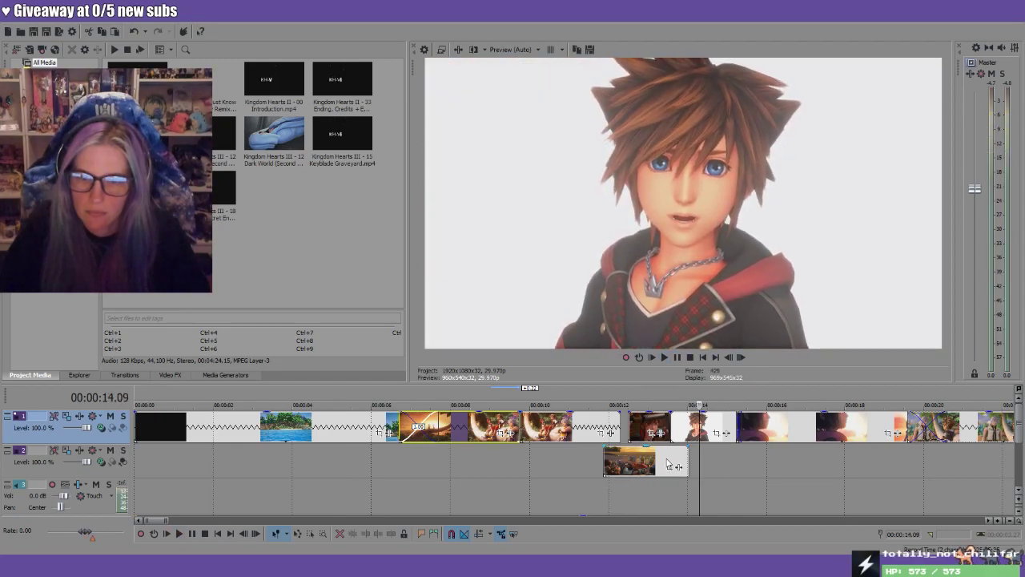
key("space")
Take the beach clip out of the opening and place it on track 2 at about 00:02:12, beyond the 00:02:07 marker
left_click(629, 461)
scroll(685, 459, "down", 5)
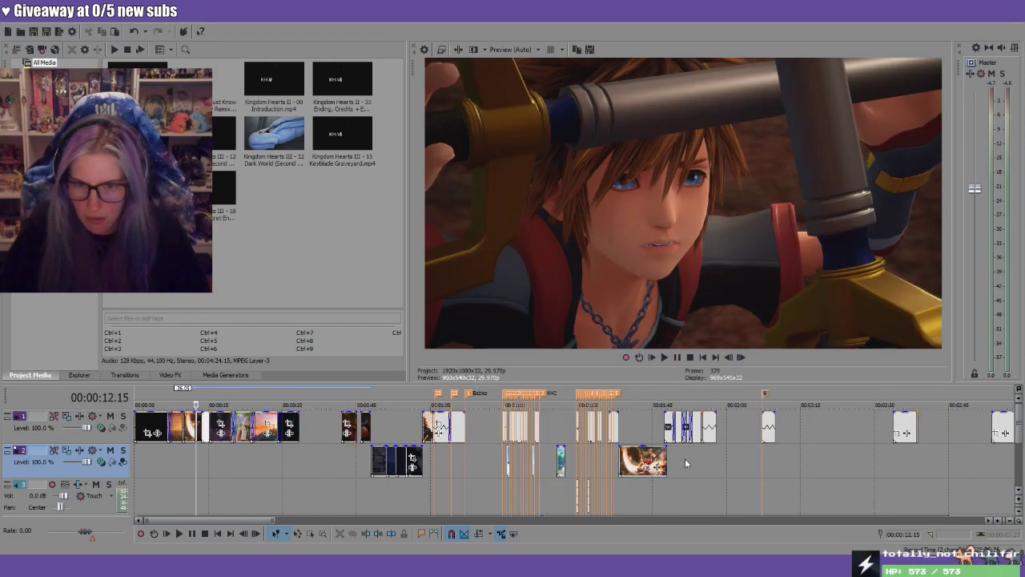
left_click(752, 390)
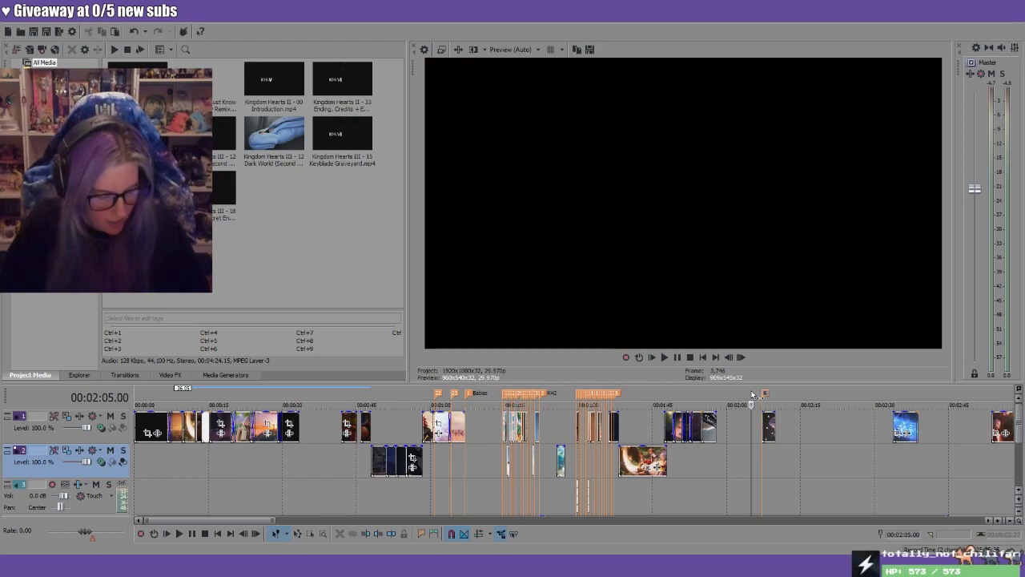
scroll(832, 452, "up", 3)
scroll(884, 453, "down", 2)
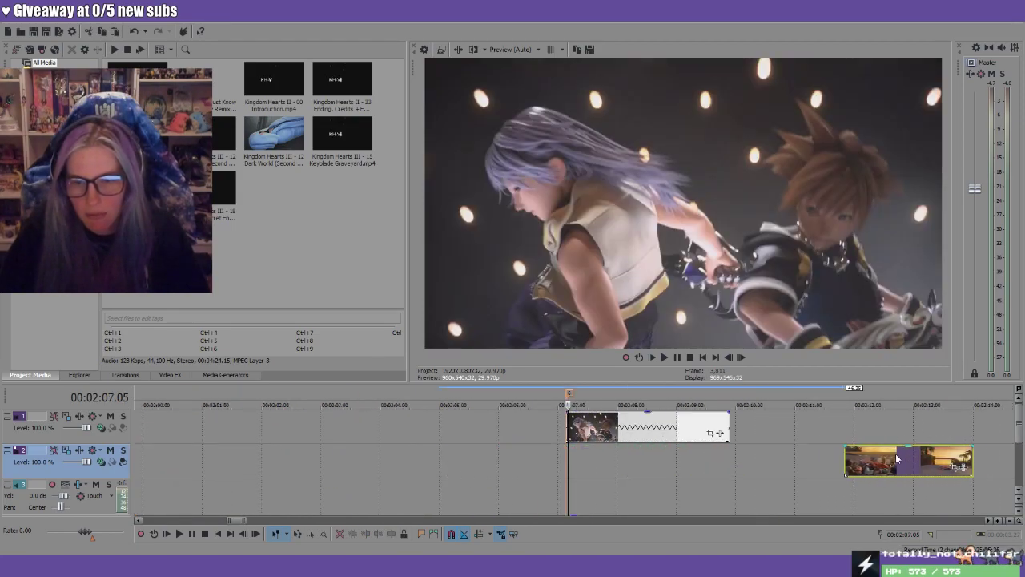
Try the beach clip 19.17 later on track 2, ending where the blue clip starts, and play back that spot
left_click_drag(615, 453, 760, 461)
left_click(744, 398)
key("space")
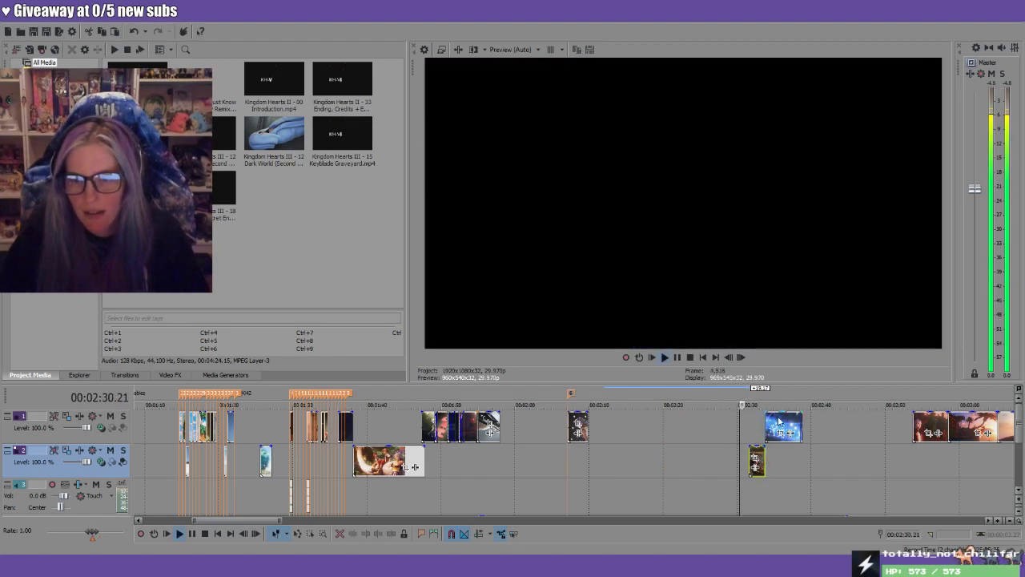
key("space")
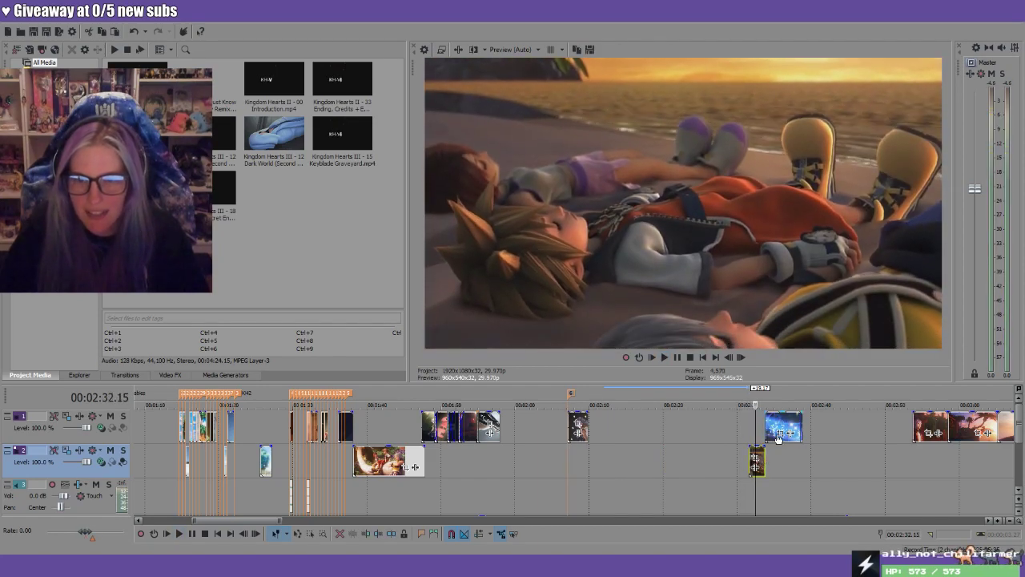
Look over the rest of the timeline, from the leftover clips at its end back to the beach clip at 00:02:12.02
scroll(804, 479, "up", 5)
scroll(804, 474, "up", 2)
left_click(720, 463)
key("ctrl+End")
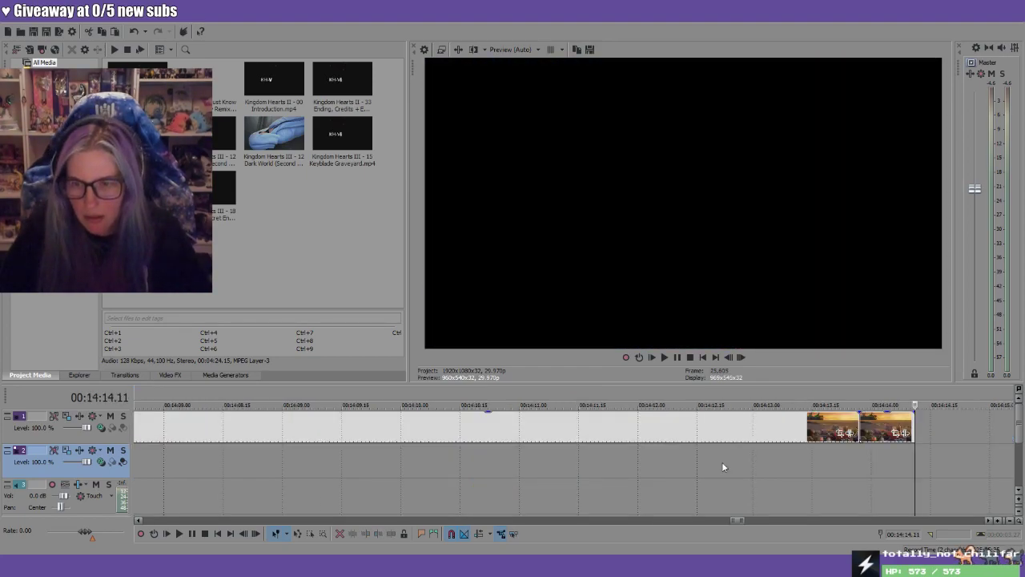
scroll(722, 462, "down", 10)
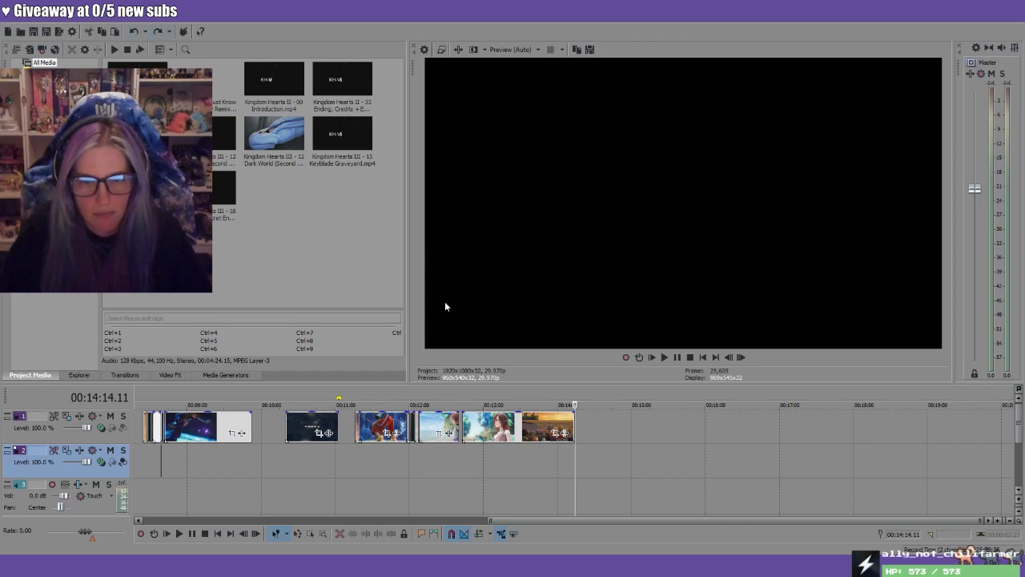
left_click(704, 356)
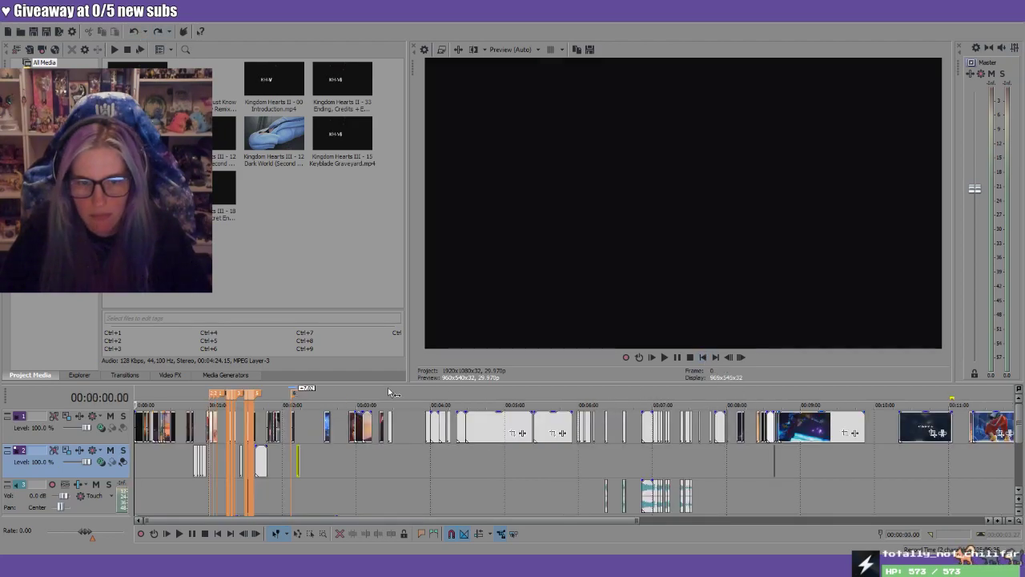
left_click(389, 393)
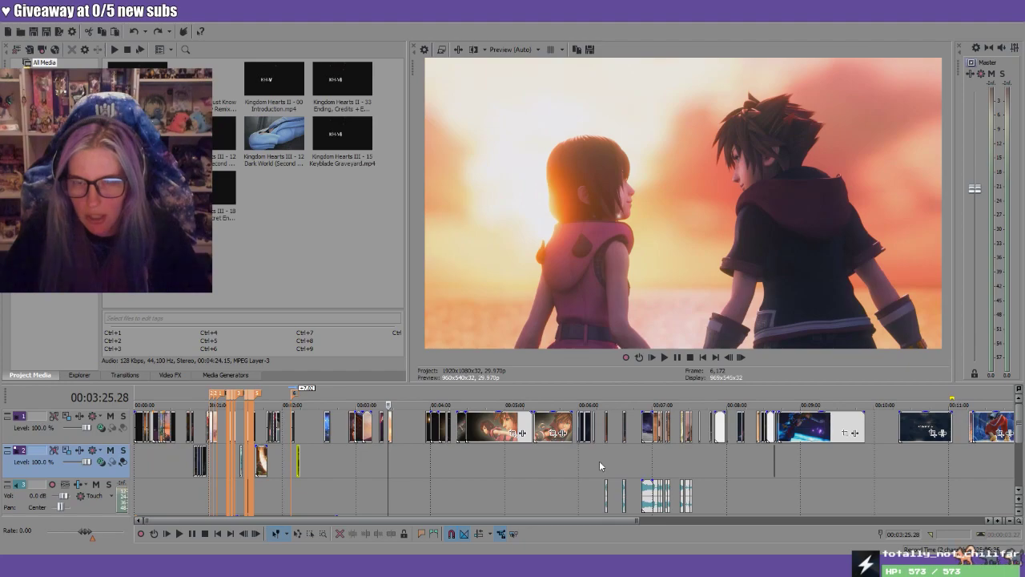
scroll(511, 467, "up", 3)
left_click(385, 398)
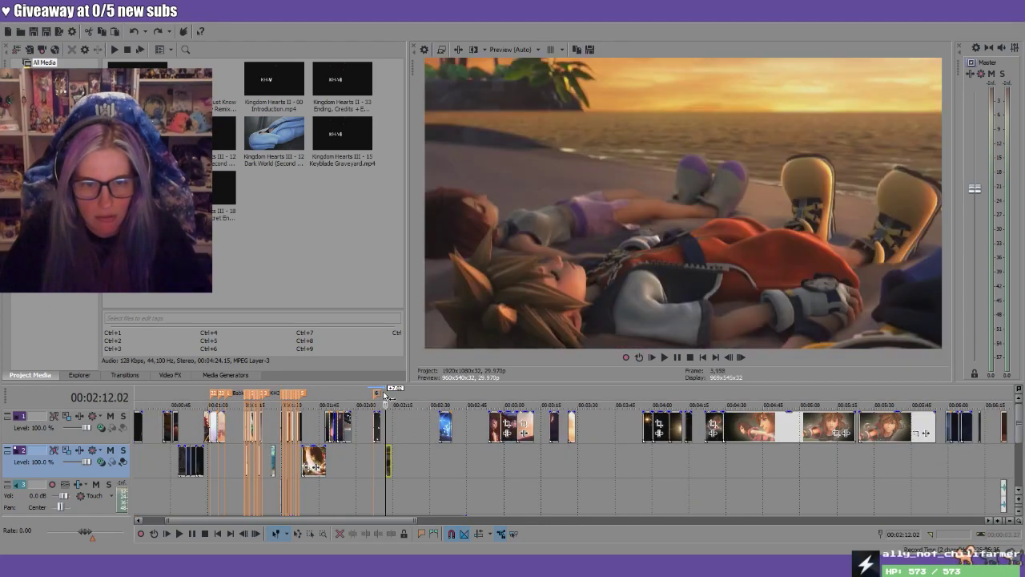
Move the beach clip to 00:02:31.19 on track 2 and extend its start 1.29 earlier and its end 0.03 later
scroll(405, 456, "up", 3)
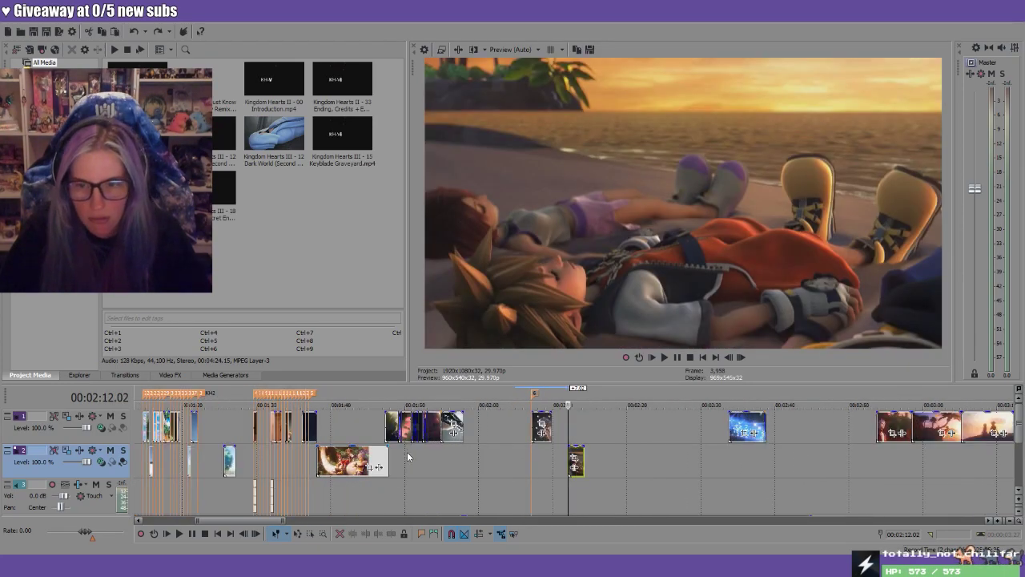
scroll(406, 456, "up", 3)
left_click_drag(588, 458, 879, 469)
left_click(886, 455)
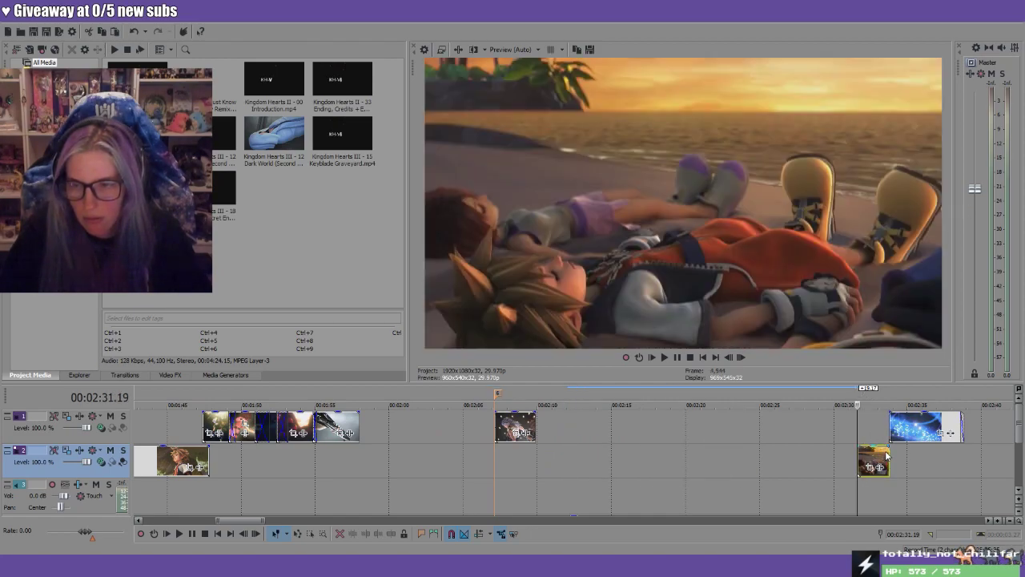
scroll(886, 455, "up", 6)
left_click_drag(568, 453, 337, 449)
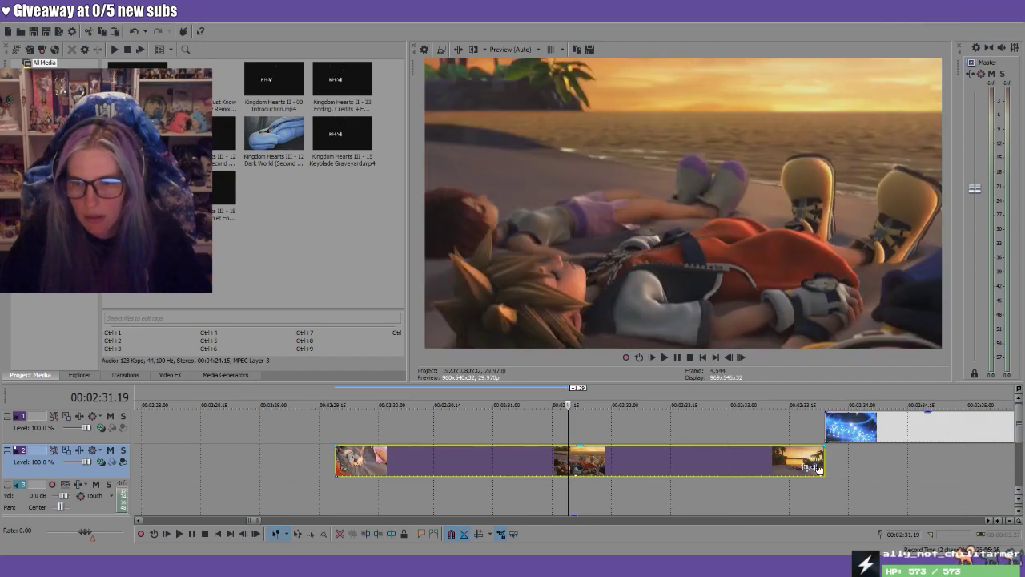
mouse_move(820, 460)
left_mouse_down()
mouse_move(852, 462)
mouse_move(832, 467)
left_mouse_up()
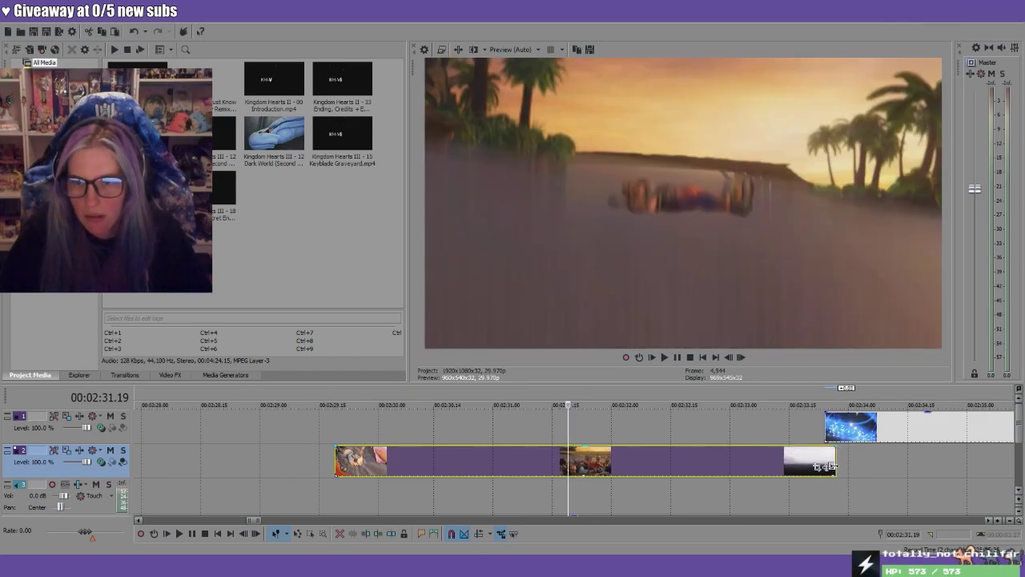
Shift the blue clip on track 1 to about 00:02:40 and the beach clip on track 2 to about 00:02:33, and play back
left_click_drag(740, 453, 573, 453)
left_click_drag(663, 465, 716, 470)
left_click_drag(517, 469, 677, 469)
scroll(786, 464, "down", 2)
scroll(786, 460, "down", 3)
left_click_drag(694, 434, 895, 437)
left_click_drag(638, 453, 756, 453)
scroll(645, 425, "down", 4)
key("space")
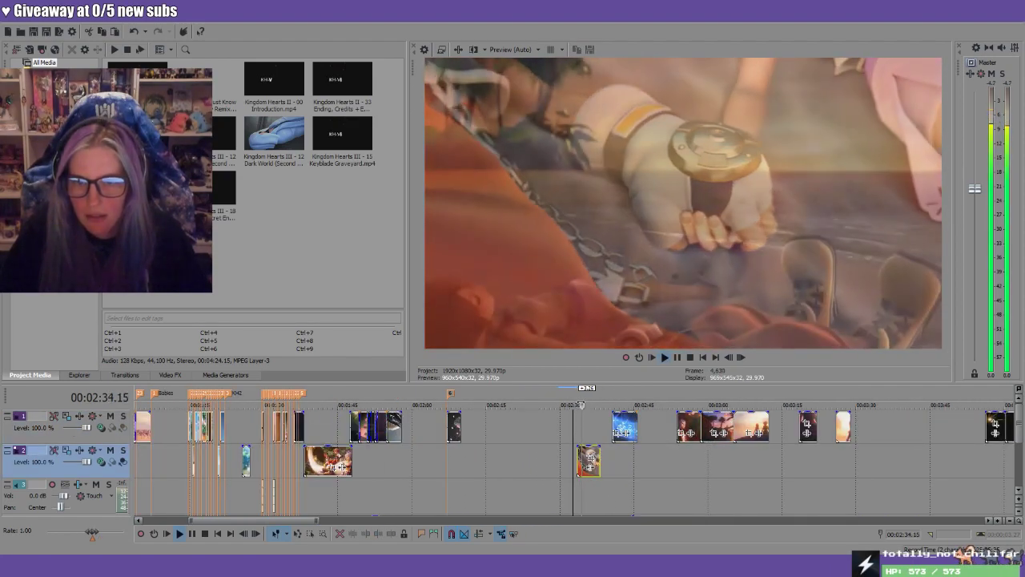
key("space")
Extend the beach clip's start 6.21 earlier on track 2 and play it back from just before its beginning
left_click_drag(576, 458, 543, 460)
left_click(535, 398)
key("space")
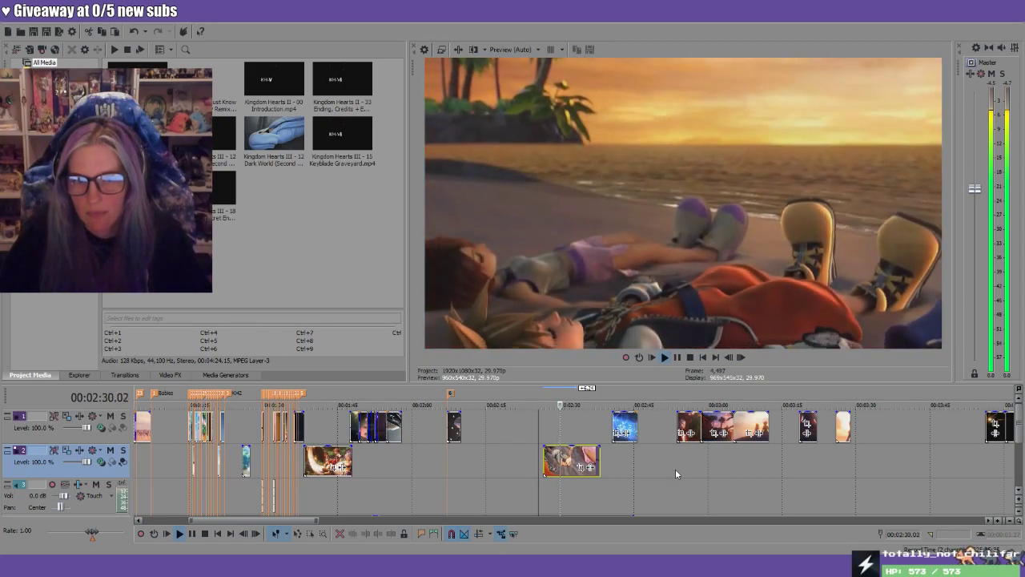
Shorten the beach clip to about 8.5 seconds, place it on track 1 at about 00:02:37, and play it back
left_click(542, 469)
left_click_drag(547, 464, 616, 443)
mouse_move(613, 400)
left_mouse_down()
mouse_move(613, 459)
mouse_move(612, 401)
left_mouse_up()
left_click(597, 400)
key("space")
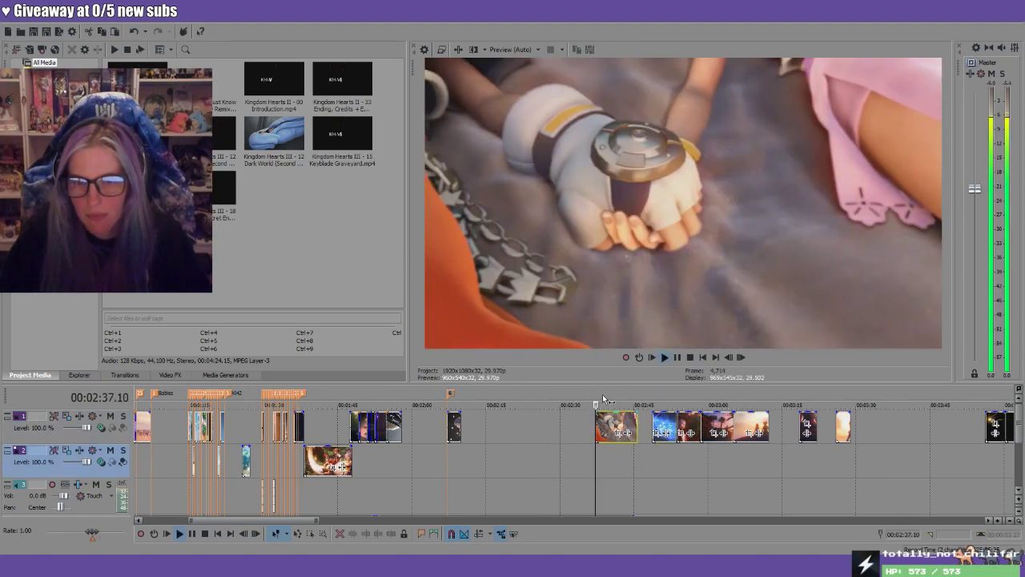
Move the beach clip earlier on track 1 to about 00:02:28.25, checking its timing against the song in playback
left_click_drag(629, 422, 602, 422)
left_click(552, 396)
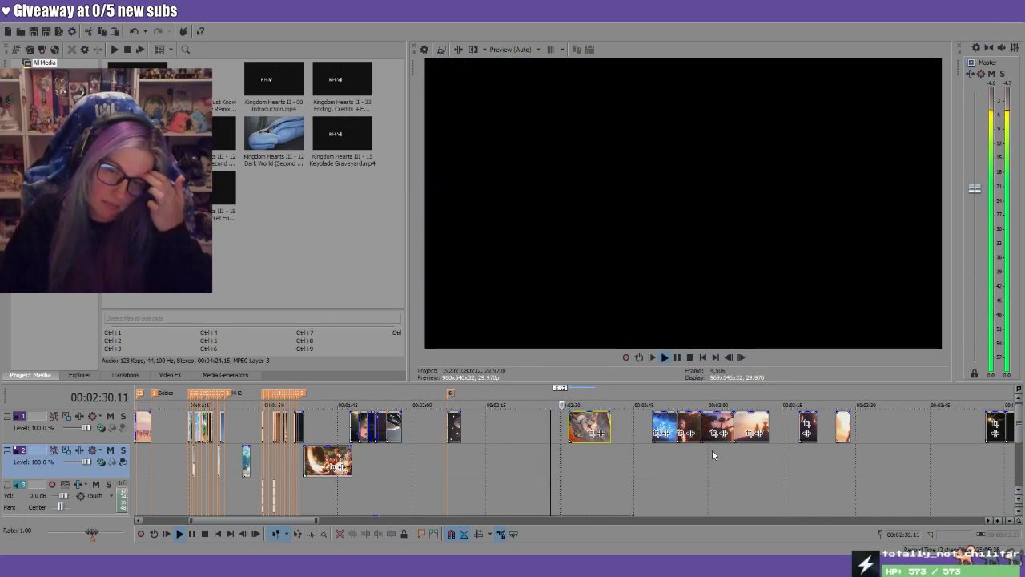
scroll(713, 450, "up", 2)
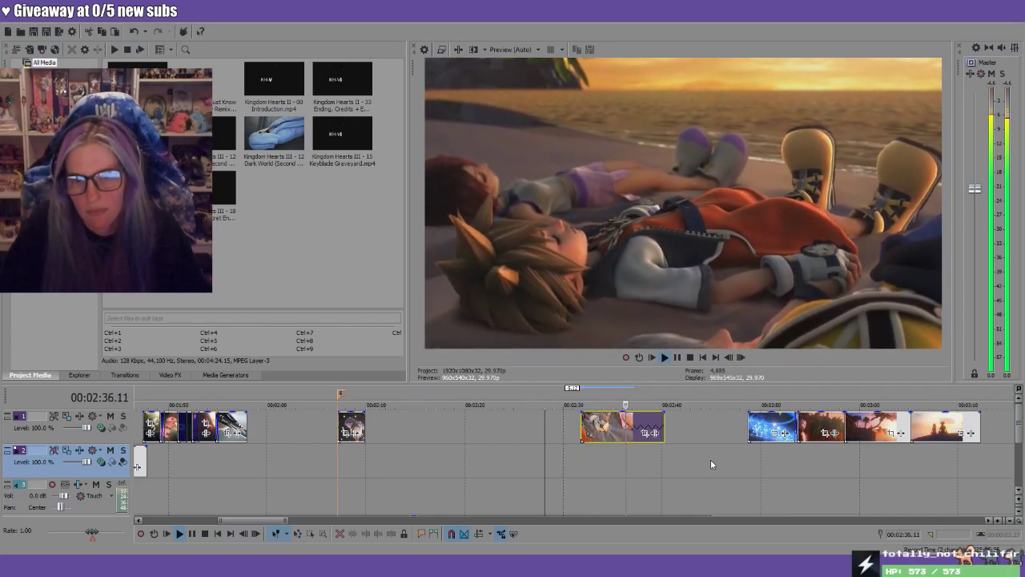
left_click_drag(614, 427, 593, 427)
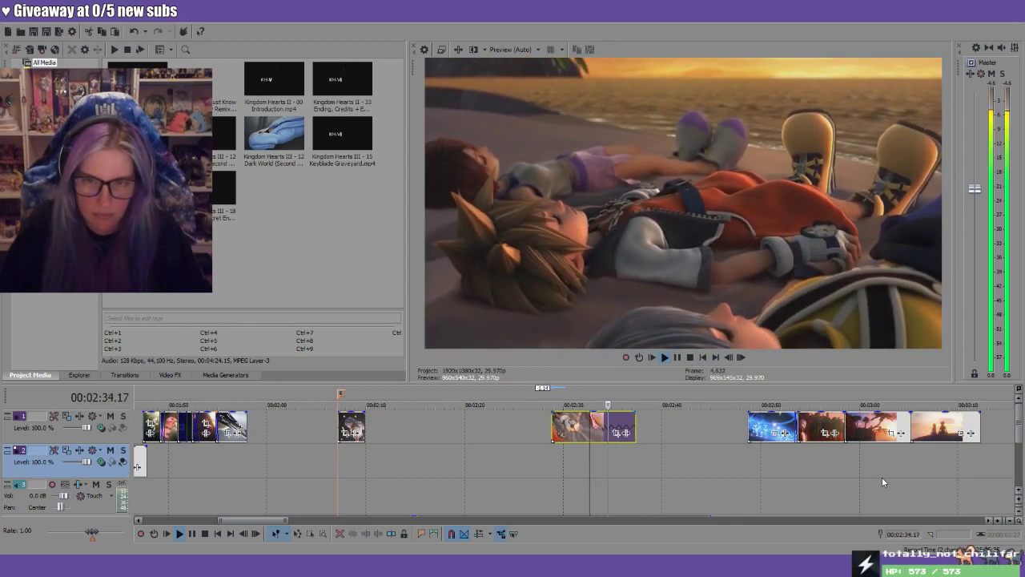
scroll(861, 475, "up", 2)
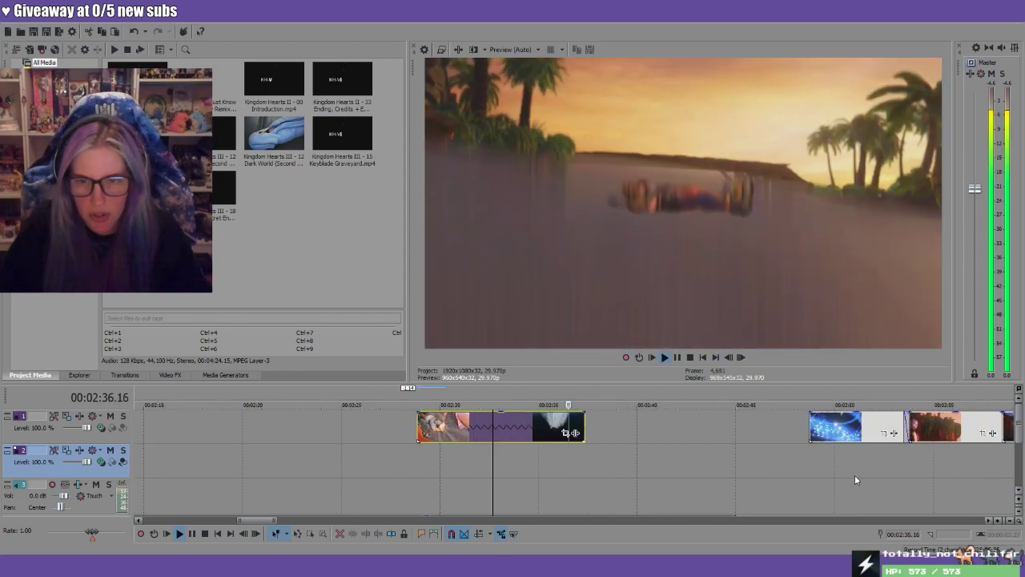
scroll(855, 475, "up", 1)
key("Return")
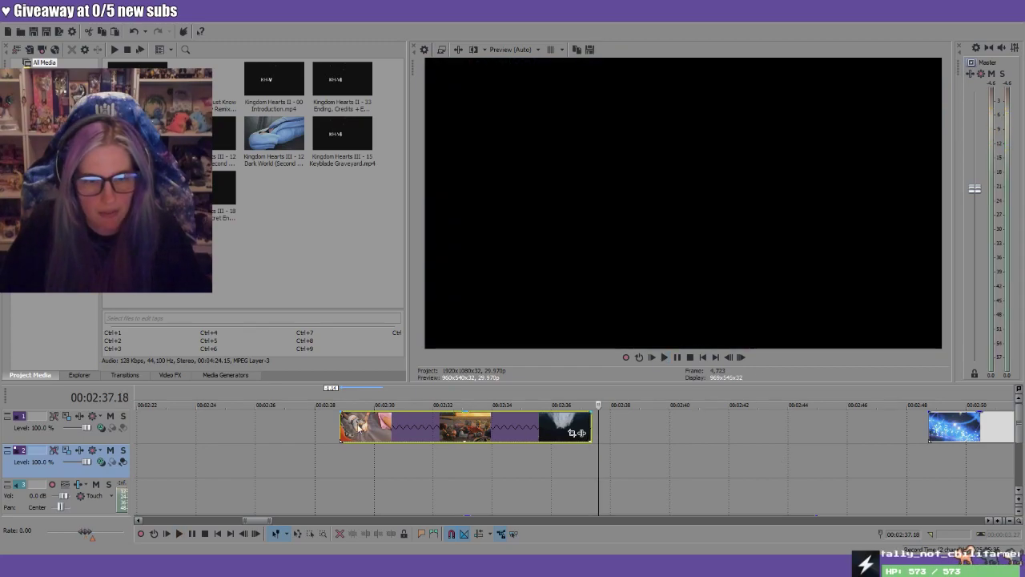
Time-compress the beach clip by bringing its start 2.29 later to about 00:02:31.24, and play back the result
left_click_drag(340, 425, 429, 424)
key("space")
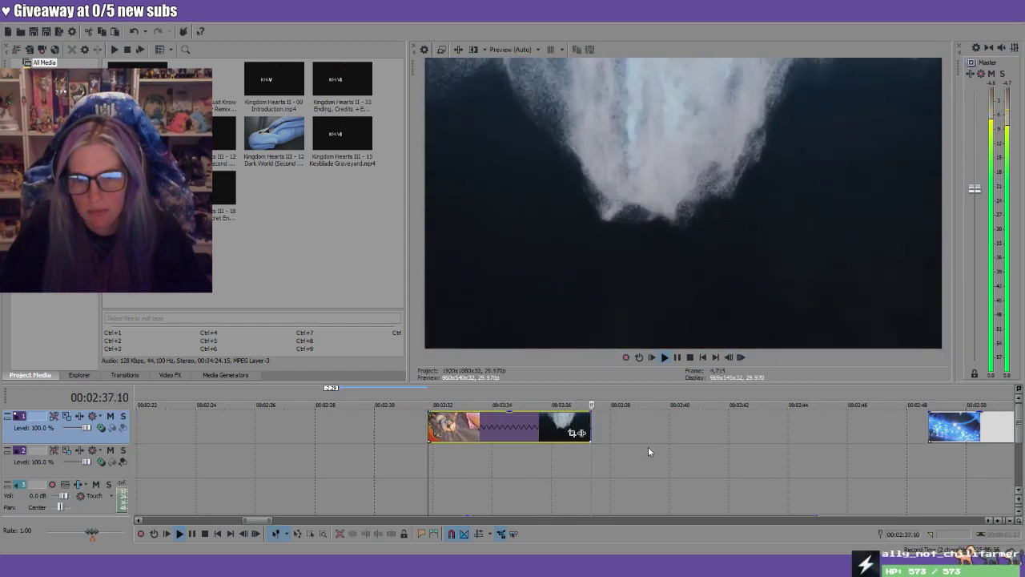
key("Return")
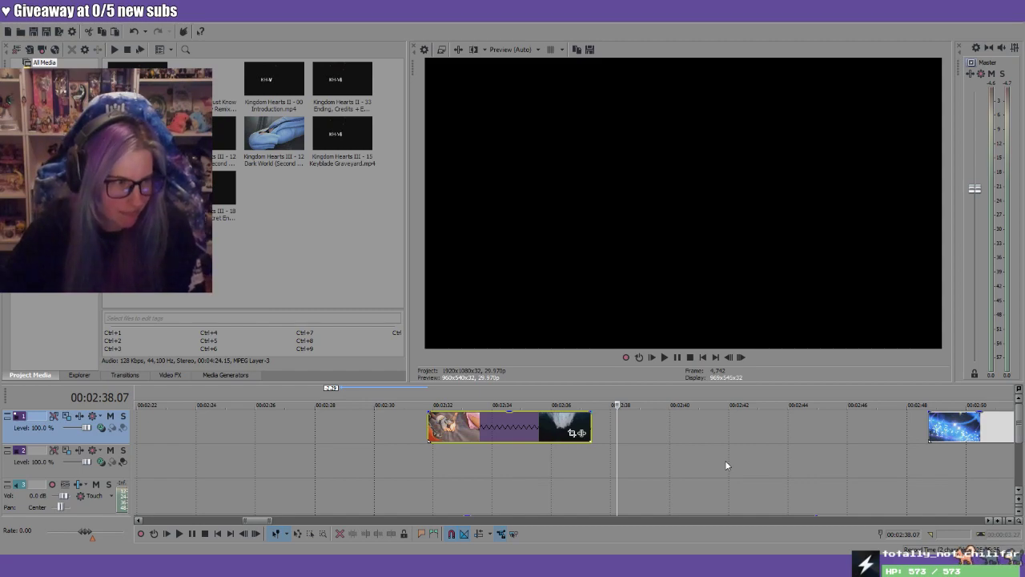
Add a fade-out to the opening's friends shot and a fade-in to the clip at 00:00:12.15, and play back the change
left_click(703, 358)
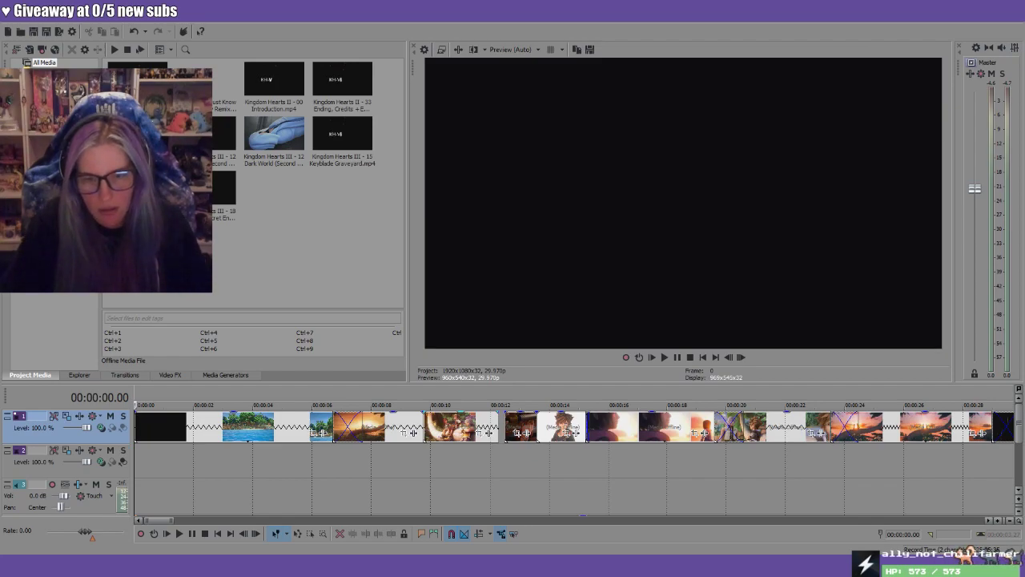
left_click(503, 398)
left_click(501, 418)
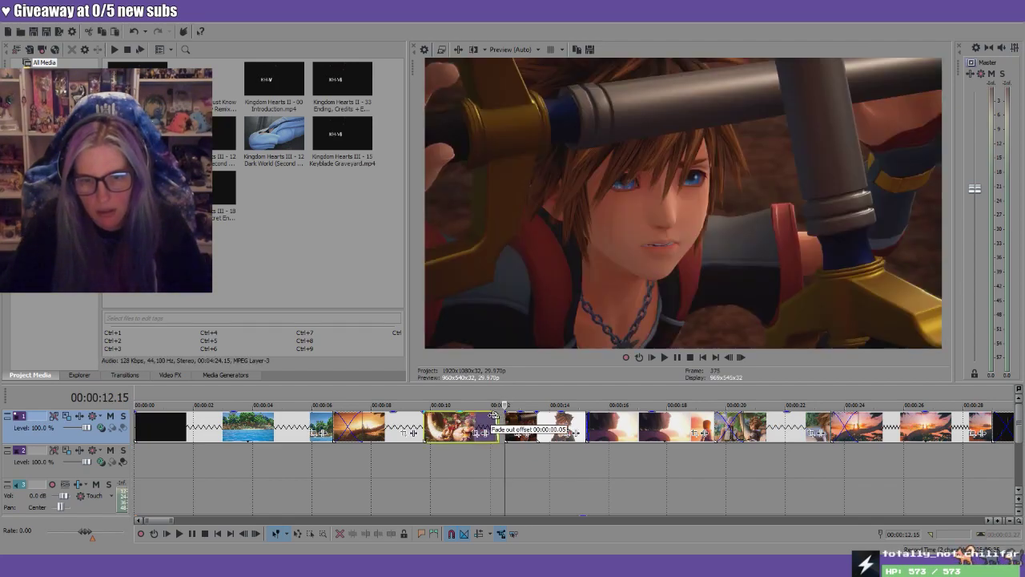
left_click(504, 413)
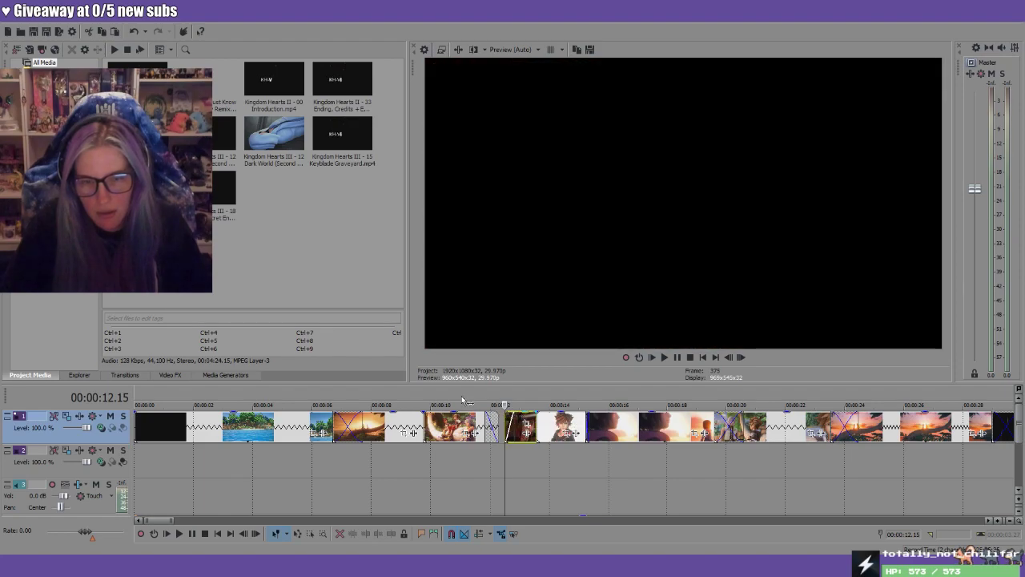
key("space")
key("space")
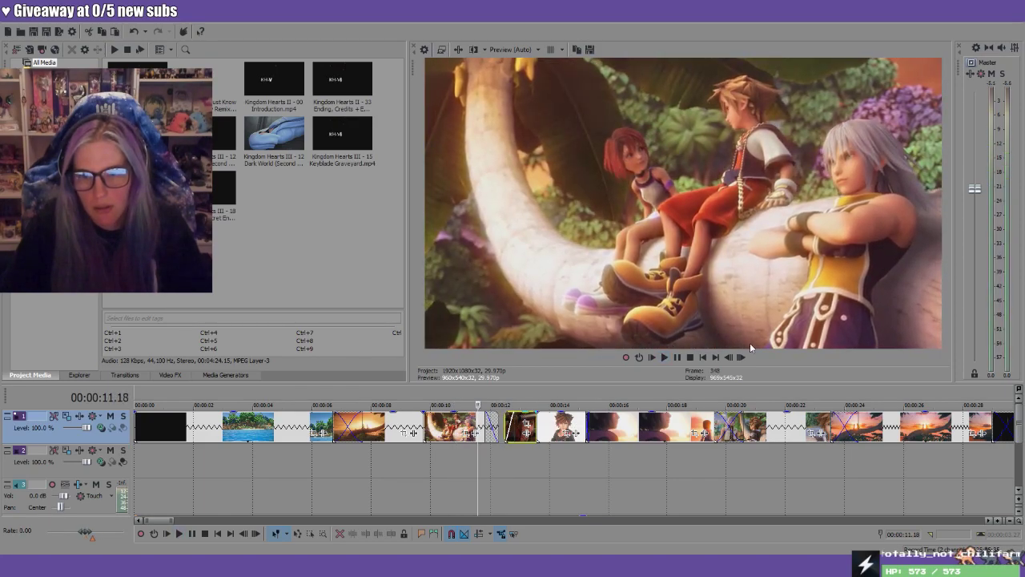
Play the video from the beginning to about 00:01:43.27 and mute audio track 3
left_click(705, 360)
key("space")
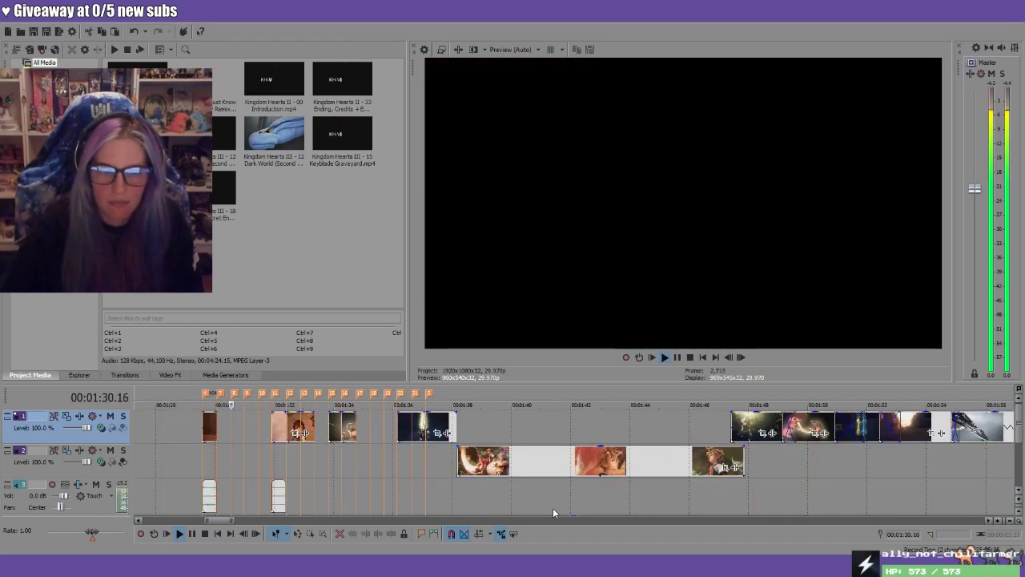
left_click(97, 484)
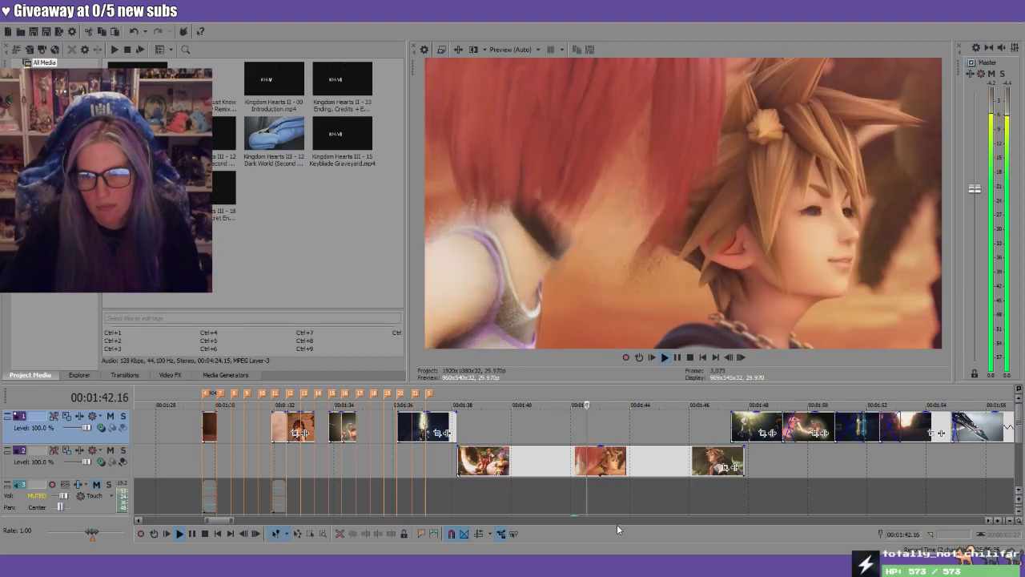
key("Return")
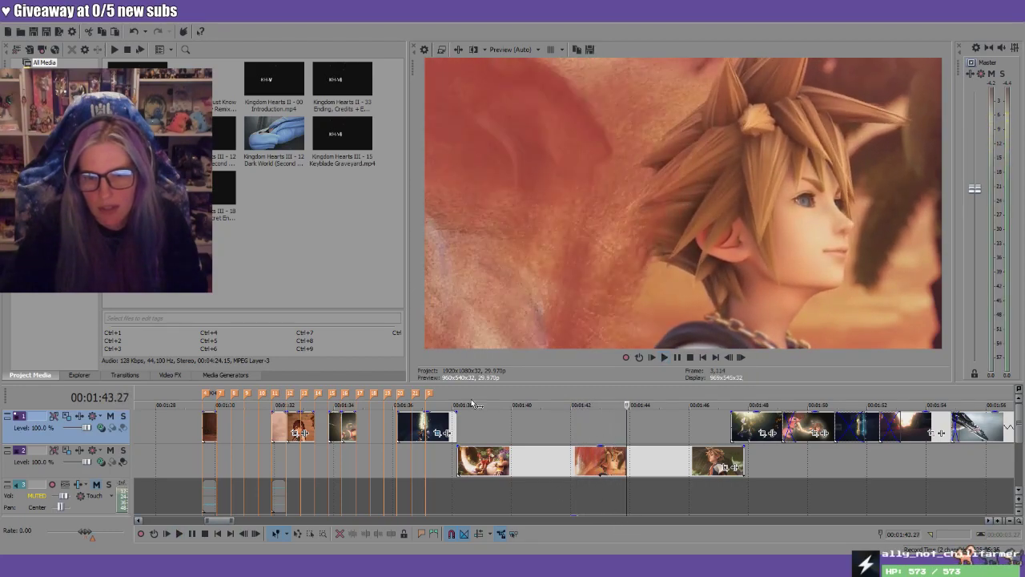
key("Down")
key("Down")
key("Down")
key("Down")
key("Down")
key("Down")
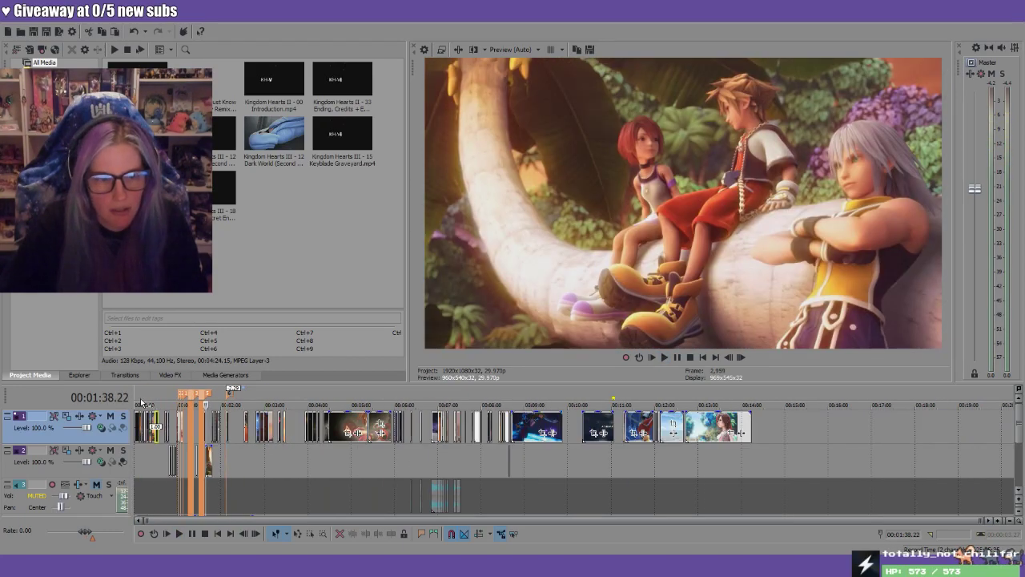
left_click(141, 403)
key("Up")
key("Up")
key("Up")
key("Up")
key("Up")
key("Up")
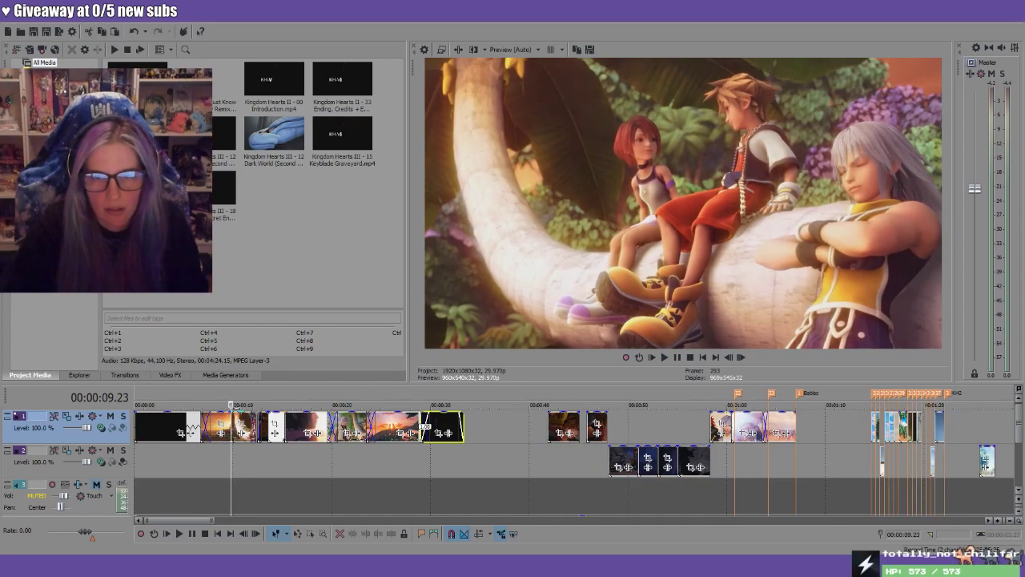
key("Down")
key("Down")
key("Down")
key("Down")
key("Down")
key("Down")
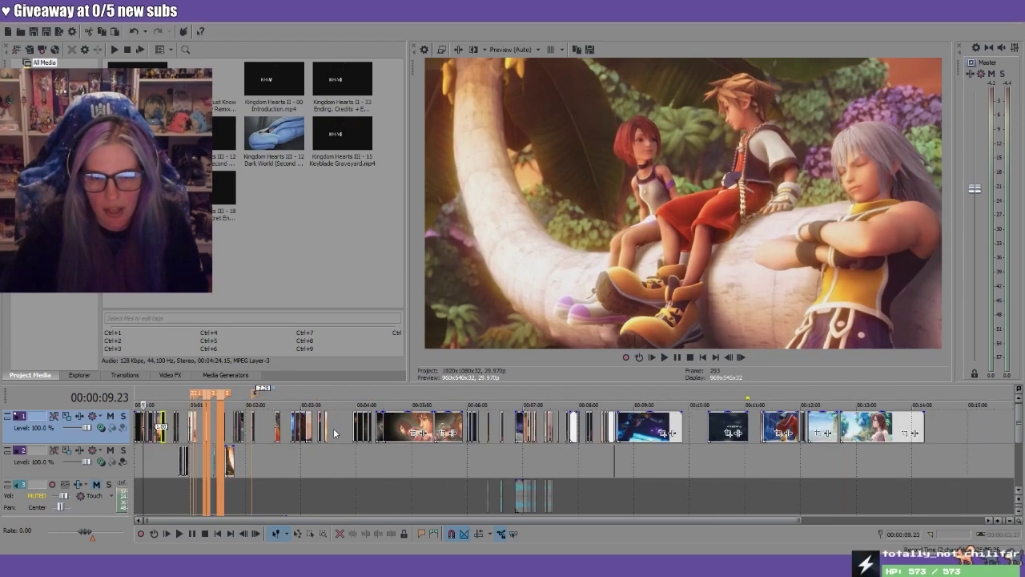
Trim 3.28 off the start of the sunset clip on track 2, extend its end slightly, and move it earlier to meet the next track 1 shot
left_click(253, 392)
key("Up")
key("Up")
key("Up")
key("Up")
key("Up")
key("Up")
left_click(465, 455)
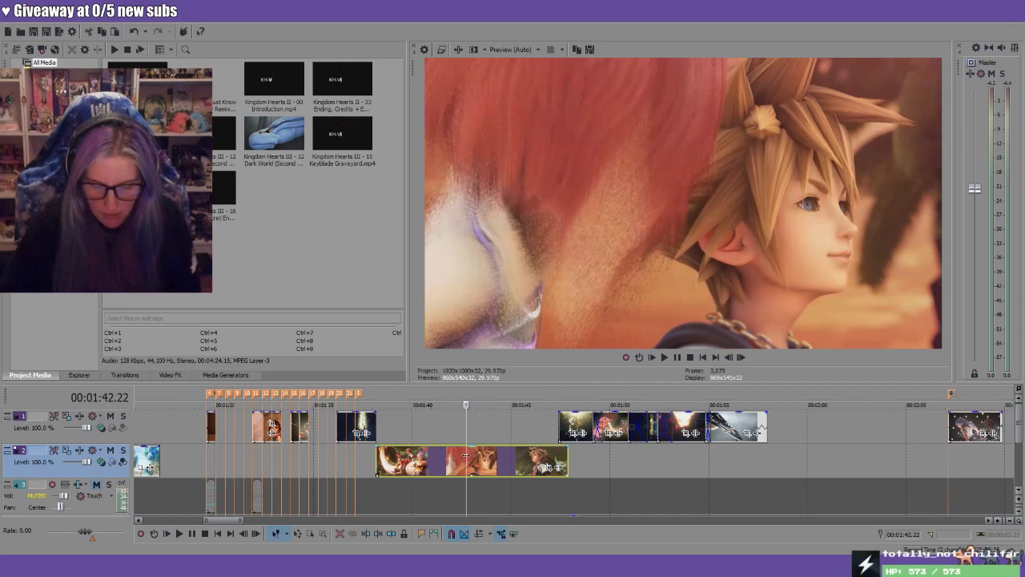
left_click_drag(377, 462, 455, 468)
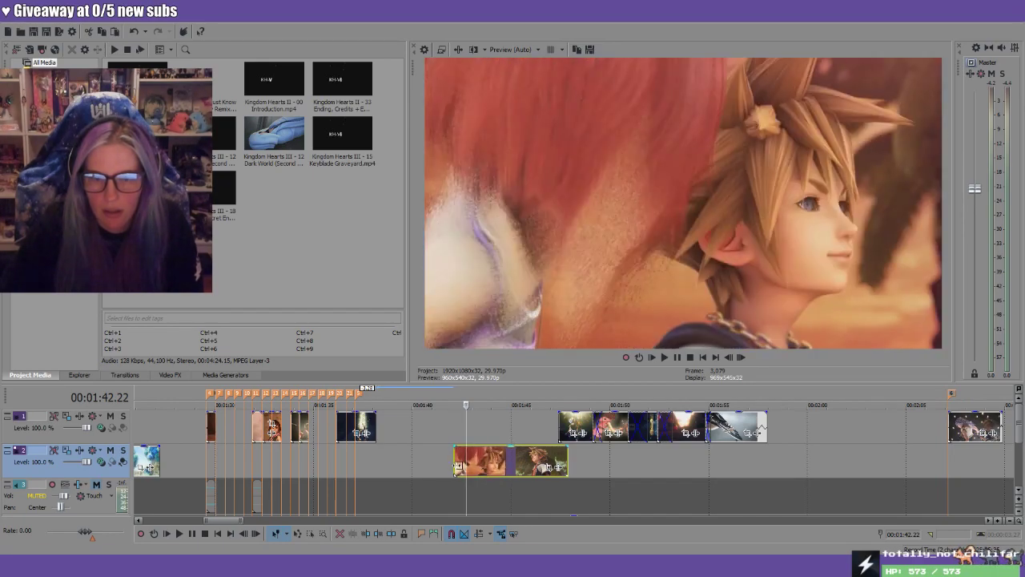
mouse_move(568, 458)
left_mouse_down()
mouse_move(465, 461)
mouse_move(591, 463)
mouse_move(583, 463)
left_mouse_up()
left_click_drag(507, 470, 480, 470)
Play the video from the retimed track 2 clip through to about 00:02:12.28
left_click(440, 398)
key("space")
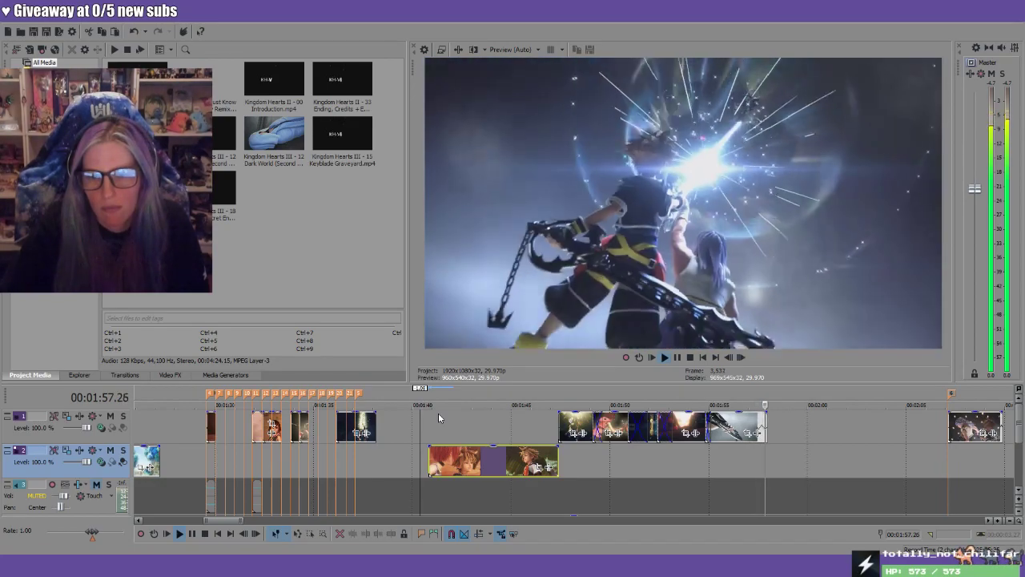
left_click(945, 522)
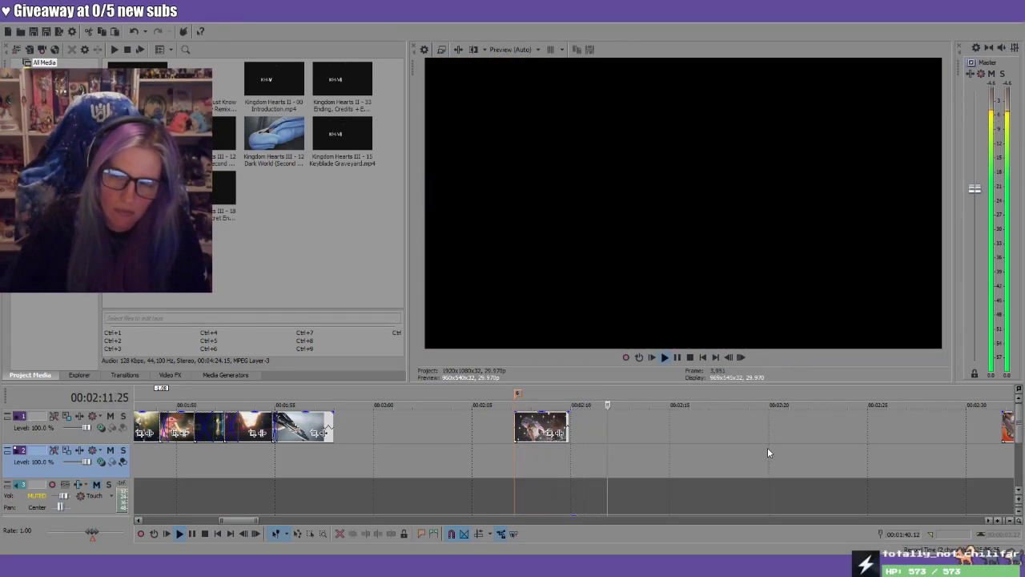
key("space")
Find the close-up of Sora looking up in the leftover footage on track 1 and split the clip at 00:09:04.20
scroll(762, 453, "down", 5)
scroll(762, 447, "down", 3)
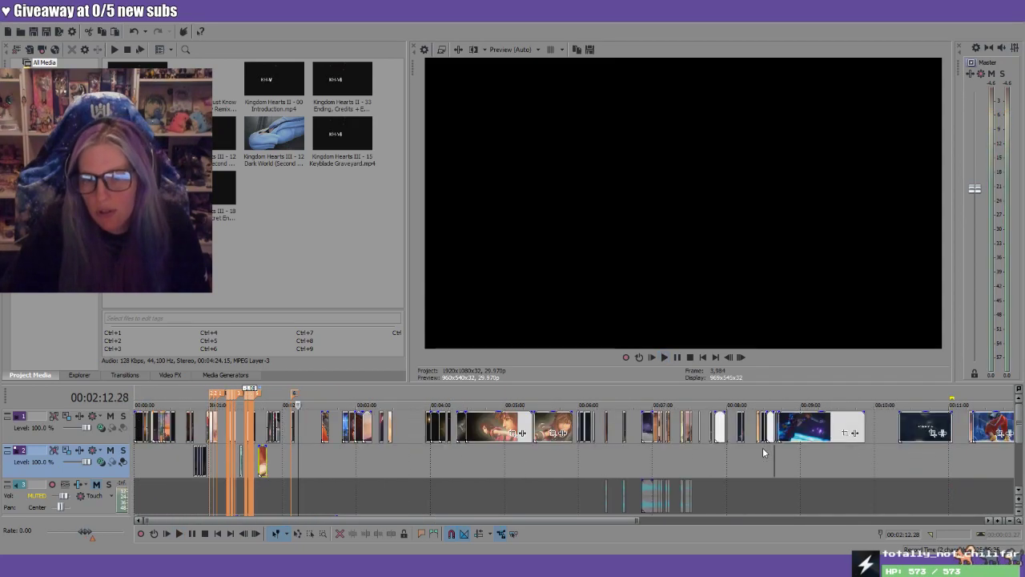
left_click(823, 415)
scroll(831, 416, "up", 8)
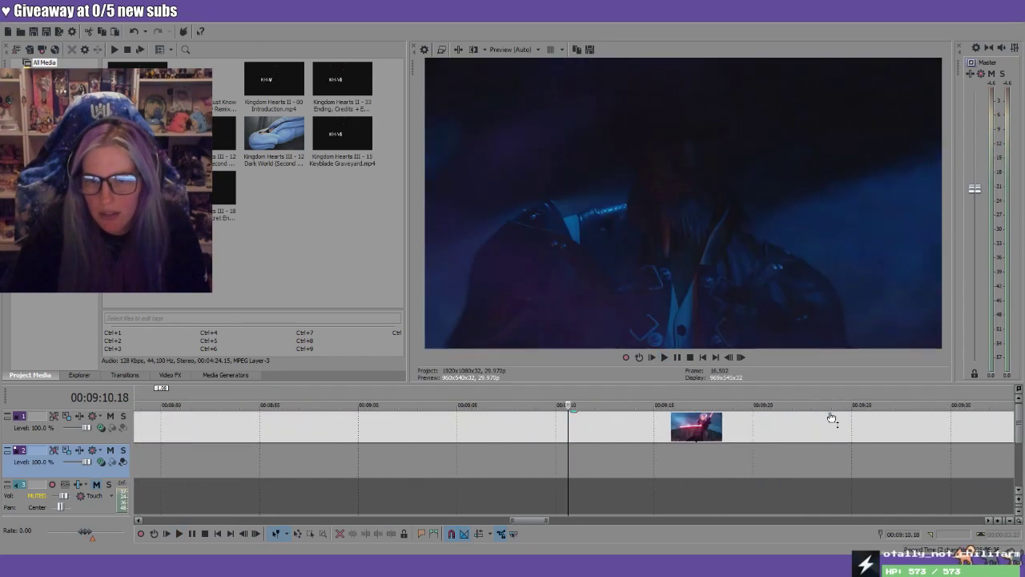
left_click_drag(578, 400, 446, 394)
left_click(452, 394)
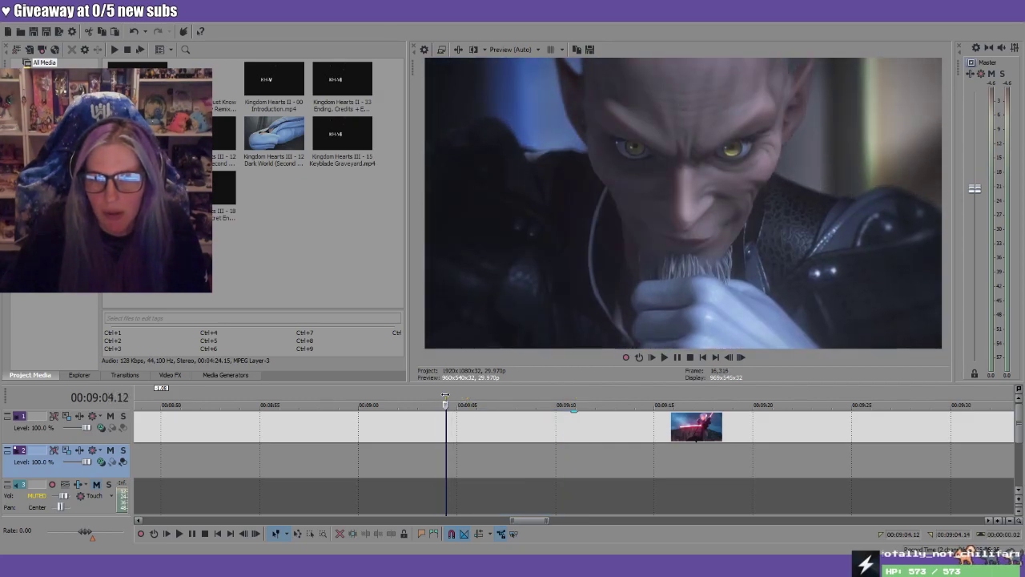
scroll(545, 402, "up", 5)
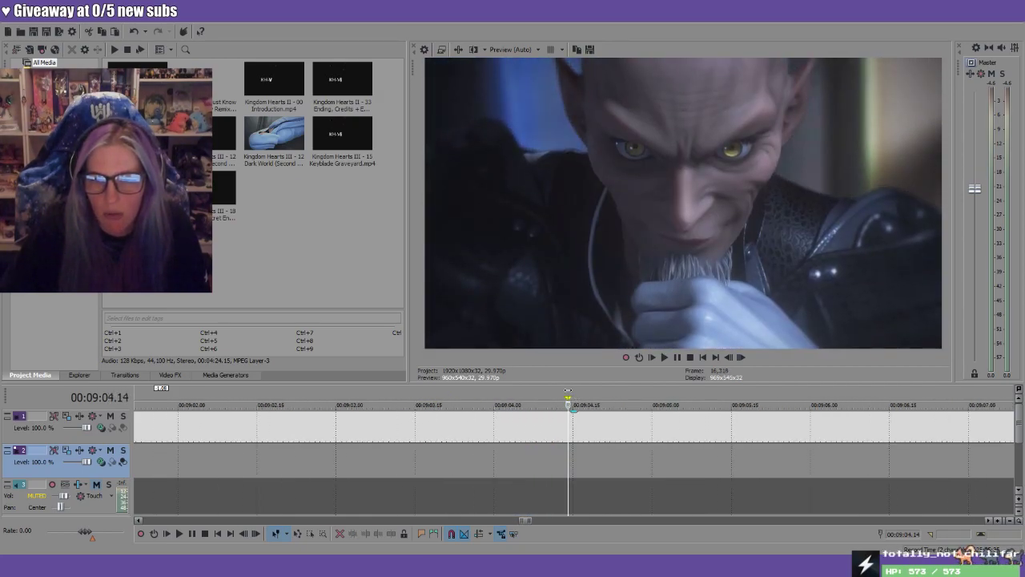
left_click_drag(575, 390, 598, 396)
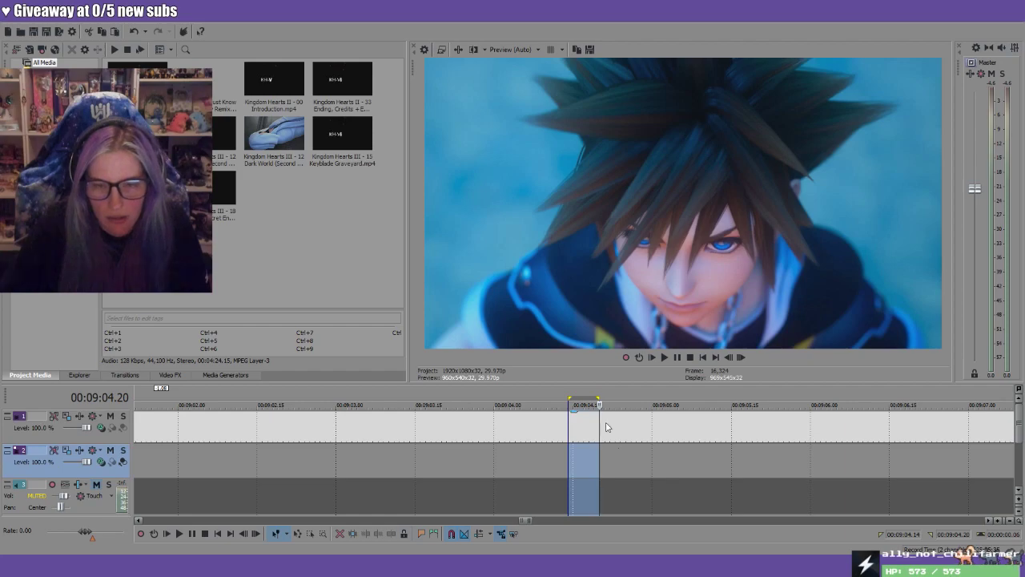
left_click(599, 418)
left_click(390, 534)
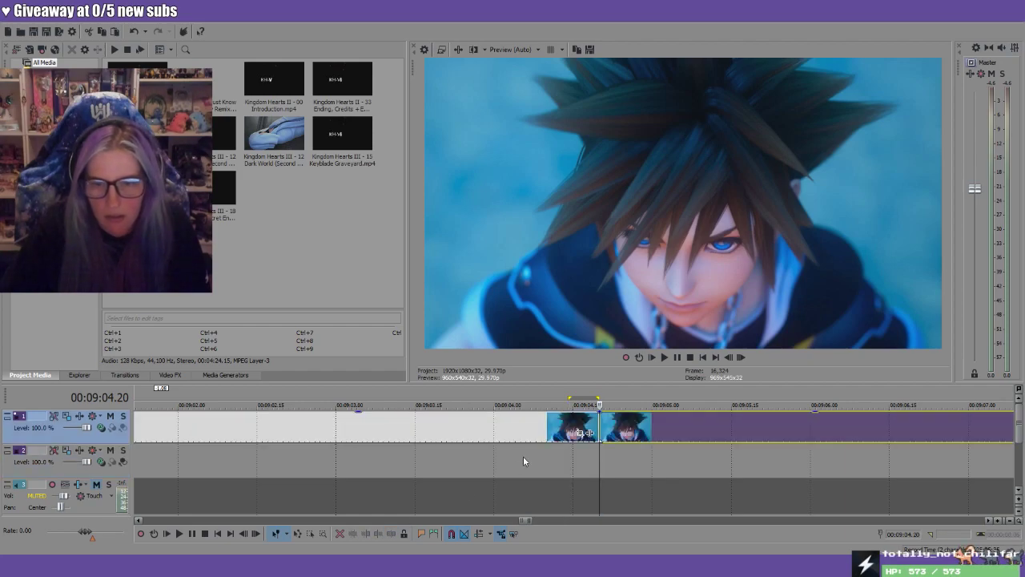
Cut the 00:09:04.22 to 00:09:06.27 section from the leftover clip and paste it on track 2 directly after the shot starting near 00:02:07
left_click_drag(608, 401, 953, 416)
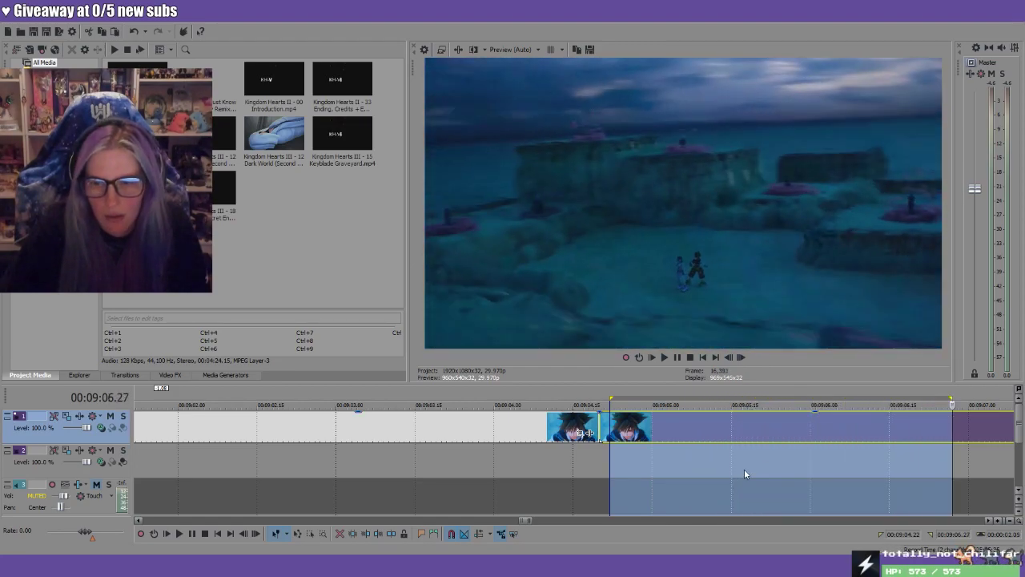
left_click(773, 430)
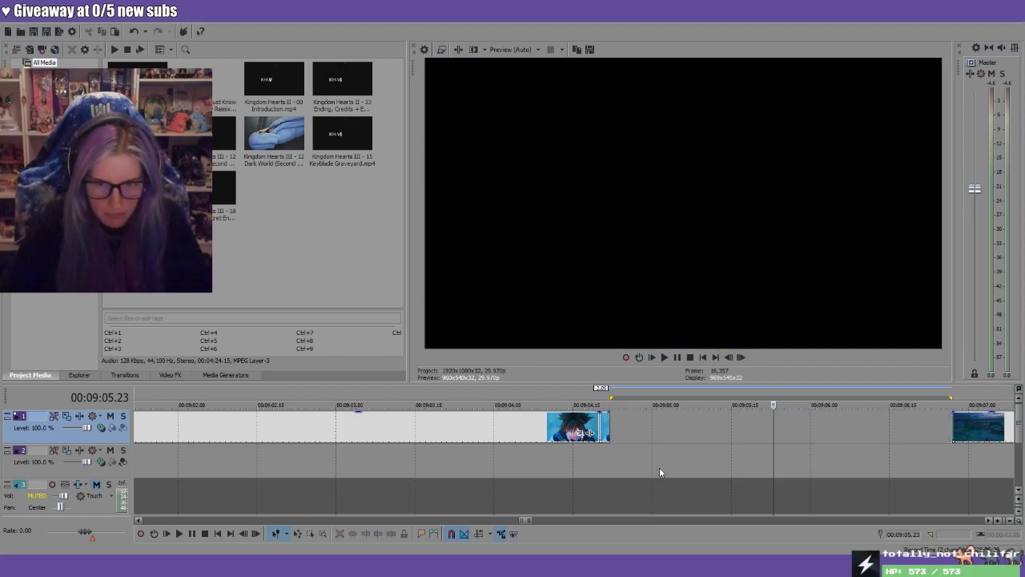
scroll(661, 466, "down", 10)
scroll(530, 438, "down", 3)
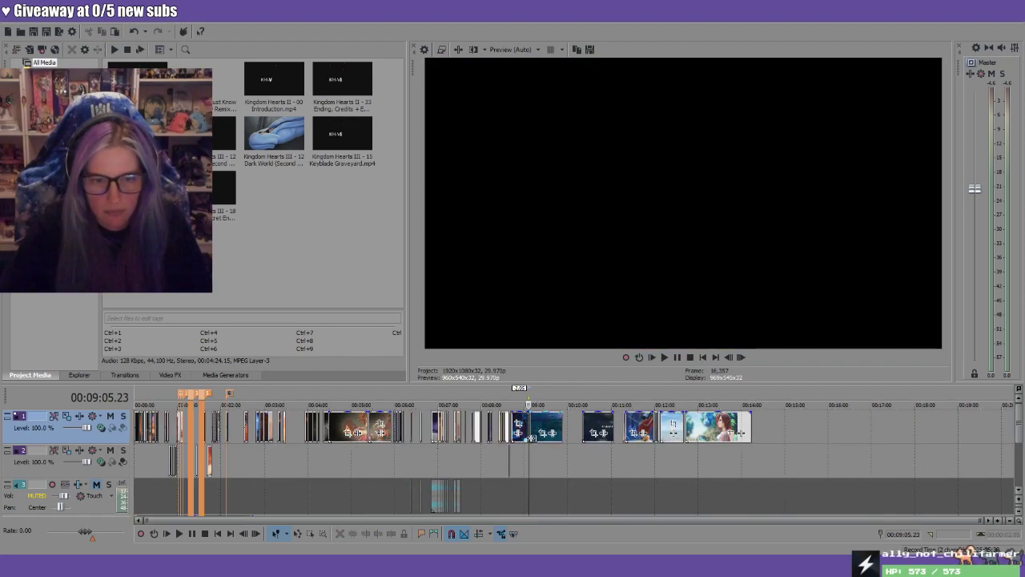
left_click(249, 398)
scroll(433, 475, "up", 8)
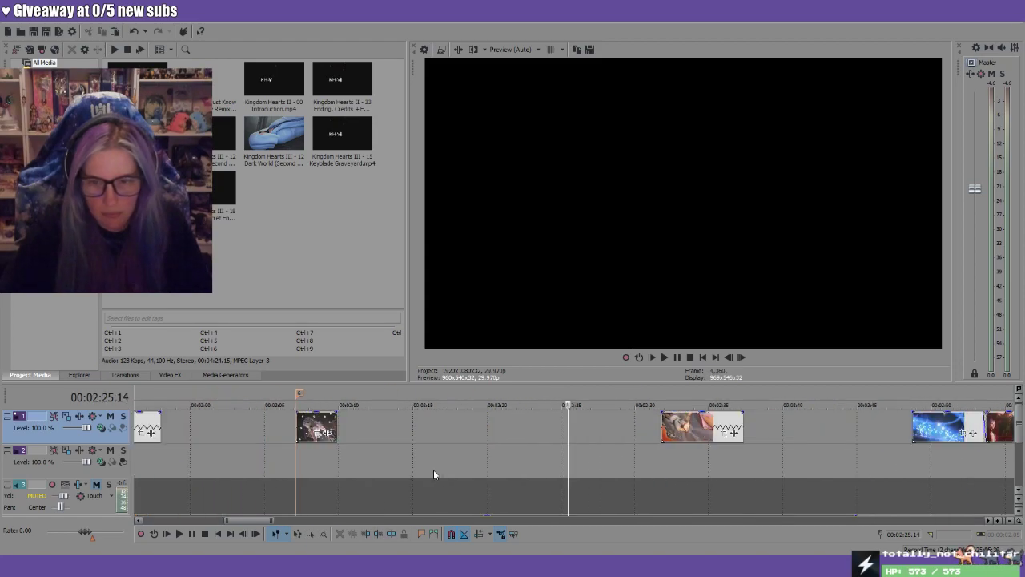
left_click(340, 453)
key("ctrl+v")
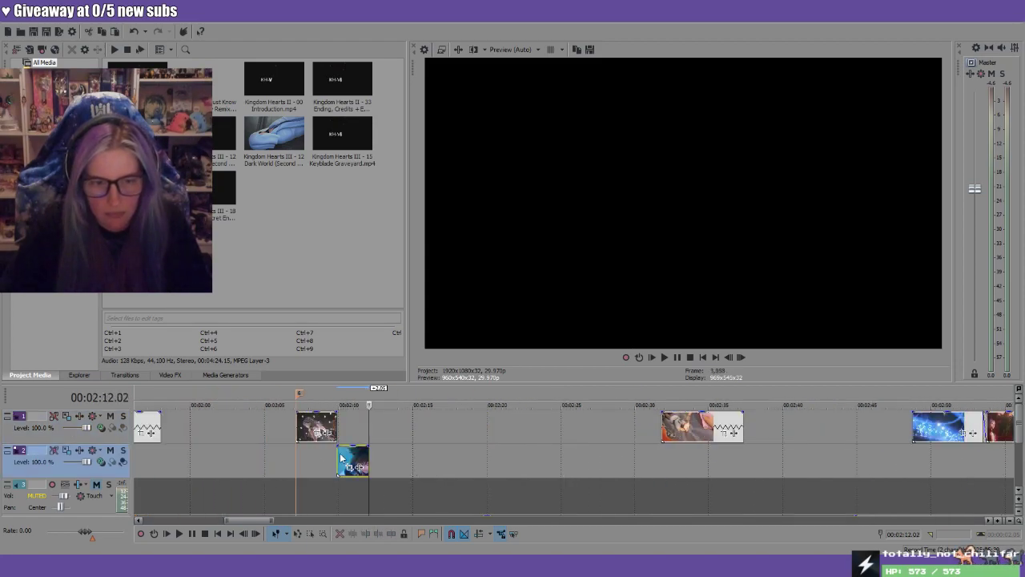
Play back the pasted clip on track 2 and extend its end by about one second
key("space")
left_click(322, 395)
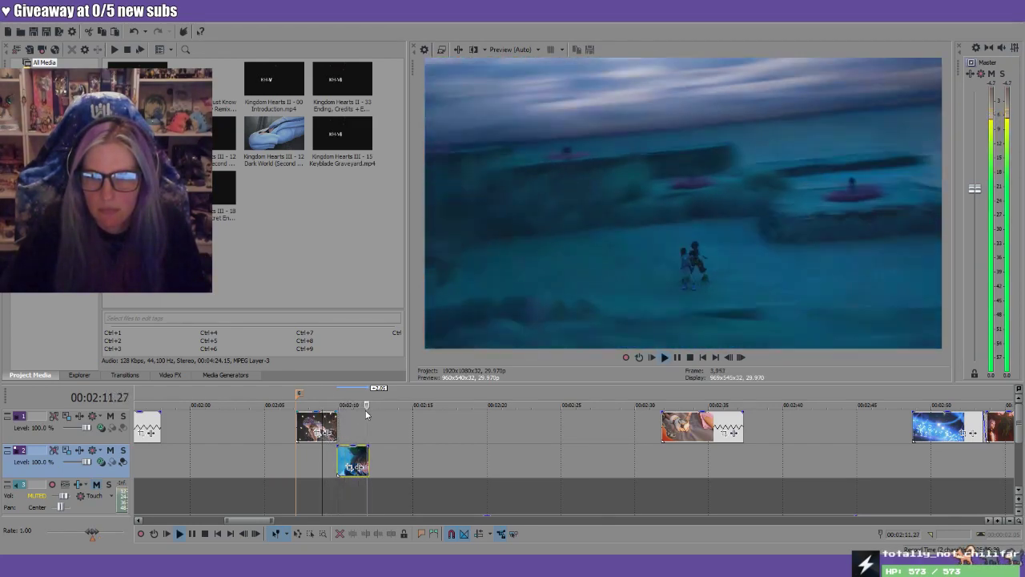
key("space")
left_click_drag(369, 461, 383, 460)
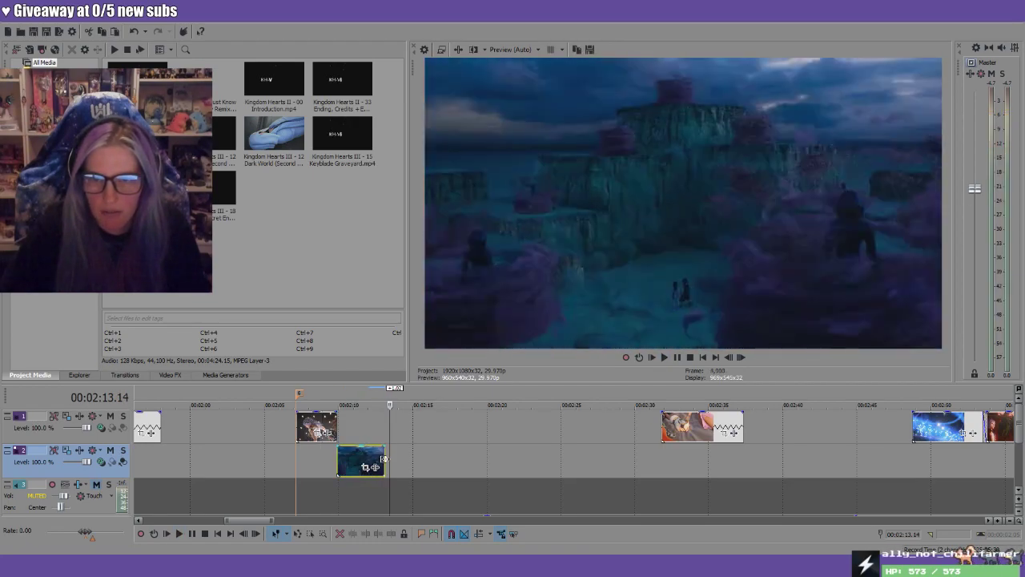
Look through the leftover clips on track 1 between about 00:10:24 and 00:12:22 for a usable shot
scroll(757, 472, "down", 6)
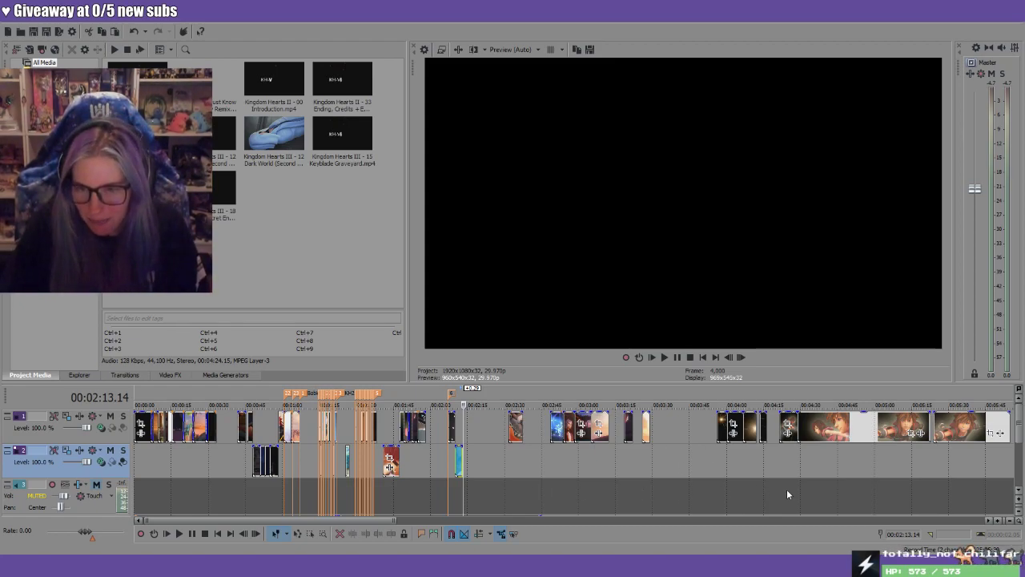
scroll(836, 505, "up", 2)
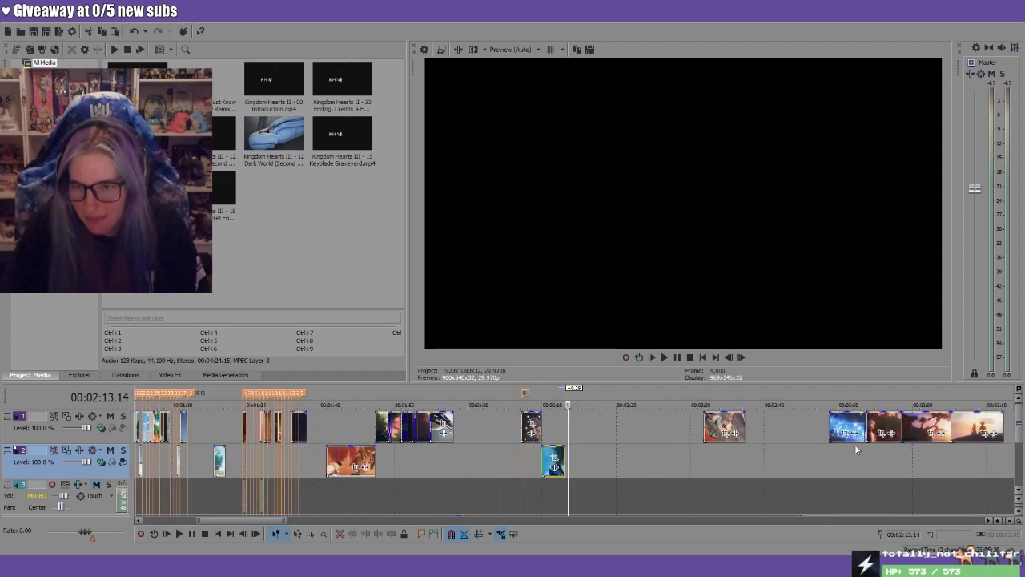
scroll(855, 453, "down", 5)
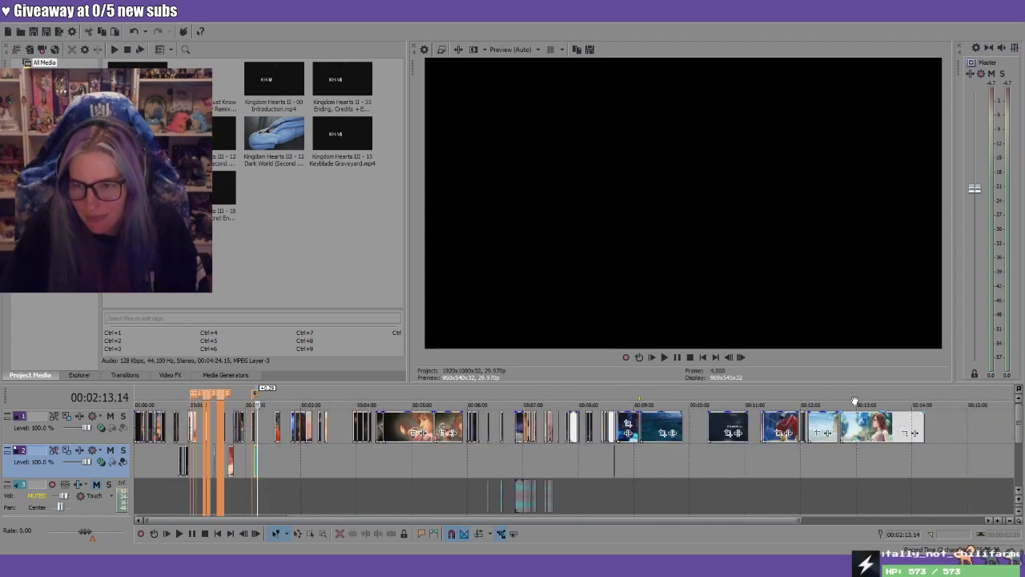
left_click_drag(712, 401, 761, 398)
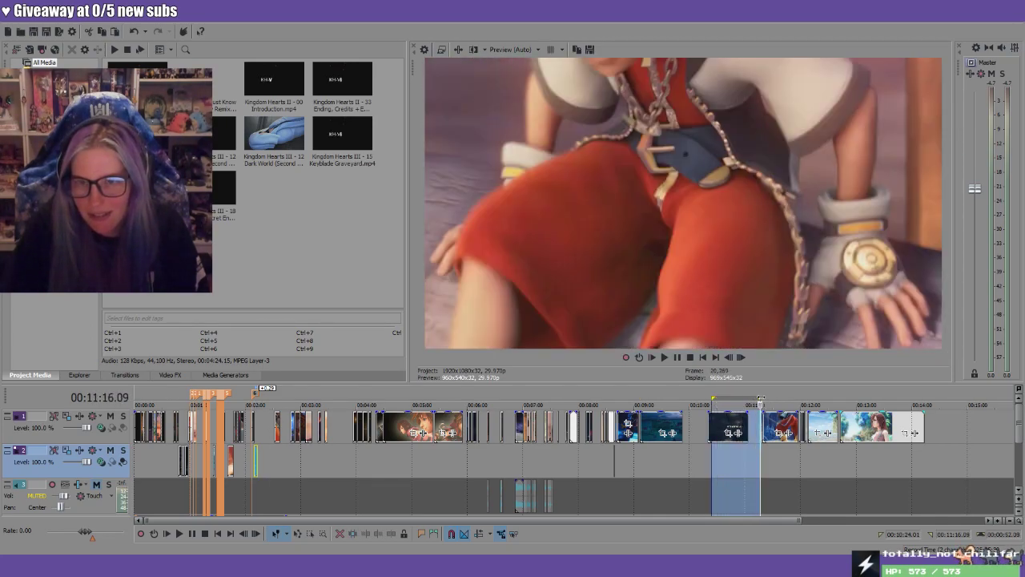
scroll(760, 398, "up", 4)
left_click_drag(578, 398, 690, 403)
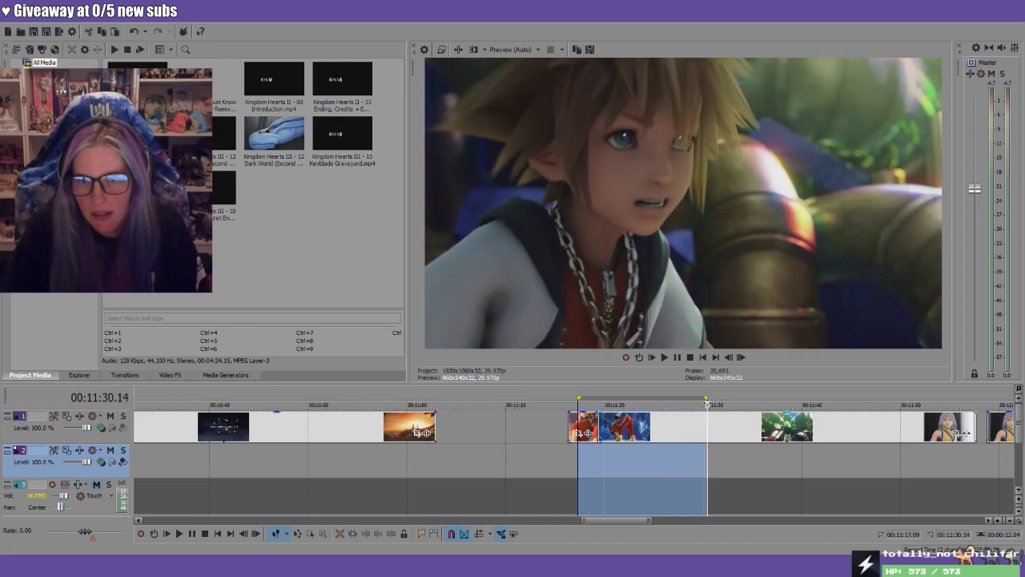
left_click_drag(719, 405, 968, 429)
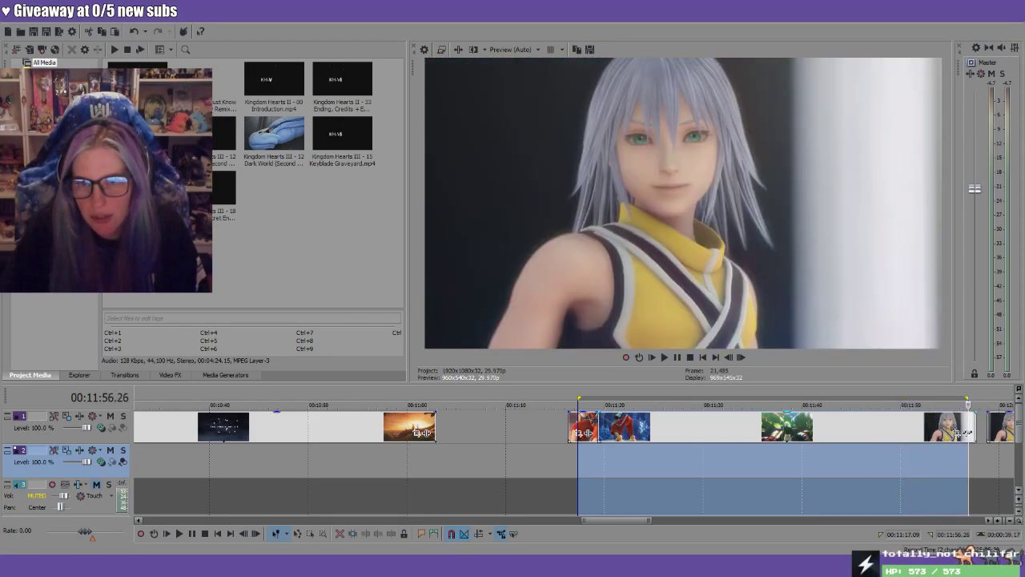
left_click_drag(613, 520, 643, 519)
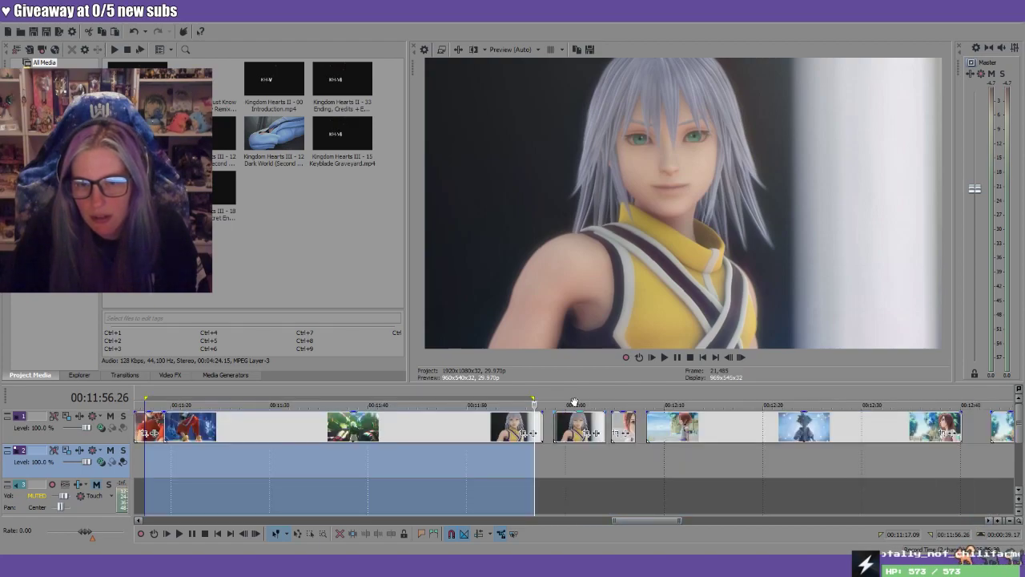
left_click_drag(581, 400, 802, 403)
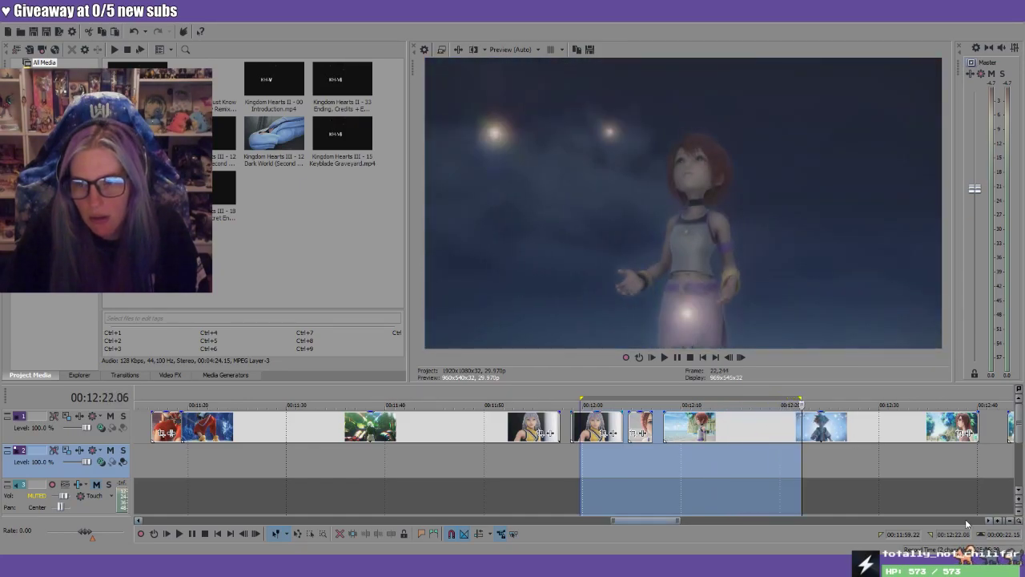
scroll(947, 493, "down", 2)
scroll(948, 493, "down", 2)
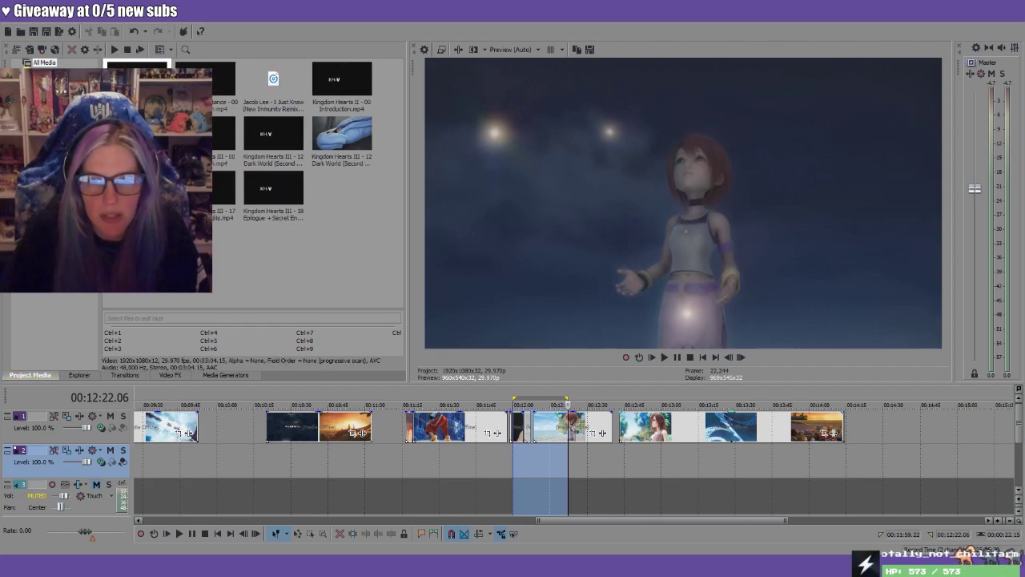
Add the first video from the project media after the last clip on track 1 and delete its audio
left_click_drag(136, 64, 862, 432)
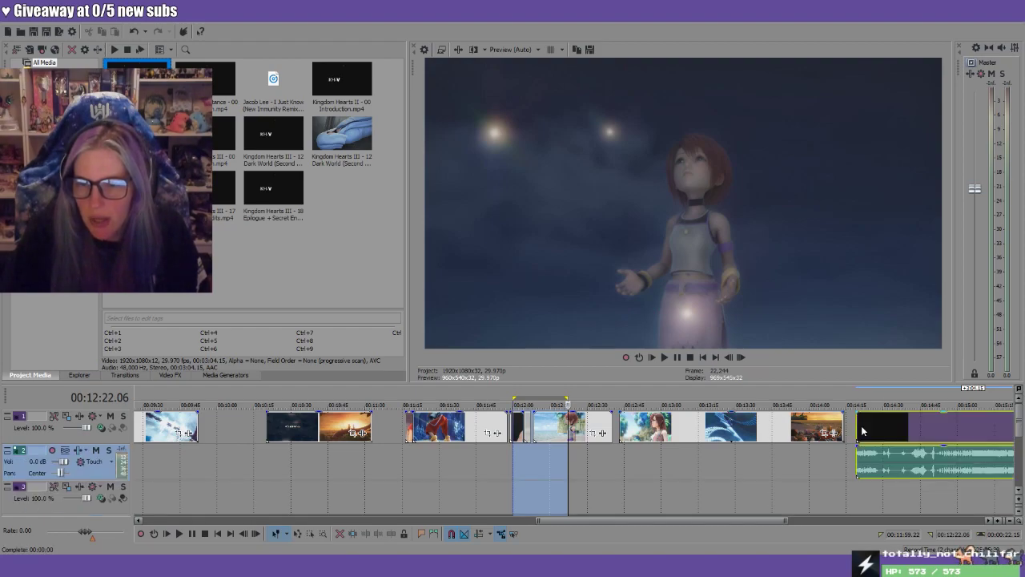
left_click(887, 462)
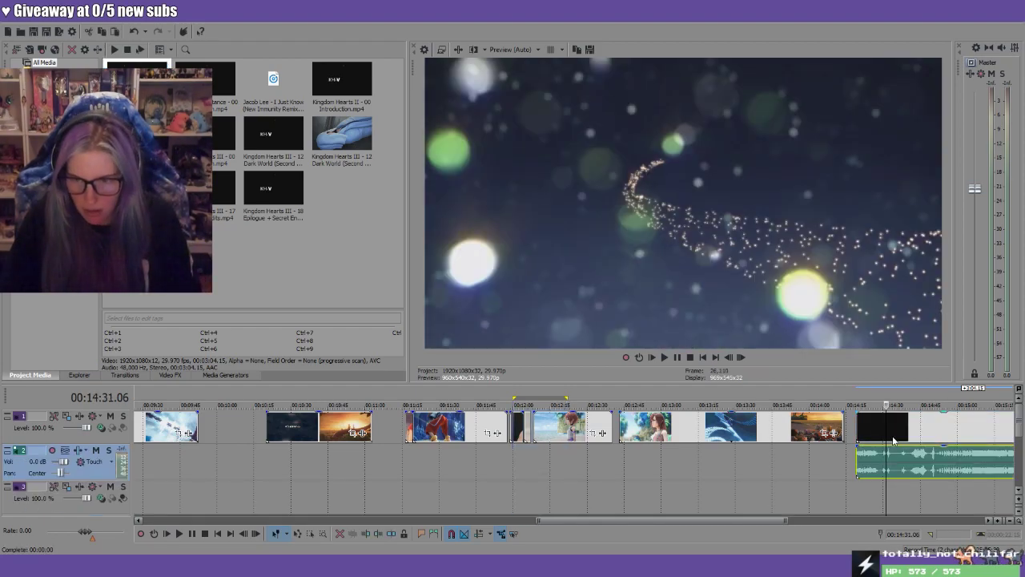
key("Delete")
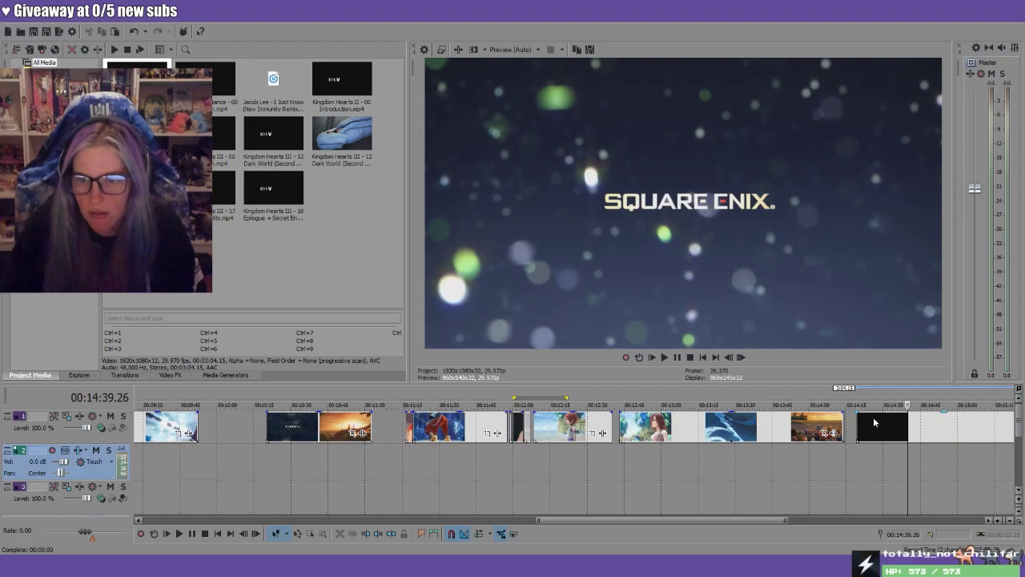
Look through the newly added clip on track 1 and trim its start to the night beach shot at 00:17:19.20
left_click_drag(864, 480, 974, 480)
scroll(975, 480, "up", 4)
left_click_drag(578, 480, 952, 481)
scroll(673, 391, "down", 3)
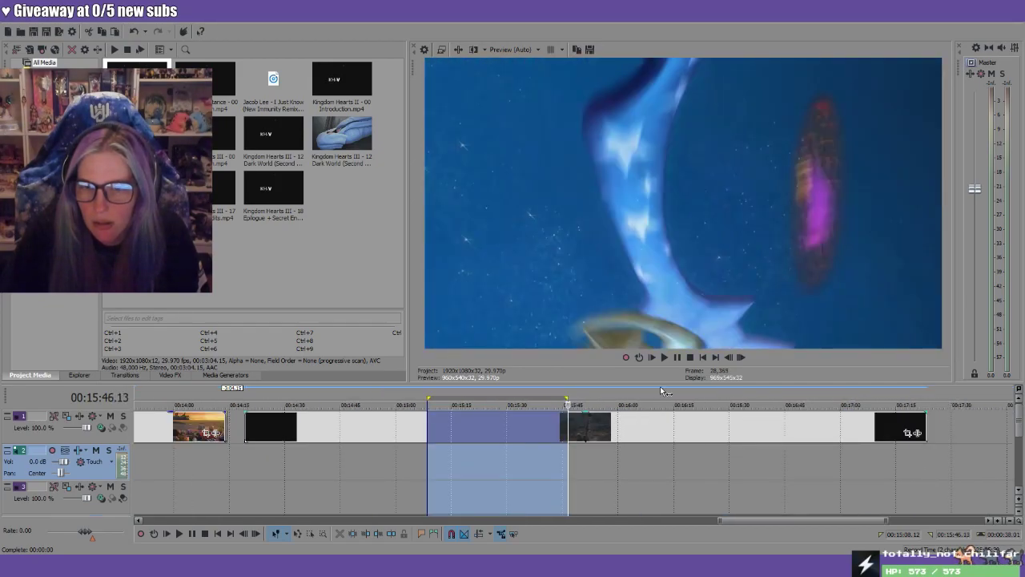
left_click_drag(578, 400, 912, 412)
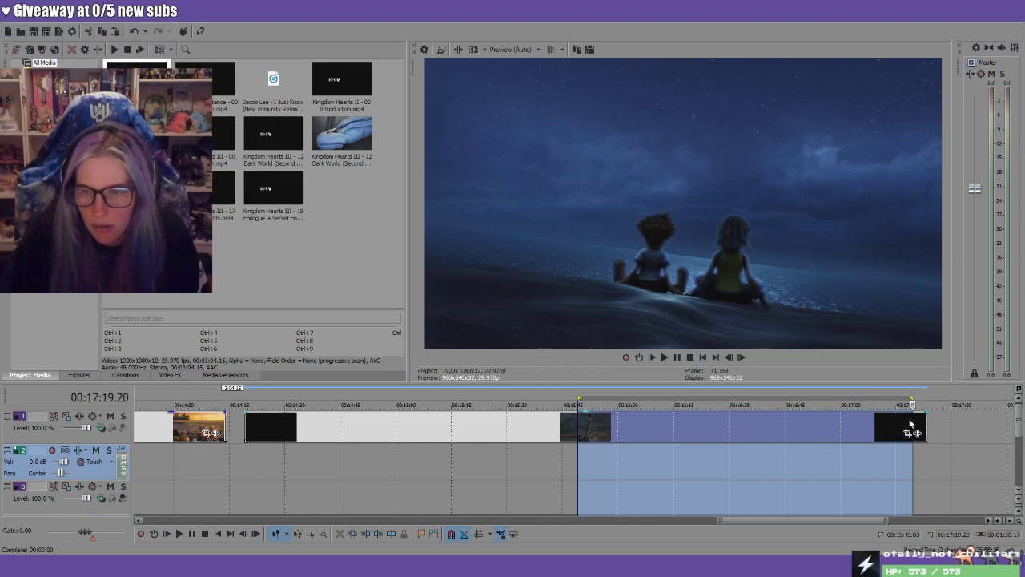
left_click(805, 433)
left_click(366, 534)
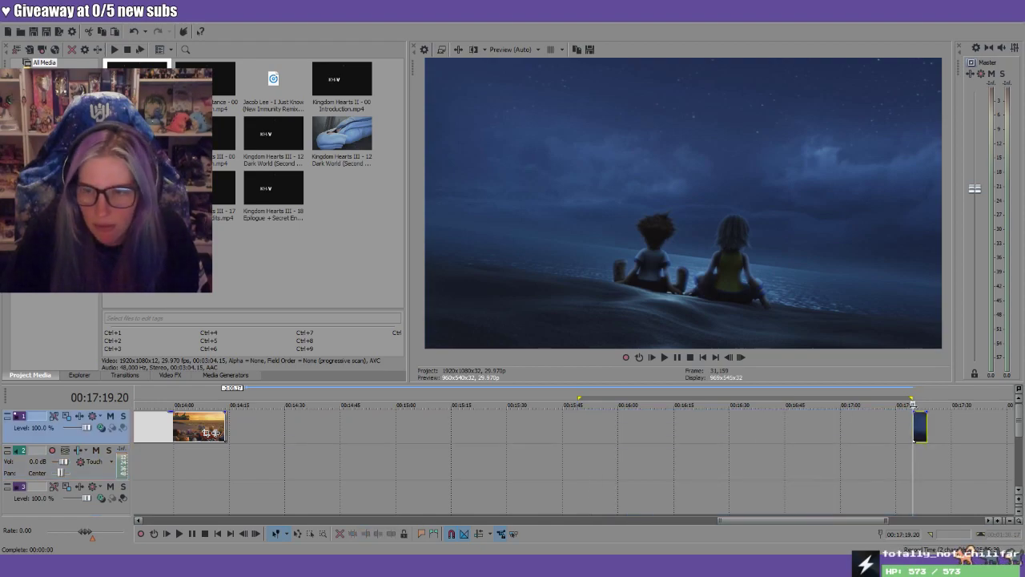
Trim the end of the night beach shot to about 00:17:22, before it fades to black
left_click_drag(919, 399, 915, 422)
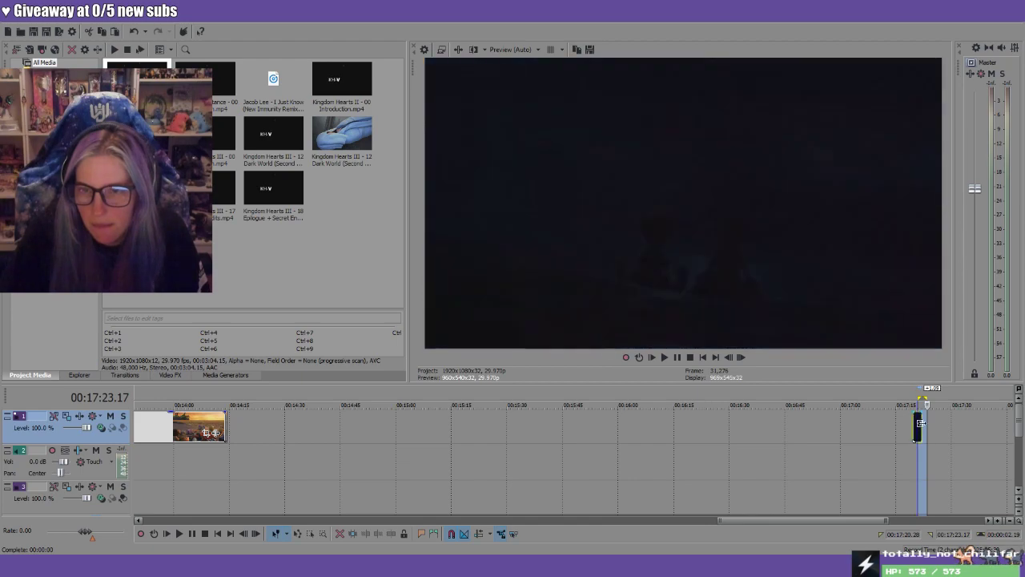
left_click(918, 394)
scroll(918, 394, "up", 5)
left_click(604, 425)
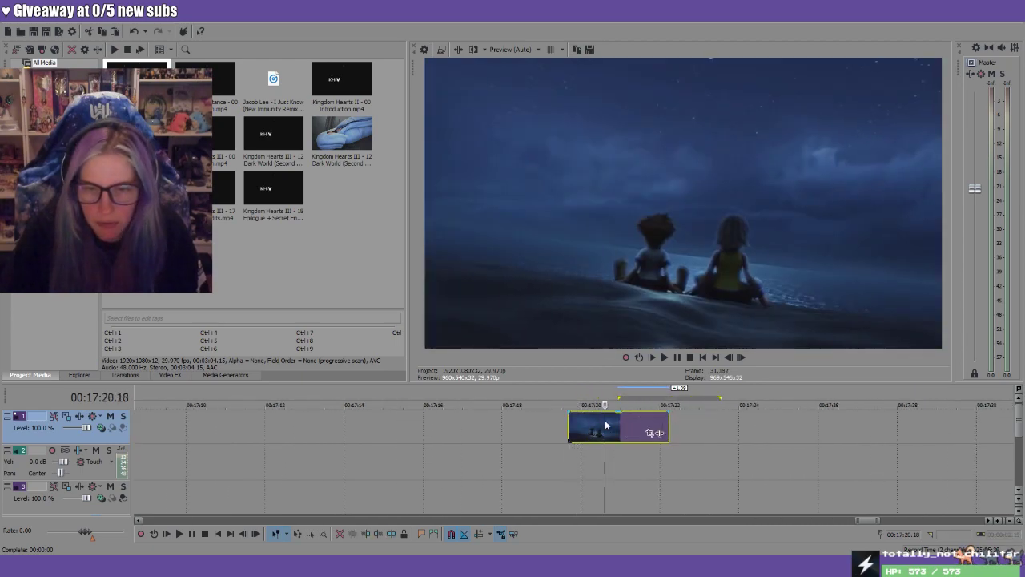
Cut the trimmed night beach shot and paste it on track 1 shortly after the Babies marker, at about 00:01:08.15
scroll(625, 448, "down", 10)
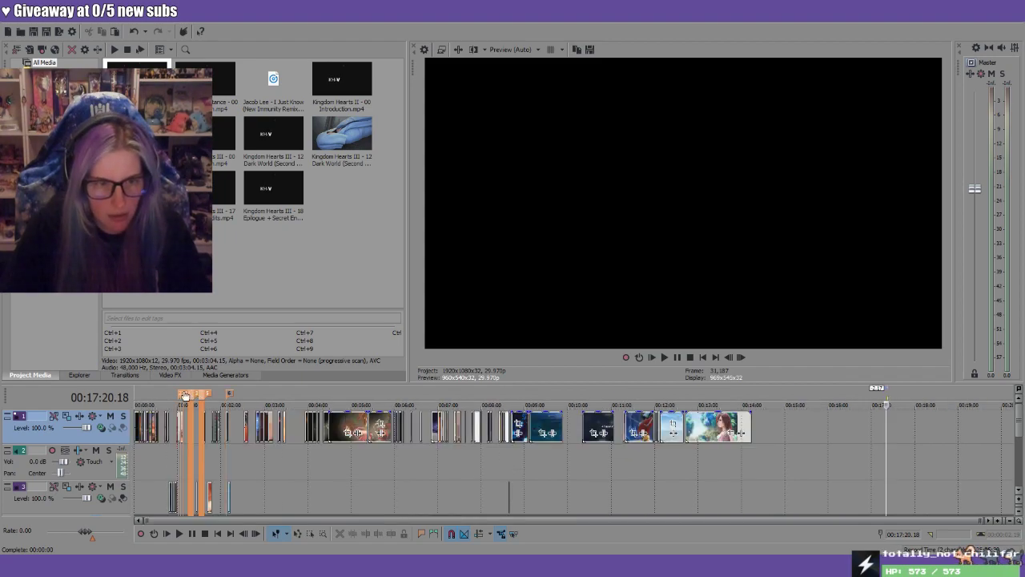
left_click(186, 394)
scroll(587, 458, "up", 8)
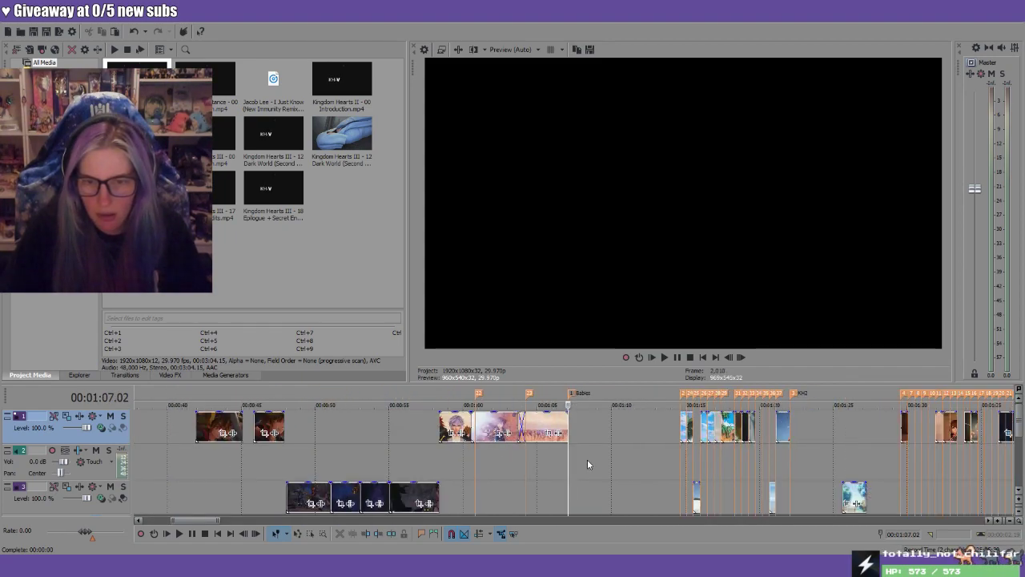
left_click(592, 403)
key("ctrl+v")
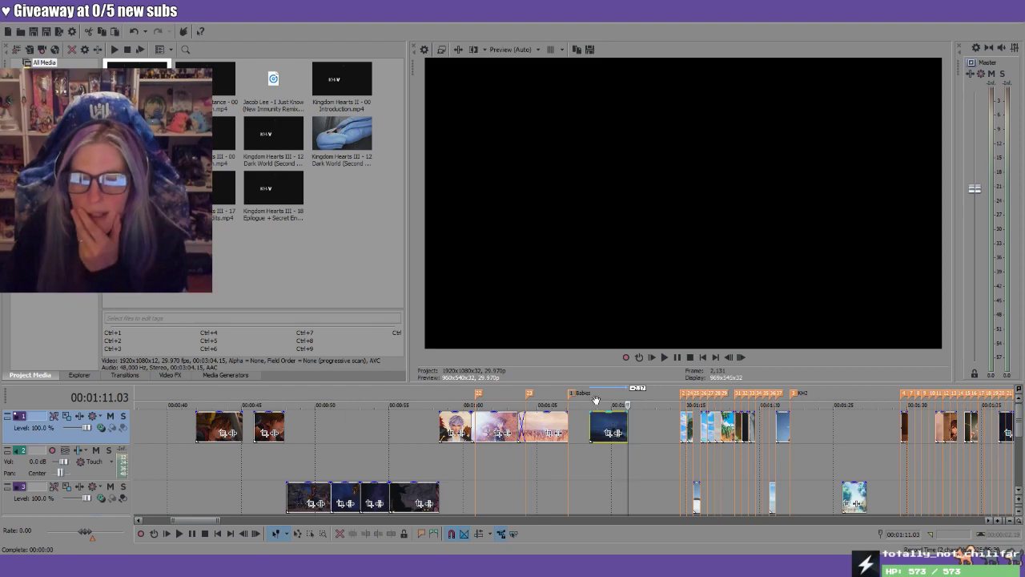
Play back the pasted beach shot, shorten it from its start to about 0.7 seconds and shift it to about 00:01:09.25
left_click(596, 399)
key("space")
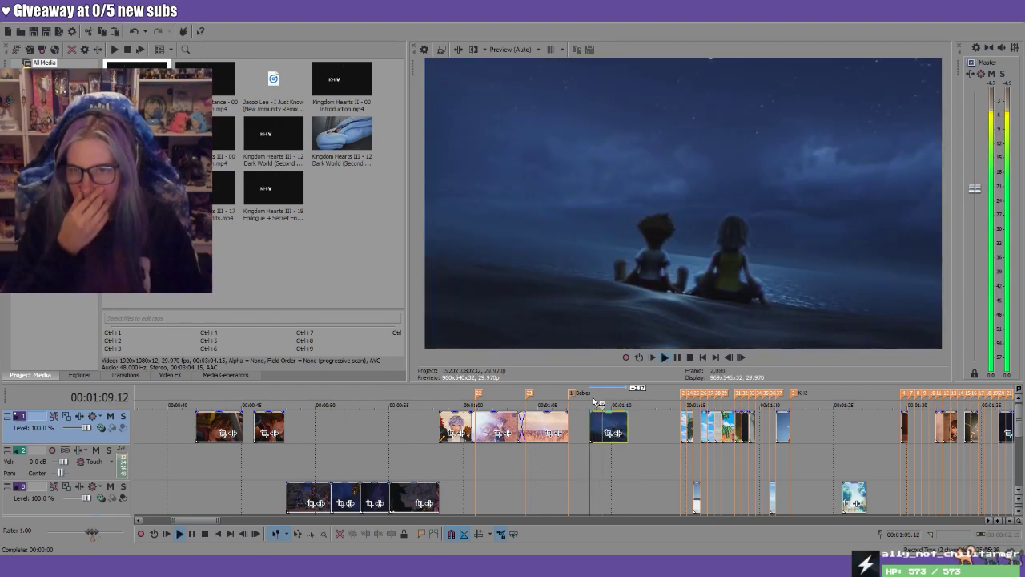
left_click_drag(591, 422, 614, 423)
left_click(604, 402)
key("space")
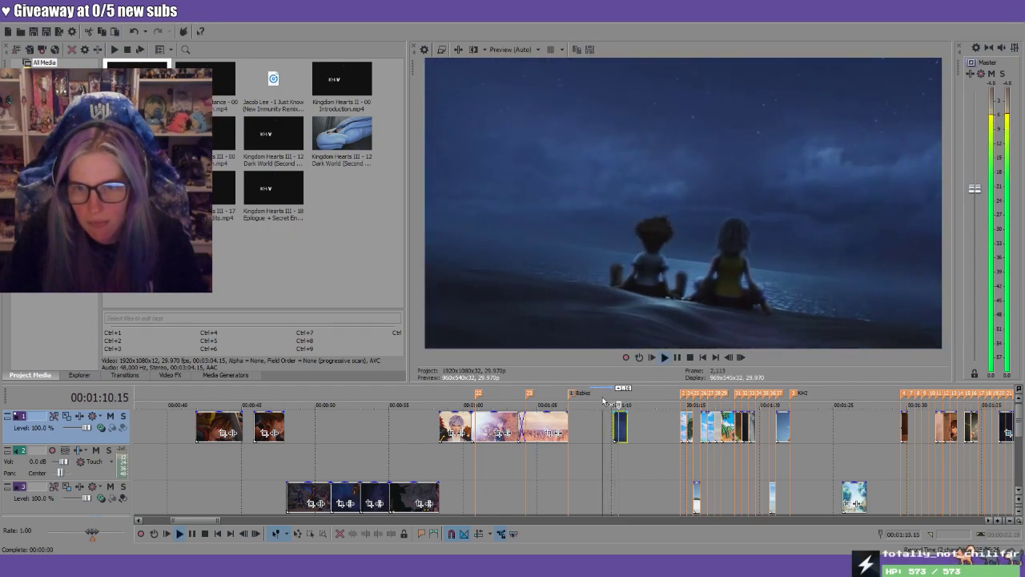
key("space")
left_click_drag(615, 422, 618, 423)
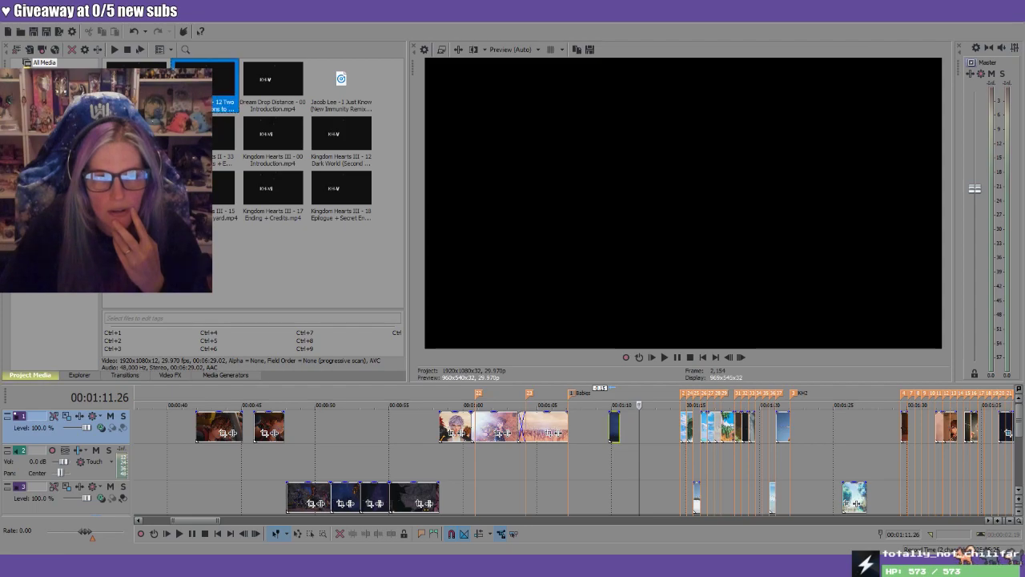
Add the second video from the project media after the last clip on track 1 and delete its audio
scroll(733, 435, "down", 10)
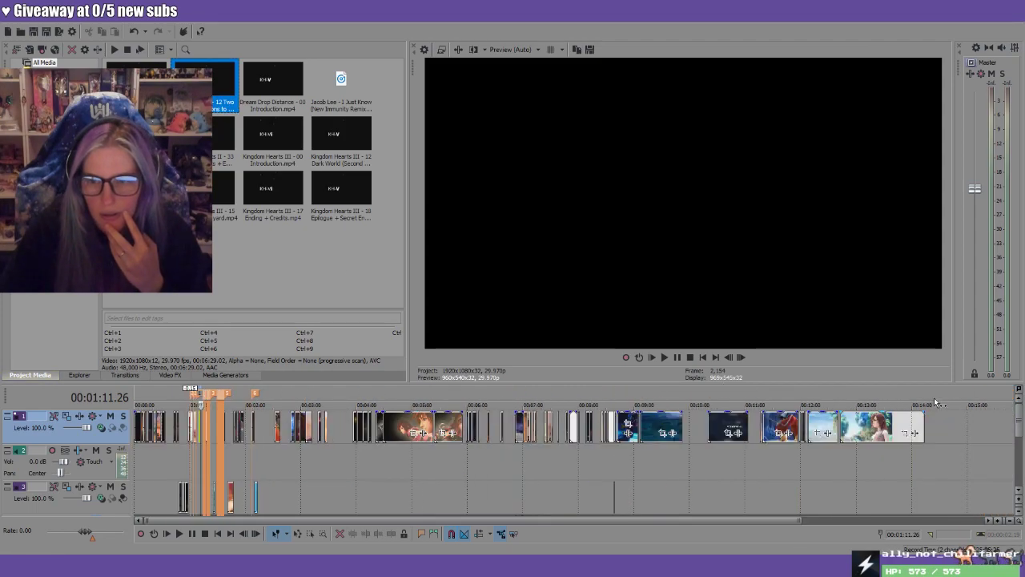
left_click(935, 403)
scroll(914, 436, "down", 2)
left_click_drag(225, 88, 765, 431)
left_click(757, 428)
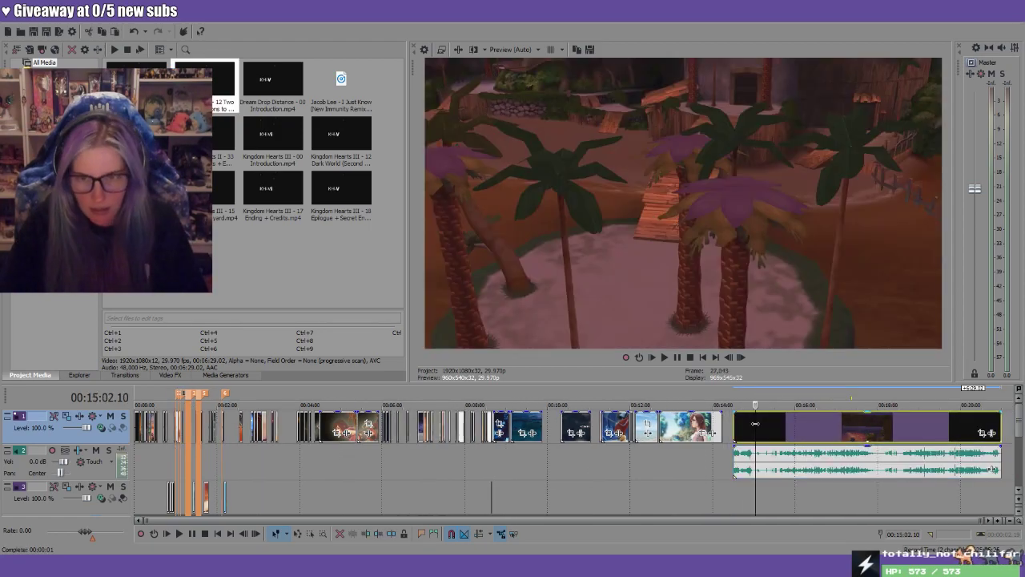
left_click(764, 457)
key("Delete")
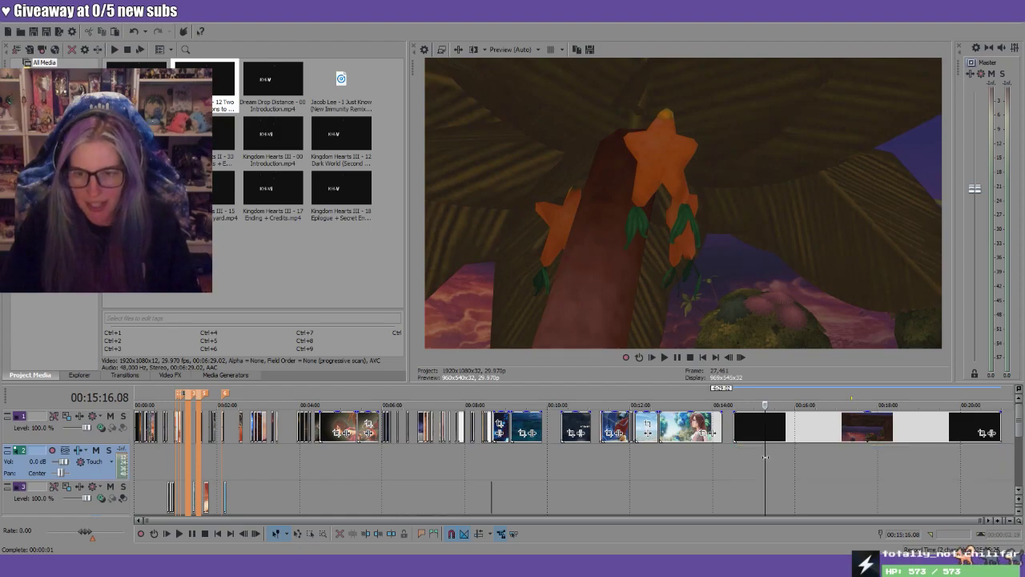
Look through the added clip and trim its start to the shot of young Riku and Sora standing, at 00:16:10.14
left_click(744, 402)
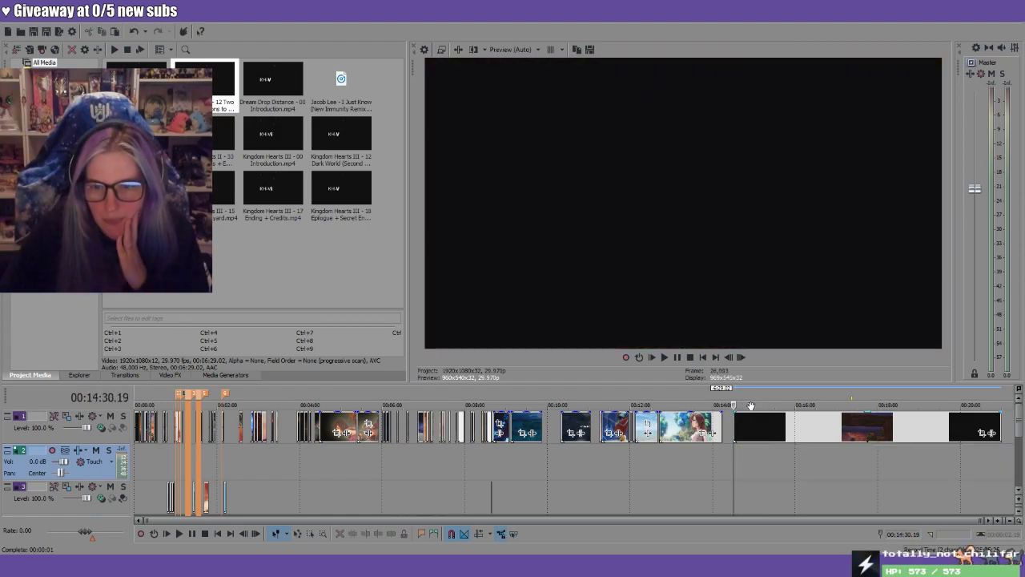
scroll(848, 451, "up", 5)
left_click_drag(570, 396, 807, 418)
left_click_drag(828, 419, 924, 419)
key("End")
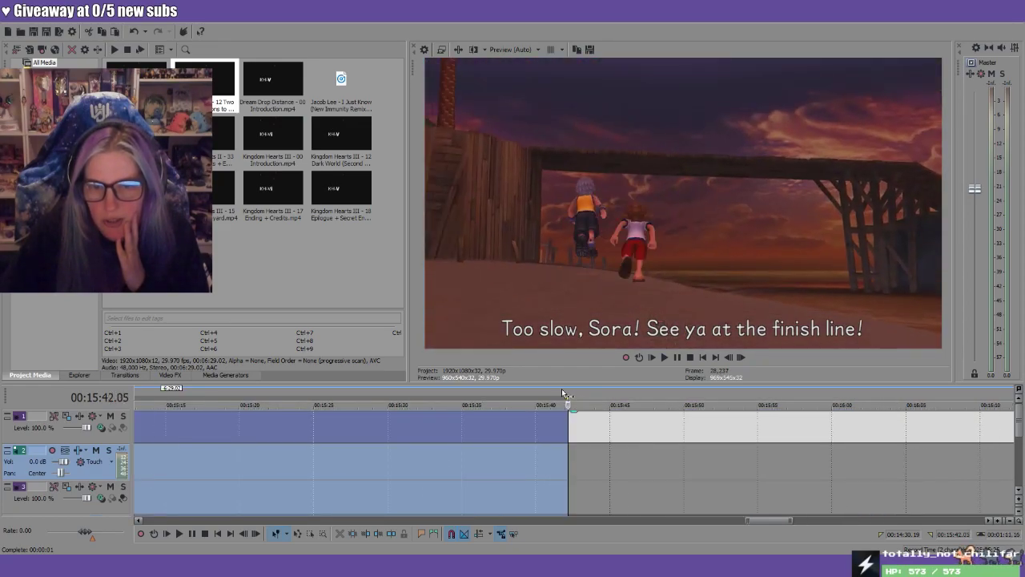
left_click_drag(558, 393, 995, 403)
scroll(870, 435, "down", 2)
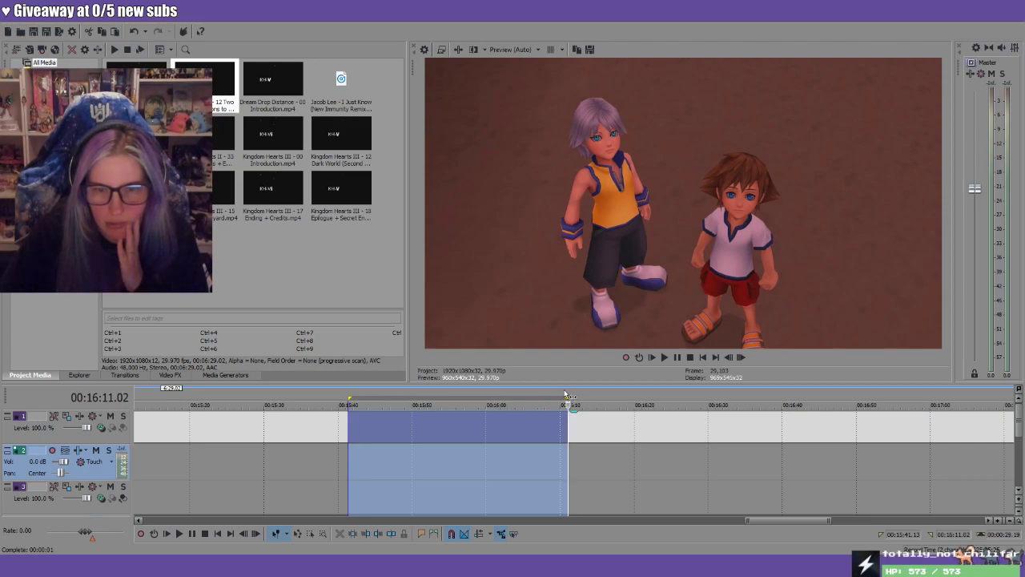
left_click(563, 481)
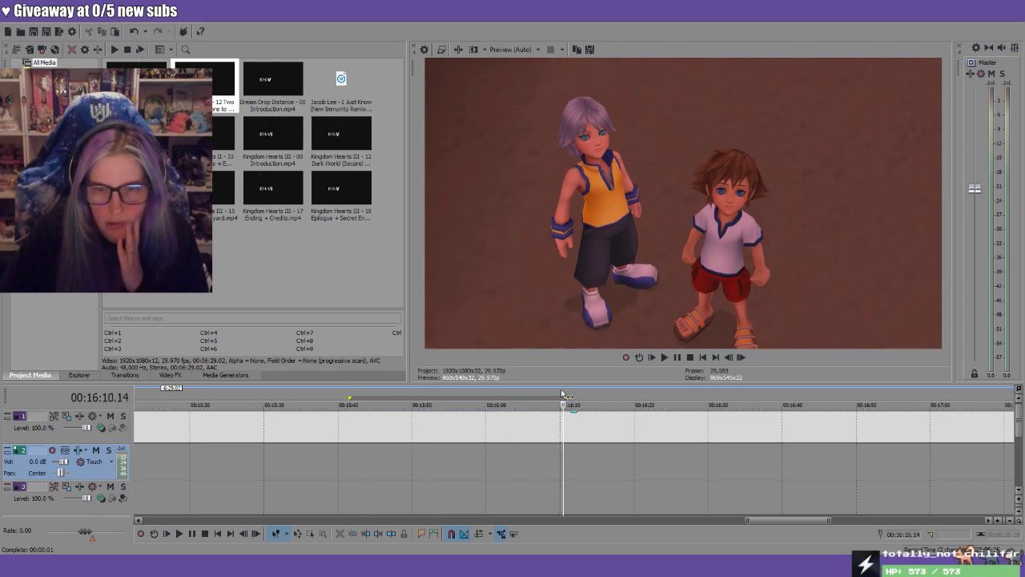
left_click(378, 533)
Play the shot of young Riku and Sora and split the clip at 00:16:11.16 to isolate it
mouse_move(563, 397)
left_mouse_down()
mouse_move(583, 401)
mouse_move(573, 402)
left_mouse_up()
key("space")
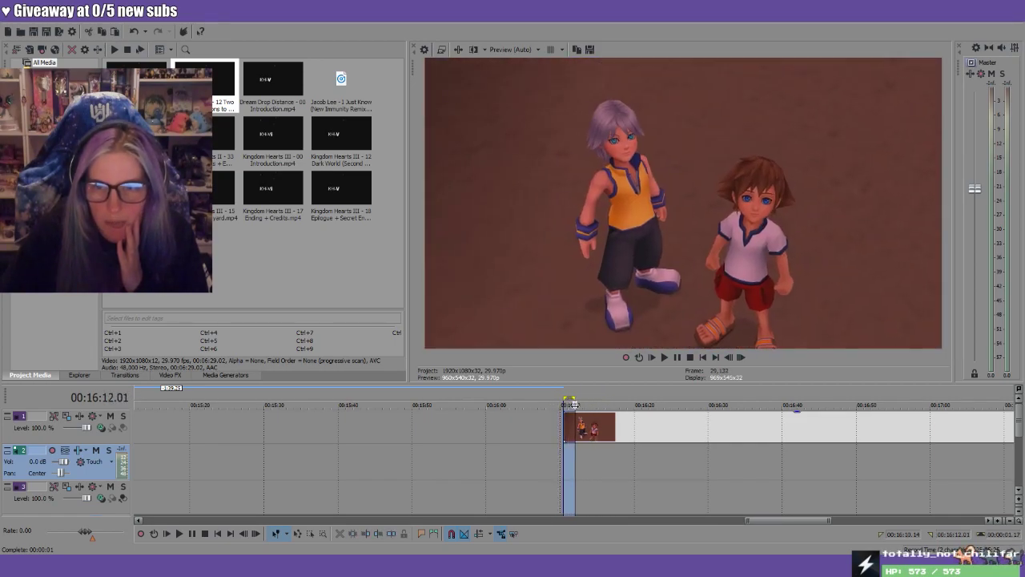
key("space")
left_click(391, 533)
left_click(569, 429)
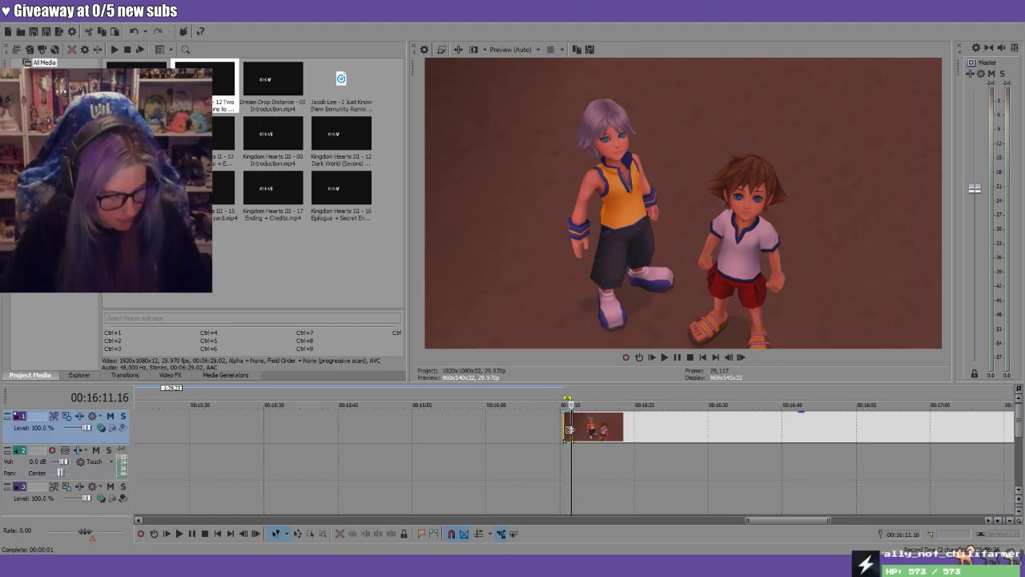
Cut the isolated Riku and Sora shot and paste it on track 1 at the Babies marker, 00:01:07.02
key("ctrl+grave")
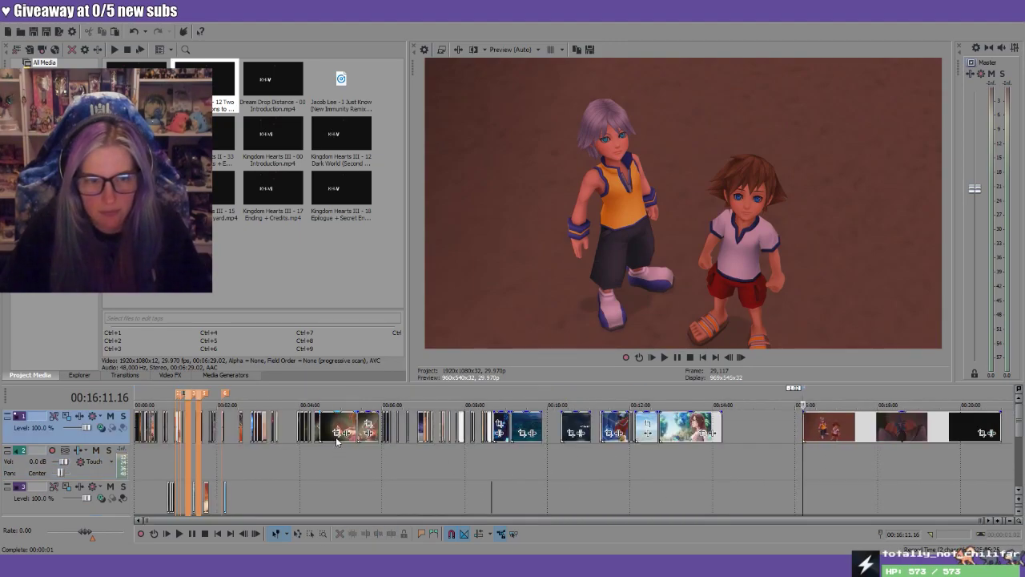
left_click(185, 401)
scroll(554, 486, "up", 10)
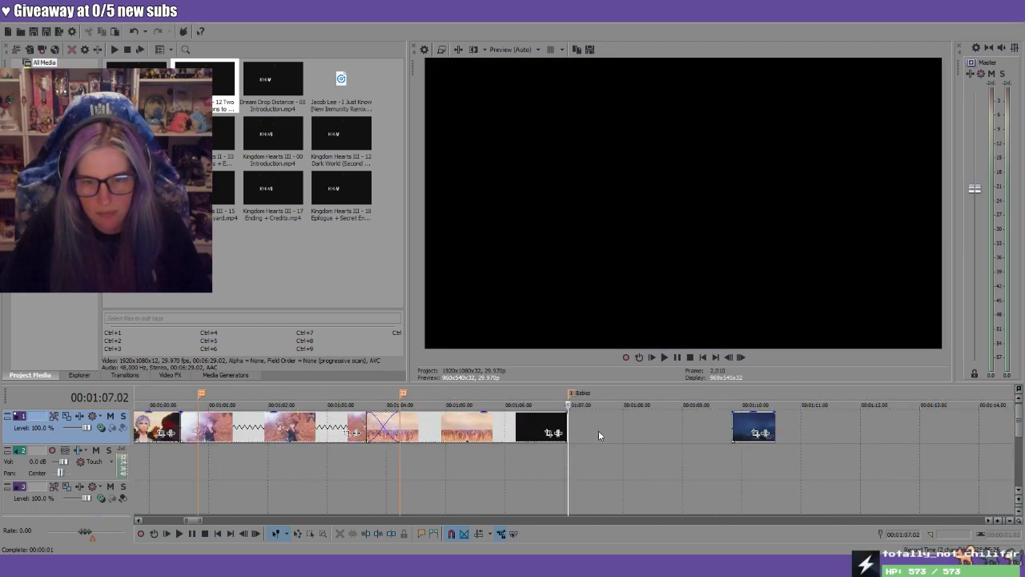
key("ctrl+v")
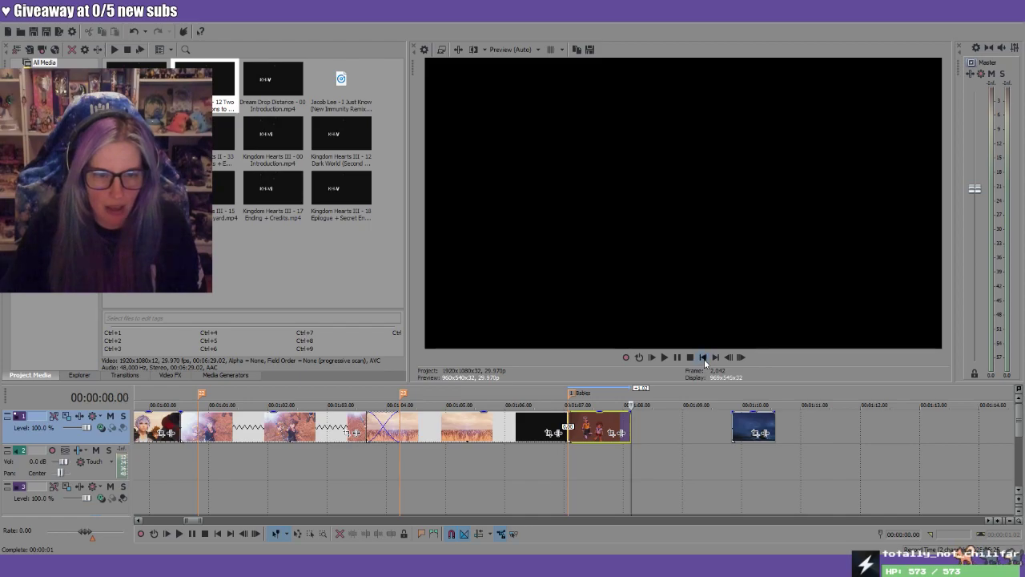
Play back the edit from the Babies marker at 00:01:07.02 through to about 00:01:38
left_click(704, 359)
scroll(682, 480, "down", 3)
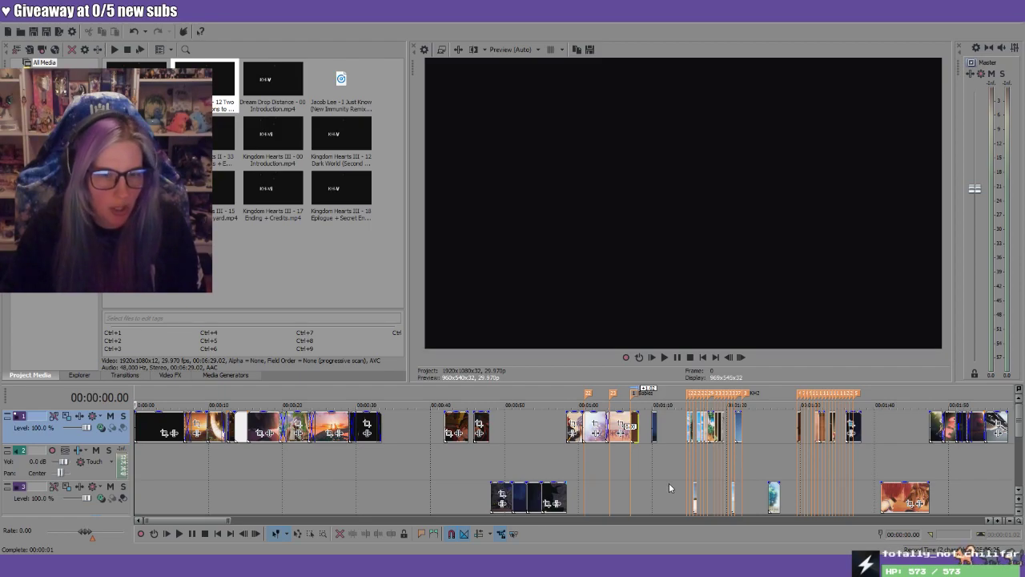
left_click(586, 395)
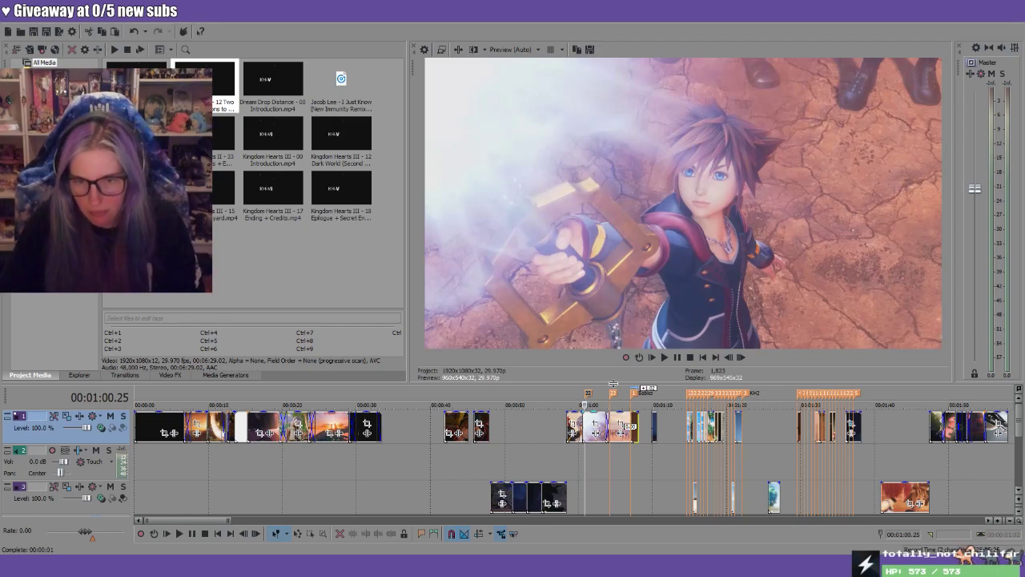
left_click(632, 394)
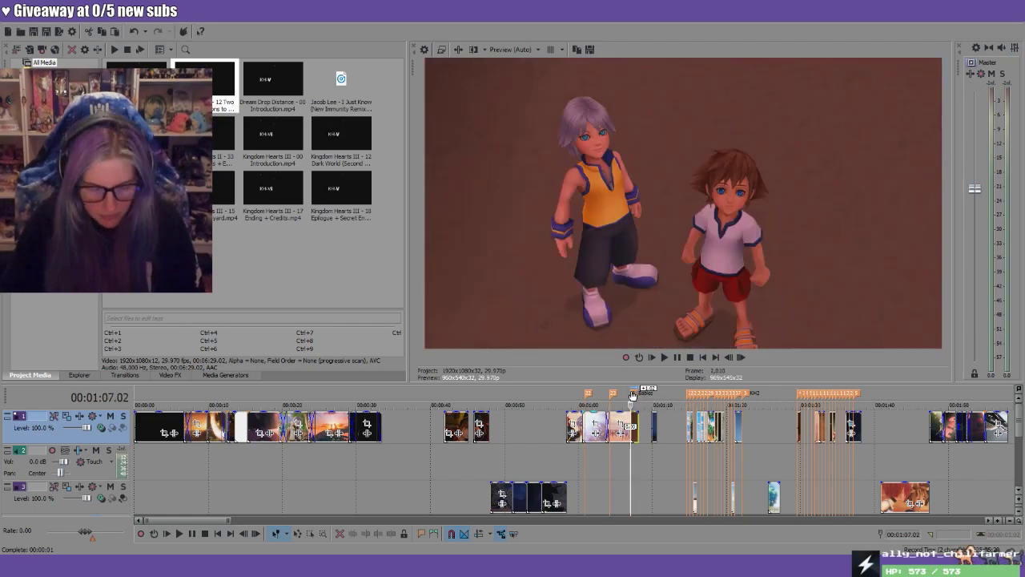
key("space")
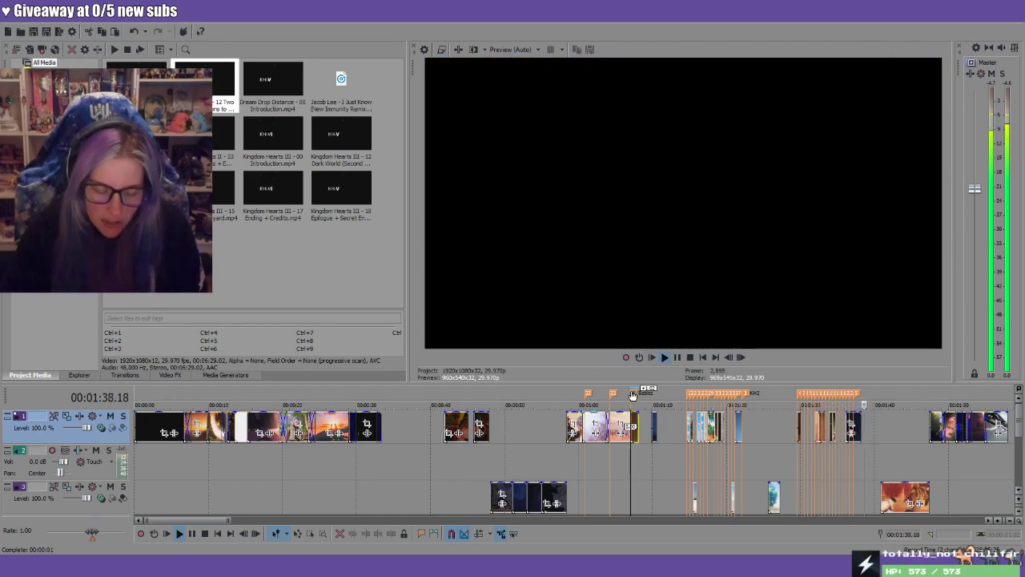
key("space")
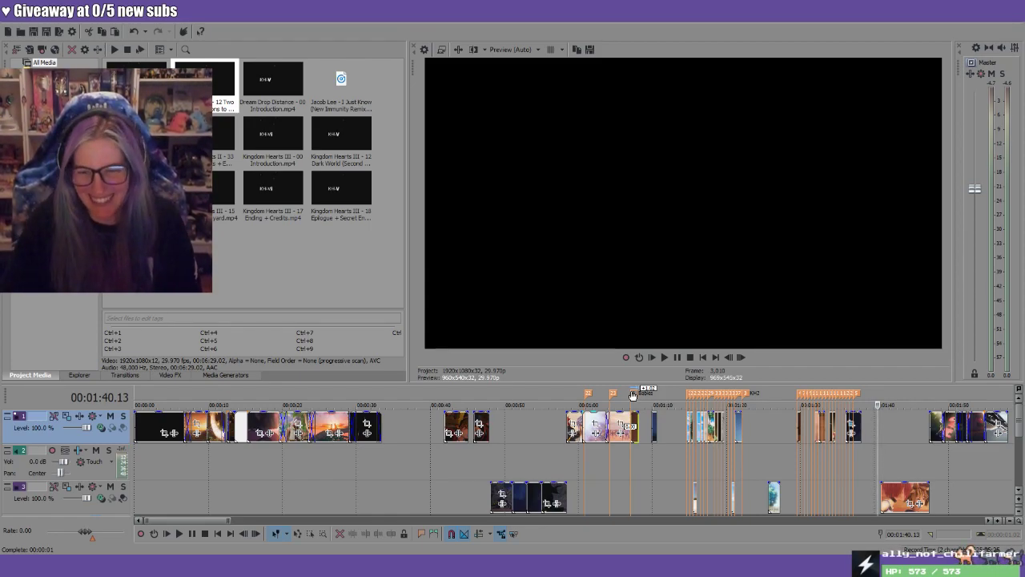
Look through the leftover clips on track 1 between about 00:07:25 and 00:08:46 for a usable shot
left_click(962, 418)
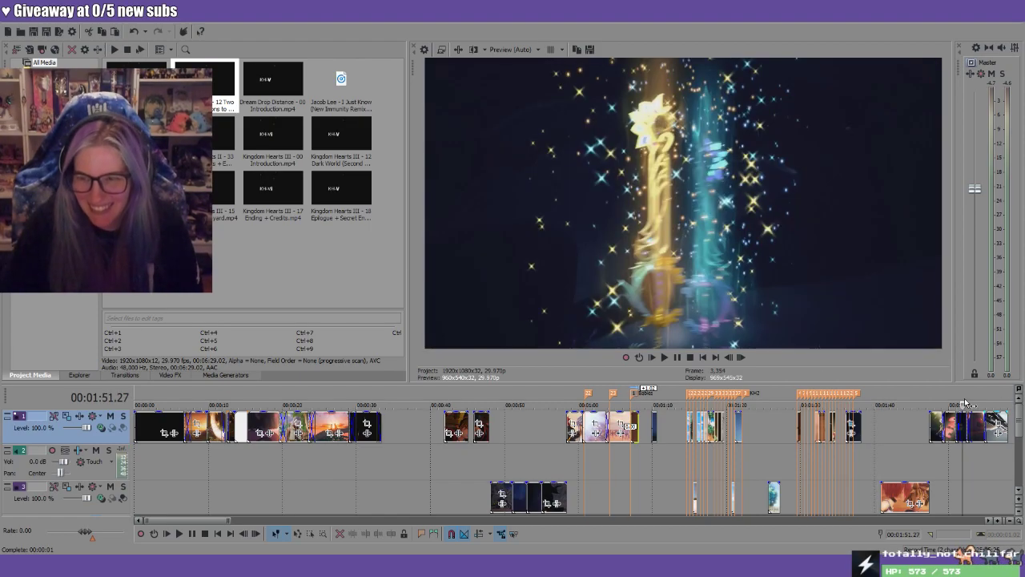
scroll(953, 409, "down", 3)
scroll(871, 403, "up", 3)
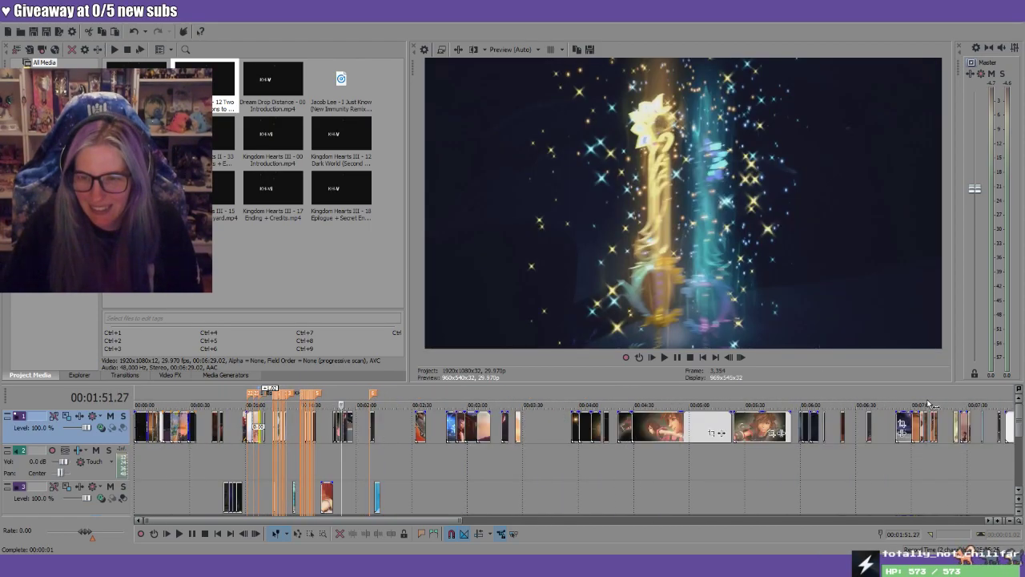
left_click(774, 422)
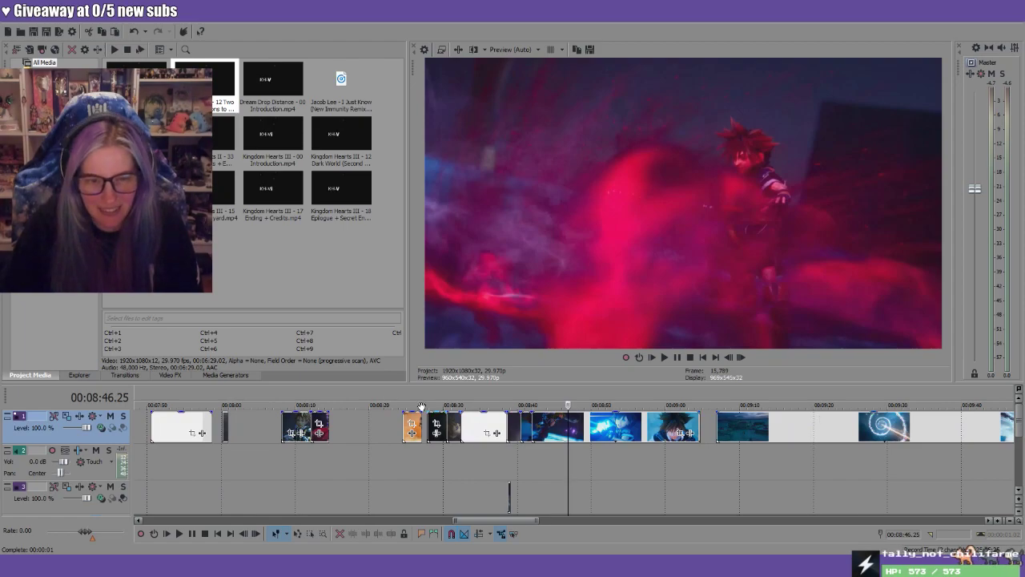
left_click(176, 398)
scroll(625, 432, "down", 2)
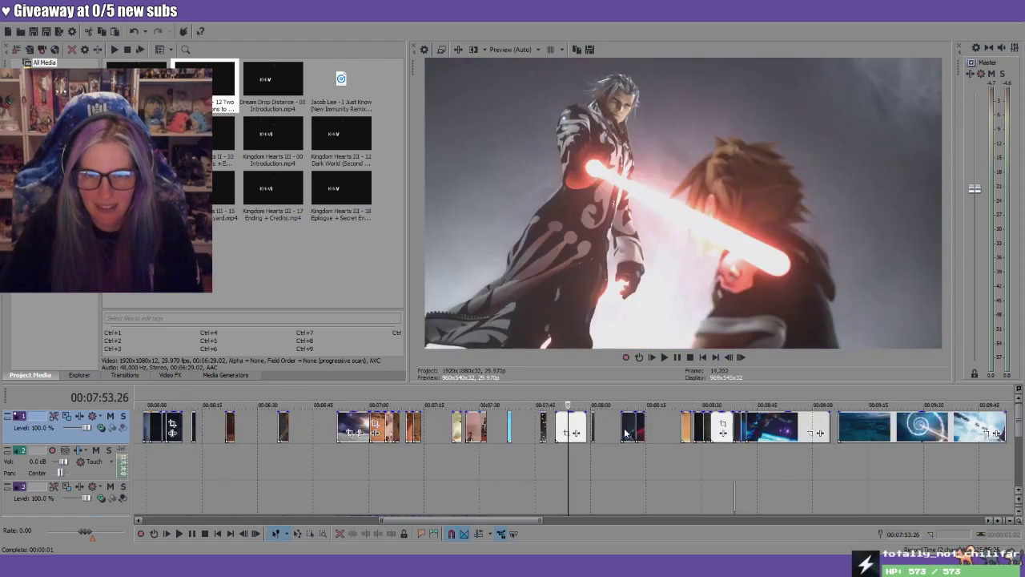
left_click(474, 403)
scroll(563, 415, "up", 5)
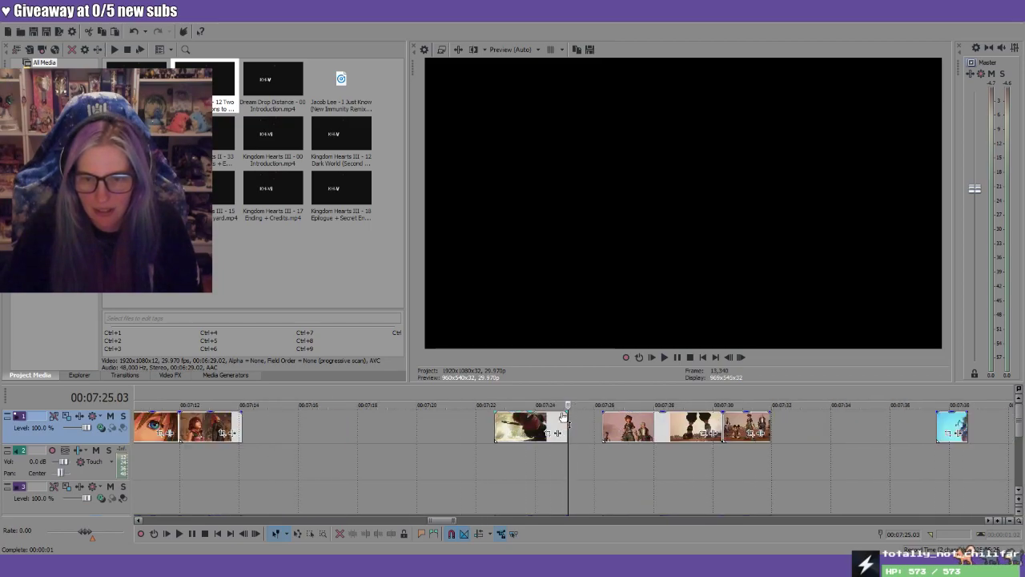
left_click_drag(621, 401, 758, 403)
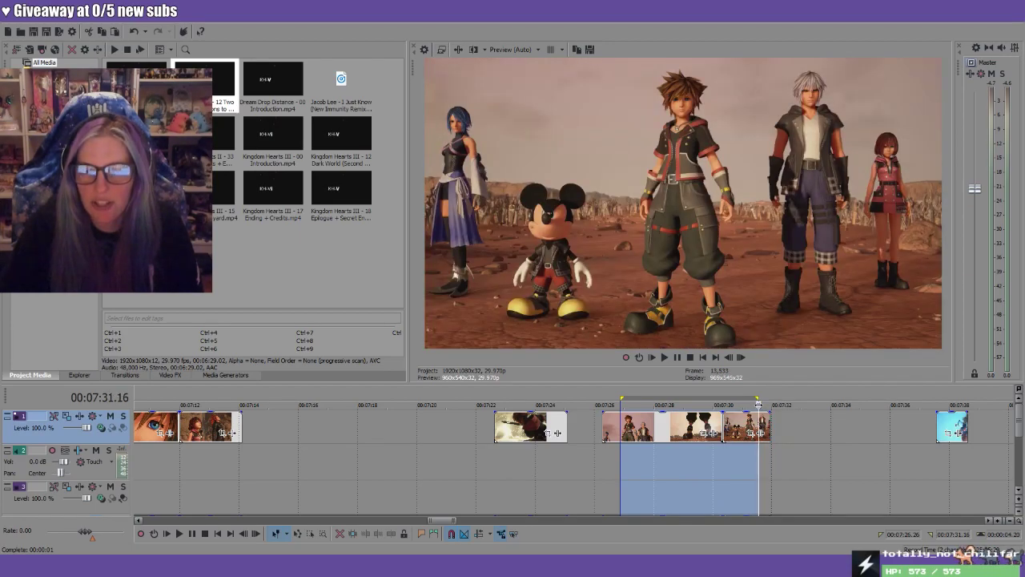
left_click_drag(758, 403, 744, 403)
left_click(753, 425)
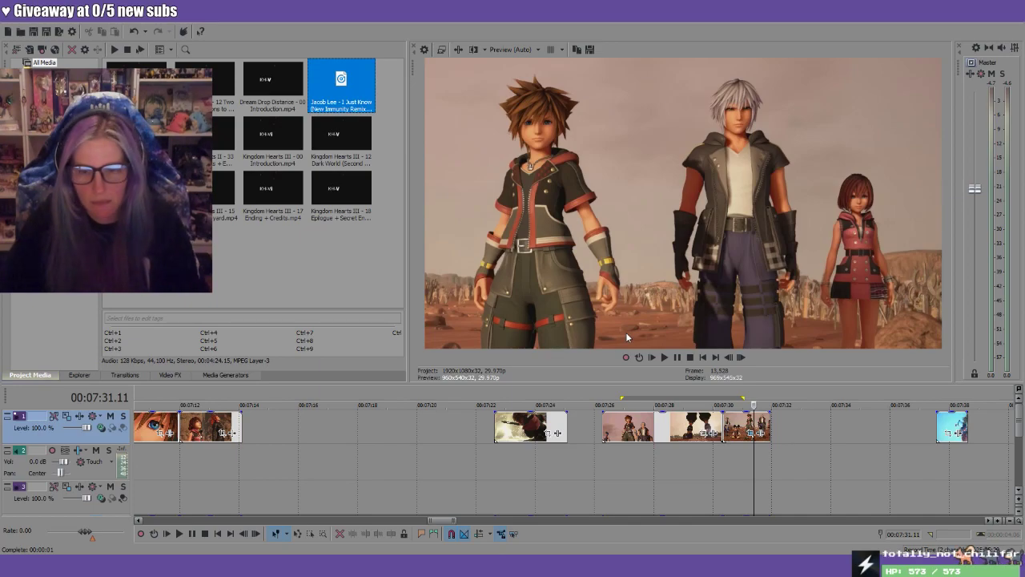
Play the desert clips on track 1 from 00:07:28.05 and check the wide group shot around 00:07:31
left_click(713, 436)
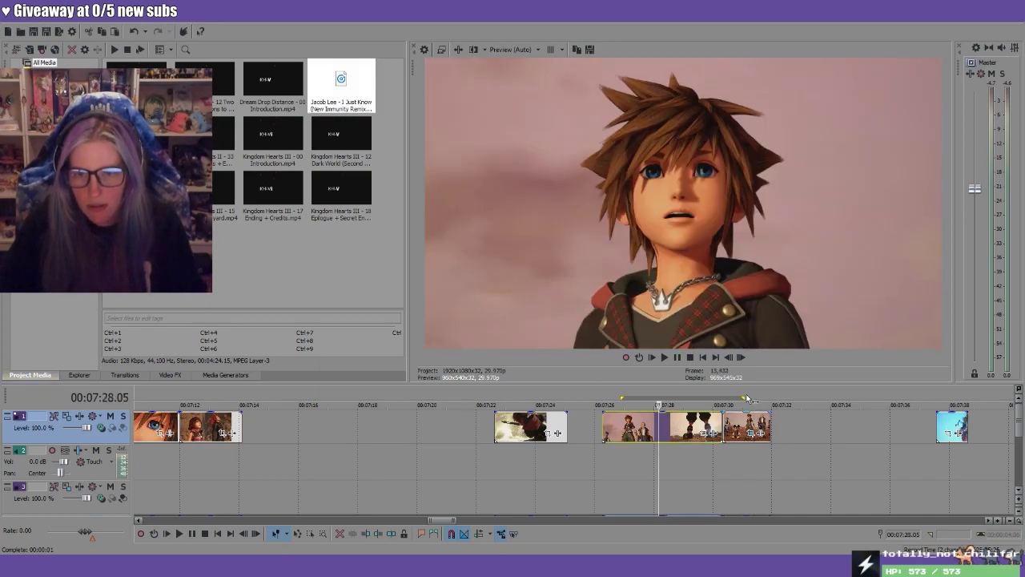
key("space")
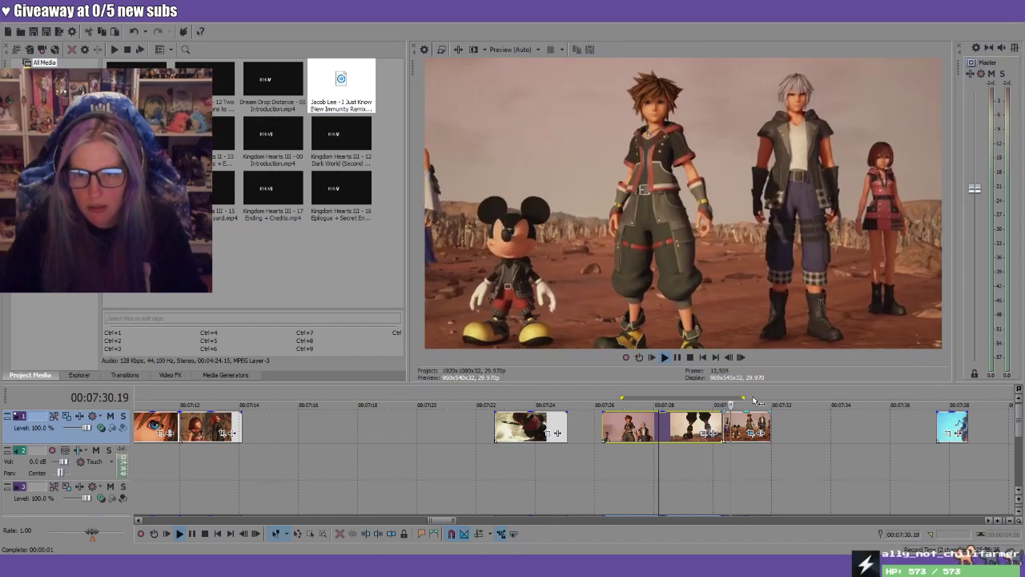
key("Return")
left_click(751, 420)
left_click(750, 418)
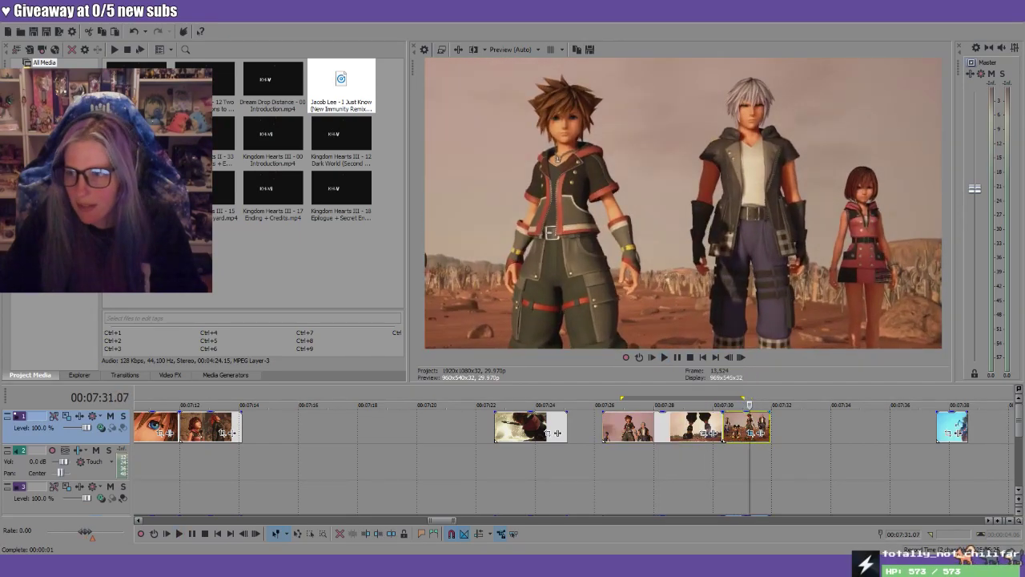
left_click(754, 418)
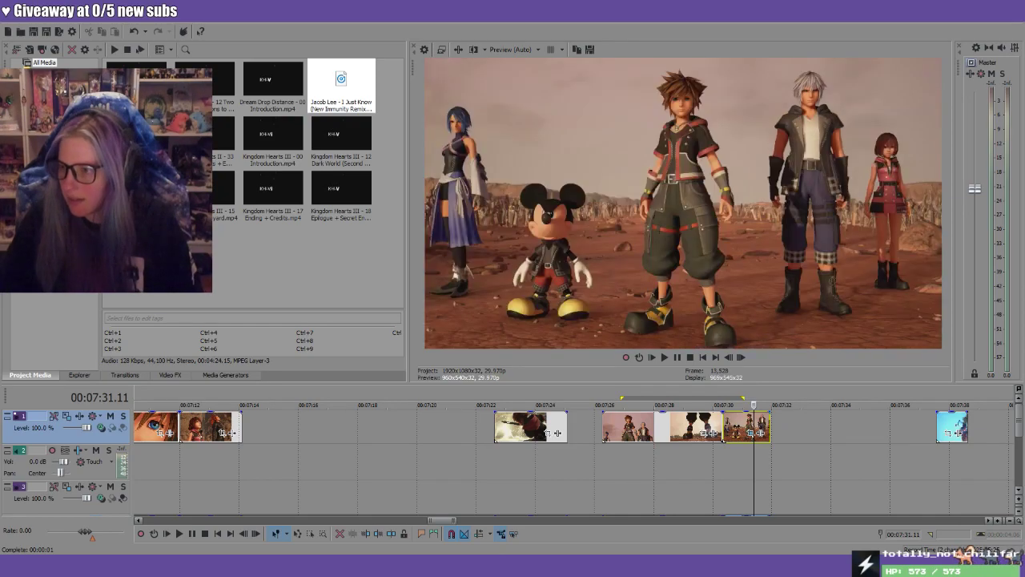
Find where the wide group shot begins near 00:07:30.10 and move its clip to about 00:07:32.27, clear of the preceding clip
key("ctrl+Left")
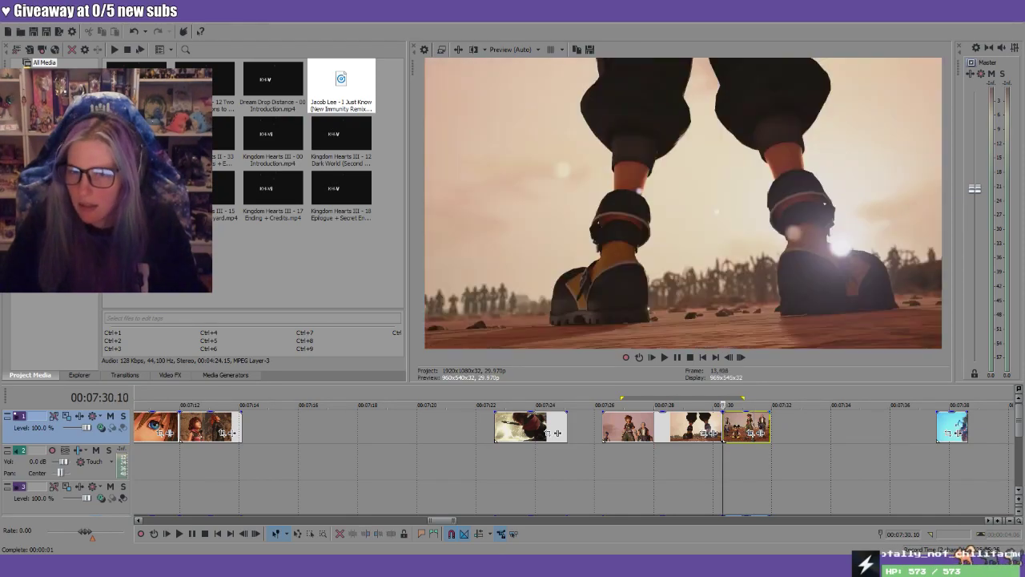
key("Right")
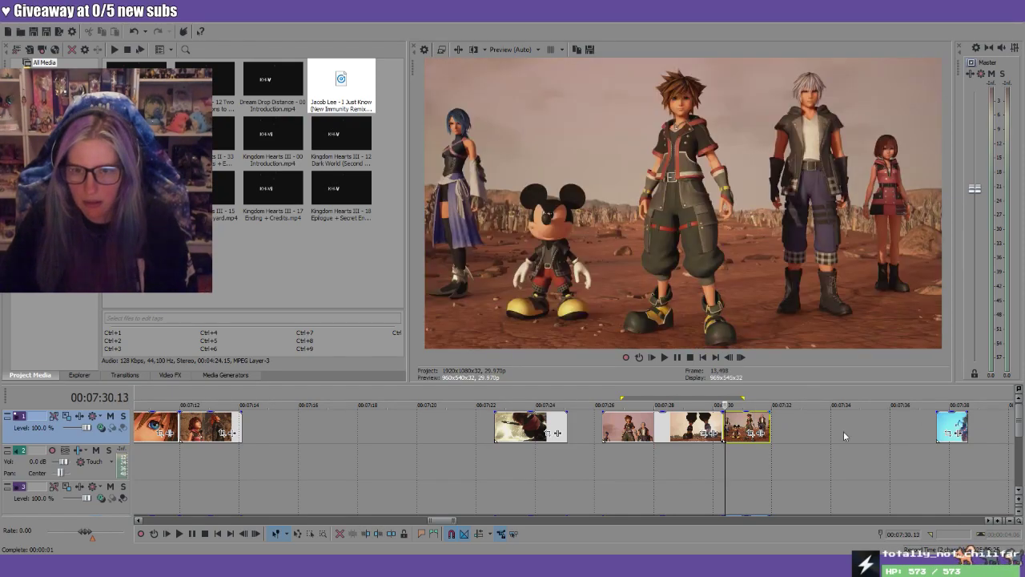
key("Left")
key("Right")
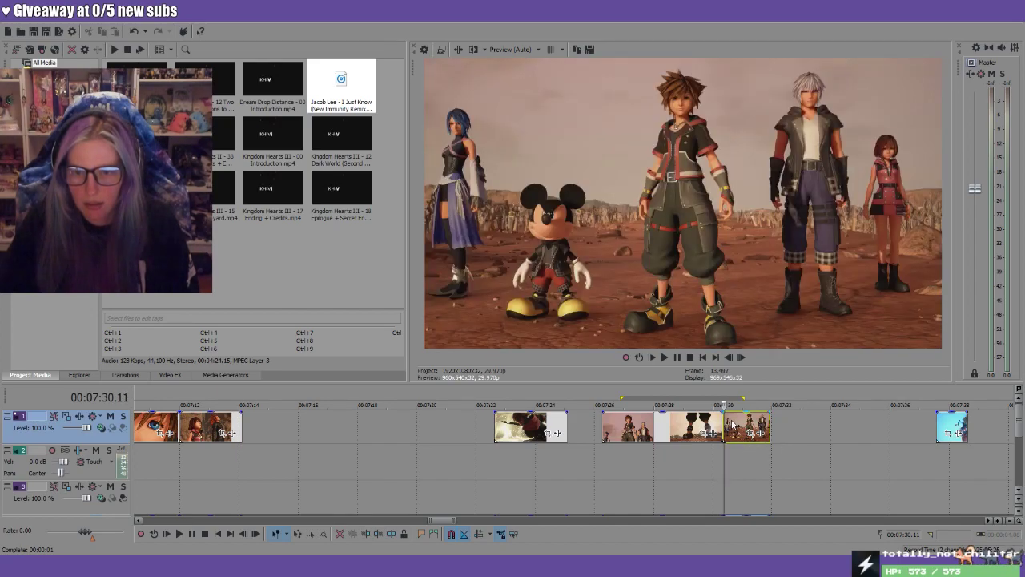
left_click(731, 425)
left_click(724, 403)
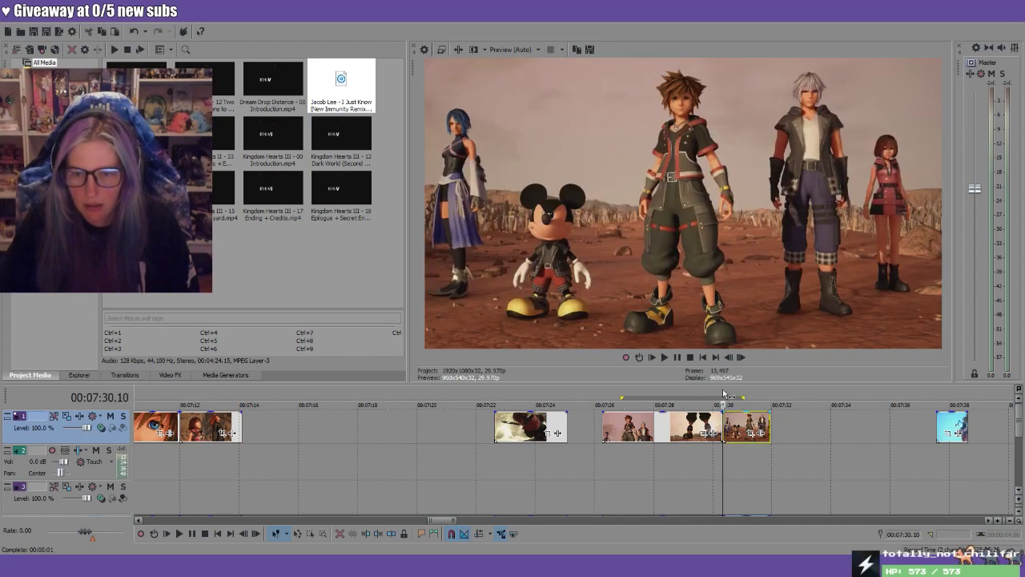
key("Left")
left_click_drag(739, 423, 814, 418)
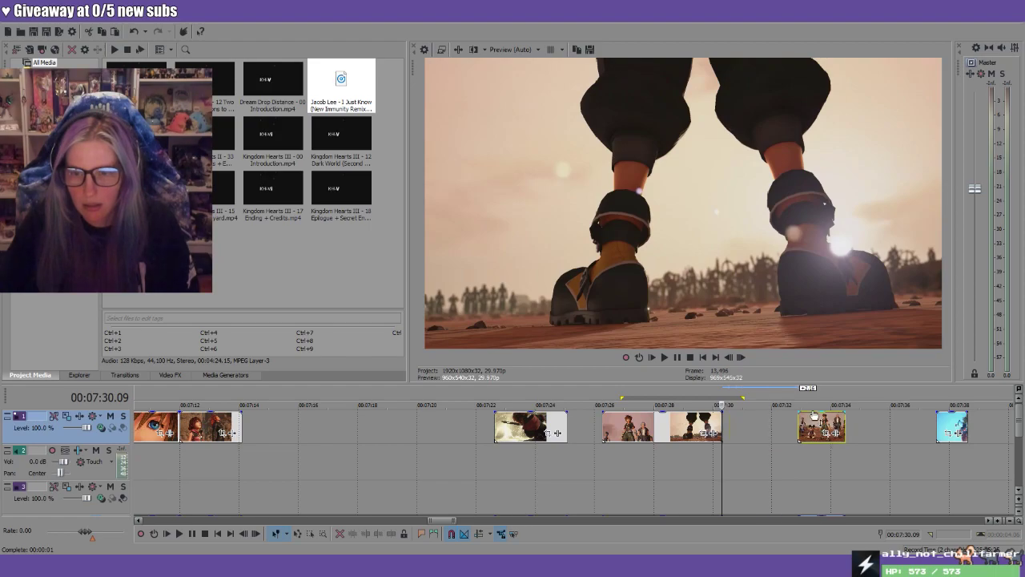
Extend the end of the moved group-shot clip to about 00:07:36.07
left_click(798, 392)
key("Left")
key("Right")
left_click(845, 398)
key("Left")
key("Right")
left_click_drag(846, 423, 887, 423)
key("Page_Down")
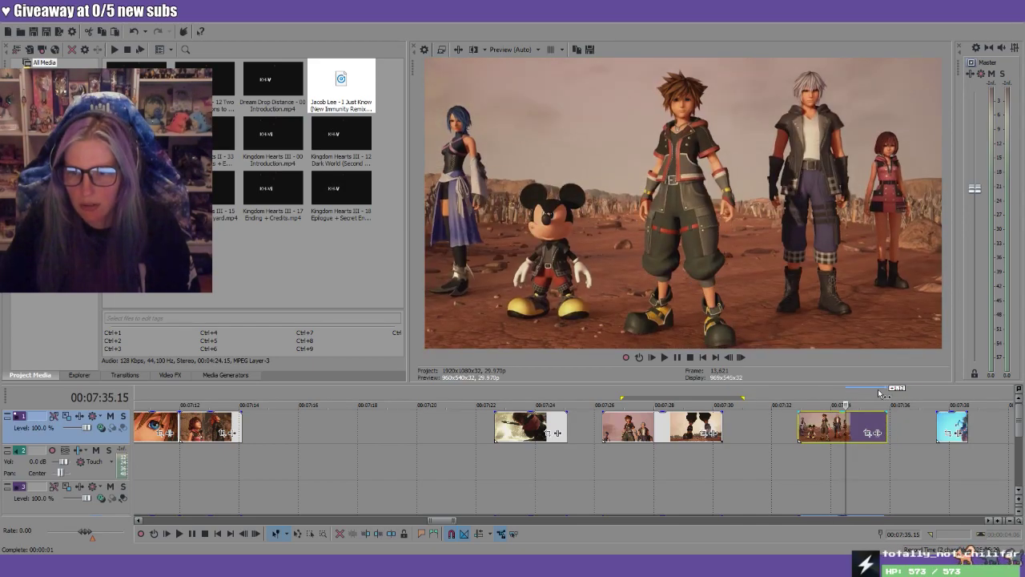
scroll(929, 424, "up", 6)
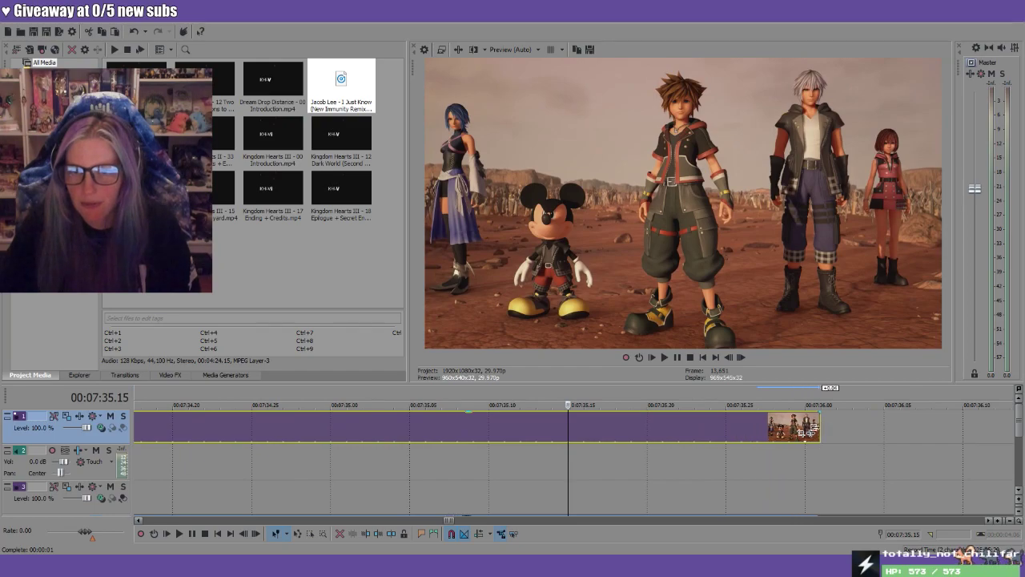
left_click_drag(871, 433, 917, 433)
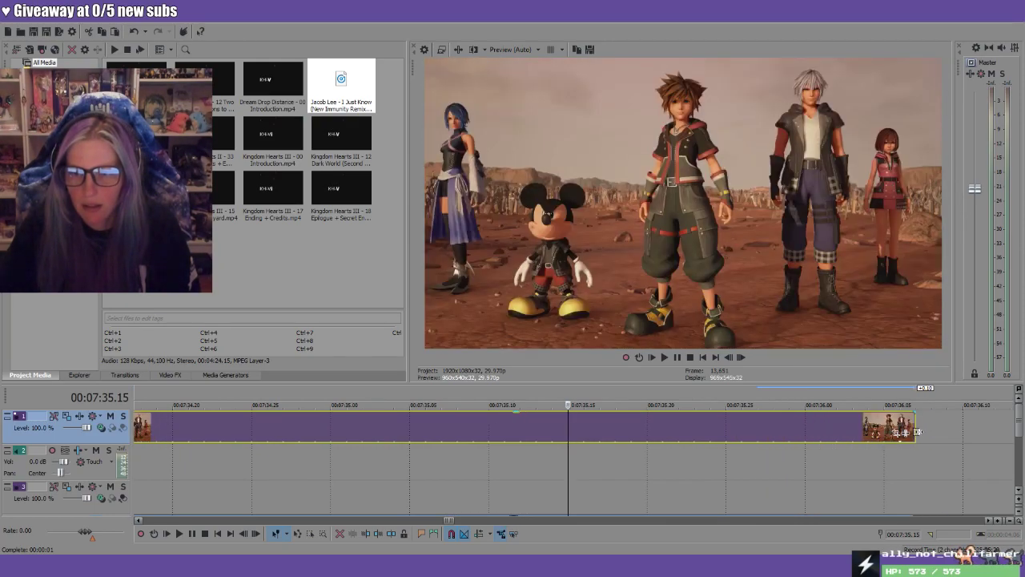
Extend the start of the group-shot clip back to about 00:07:32.24
scroll(920, 435, "down", 3)
left_click(264, 425)
scroll(542, 446, "up", 3)
left_click_drag(572, 432, 379, 431)
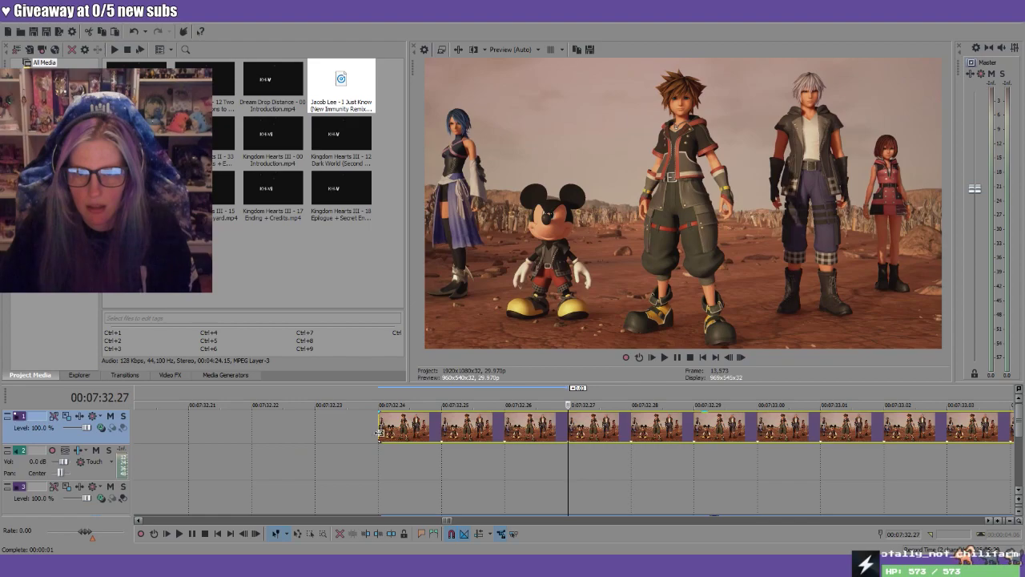
left_click(698, 406)
scroll(734, 417, "down", 6)
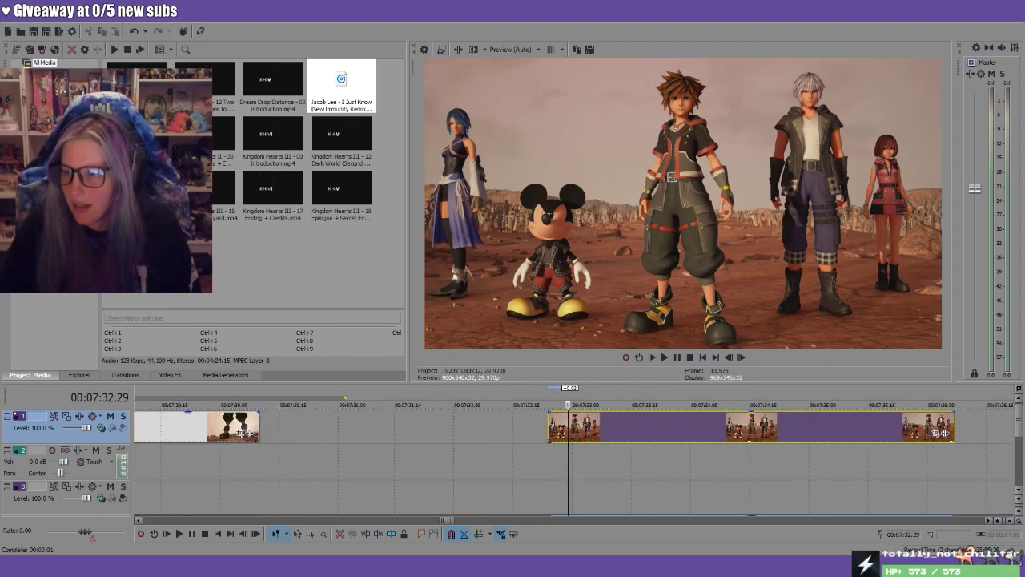
Cut the extended group-shot clip and paste it on track 1 at about 00:01:38, in the gap after the light beam clips
key("Left")
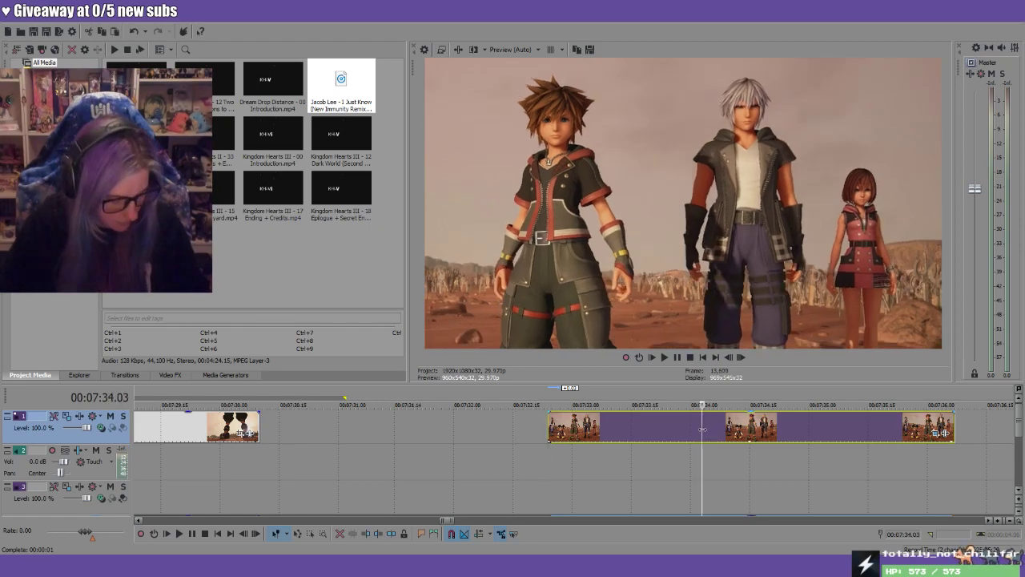
scroll(702, 433, "down", 10)
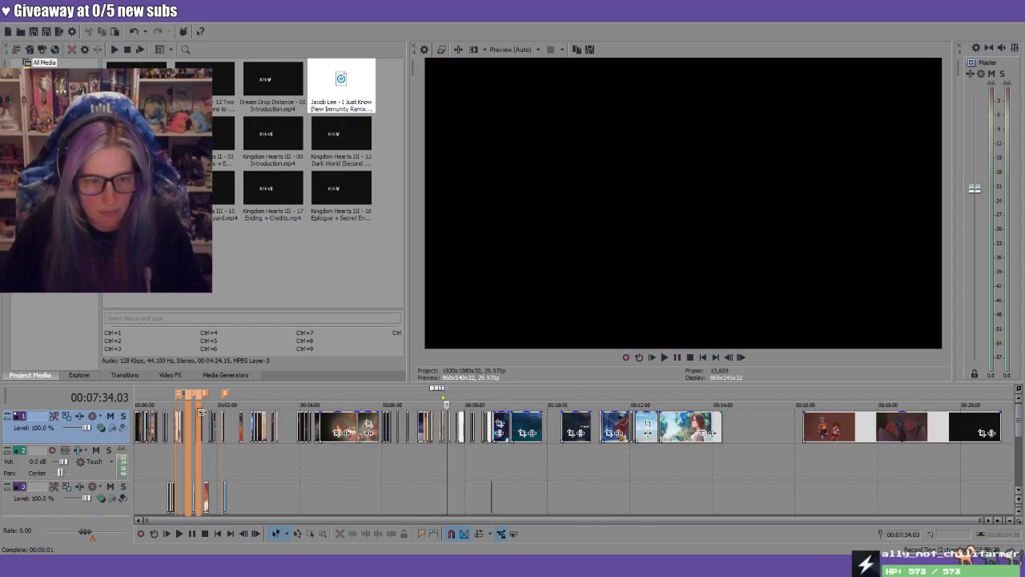
left_click(206, 397)
scroll(316, 445, "up", 10)
scroll(610, 471, "up", 2)
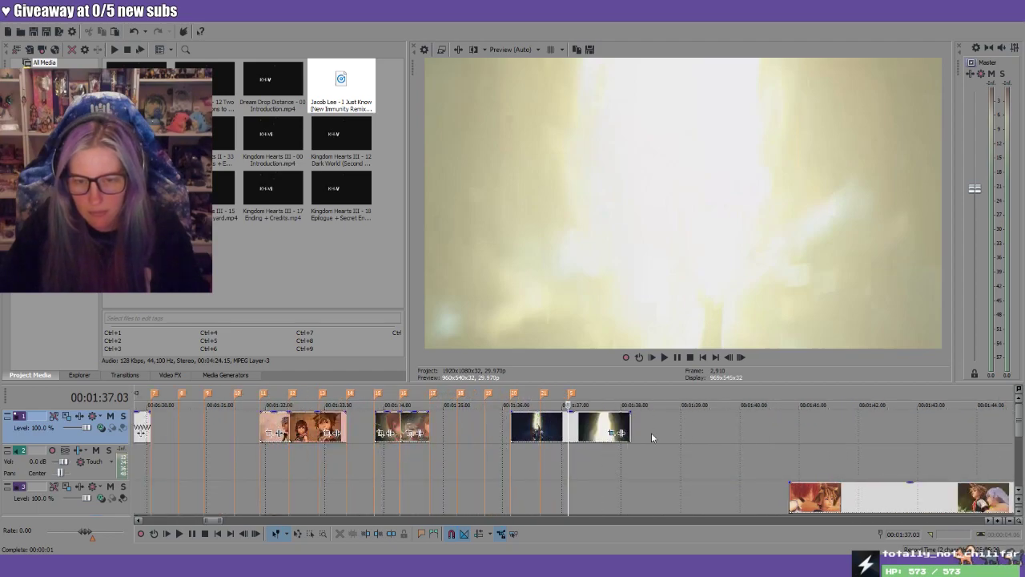
left_click(663, 394)
key("ctrl+v")
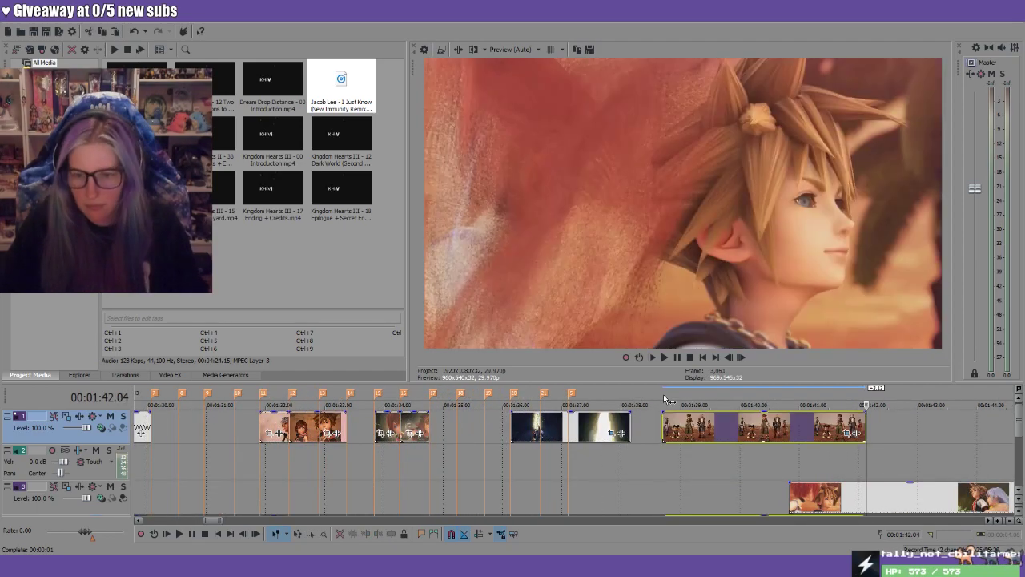
Delete the pasted group shot's audio from track 4, along with the leftover audio clip at about 00:01:32
left_click(781, 424)
scroll(1018, 424, "down", 2)
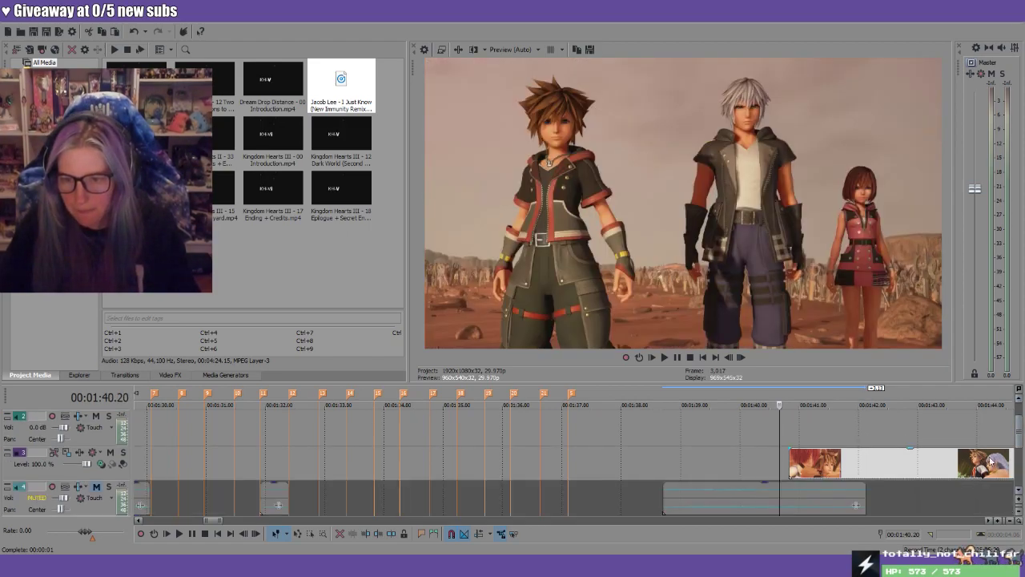
left_click(756, 489)
key("Delete")
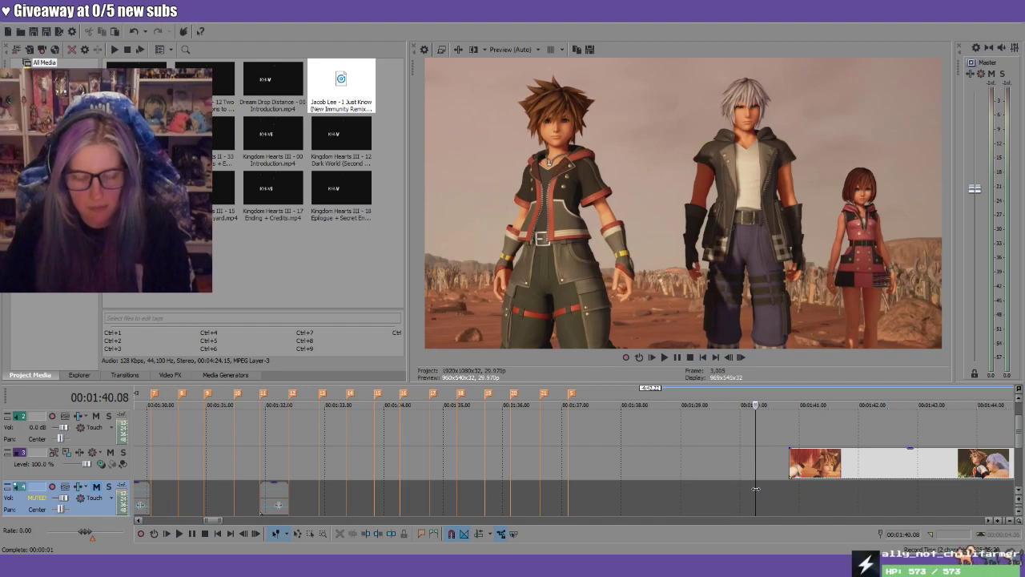
left_click(273, 489)
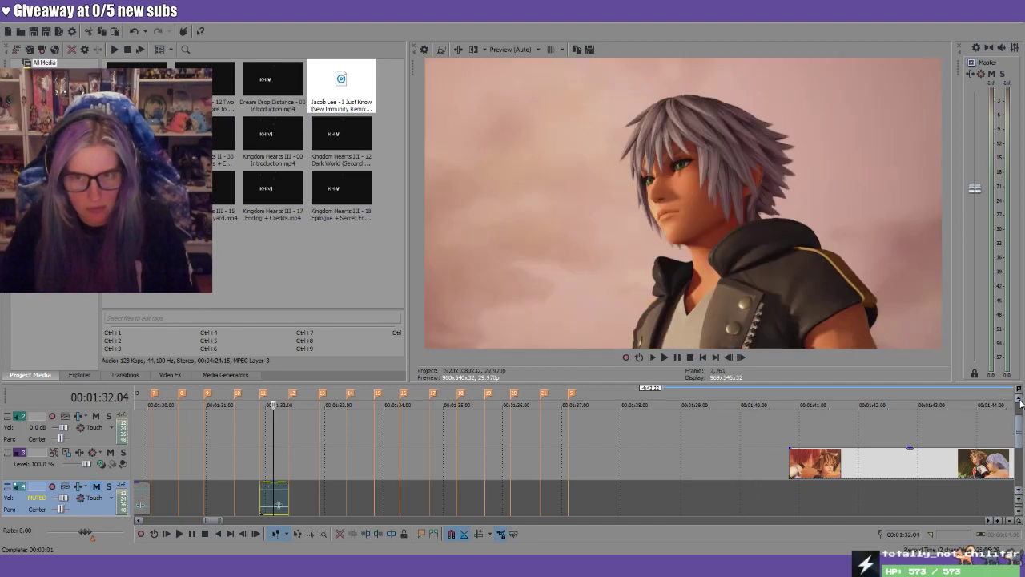
scroll(1021, 403, "up", 2)
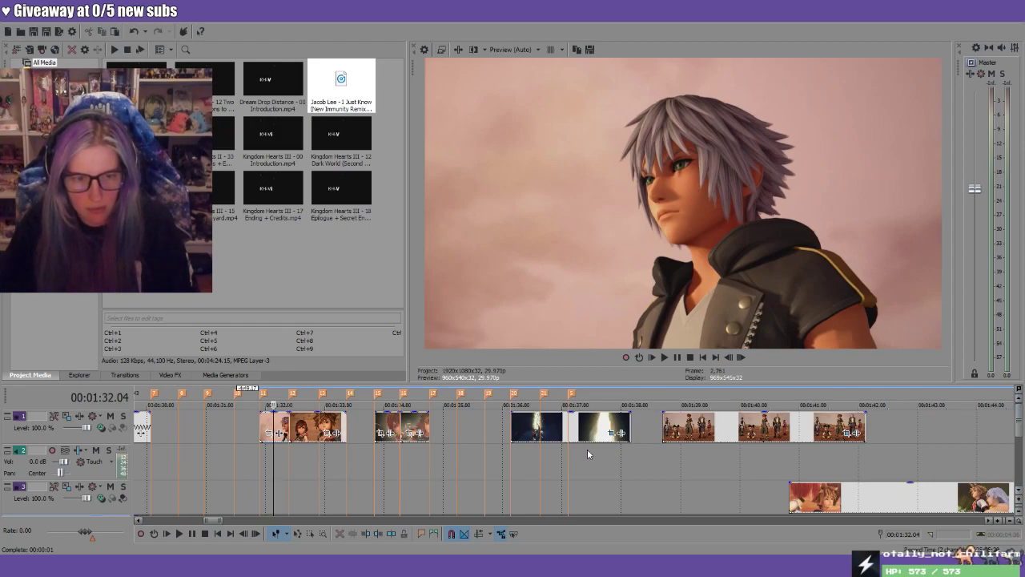
Check the Riku, Kairi and Sora shots between the markers from 00:01:29.17 to about 00:01:32.19
left_click_drag(210, 520, 206, 519)
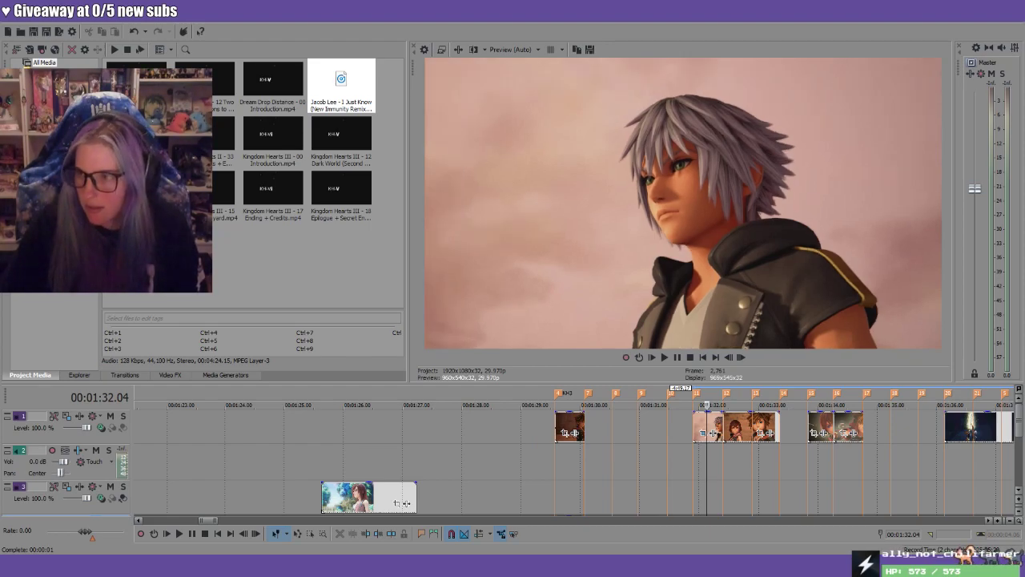
key("Left")
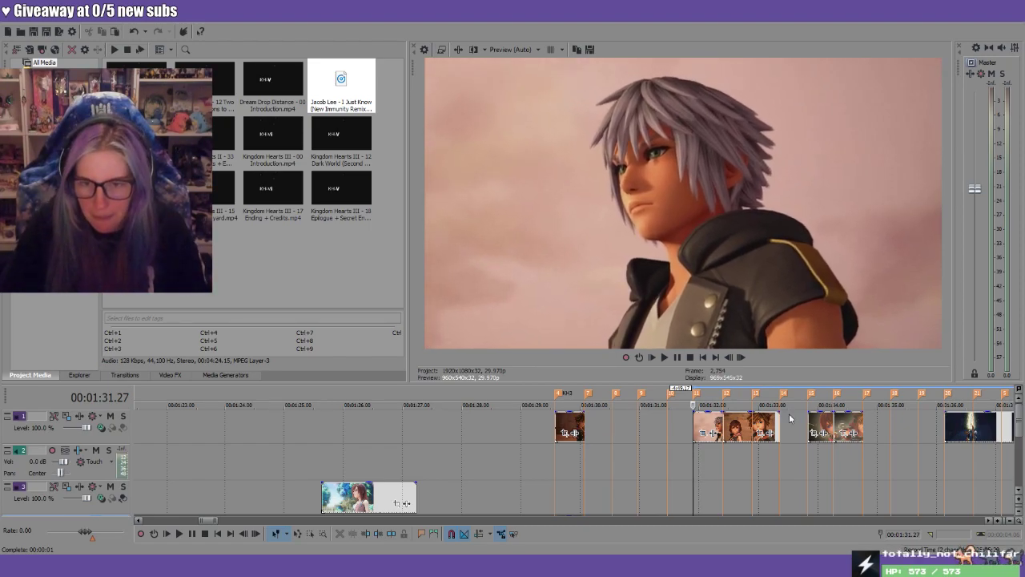
left_click(737, 395)
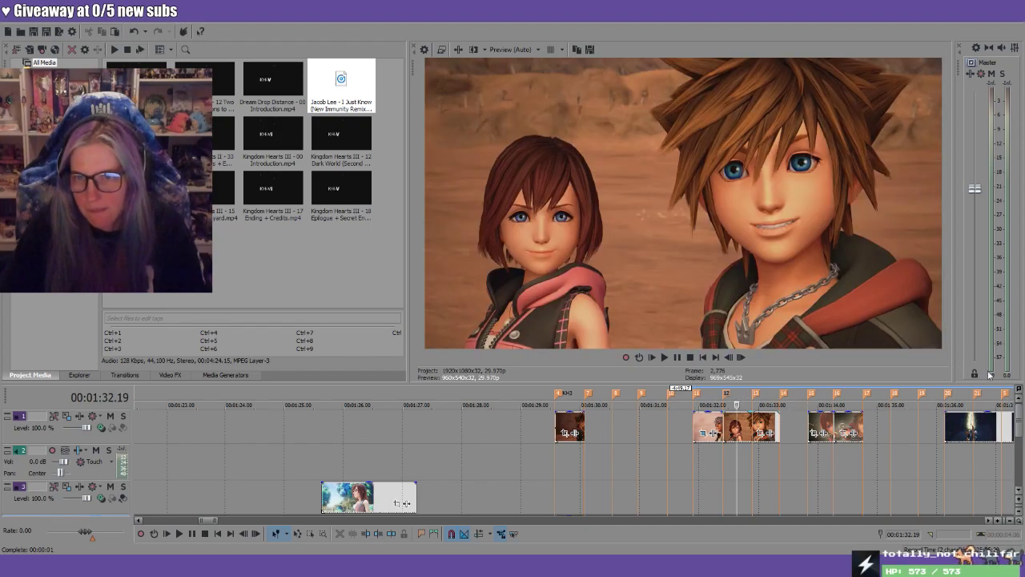
left_click(568, 398)
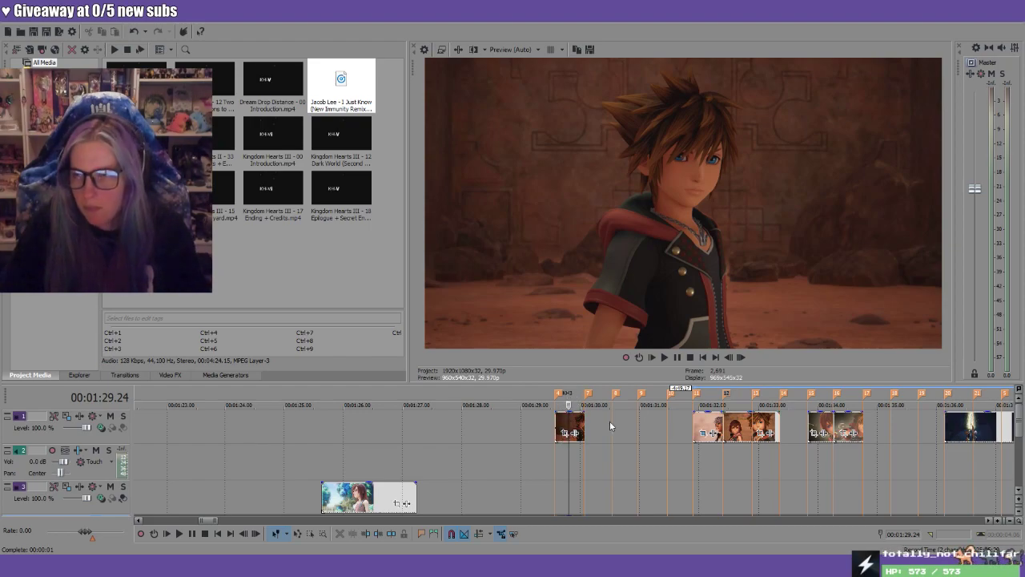
left_click(555, 425)
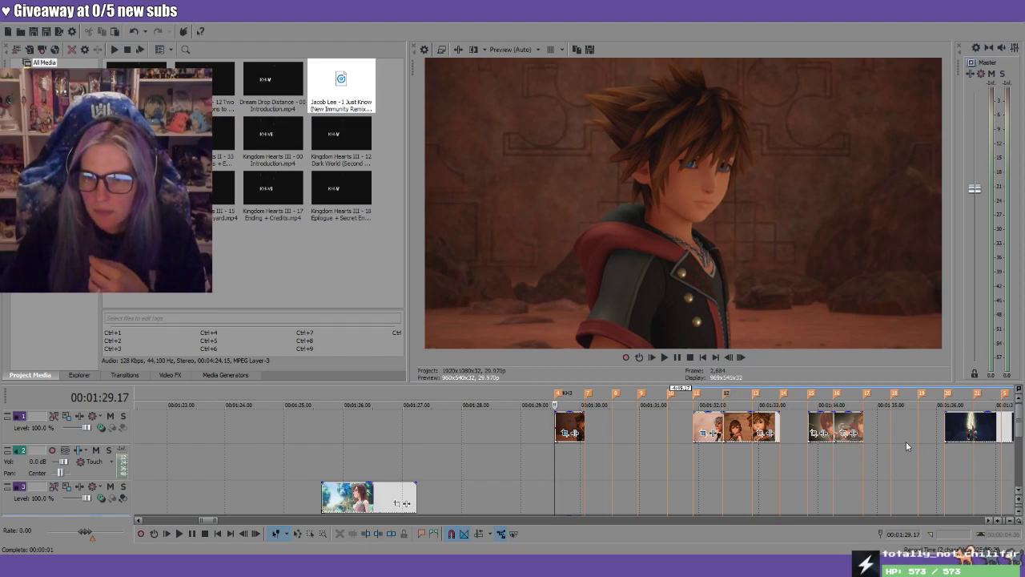
Mark the young Riku and Sora footage from 00:16:11.16 to about 00:16:36 as a region and split the clip at its end
scroll(903, 451, "down", 10)
left_click(805, 398)
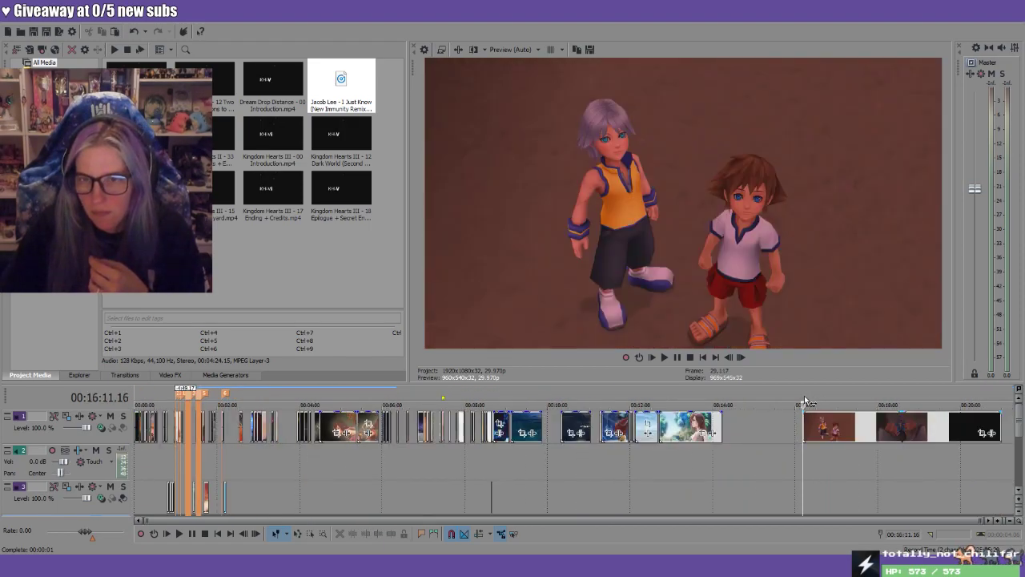
key("space")
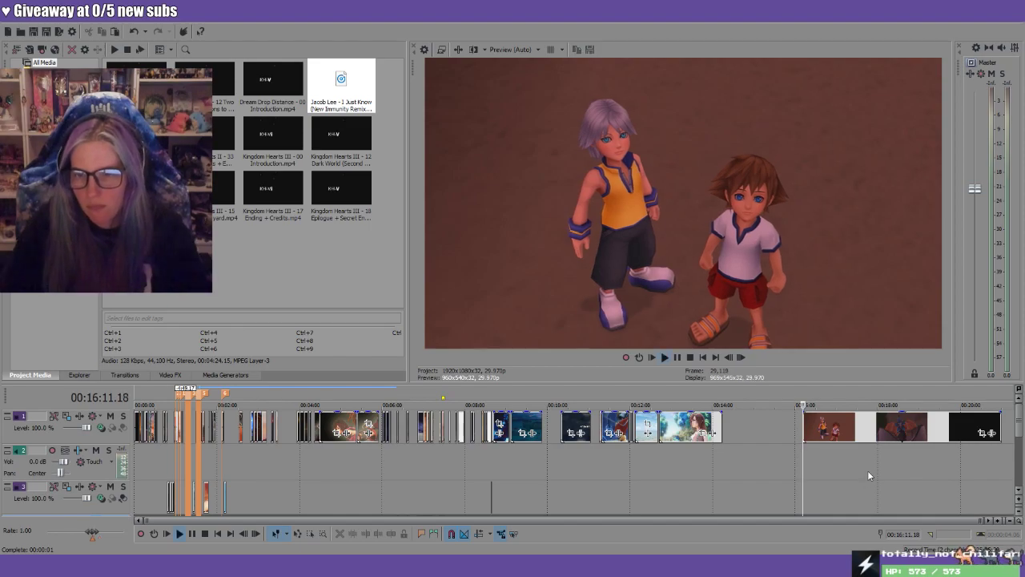
left_click_drag(805, 398, 812, 398)
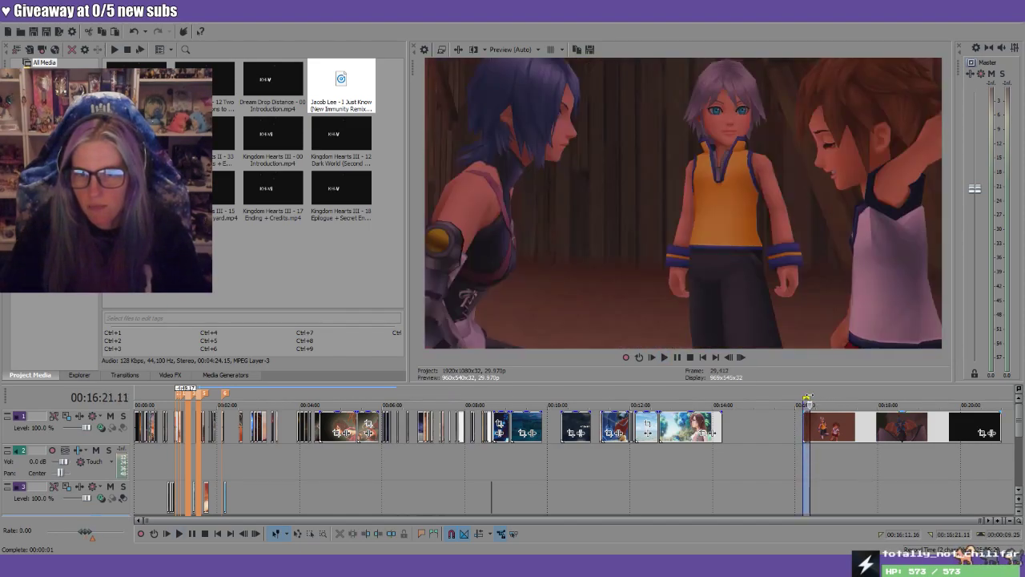
scroll(850, 448, "up", 8)
left_click_drag(470, 397, 716, 401)
scroll(741, 419, "up", 2)
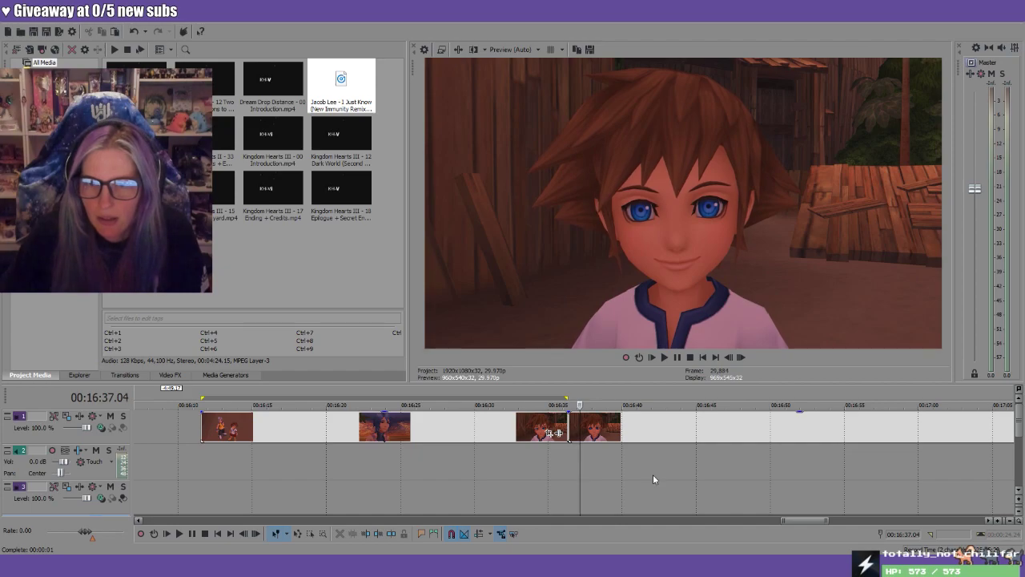
Split the clip at 00:16:37.16 and remove the isolated close-up of young Sora smiling from track 1
key("Left")
key("Left")
key("Left")
key("Left")
key("Left")
key("Left")
key("Left")
key("Left")
key("Left")
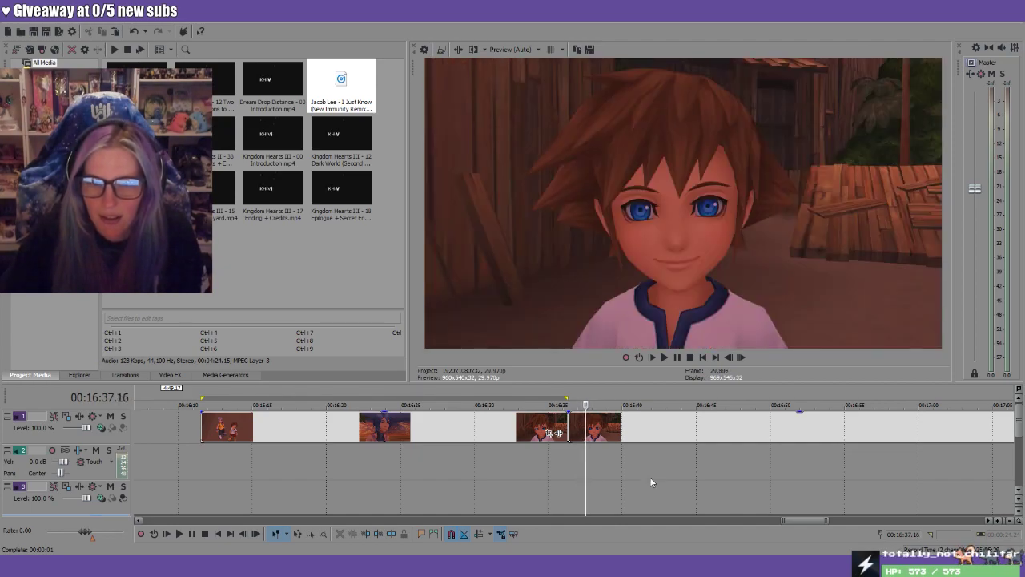
left_click(390, 535)
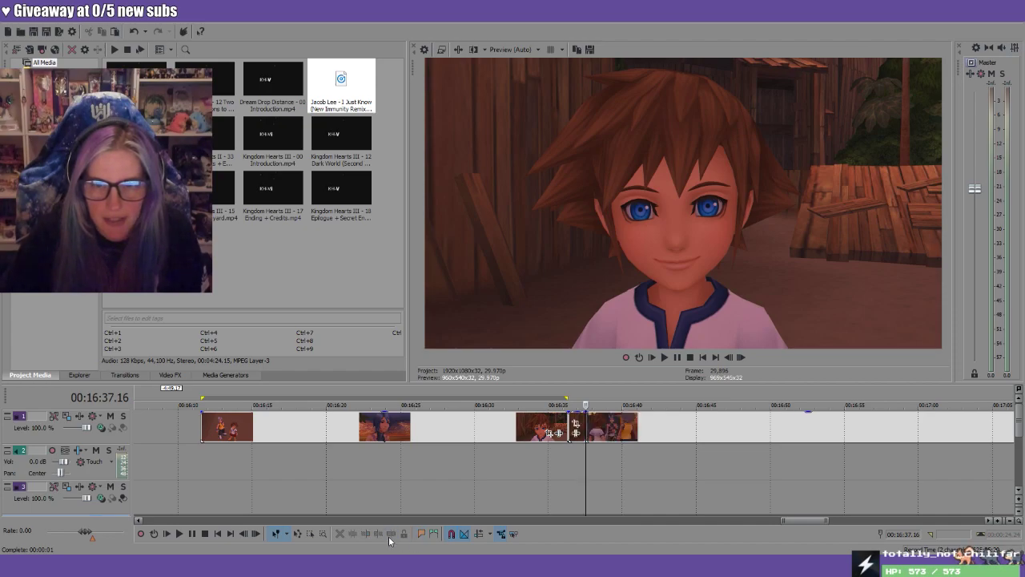
left_click(581, 419)
key("Delete")
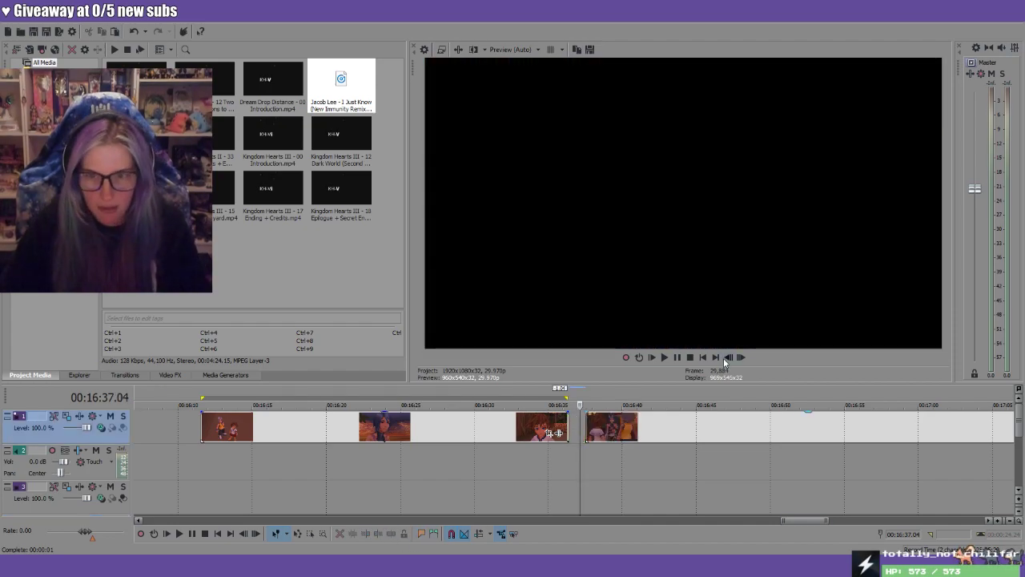
Move the young Riku and Sora shot from the Babies marker to about 00:01:12 and paste the Sora close-up at the marker
left_click(701, 359)
scroll(656, 435, "down", 3)
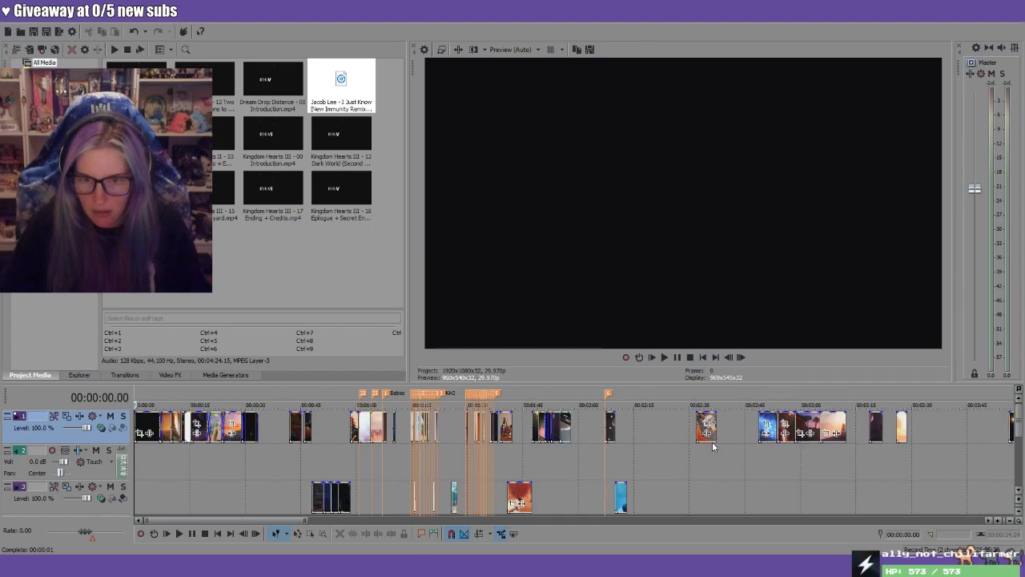
left_click(650, 398)
scroll(693, 419, "up", 4)
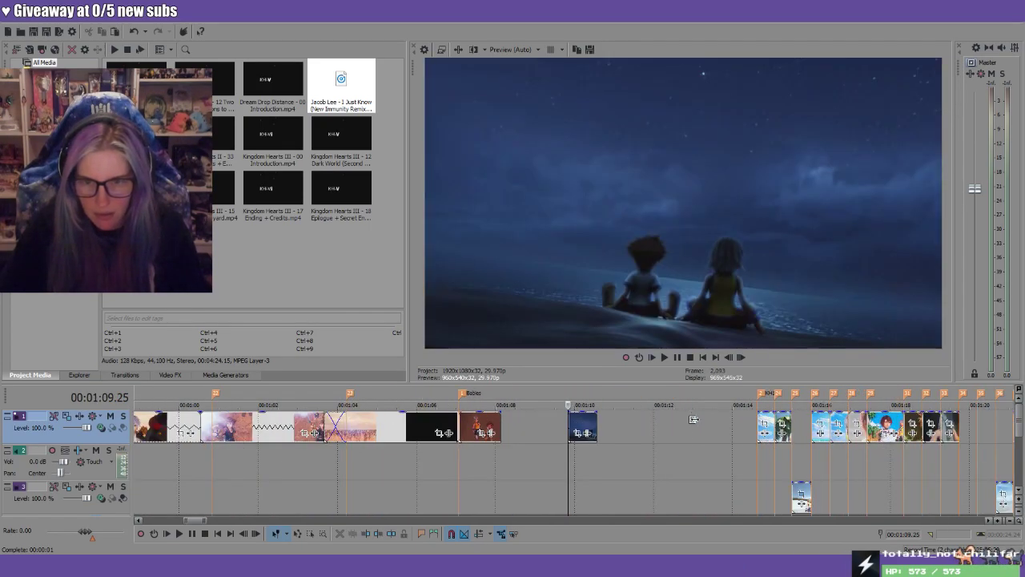
left_click_drag(487, 422, 688, 422)
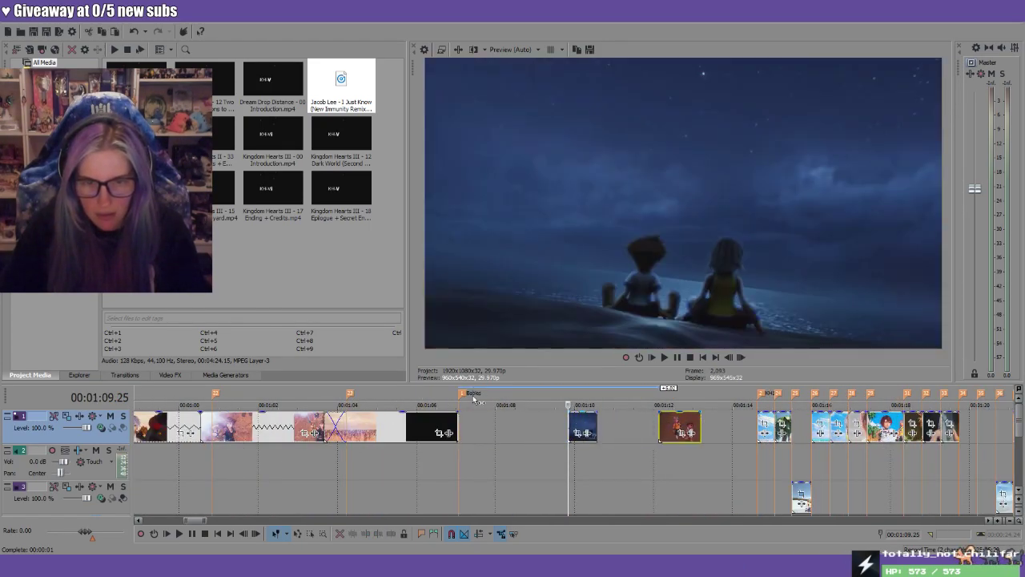
left_click(465, 398)
key("ctrl+z")
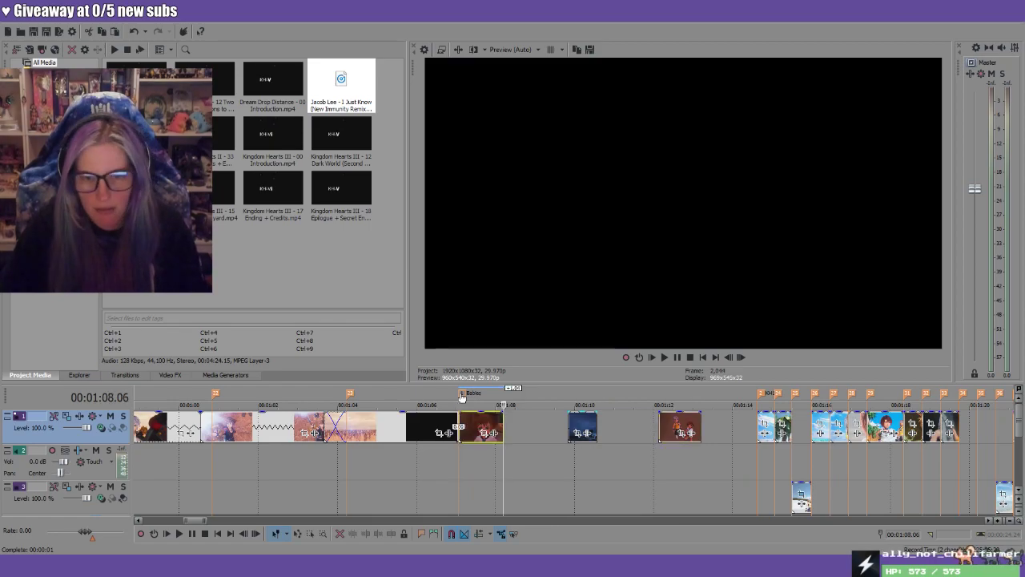
Move the young Riku and Sora shot to about 00:01:10.17 and fit the night beach shot from about 00:01:13.12 to the KH1 marker
left_click(433, 398)
key("space")
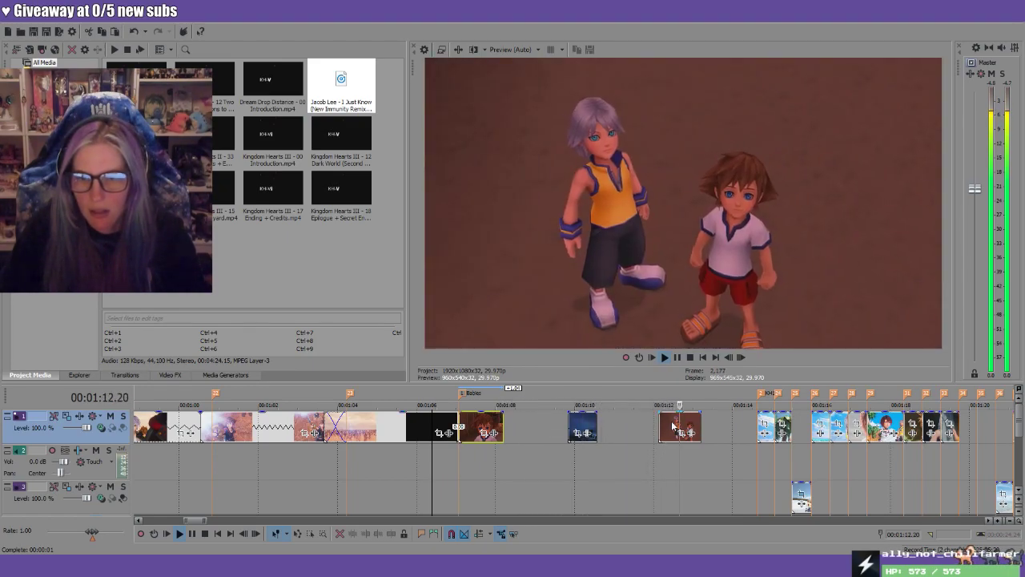
left_click_drag(699, 430, 741, 423)
left_click(683, 393)
key("space")
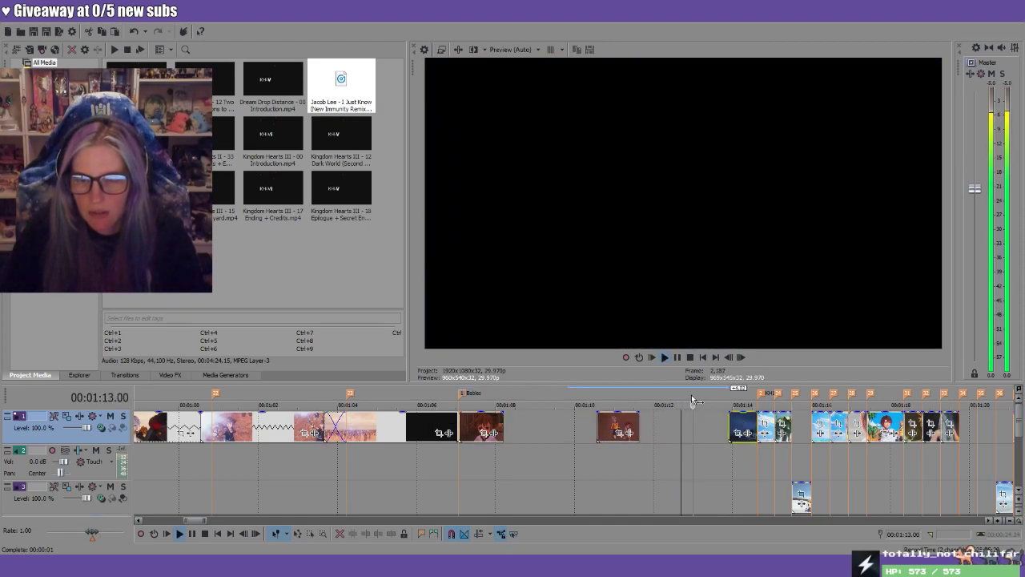
key("Return")
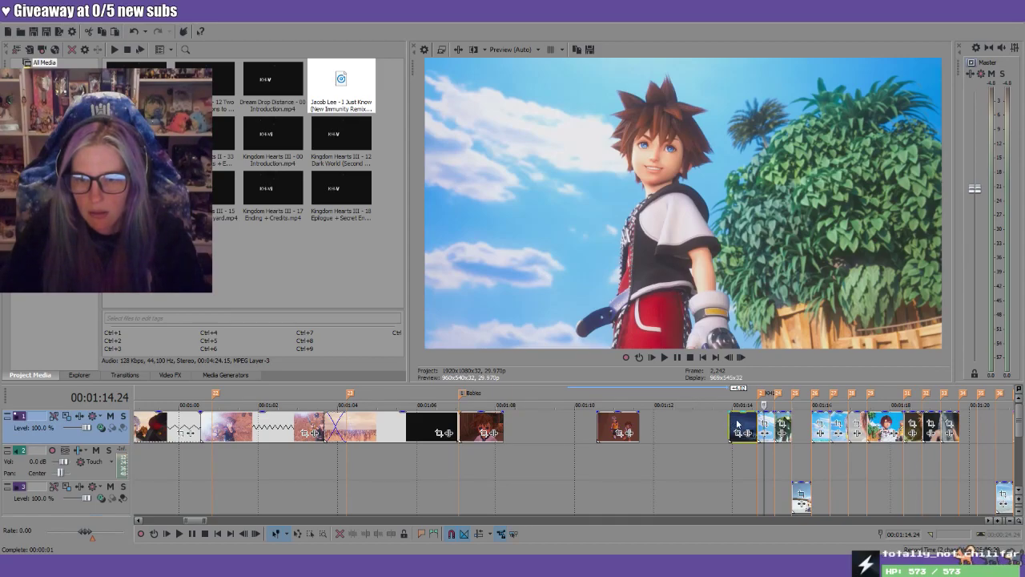
left_click_drag(737, 423, 717, 423)
key("space")
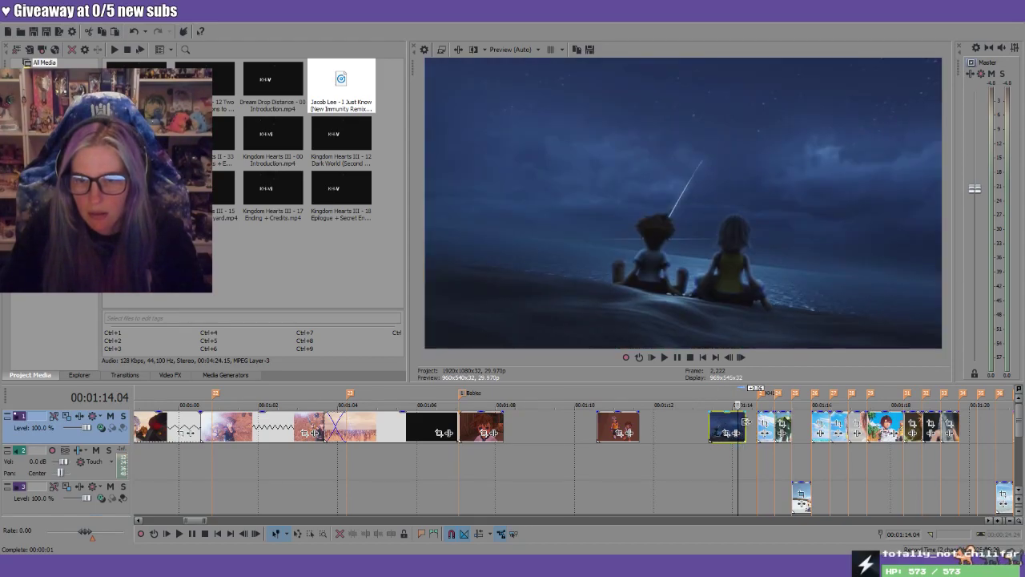
Play back the sequence from just before the KH1 marker through the KH2 and KH3 markers to check the timing
left_click(699, 392)
key("Return")
left_click(709, 394)
key("space")
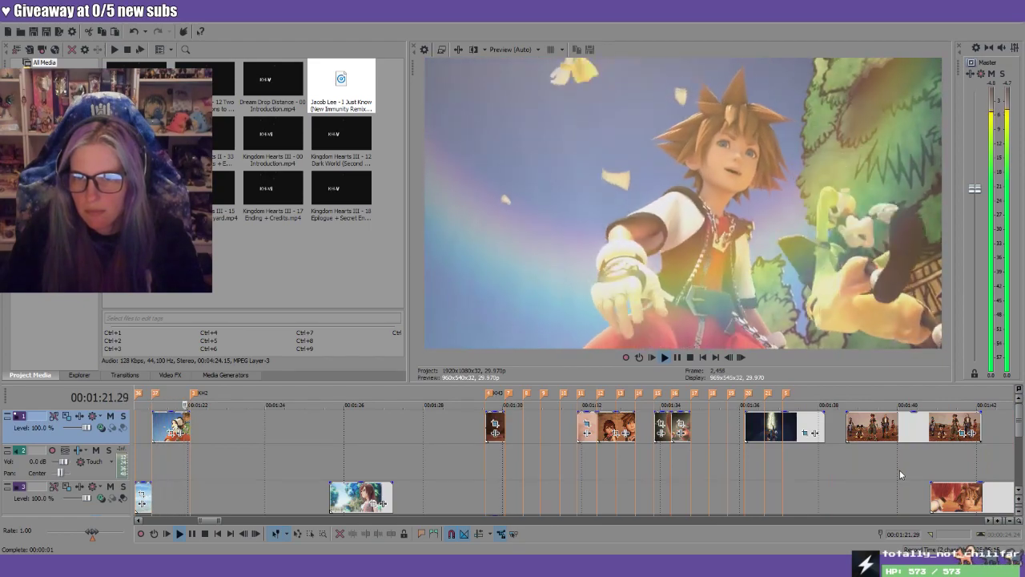
scroll(858, 461, "down", 2)
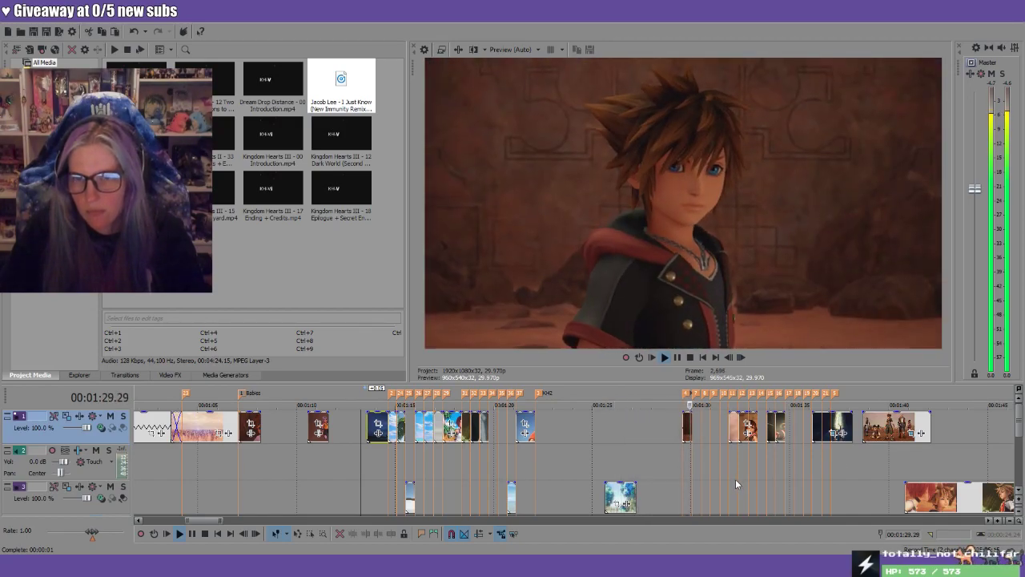
key("space")
scroll(736, 484, "down", 10)
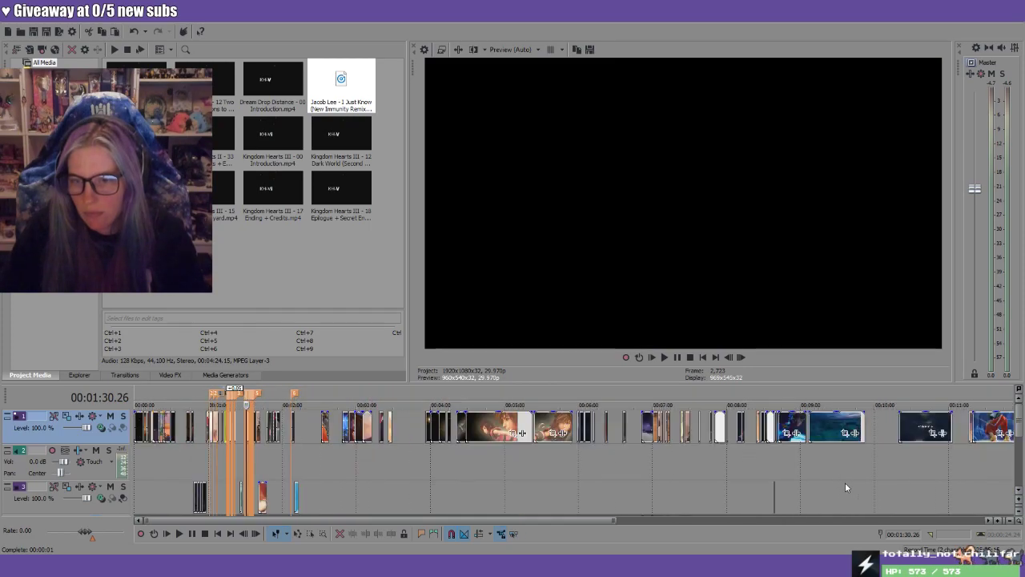
Scan the young Riku and Sora source scene from 00:16:36 to about 00:17:12 for another usable shot without subtitles
left_click(819, 460)
scroll(945, 476, "up", 12)
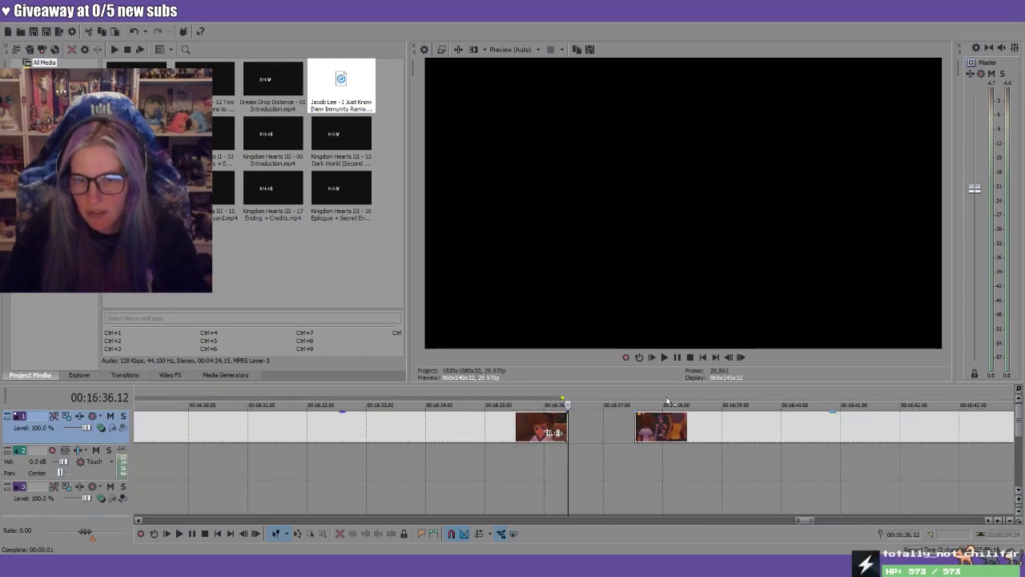
left_click_drag(636, 473, 653, 473)
scroll(692, 417, "up", 3)
left_click_drag(568, 398, 965, 398)
scroll(604, 388, "down", 3)
left_click_drag(569, 399, 958, 398)
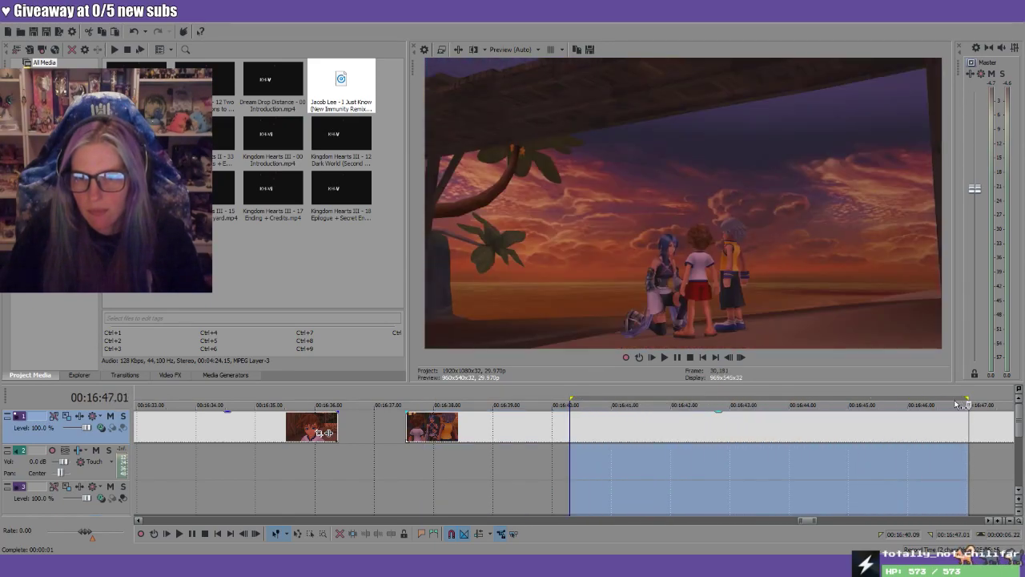
scroll(959, 398, "down", 3)
left_click_drag(570, 398, 931, 398)
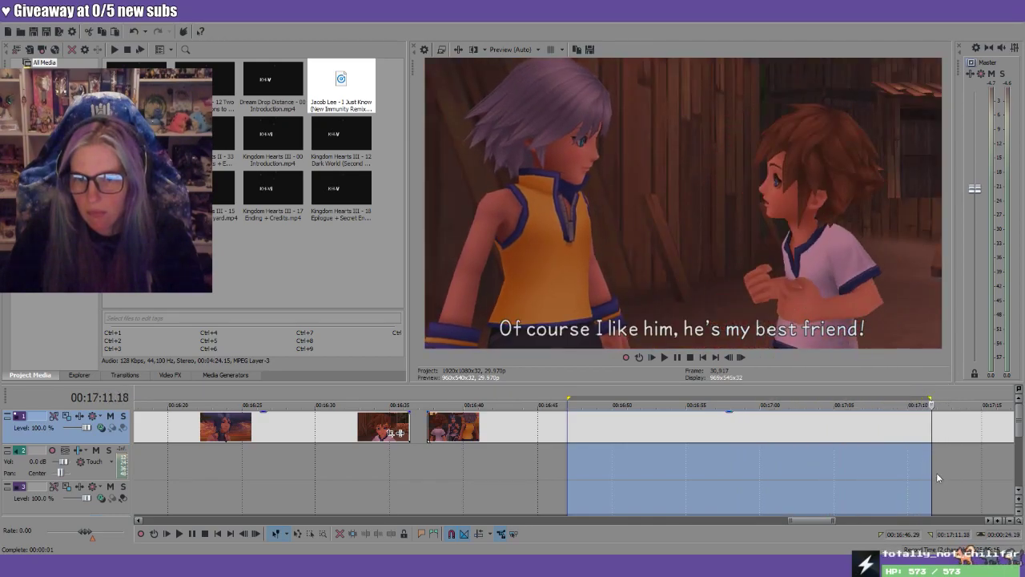
left_click(974, 521)
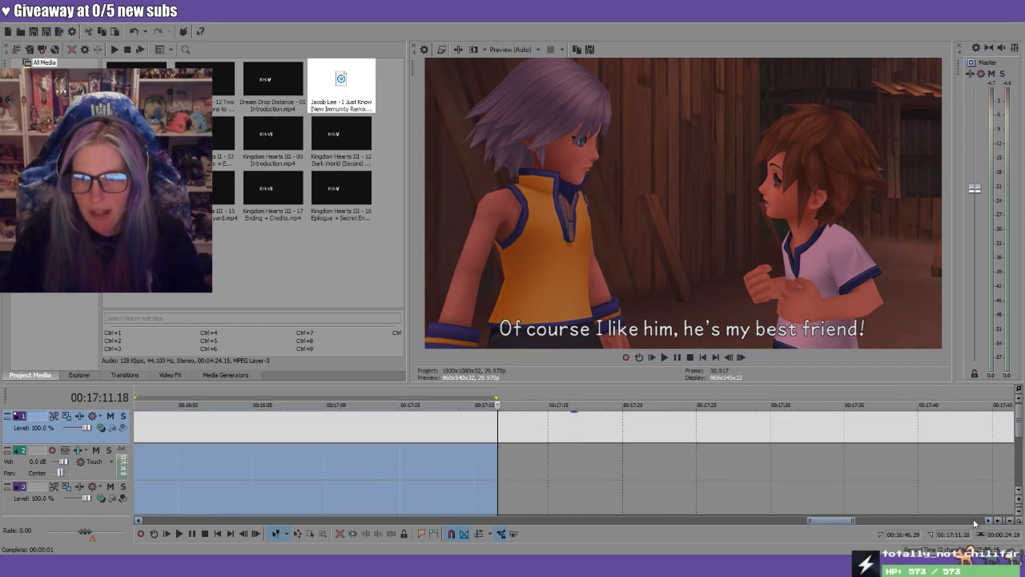
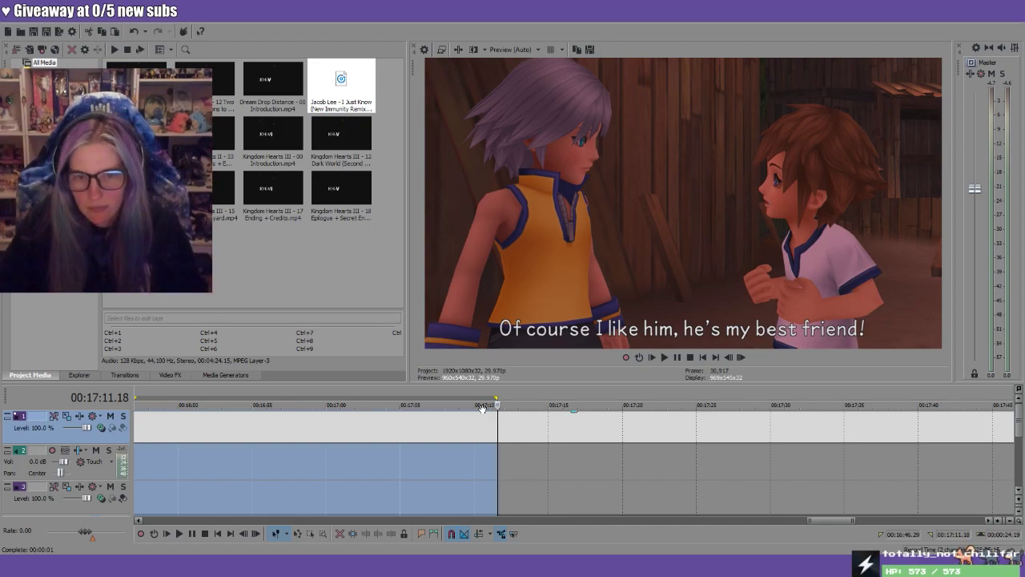
left_click_drag(501, 418, 515, 397)
left_click(515, 397)
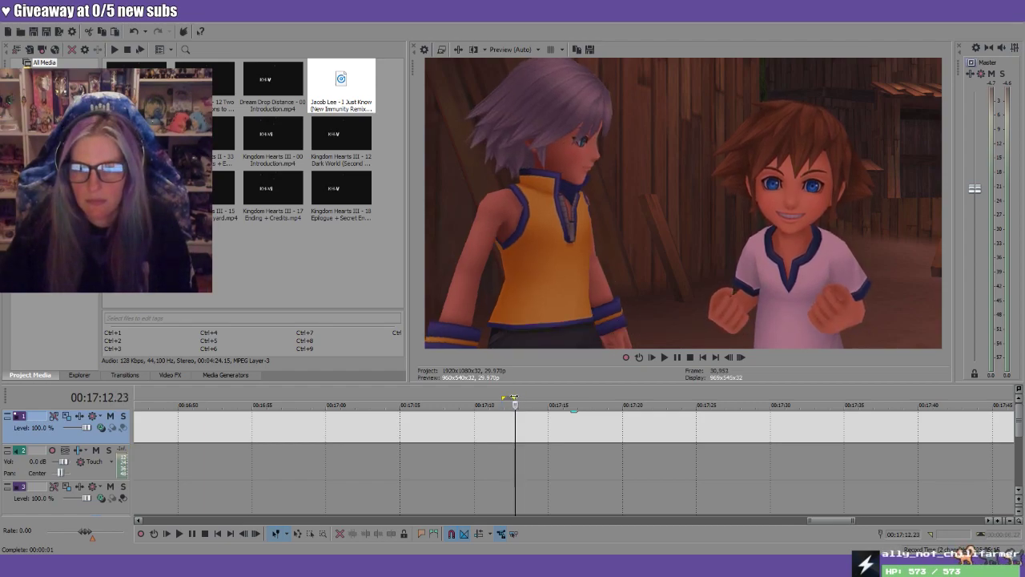
Split the source clip on track 1 at 00:17:12.23, where the subtitle-free shot of Riku beside smiling Sora begins
left_click(514, 432)
key("Right")
key("Right")
key("Right")
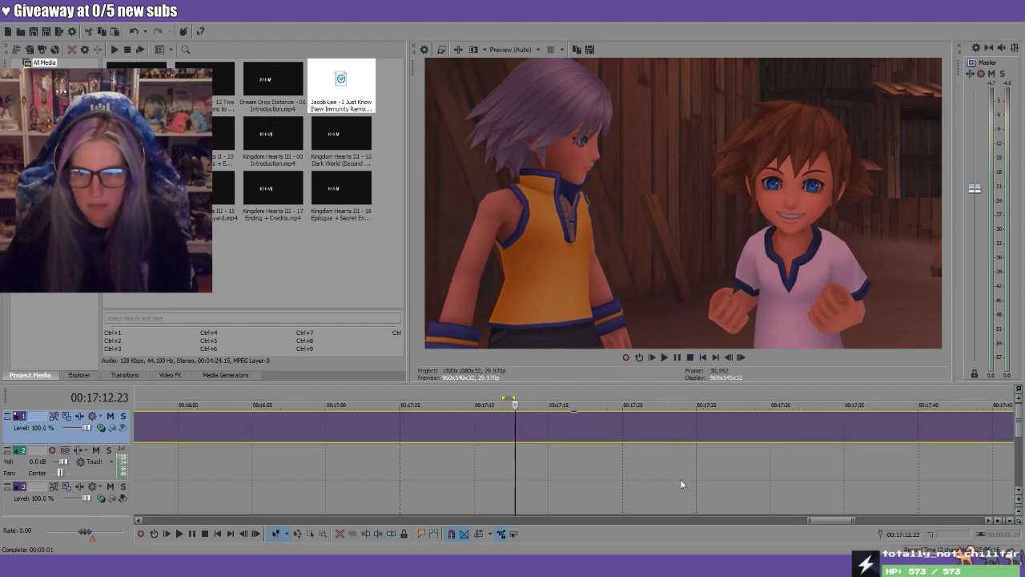
left_click(391, 534)
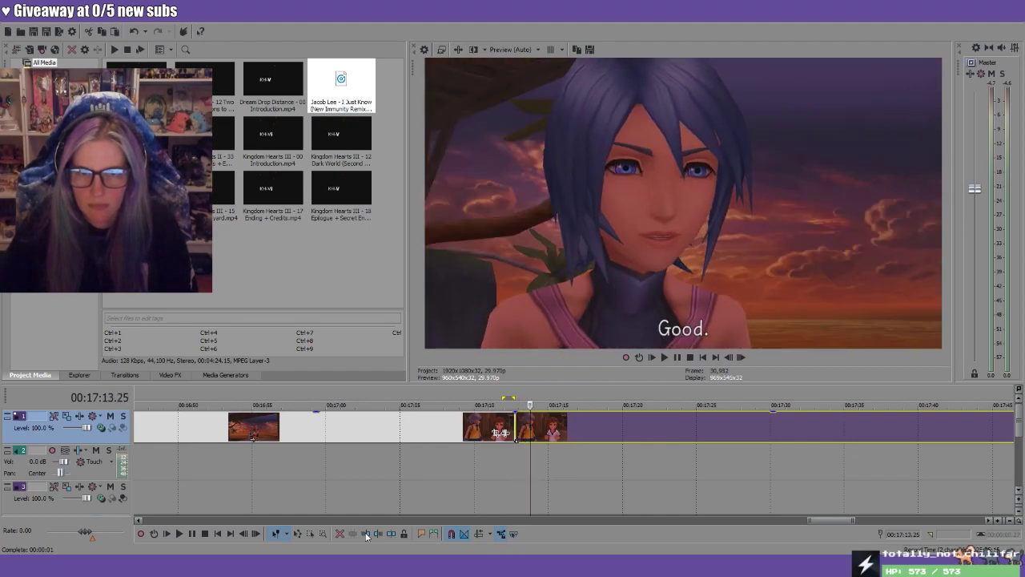
Find the last frame before the cut to Aqua, split the clip at 00:17:13.14 and select the isolated Riku and Sora shot
key("Left")
key("Left")
key("Left")
key("Left")
key("Left")
key("Left")
key("Left")
key("Left")
key("Left")
key("Left")
key("Left")
key("Left")
key("Left")
key("Left")
key("Left")
key("Left")
key("Left")
key("Left")
key("Left")
key("Left")
key("Left")
key("Left")
key("Left")
key("Left")
key("Left")
key("Left")
key("Left")
key("Left")
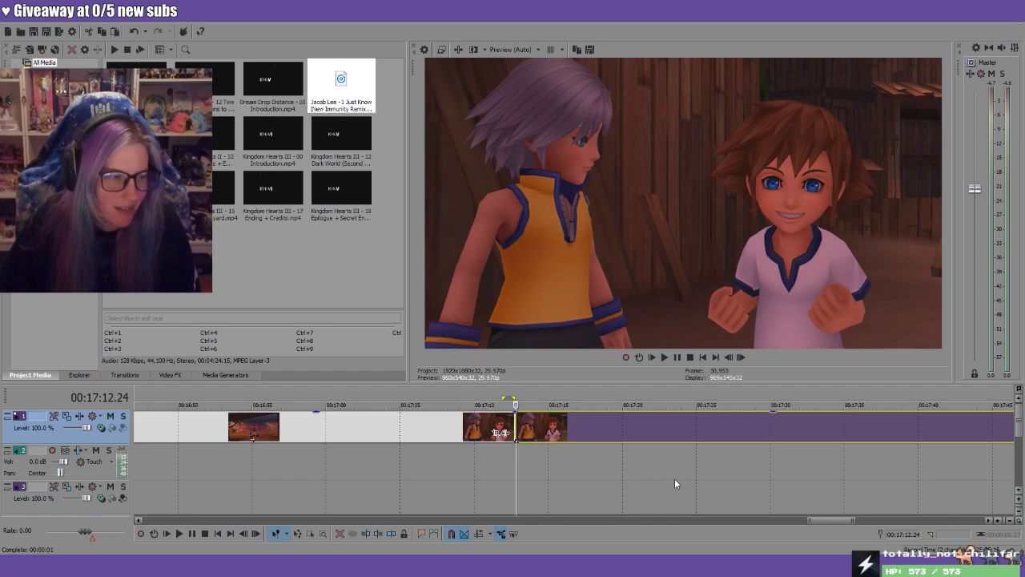
key("space")
key("Return")
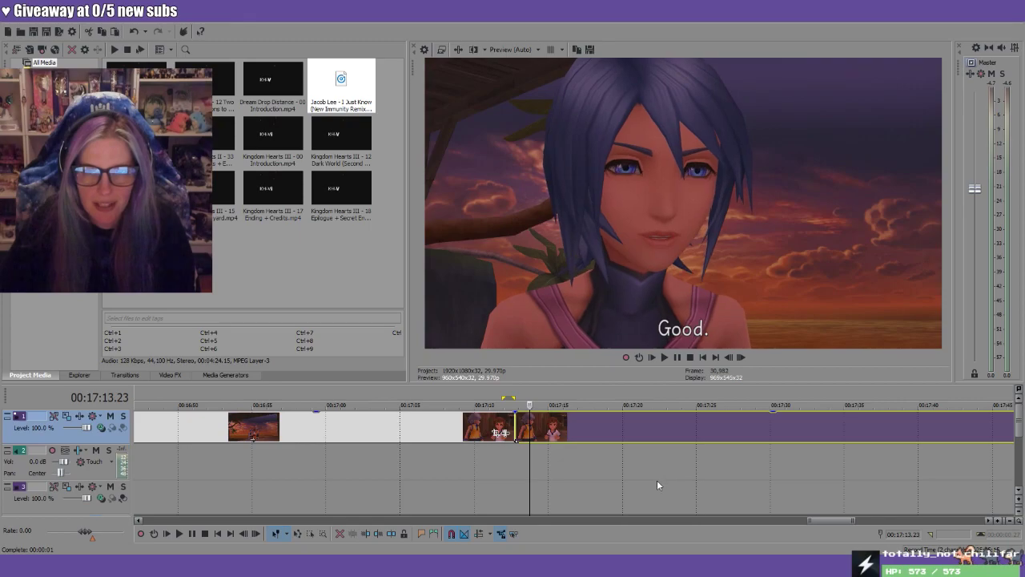
key("Left")
key("Left")
key("Left")
key("Left")
key("Left")
key("Left")
key("Left")
key("Left")
key("Left")
key("Left")
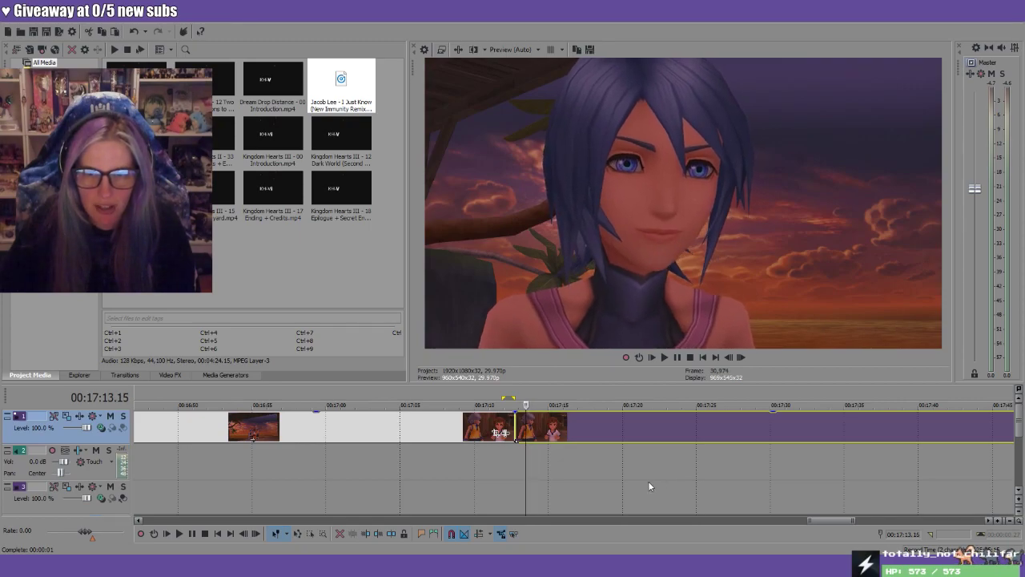
key("Right")
key("Right")
key("Left")
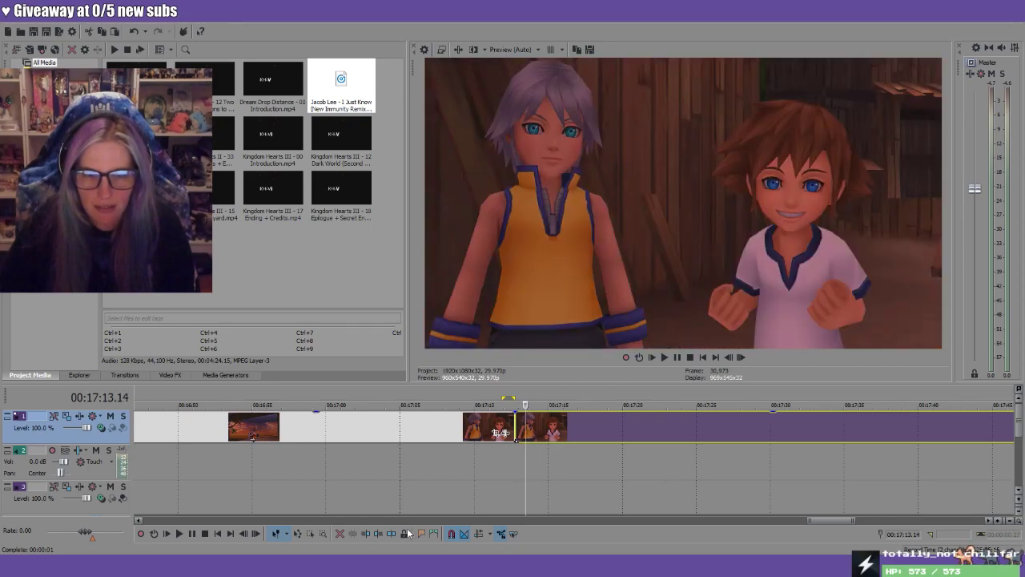
key("s")
left_click(519, 424)
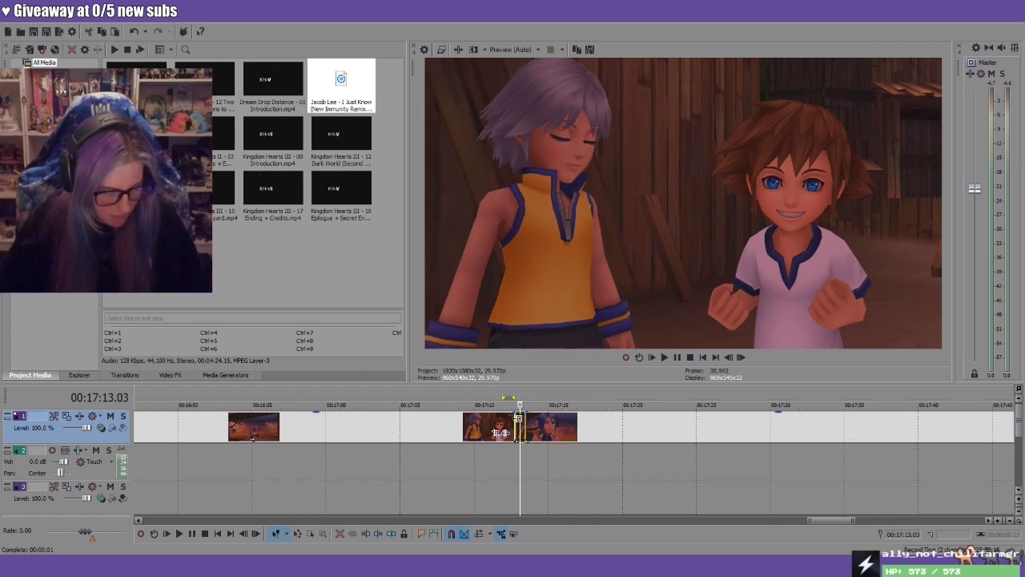
Paste the isolated shot on track 1 at 00:01:09.17 and move the wider Riku and Sora shot to track 3 at about 00:01:12.15
left_click(703, 357)
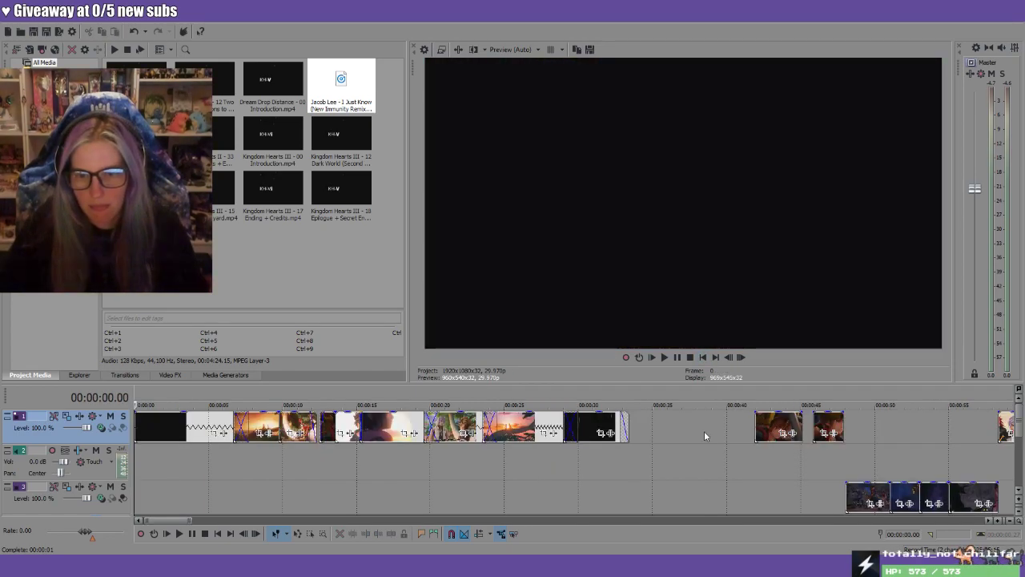
scroll(704, 431, "down", 5)
left_click(264, 412)
scroll(414, 468, "up", 5)
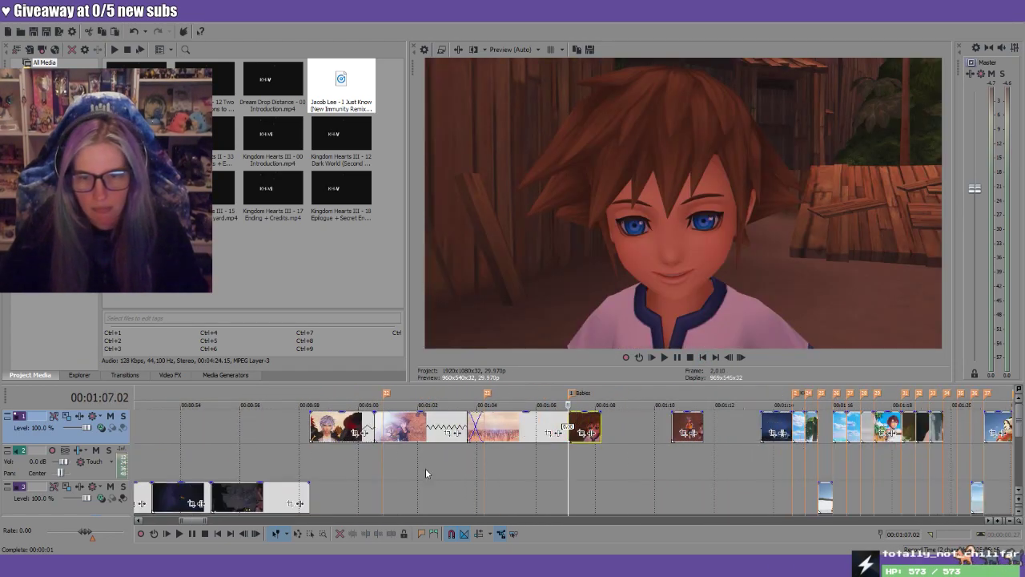
left_click(642, 392)
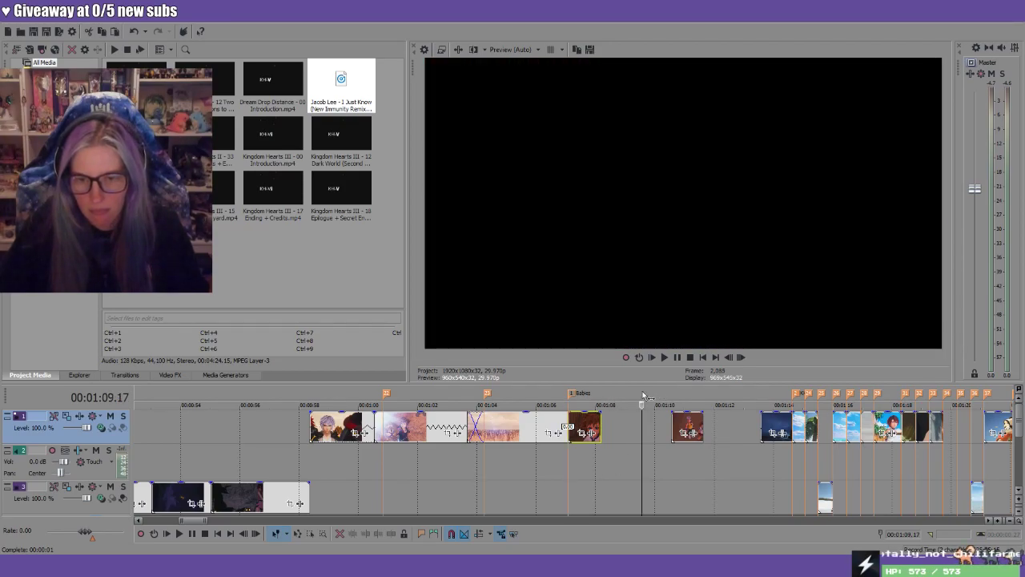
key("ctrl+v")
left_click(687, 397)
left_click_drag(693, 422, 734, 462)
left_click_drag(722, 499, 754, 494)
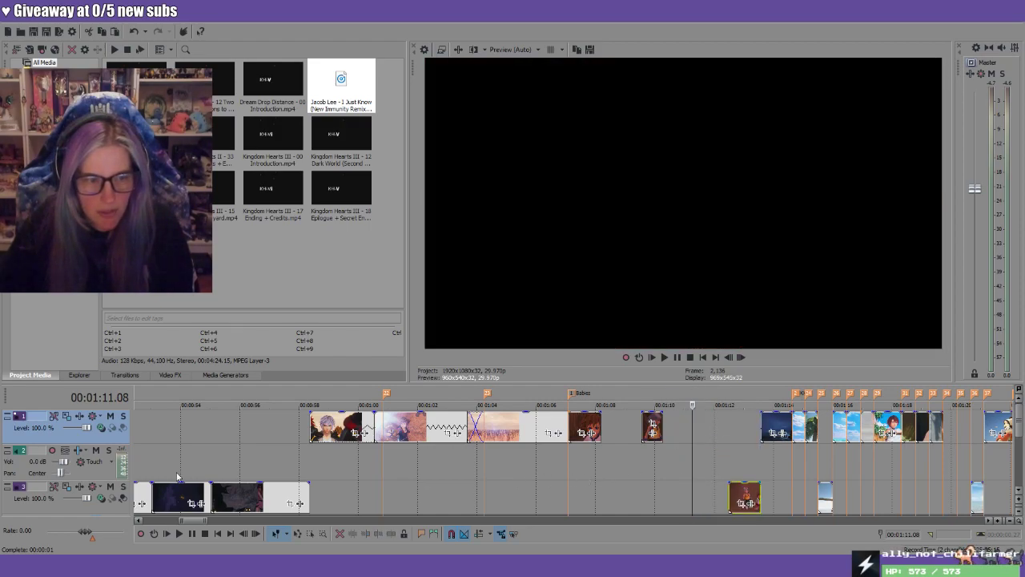
Reorder the tracks so the second video track sits directly beneath track 1, above the audio track
left_click(88, 469)
scroll(269, 459, "down", 15)
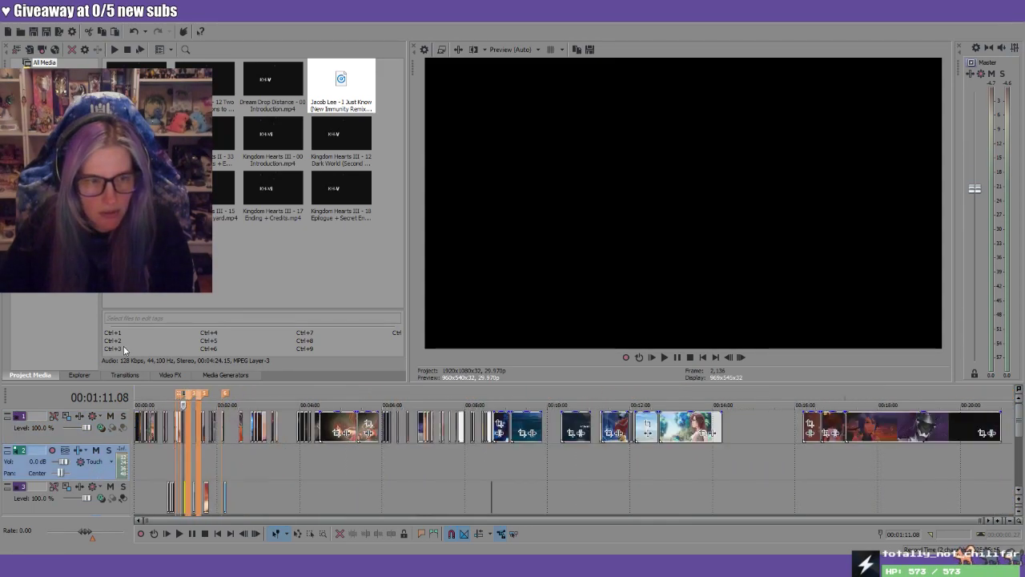
left_click_drag(91, 474, 92, 498)
scroll(408, 496, "up", 15)
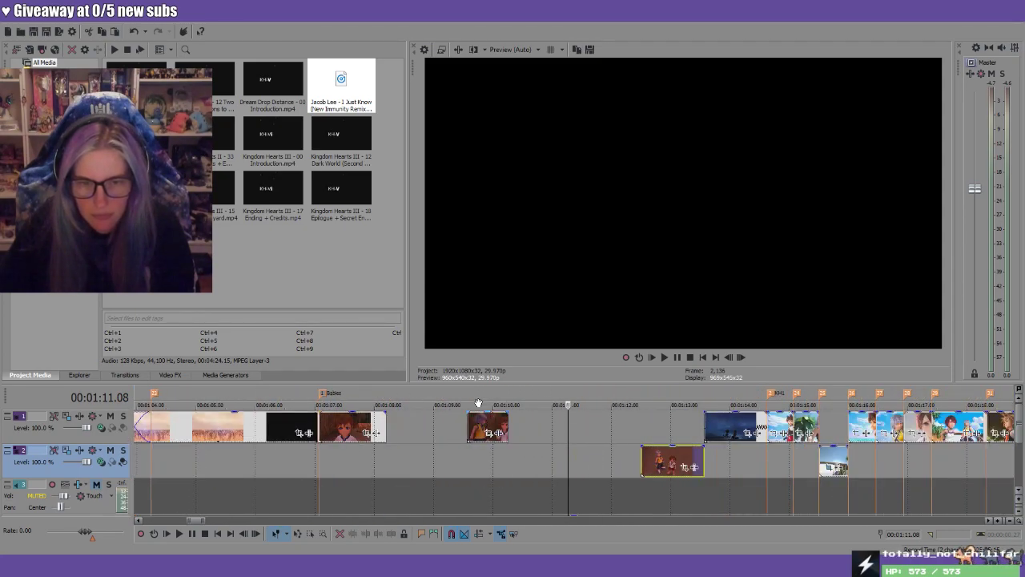
Shift the pasted Riku and Sora shot to start at about 00:01:09.28 and lengthen its end to about 00:01:10.27
left_click(430, 403)
key("space")
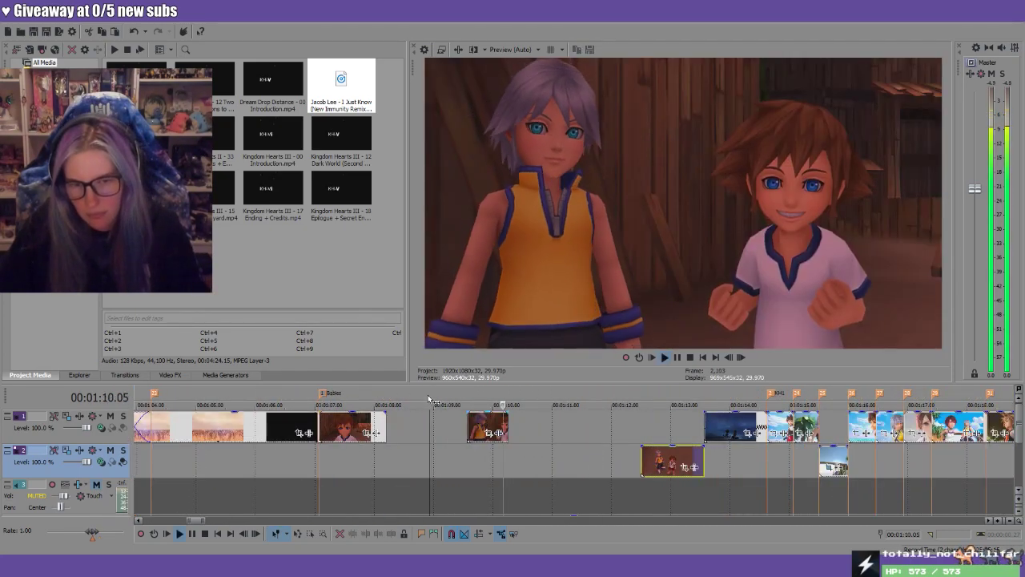
left_click_drag(484, 428, 506, 429)
key("space")
key("space")
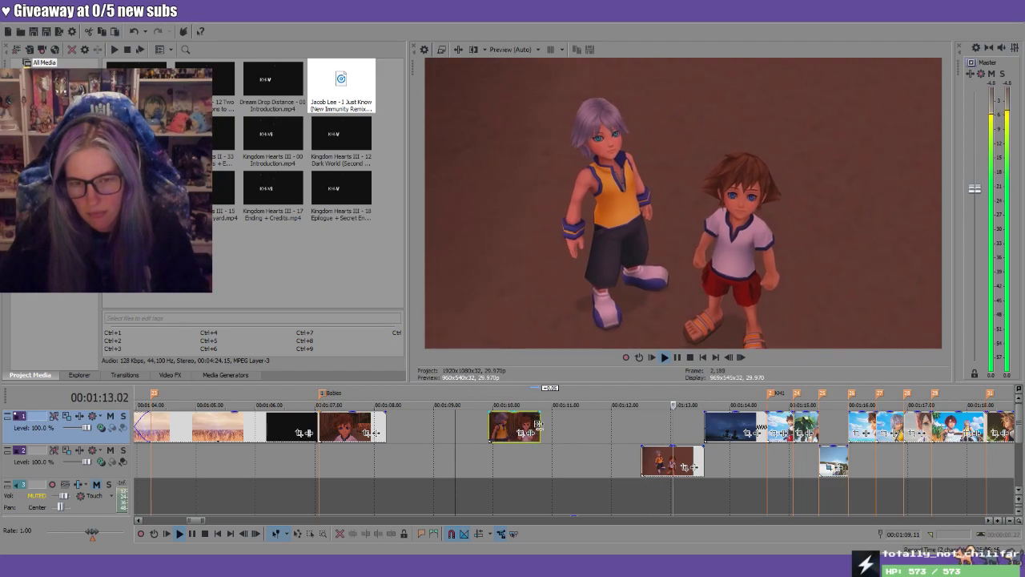
key("space")
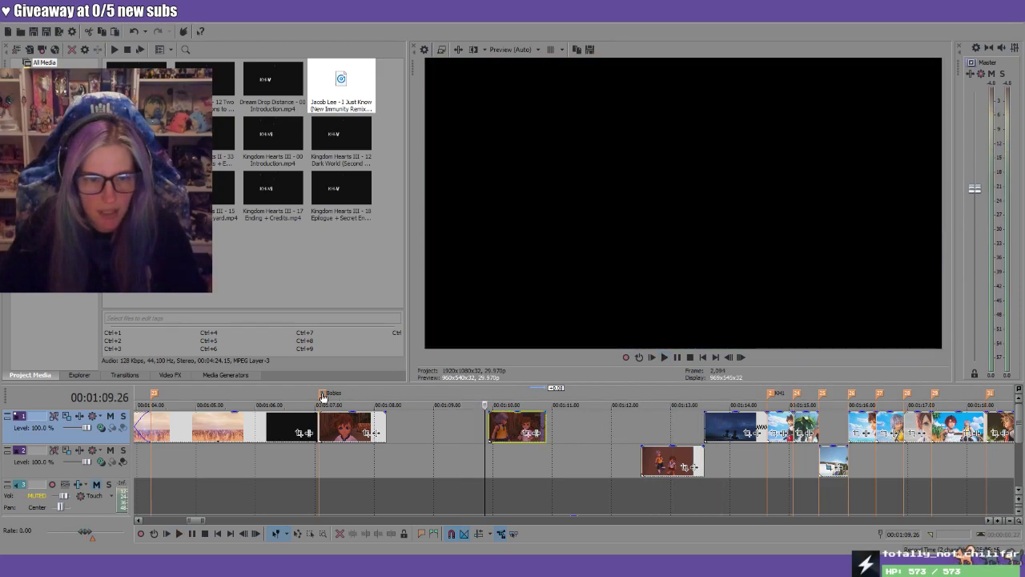
Play from before the Babies marker up to the KH1 marker and drop a marker on each beat across the gap
left_click(323, 397)
left_click(200, 395)
key("space")
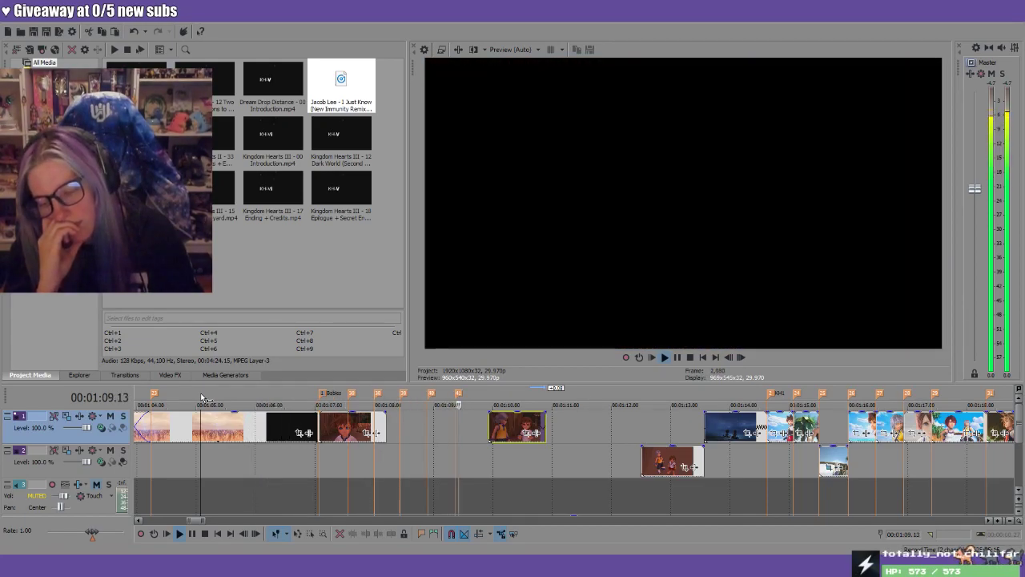
key("m")
key("m")
key("m")
key("m")
key("m")
key("m")
key("m")
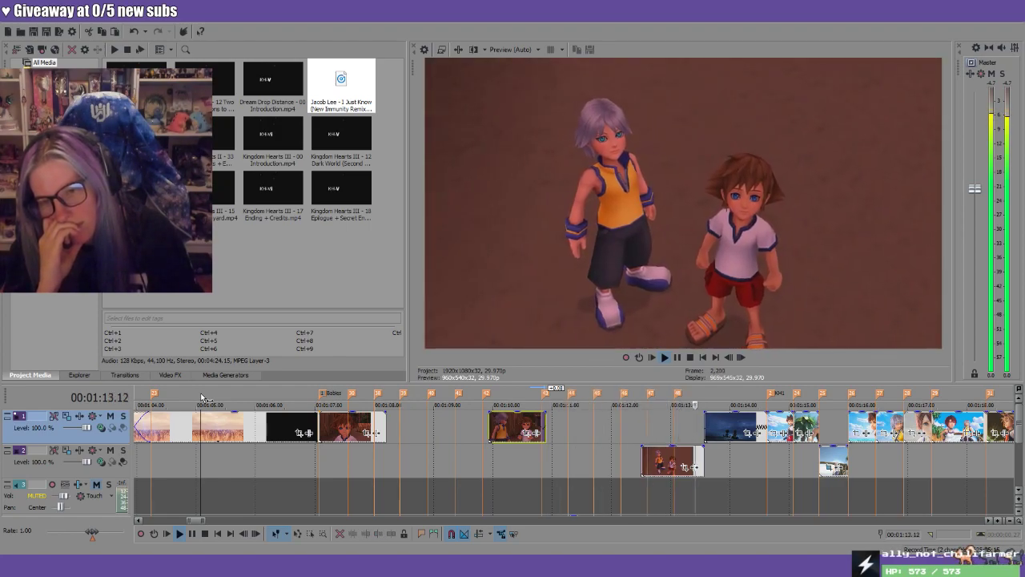
key("space")
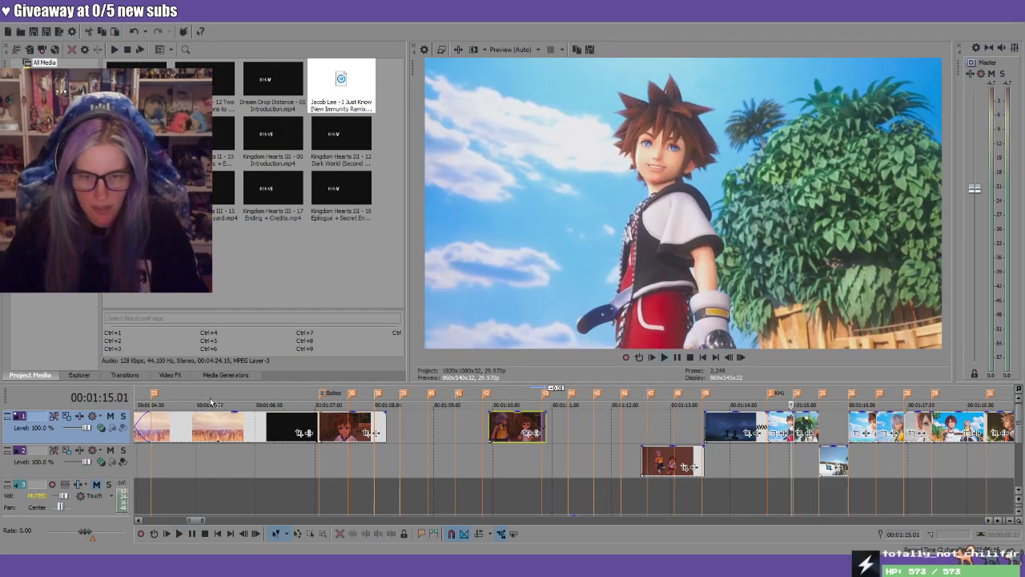
Snap the two Riku and Sora shots to the nearest beat markers, and adjust the following night clip's start to meet the wider shot's end
left_click_drag(511, 433, 506, 432)
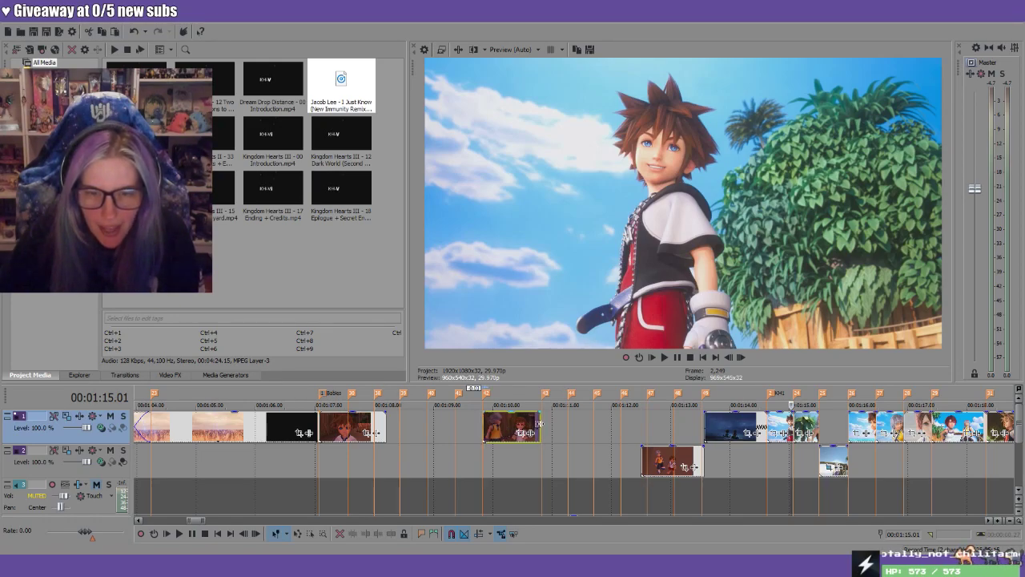
left_click_drag(539, 424, 542, 423)
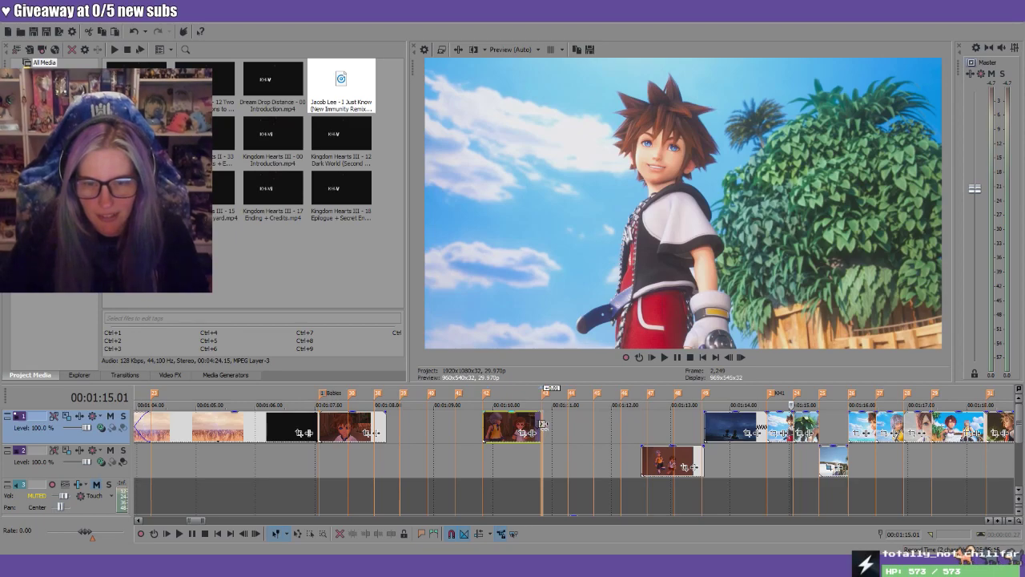
left_click_drag(650, 459, 647, 458)
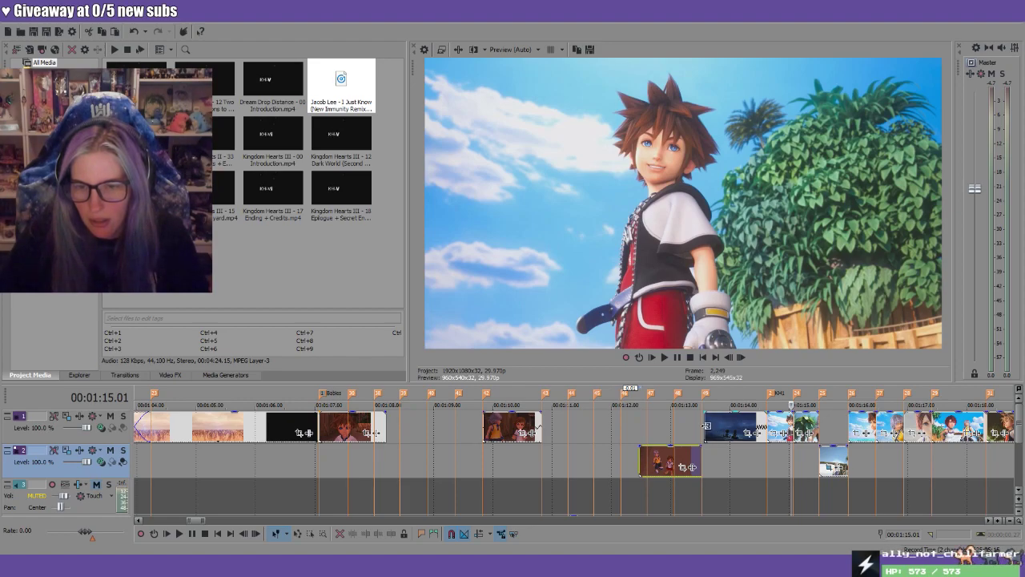
left_click_drag(707, 425, 703, 426)
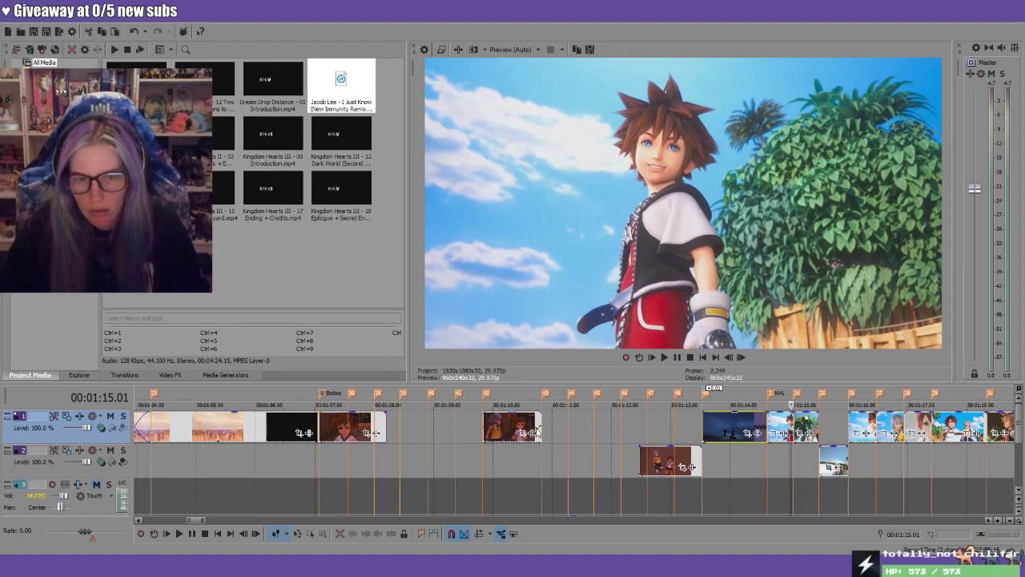
Play the Sora close-up at the Babies marker and trim its end to the next beat marker at about 00:01:07.17
left_click(336, 427)
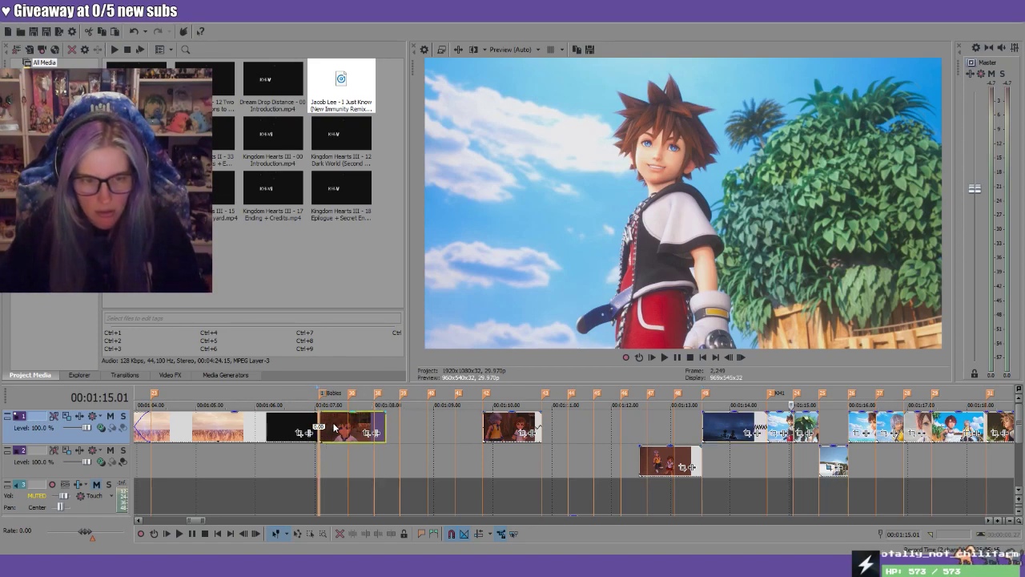
left_click(309, 398)
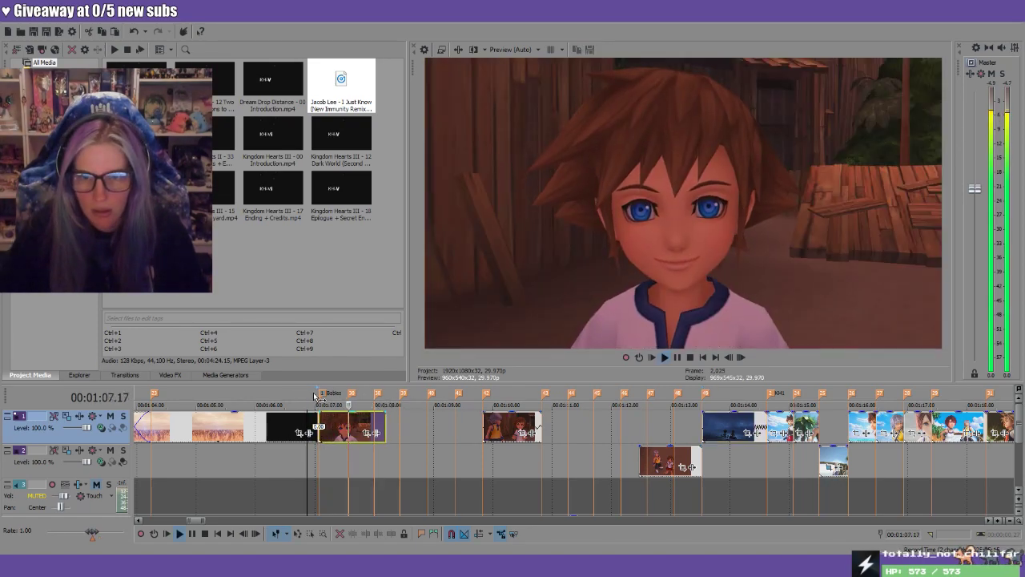
scroll(568, 447, "up", 5)
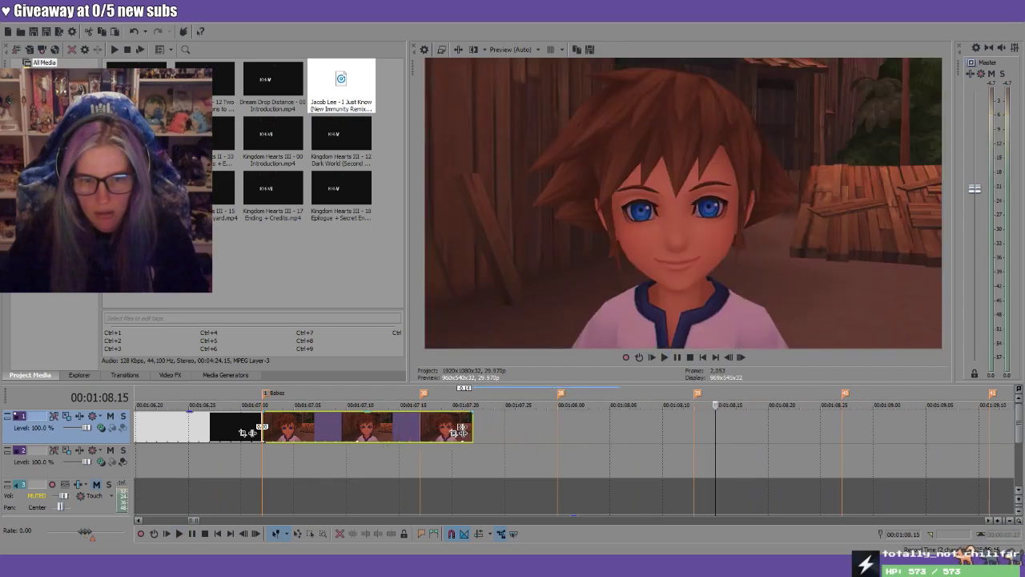
scroll(481, 425, "down", 5)
left_click(491, 391)
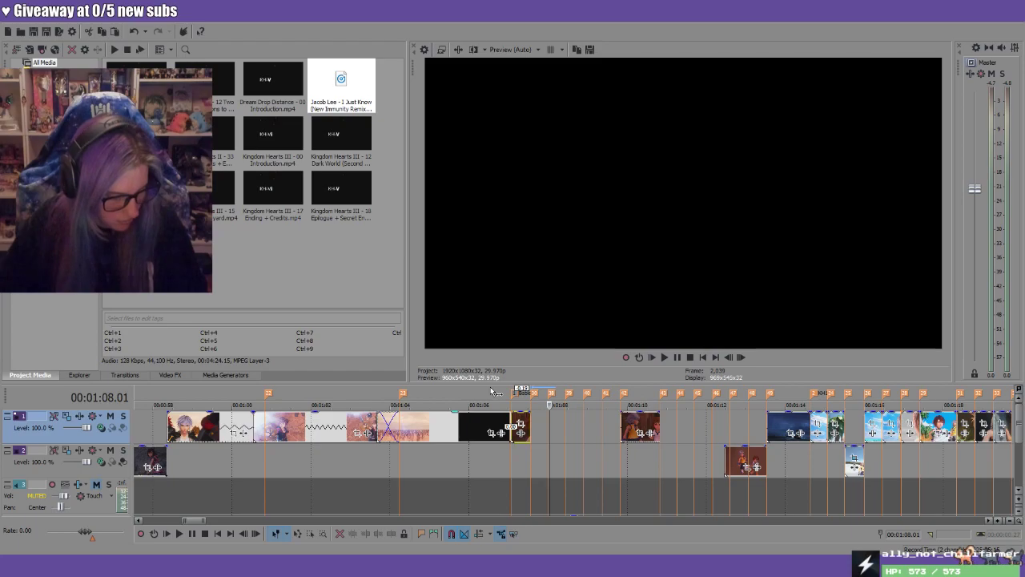
Play across the KH2 marker at 00:01:22.02 and look over the empty stretch that follows it
scroll(711, 394, "down", 4)
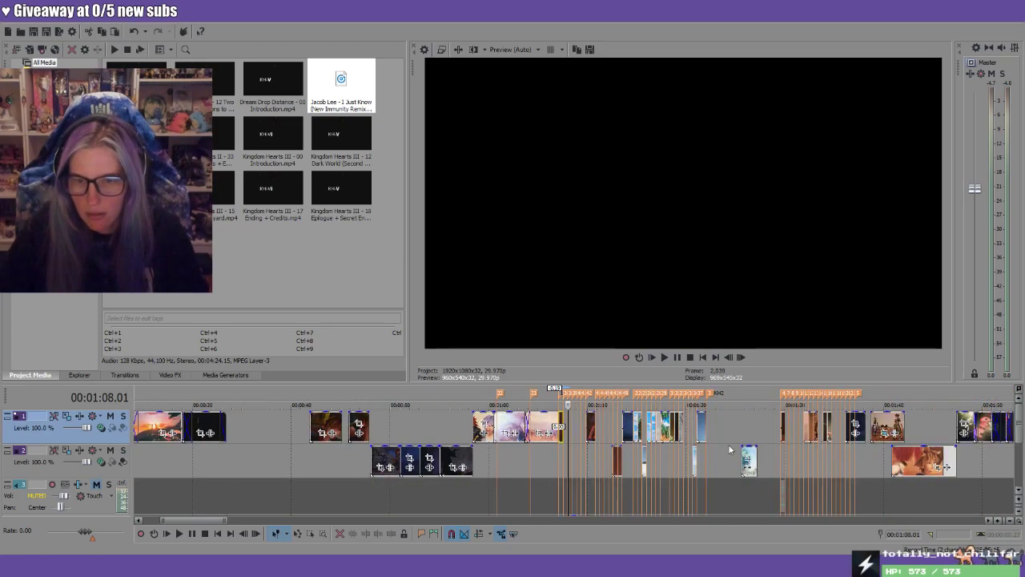
left_click(711, 393)
scroll(833, 481, "up", 8)
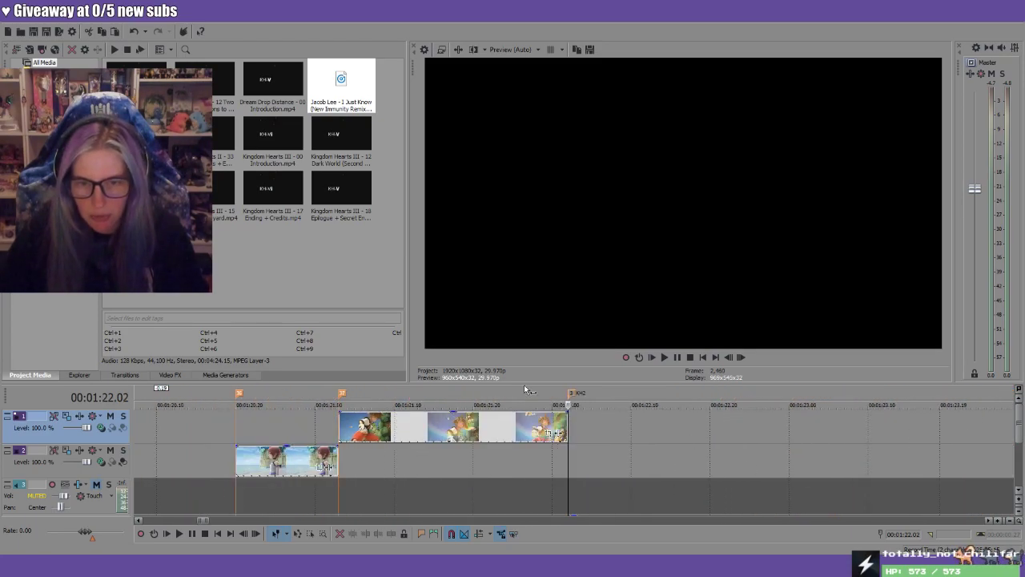
left_click(416, 401)
key("space")
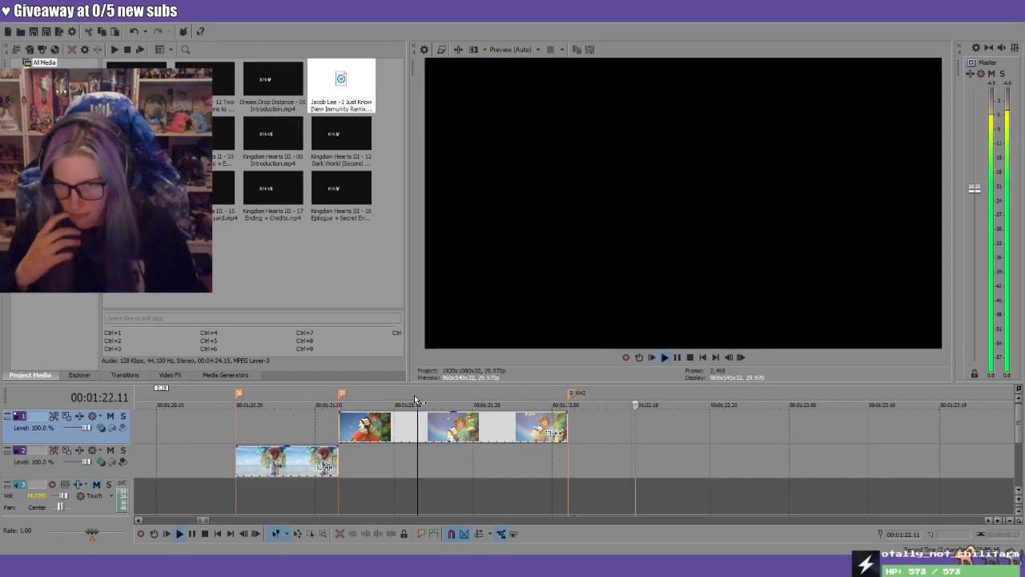
scroll(418, 400, "down", 3)
scroll(418, 400, "down", 3)
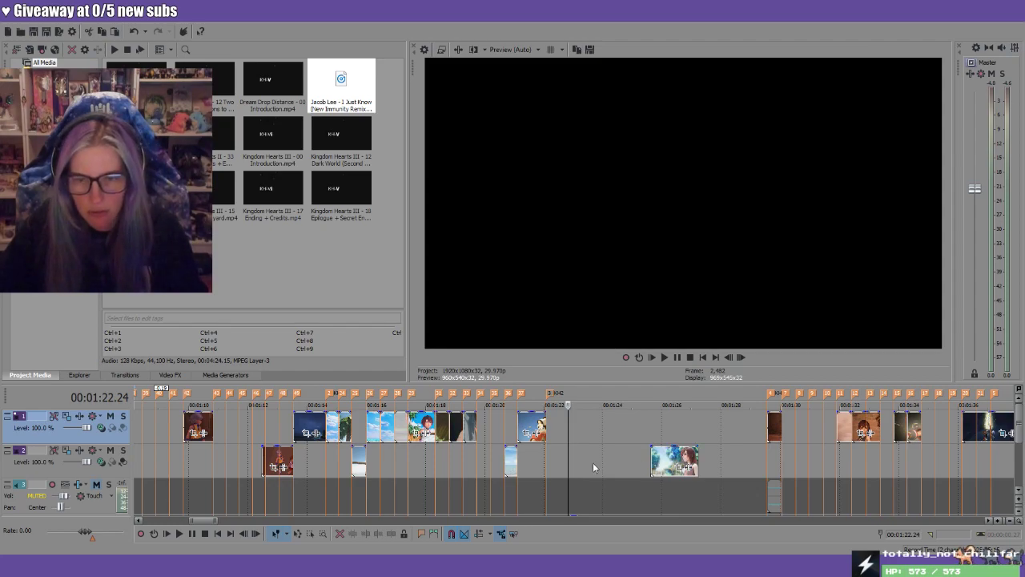
scroll(593, 462, "down", 2)
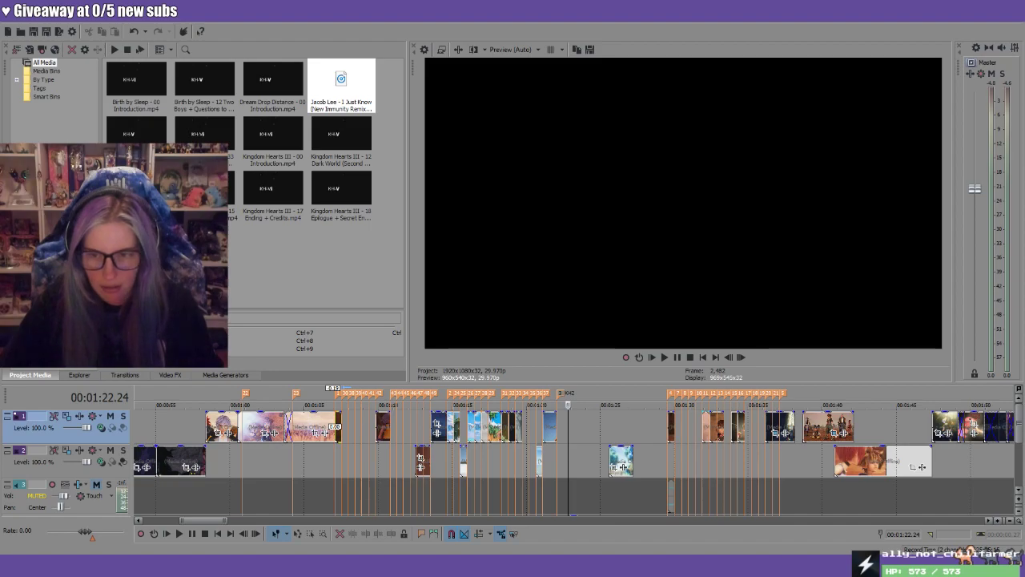
Scrub through the leftover Riku, Sora and Aqua footage from about 00:16:11 to 00:18:07 for usable shots
key("Down")
key("Down")
key("Down")
key("Down")
key("Down")
key("Down")
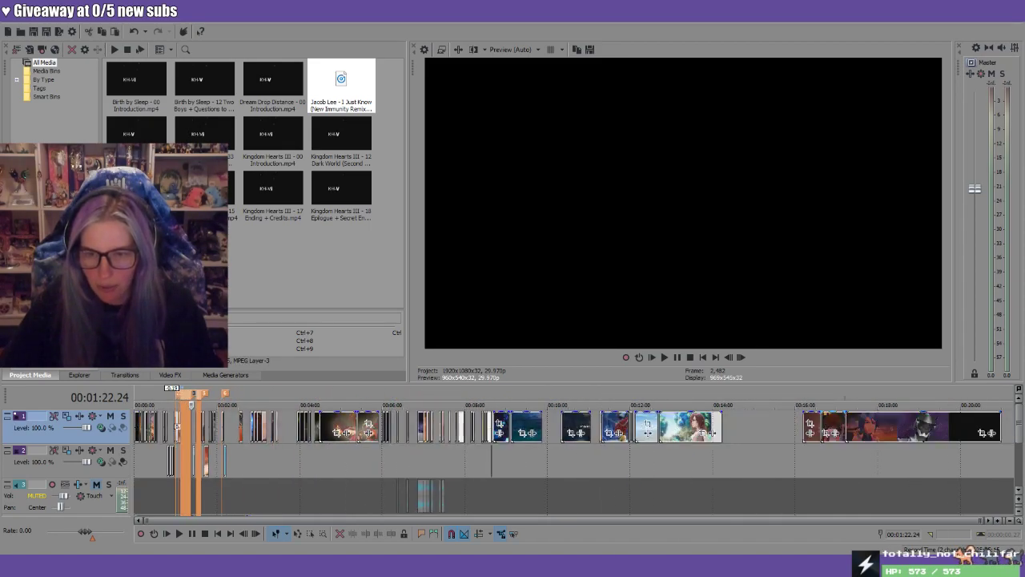
left_click(804, 429)
key("Up")
key("Up")
key("Up")
key("Up")
key("Up")
key("Up")
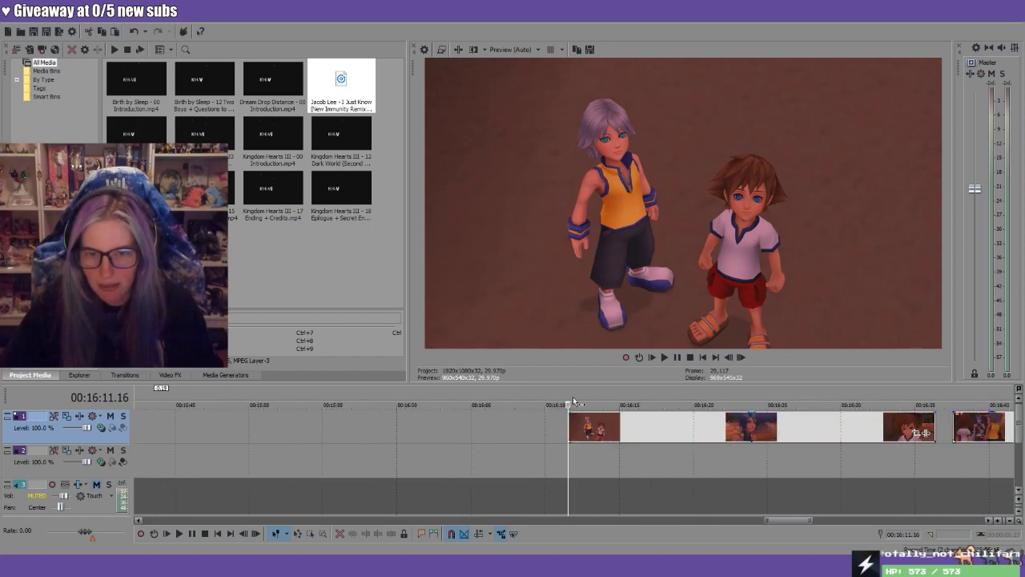
left_click_drag(958, 404, 991, 404)
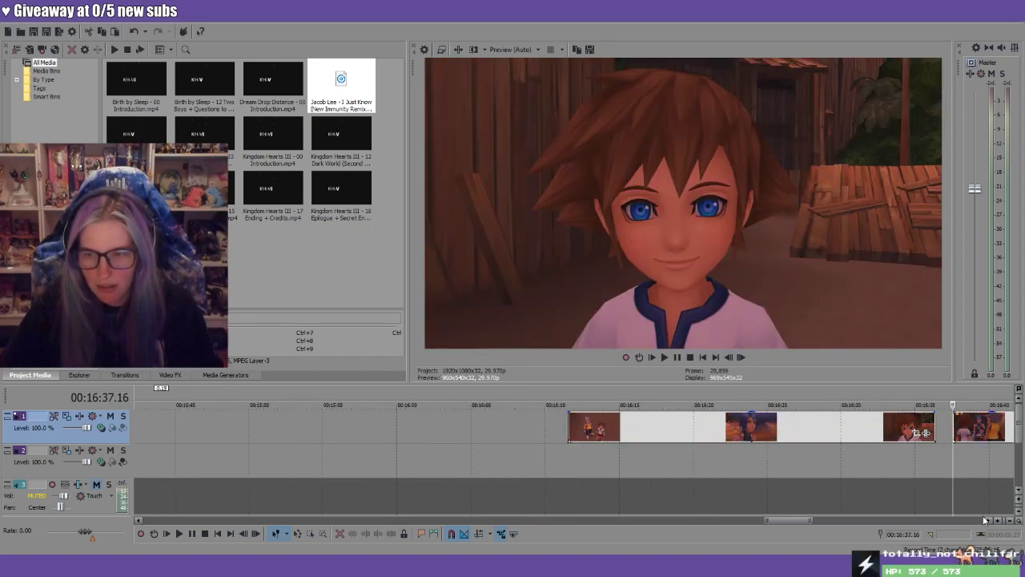
scroll(847, 461, "right", 10)
left_click_drag(624, 398, 1009, 398)
left_click(974, 520)
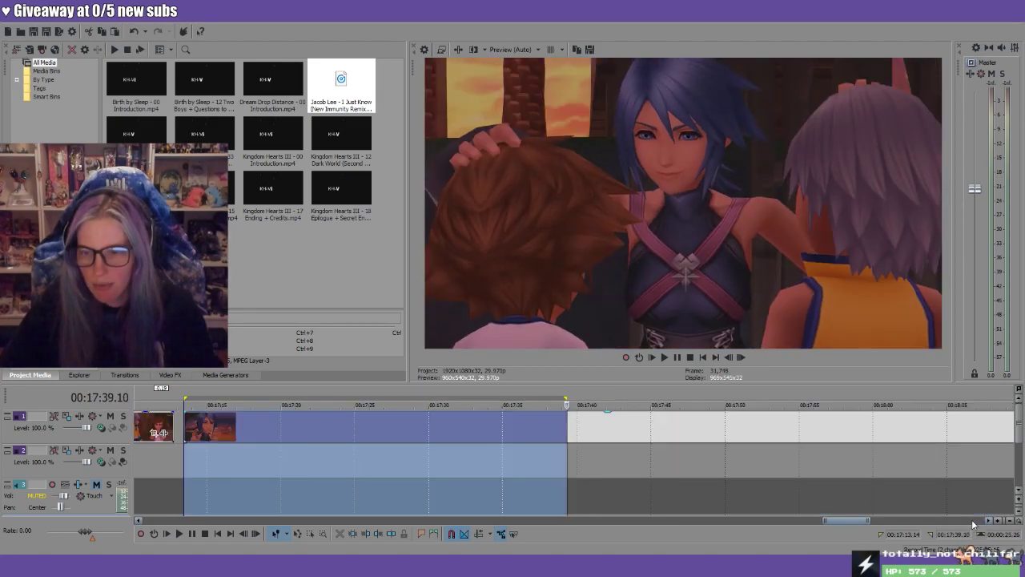
left_click_drag(580, 396, 987, 397)
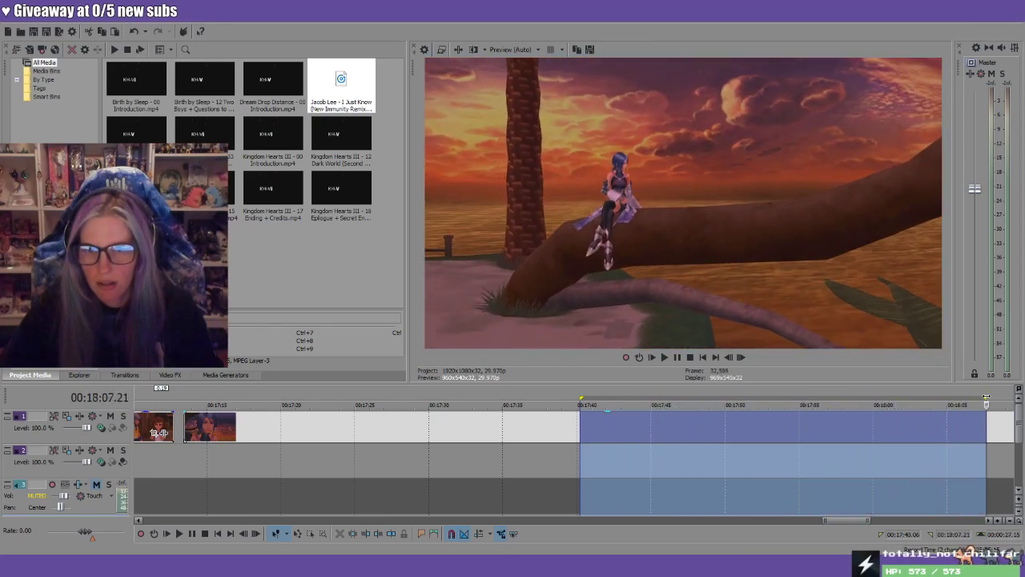
Scrub through the rest of the long Aqua clip starting at 00:17:13.14 and delete that clip
scroll(837, 403, "down", 3)
left_click_drag(581, 400, 952, 397)
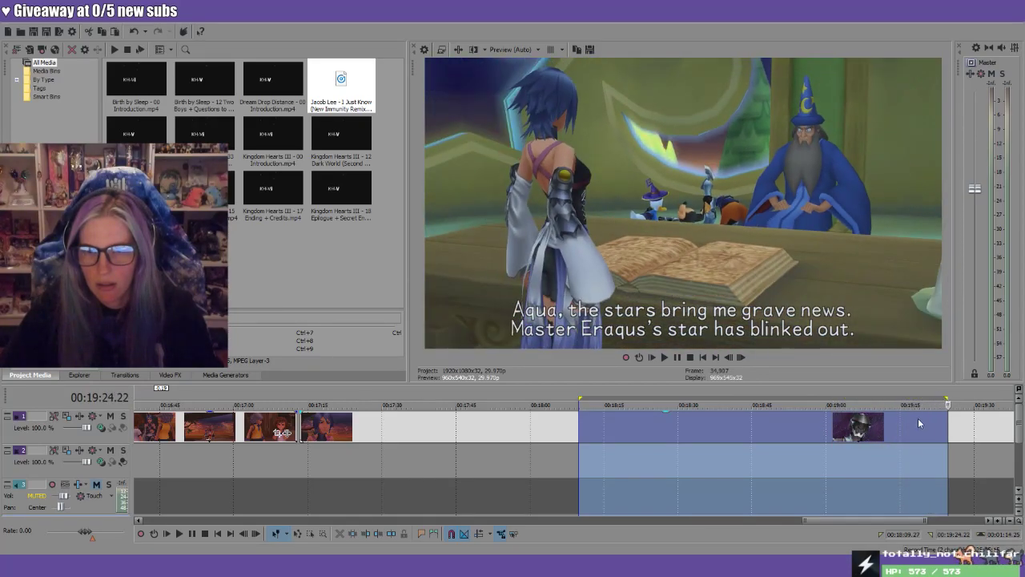
scroll(797, 394, "down", 3)
left_click_drag(829, 394, 1001, 394)
left_click(751, 432)
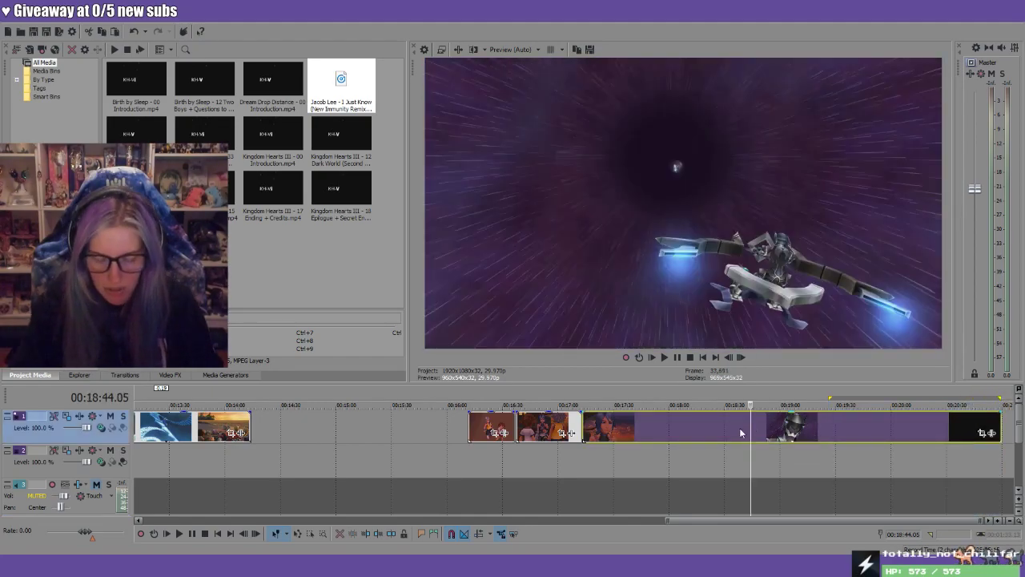
key("Delete")
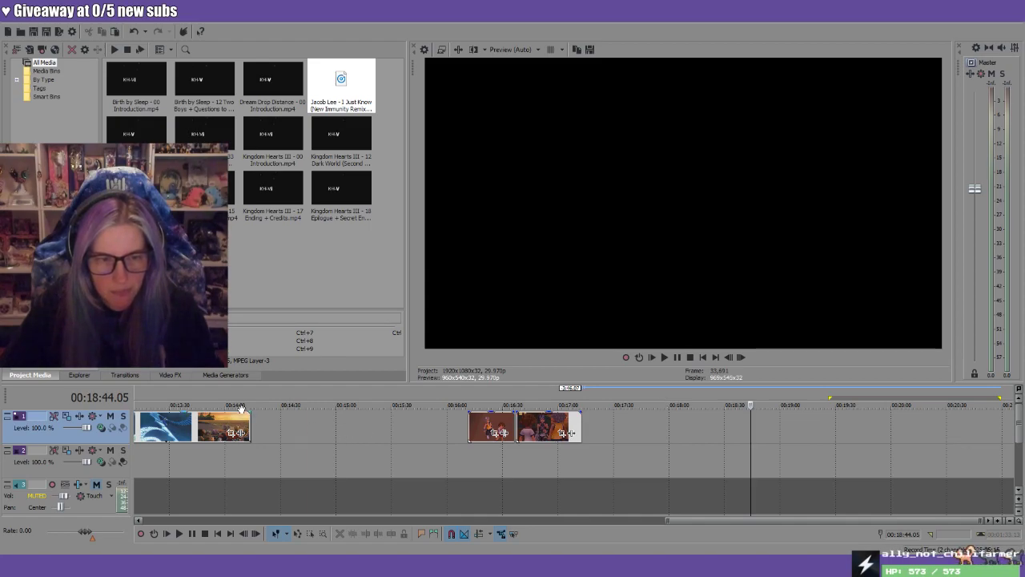
Scrub through the source footage from about 00:12:45 to 00:14:14 for usable shots
left_click(211, 403)
left_click_drag(217, 398, 232, 398)
scroll(343, 435, "down", 5)
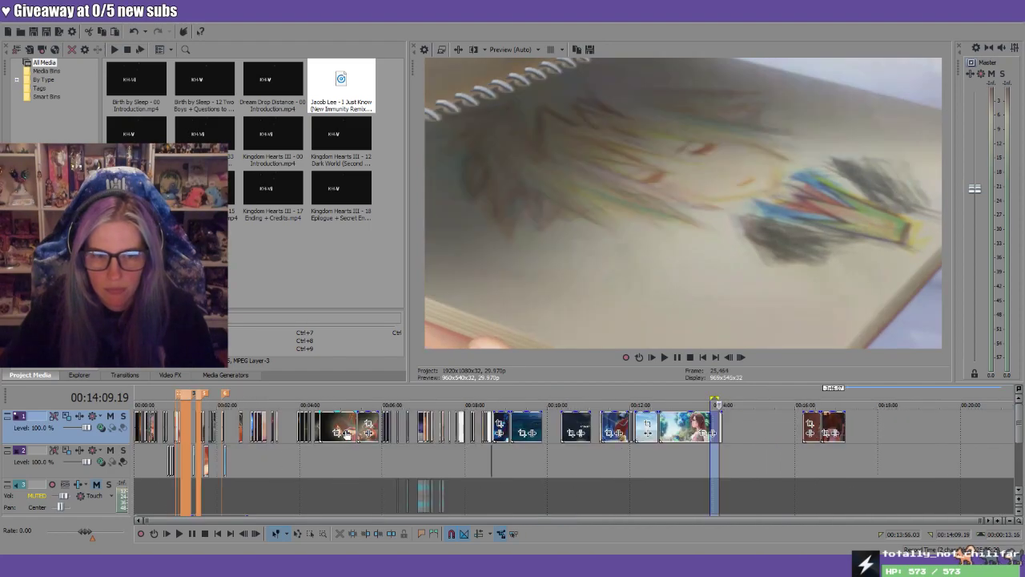
scroll(363, 418, "up", 5)
left_click_drag(152, 402, 319, 412)
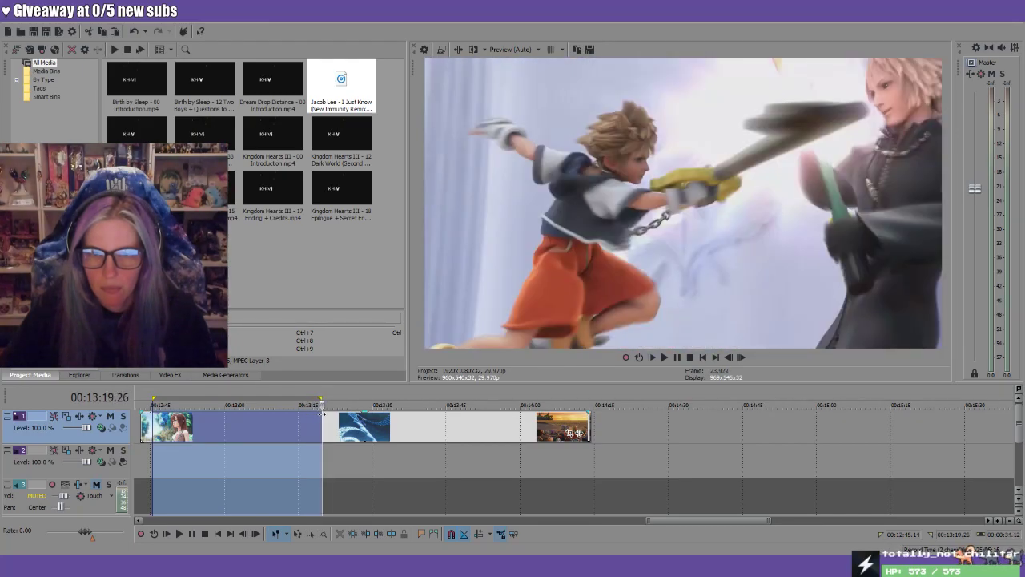
left_click_drag(321, 414, 336, 417)
scroll(348, 421, "up", 3)
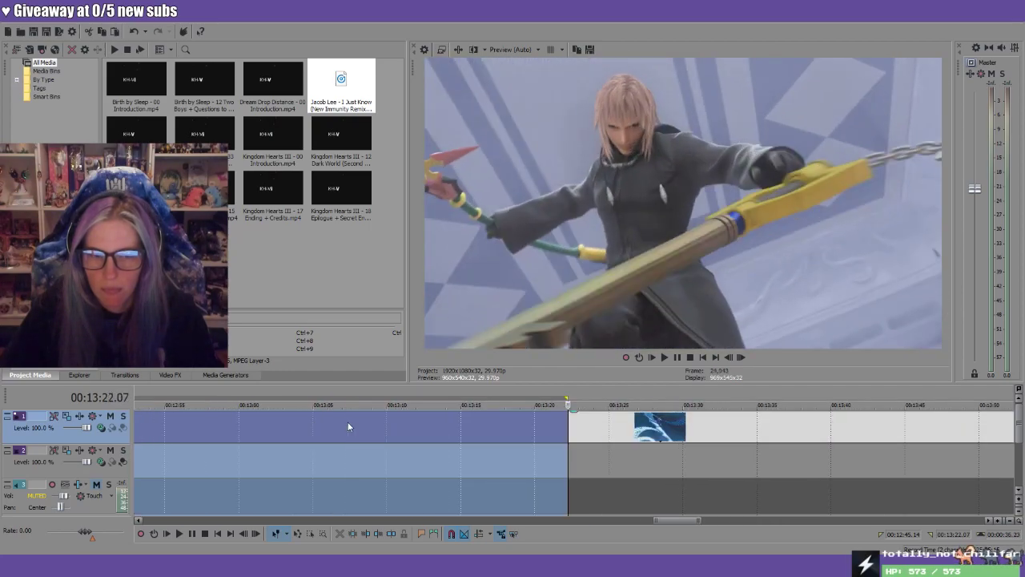
left_click_drag(577, 400, 993, 415)
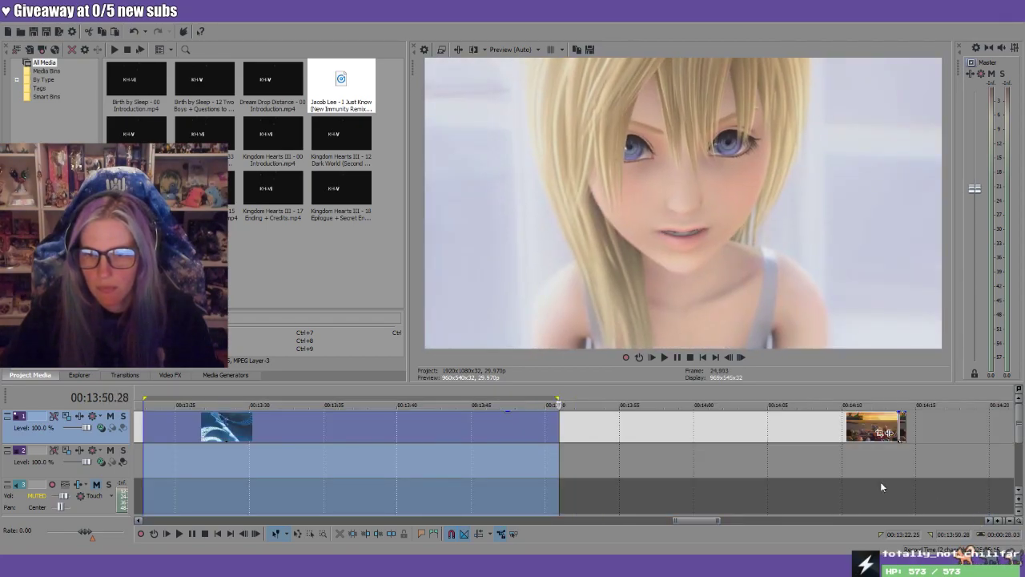
left_click_drag(564, 400, 911, 405)
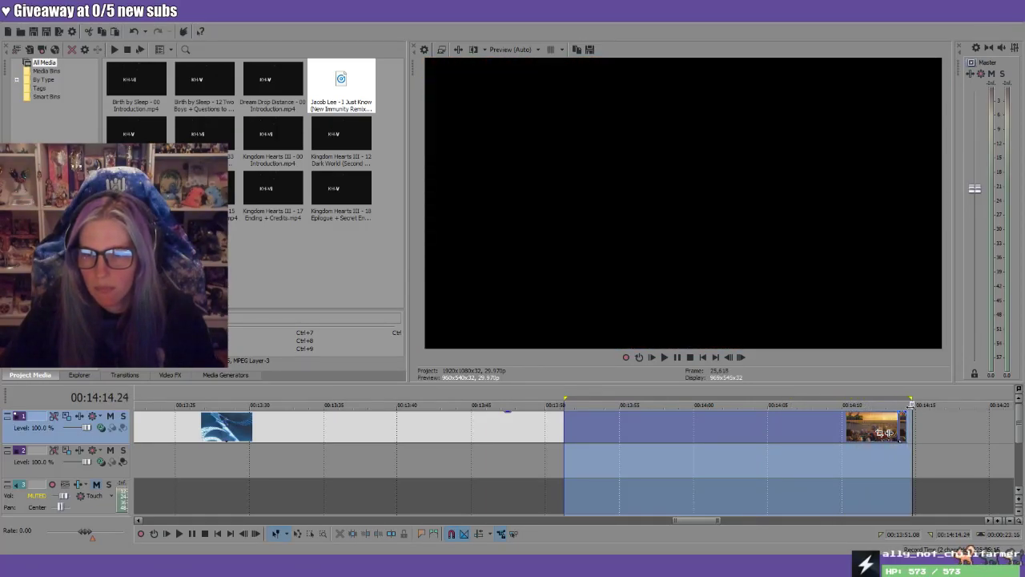
Check the short beach fragment ending at 00:14:14.11 and delete it
left_click(905, 395)
scroll(905, 395, "up", 5)
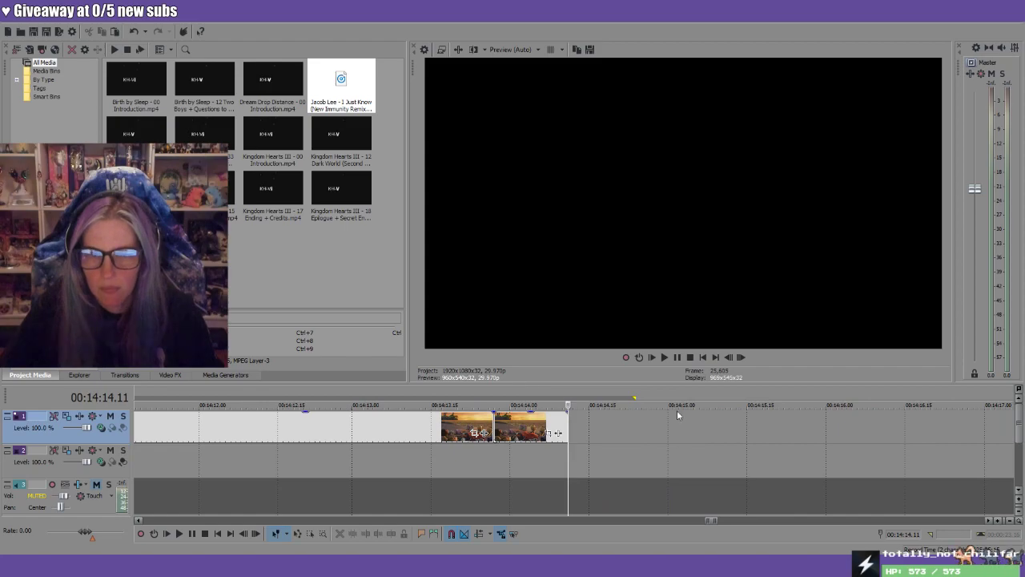
left_click(514, 393)
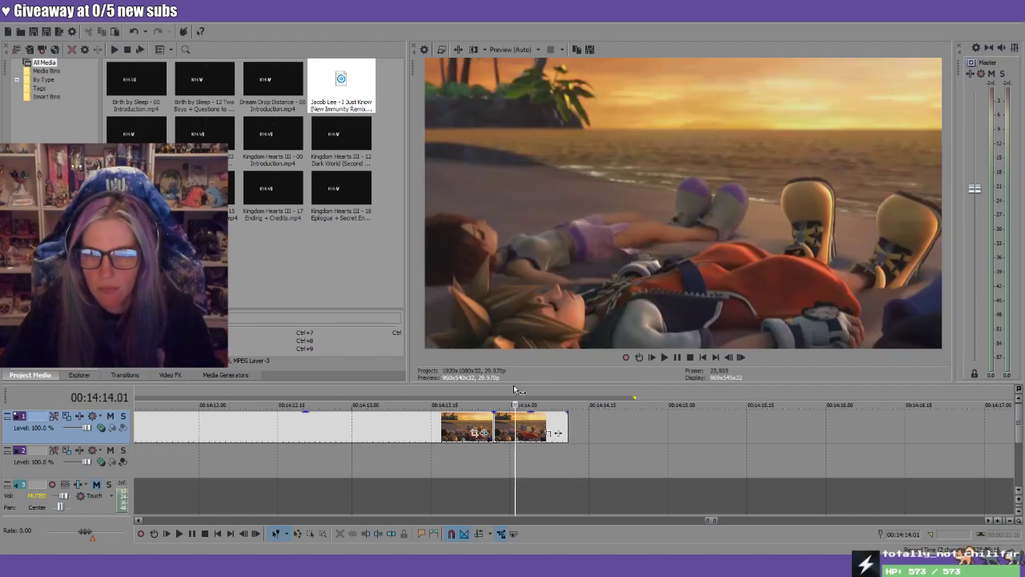
left_click(534, 430)
key("Delete")
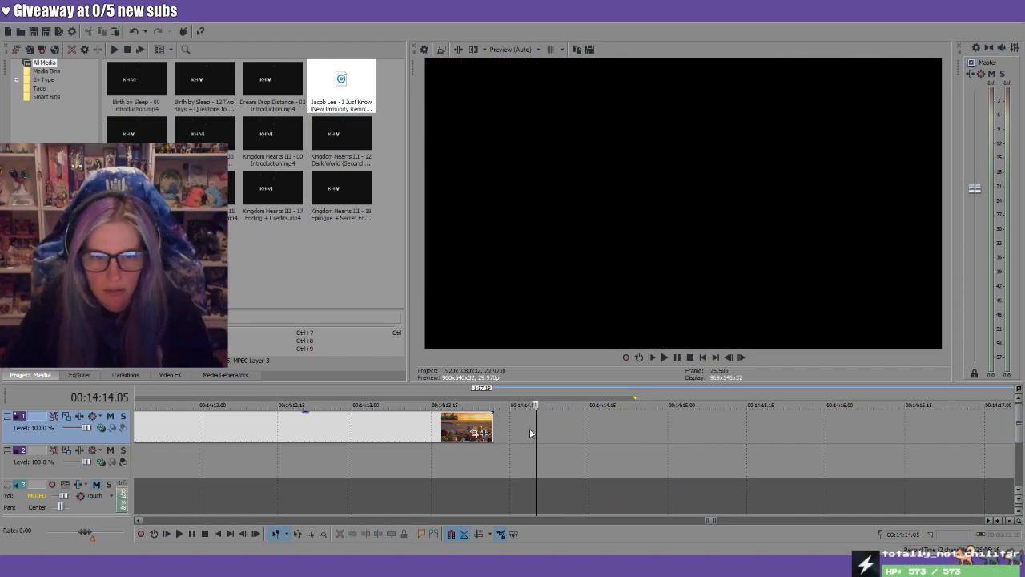
Add Birth by Sleep - 00 Menu Trailer.mp4 to track 1, remove its audio and place it directly after the leftover Riku and Sora clips
scroll(529, 428, "down", 3)
scroll(555, 483, "down", 5)
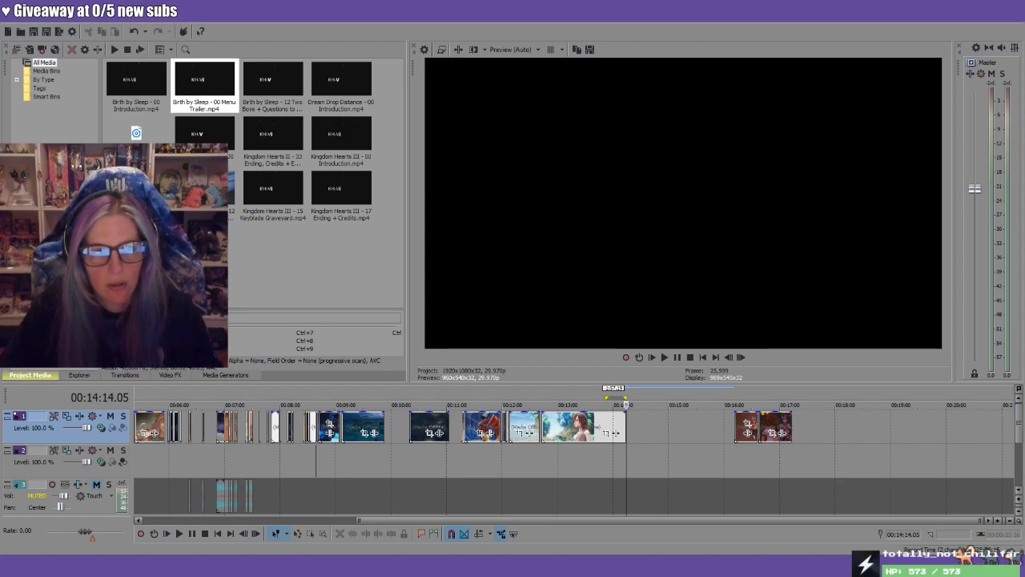
key("Down")
left_click_drag(204, 85, 753, 422)
left_click(890, 429)
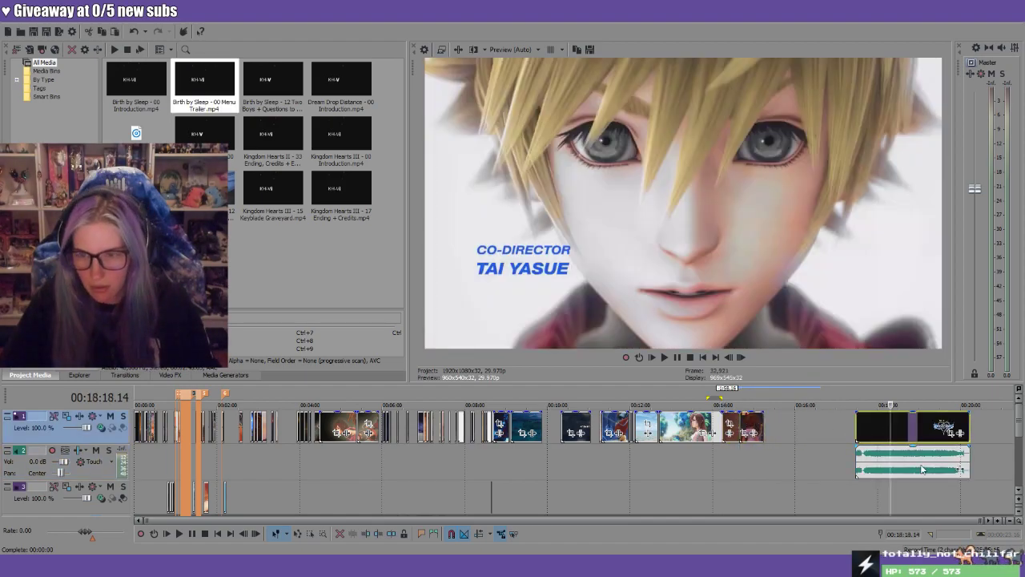
left_click(920, 429)
left_click_drag(896, 446, 841, 437)
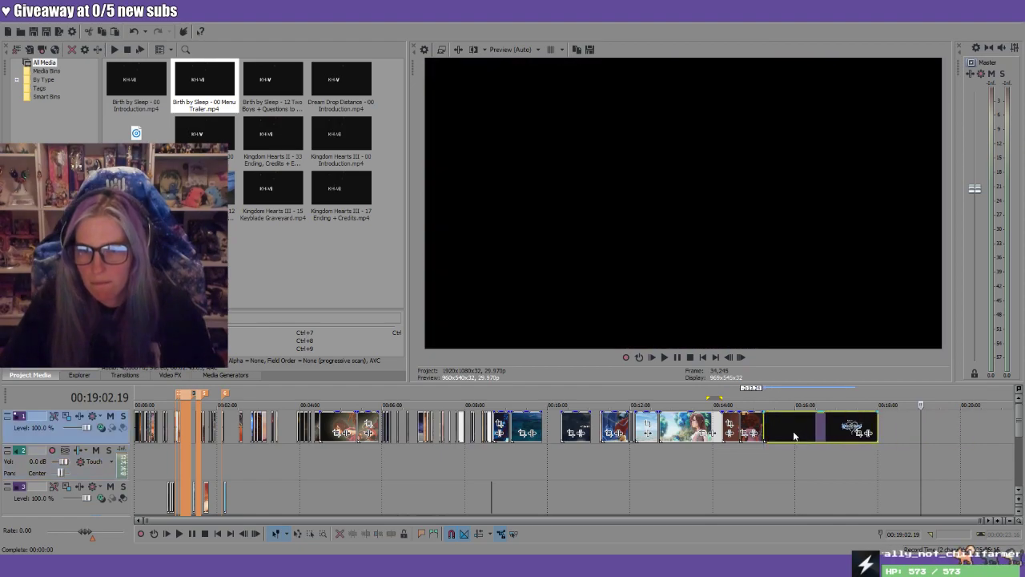
Scrub through the Birth by Sleep menu trailer footage for usable shots
scroll(841, 439, "up", 3)
left_click_drag(570, 400, 816, 410)
left_click_drag(847, 413, 937, 425)
Replace the menu trailer on track 1 with the Birth by Sleep - 12 The Passing of the Power footage and delete its audio
left_click(865, 439)
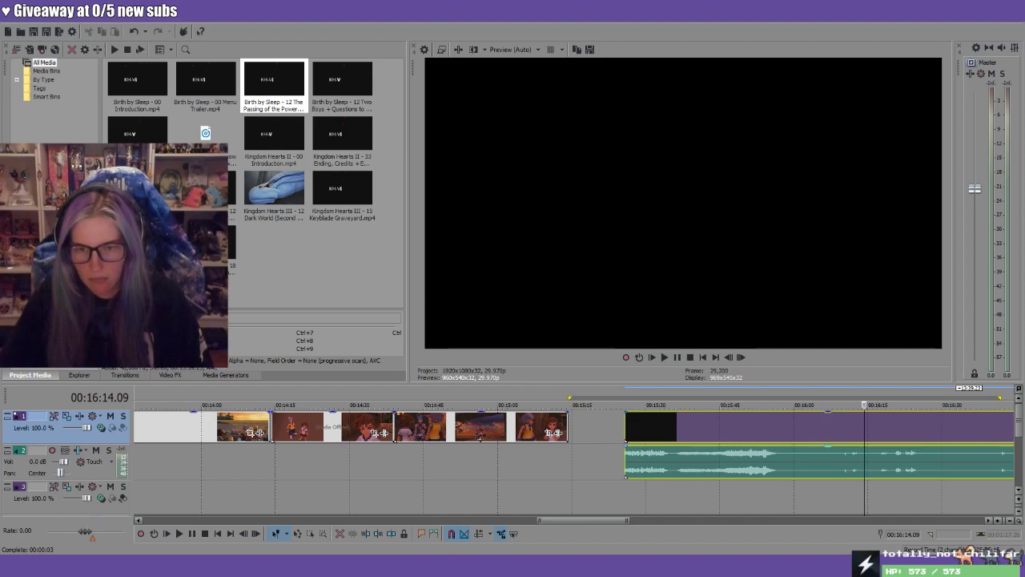
left_click(784, 464)
key("Delete")
Scrub through the new footage from about 00:15:26 to 00:20:58 and play briefly from the sunset shot at about 00:17:36
left_click_drag(628, 392, 917, 398)
scroll(725, 398, "down", 3)
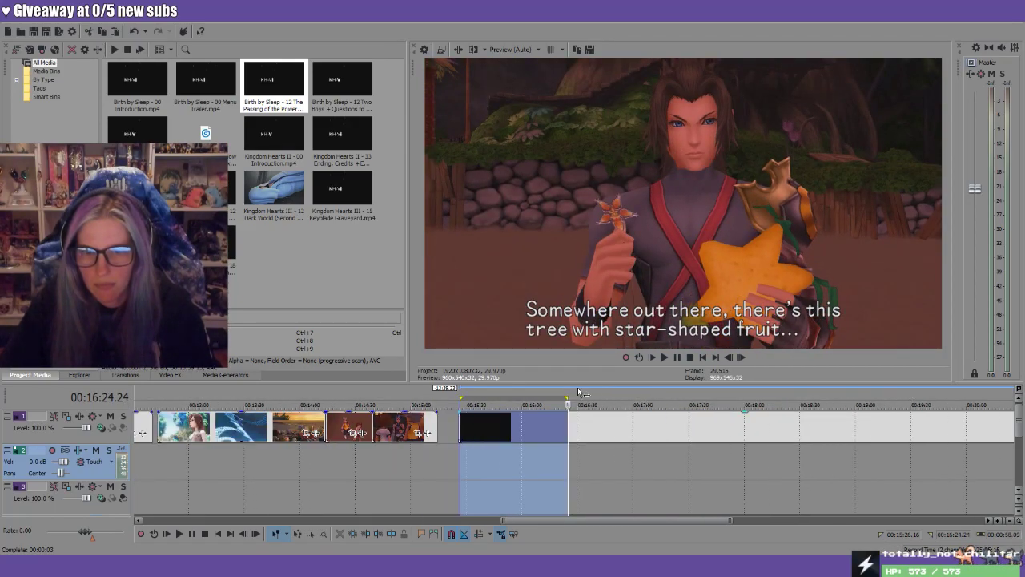
left_click_drag(568, 392, 690, 390)
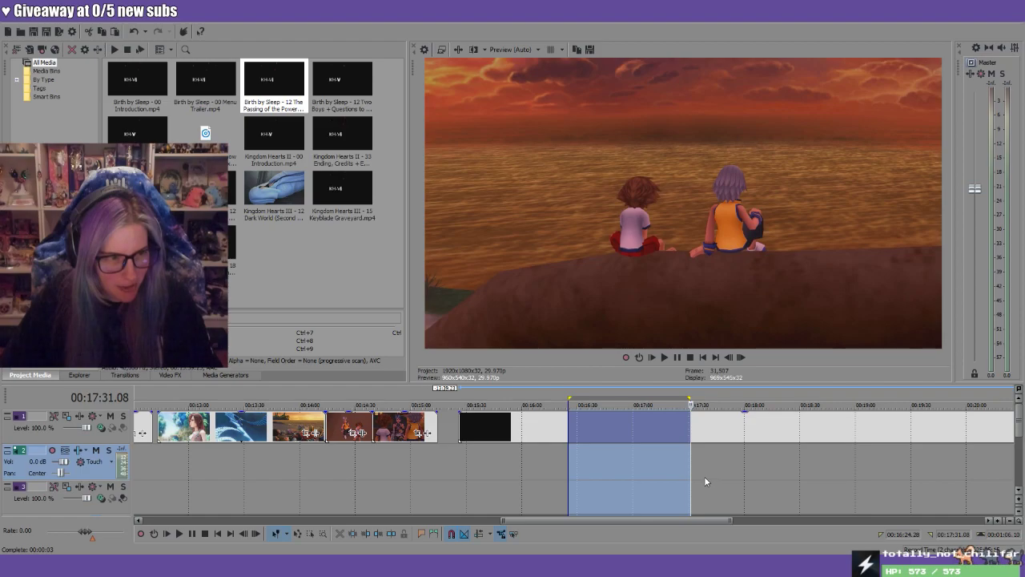
scroll(705, 476, "down", 3)
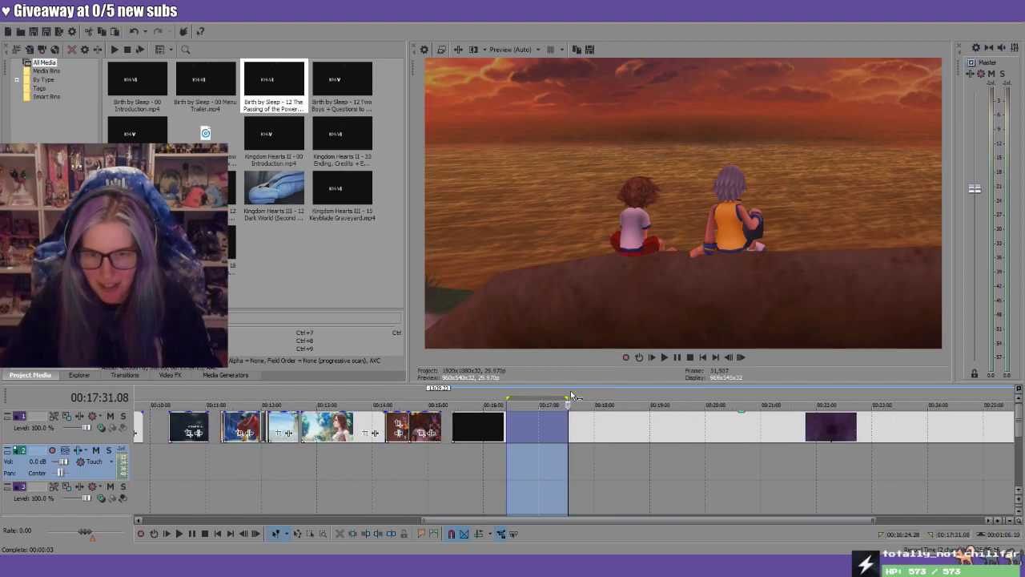
left_click_drag(572, 395, 760, 408)
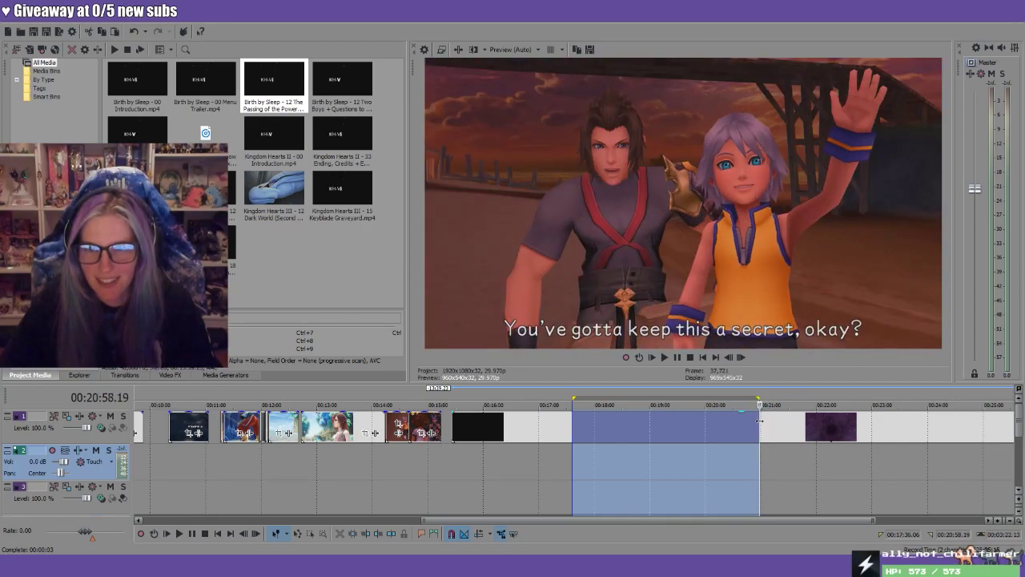
key("space")
scroll(870, 481, "up", 3)
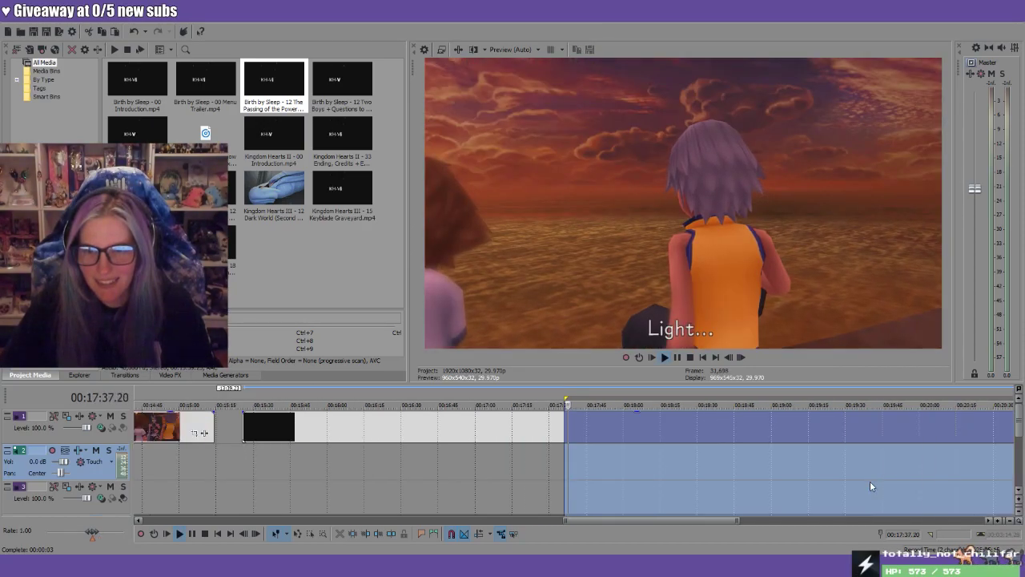
left_click(719, 453)
scroll(719, 452, "down", 5)
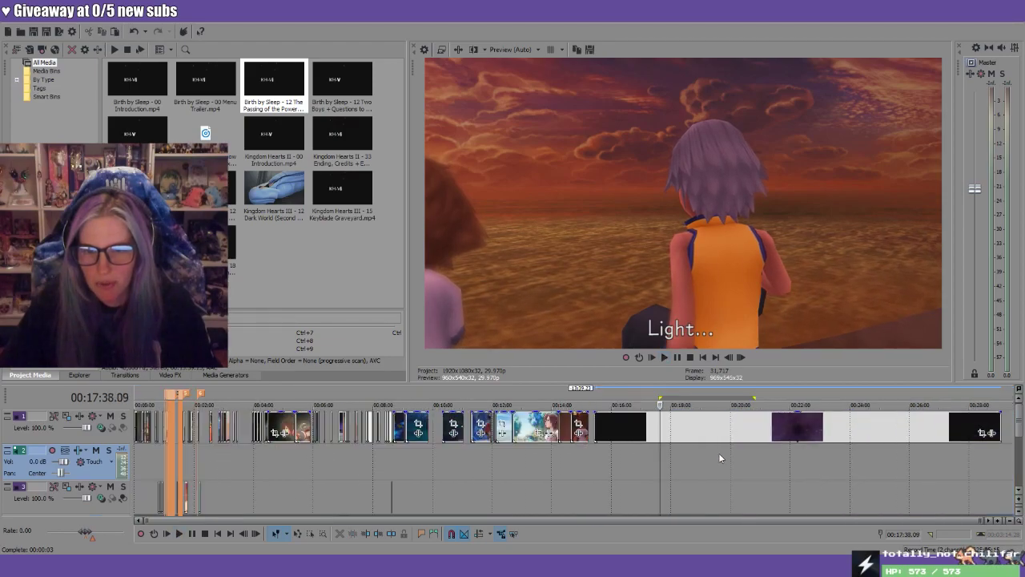
Examine the beach shots of Terra and Riku between about 00:20:52 and 00:21:06
left_click(752, 394)
scroll(712, 390, "up", 5)
left_click_drag(623, 392, 631, 392)
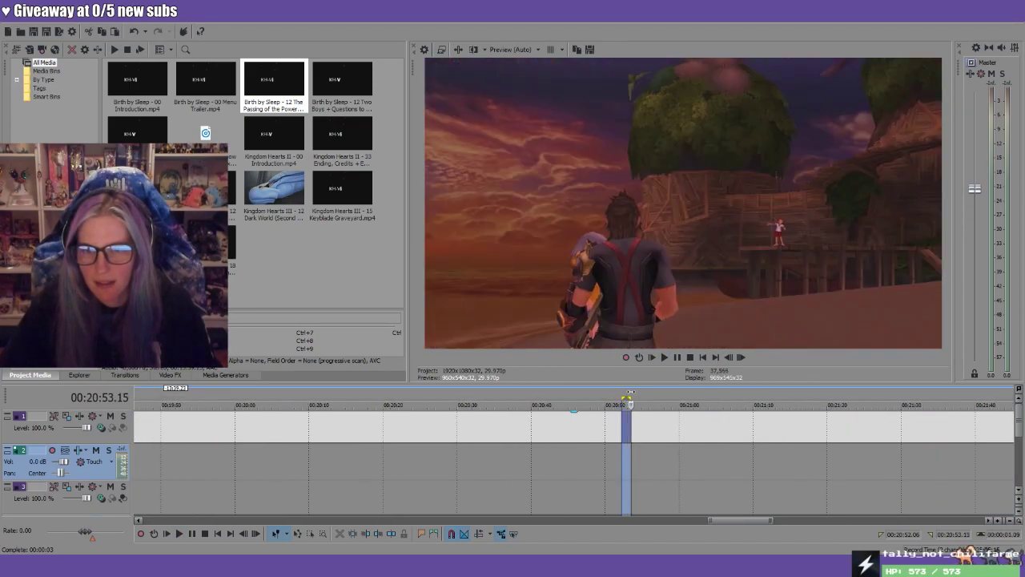
left_click(641, 396)
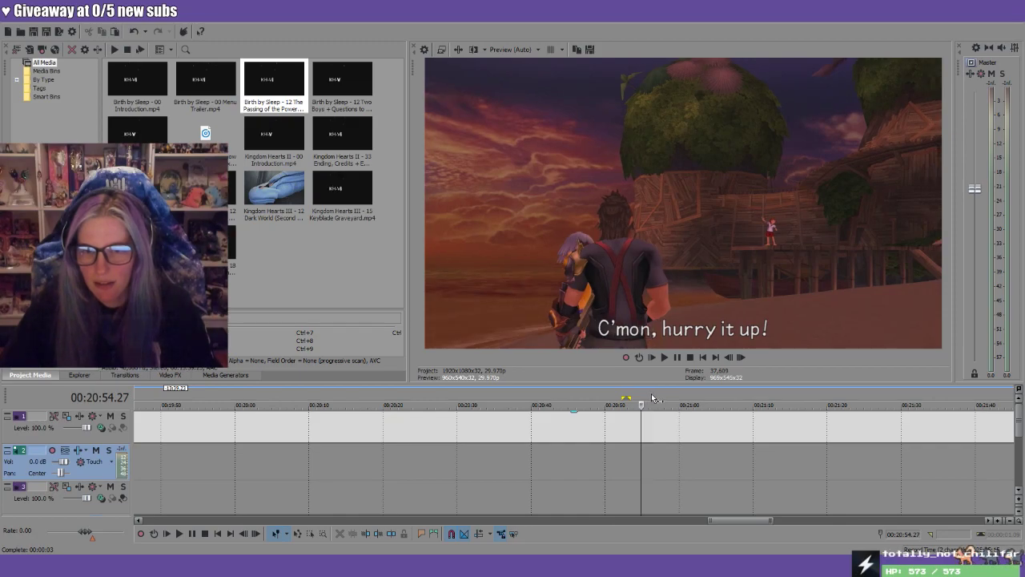
left_click(652, 395)
left_click(647, 398)
key("space")
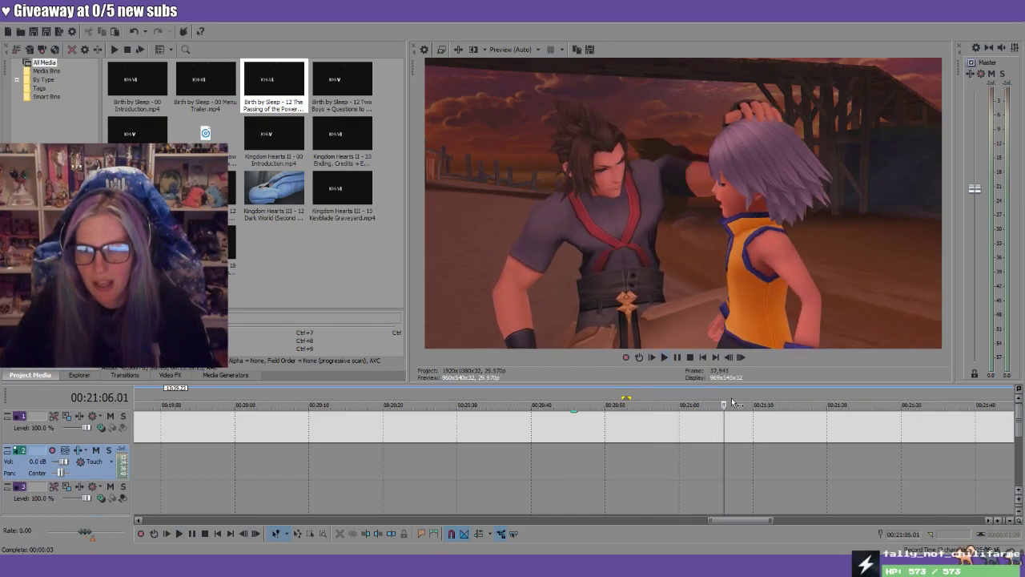
Scrub through the rest of the footage to about 00:29:05 and trim the clip's end back to about 00:21:34
left_click_drag(735, 399, 961, 399)
scroll(806, 383, "down", 3)
left_click_drag(578, 397, 967, 394)
scroll(921, 418, "down", 3)
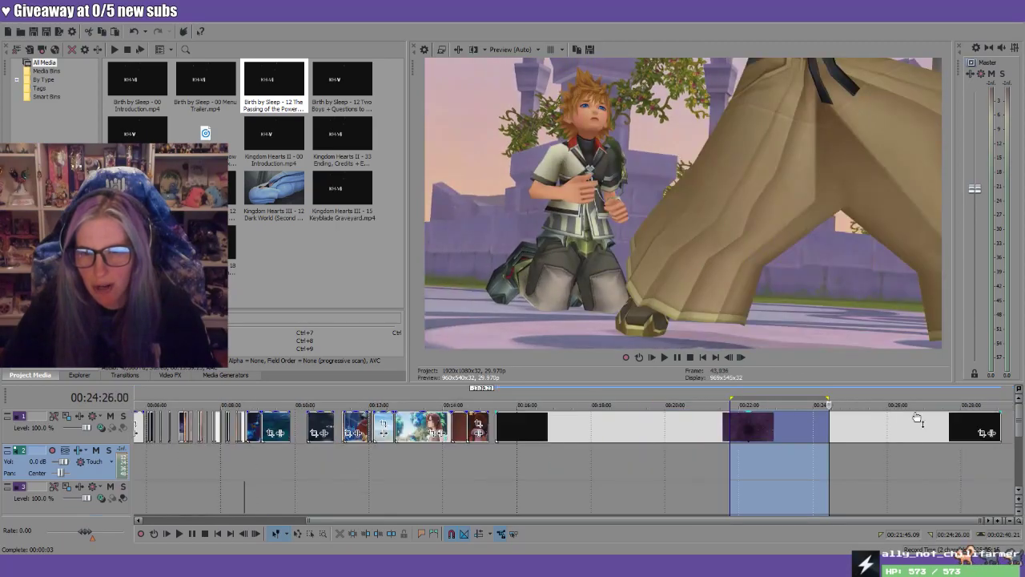
left_click_drag(835, 398, 720, 437)
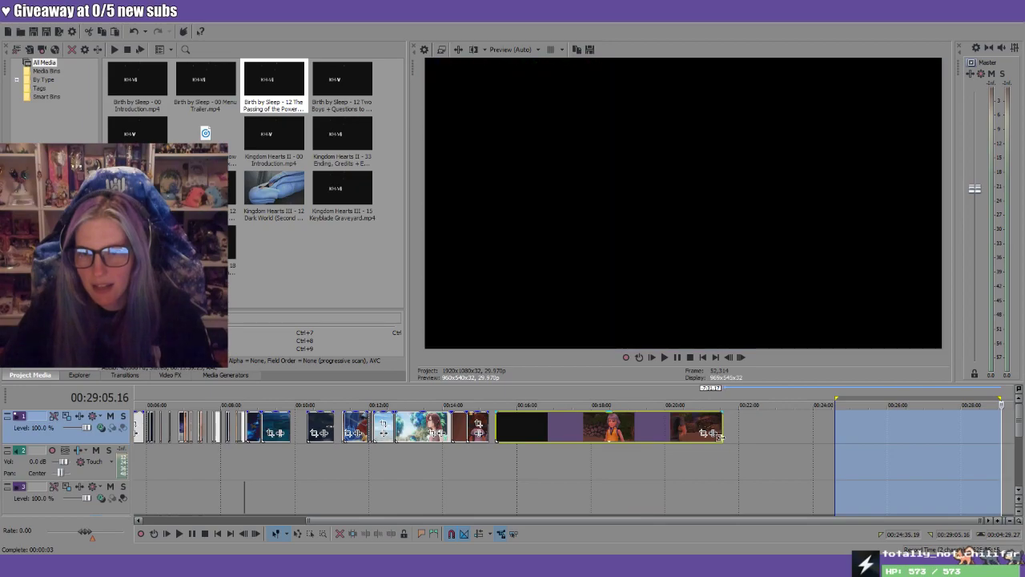
Check the keyblade and waving shots in the trimmed clip between about 00:20:46 and 00:21:20
left_click(687, 395)
left_click(694, 394)
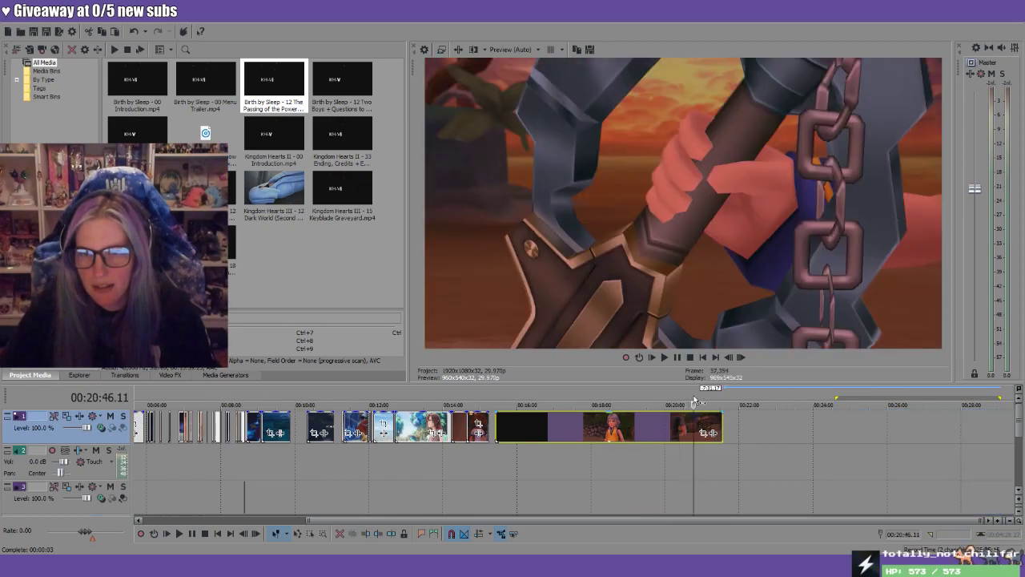
left_click(711, 401)
left_click(701, 403)
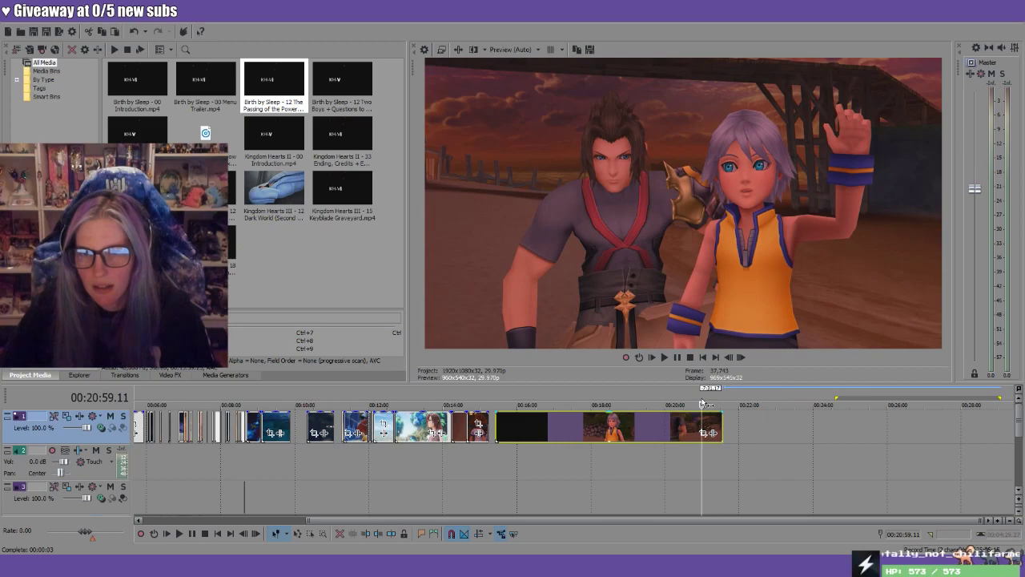
left_click(698, 400)
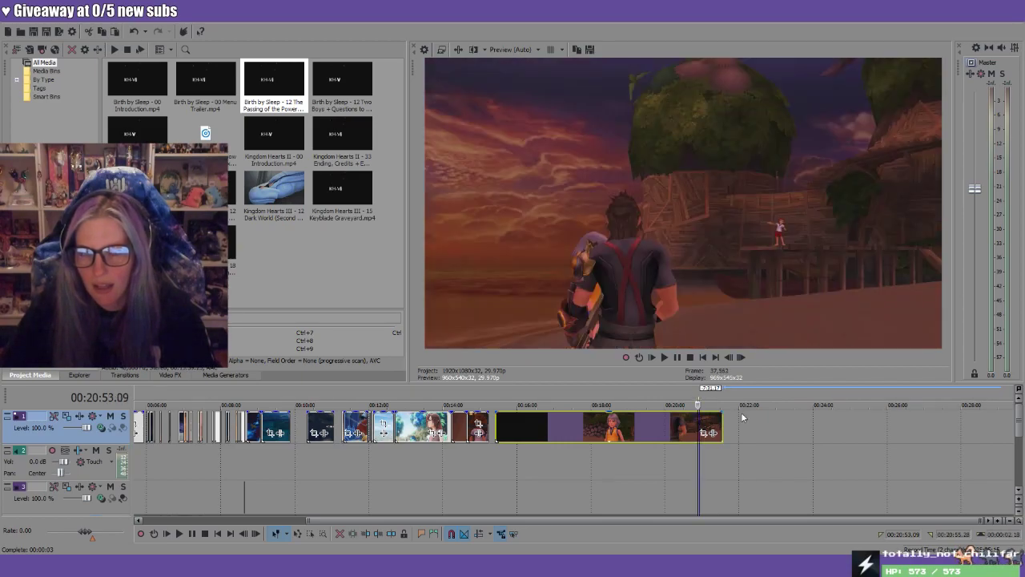
scroll(735, 409, "up", 5)
left_click(623, 391)
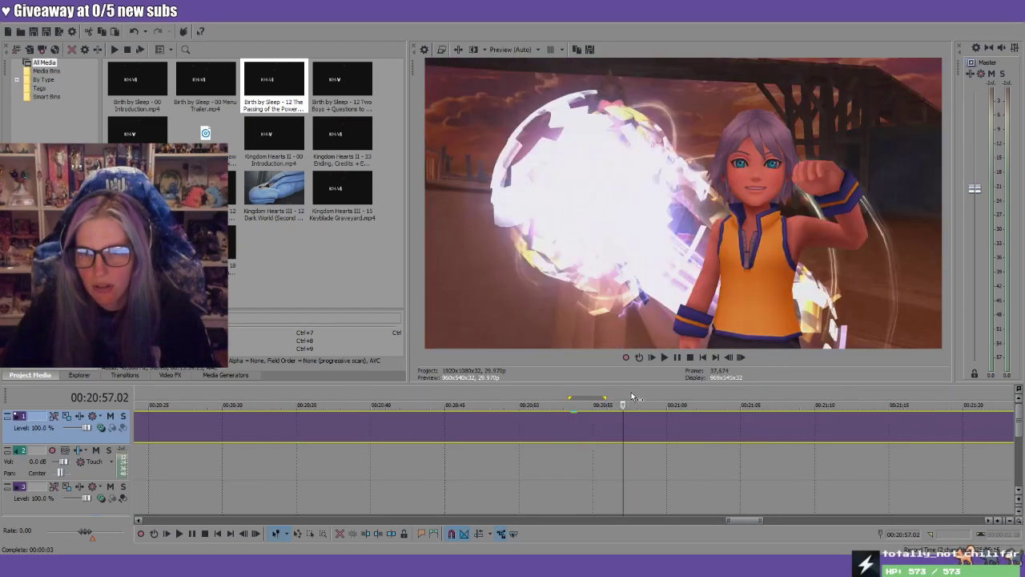
left_click(631, 394)
left_click(640, 396)
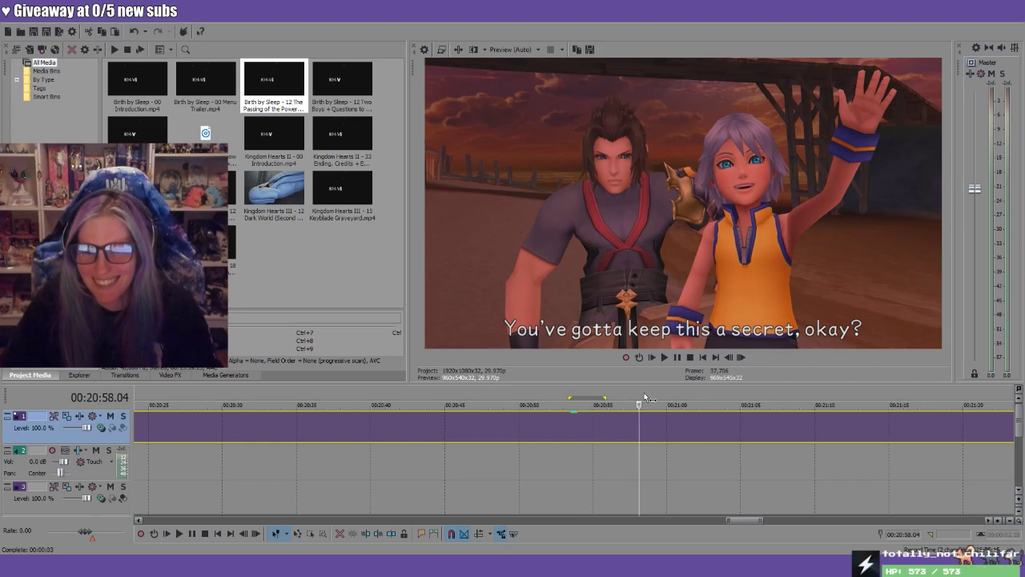
left_click_drag(645, 397, 974, 395)
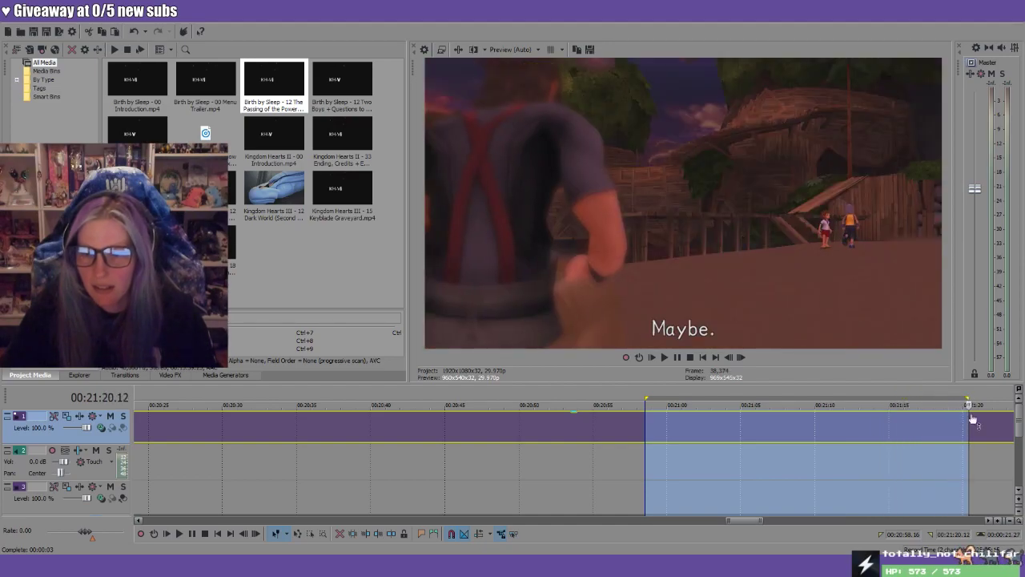
Trim the end of the clip further back in stages to about 00:20:19, inside Riku's close-up
left_click(974, 521)
left_click_drag(541, 399, 221, 431)
left_click(232, 519)
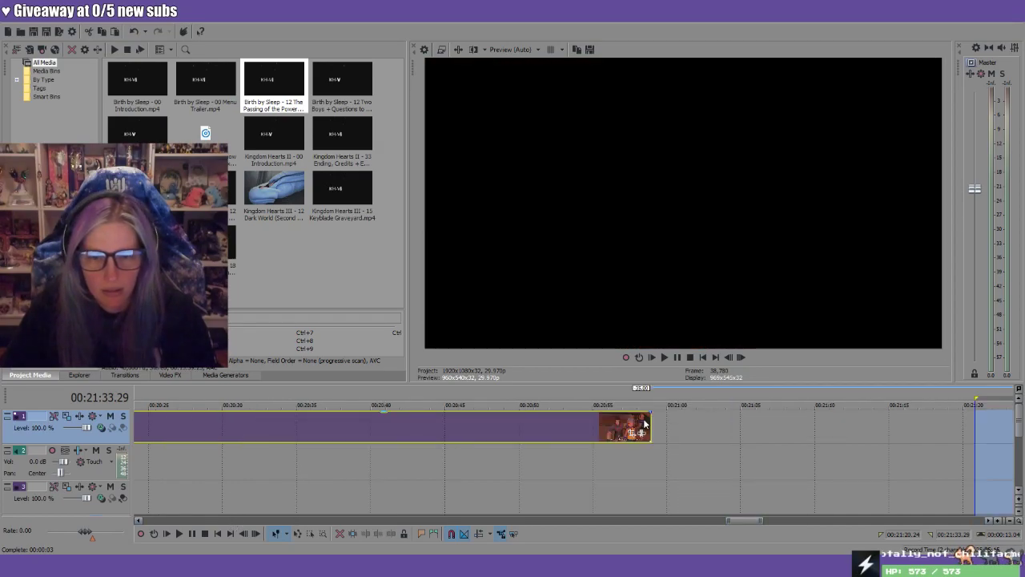
left_click_drag(645, 425, 280, 433)
left_click(224, 432)
left_click(225, 521)
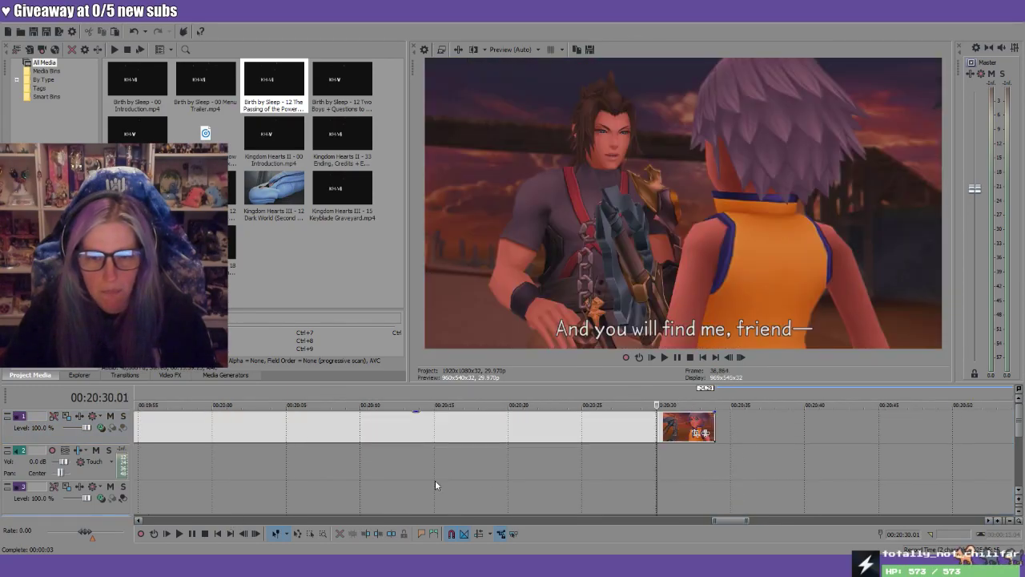
left_click_drag(655, 432, 484, 434)
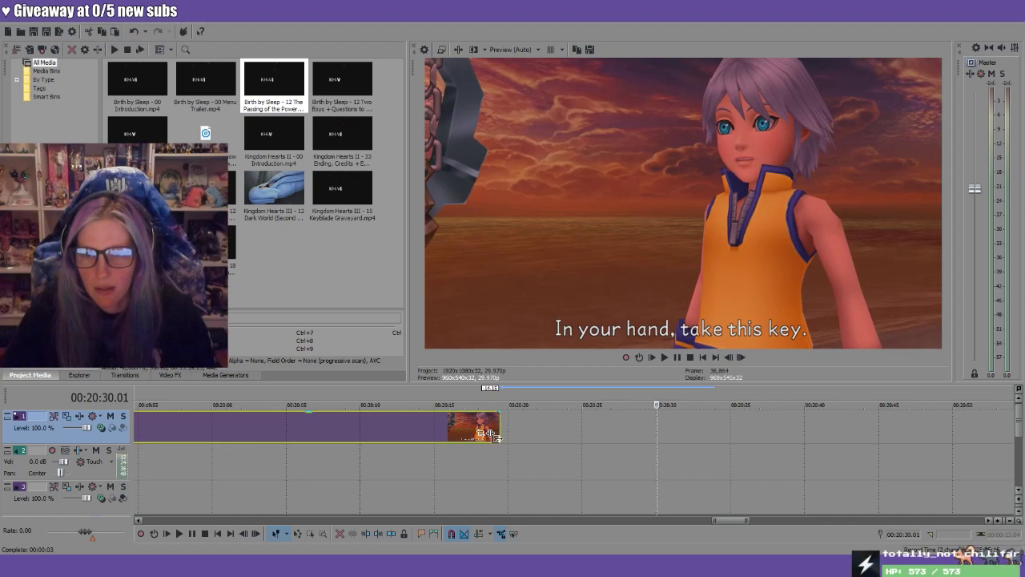
mouse_move(488, 433)
left_mouse_down()
mouse_move(466, 434)
mouse_move(519, 445)
mouse_move(490, 447)
left_mouse_up()
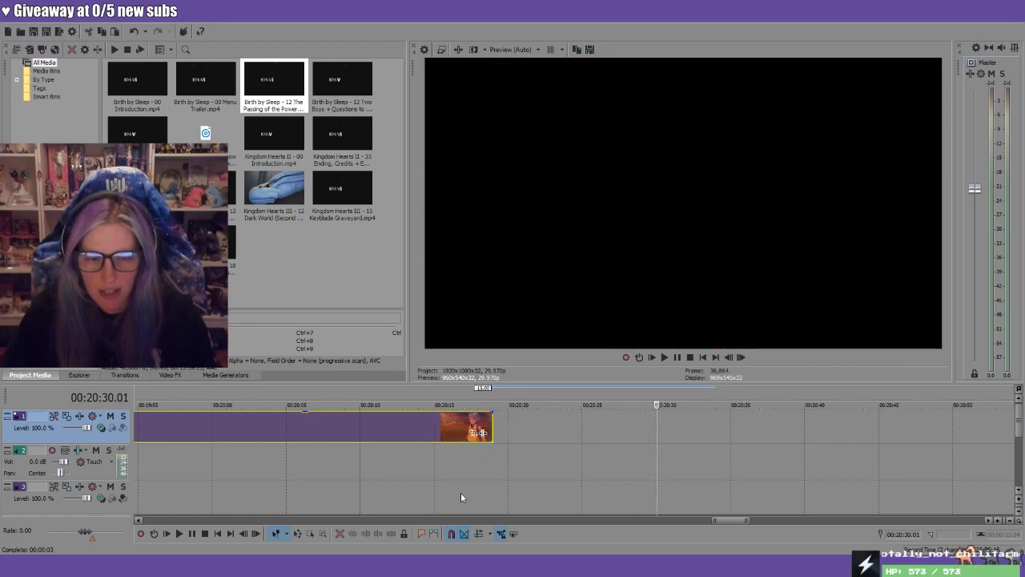
Split the clip at the shot change to Riku's close-up at 00:20:18.17 and cut out the short end piece
left_click(446, 401)
key("space")
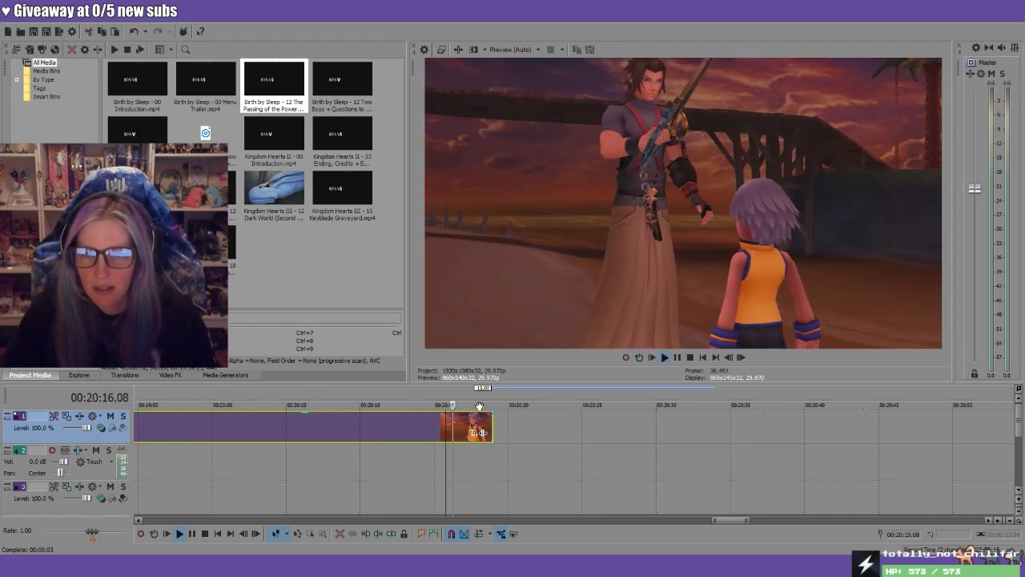
scroll(608, 432, "up", 3)
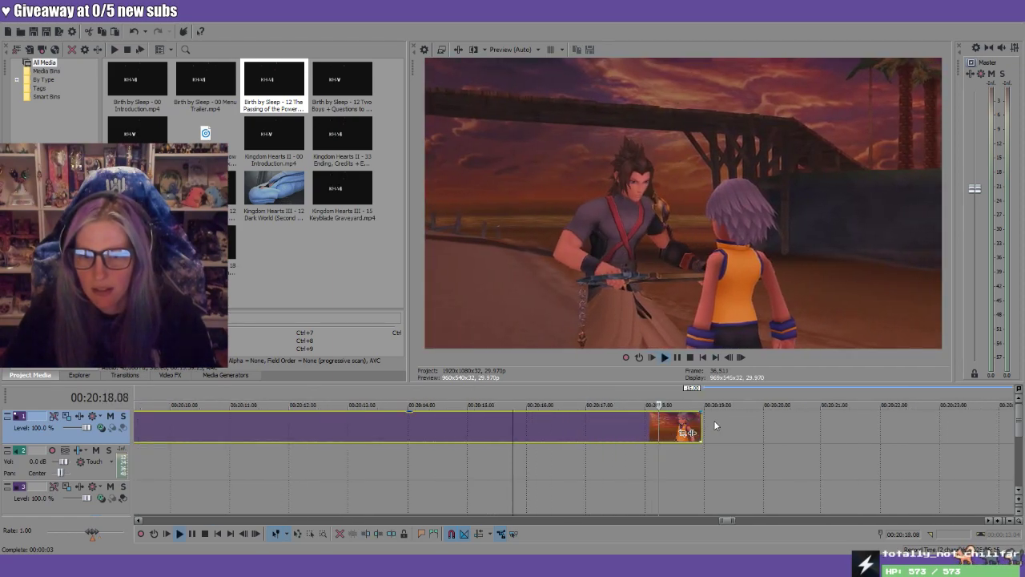
key("Left")
key("Left")
key("Left")
key("Left")
key("Left")
key("Left")
key("Left")
key("Left")
key("Left")
key("Left")
key("Left")
key("Left")
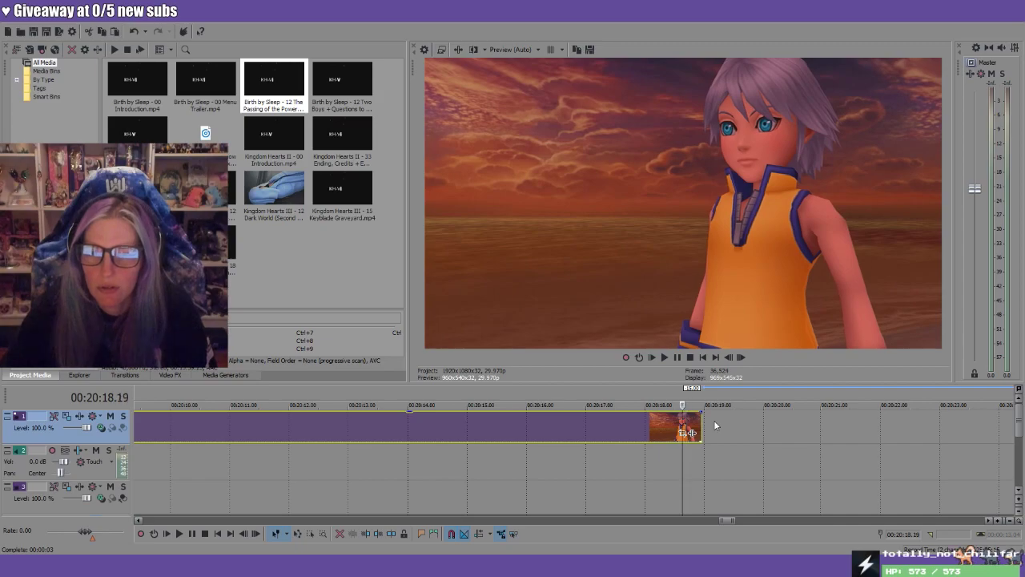
key("Right")
key("Right")
key("Right")
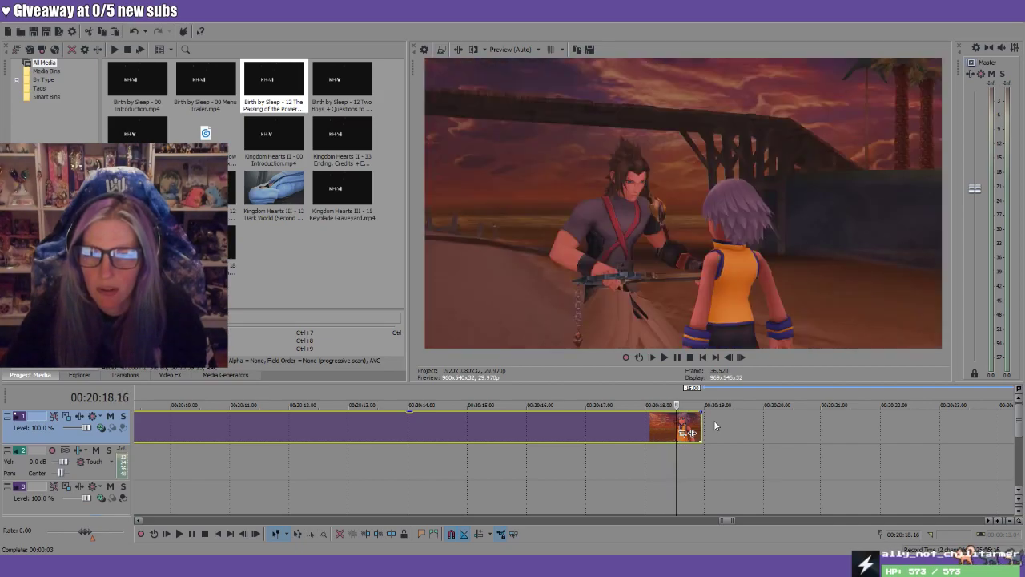
left_click(396, 535)
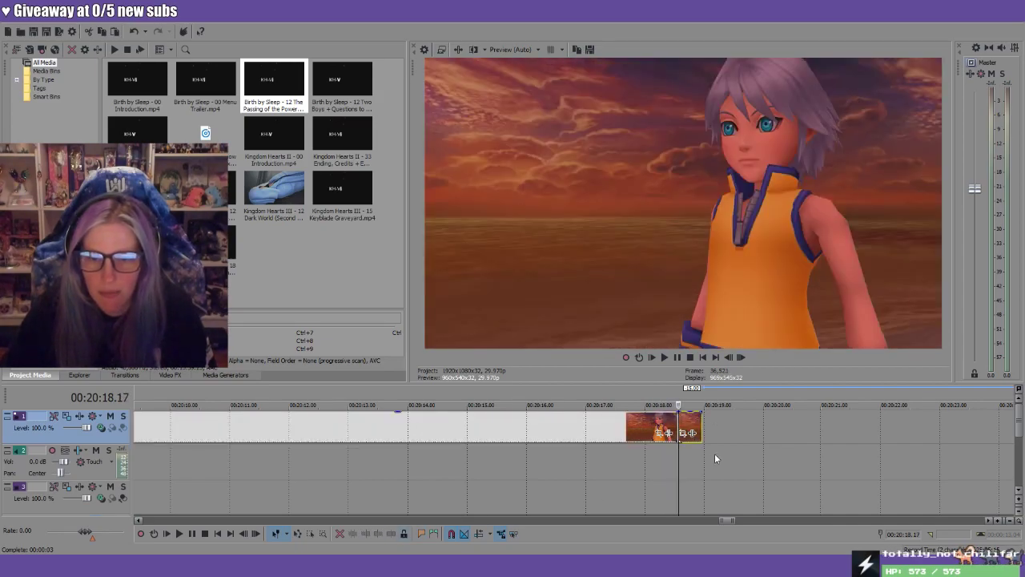
left_click(691, 425)
key("Delete")
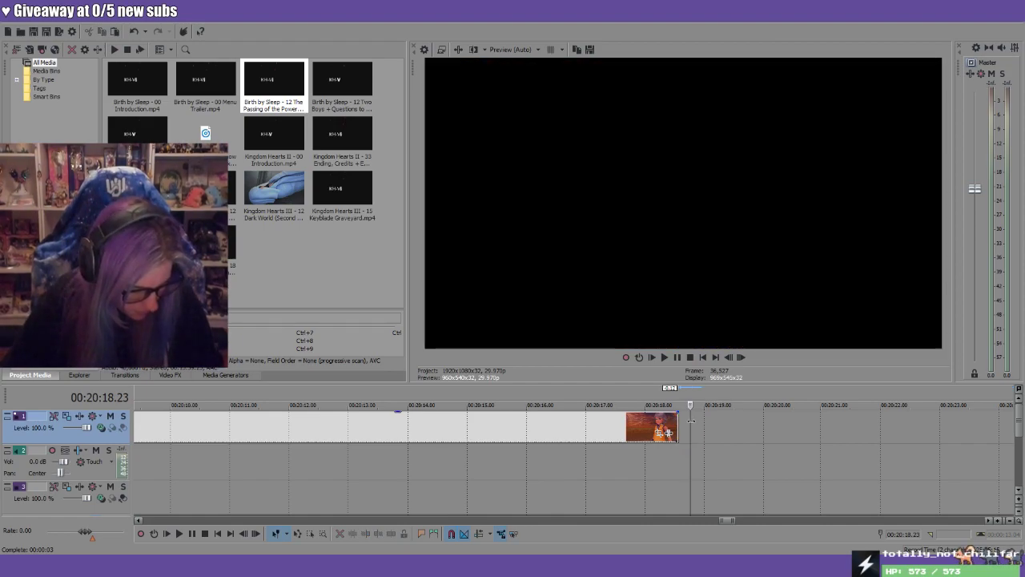
Place the cut Riku piece directly after the first Babies clip and extend its end by one frame to the next beat marker
left_click(701, 357)
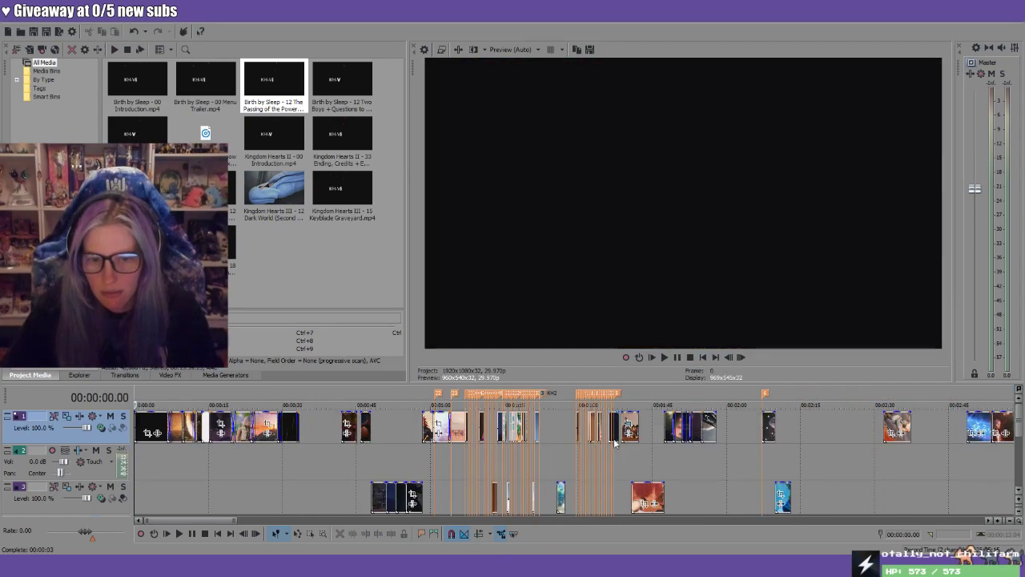
left_click(470, 404)
scroll(582, 438, "up", 10)
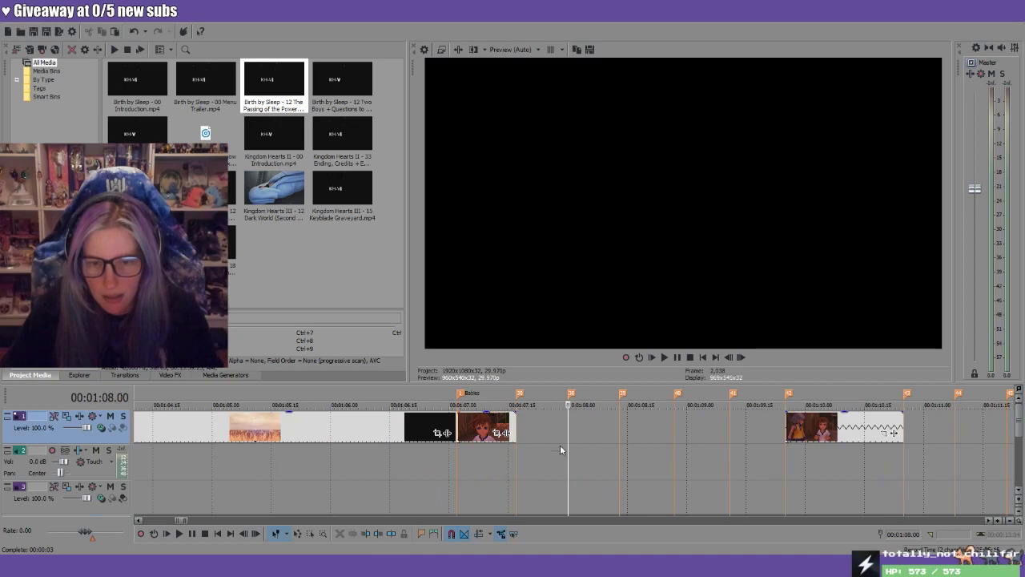
left_click_drag(516, 463, 571, 430)
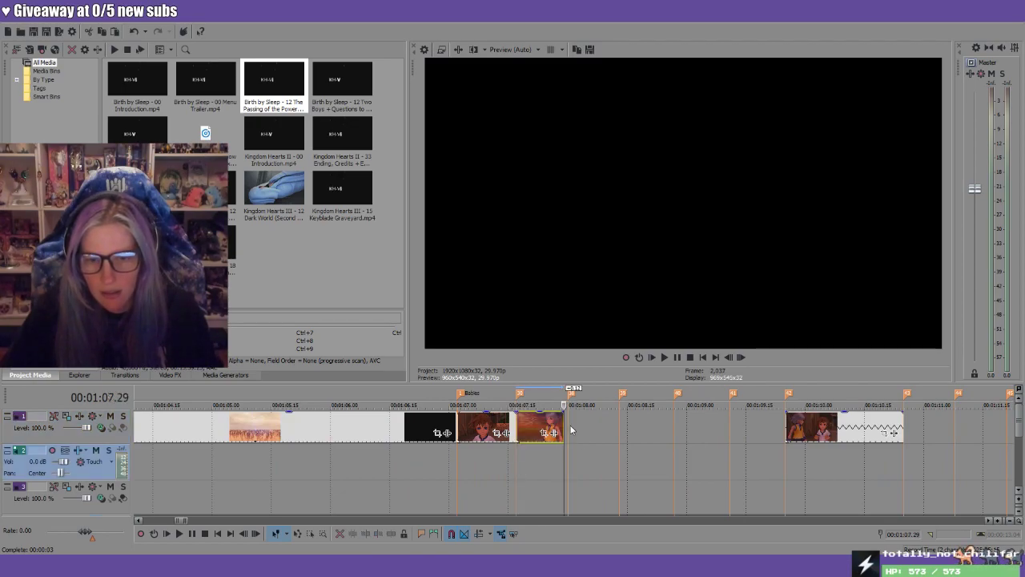
left_click(562, 424)
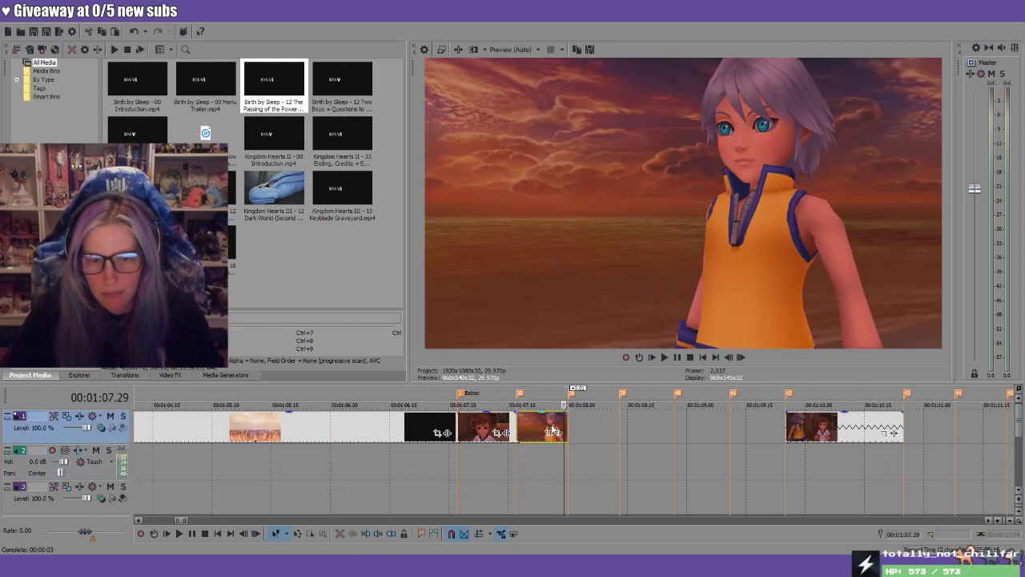
Play the start of the Babies section to check the new Riku clip and return to the remaining source footage
key("space")
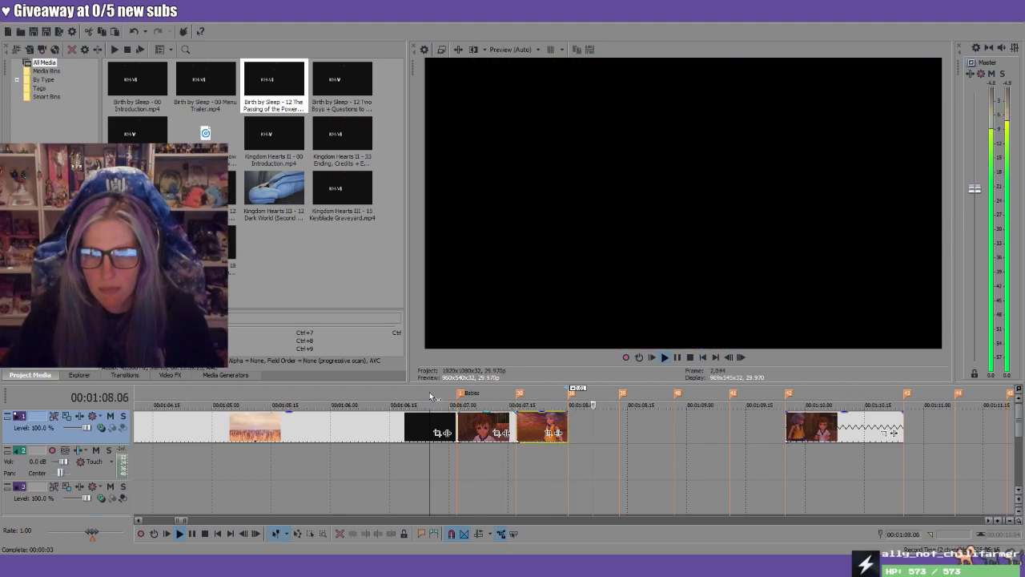
key("space")
scroll(881, 479, "down", 10)
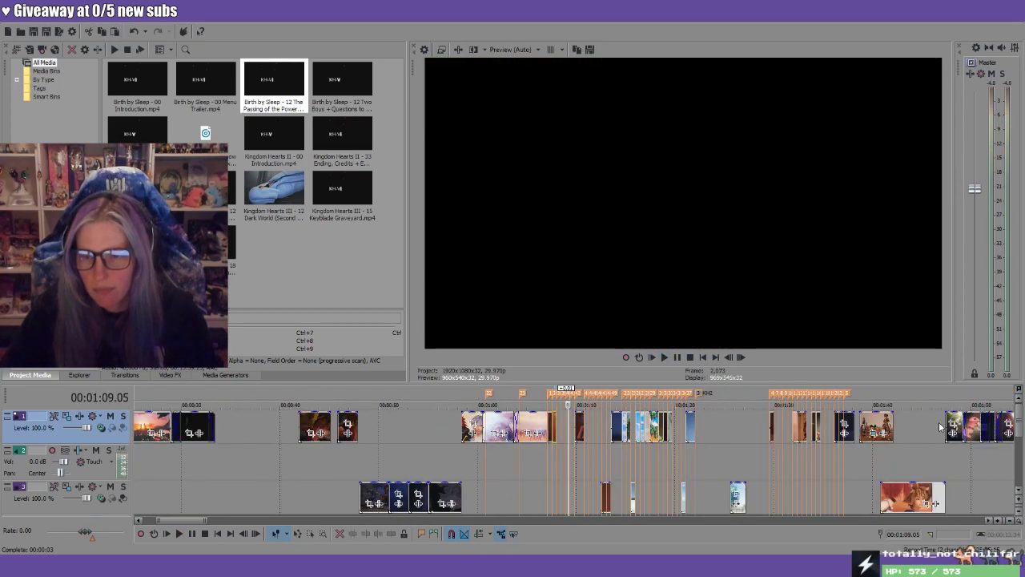
scroll(941, 427, "down", 6)
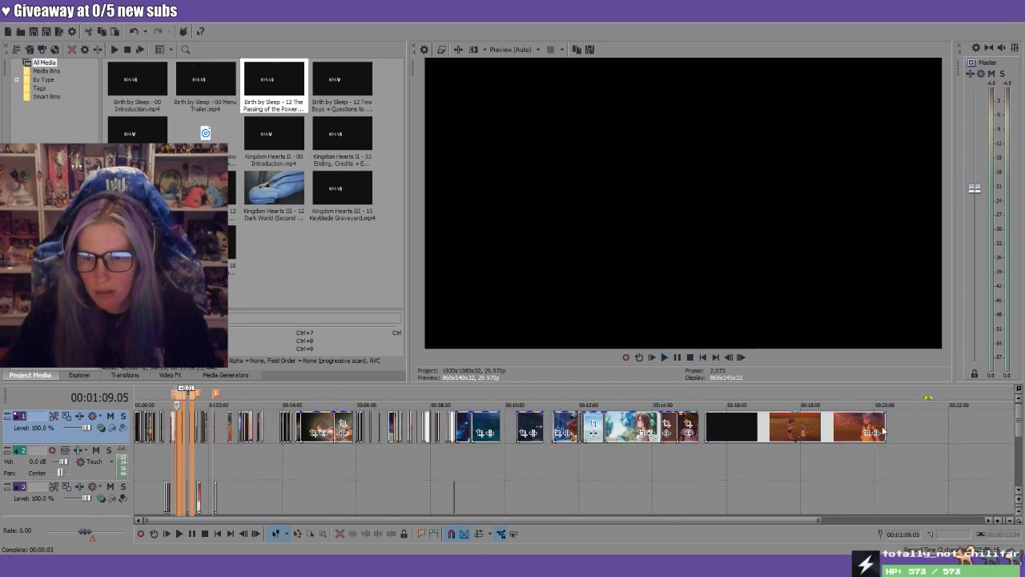
Add Birth by Sleep - 07 Radiant Garden (Aqua).mp4 at the end of the source footage and delete its audio
left_click(704, 404)
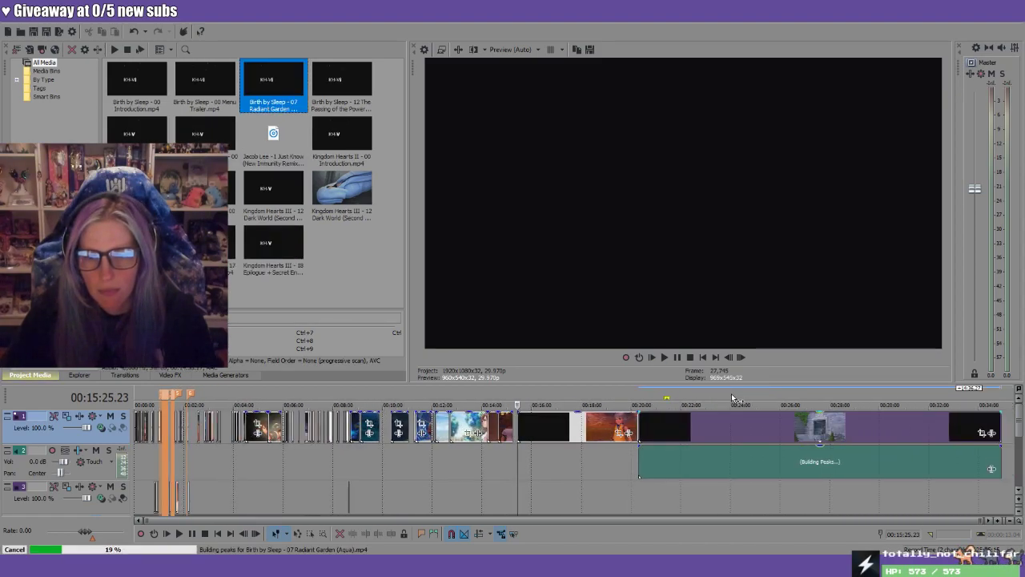
left_click(677, 460)
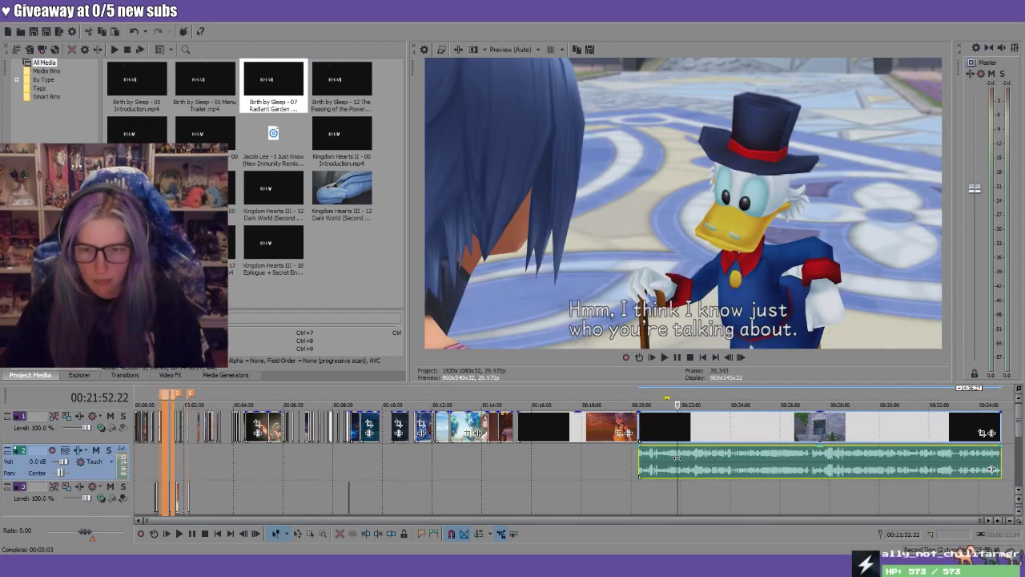
left_click(715, 474)
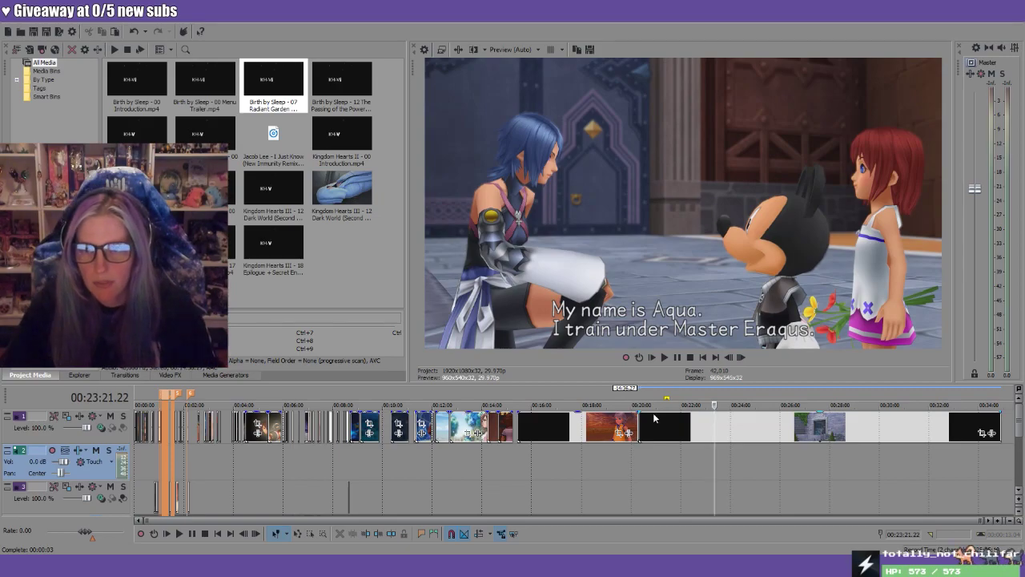
Find Kairi's close-up in the Radiant Garden footage, split it around 00:23:46, and cut out the short subtitle-free piece
scroll(821, 492, "up", 3)
scroll(821, 493, "up", 2)
left_click_drag(465, 395, 624, 424)
scroll(689, 471, "up", 5)
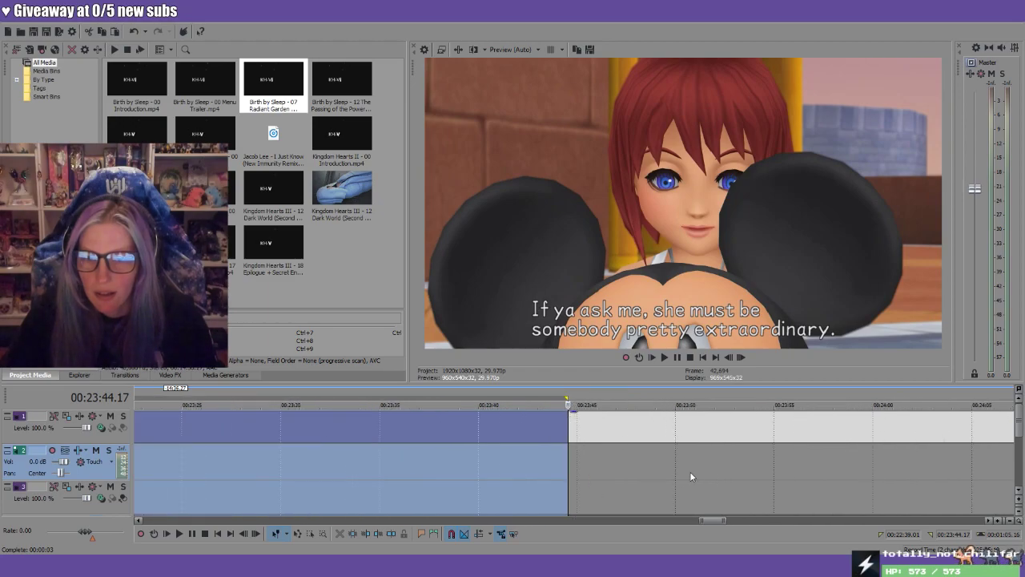
left_click_drag(572, 395, 592, 414)
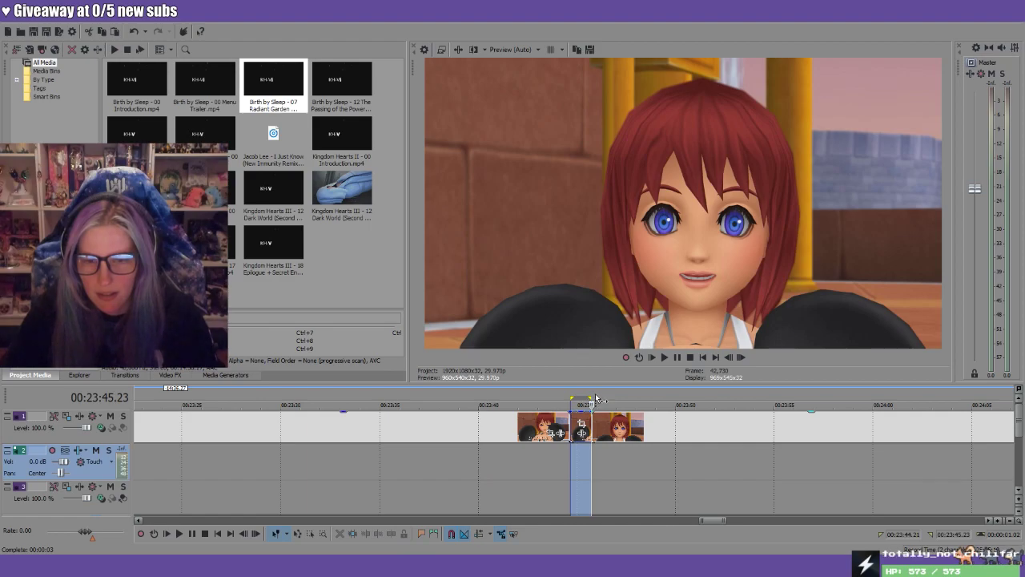
mouse_move(595, 400)
left_mouse_down()
mouse_move(636, 404)
mouse_move(605, 404)
left_mouse_up()
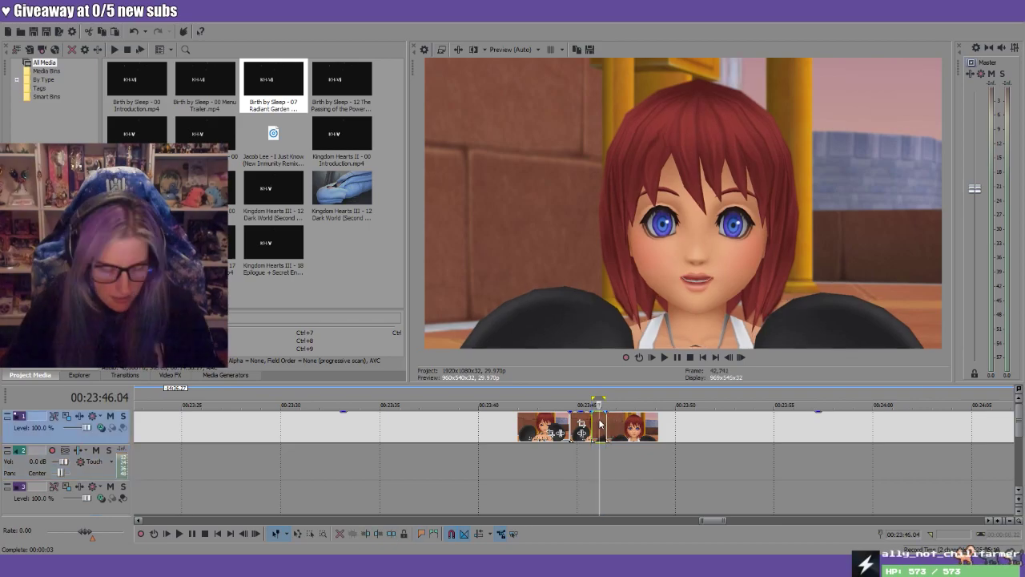
key("Delete")
Paste the cut Kairi close-up directly after the second clip of the Babies section
scroll(661, 478, "down", 10)
scroll(660, 478, "down", 5)
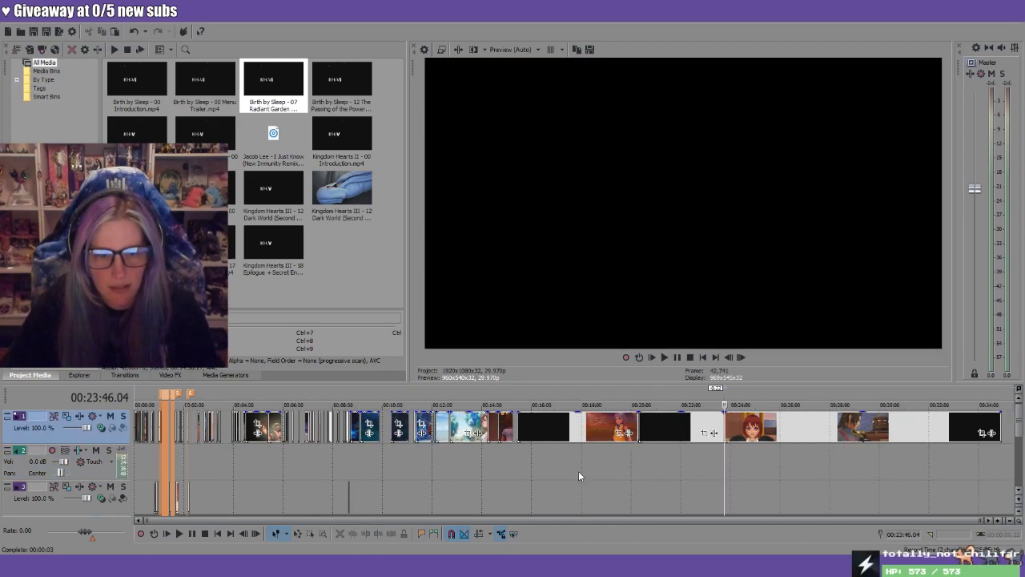
left_click(166, 399)
scroll(386, 486, "up", 15)
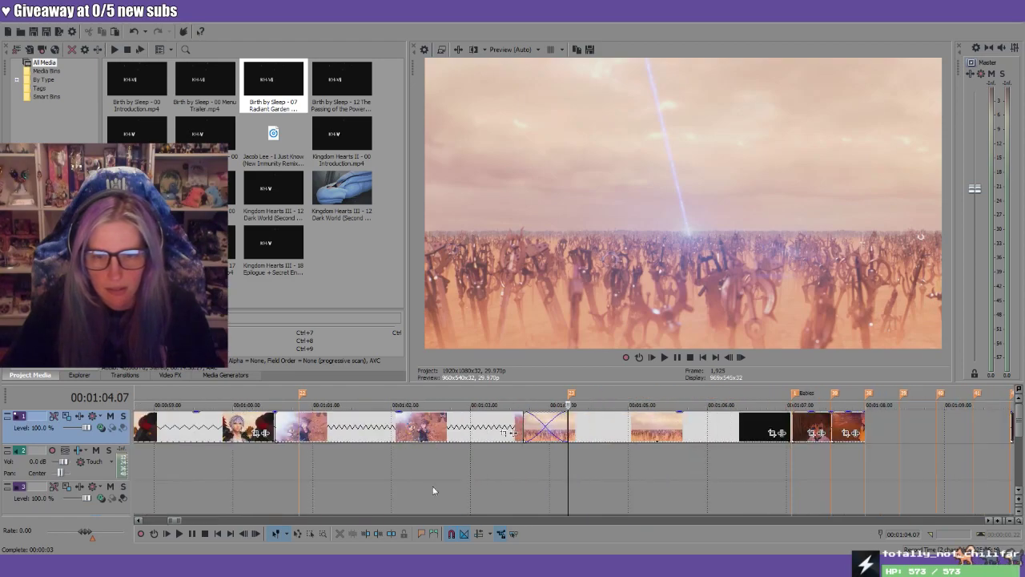
left_click(867, 462)
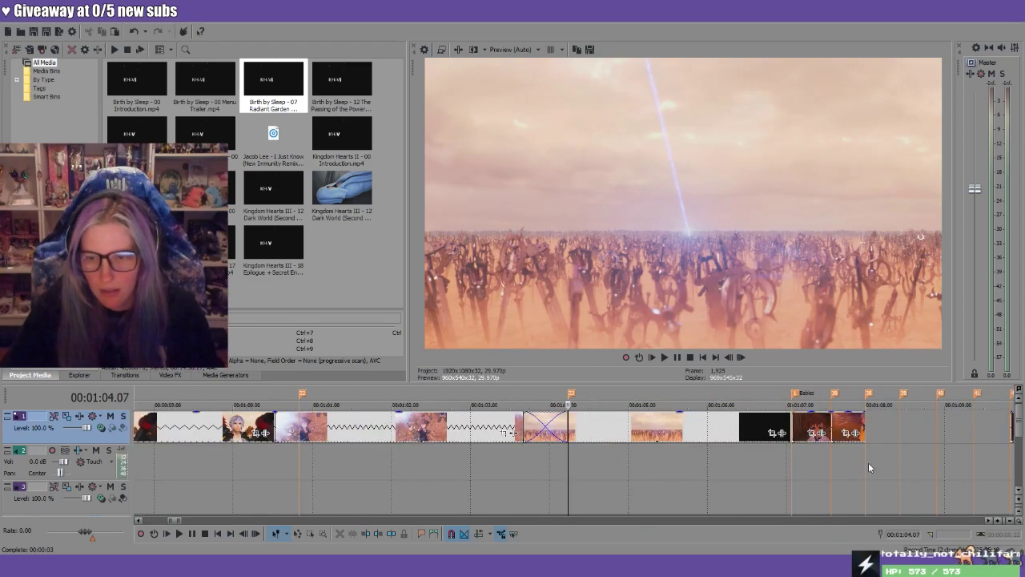
key("ctrl+v")
Find the shot of Kairi offering Aqua flowers, isolate 00:24:11.13 to 00:24:13.12, and cut it out of the Radiant Garden footage
scroll(808, 494, "down", 15)
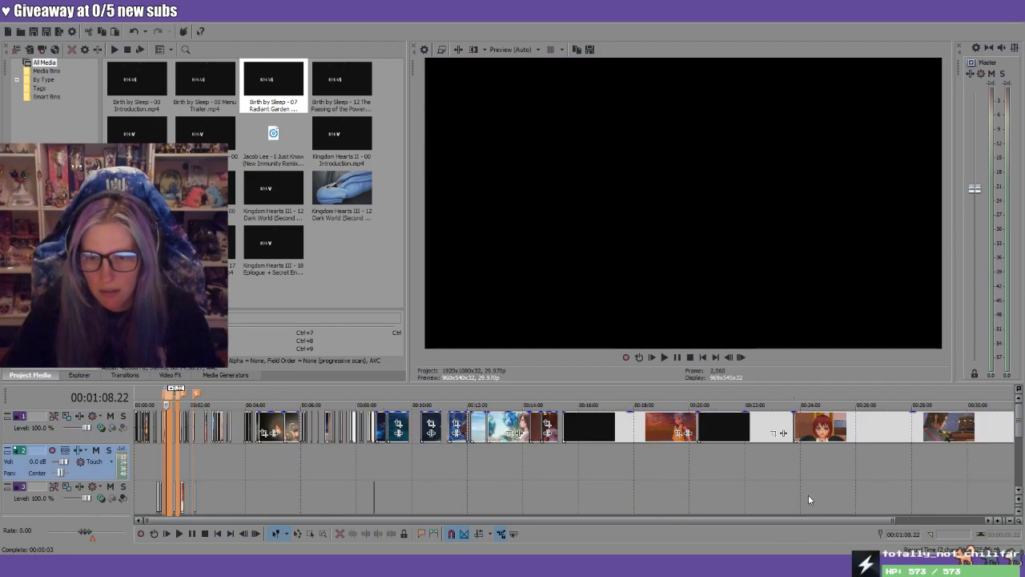
left_click(691, 478)
scroll(859, 491, "up", 15)
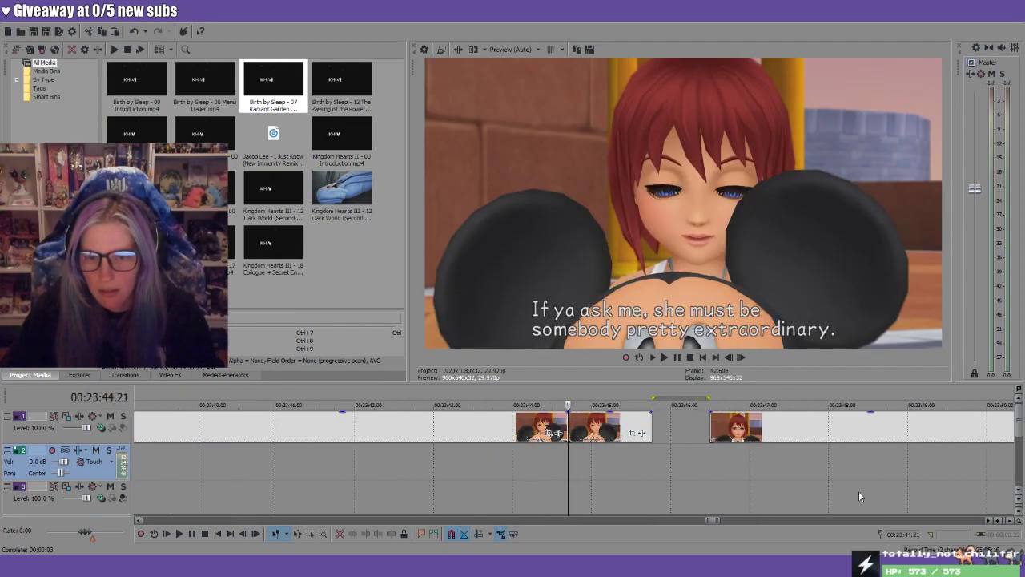
left_click_drag(723, 398, 910, 405)
scroll(909, 406, "down", 5)
left_click_drag(572, 398, 986, 403)
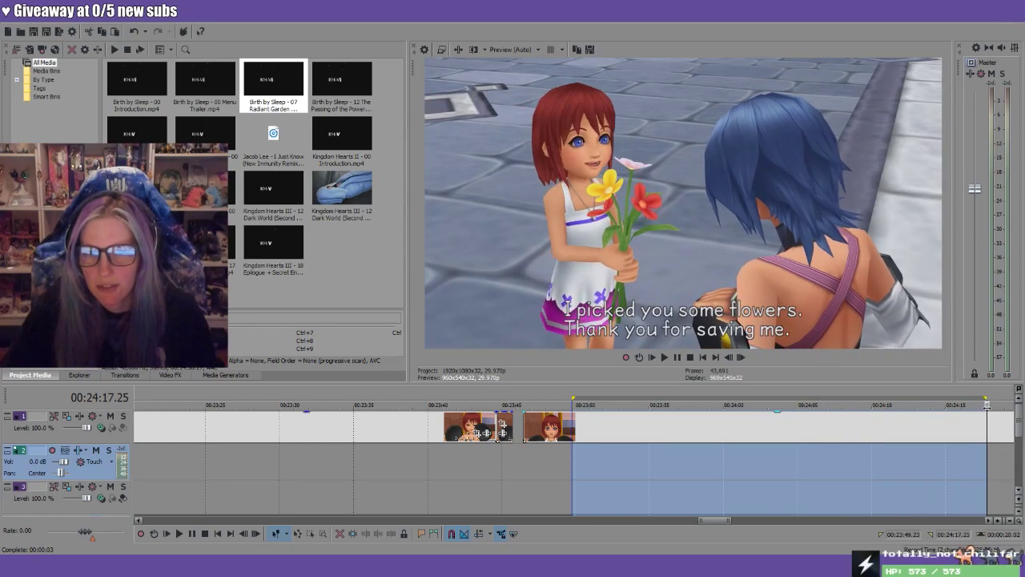
left_click(989, 521)
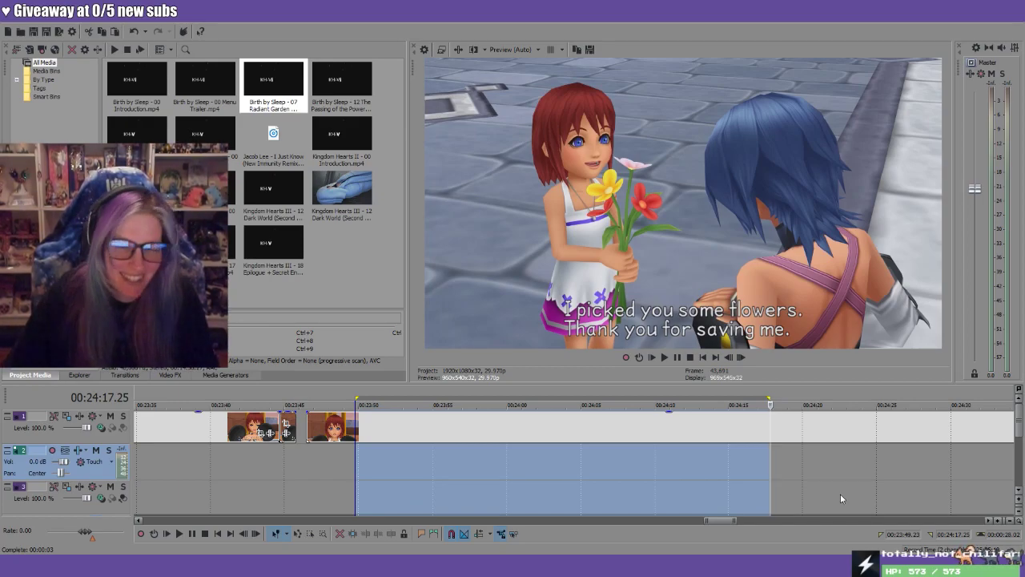
left_click(333, 398)
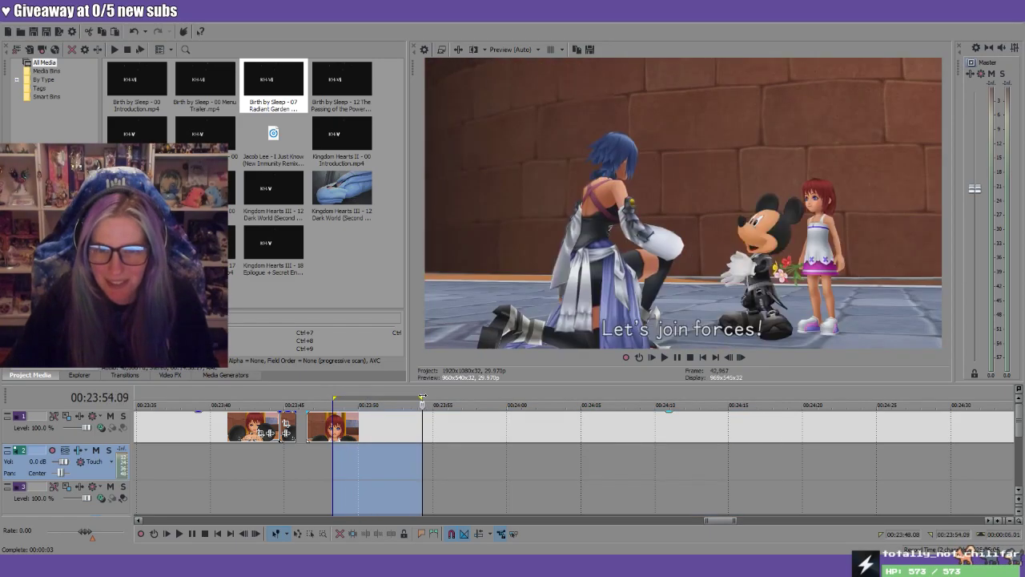
left_click_drag(491, 404, 705, 395)
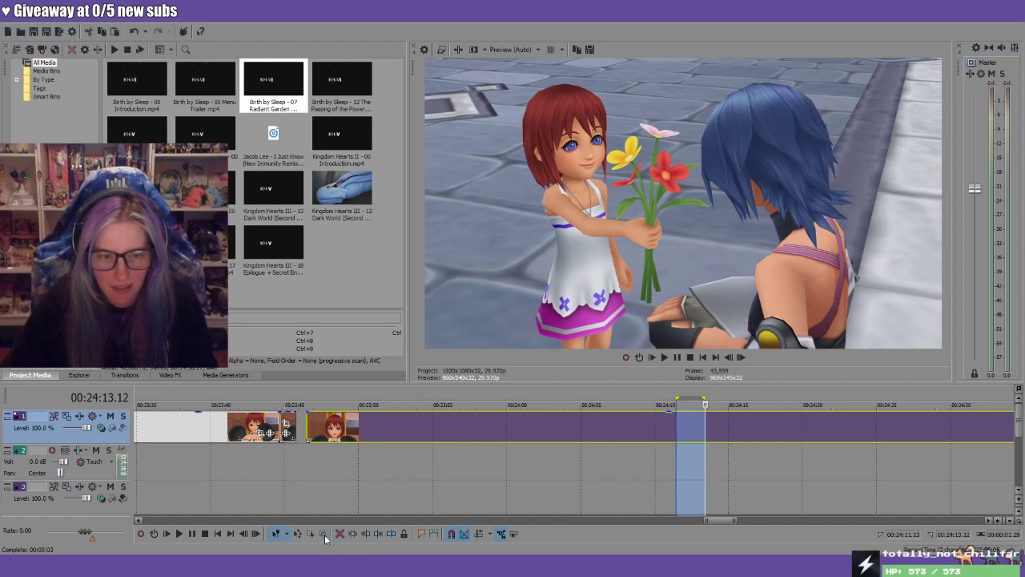
left_click(391, 534)
key("Delete")
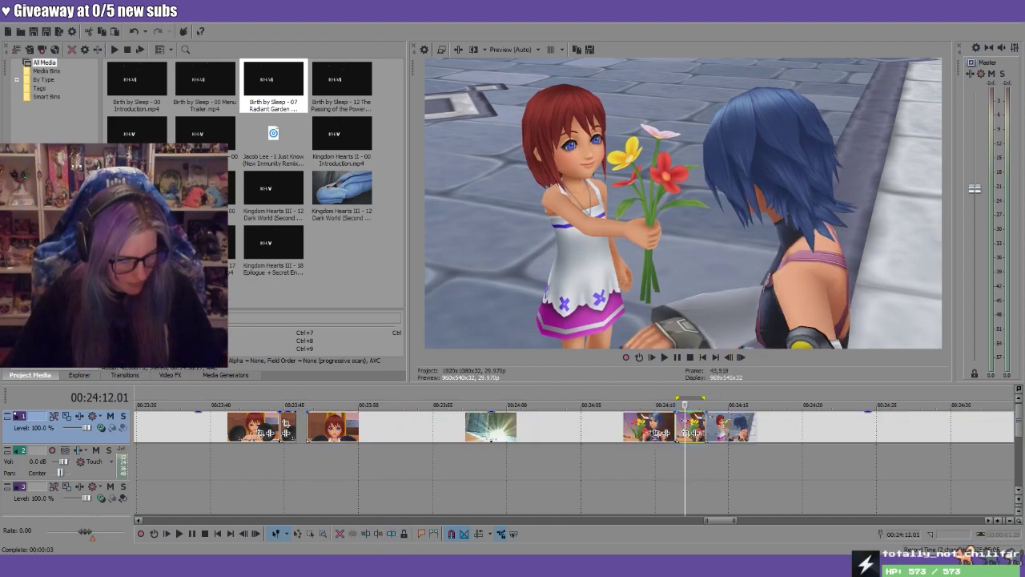
left_click(685, 426)
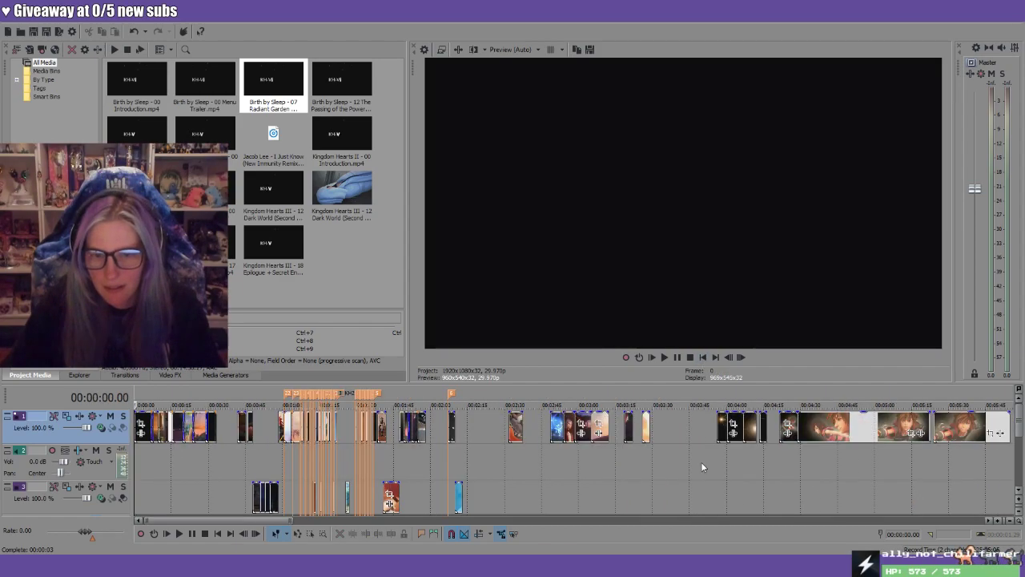
Paste the flower shot into the Babies section at marker 43, 00:01:10.25, directly after the clip there
left_click(290, 398)
scroll(430, 451, "up", 10)
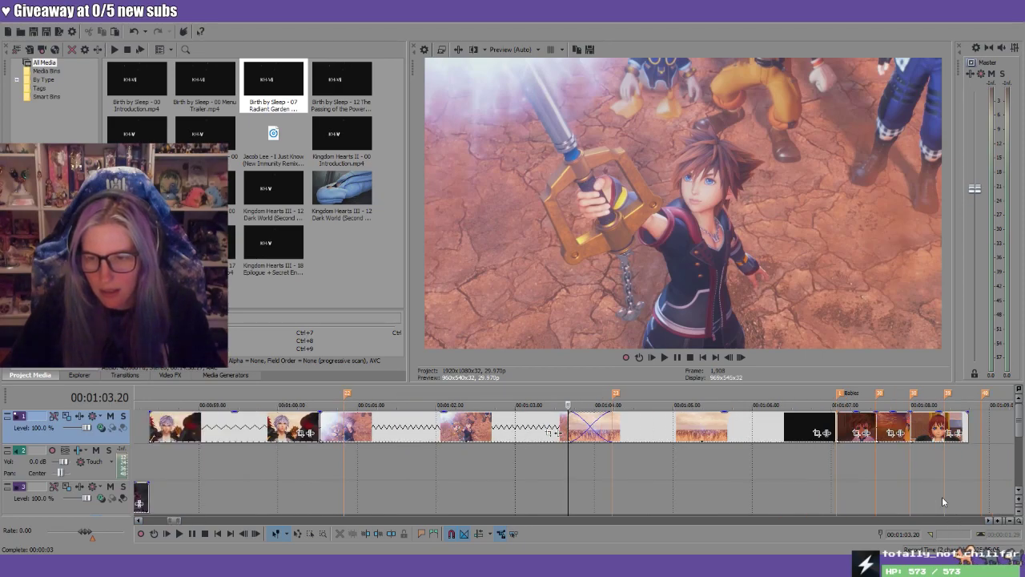
scroll(942, 497, "down", 3)
key("ctrl+v")
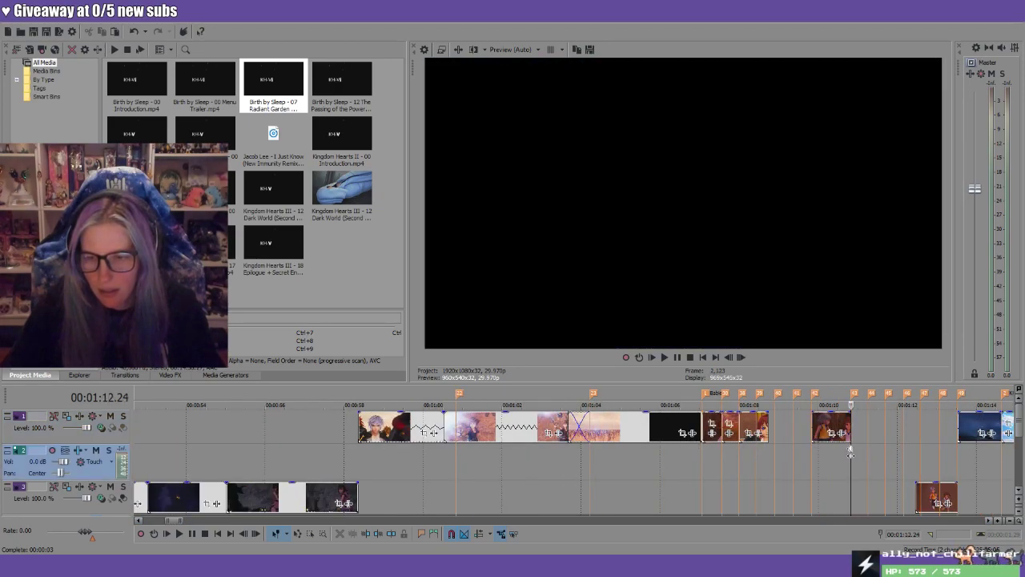
scroll(786, 472, "up", 10)
scroll(546, 456, "down", 4)
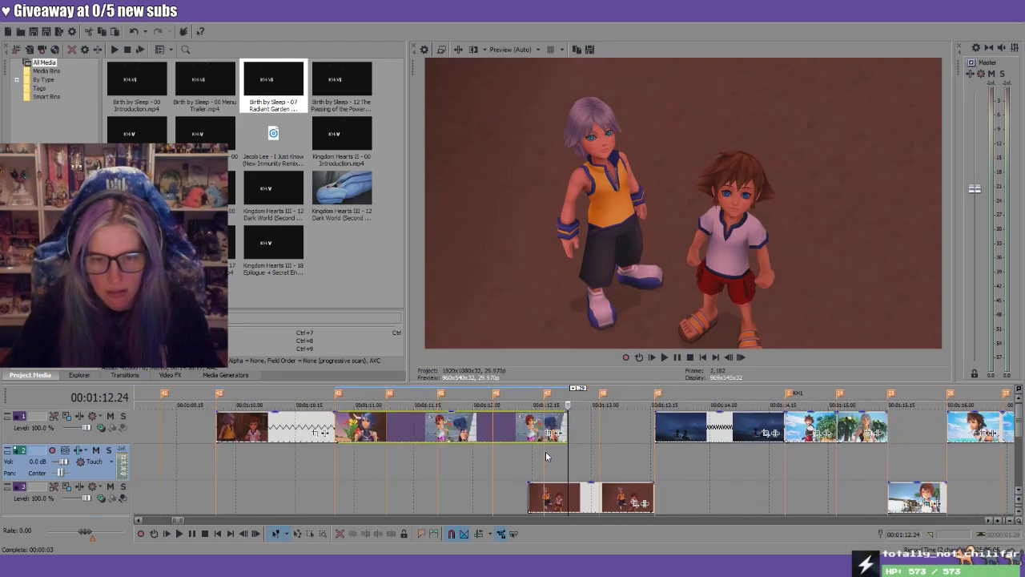
Trim Aqua's close-up from the start of the flower clip, fit the clip between markers 43 and 44, and play the result
left_click(337, 395)
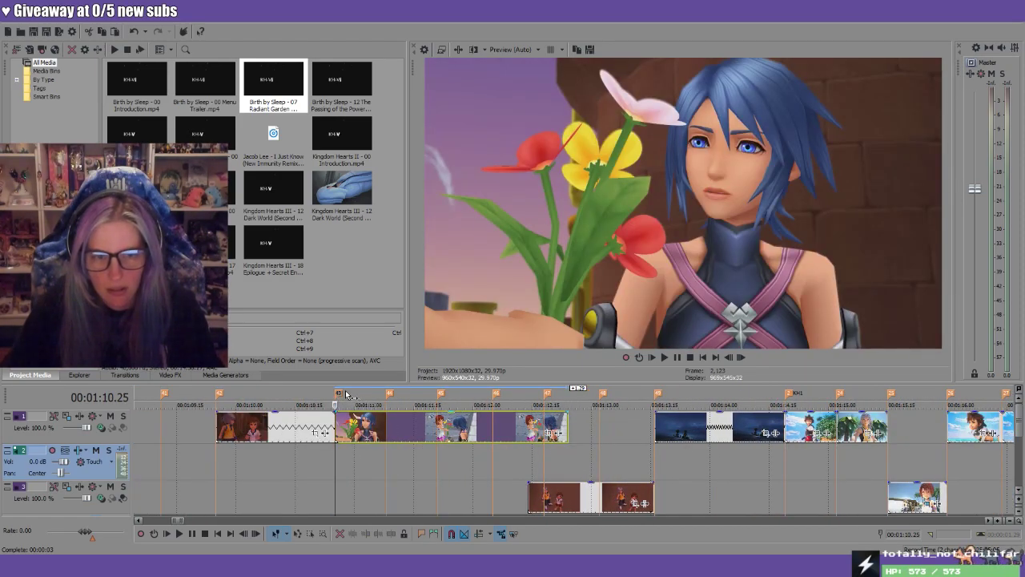
left_click_drag(337, 428, 358, 428)
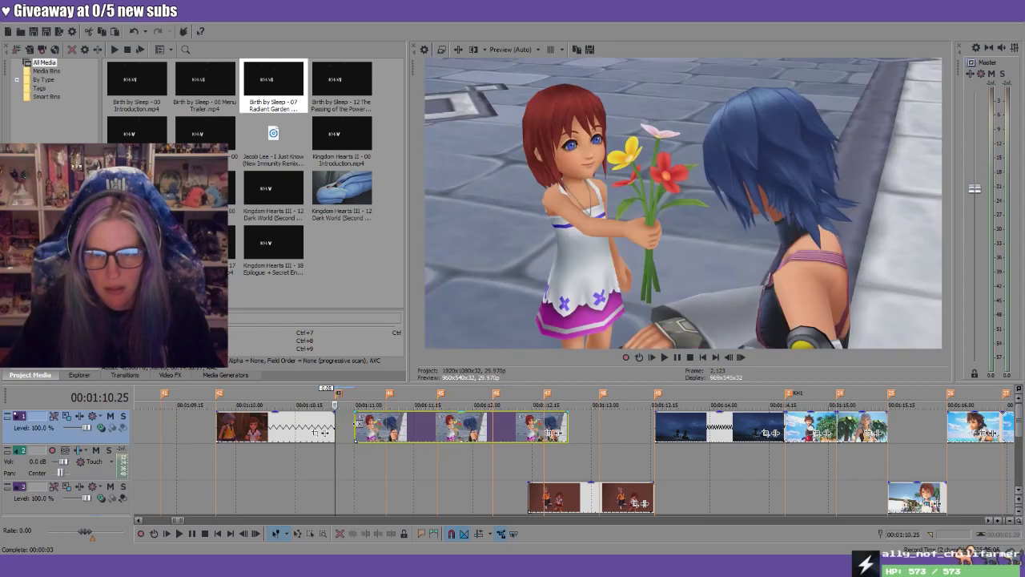
left_click_drag(419, 422, 398, 423)
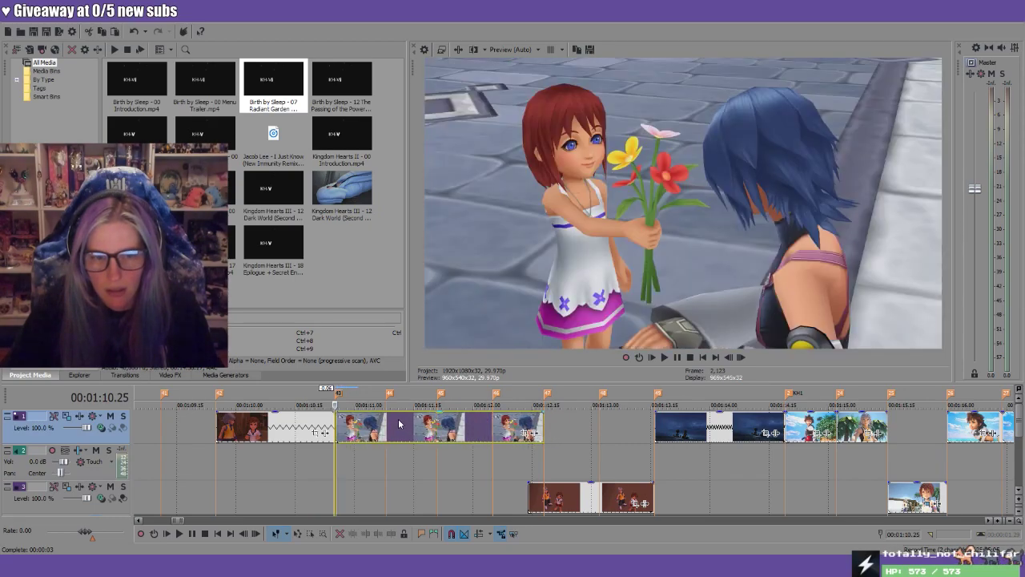
left_click_drag(542, 426, 335, 426)
key("space")
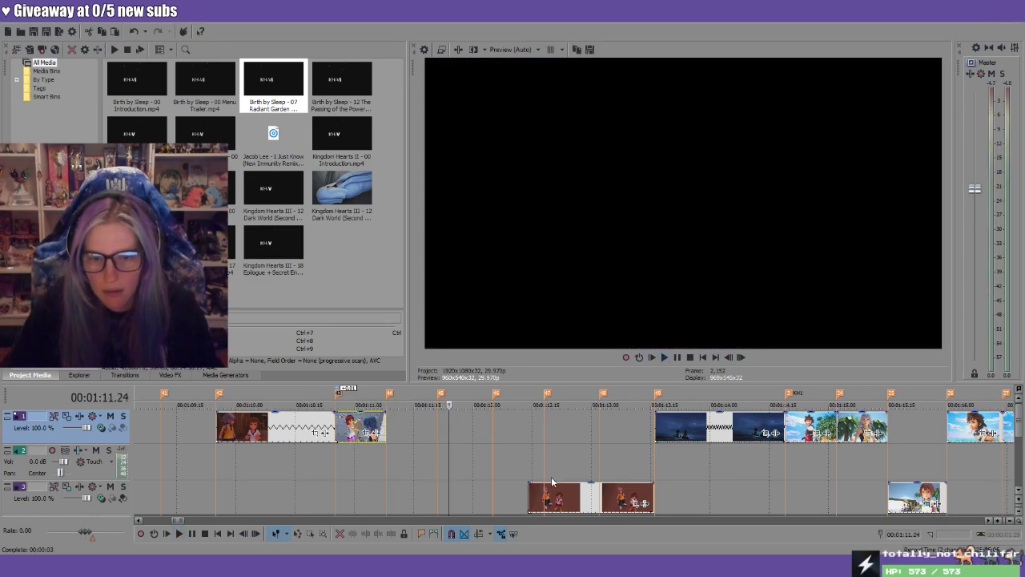
Play the Radiant Garden footage following the removed flower shot to look for another usable shot of Kairi
scroll(773, 513, "down", 10)
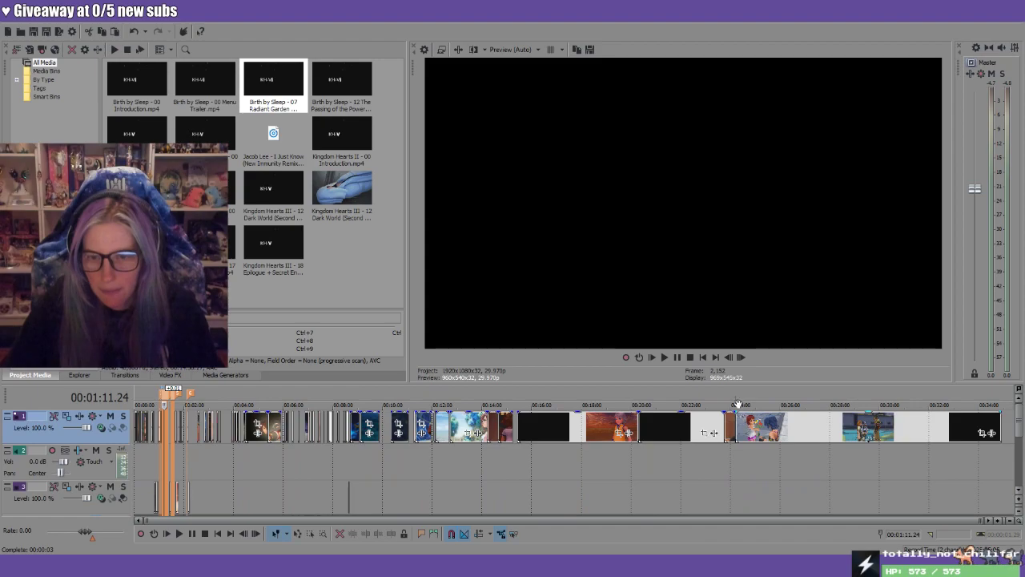
scroll(834, 481, "up", 3)
scroll(808, 459, "down", 3)
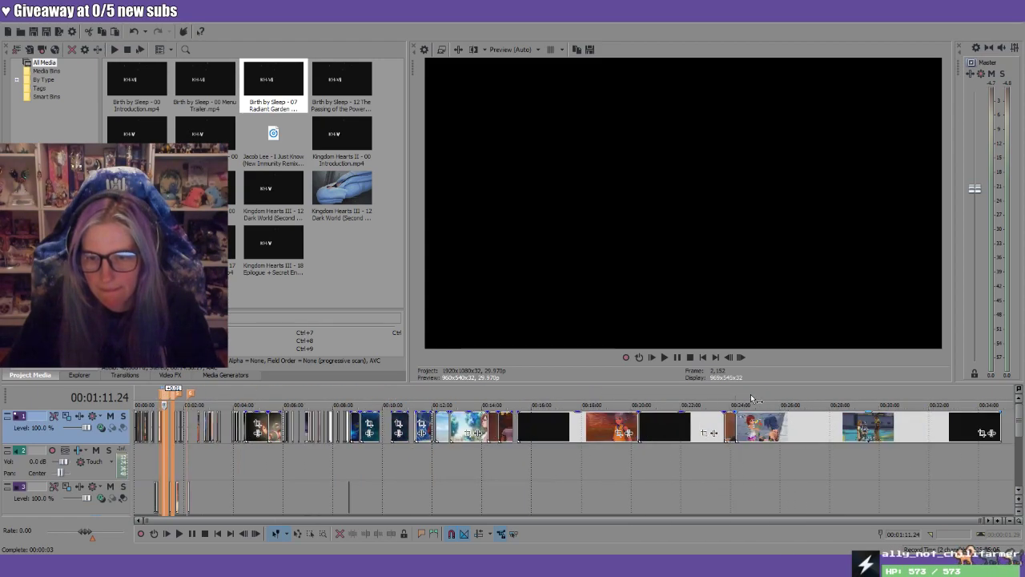
scroll(840, 511, "up", 8)
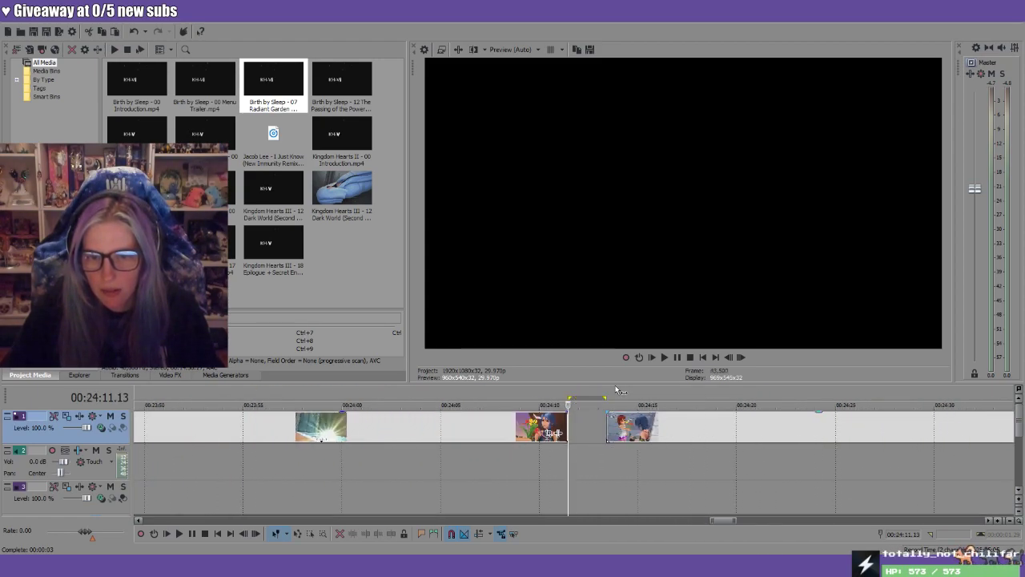
left_click_drag(607, 392, 619, 394)
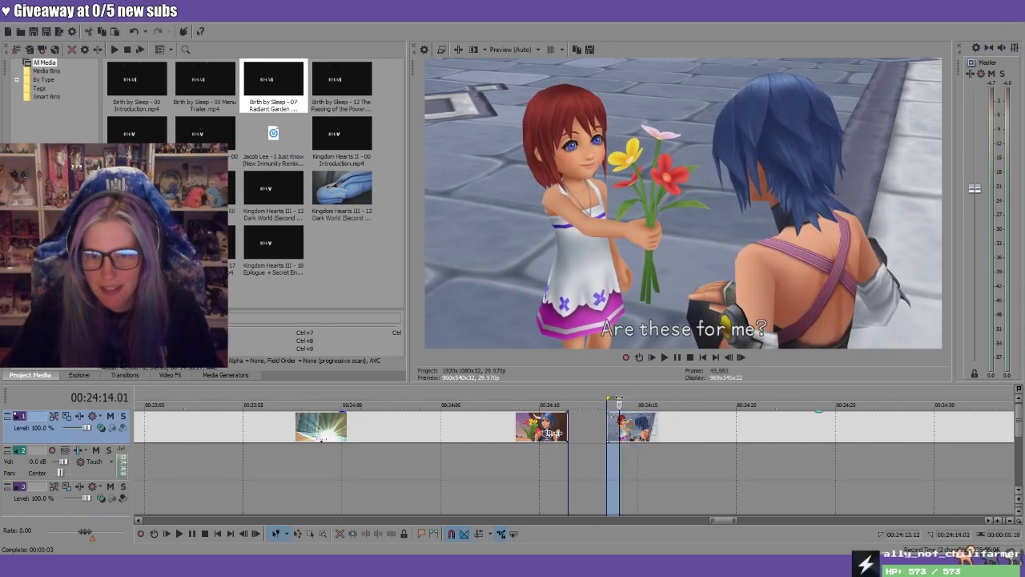
left_click(623, 401)
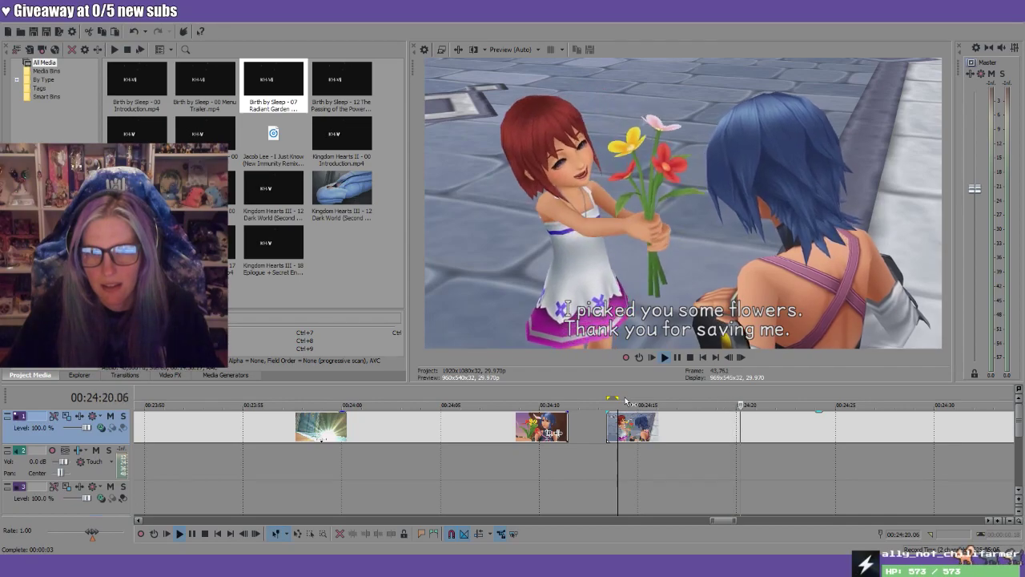
key("Return")
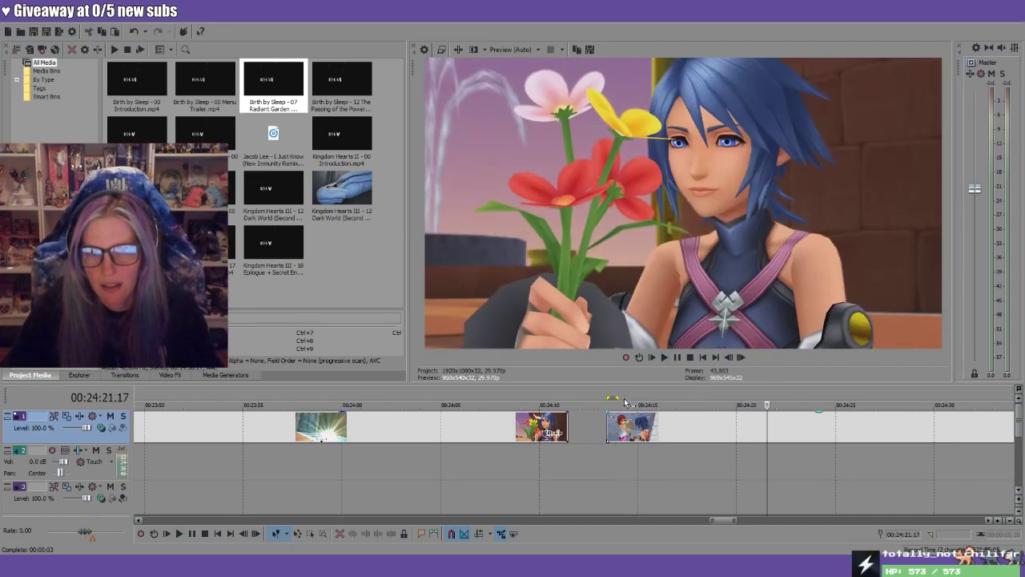
left_click(694, 402)
key("space")
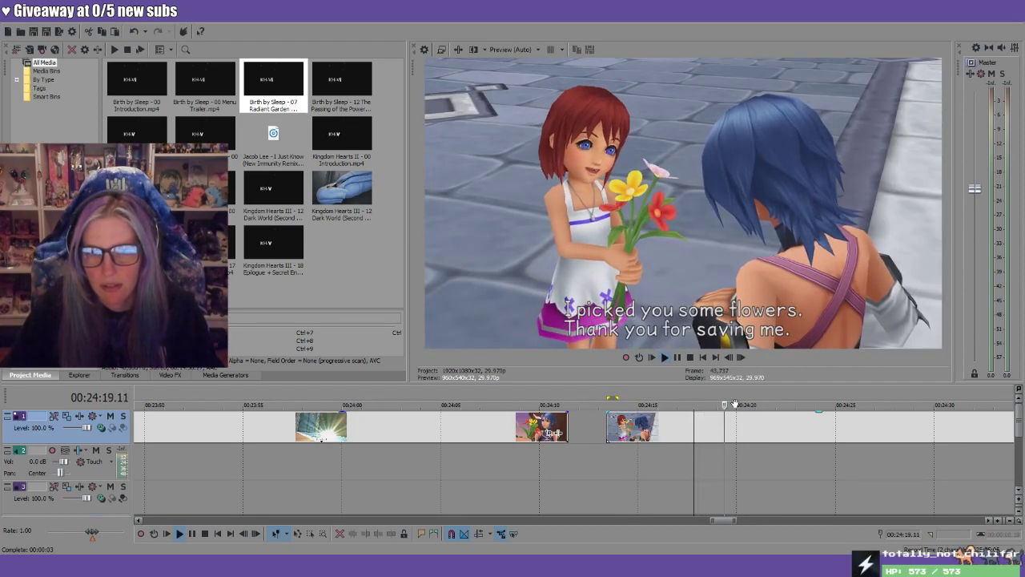
key("Return")
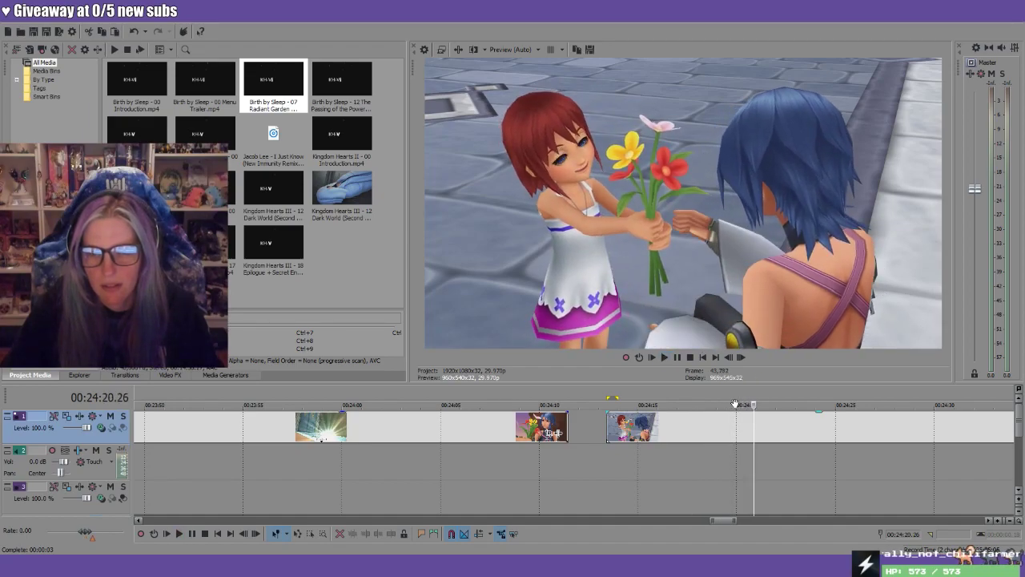
key("space")
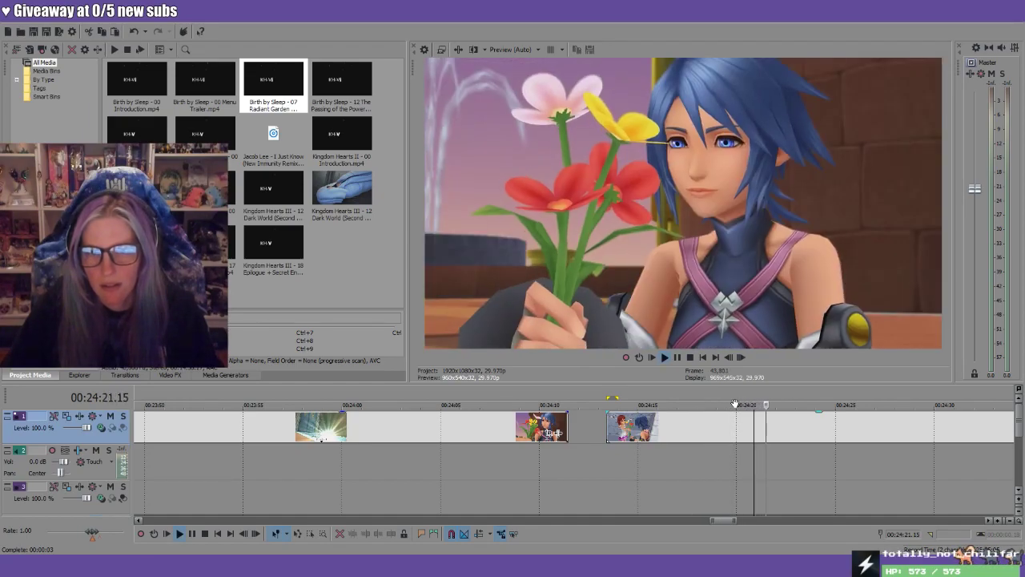
Scan the rest of Kairi and Aqua's conversation up to about 00:25:01 and replay Kairi's smiling close-up
left_click_drag(798, 398, 993, 404)
left_click(980, 519)
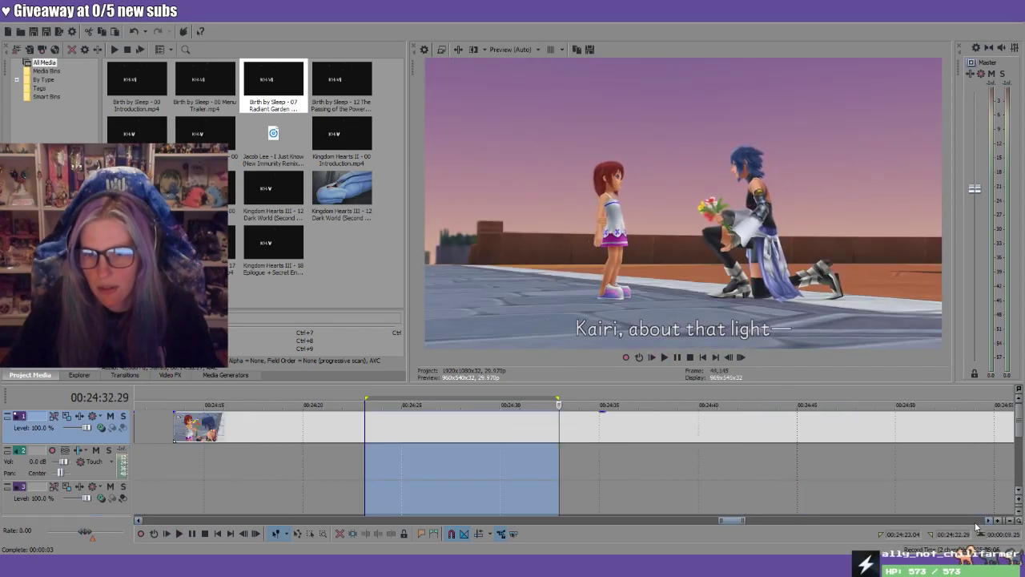
left_click_drag(563, 391, 970, 403)
left_click(980, 519)
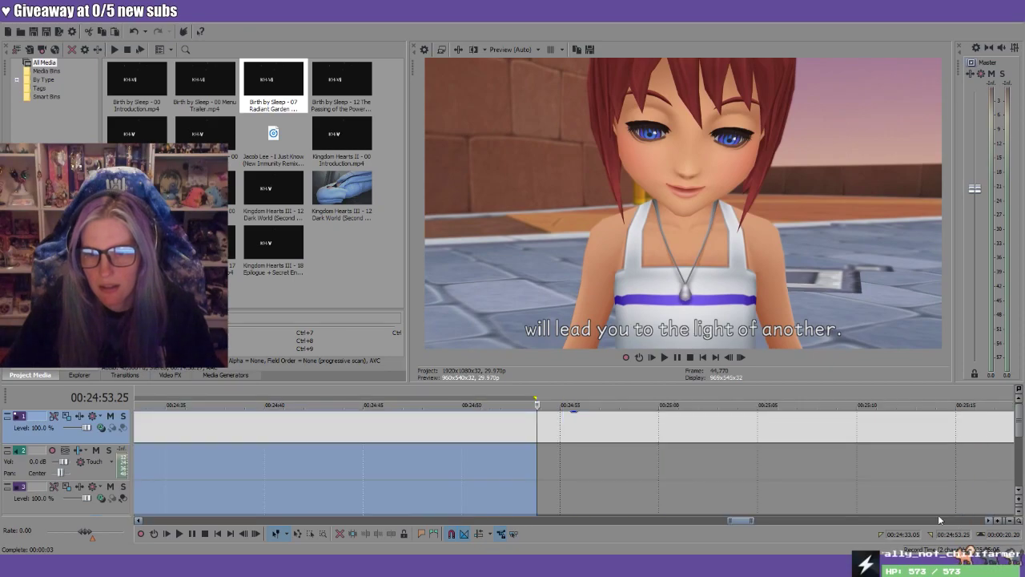
left_click_drag(546, 397, 640, 399)
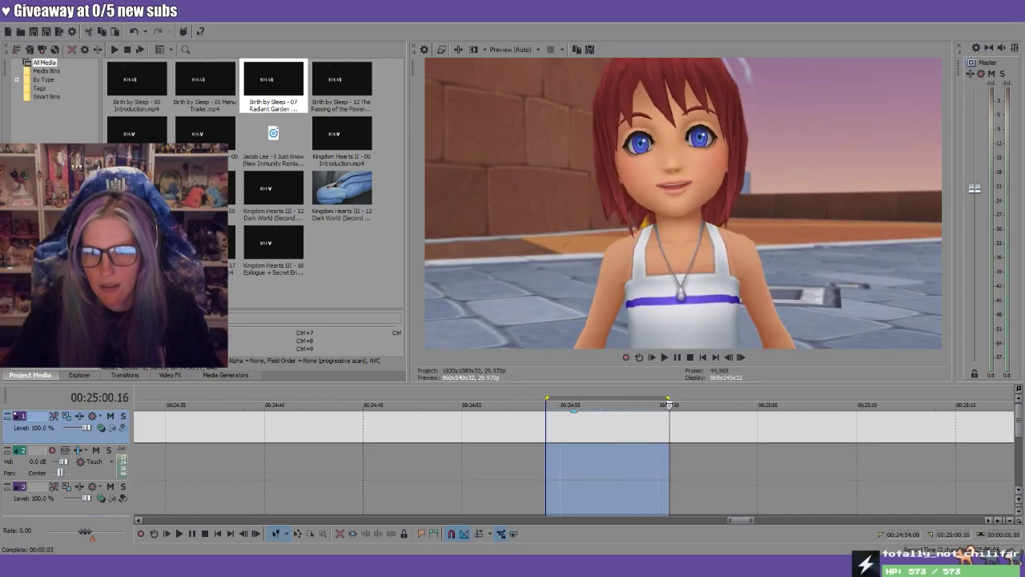
left_click_drag(650, 399, 590, 417)
left_click(712, 463)
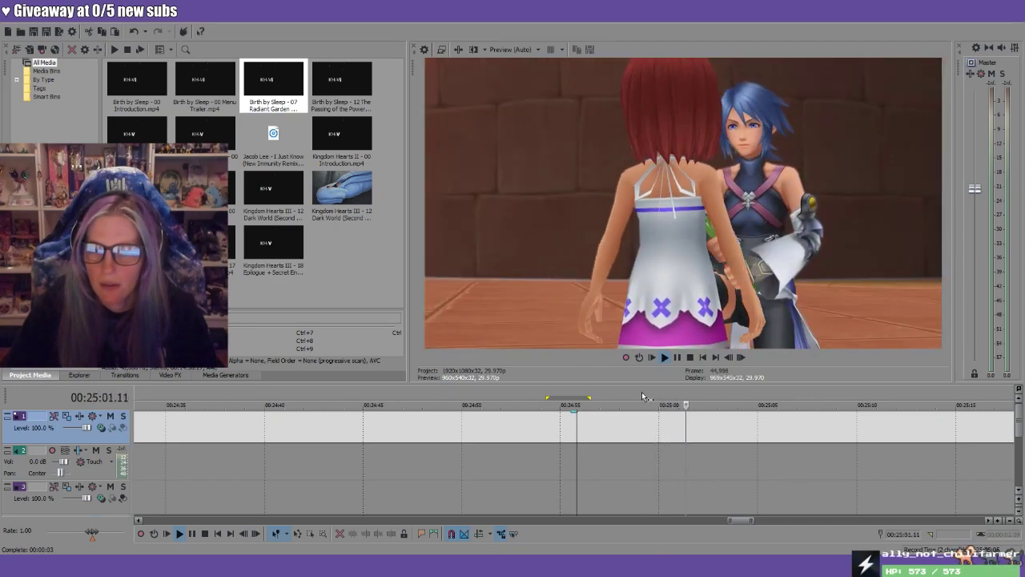
left_click(641, 403)
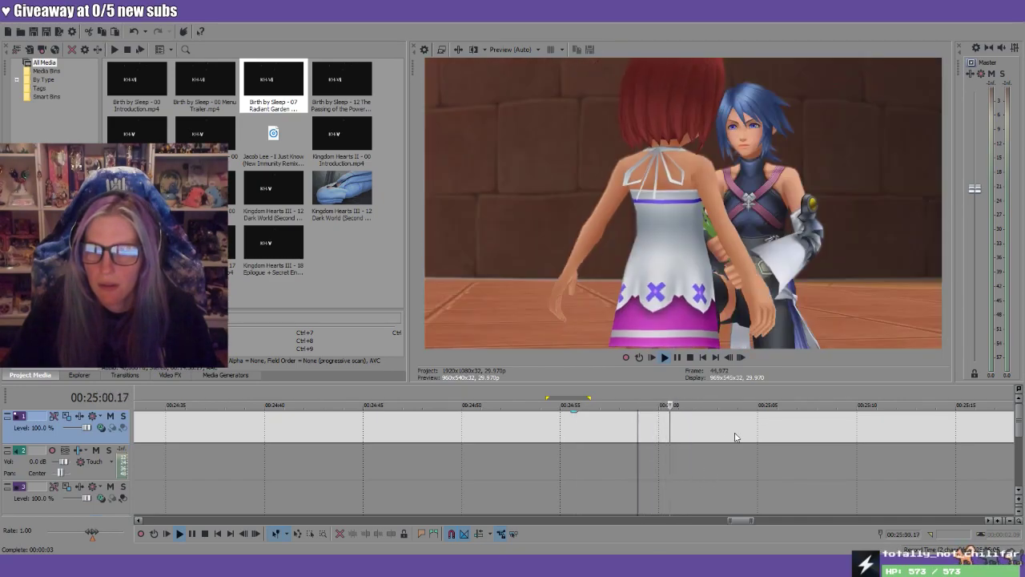
key("space")
key("space")
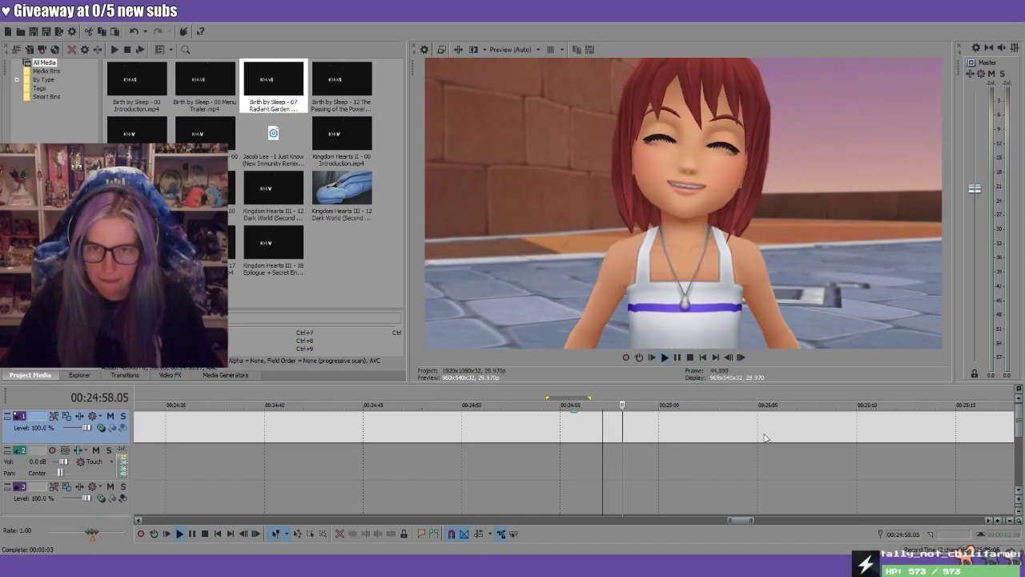
Isolate Kairi's smiling close-up from 00:24:57.08 to 00:24:57.27 and cut it out of the Radiant Garden footage
left_click(597, 394)
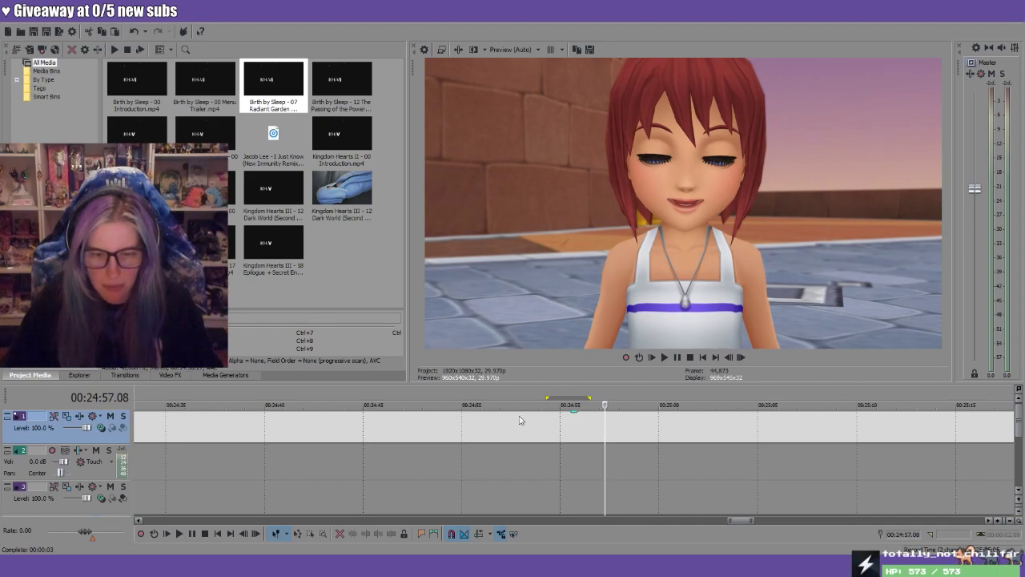
left_click(599, 433)
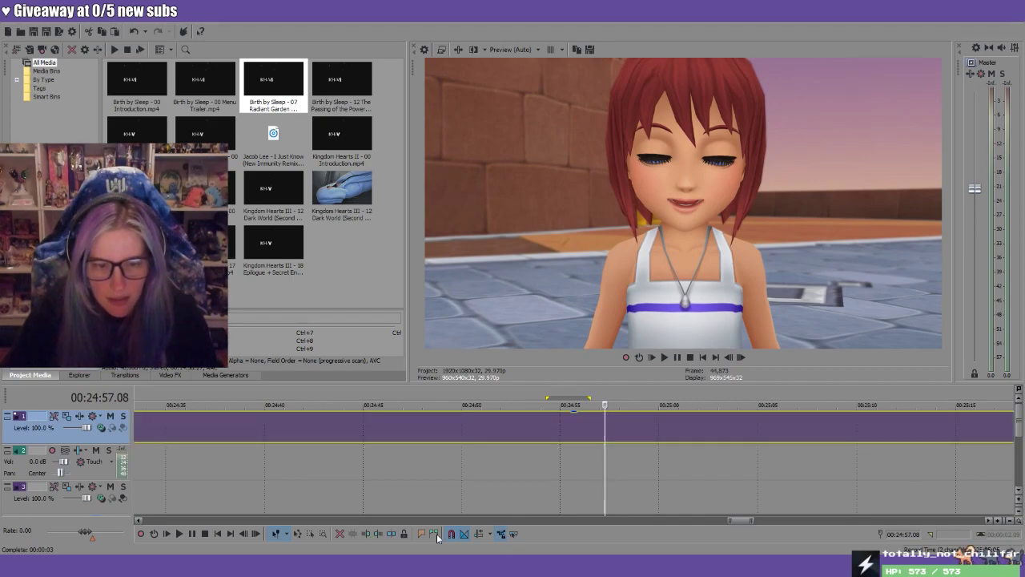
key("space")
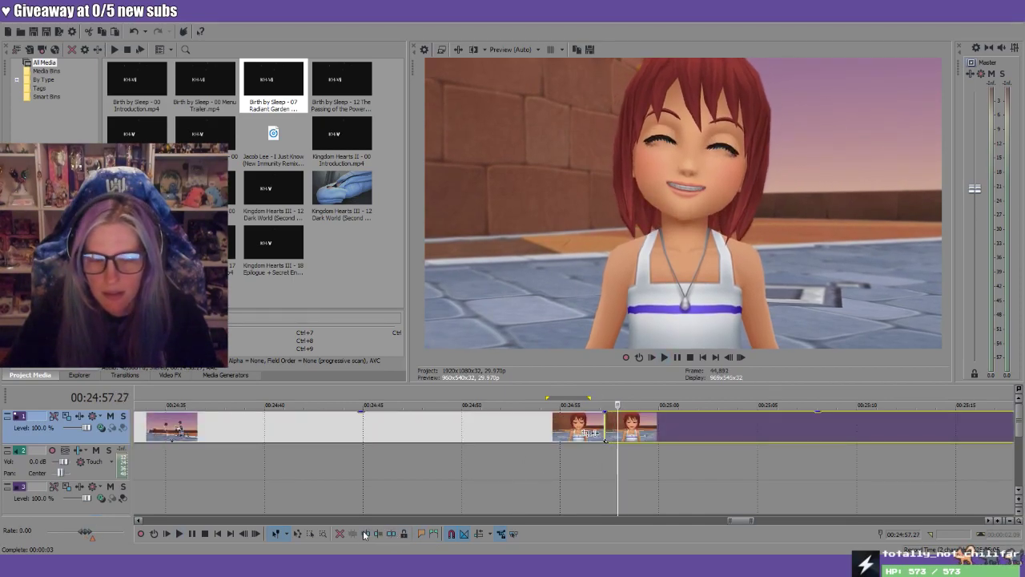
left_click(610, 427)
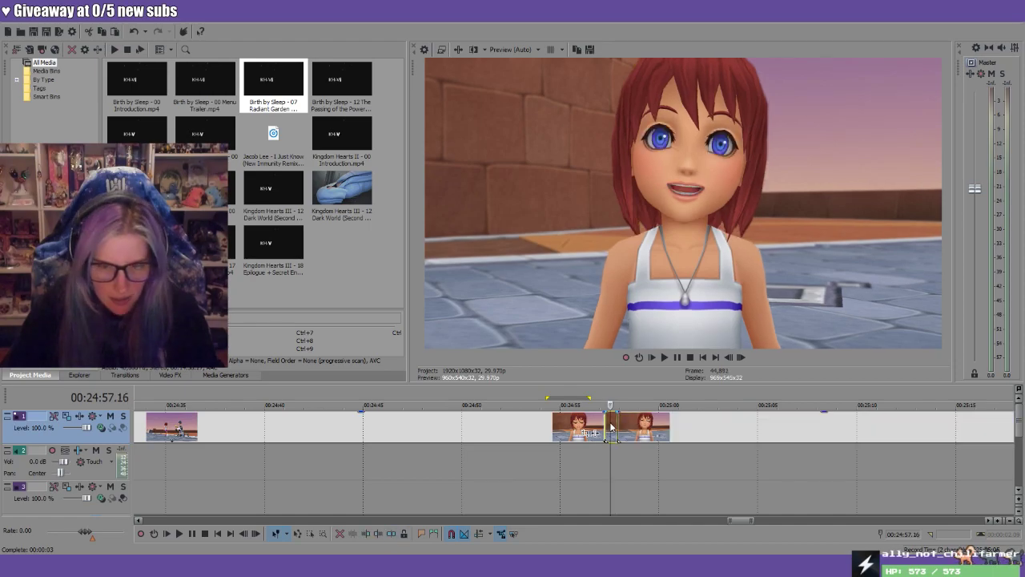
Return to the Babies section and play its opening clips from the Babies marker
scroll(613, 442, "down", 10)
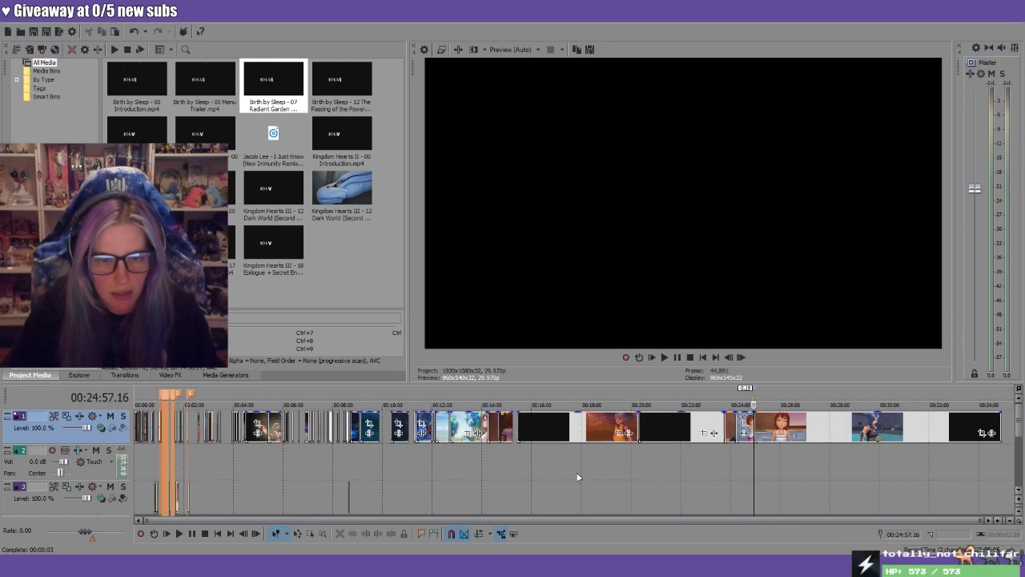
left_click(161, 391)
scroll(162, 391, "up", 9)
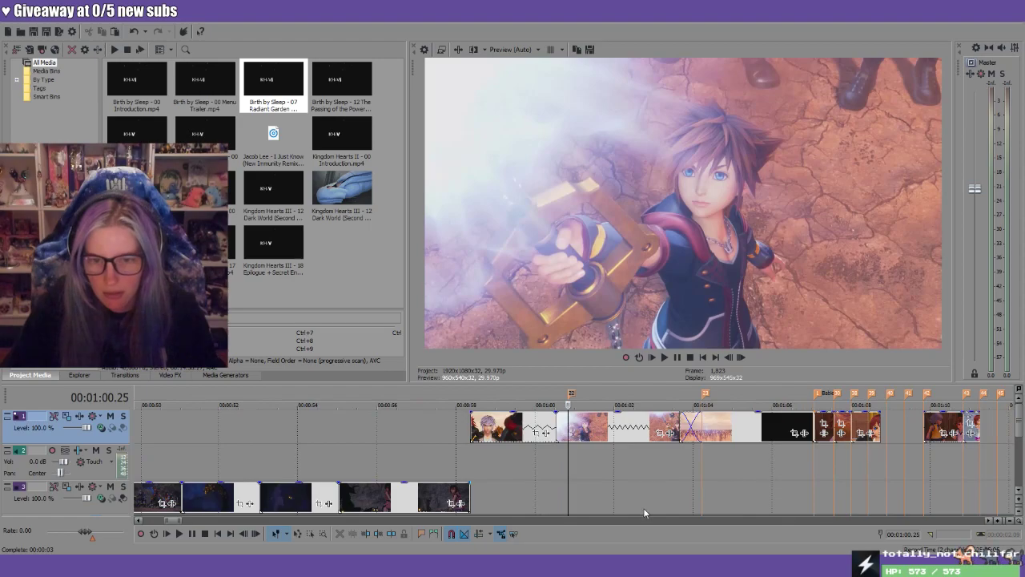
left_click(990, 521)
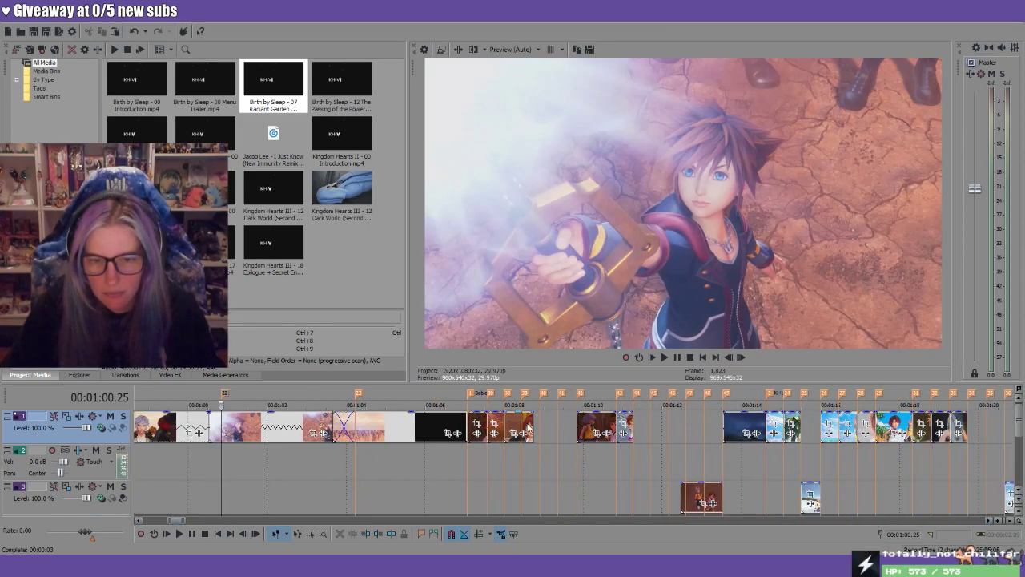
left_click(468, 398)
key("space")
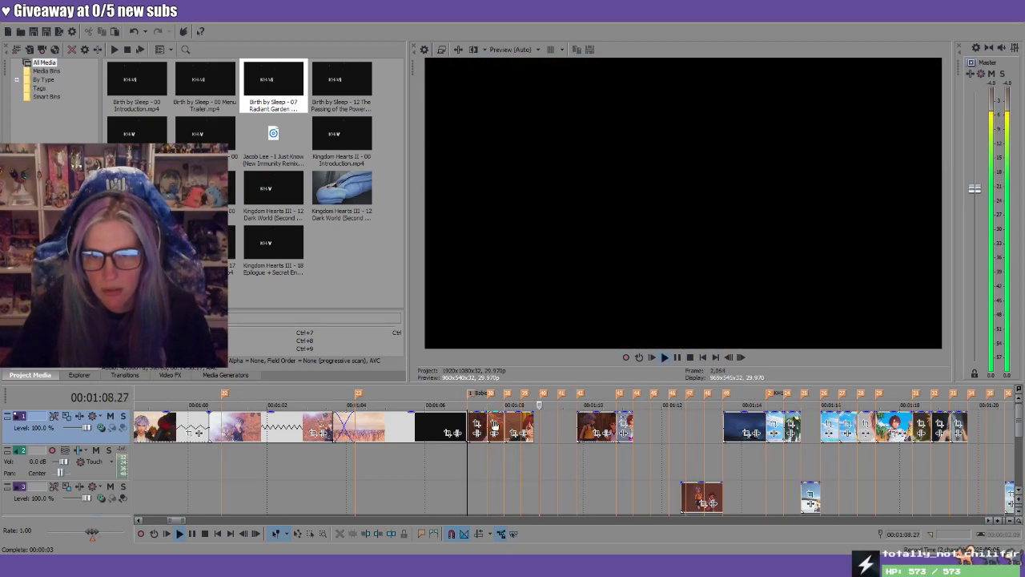
scroll(558, 489, "up", 5)
key("Return")
Move the third Babies clip, the Kairi close-up, to the lower video track at marker 45, before the spare clip
left_click(436, 425)
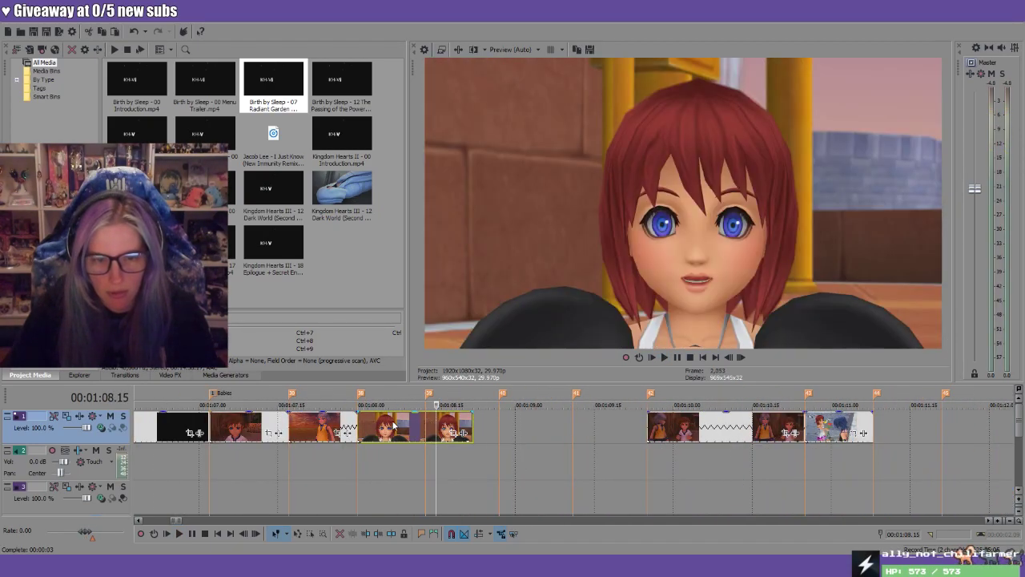
scroll(416, 432, "down", 3)
left_click_drag(551, 433, 842, 498)
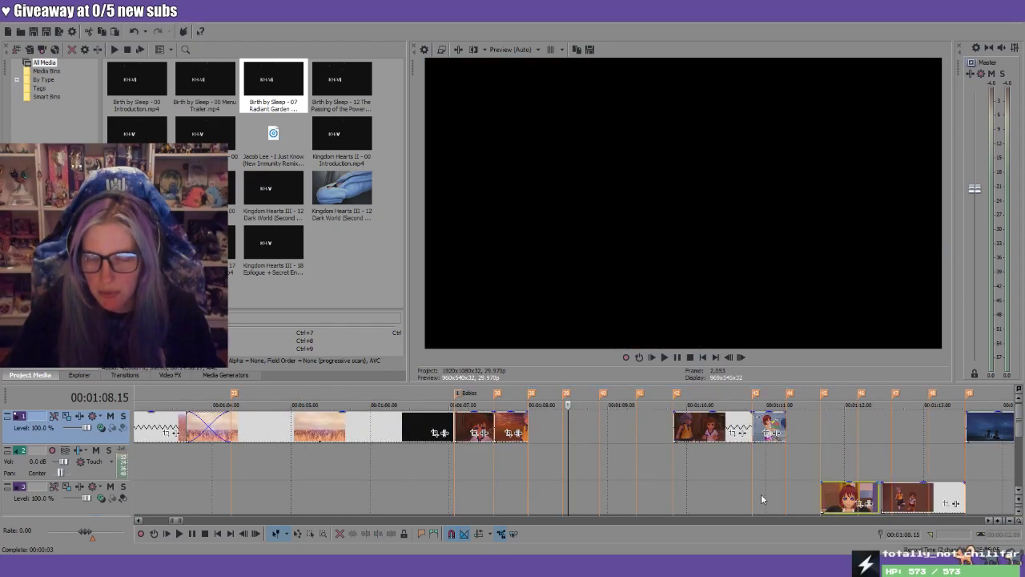
Paste the smiling Kairi clip at 00:01:08.00, trim its end to the next beat marker, and move it to the lower video track
left_click(528, 469)
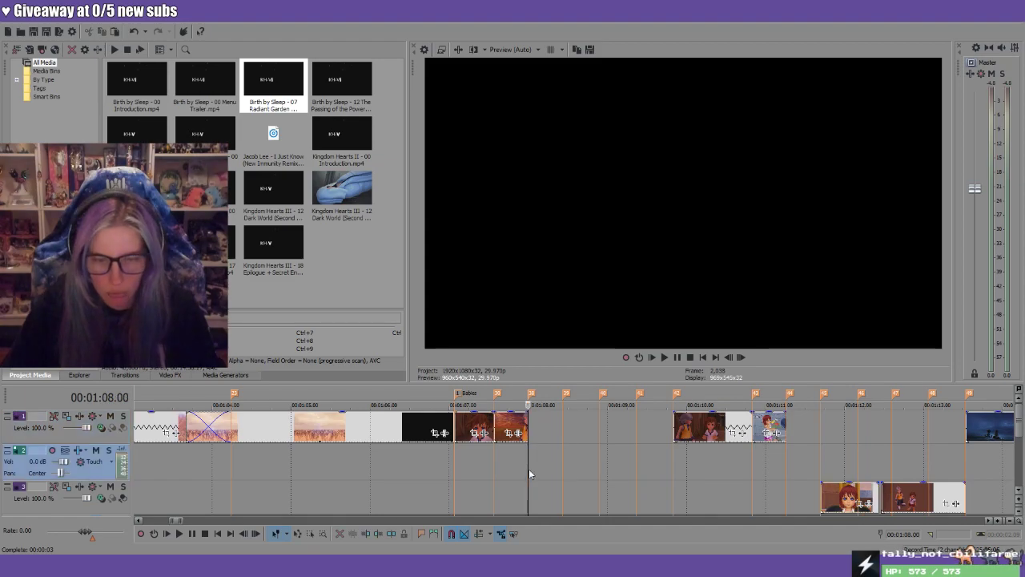
key("ctrl+v")
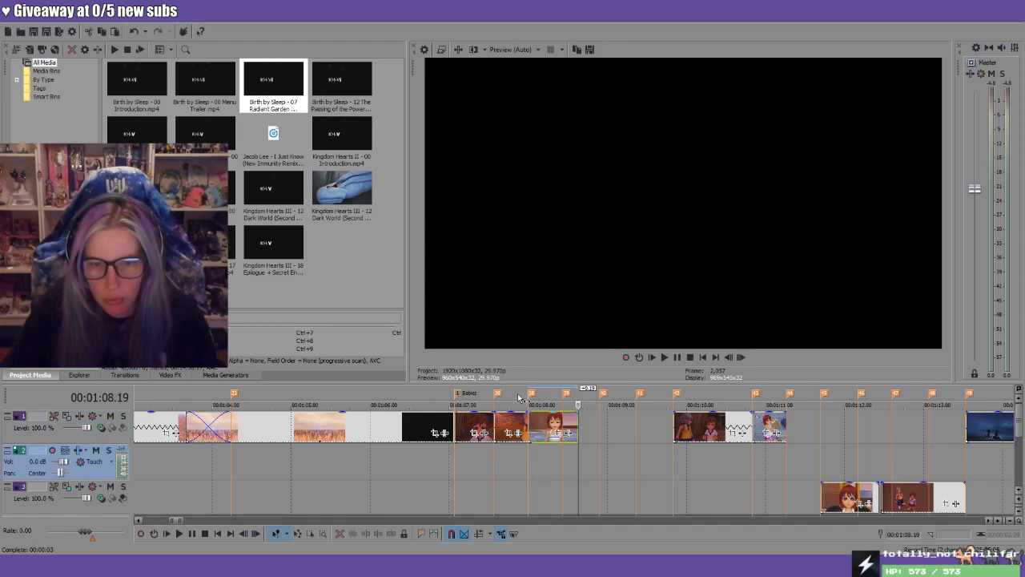
key("space")
left_click_drag(577, 430, 563, 430)
left_click_drag(521, 399, 528, 493)
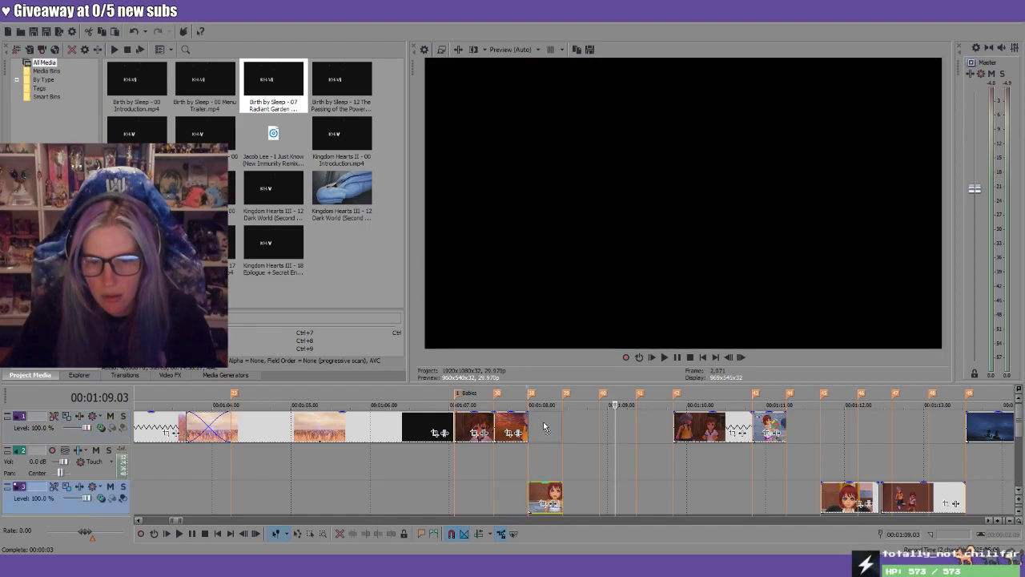
Delete the empty audio track and the muted audio track above the song
key("ctrl+z")
scroll(239, 469, "down", 10)
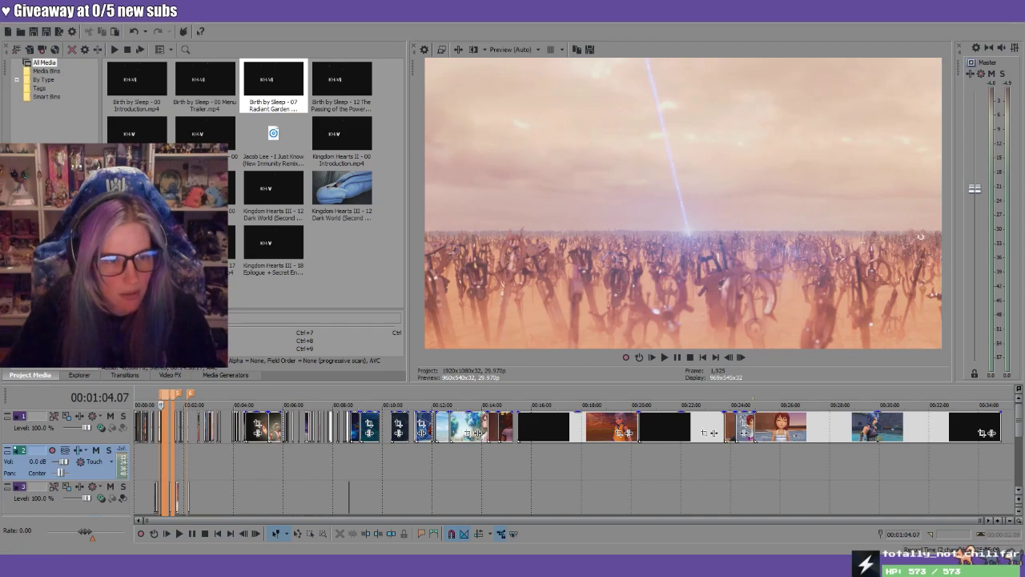
key("ctrl+z")
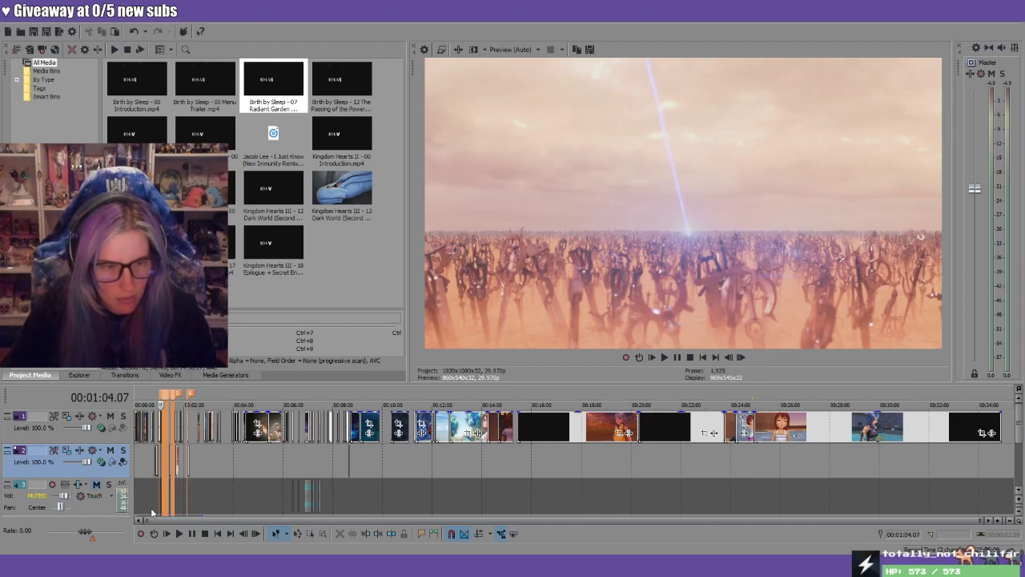
left_click(97, 511)
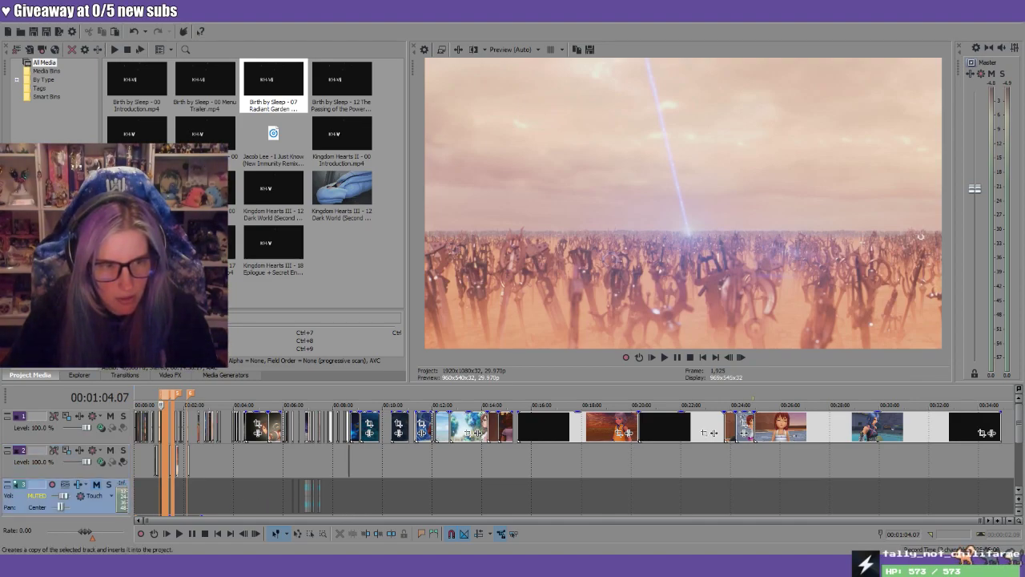
key("ctrl+z")
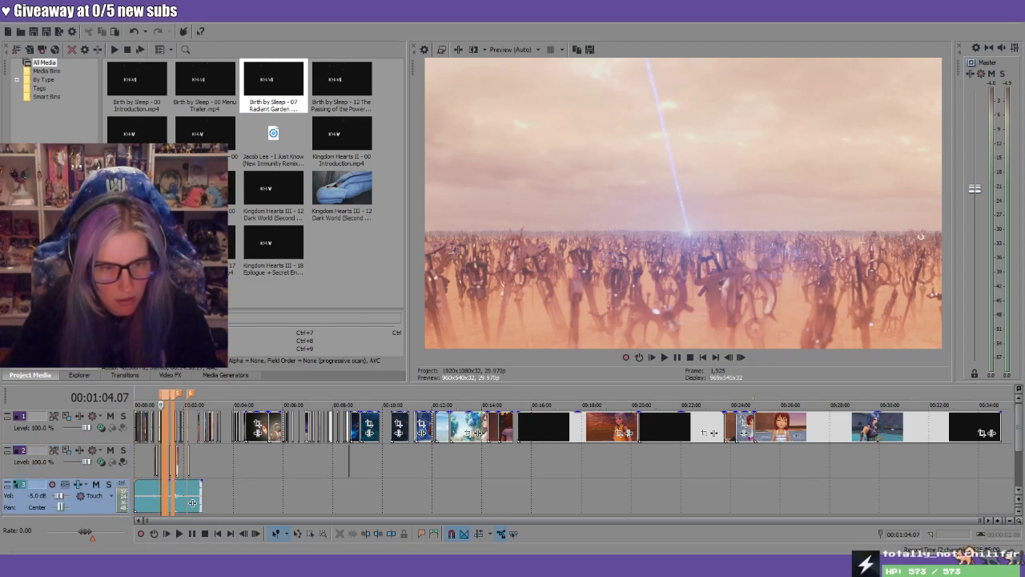
left_click(137, 32)
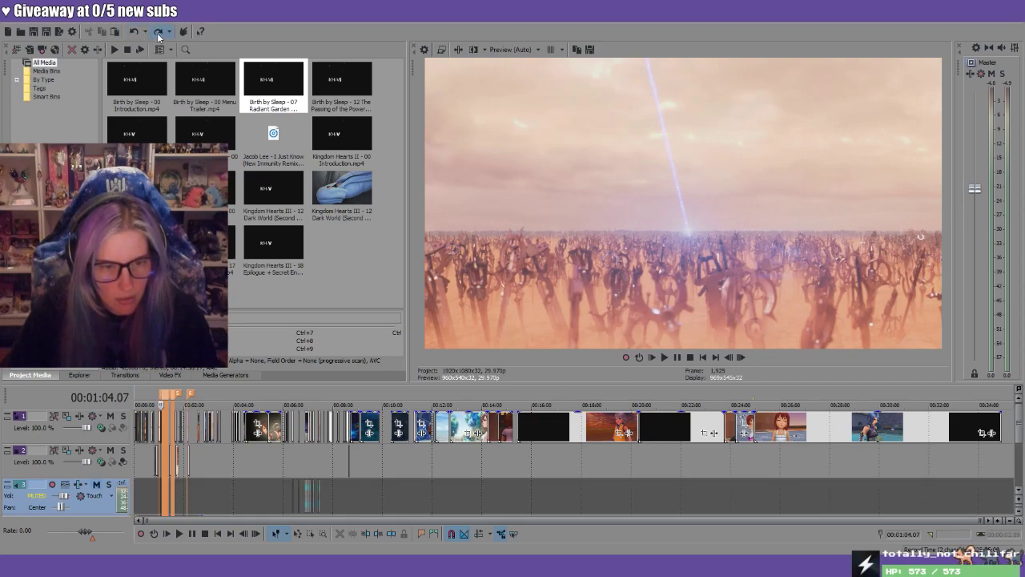
left_click(157, 33)
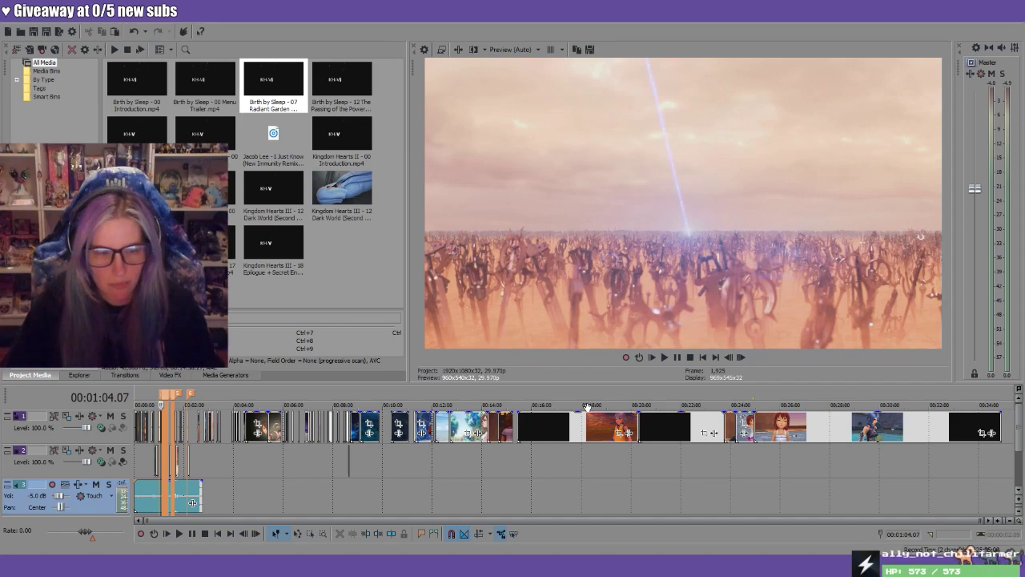
Go to the start of the project and view the opening clips above the song's waveform
left_click(703, 357)
scroll(743, 464, "up", 8)
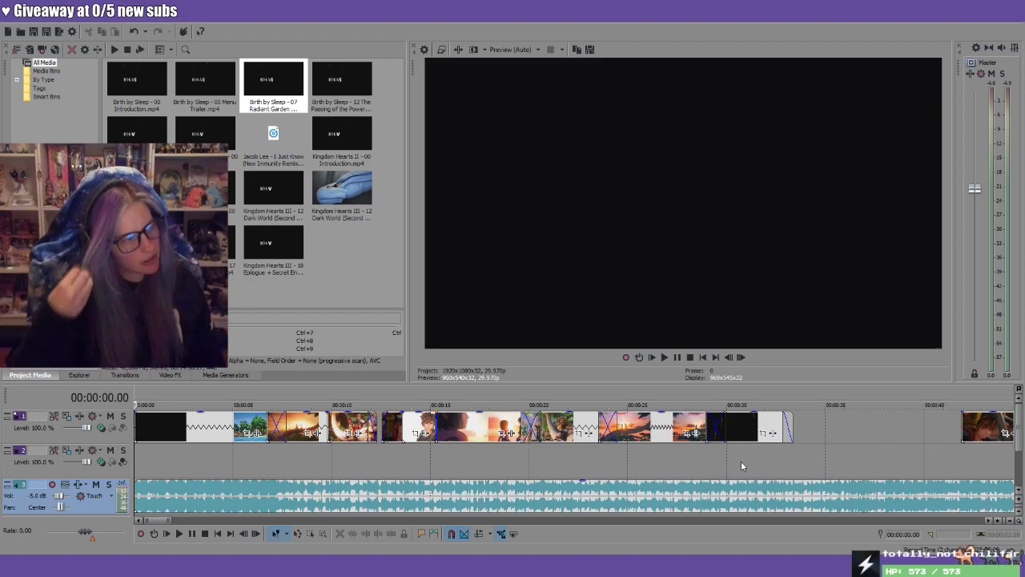
Play the video from the start and move the desert trio clip earlier against the end of the light-beam clip
key("space")
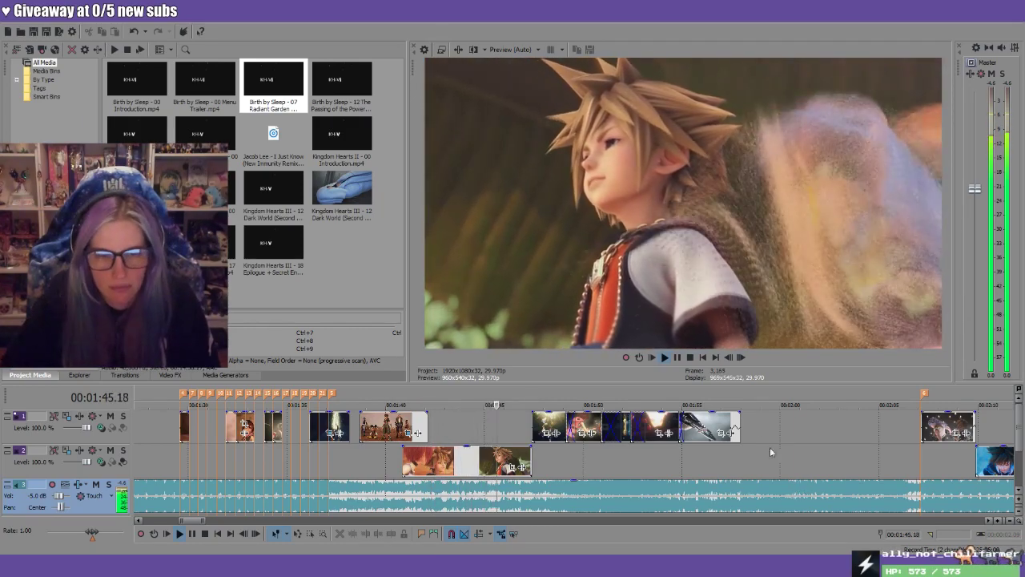
left_click_drag(382, 433, 371, 433)
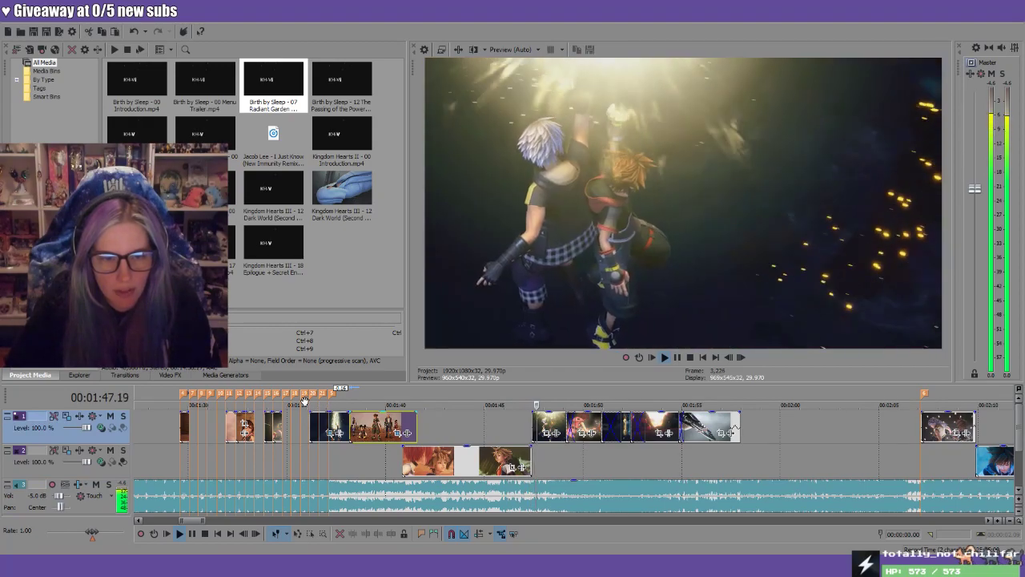
left_click(304, 394)
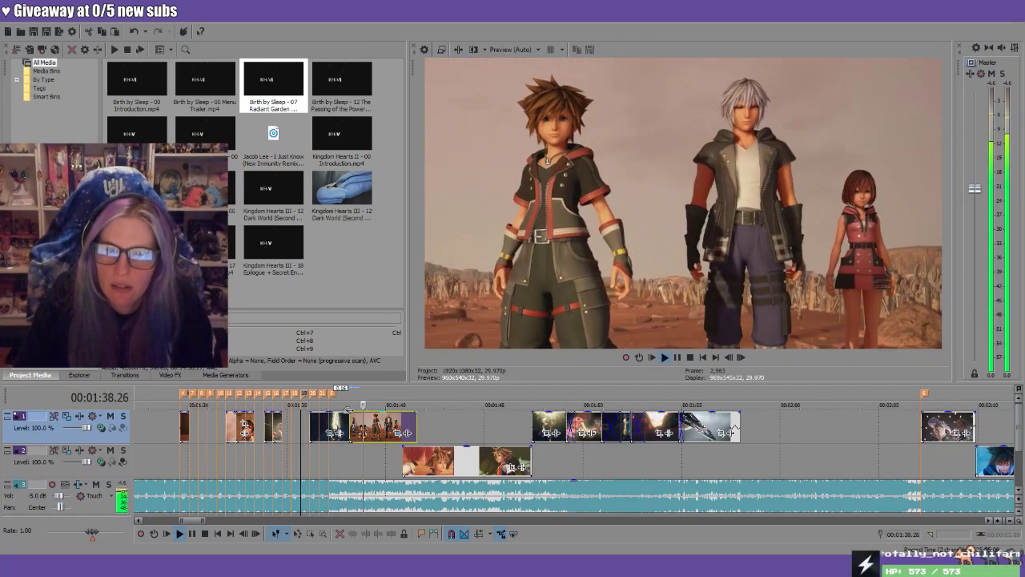
key("space")
scroll(368, 424, "up", 5)
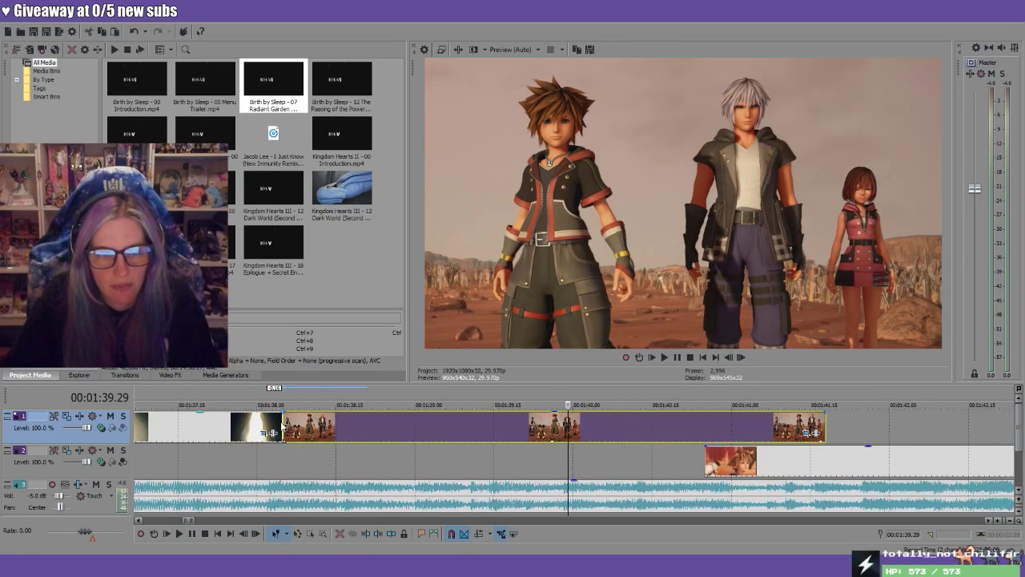
left_click_drag(281, 422, 282, 423)
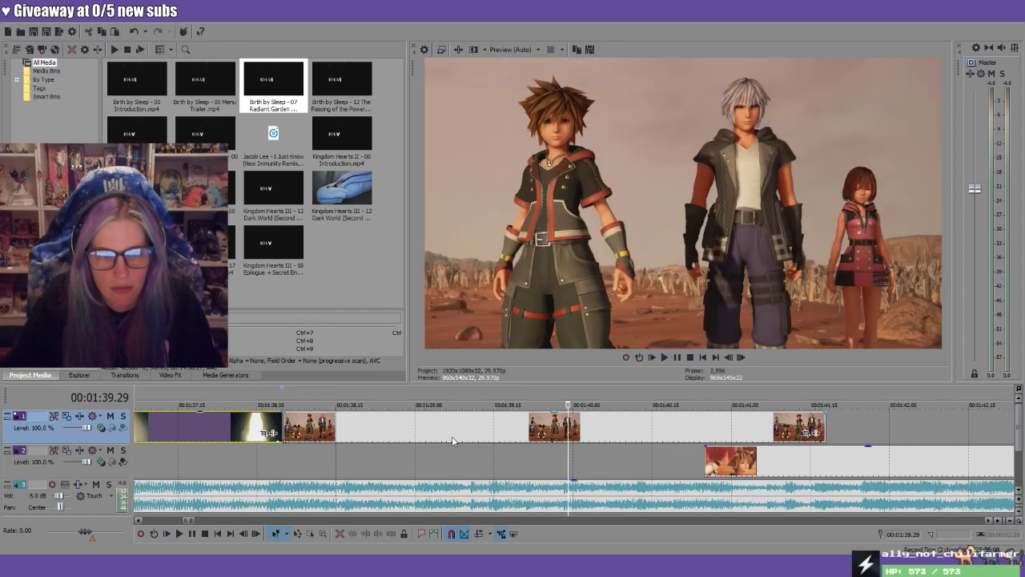
scroll(451, 439, "down", 2)
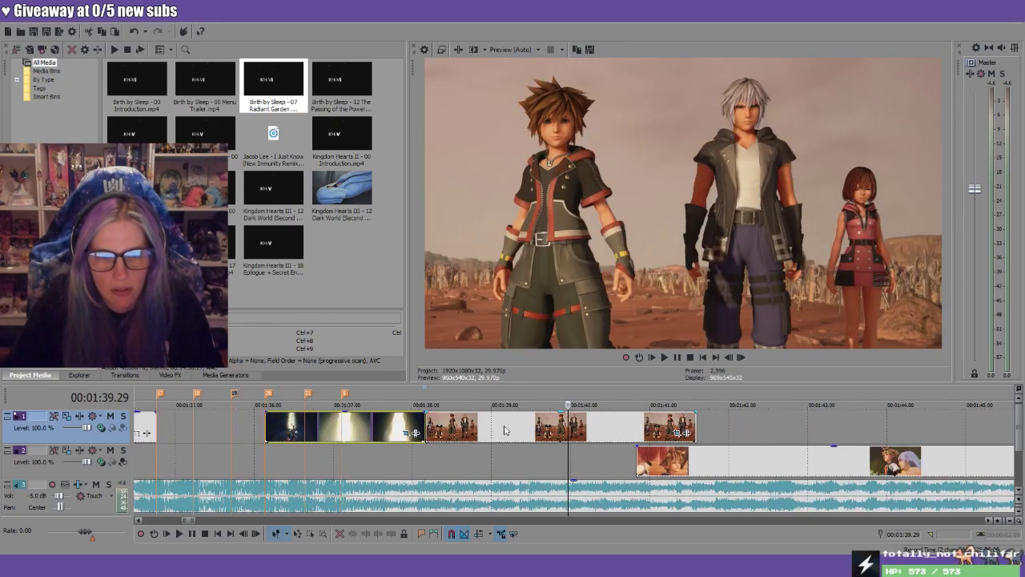
Move the desert trio clip later to make room and split the light-beam clip at the 00:01:37.03 marker
left_click_drag(467, 433, 564, 434)
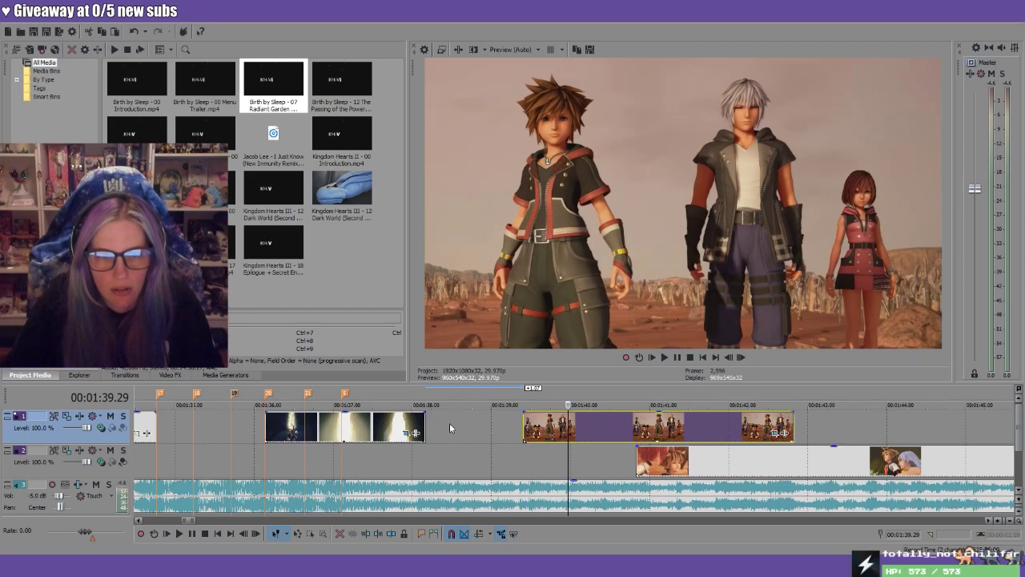
left_click(321, 398)
key("space")
key("space")
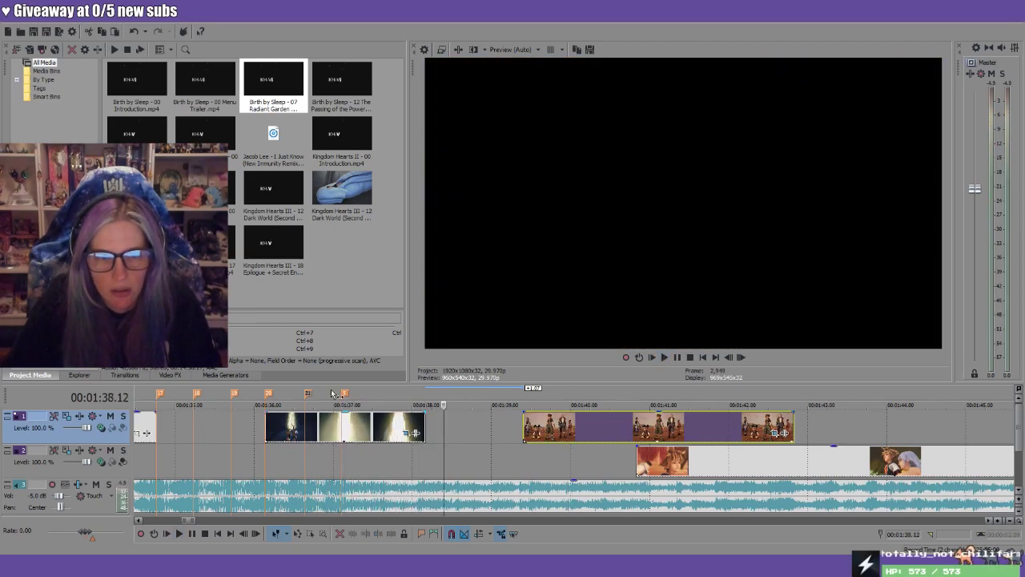
left_click_drag(320, 395, 343, 394)
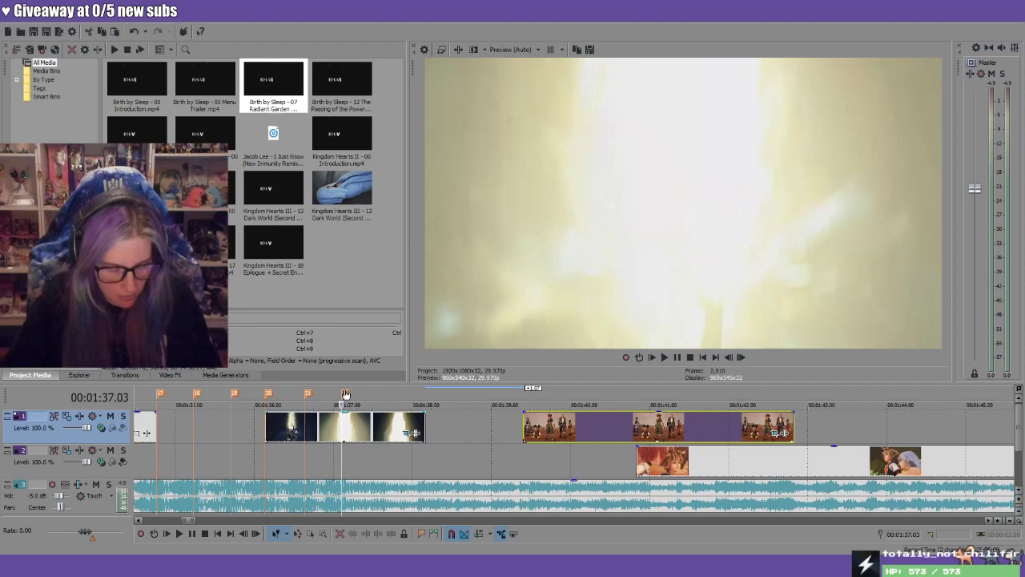
key("m")
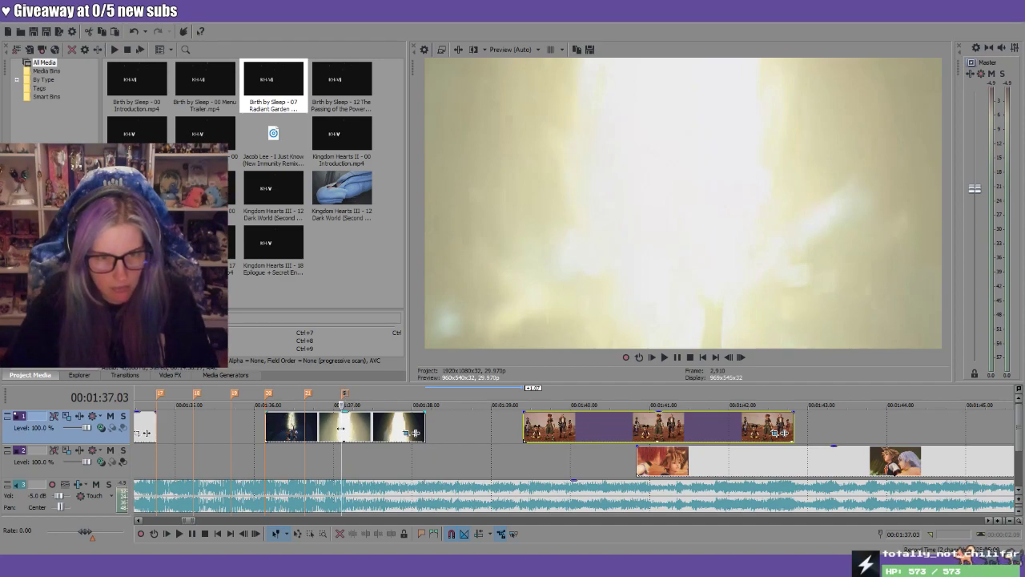
left_click(343, 432)
Stretch the second light-beam piece longer and overlap the desert trio clip onto its end with a crossfade of about 13 frames
left_click_drag(424, 432, 467, 433)
left_click_drag(629, 433, 542, 434)
key("space")
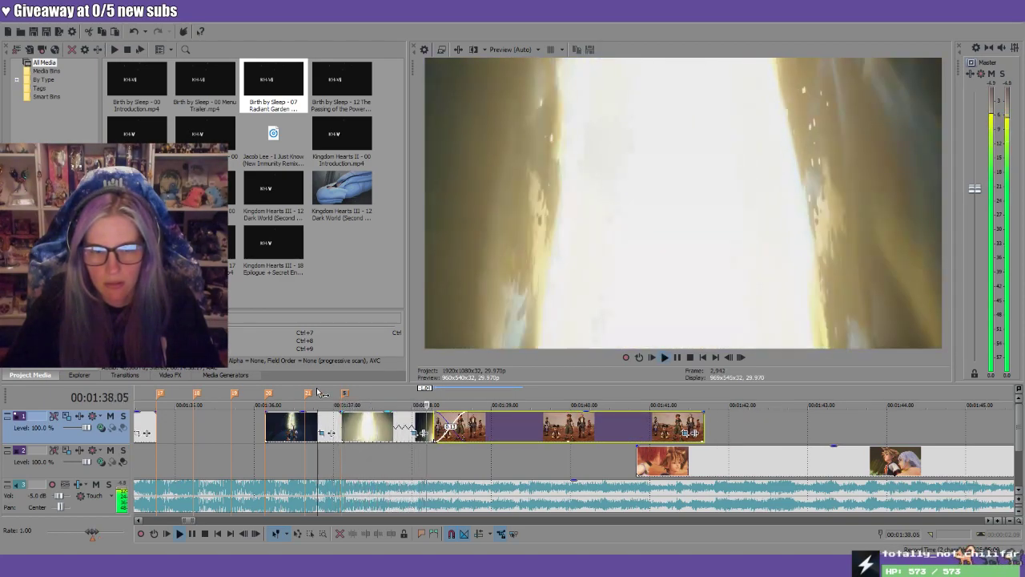
key("space")
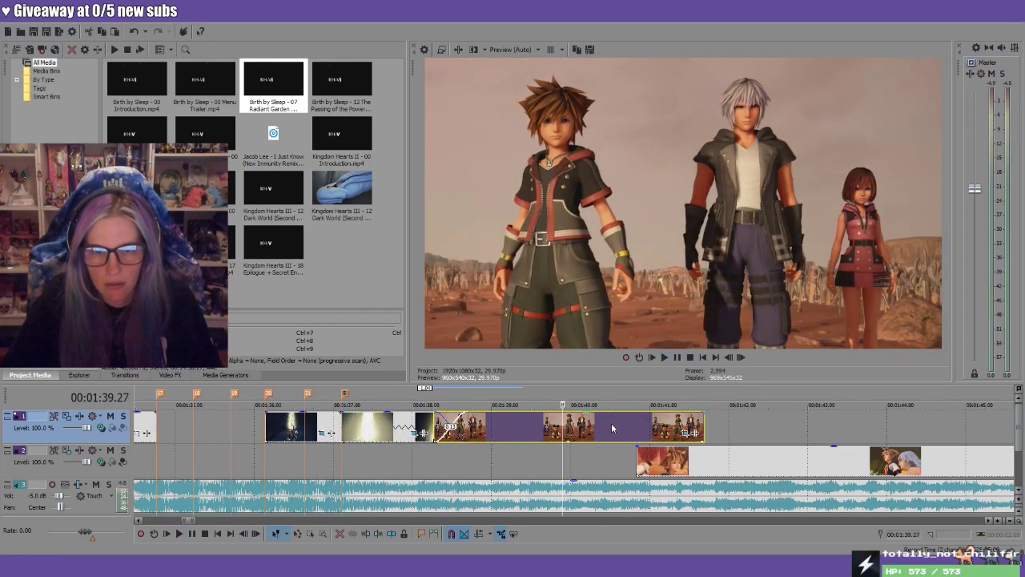
Play the video from just before the numbered markers near 00:01:30 through the end of the song, and return to the project start
scroll(244, 419, "down", 5)
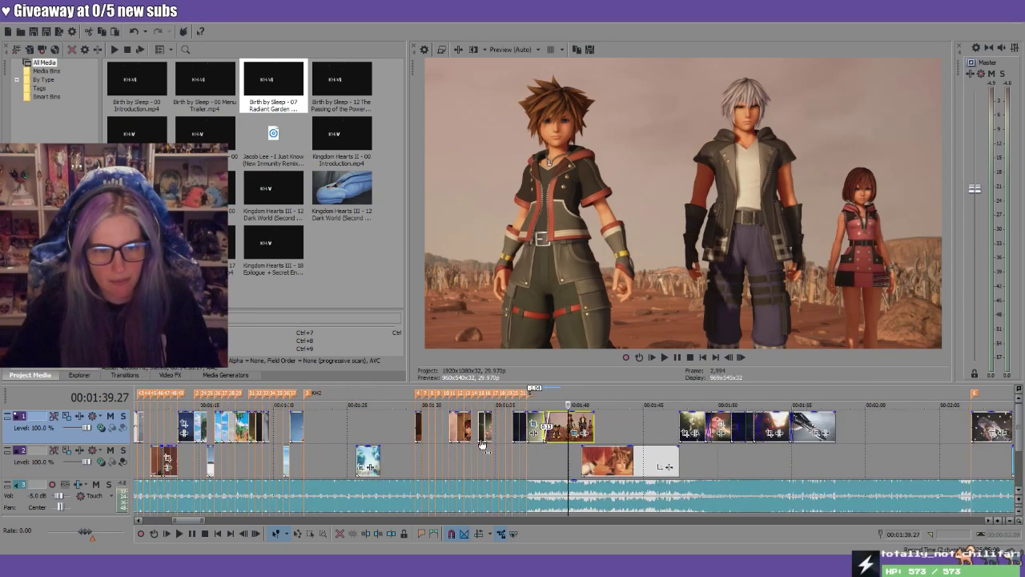
left_click(411, 392)
key("space")
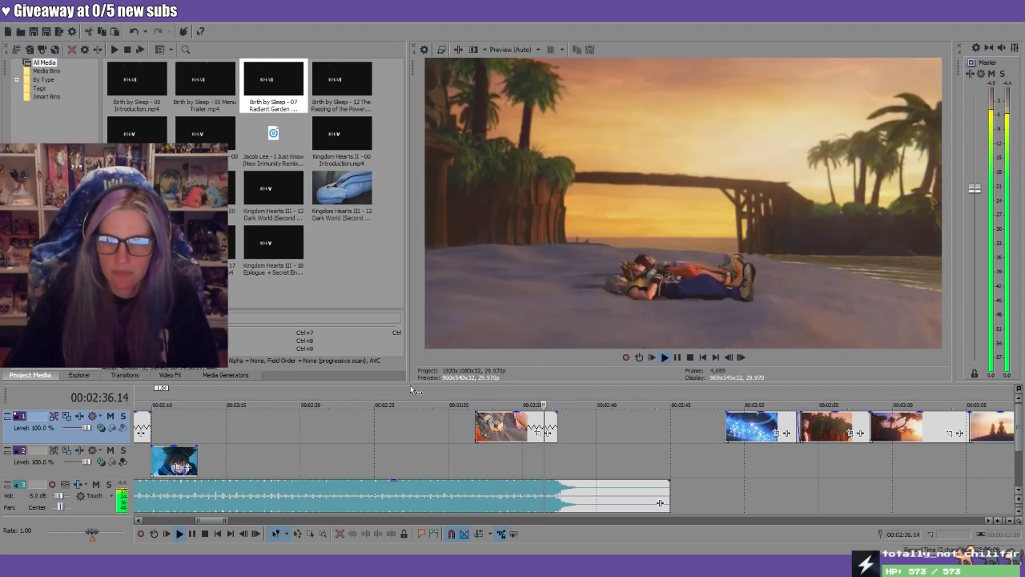
scroll(965, 470, "down", 5)
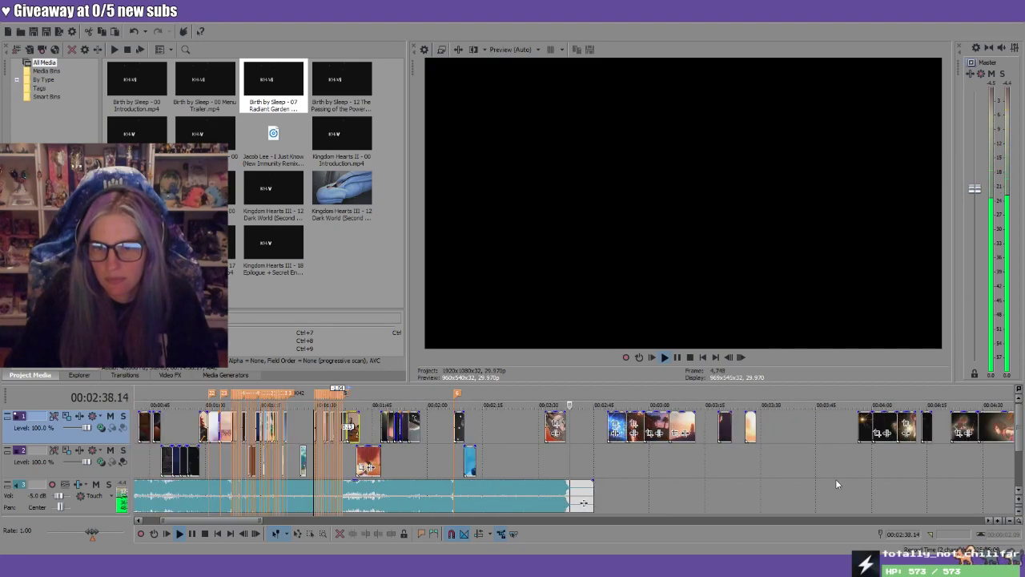
key("Return")
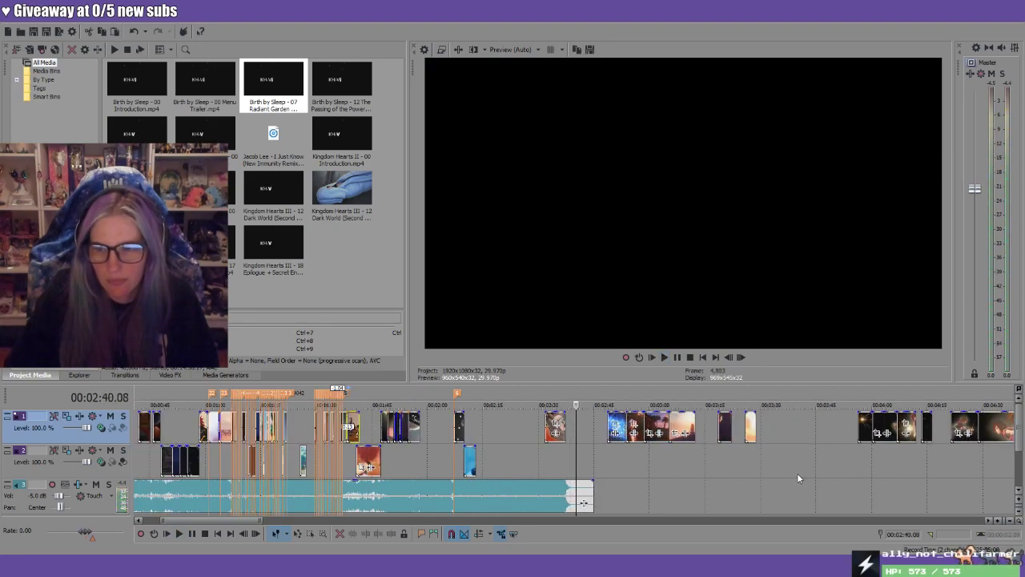
key("ctrl+Home")
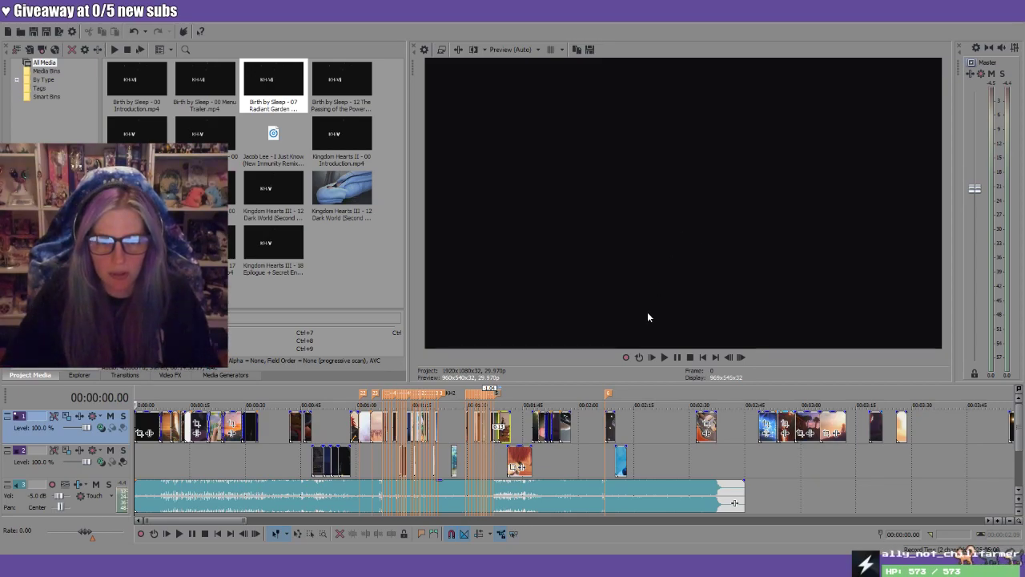
Review the timeline around the light-beam clips and play their crossfade into the desert trio clip from 00:01:37.03
left_click(496, 392)
scroll(643, 418, "up", 10)
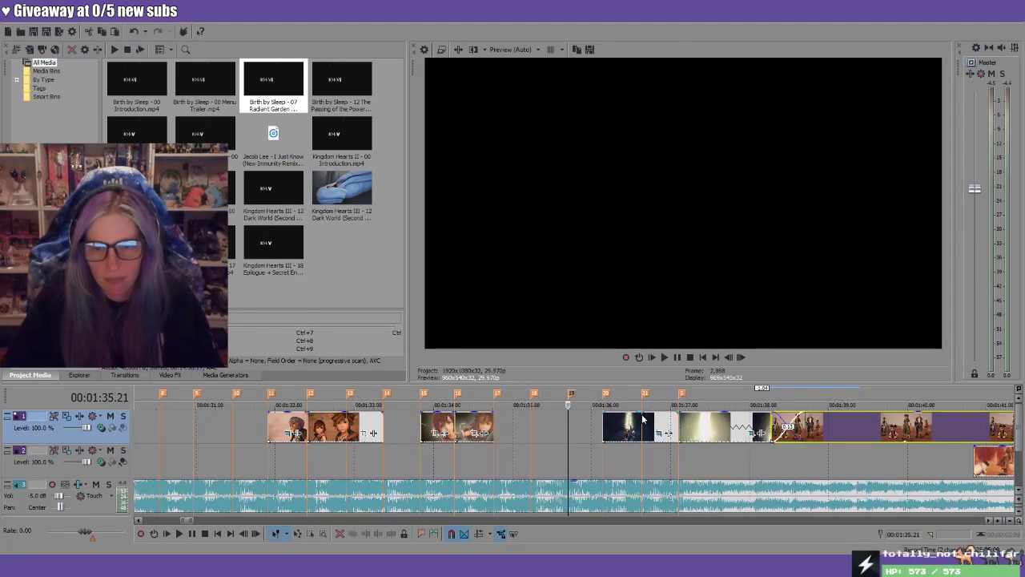
left_click(833, 393)
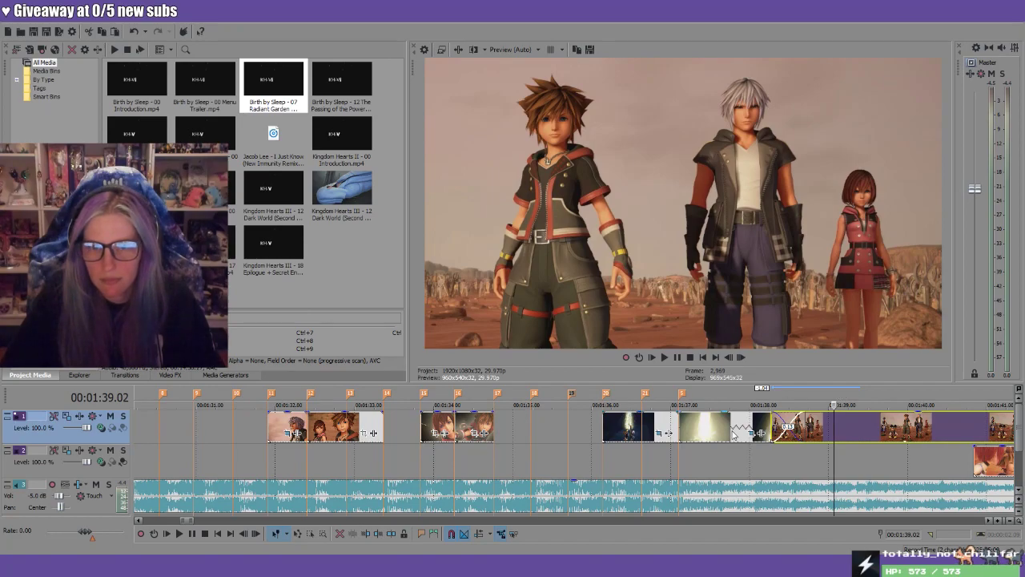
scroll(971, 513, "down", 10)
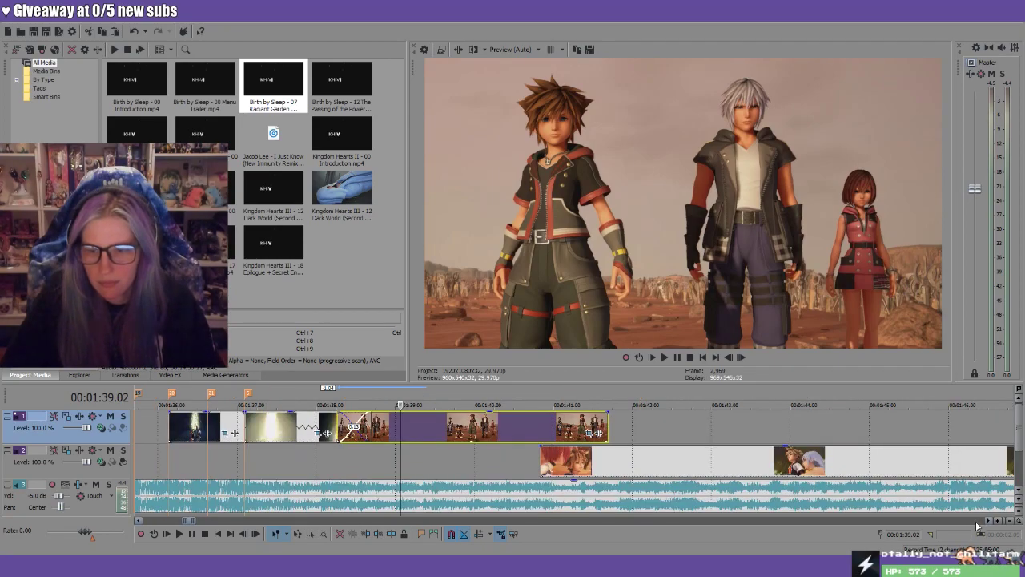
left_click(651, 472)
scroll(651, 472, "down", 8)
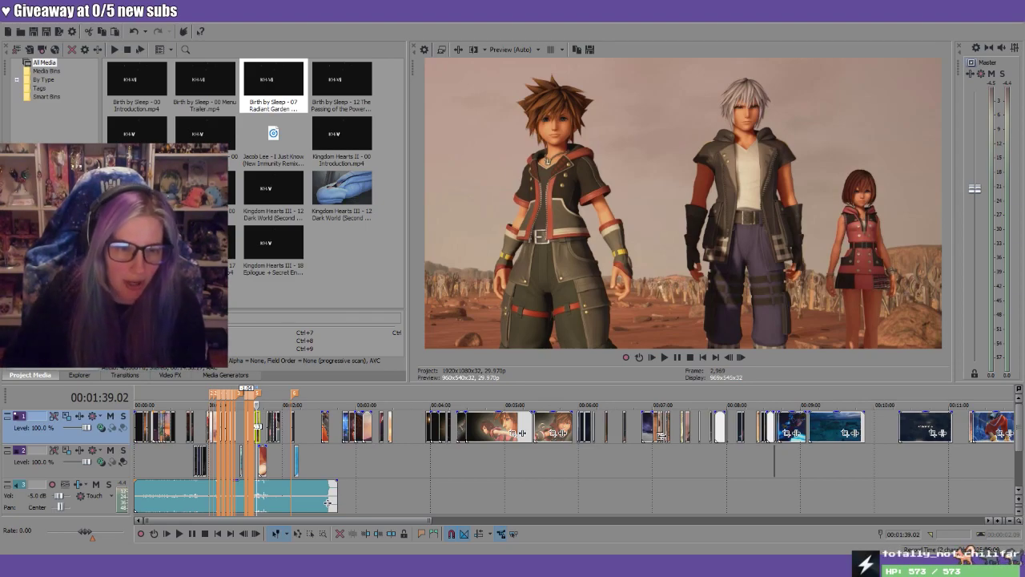
scroll(327, 503, "up", 5)
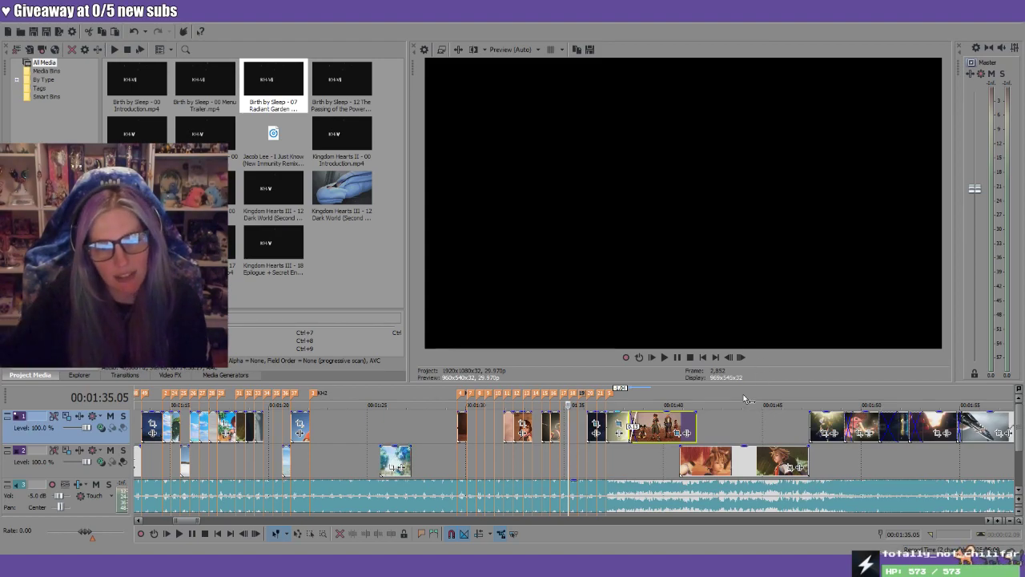
left_click(606, 399)
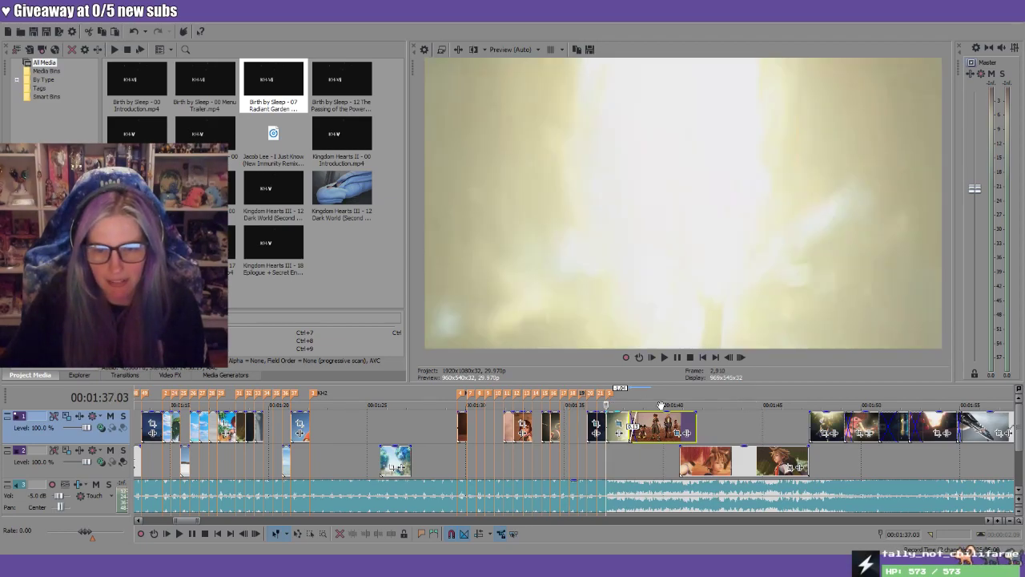
key("space")
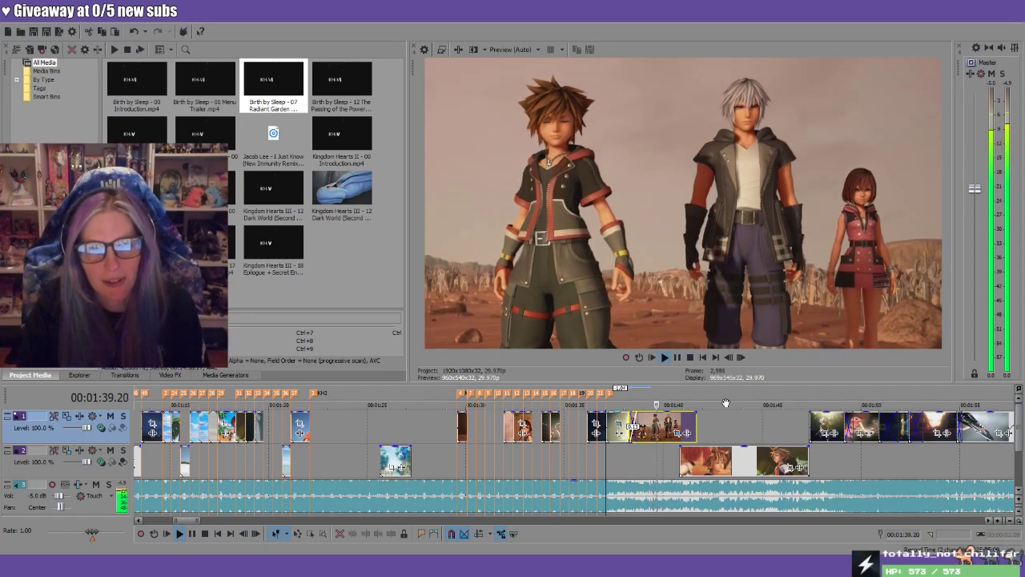
key("Return")
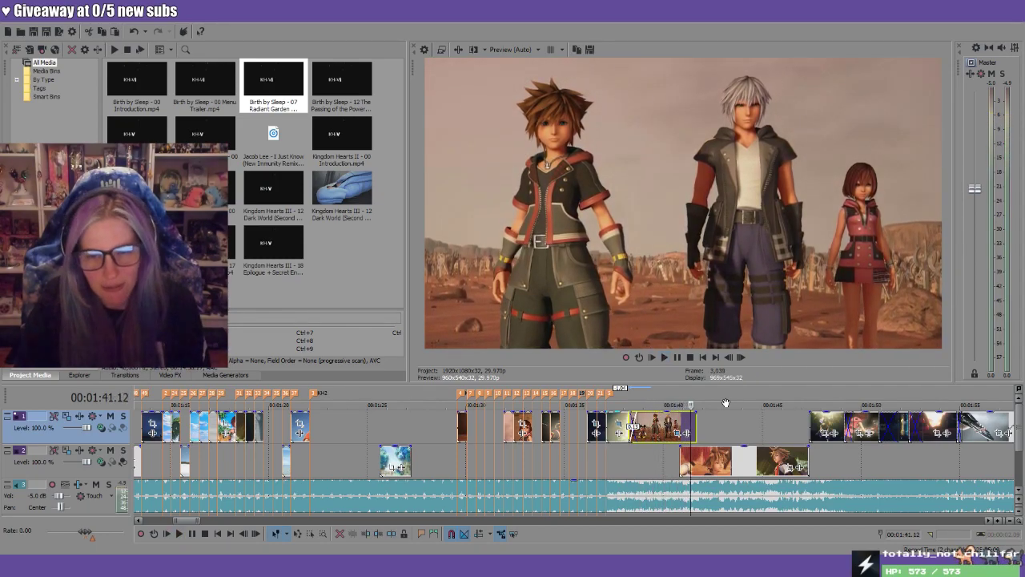